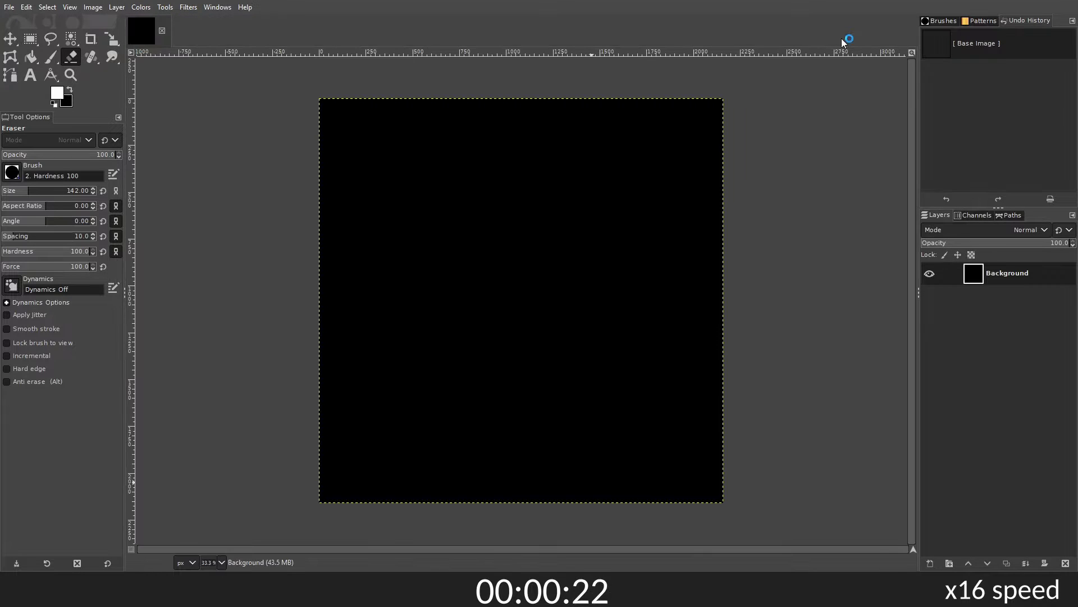
Step: Delete the black Background, straighten the photo by 0.929°, and scale it to 1909x3329
{"action": "left_click", "coordinate": [1065, 563]}
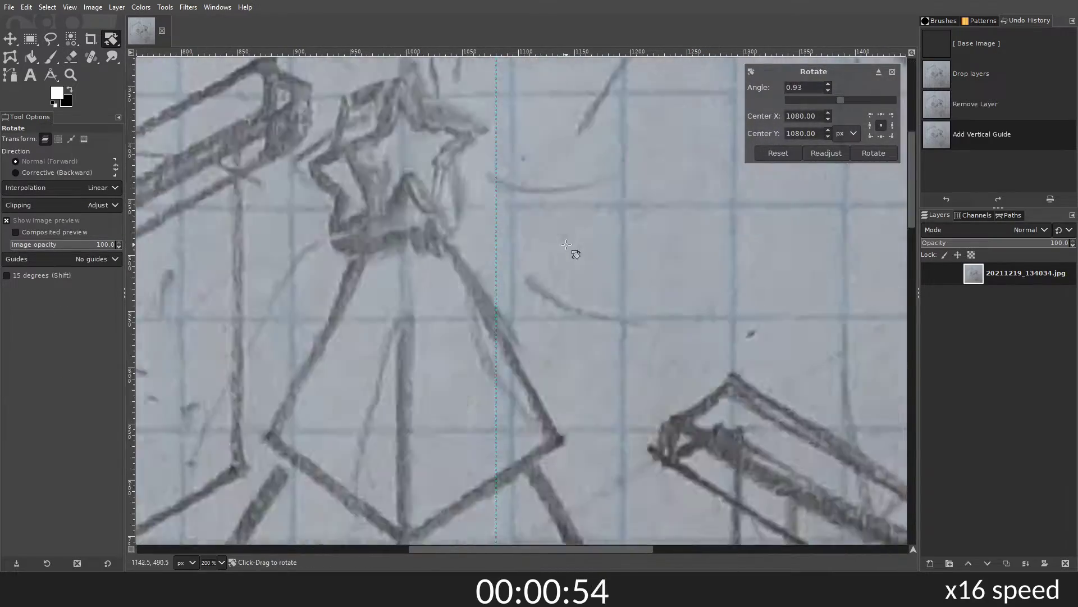
{"action": "key", "text": "Return"}
{"action": "key", "text": "shift+s"}
{"action": "left_click", "coordinate": [558, 356]}
{"action": "left_click_drag", "start_coordinate": [748, 341], "coordinate": [723, 341]}
{"action": "key", "text": "Return"}
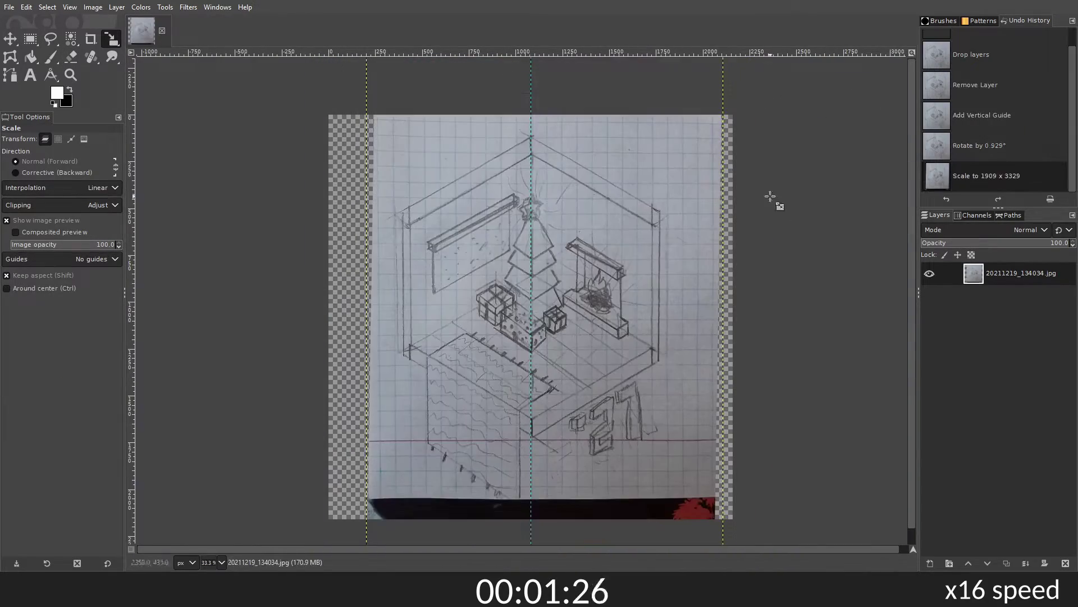
Step: Clear everything outside the hexagon outline, fit the layer to image size, and add an empty layer
{"action": "left_click", "coordinate": [388, 211]}
{"action": "key", "text": "ctrl+i"}
{"action": "key", "text": "Delete"}
{"action": "key", "text": "ctrl+shift+a"}
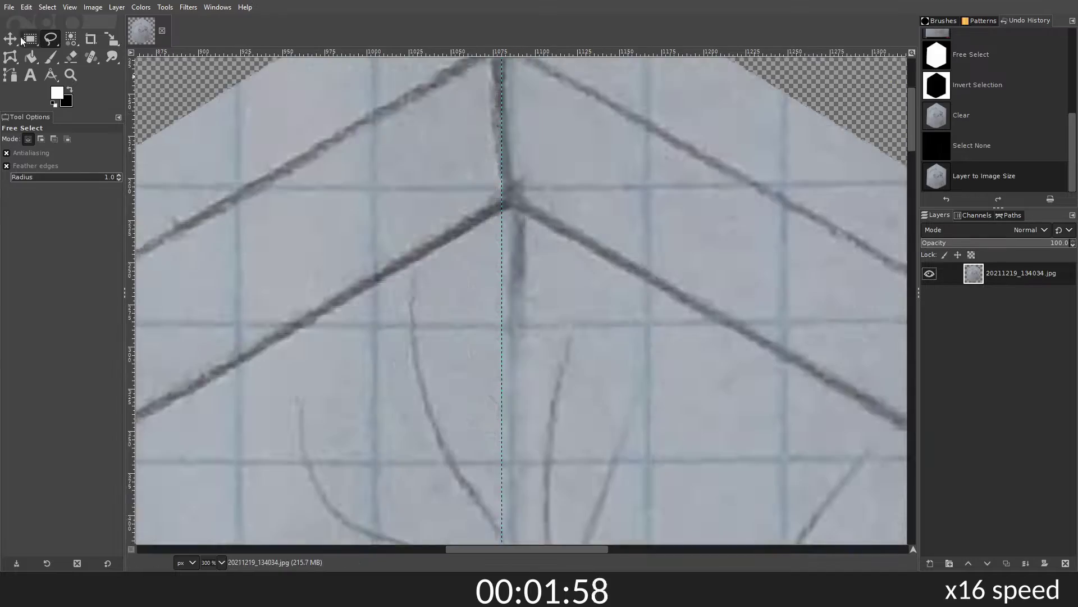
{"action": "key", "text": "m"}
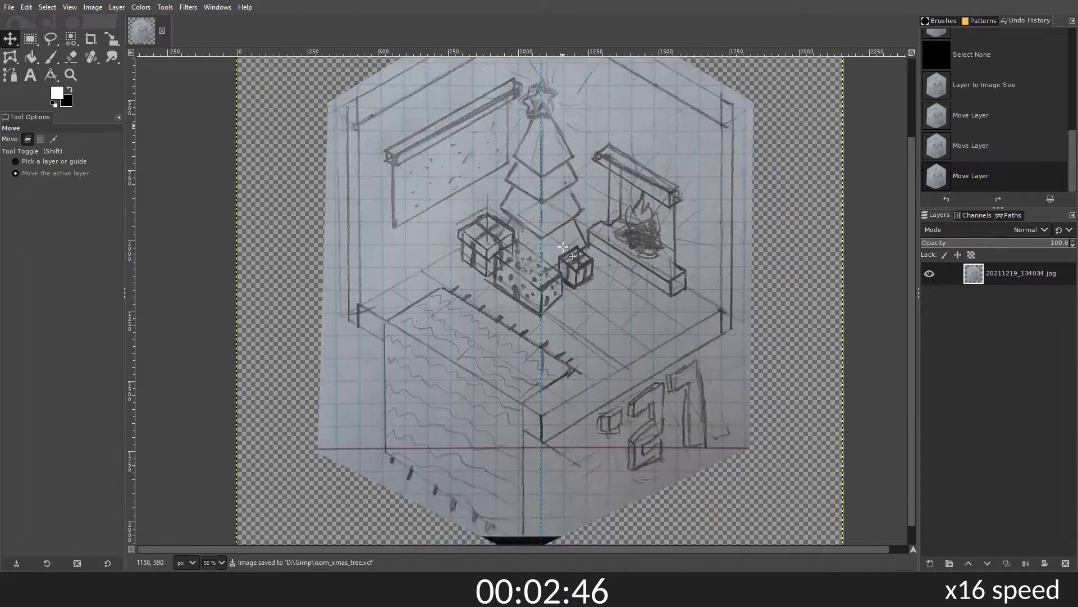
{"action": "key", "text": "ctrl+shift+n"}
{"action": "key", "text": "Return"}
Step: Place vertical and horizontal guides at the left wall's edge and top corner
{"action": "left_click_drag", "start_coordinate": [131, 281], "coordinate": [364, 281]}
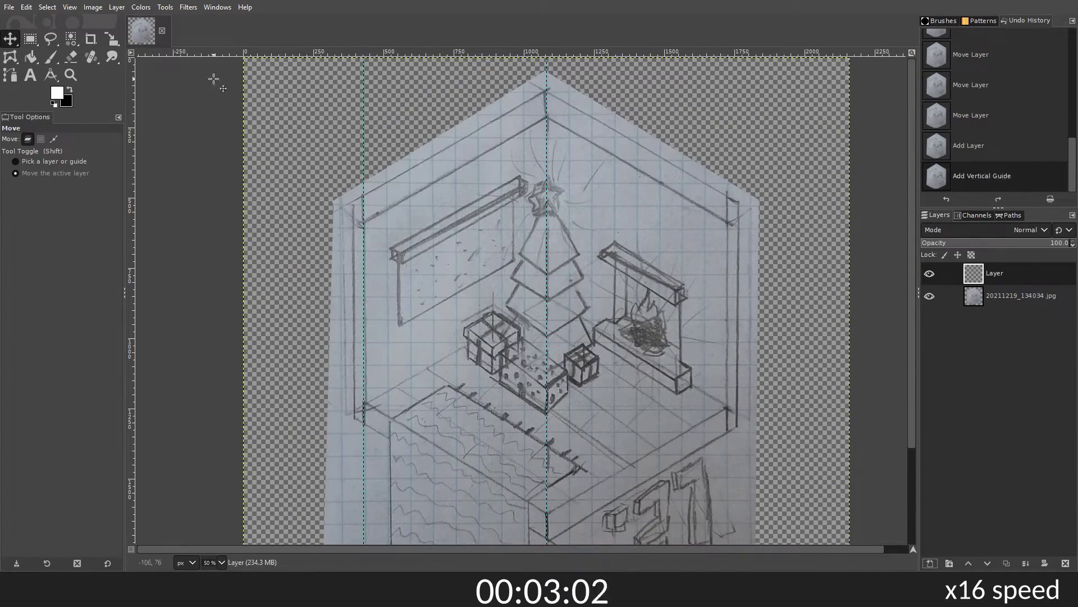
{"action": "left_click_drag", "start_coordinate": [393, 225], "coordinate": [494, 316]}
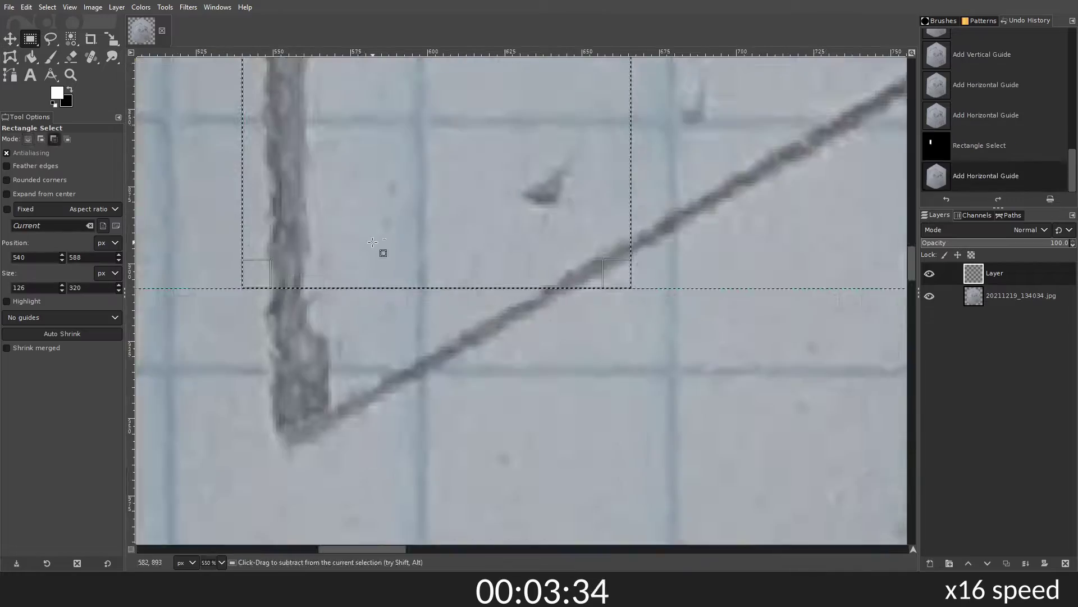
{"action": "left_click_drag", "start_coordinate": [505, 53], "coordinate": [505, 258]}
{"action": "key", "text": "ctrl+shift+a"}
Step: Outline the left wall shape and fill it dark red on its own layer
{"action": "key", "text": "f"}
{"action": "left_click", "coordinate": [337, 257]}
{"action": "scroll", "coordinate": [259, 300], "scroll_direction": "down", "scroll_amount": 5}
{"action": "left_click", "coordinate": [565, 193]}
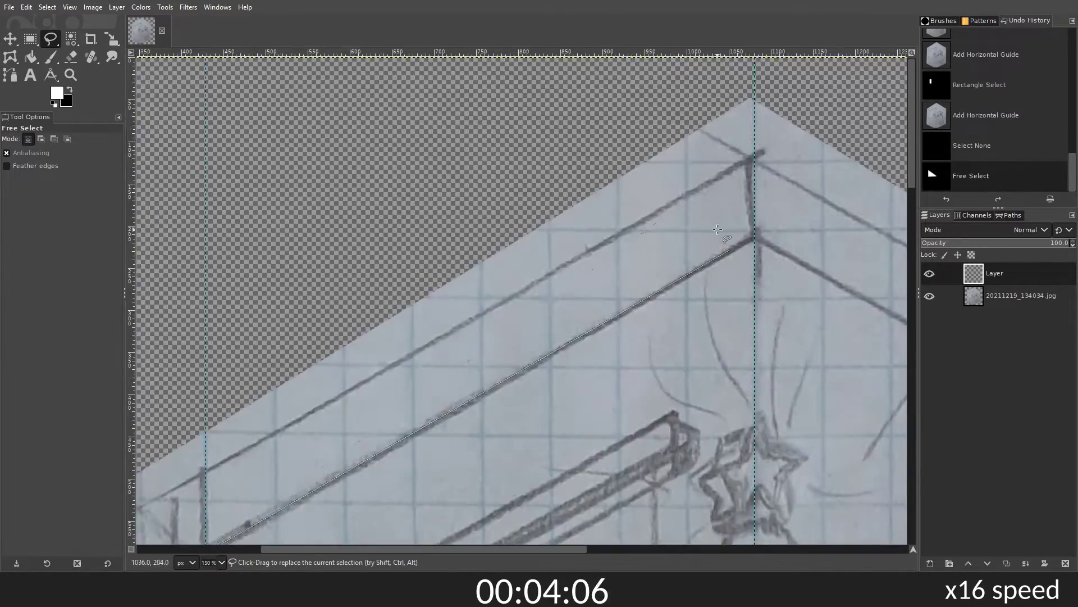
{"action": "left_click", "coordinate": [565, 436]}
{"action": "key", "text": "shift+b"}
{"action": "left_click", "coordinate": [459, 393]}
Step: Mirror and flip copies of the wall to form a full red hexagon, merged into one layer
{"action": "key", "text": "ctrl+shift+d"}
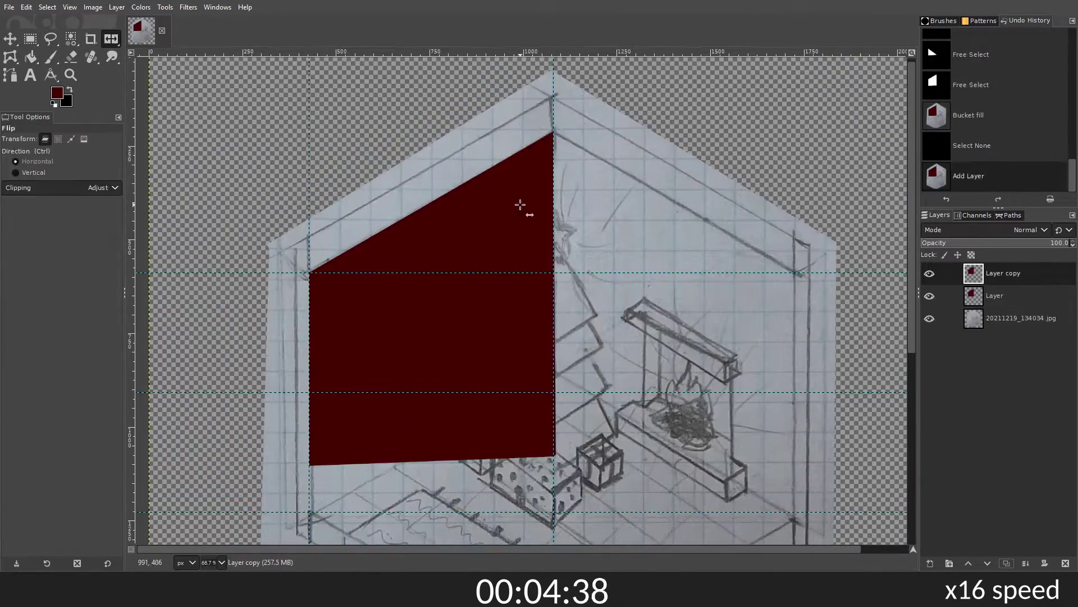
{"action": "left_click", "coordinate": [523, 205]}
{"action": "key", "text": "ctrl+shift+d"}
{"action": "left_click", "coordinate": [551, 337], "text": "ctrl"}
{"action": "left_click", "coordinate": [1025, 564]}
Step: Cut the floor area onto its own layer and fill it a darker red
{"action": "left_click", "coordinate": [972, 255]}
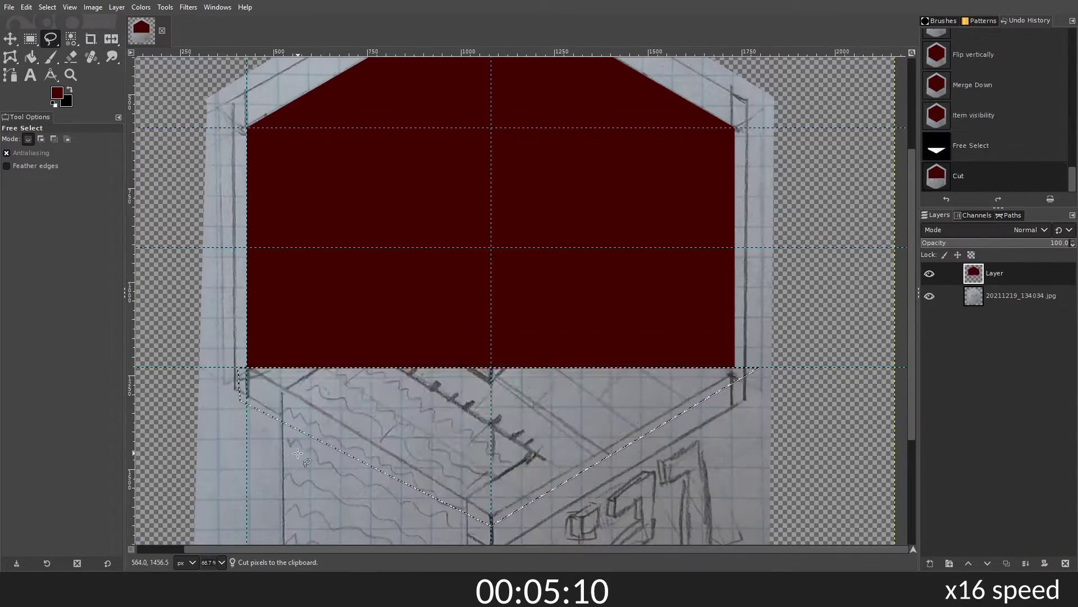
{"action": "key", "text": "shift+b"}
{"action": "left_click", "coordinate": [489, 393]}
{"action": "scroll", "coordinate": [197, 516], "scroll_direction": "up", "scroll_amount": 5}
{"action": "scroll", "coordinate": [337, 337], "scroll_direction": "down", "scroll_amount": 6}
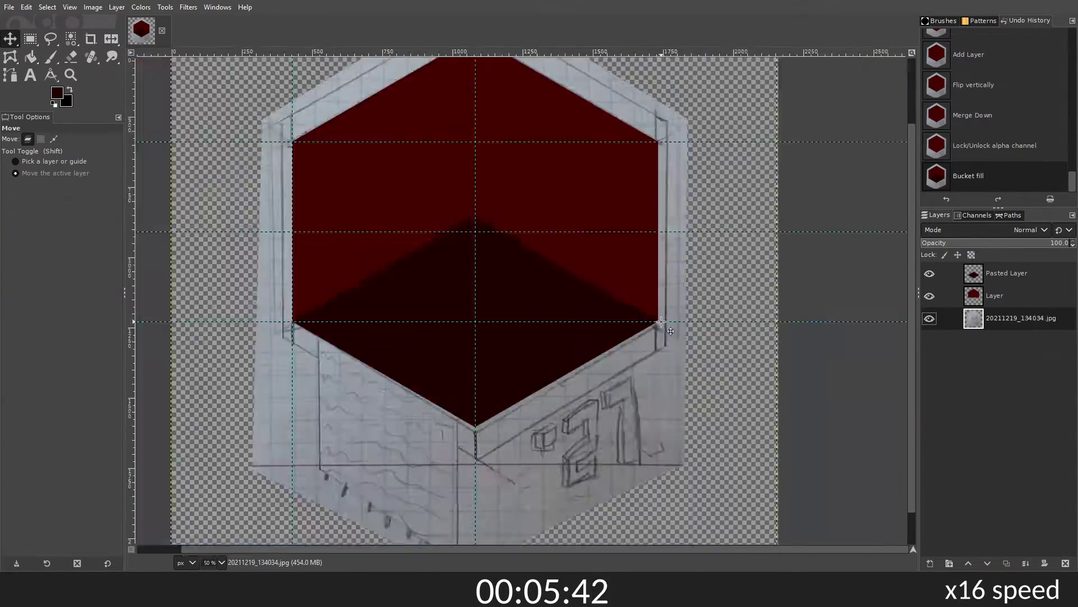
{"action": "scroll", "coordinate": [674, 289], "scroll_direction": "up", "scroll_amount": 2}
{"action": "key", "text": "m"}
Step: Cut the right wall onto its own layer, fill it brighter red, and rename the top layer 'bottom'
{"action": "left_click", "coordinate": [982, 295]}
{"action": "key", "text": "f"}
{"action": "left_click", "coordinate": [392, 429]}
{"action": "left_click", "coordinate": [392, 194]}
{"action": "left_click", "coordinate": [620, 289]}
{"action": "left_click", "coordinate": [601, 508]}
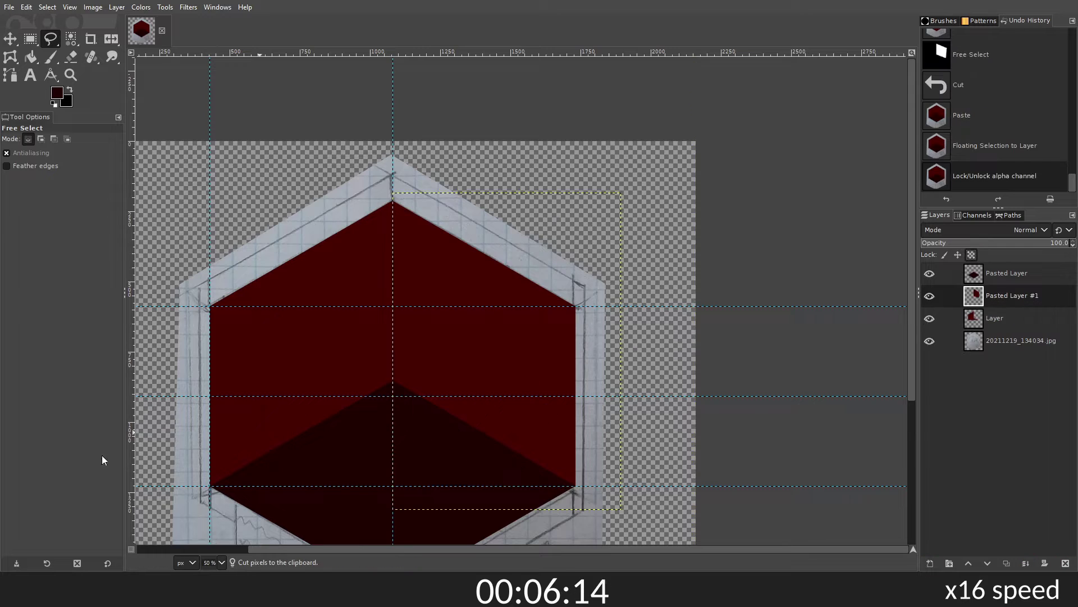
{"action": "key", "text": "shift+b"}
{"action": "left_click", "coordinate": [494, 337]}
{"action": "double_click", "coordinate": [1006, 273]}
{"action": "type", "text": "bottom"}
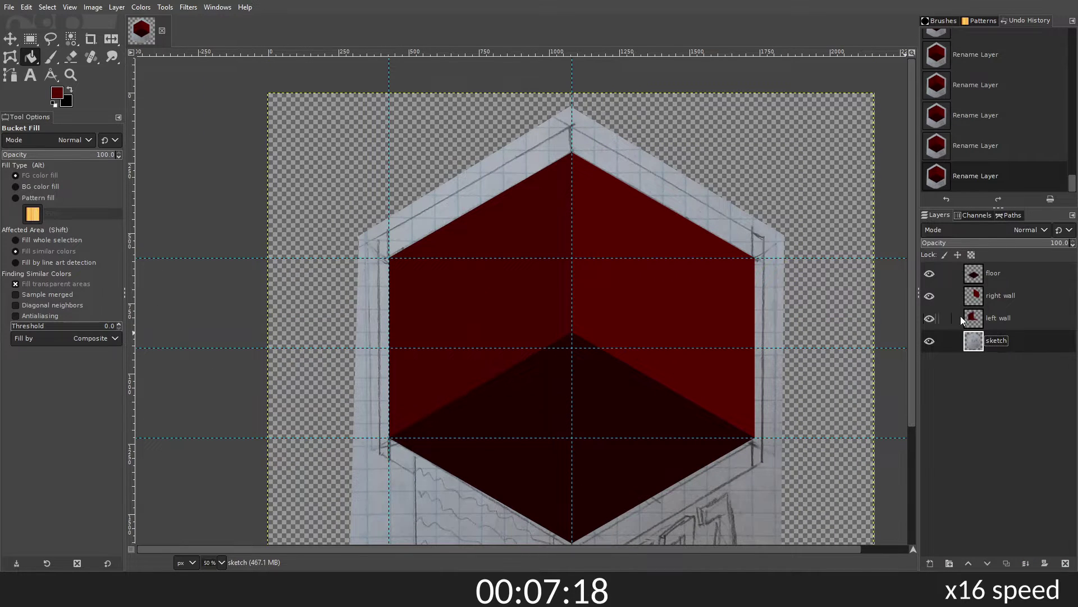
Step: Hide the building group and trim a copy of the floor shape into the first tree tier
{"action": "left_click", "coordinate": [930, 273]}
{"action": "scroll", "coordinate": [506, 337], "scroll_direction": "up", "scroll_amount": 5}
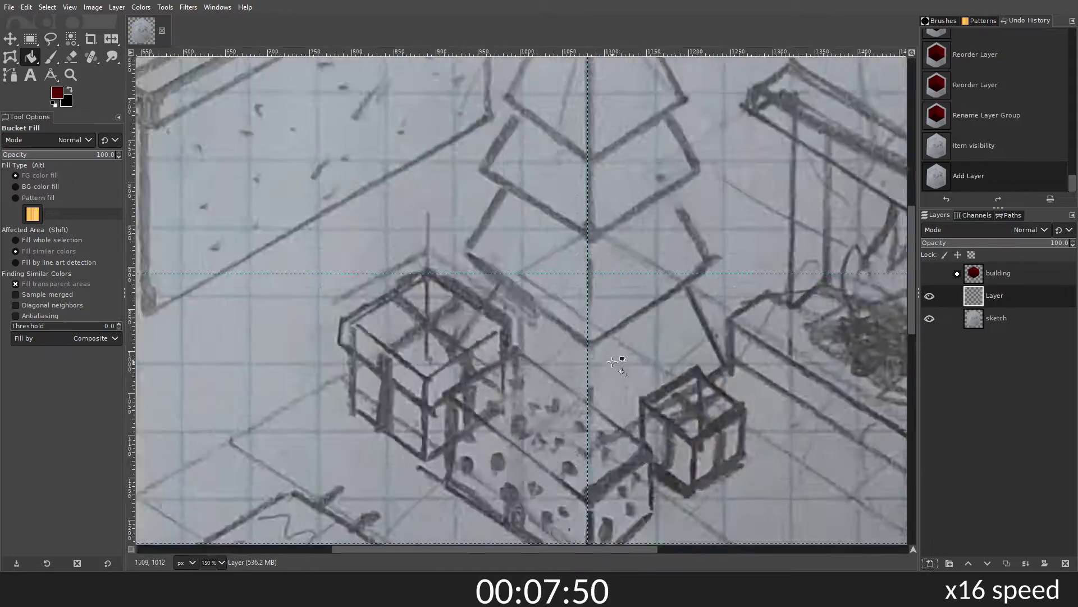
{"action": "scroll", "coordinate": [506, 337], "scroll_direction": "down", "scroll_amount": 4}
{"action": "scroll", "coordinate": [424, 351], "scroll_direction": "up", "scroll_amount": 5}
{"action": "key", "text": "f"}
{"action": "scroll", "coordinate": [424, 351], "scroll_direction": "down", "scroll_amount": 3}
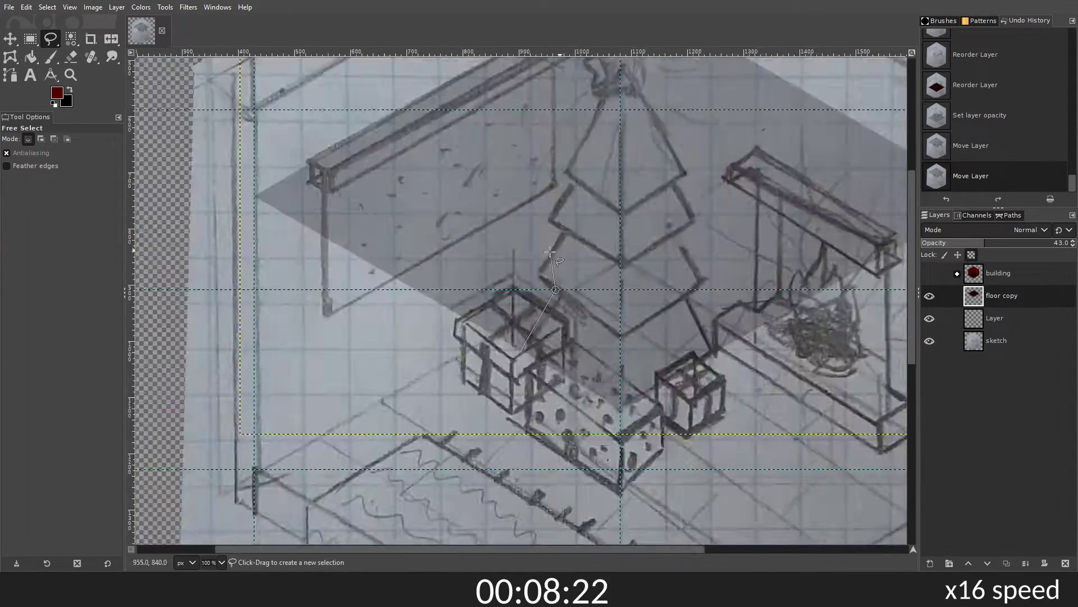
{"action": "scroll", "coordinate": [424, 351], "scroll_direction": "up", "scroll_amount": 4}
{"action": "scroll", "coordinate": [423, 351], "scroll_direction": "down", "scroll_amount": 4}
{"action": "key", "text": "Delete"}
{"action": "key", "text": "ctrl+shift+a"}
Step: Mirror the tier half into a full diamond and move it up into place
{"action": "key", "text": "shift+f"}
{"action": "left_click", "coordinate": [595, 263]}
{"action": "key", "text": "1"}
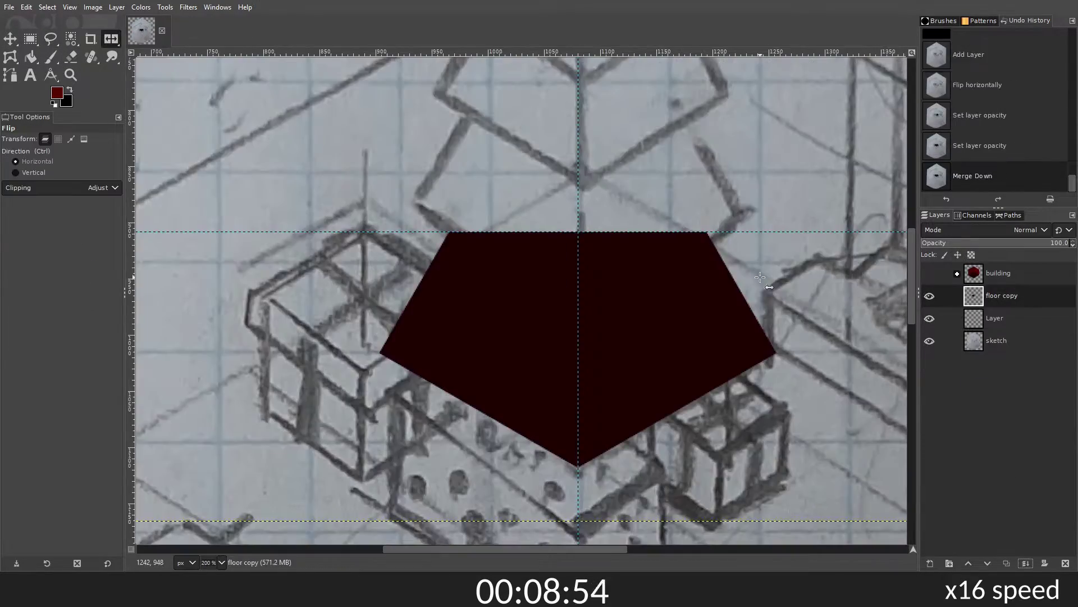
{"action": "key", "text": "m"}
{"action": "left_click_drag", "start_coordinate": [596, 358], "coordinate": [595, 281]}
{"action": "left_click", "coordinate": [929, 296]}
Step: Scale the tier smaller and duplicate it into progressively smaller upper tiers
{"action": "key", "text": "shift+s"}
{"action": "left_click", "coordinate": [597, 166]}
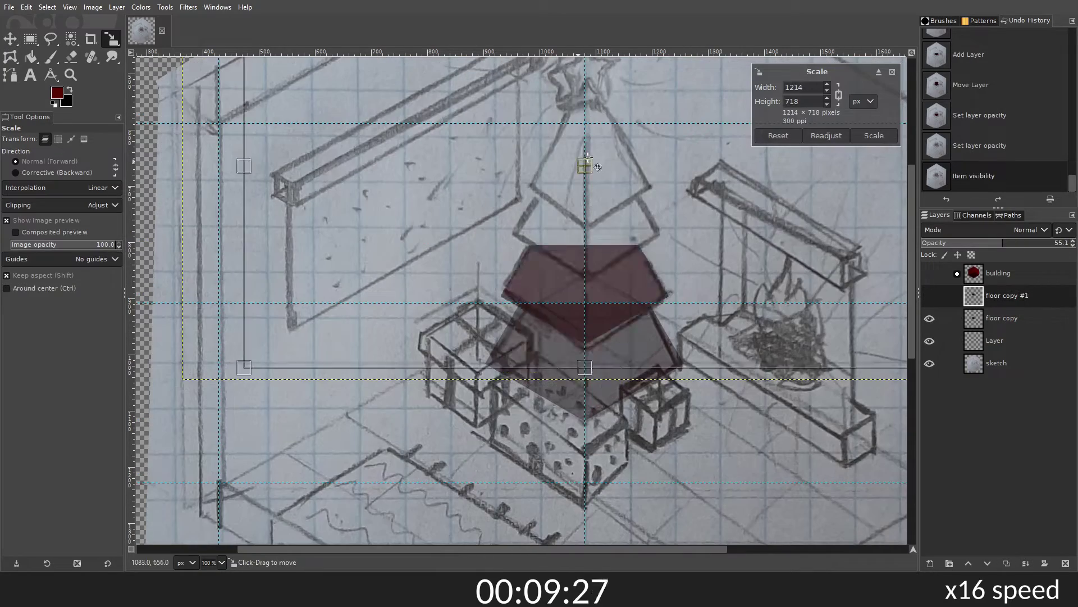
{"action": "key", "text": "Return"}
{"action": "scroll", "coordinate": [590, 375], "scroll_direction": "up", "scroll_amount": 3}
{"action": "left_click_drag", "start_coordinate": [584, 337], "coordinate": [506, 252]}
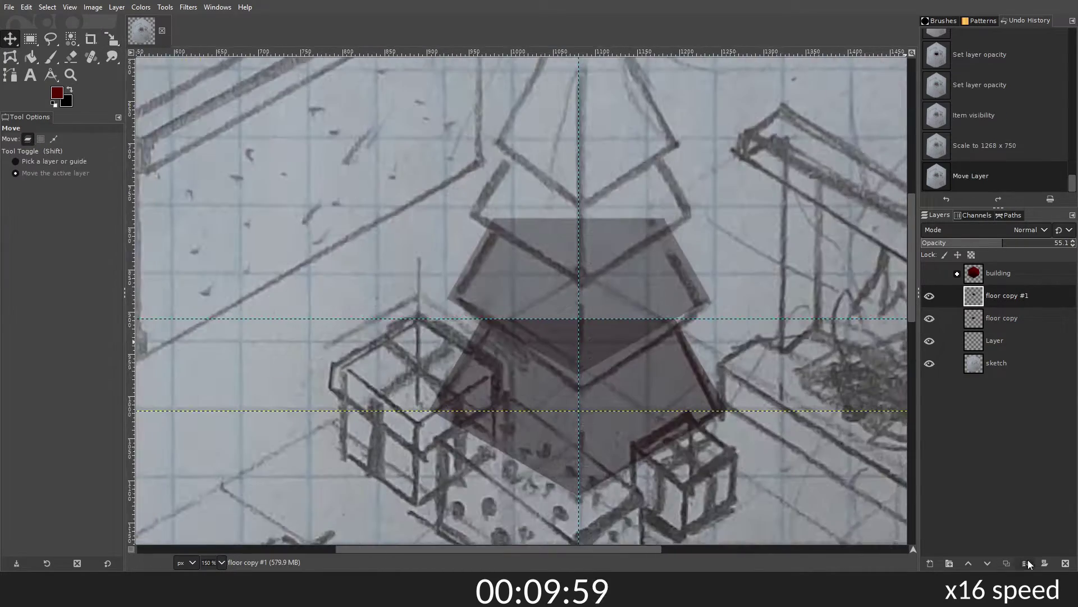
{"action": "key", "text": "shift+ctrl+d"}
{"action": "mouse_move", "coordinate": [500, 113]}
{"action": "left_mouse_down"}
{"action": "mouse_move", "coordinate": [513, 96]}
{"action": "mouse_move", "coordinate": [495, 146]}
{"action": "left_mouse_up"}
{"action": "key", "text": "Return"}
{"action": "scroll", "coordinate": [517, 298], "scroll_direction": "down", "scroll_amount": 3}
{"action": "key", "text": "shift+ctrl+d"}
{"action": "key", "text": "Return"}
Step: Outline the pointed treetop half on a new layer, fill it dark red, and duplicate it
{"action": "key", "text": "f"}
{"action": "left_click", "coordinate": [932, 564]}
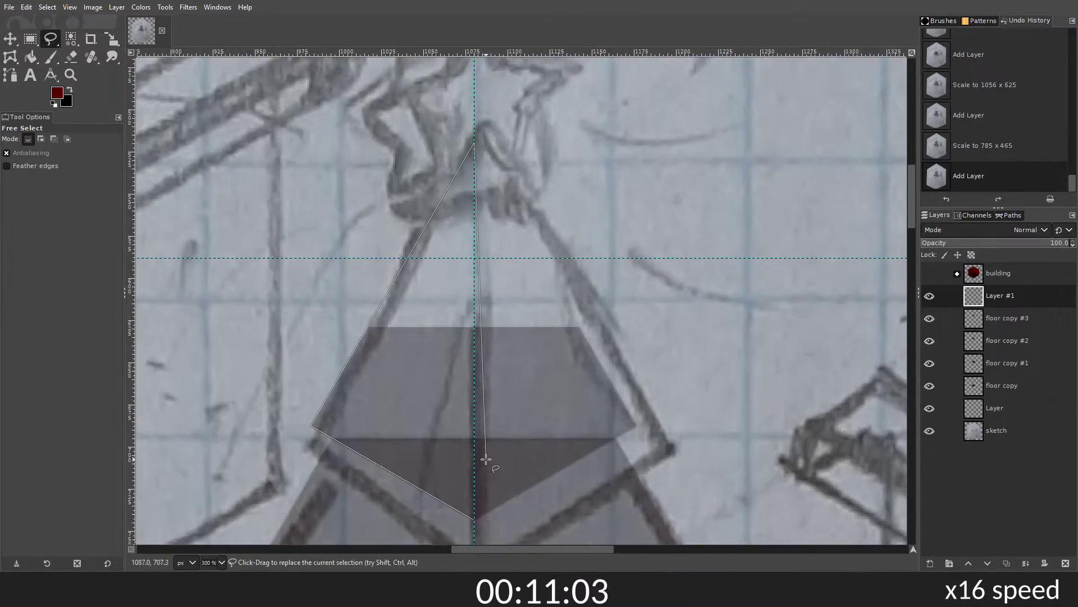
{"action": "key", "text": "shift+b"}
{"action": "left_click", "coordinate": [505, 337]}
{"action": "key", "text": "shift+ctrl+a"}
{"action": "left_click", "coordinate": [930, 564]}
{"action": "key", "text": "shift+f"}
Step: Merge the mirrored treetop halves and move the linked tiers into place on the tree
{"action": "scroll", "coordinate": [517, 297], "scroll_direction": "down", "scroll_amount": 3}
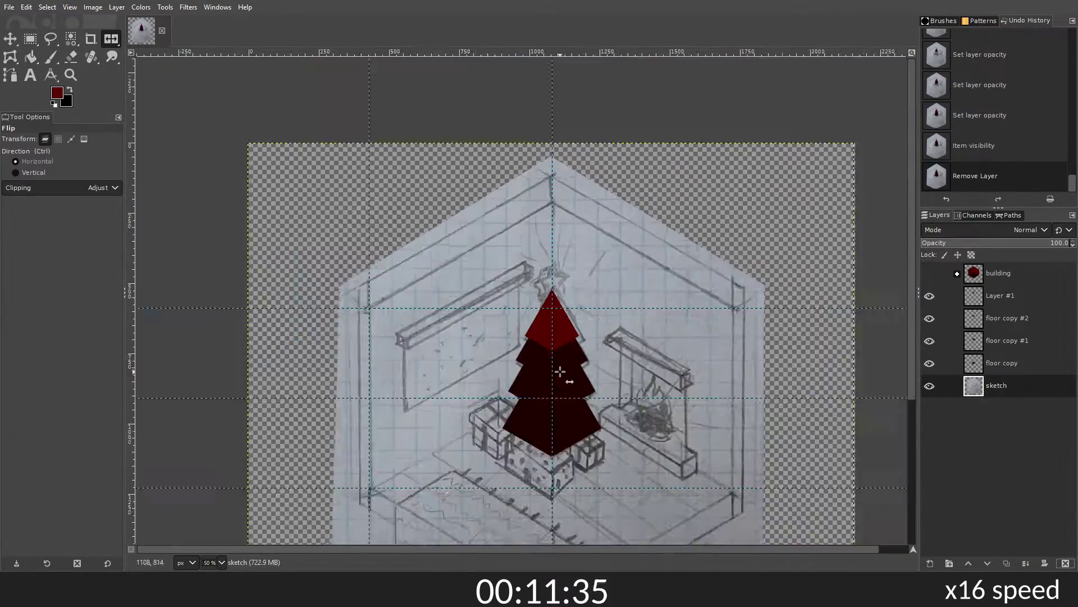
{"action": "left_click", "coordinate": [945, 296]}
{"action": "left_click", "coordinate": [946, 318]}
{"action": "key", "text": "m"}
{"action": "scroll", "coordinate": [289, 178], "scroll_direction": "up", "scroll_amount": 3}
{"action": "left_click_drag", "start_coordinate": [289, 178], "coordinate": [593, 233]}
{"action": "key", "text": "1"}
Step: Lock transparency and shade the top two tree tiers in brighter red
{"action": "left_click", "coordinate": [930, 296]}
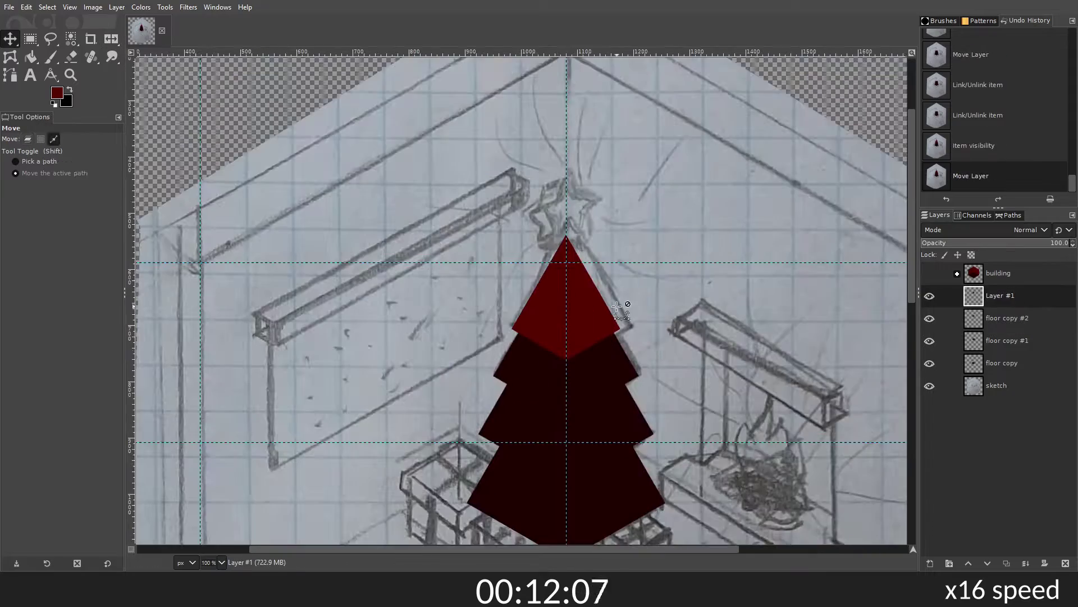
{"action": "left_click", "coordinate": [972, 254]}
{"action": "key", "text": "shift+b"}
{"action": "left_click", "coordinate": [542, 342]}
Step: Hide the sketch layer and save the image as isom_xmas_tree.xcf
{"action": "scroll", "coordinate": [542, 342], "scroll_direction": "down", "scroll_amount": 3}
{"action": "left_click", "coordinate": [929, 386]}
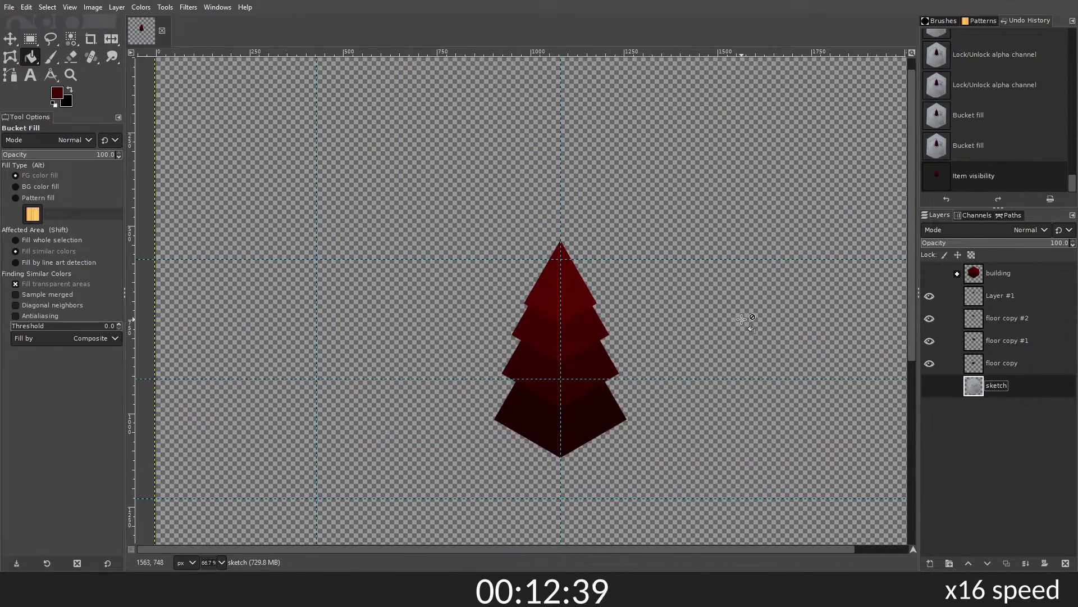
{"action": "scroll", "coordinate": [578, 320], "scroll_direction": "up", "scroll_amount": 2}
{"action": "scroll", "coordinate": [629, 211], "scroll_direction": "down", "scroll_amount": 1}
{"action": "key", "text": "ctrl+s"}
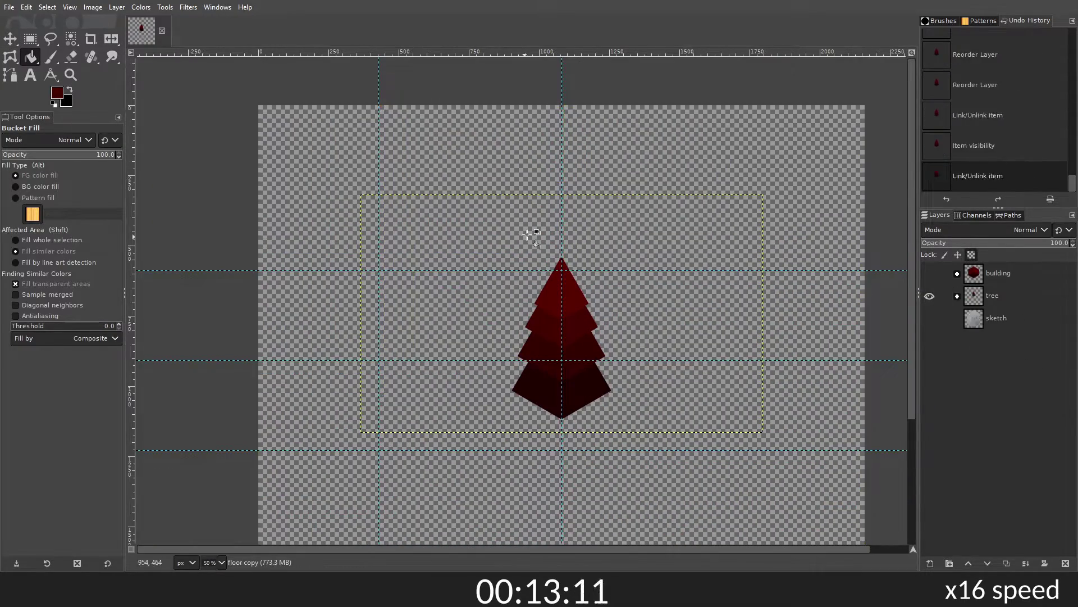
Step: Create a new image filled dark to preview the tree against
{"action": "key", "text": "ctrl+n"}
{"action": "left_click", "coordinate": [393, 449]}
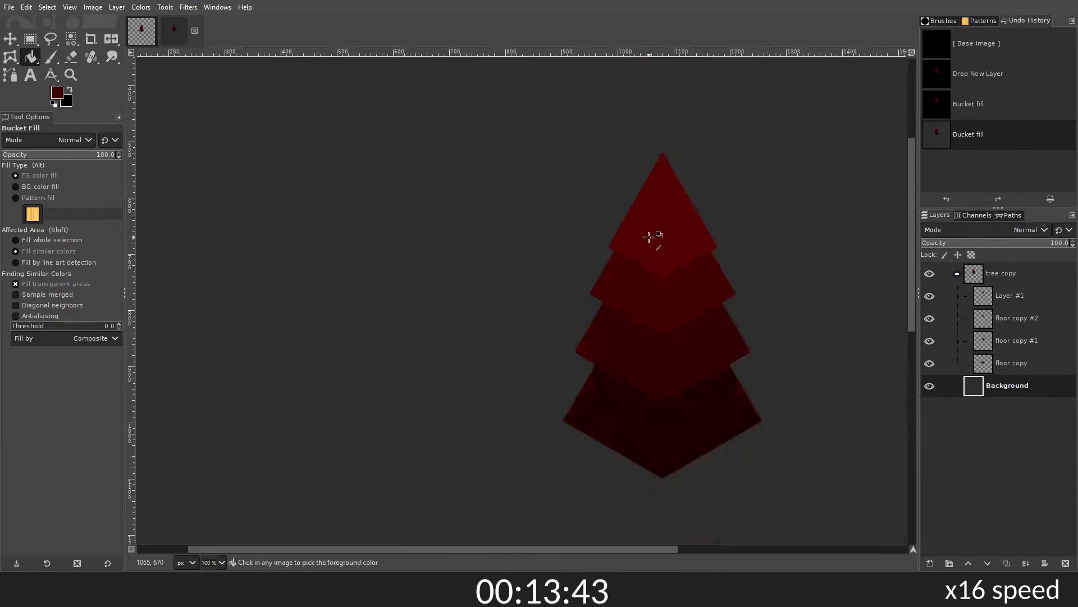
{"action": "left_click", "coordinate": [141, 31]}
{"action": "key", "text": "r"}
Step: Cut the tree's right half onto its own layer and fill each tier's right side brighter red
{"action": "left_click_drag", "start_coordinate": [562, 212], "coordinate": [641, 454]}
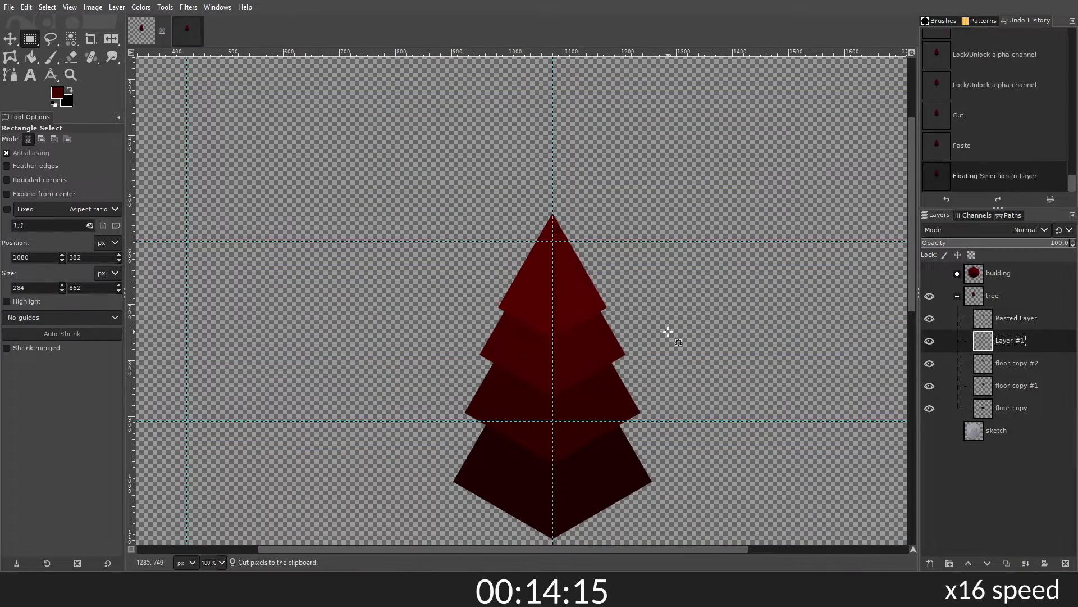
{"action": "left_click_drag", "start_coordinate": [553, 400], "coordinate": [669, 540]}
{"action": "key", "text": "ctrl+x"}
{"action": "key", "text": "ctrl+v"}
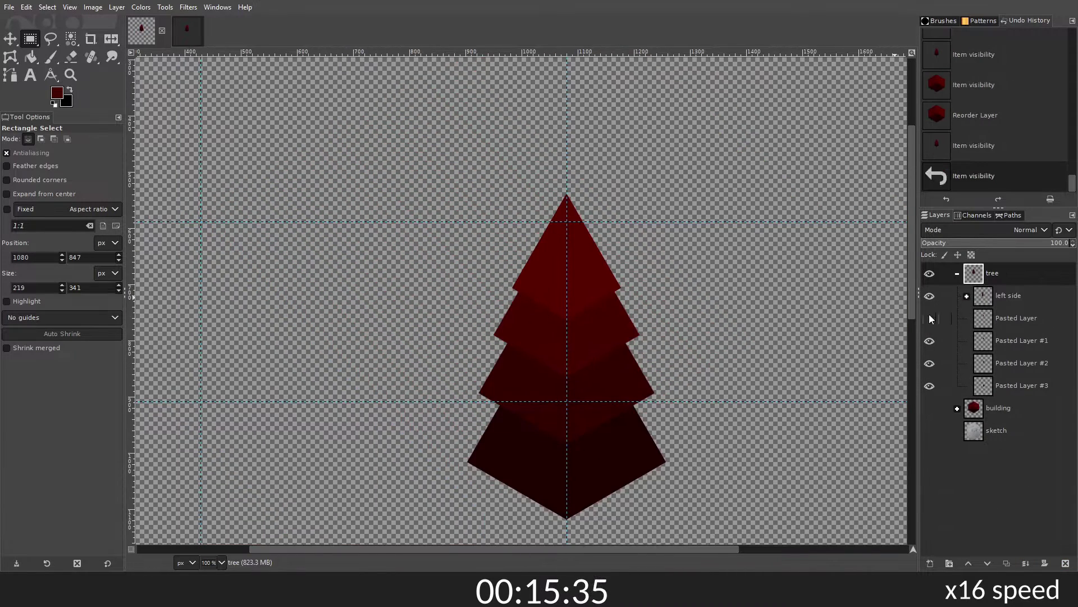
{"action": "left_click", "coordinate": [929, 318]}
{"action": "key", "text": "shift+b"}
{"action": "left_click", "coordinate": [553, 409]}
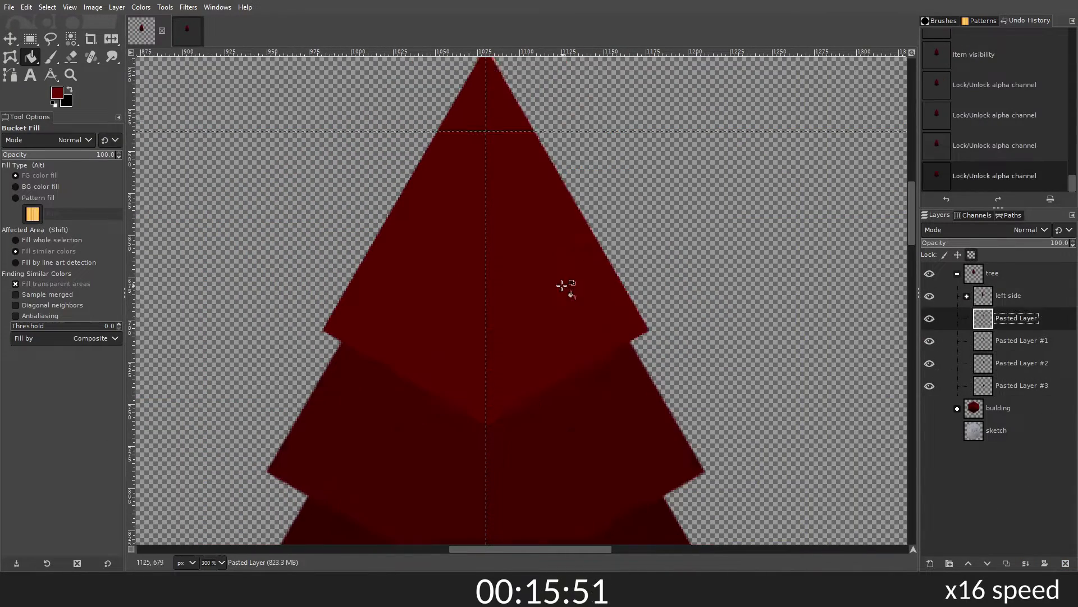
{"action": "left_click", "coordinate": [565, 289]}
{"action": "left_click", "coordinate": [758, 324]}
{"action": "key", "text": "m"}
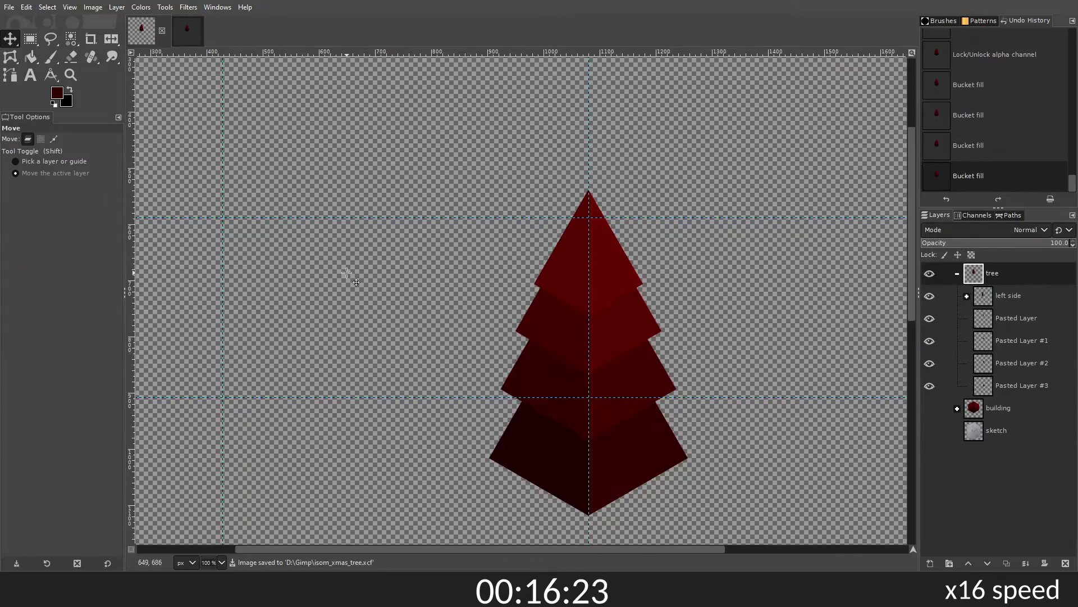
Step: Collapse the tree group, toggle group and sketch visibility, and save the image again
{"action": "left_click", "coordinate": [957, 273]}
{"action": "left_click", "coordinate": [930, 274]}
{"action": "left_click", "coordinate": [930, 296]}
{"action": "left_click", "coordinate": [929, 318]}
{"action": "key", "text": "ctrl+s"}
{"action": "left_click", "coordinate": [929, 296]}
Step: Trace the carpet outline on a new layer and fill it red
{"action": "key", "text": "shift+ctrl+n"}
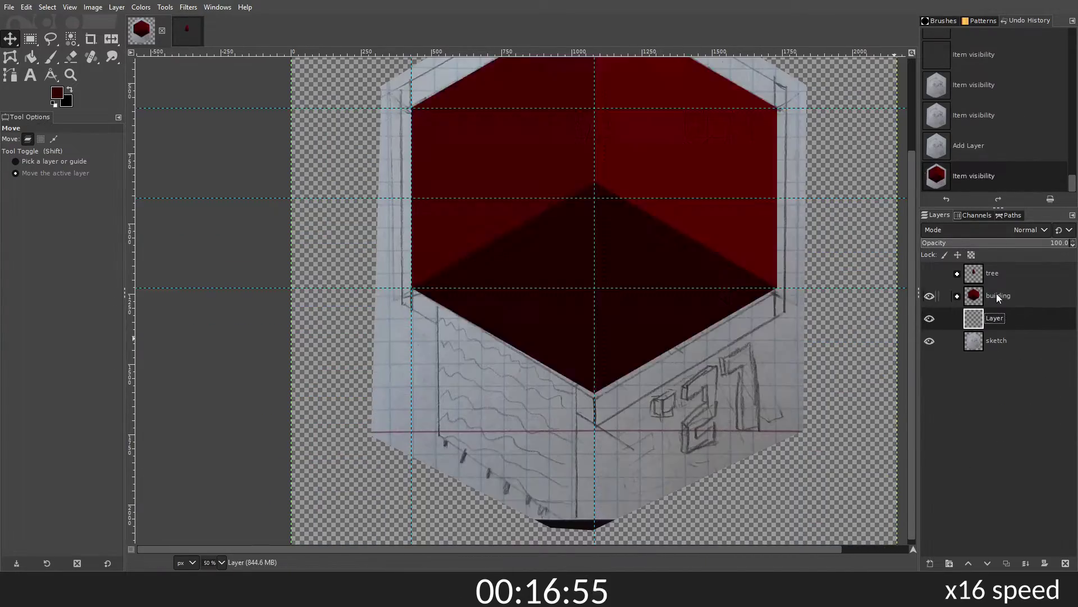
{"action": "key", "text": "f"}
{"action": "left_click", "coordinate": [341, 292]}
{"action": "left_click", "coordinate": [513, 195]}
{"action": "scroll", "coordinate": [549, 296], "scroll_direction": "down", "scroll_amount": 3}
{"action": "scroll", "coordinate": [548, 296], "scroll_direction": "up", "scroll_amount": 4}
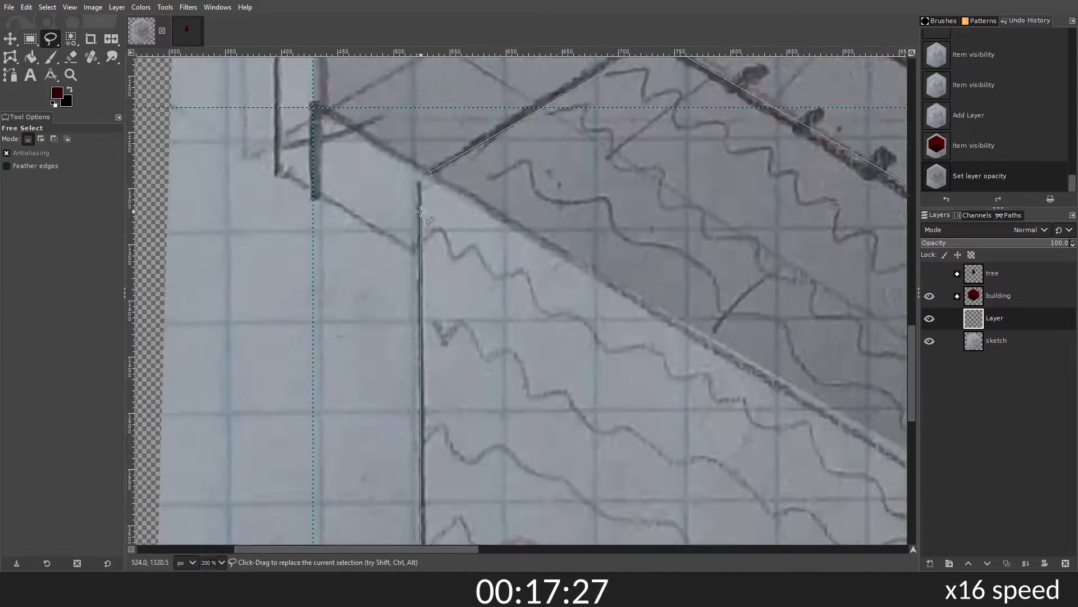
{"action": "left_click", "coordinate": [426, 296]}
{"action": "key", "text": "Return"}
{"action": "scroll", "coordinate": [430, 459], "scroll_direction": "up", "scroll_amount": 3}
{"action": "left_click_drag", "start_coordinate": [132, 281], "coordinate": [466, 281]}
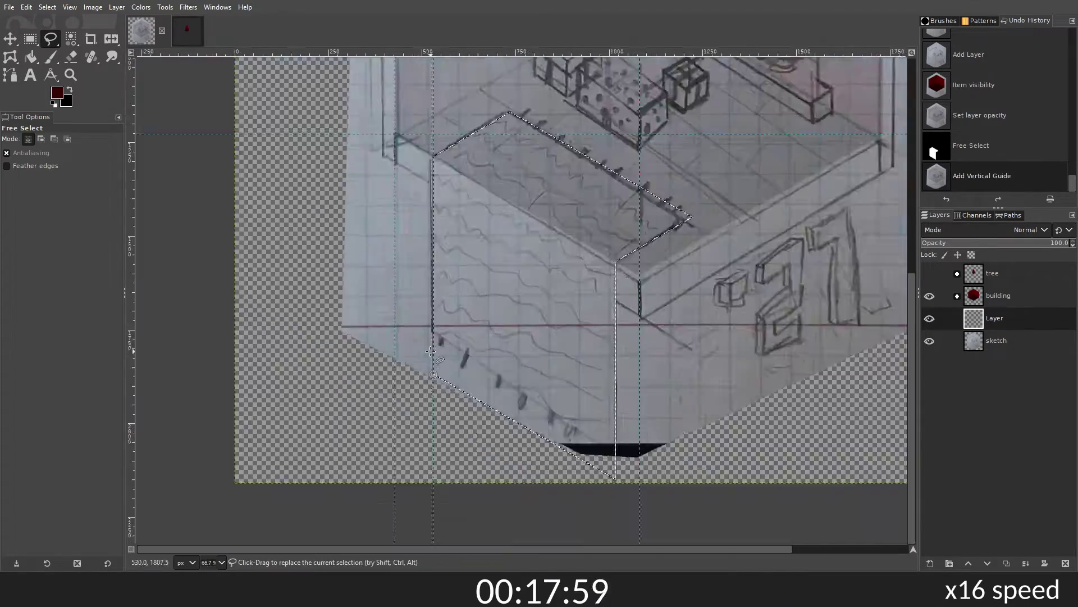
{"action": "key", "text": "shift+b"}
{"action": "left_click", "coordinate": [478, 393]}
{"action": "key", "text": "ctrl+shift+a"}
Step: Clear stray red pixels along the carpet edges with rectangular selections
{"action": "key", "text": "r"}
{"action": "scroll", "coordinate": [511, 337], "scroll_direction": "up", "scroll_amount": 10}
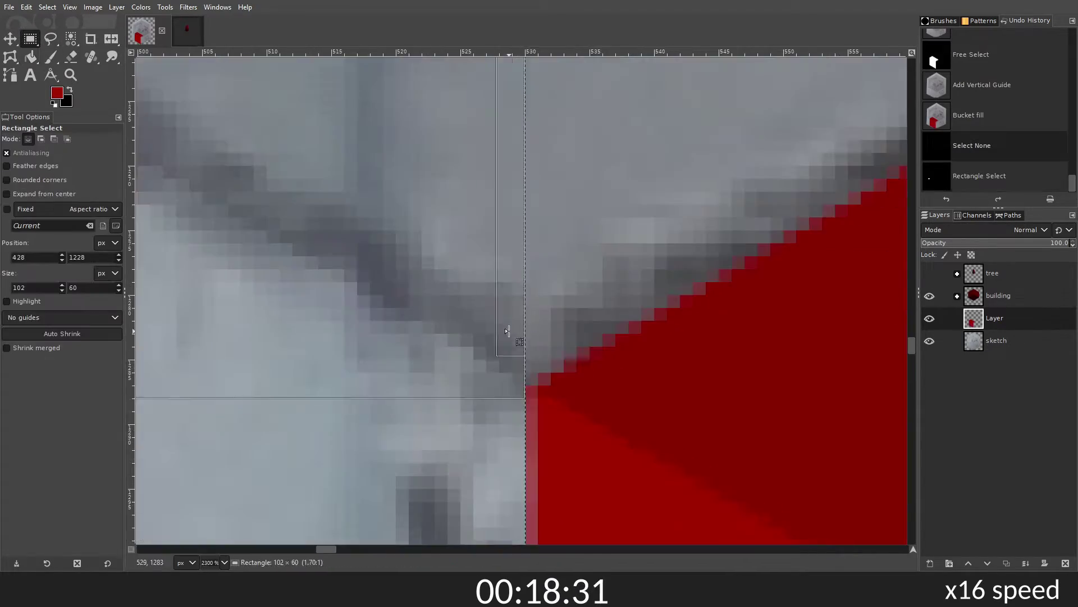
{"action": "left_click_drag", "start_coordinate": [373, 228], "coordinate": [598, 458]}
{"action": "left_click_drag", "start_coordinate": [498, 372], "coordinate": [907, 544]}
{"action": "key", "text": "Delete"}
{"action": "key", "text": "ctrl+shift+a"}
{"action": "scroll", "coordinate": [652, 342], "scroll_direction": "down", "scroll_amount": 5}
{"action": "key", "text": "Delete"}
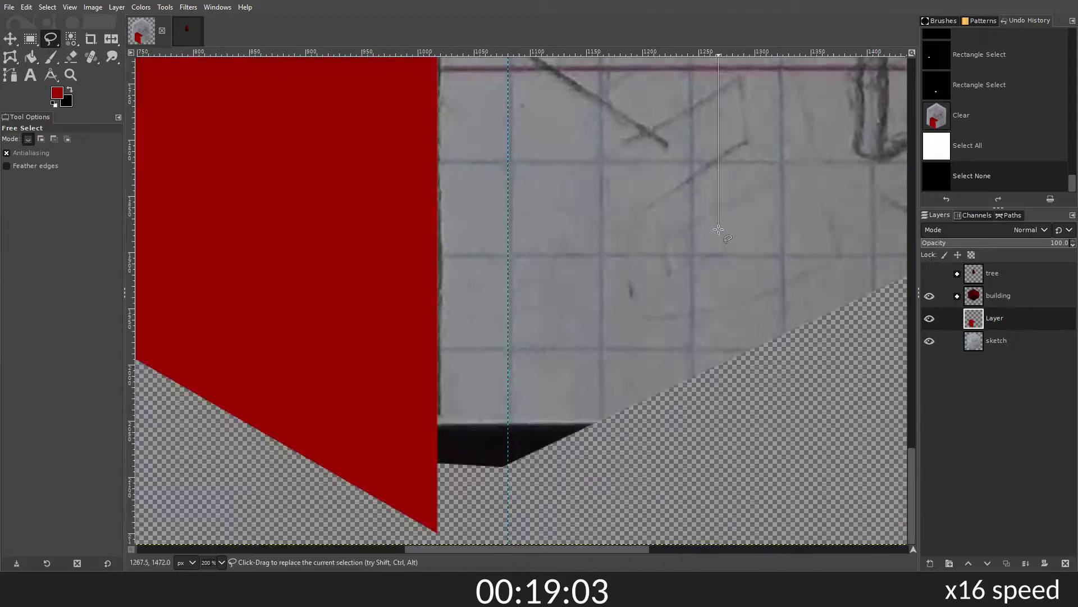
{"action": "key", "text": "ctrl+shift+a"}
{"action": "left_click_drag", "start_coordinate": [511, 56], "coordinate": [533, 378]}
{"action": "scroll", "coordinate": [787, 337], "scroll_direction": "up", "scroll_amount": 5}
{"action": "scroll", "coordinate": [787, 338], "scroll_direction": "down", "scroll_amount": 5}
Step: Measure the isometric edge angle and trim excess red from the carpet shape
{"action": "key", "text": "shift+m"}
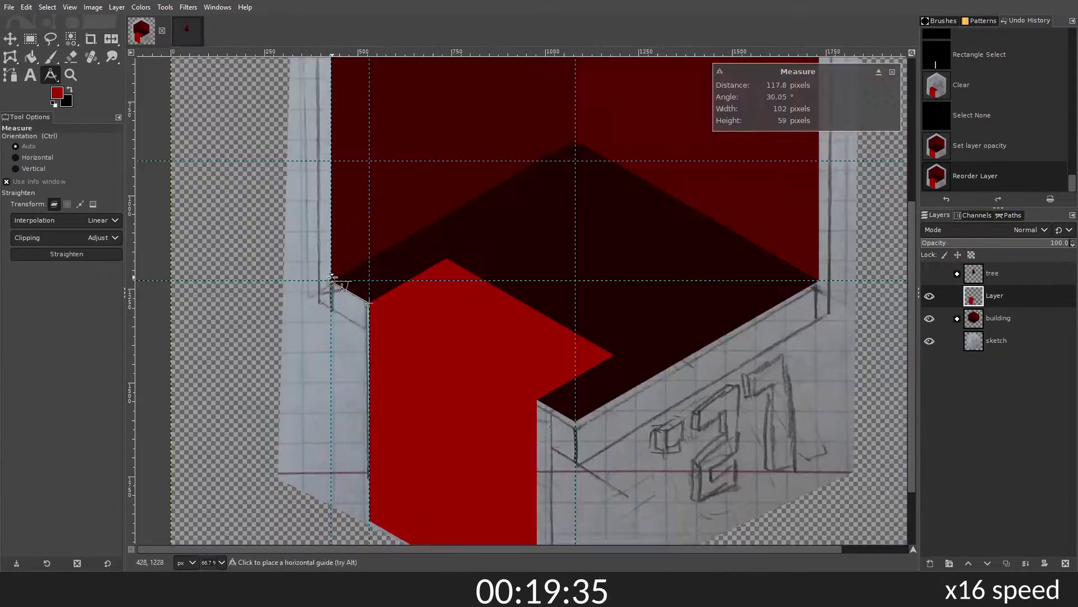
{"action": "mouse_move", "coordinate": [1070, 243]}
{"action": "left_mouse_down"}
{"action": "mouse_move", "coordinate": [998, 243]}
{"action": "mouse_move", "coordinate": [1070, 243]}
{"action": "left_mouse_up"}
{"action": "key", "text": "f"}
{"action": "scroll", "coordinate": [353, 391], "scroll_direction": "up", "scroll_amount": 3}
{"action": "left_click", "coordinate": [331, 371]}
{"action": "key", "text": "Return"}
{"action": "key", "text": "Delete"}
{"action": "key", "text": "ctrl+shift+a"}
{"action": "scroll", "coordinate": [353, 391], "scroll_direction": "down", "scroll_amount": 5}
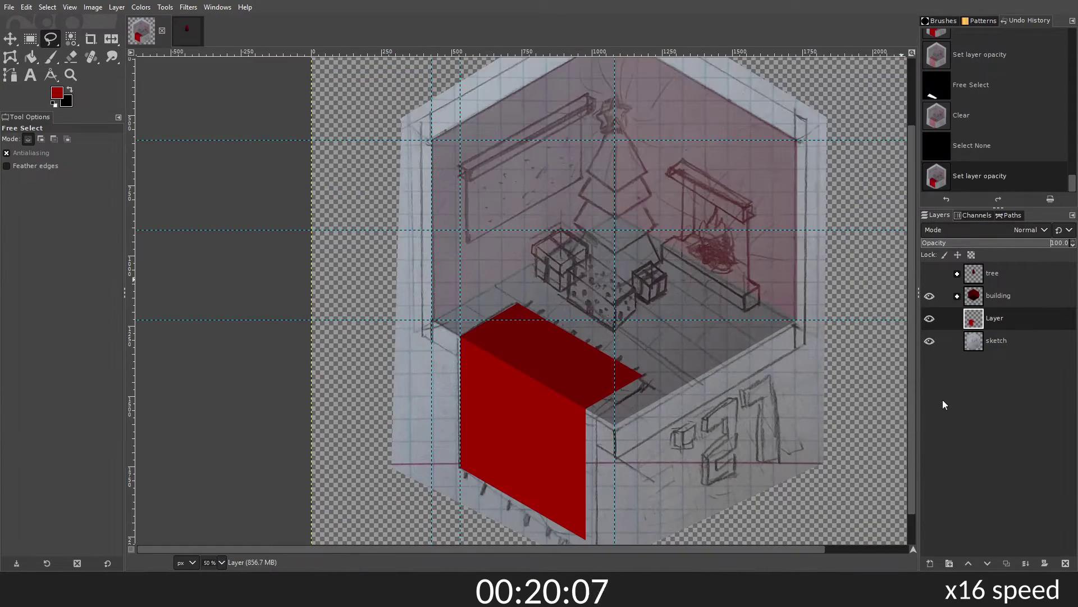
Step: Move the red carpet layer into the carpet group and place the snowflake pattern over it
{"action": "left_click_drag", "start_coordinate": [979, 348], "coordinate": [959, 321]}
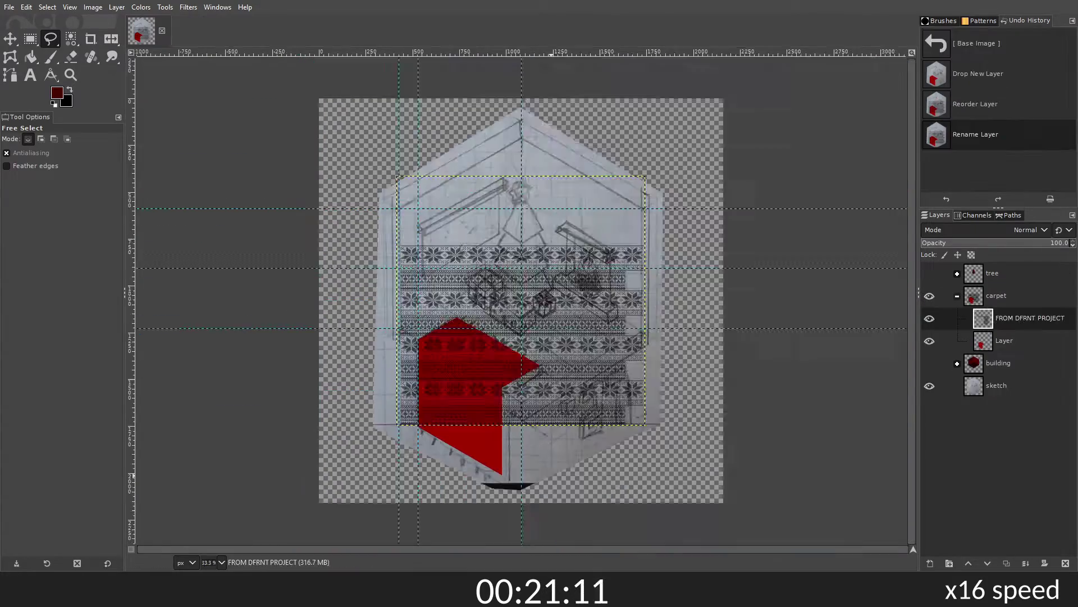
{"action": "key", "text": "m"}
{"action": "left_click_drag", "start_coordinate": [547, 236], "coordinate": [496, 366]}
{"action": "scroll", "coordinate": [496, 323], "scroll_direction": "up", "scroll_amount": 3, "text": "ctrl"}
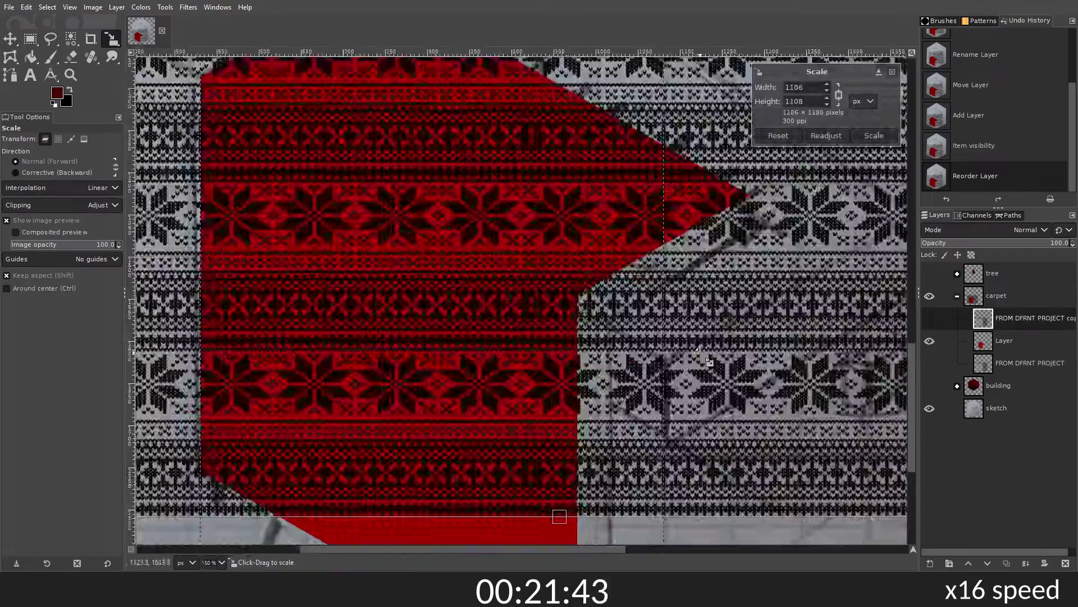
{"action": "scroll", "coordinate": [496, 322], "scroll_direction": "down", "scroll_amount": 3, "text": "ctrl"}
Step: Scale the snowflake pattern to cover the carpet and nudge it upward
{"action": "left_click_drag", "start_coordinate": [496, 322], "coordinate": [645, 228]}
{"action": "scroll", "coordinate": [559, 330], "scroll_direction": "up", "scroll_amount": 3, "text": "ctrl"}
{"action": "scroll", "coordinate": [607, 298], "scroll_direction": "down", "scroll_amount": 3, "text": "ctrl"}
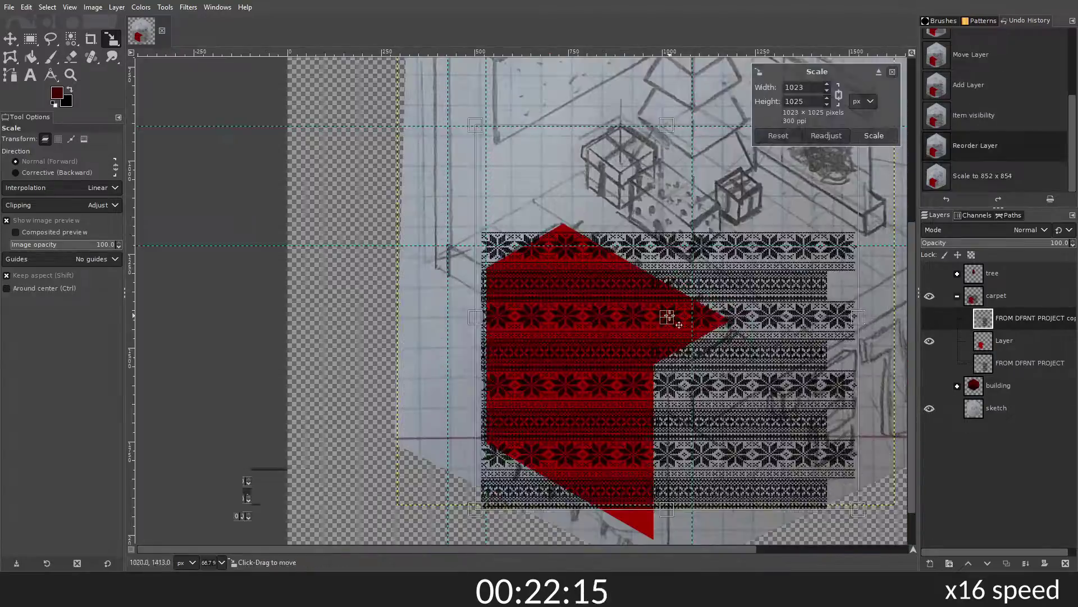
{"action": "key", "text": "Return"}
{"action": "key", "text": "m"}
{"action": "left_click_drag", "start_coordinate": [631, 345], "coordinate": [631, 314]}
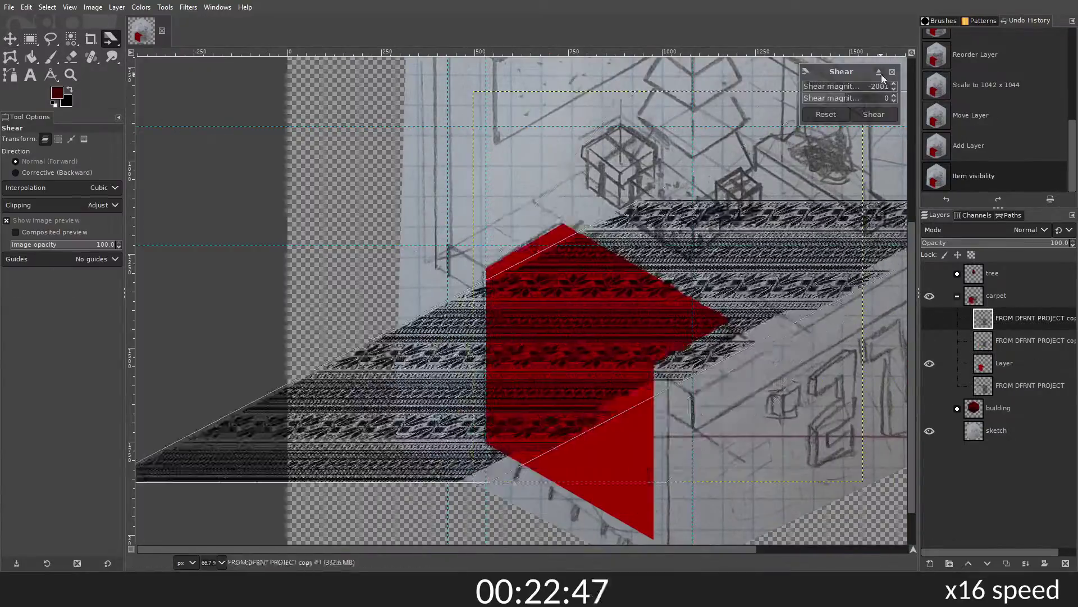
Step: Rotate the pattern toward the carpet angle and shift it to the left
{"action": "key", "text": "Escape"}
{"action": "key", "text": "shift+r"}
{"action": "left_click_drag", "start_coordinate": [674, 169], "coordinate": [781, 302]}
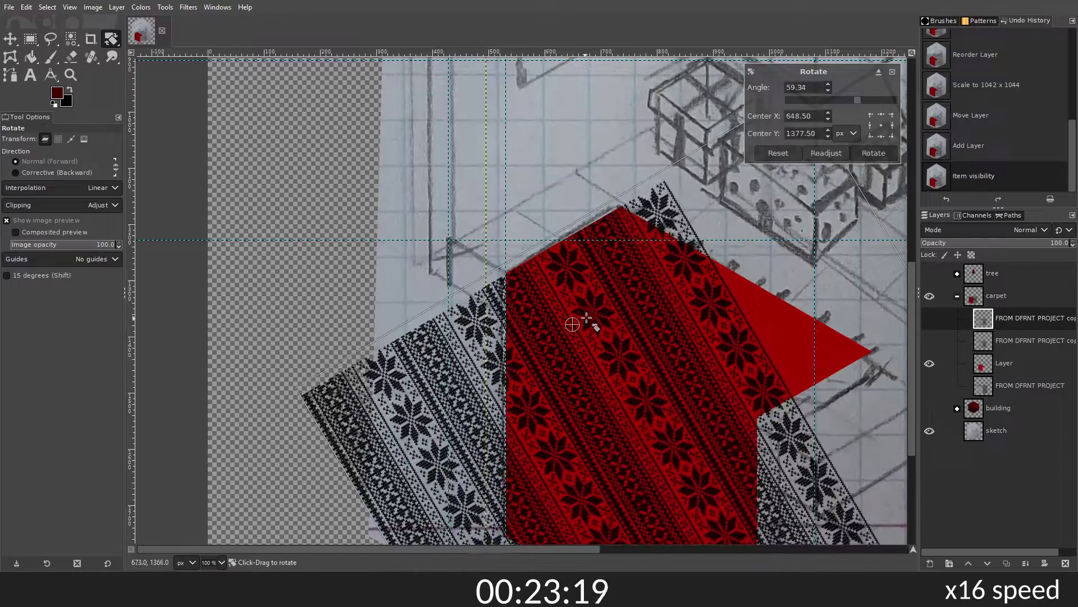
{"action": "key", "text": "Return"}
{"action": "key", "text": "m"}
{"action": "scroll", "coordinate": [586, 319], "scroll_direction": "down", "scroll_amount": 2, "text": "ctrl"}
{"action": "left_click_drag", "start_coordinate": [580, 340], "coordinate": [305, 335]}
{"action": "scroll", "coordinate": [653, 294], "scroll_direction": "up", "scroll_amount": 1, "text": "ctrl"}
Step: Rotate the pattern to about 58 degrees, checking it against the building layer
{"action": "left_click", "coordinate": [930, 407]}
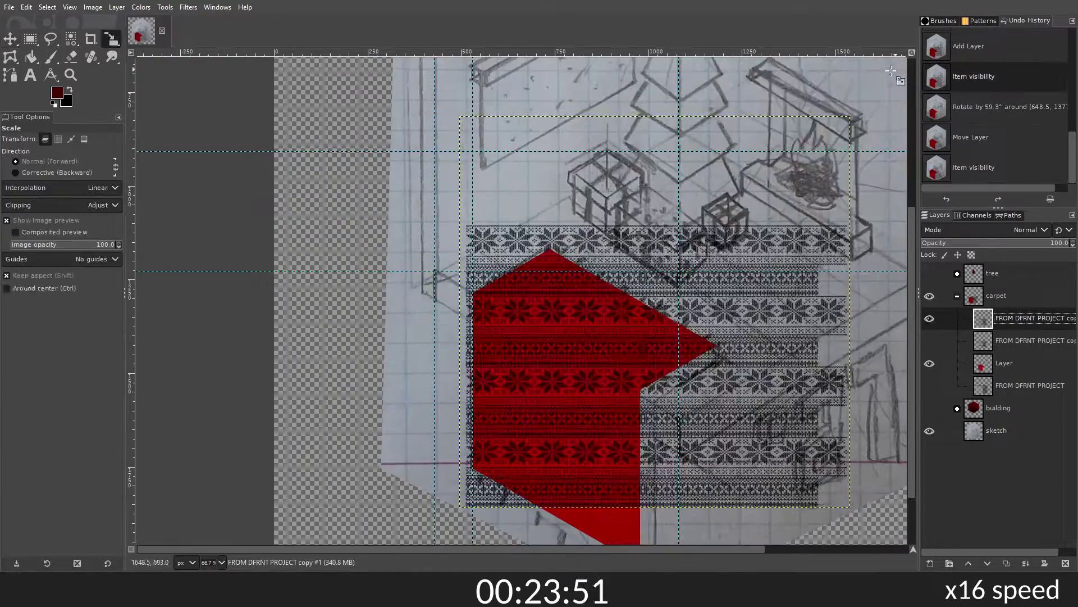
{"action": "key", "text": "Return"}
{"action": "key", "text": "shift+r"}
{"action": "scroll", "coordinate": [630, 299], "scroll_direction": "down", "scroll_amount": 1, "text": "ctrl"}
{"action": "left_click_drag", "start_coordinate": [831, 185], "coordinate": [737, 354]}
{"action": "left_click", "coordinate": [930, 363]}
{"action": "left_click", "coordinate": [1011, 341]}
{"action": "left_click", "coordinate": [930, 341]}
{"action": "scroll", "coordinate": [562, 298], "scroll_direction": "up", "scroll_amount": 1, "text": "ctrl"}
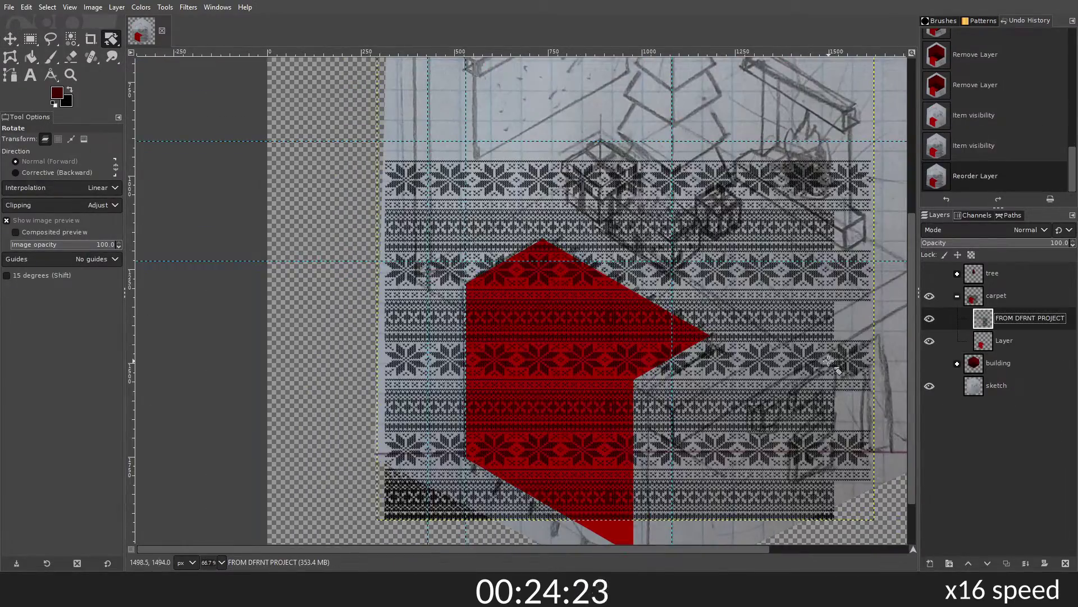
{"action": "scroll", "coordinate": [829, 361], "scroll_direction": "up", "scroll_amount": 2, "text": "ctrl"}
Step: Hide and collapse the carpet group and add a new layer for the gift box
{"action": "left_click", "coordinate": [929, 296]}
{"action": "left_click", "coordinate": [930, 363]}
{"action": "left_click", "coordinate": [930, 319]}
{"action": "key", "text": "shift+ctrl+n"}
{"action": "scroll", "coordinate": [578, 318], "scroll_direction": "up", "scroll_amount": 4, "text": "ctrl"}
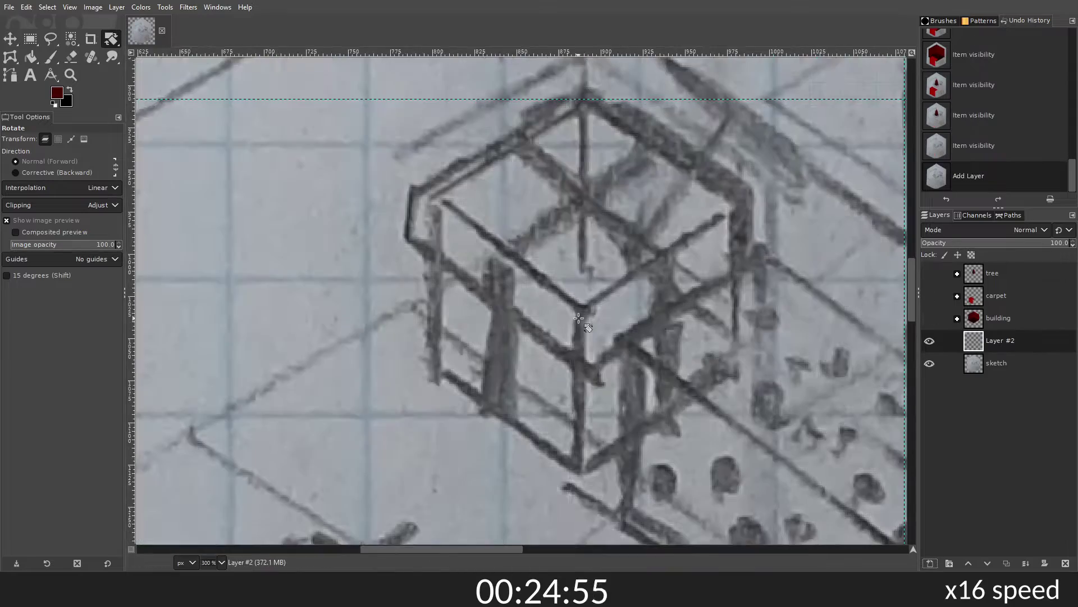
Step: Outline the first half of the gift box and fill it dark red
{"action": "left_click", "coordinate": [421, 384]}
{"action": "left_click", "coordinate": [418, 251]}
{"action": "left_click", "coordinate": [406, 240]}
{"action": "left_click", "coordinate": [407, 191]}
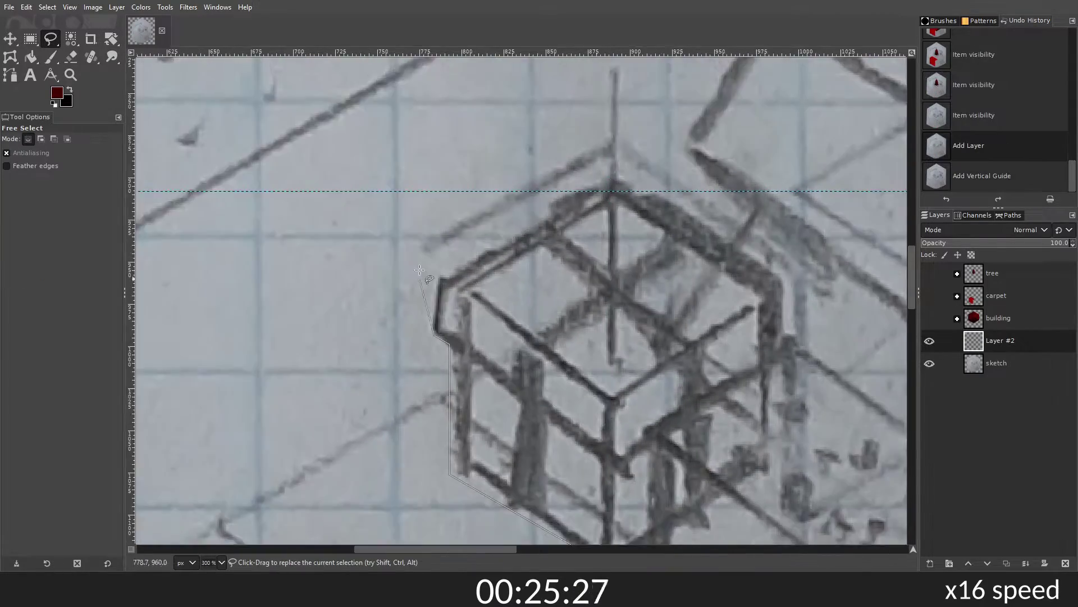
{"action": "scroll", "coordinate": [522, 281], "scroll_direction": "down", "scroll_amount": 1}
{"action": "left_click", "coordinate": [580, 100]}
{"action": "left_click", "coordinate": [610, 432]}
{"action": "key", "text": "Return"}
{"action": "key", "text": "ctrl+comma"}
Step: Duplicate the half-box layer and flip it to mirror the other side
{"action": "key", "text": "shift+ctrl+a"}
{"action": "key", "text": "shift+ctrl+d"}
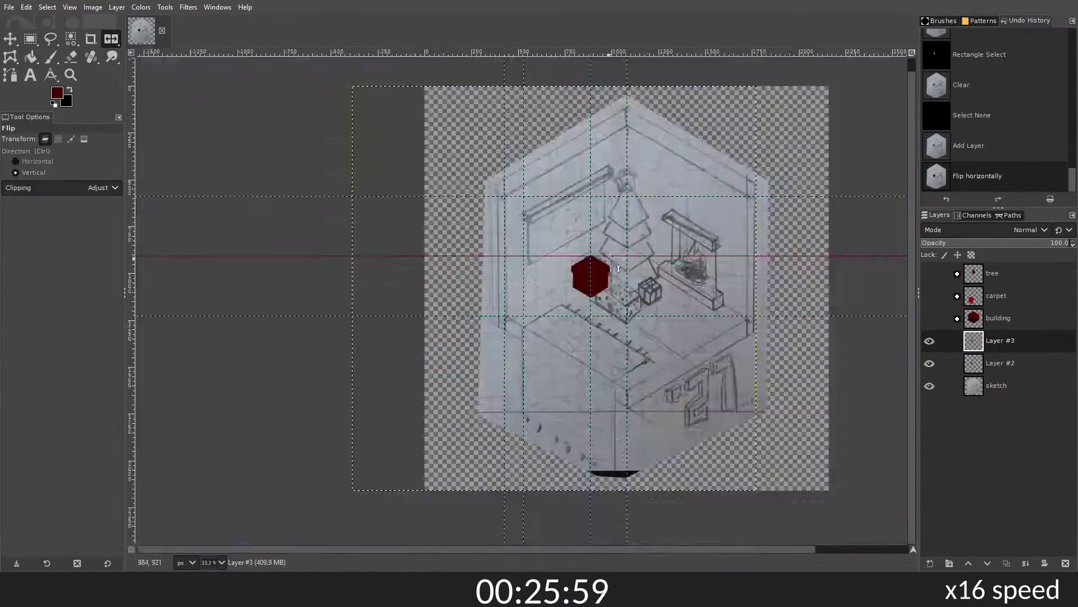
{"action": "key", "text": "shift+f"}
{"action": "scroll", "coordinate": [563, 356], "scroll_direction": "up", "scroll_amount": 1, "text": "ctrl"}
Step: Trace the box's left face on a new layer and fill it dark red
{"action": "left_click", "coordinate": [1066, 564]}
{"action": "key", "text": "shift+ctrl+n"}
{"action": "left_click", "coordinate": [549, 514]}
{"action": "left_click", "coordinate": [337, 395]}
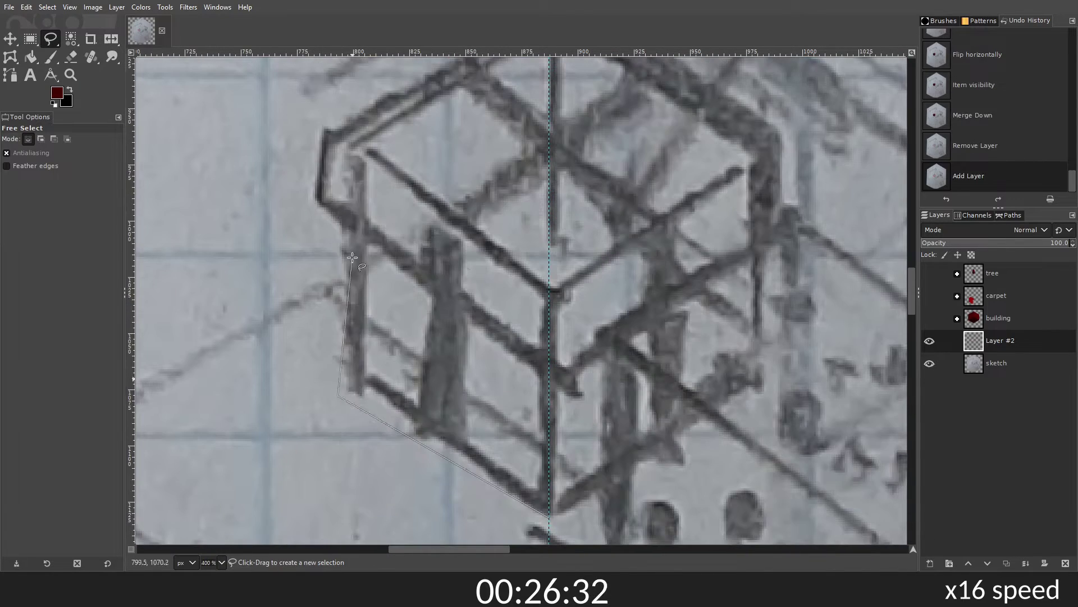
{"action": "scroll", "coordinate": [536, 362], "scroll_direction": "up", "scroll_amount": 2}
{"action": "scroll", "coordinate": [536, 363], "scroll_direction": "down", "scroll_amount": 2}
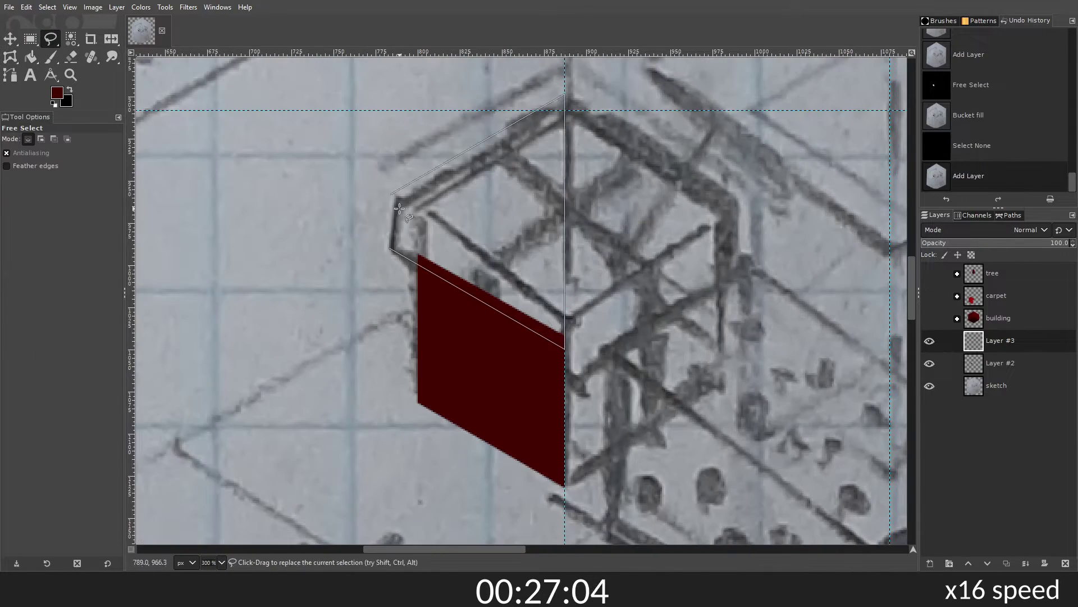
{"action": "left_click", "coordinate": [373, 236]}
{"action": "key", "text": "Return"}
{"action": "key", "text": "shift+b"}
{"action": "left_click", "coordinate": [460, 253]}
{"action": "scroll", "coordinate": [239, 509], "scroll_direction": "down", "scroll_amount": 2, "text": "ctrl"}
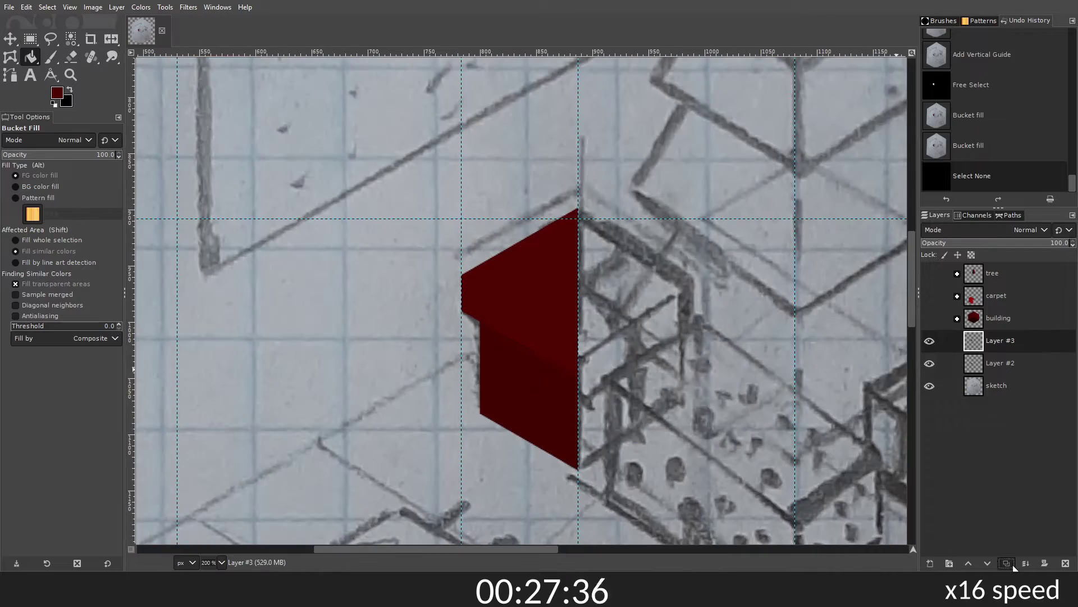
Step: Outline another box face from its left edge to the top and fill it dark red
{"action": "left_click", "coordinate": [1065, 564]}
{"action": "key", "text": "f"}
{"action": "scroll", "coordinate": [506, 337], "scroll_direction": "up", "scroll_amount": 2, "text": "ctrl"}
{"action": "left_click", "coordinate": [580, 465]}
{"action": "left_click", "coordinate": [368, 343]}
{"action": "left_click", "coordinate": [376, 160]}
{"action": "left_click", "coordinate": [580, 160]}
{"action": "left_click", "coordinate": [580, 465]}
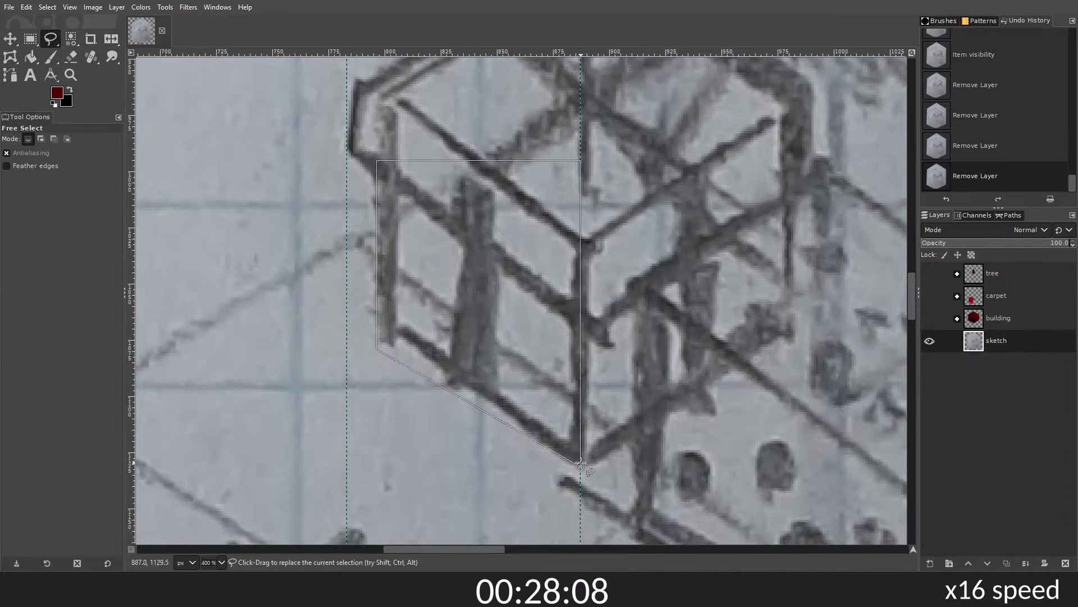
{"action": "left_click", "coordinate": [931, 563]}
{"action": "left_click", "coordinate": [478, 309]}
{"action": "key", "text": "ctrl+shift+a"}
{"action": "left_click", "coordinate": [930, 563]}
{"action": "scroll", "coordinate": [350, 209], "scroll_direction": "up", "scroll_amount": 3}
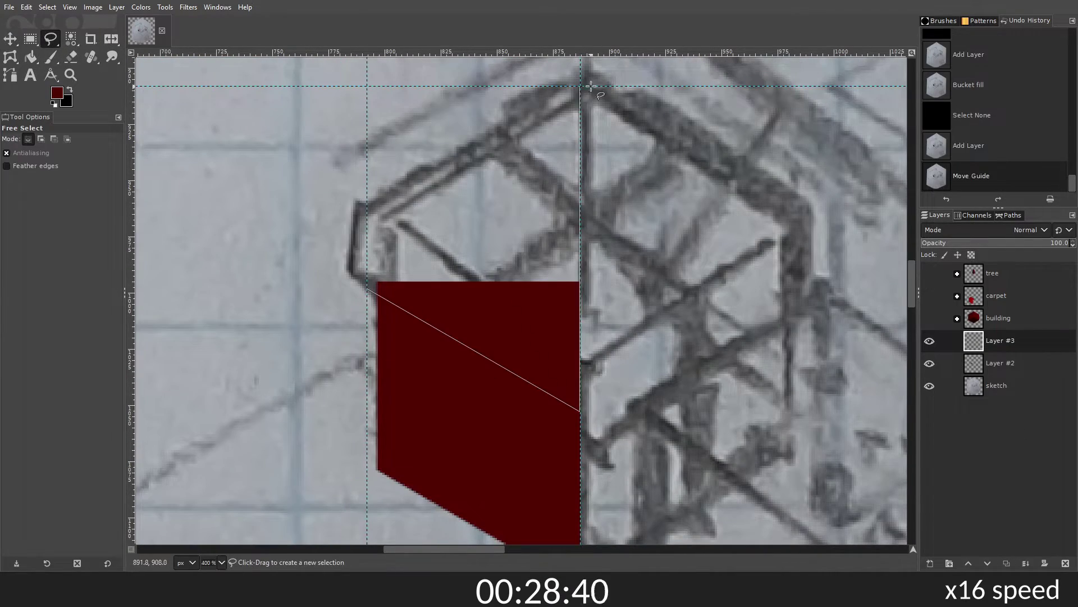
{"action": "scroll", "coordinate": [367, 288], "scroll_direction": "down", "scroll_amount": 2, "text": "ctrl"}
Step: Outline the gift box lid and fill it dark red
{"action": "key", "text": "Return"}
{"action": "key", "text": "ctrl+shift+a"}
{"action": "scroll", "coordinate": [457, 344], "scroll_direction": "up", "scroll_amount": 2, "text": "ctrl"}
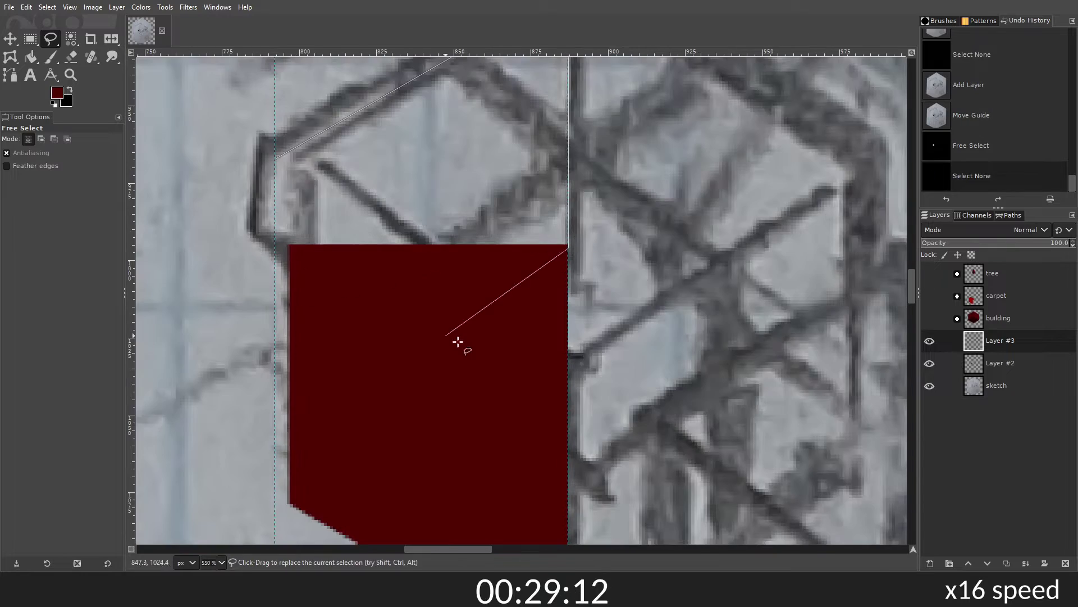
{"action": "scroll", "coordinate": [361, 437], "scroll_direction": "up", "scroll_amount": 2, "text": "ctrl"}
{"action": "left_click", "coordinate": [361, 438]}
{"action": "left_click", "coordinate": [301, 378]}
{"action": "key", "text": "Return"}
{"action": "scroll", "coordinate": [302, 378], "scroll_direction": "down", "scroll_amount": 2, "text": "ctrl"}
{"action": "key", "text": "shift+b"}
{"action": "left_click", "coordinate": [506, 253]}
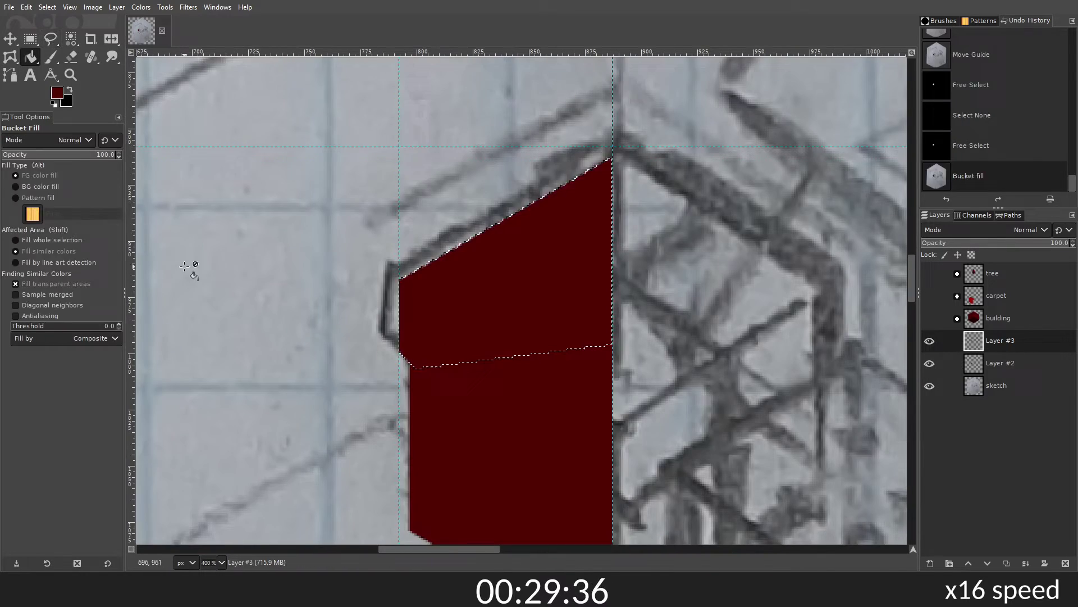
Step: Erase Layer #3's lower part to leave the lid and fill its side darker red
{"action": "left_click", "coordinate": [929, 364]}
{"action": "left_click", "coordinate": [1000, 340]}
{"action": "key", "text": "ctrl+i"}
{"action": "key", "text": "shift+e"}
{"action": "left_click_drag", "start_coordinate": [506, 393], "coordinate": [561, 449]}
{"action": "key", "text": "ctrl+shift+a"}
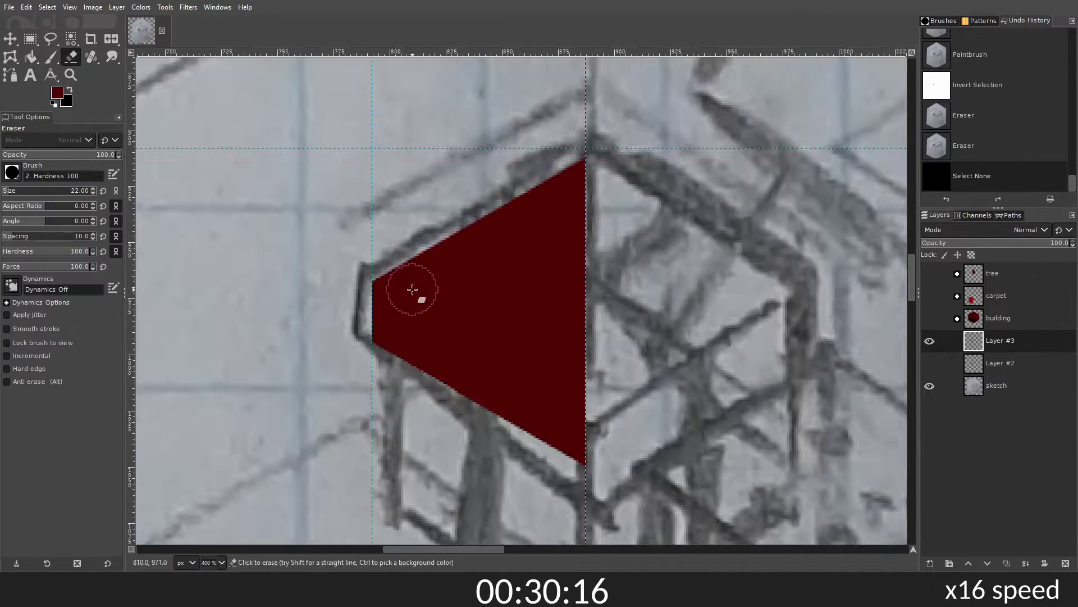
{"action": "key", "text": "Return"}
{"action": "key", "text": "shift+b"}
{"action": "left_click", "coordinate": [494, 382]}
{"action": "key", "text": "ctrl+shift+a"}
{"action": "scroll", "coordinate": [590, 360], "scroll_direction": "down", "scroll_amount": 2, "text": "ctrl"}
{"action": "scroll", "coordinate": [590, 359], "scroll_direction": "up", "scroll_amount": 2, "text": "ctrl"}
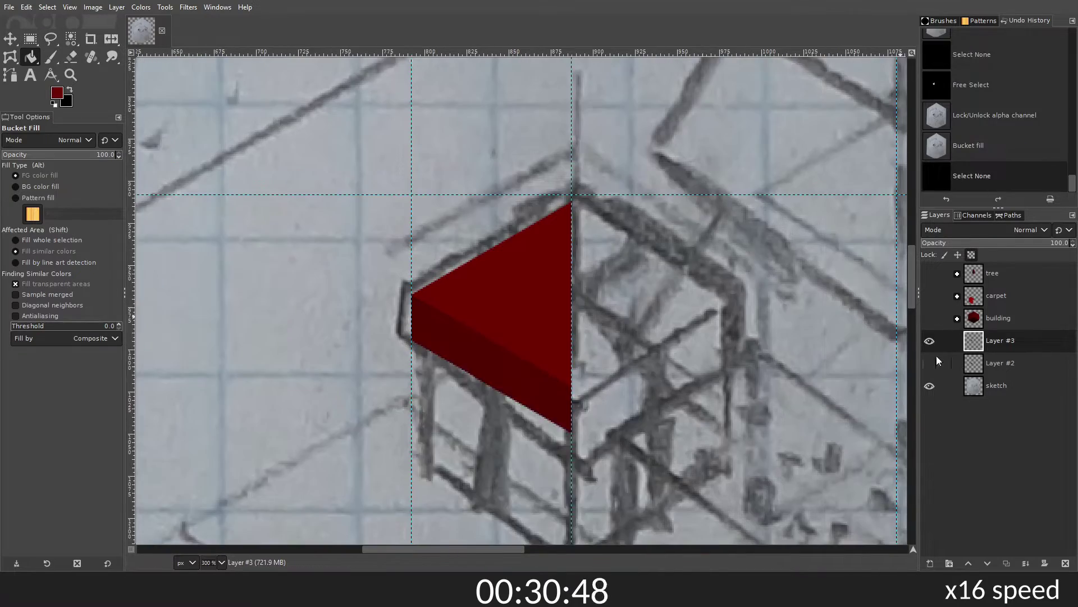
Step: Show Layer #2 again and make it the active layer
{"action": "left_click", "coordinate": [930, 363]}
{"action": "scroll", "coordinate": [506, 281], "scroll_direction": "up", "scroll_amount": 2, "text": "ctrl"}
{"action": "scroll", "coordinate": [270, 280], "scroll_direction": "down", "scroll_amount": 2, "text": "ctrl"}
{"action": "key", "text": "ctrl+shift+a"}
{"action": "left_click", "coordinate": [930, 364]}
{"action": "left_click", "coordinate": [999, 363]}
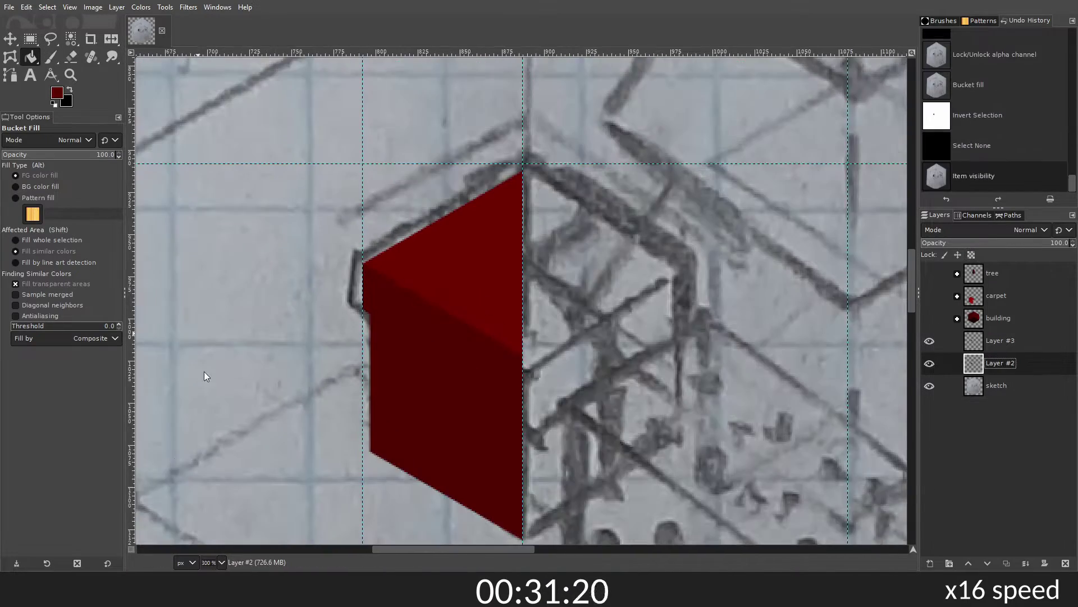
{"action": "scroll", "coordinate": [580, 305], "scroll_direction": "down", "scroll_amount": 3, "text": "ctrl"}
{"action": "scroll", "coordinate": [584, 342], "scroll_direction": "up", "scroll_amount": 5, "text": "ctrl"}
Step: Add a layer group to hold the gift box faces
{"action": "scroll", "coordinate": [582, 344], "scroll_direction": "down", "scroll_amount": 5, "text": "ctrl"}
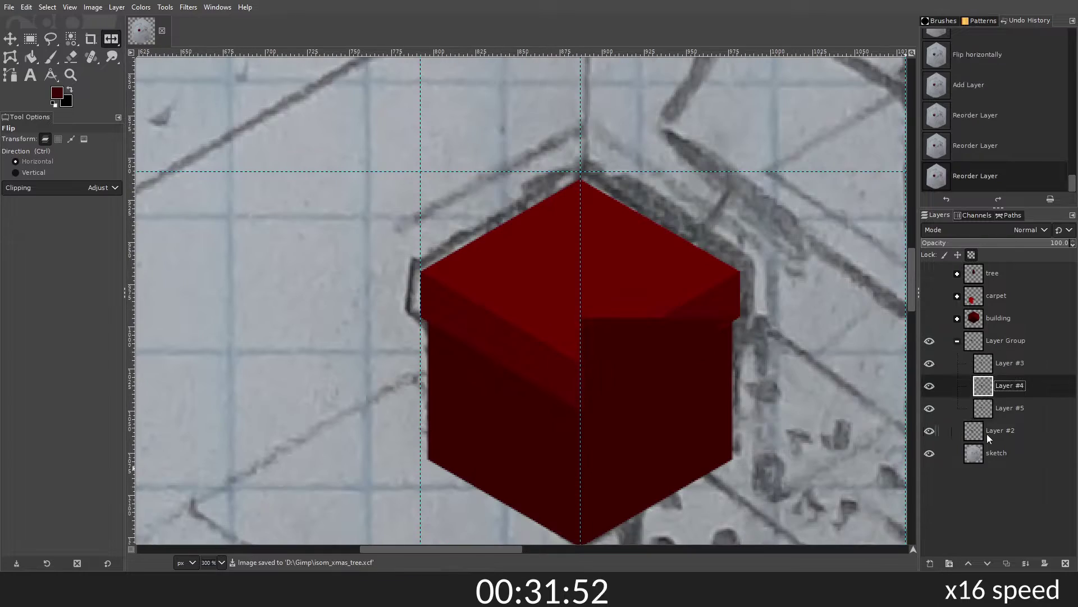
{"action": "key", "text": "ctrl+n"}
{"action": "key", "text": "Return"}
{"action": "left_click", "coordinate": [142, 31]}
{"action": "left_click", "coordinate": [950, 562]}
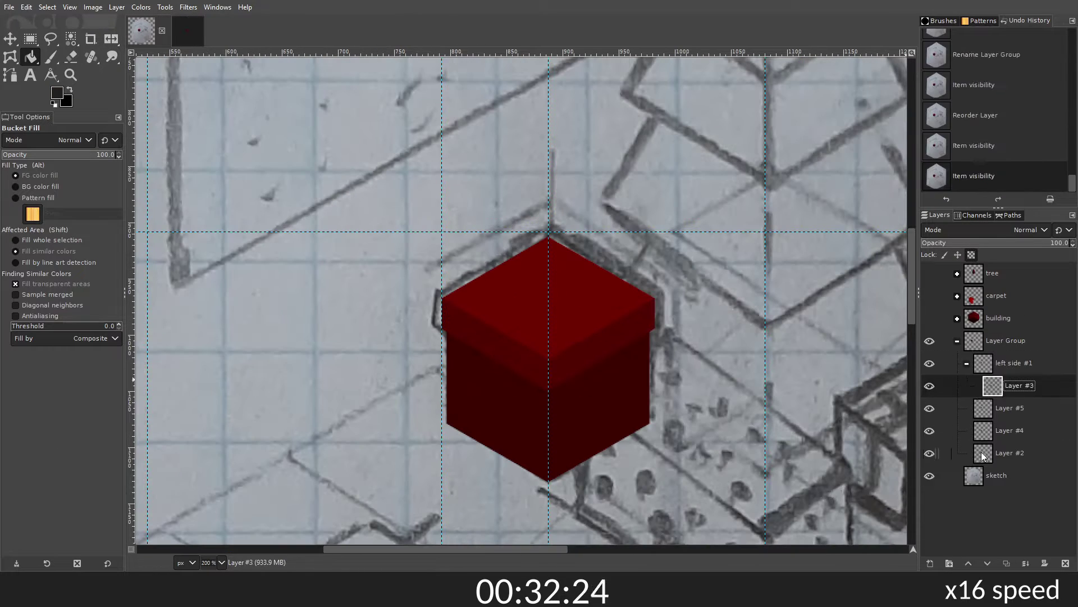
{"action": "scroll", "coordinate": [573, 425], "scroll_direction": "up", "scroll_amount": 2, "text": "ctrl"}
Step: Fill a box face dark red and check the lid shape against the sketch
{"action": "left_click", "coordinate": [584, 212]}
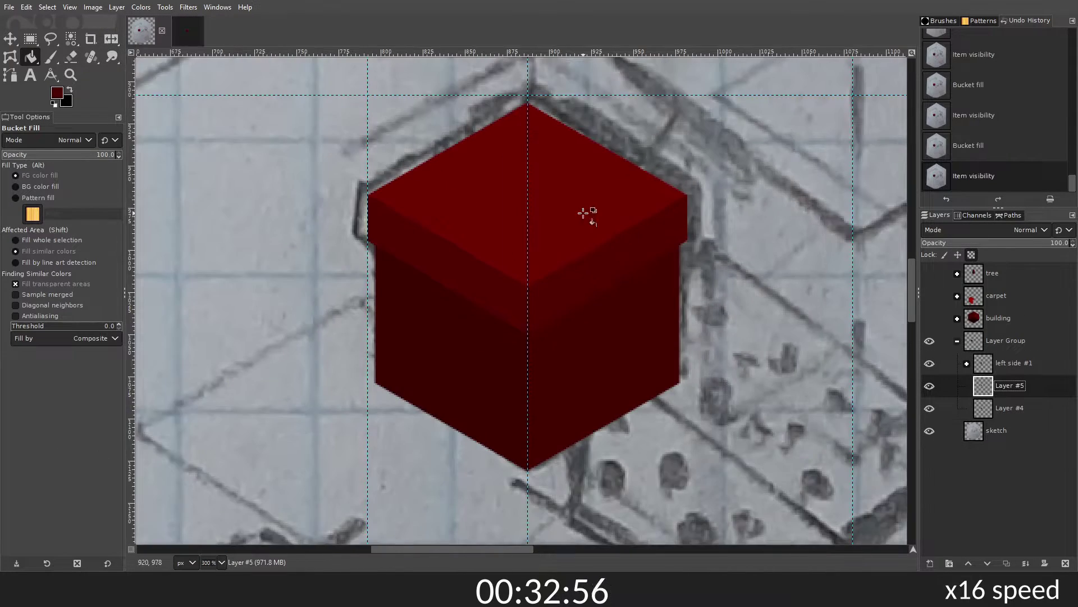
{"action": "left_click", "coordinate": [930, 430]}
{"action": "key", "text": "f"}
{"action": "scroll", "coordinate": [480, 414], "scroll_direction": "up", "scroll_amount": 5}
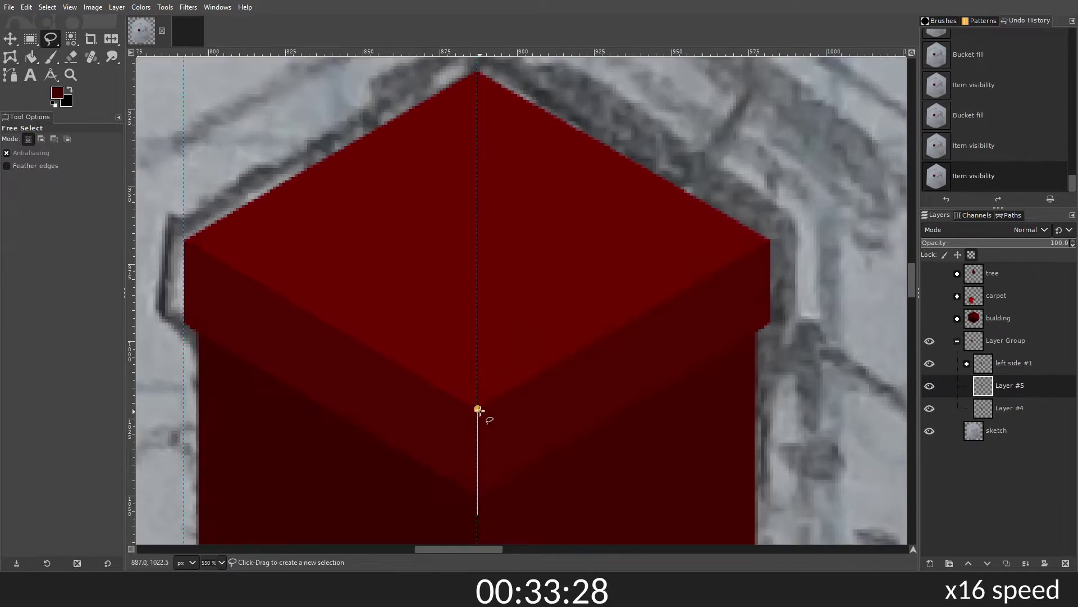
Step: Trace the lid face, fill it dark red, deselect, and select the gift box group
{"action": "left_click", "coordinate": [355, 362]}
{"action": "key", "text": "shift+b"}
{"action": "scroll", "coordinate": [474, 359], "scroll_direction": "down", "scroll_amount": 5}
{"action": "left_click", "coordinate": [526, 291]}
{"action": "key", "text": "ctrl+shift+a"}
{"action": "scroll", "coordinate": [527, 290], "scroll_direction": "down", "scroll_amount": 3}
{"action": "left_click", "coordinate": [1005, 340]}
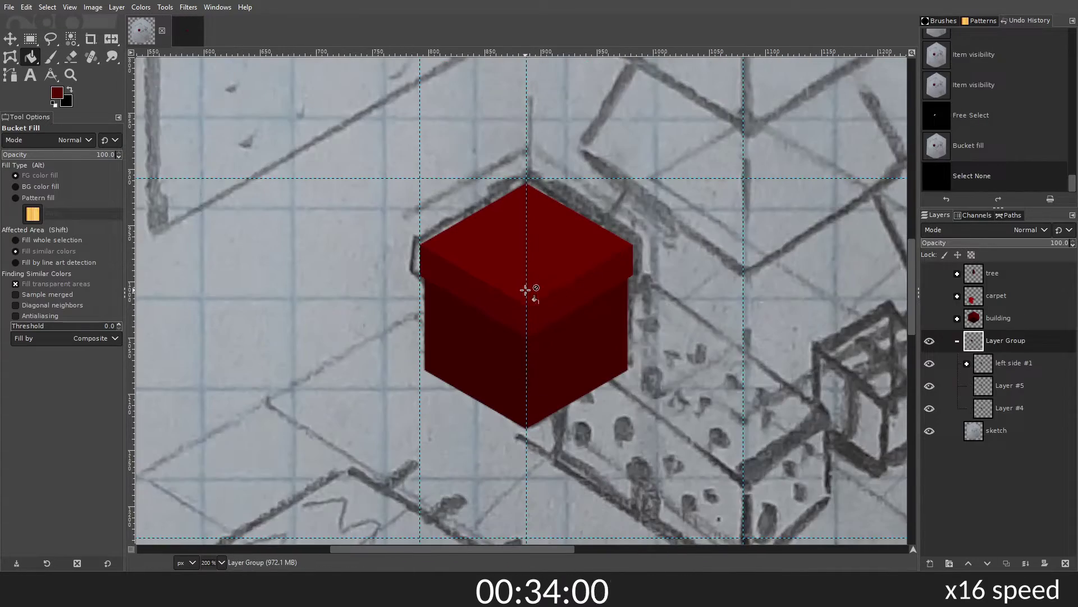
Step: Hide the sketch and fill a 10 × 105 px ribbon strip darker on the box side
{"action": "left_click", "coordinate": [930, 453]}
{"action": "scroll", "coordinate": [770, 385], "scroll_direction": "up", "scroll_amount": 2}
{"action": "key", "text": "r"}
{"action": "left_click_drag", "start_coordinate": [395, 276], "coordinate": [563, 477]}
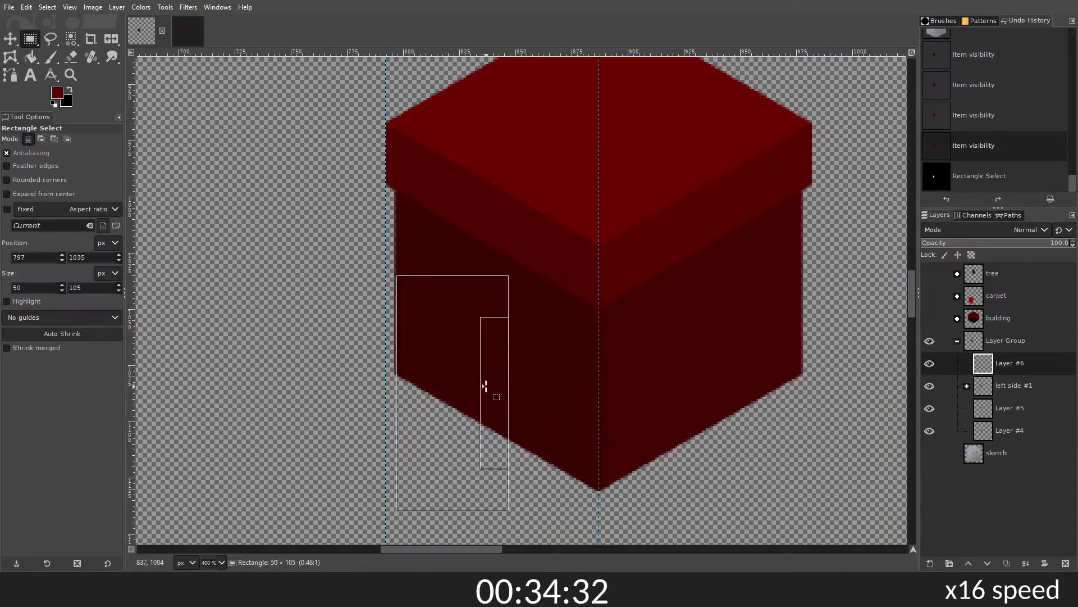
{"action": "left_click_drag", "start_coordinate": [485, 385], "coordinate": [528, 378]}
{"action": "scroll", "coordinate": [527, 378], "scroll_direction": "up", "scroll_amount": 2}
{"action": "scroll", "coordinate": [448, 378], "scroll_direction": "down", "scroll_amount": 2}
{"action": "scroll", "coordinate": [339, 335], "scroll_direction": "up", "scroll_amount": 2}
{"action": "scroll", "coordinate": [497, 337], "scroll_direction": "down", "scroll_amount": 3}
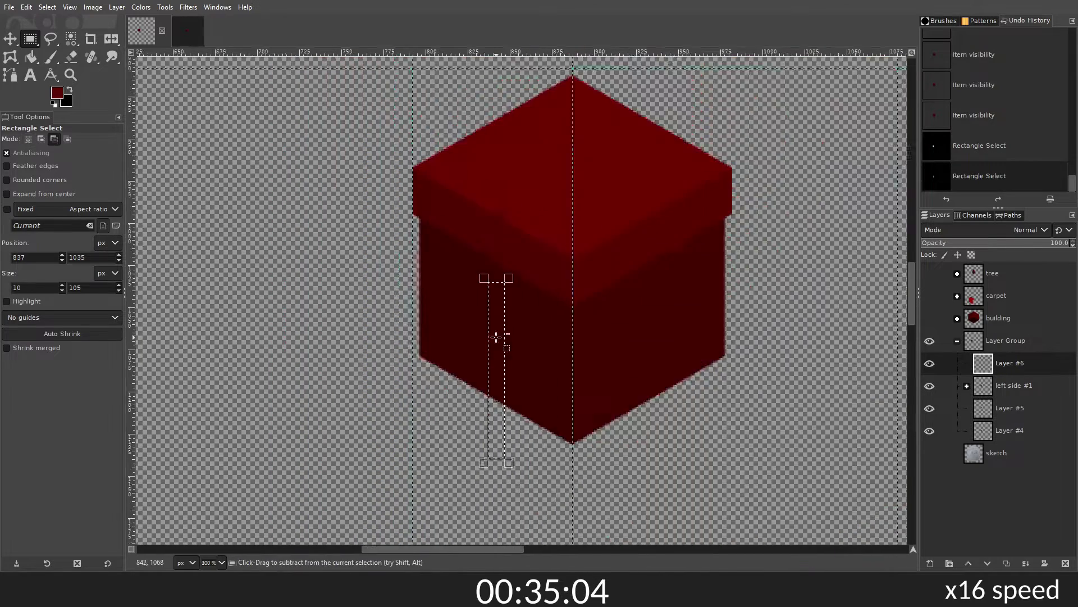
{"action": "scroll", "coordinate": [497, 337], "scroll_direction": "up", "scroll_amount": 2}
{"action": "scroll", "coordinate": [462, 330], "scroll_direction": "down", "scroll_amount": 2}
{"action": "key", "text": "shift+b"}
{"action": "left_click", "coordinate": [31, 39]}
Step: Move part of the ribbon strip onto the lid as its own mirrored layer
{"action": "scroll", "coordinate": [505, 337], "scroll_direction": "up", "scroll_amount": 2}
{"action": "left_click_drag", "start_coordinate": [517, 339], "coordinate": [621, 431]}
{"action": "mouse_move", "coordinate": [338, 296]}
{"action": "left_mouse_down"}
{"action": "mouse_move", "coordinate": [442, 358]}
{"action": "mouse_move", "coordinate": [478, 340]}
{"action": "left_mouse_up"}
{"action": "scroll", "coordinate": [504, 336], "scroll_direction": "down", "scroll_amount": 2}
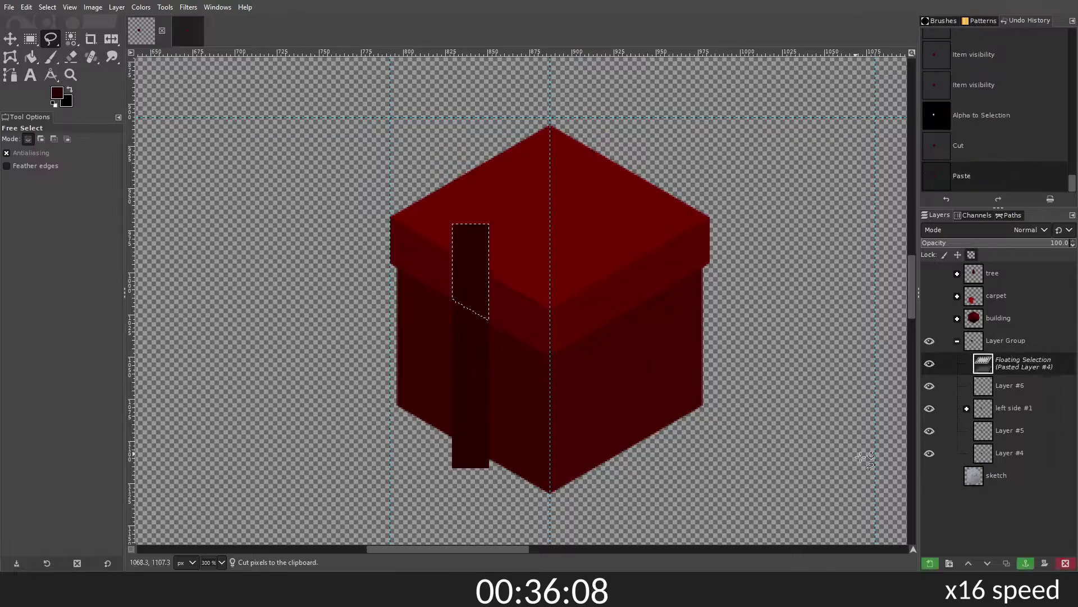
{"action": "left_click", "coordinate": [929, 563]}
{"action": "scroll", "coordinate": [474, 294], "scroll_direction": "up", "scroll_amount": 2}
{"action": "left_click_drag", "start_coordinate": [475, 293], "coordinate": [470, 369]}
{"action": "scroll", "coordinate": [470, 369], "scroll_direction": "down", "scroll_amount": 2}
{"action": "key", "text": "ctrl+x"}
{"action": "key", "text": "ctrl+v"}
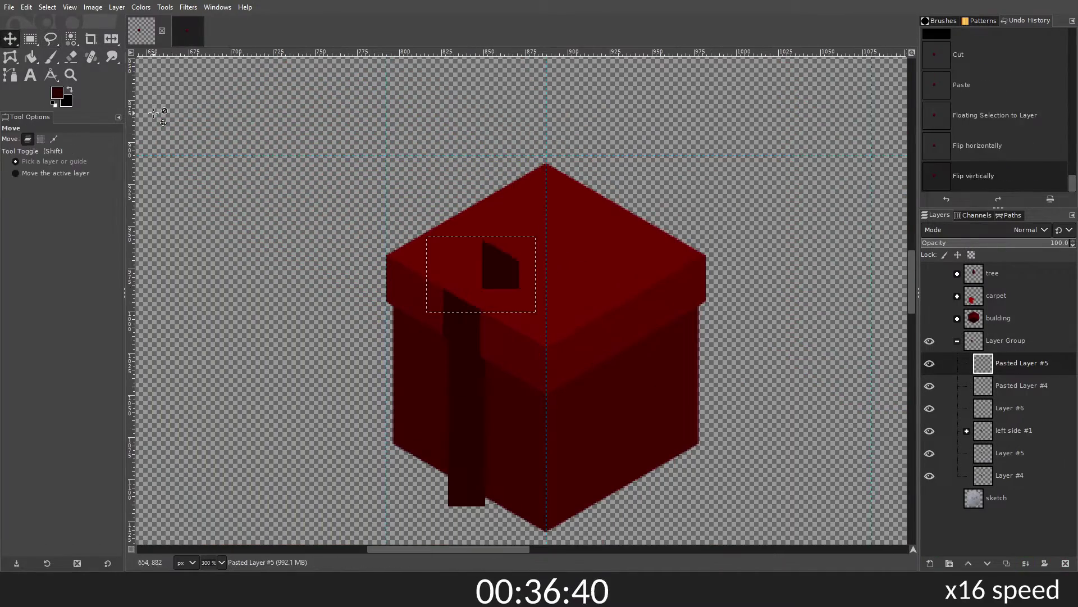
{"action": "scroll", "coordinate": [477, 337], "scroll_direction": "up", "scroll_amount": 3}
{"action": "scroll", "coordinate": [477, 337], "scroll_direction": "down", "scroll_amount": 3}
Step: Recolour the lid ribbon piece and clear its excess areas to transparency
{"action": "key", "text": "shift+b"}
{"action": "left_click", "coordinate": [515, 357]}
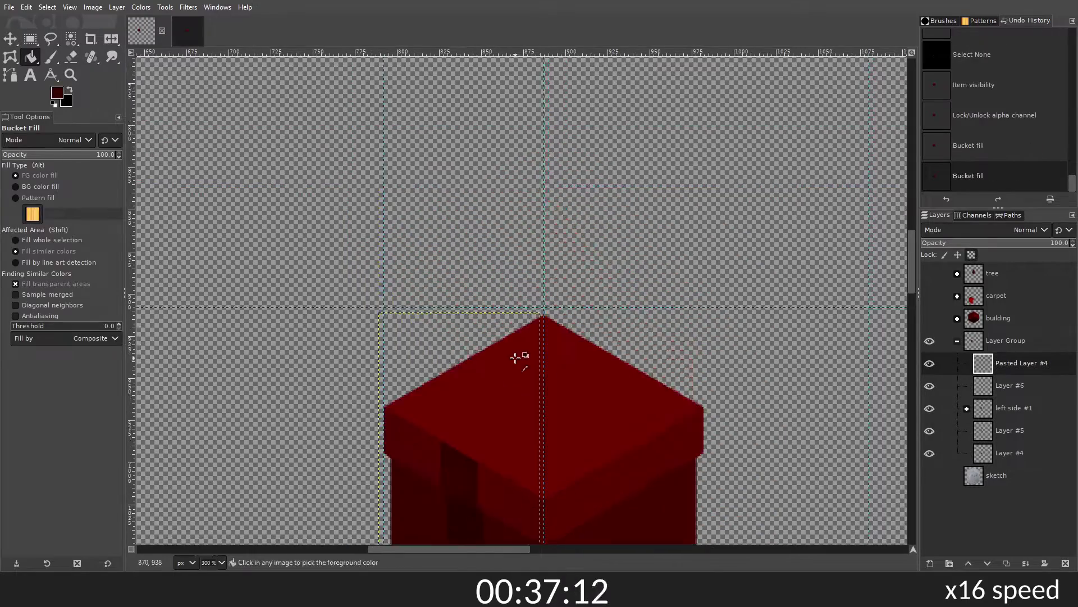
{"action": "key", "text": "shift+ctrl+n"}
{"action": "key", "text": "f"}
{"action": "key", "text": "shift+ctrl+a"}
{"action": "scroll", "coordinate": [416, 328], "scroll_direction": "up", "scroll_amount": 5}
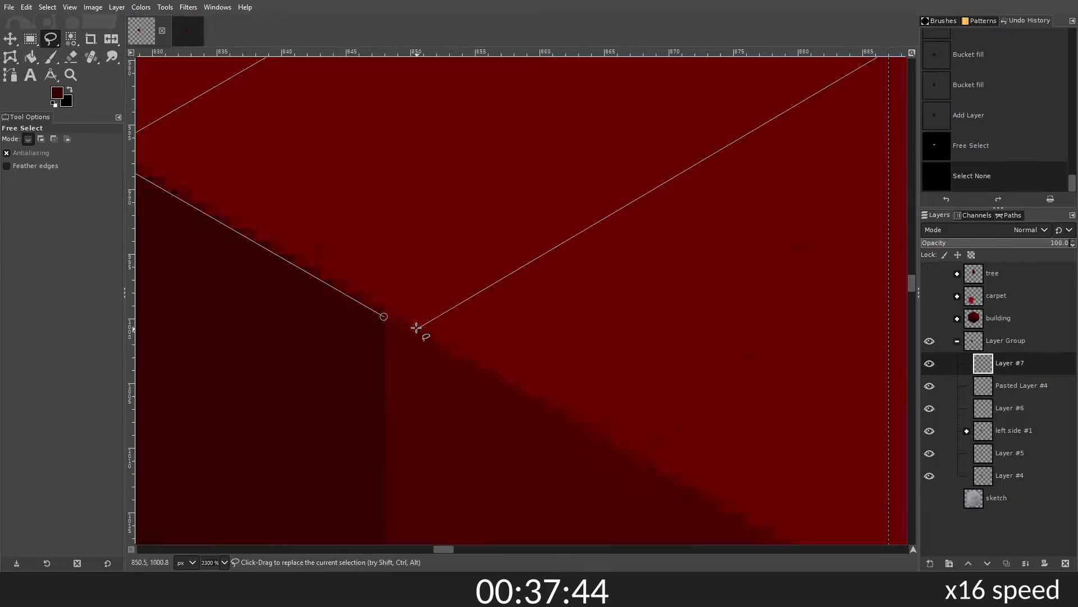
{"action": "key", "text": "Return"}
{"action": "key", "text": "Delete"}
{"action": "scroll", "coordinate": [416, 327], "scroll_direction": "down", "scroll_amount": 5}
{"action": "key", "text": "Delete"}
{"action": "key", "text": "shift+ctrl+a"}
{"action": "scroll", "coordinate": [562, 351], "scroll_direction": "down", "scroll_amount": 3}
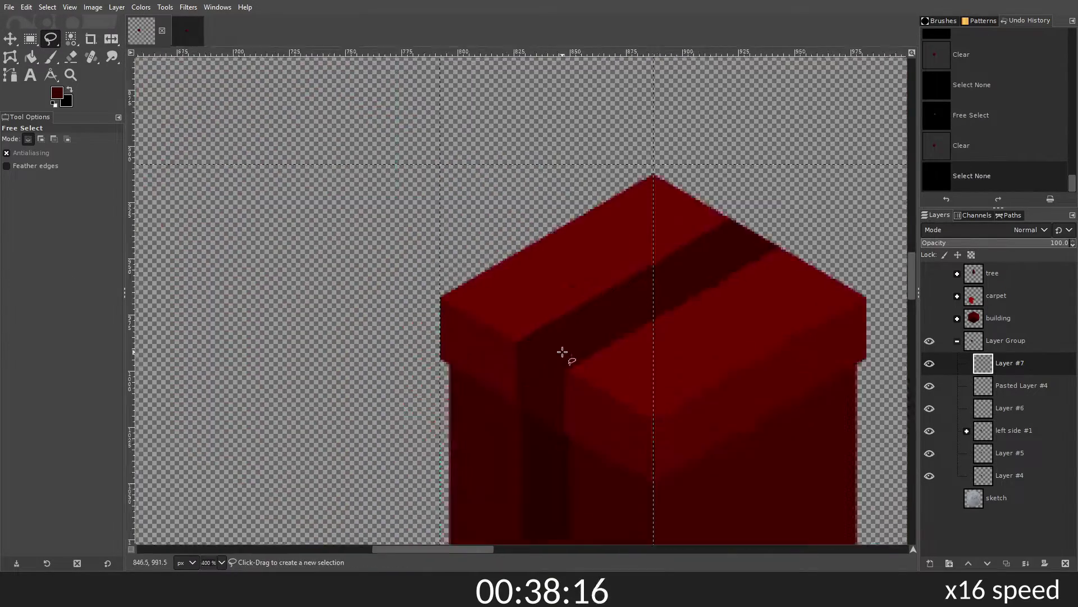
Step: Paint a straight edge line along the ribbon on the lid
{"action": "key", "text": "p"}
{"action": "scroll", "coordinate": [562, 352], "scroll_direction": "up", "scroll_amount": 5}
{"action": "left_click", "coordinate": [306, 243]}
{"action": "scroll", "coordinate": [609, 243], "scroll_direction": "down", "scroll_amount": 5}
{"action": "scroll", "coordinate": [482, 315], "scroll_direction": "up", "scroll_amount": 5}
{"action": "left_click", "coordinate": [512, 352]}
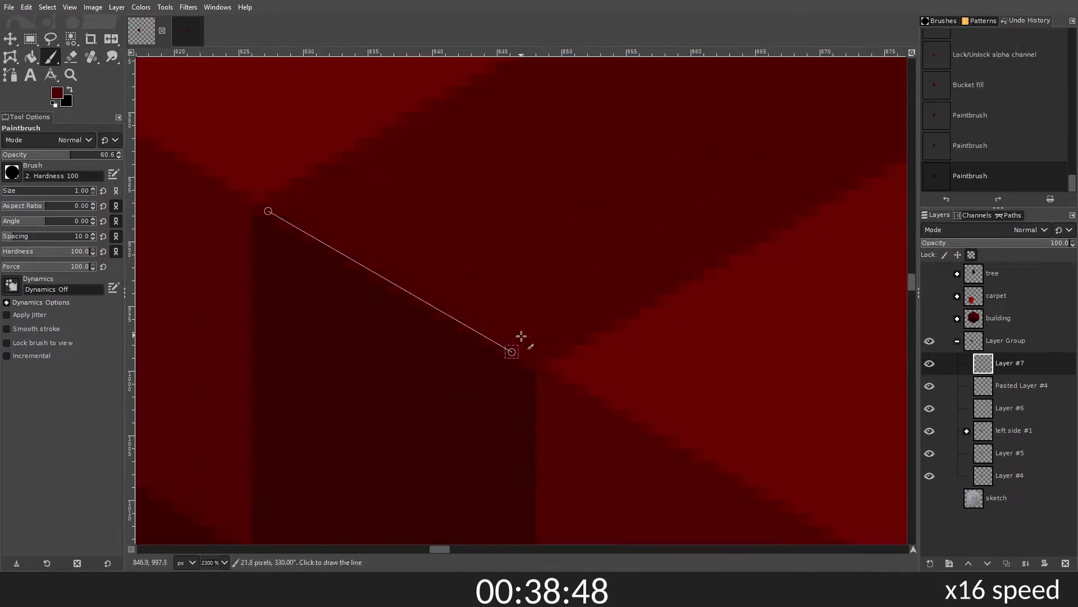
{"action": "key", "text": "2"}
{"action": "left_click", "coordinate": [929, 408]}
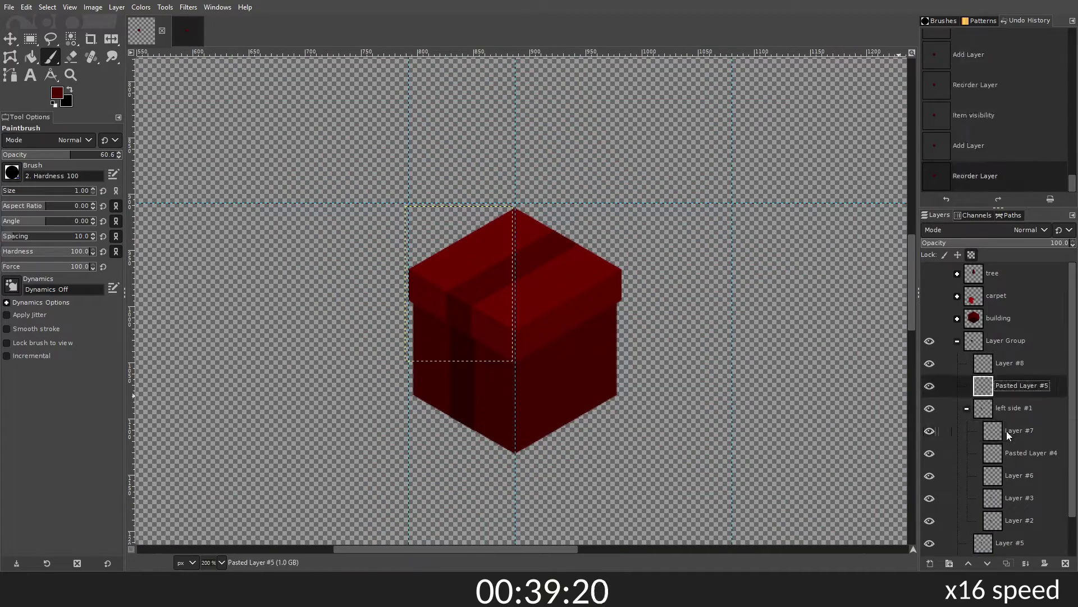
Step: Mirror the copied ribbon layers horizontally onto the box's other side
{"action": "key", "text": "shift+f"}
{"action": "left_click", "coordinate": [517, 301]}
{"action": "key", "text": "3"}
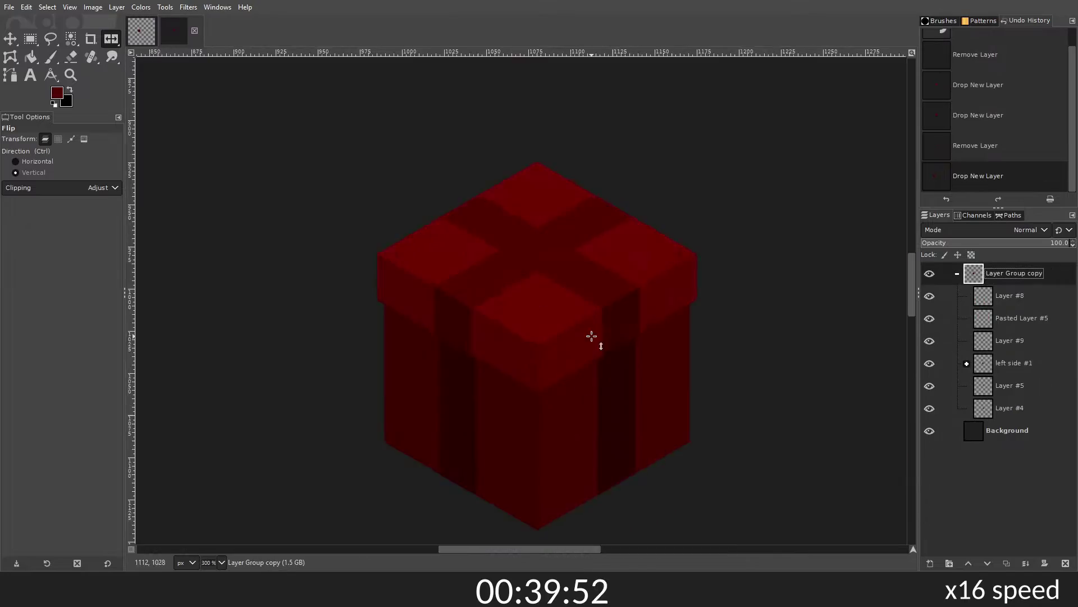
{"action": "left_click", "coordinate": [1005, 340]}
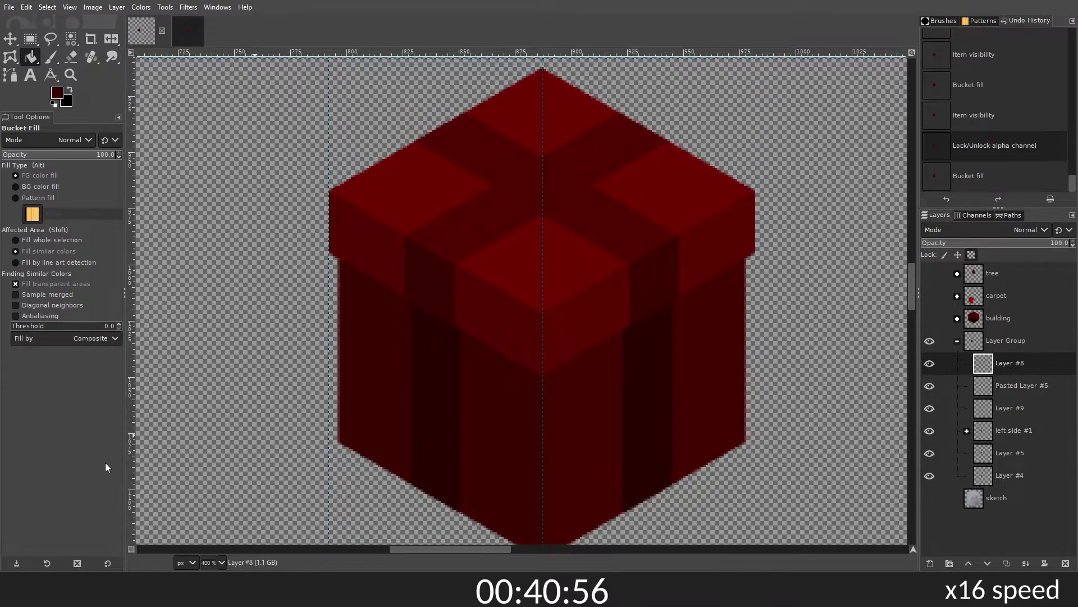
{"action": "left_click", "coordinate": [190, 34]}
Step: Rename the box's layer group to 'gift 1' and collapse it
{"action": "type", "text": "gift 1"}
{"action": "key", "text": "Return"}
{"action": "left_click", "coordinate": [957, 341]}
{"action": "left_click", "coordinate": [930, 364]}
{"action": "left_click", "coordinate": [996, 364]}
{"action": "key", "text": "shift+2"}
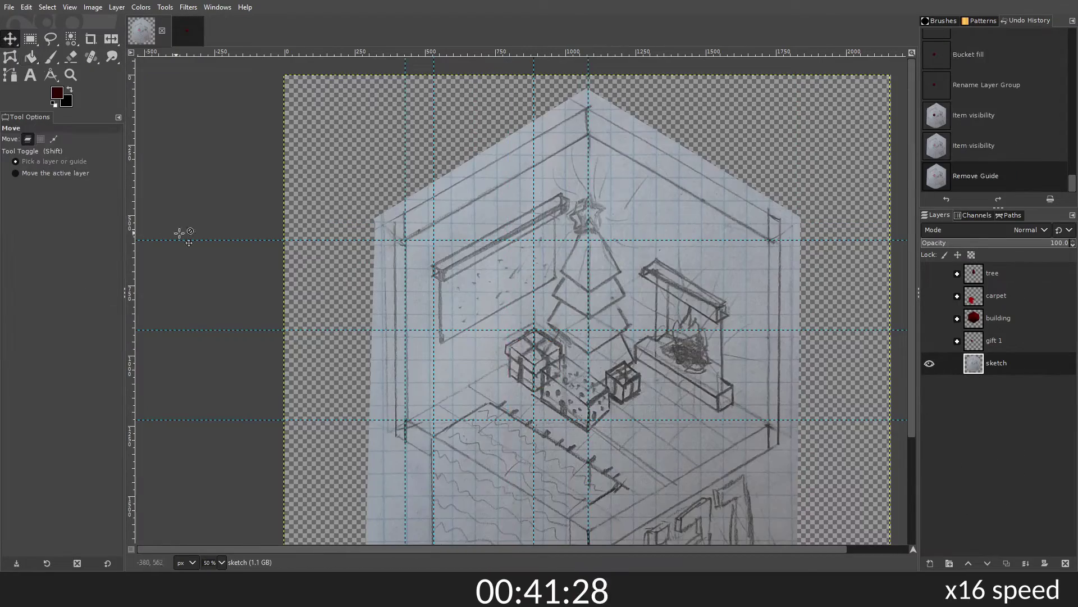
Step: Remove the two old guide lines and add a new layer for the long box
{"action": "left_click_drag", "start_coordinate": [180, 240], "coordinate": [179, 53]}
{"action": "left_click_drag", "start_coordinate": [534, 168], "coordinate": [132, 169]}
{"action": "key", "text": "shift+ctrl+n"}
{"action": "key", "text": "2"}
{"action": "key", "text": "f"}
Step: Show the building sketch, add a corner guide and begin tracing the long box
{"action": "left_click", "coordinate": [655, 475]}
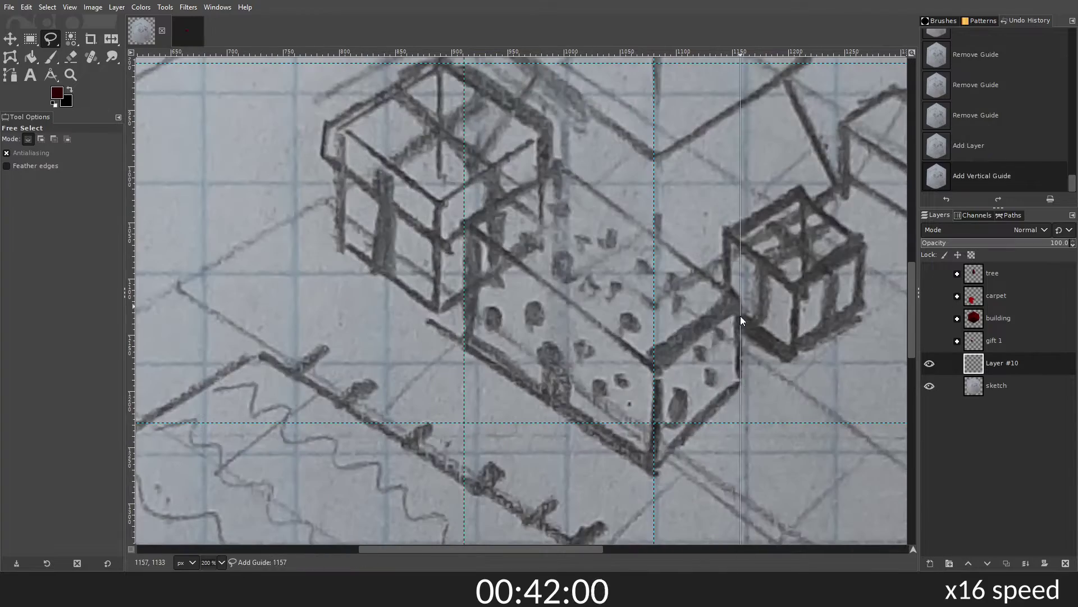
{"action": "left_click_drag", "start_coordinate": [740, 321], "coordinate": [740, 320]}
{"action": "left_click", "coordinate": [930, 319]}
{"action": "key", "text": "1"}
{"action": "left_click", "coordinate": [643, 268]}
{"action": "left_click", "coordinate": [643, 225]}
{"action": "key", "text": "ctrl+shift+a"}
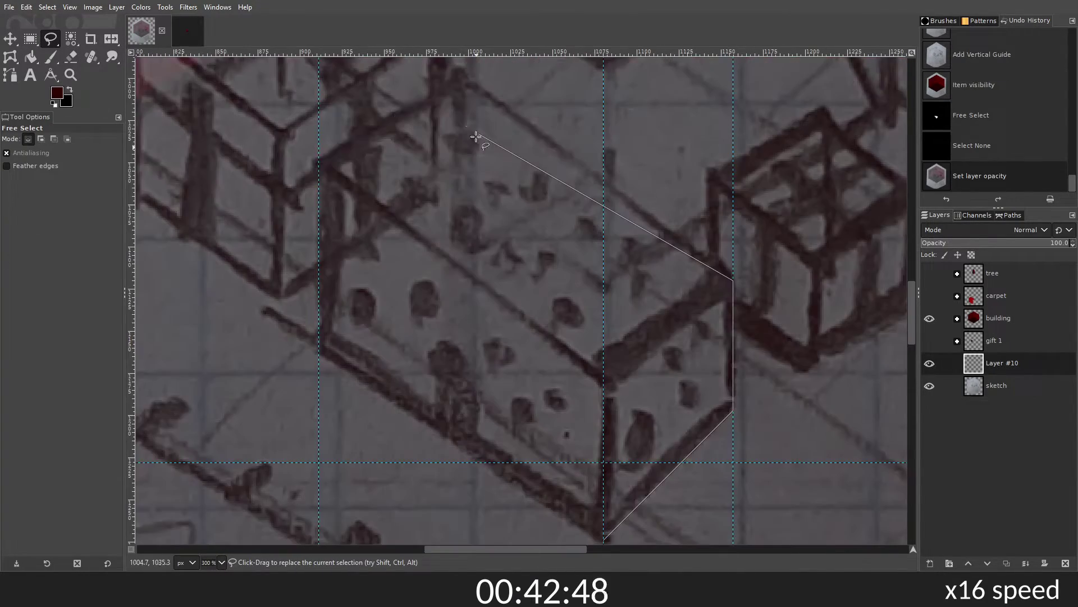
{"action": "key", "text": "1"}
Step: Outline the long box's four corners and fill it dark red
{"action": "left_click", "coordinate": [568, 337]}
{"action": "left_click", "coordinate": [612, 295]}
{"action": "left_click", "coordinate": [613, 251]}
{"action": "left_click", "coordinate": [509, 193]}
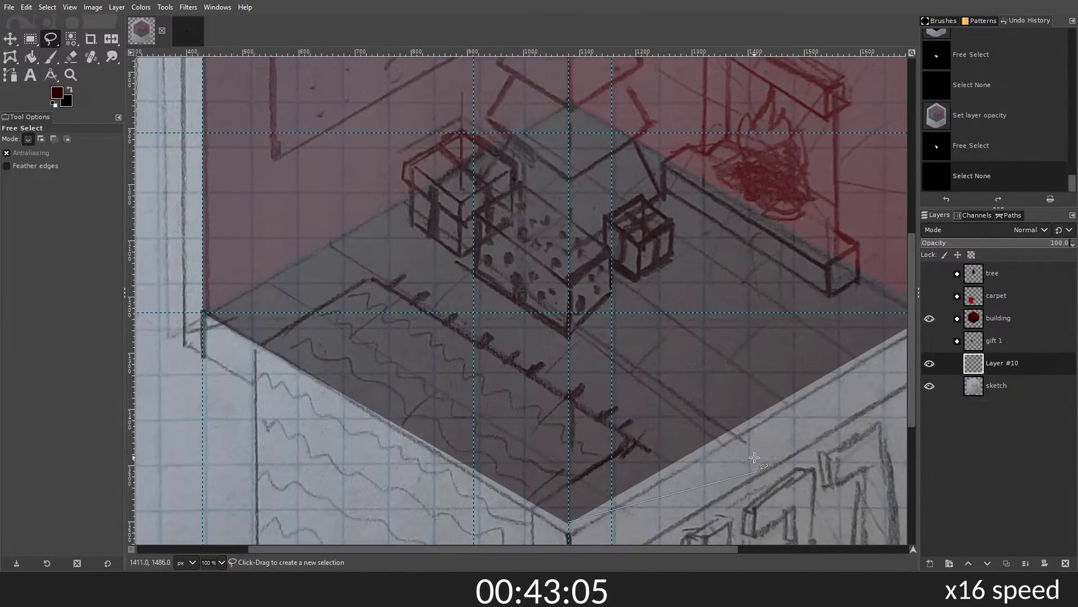
{"action": "key", "text": "2"}
{"action": "left_click", "coordinate": [578, 325]}
{"action": "key", "text": "Return"}
Step: Trim excess dark red from the filled box with polygon selections
{"action": "key", "text": "shift+b"}
{"action": "left_click", "coordinate": [491, 224]}
{"action": "key", "text": "ctrl+shift+a"}
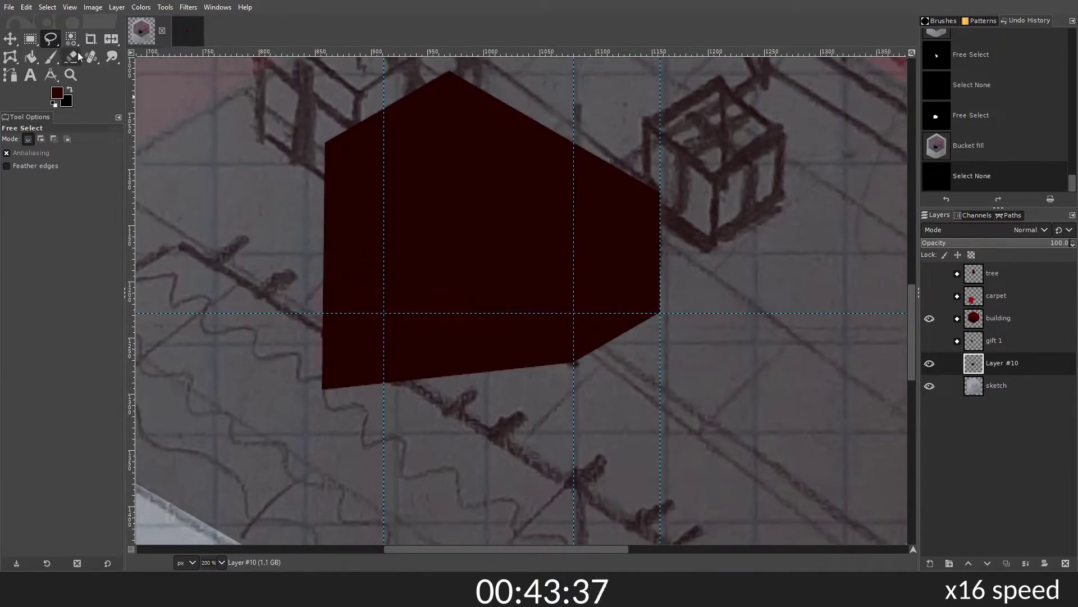
{"action": "key", "text": "Return"}
{"action": "key", "text": "Delete"}
{"action": "key", "text": "ctrl+shift+a"}
{"action": "key", "text": "Delete"}
{"action": "key", "text": "ctrl+shift+a"}
Step: Zoom in and clear the excess corner on the box's right edge
{"action": "key", "text": "5"}
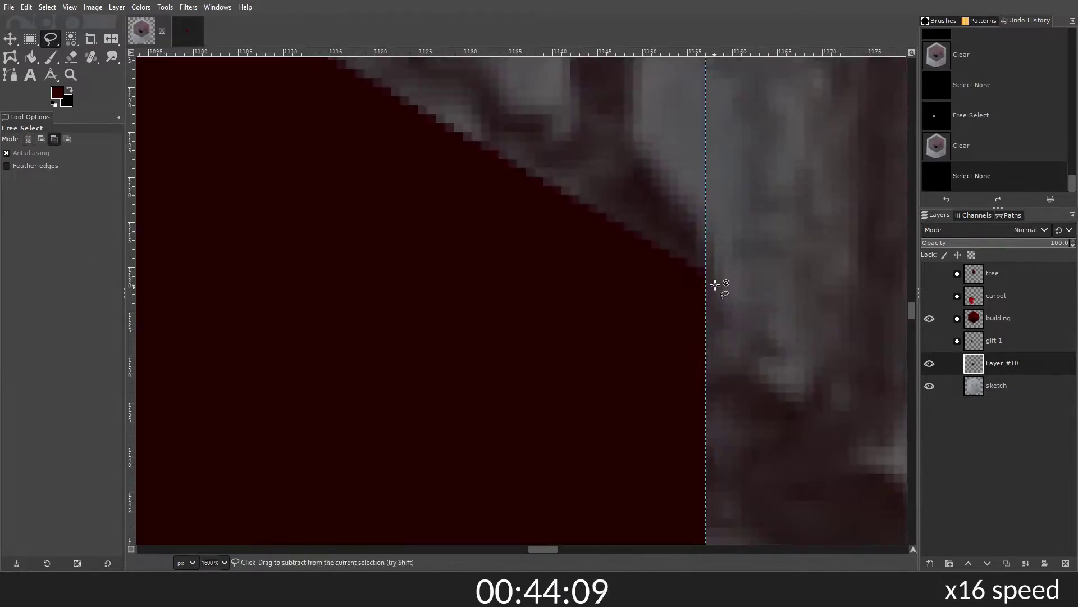
{"action": "key", "text": "2"}
{"action": "left_click", "coordinate": [385, 294]}
{"action": "key", "text": "Return"}
{"action": "key", "text": "Delete"}
{"action": "key", "text": "ctrl+z"}
{"action": "key", "text": "ctrl+shift+a"}
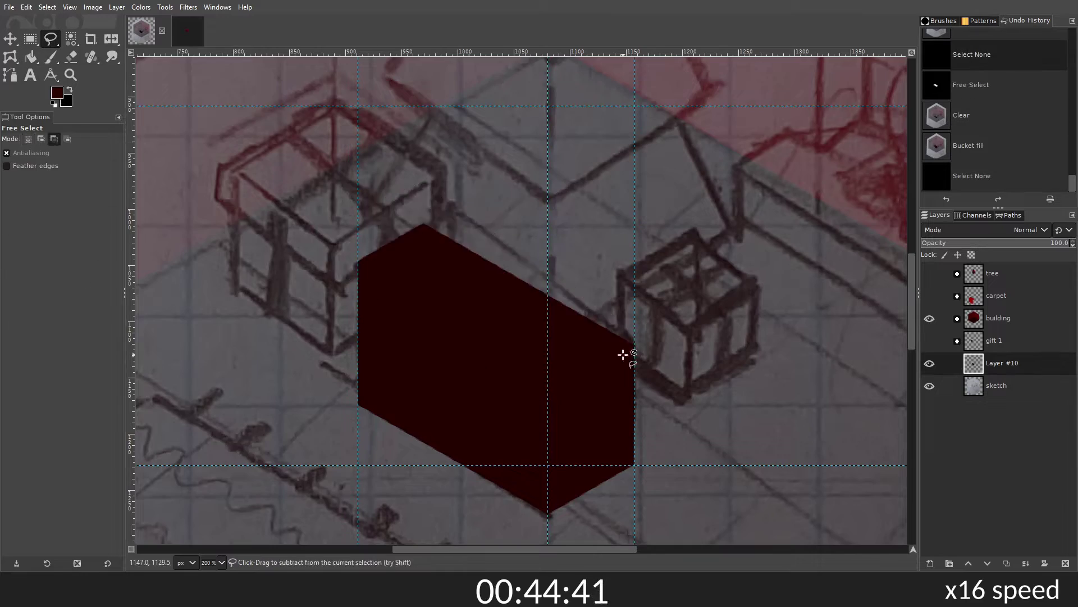
Step: Clear the excess on the box's left edge
{"action": "scroll", "coordinate": [623, 354], "scroll_direction": "up", "scroll_amount": 5}
{"action": "key", "text": "Return"}
{"action": "key", "text": "Delete"}
{"action": "key", "text": "ctrl+shift+a"}
{"action": "key", "text": "1"}
{"action": "scroll", "coordinate": [317, 381], "scroll_direction": "up", "scroll_amount": 5}
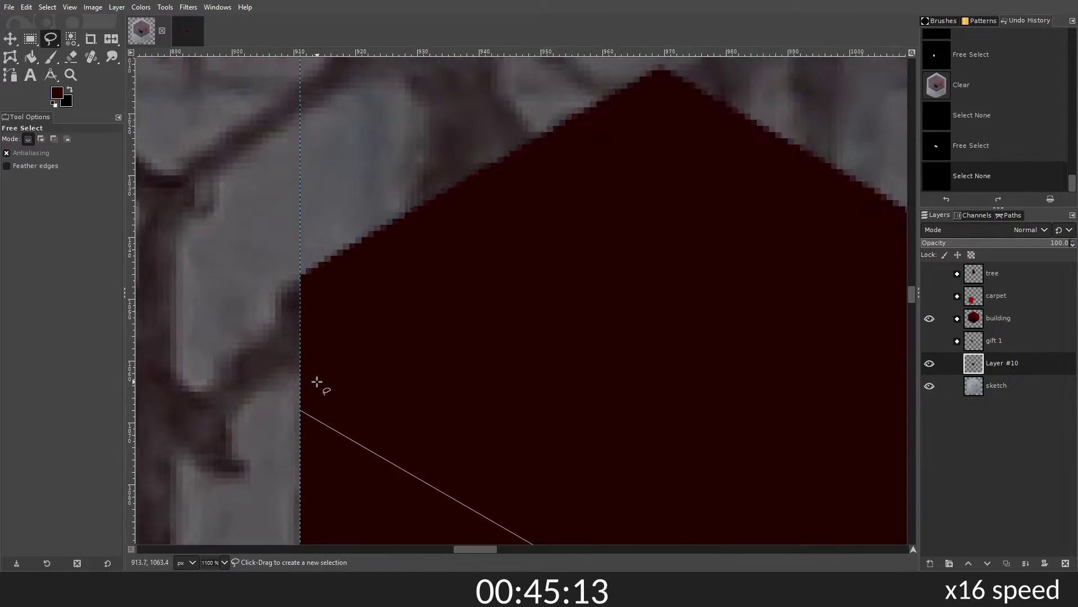
{"action": "scroll", "coordinate": [317, 382], "scroll_direction": "down", "scroll_amount": 5}
{"action": "scroll", "coordinate": [481, 257], "scroll_direction": "up", "scroll_amount": 5}
Step: Outline the long box's top face and invert the selection
{"action": "left_click", "coordinate": [510, 385]}
{"action": "key", "text": "Return"}
{"action": "key", "text": "2"}
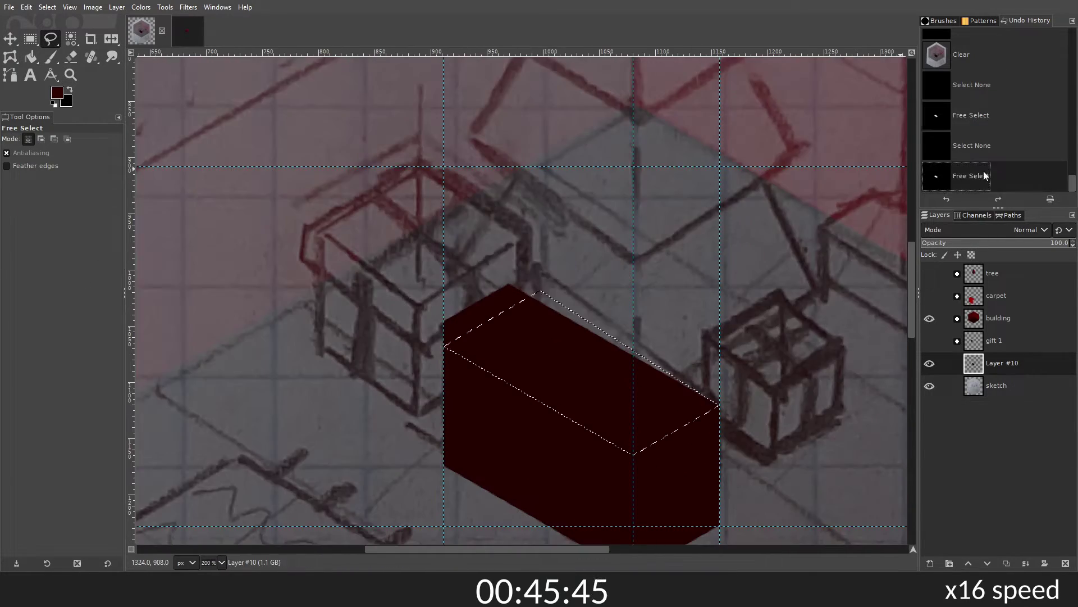
{"action": "scroll", "coordinate": [621, 458], "scroll_direction": "up", "scroll_amount": 5}
{"action": "scroll", "coordinate": [645, 428], "scroll_direction": "down", "scroll_amount": 5}
{"action": "key", "text": "Return"}
Step: Erase stray pixels at the box corner with an enlarged eraser
{"action": "key", "text": "ctrl+i"}
{"action": "key", "text": "shift+e"}
{"action": "scroll", "coordinate": [460, 339], "scroll_direction": "up", "scroll_amount": 5}
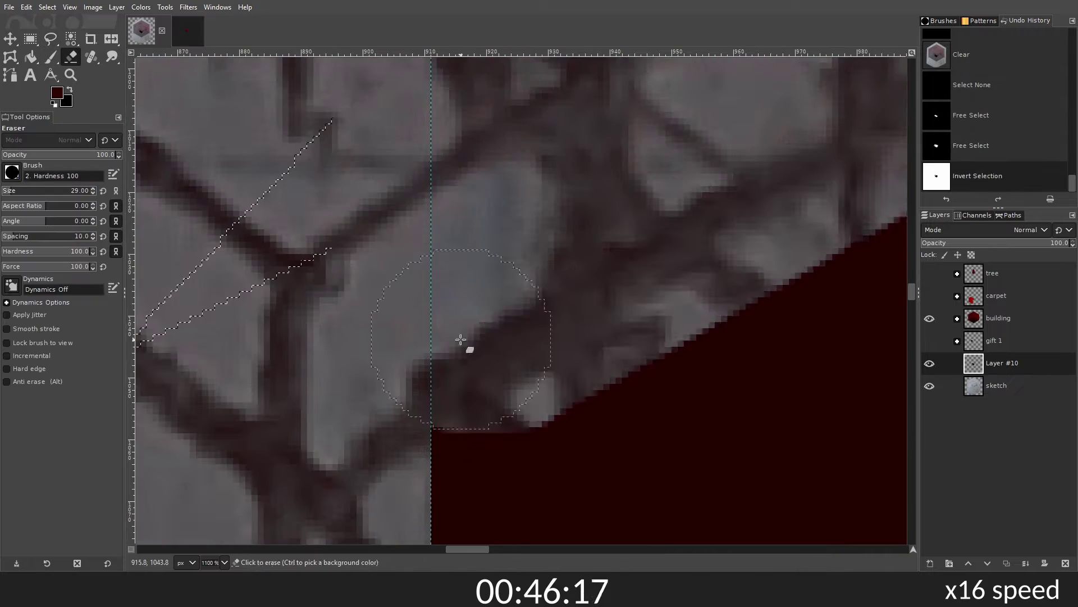
{"action": "left_click", "coordinate": [461, 339]}
{"action": "scroll", "coordinate": [461, 339], "scroll_direction": "down", "scroll_amount": 5}
{"action": "key", "text": "ctrl+shift+a"}
Step: Lock the layer's alpha and fill the front and side faces a lighter red
{"action": "key", "text": "f"}
{"action": "left_click", "coordinate": [929, 318]}
{"action": "left_click", "coordinate": [929, 341]}
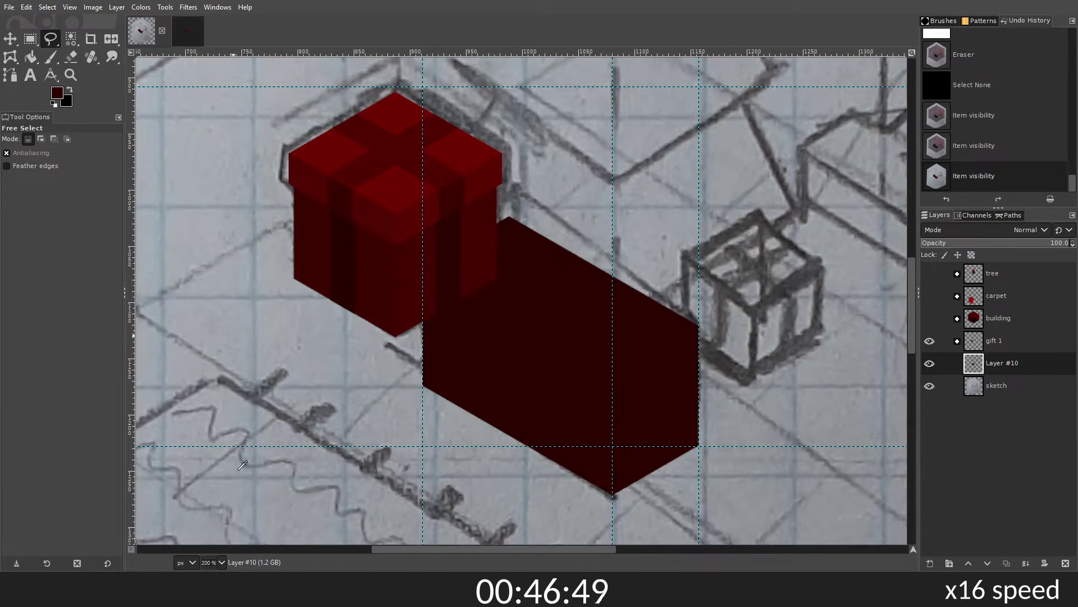
{"action": "left_click", "coordinate": [31, 56]}
{"action": "left_click", "coordinate": [972, 254]}
{"action": "left_click", "coordinate": [686, 349]}
{"action": "left_click", "coordinate": [562, 365]}
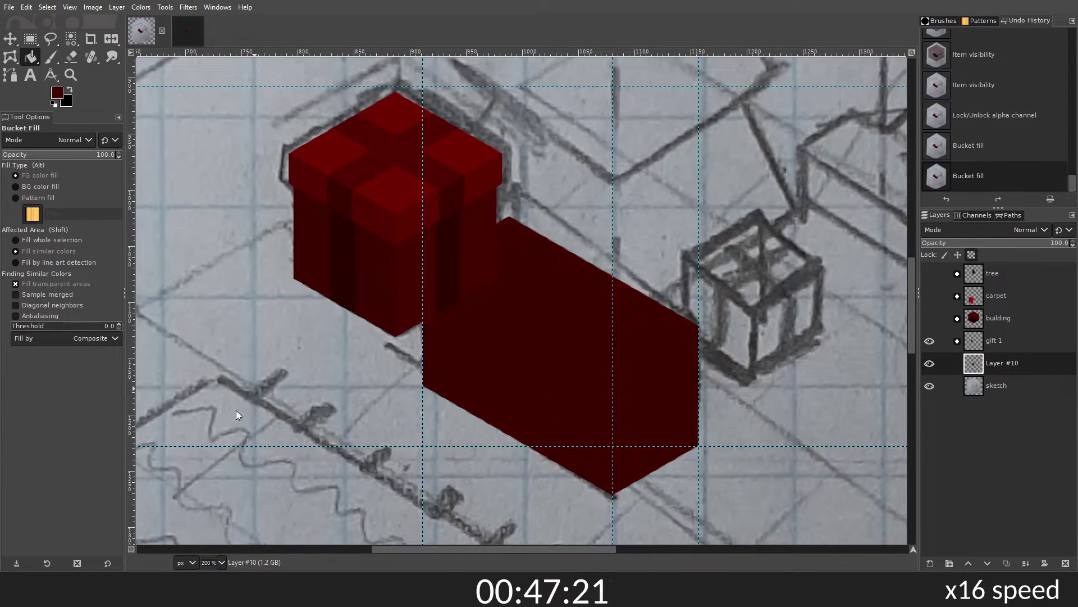
Step: Select the long box's top face and shade it a different red
{"action": "left_click", "coordinate": [930, 341]}
{"action": "key", "text": "f"}
{"action": "left_click", "coordinate": [468, 260]}
{"action": "left_click", "coordinate": [647, 401]}
{"action": "key", "text": "Return"}
{"action": "key", "text": "shift+b"}
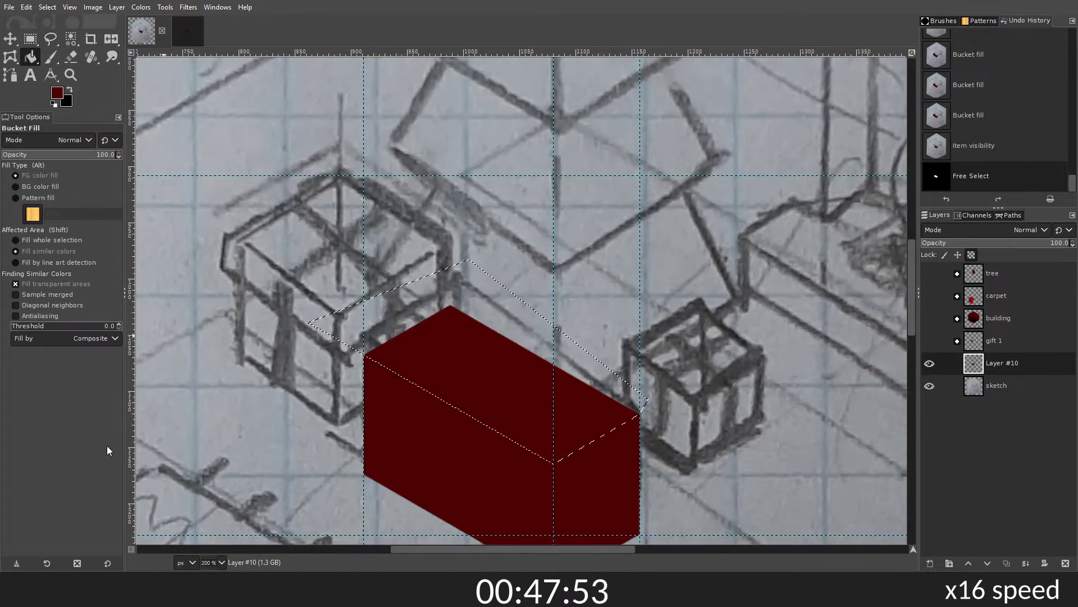
{"action": "left_click", "coordinate": [580, 401]}
{"action": "key", "text": "ctrl+shift+a"}
Step: Select a strip across the long box
{"action": "left_click", "coordinate": [1002, 385]}
{"action": "left_click_drag", "start_coordinate": [578, 232], "coordinate": [677, 448]}
{"action": "left_click", "coordinate": [31, 57]}
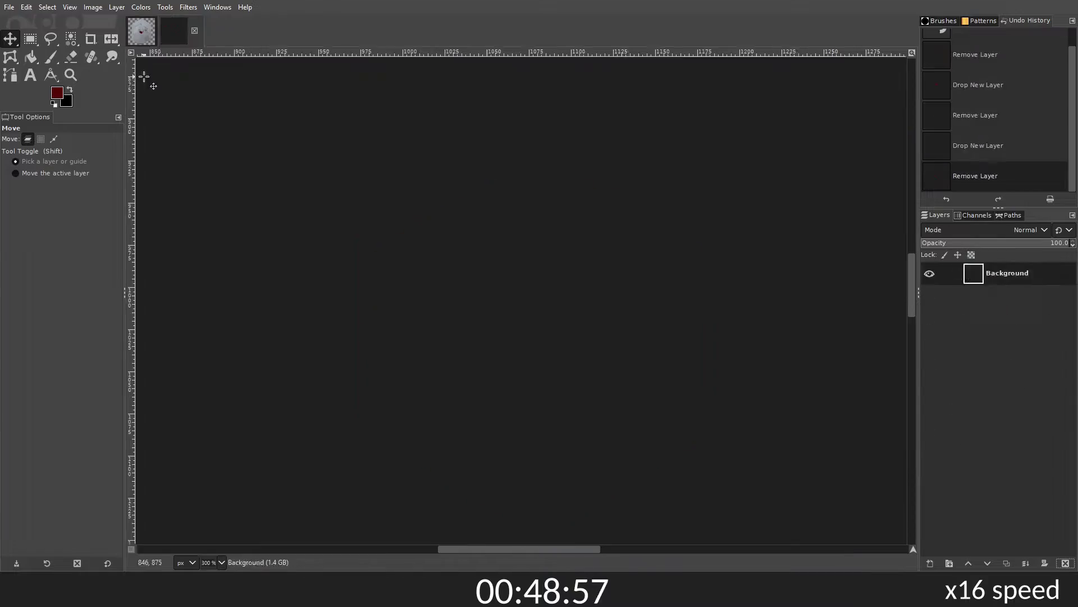
Step: Hide the gift 2 group and add a new layer for the small gift 3 cube
{"action": "key", "text": "m"}
{"action": "left_click", "coordinate": [930, 363]}
{"action": "key", "text": "shift+ctrl+n"}
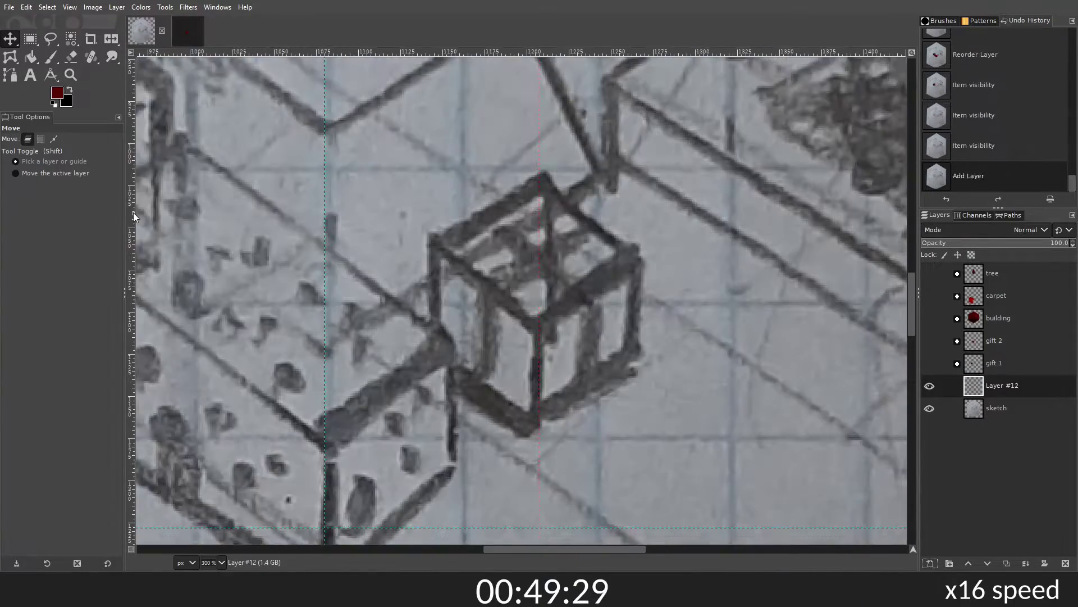
{"action": "key", "text": "f"}
{"action": "left_click", "coordinate": [549, 463]}
{"action": "left_click", "coordinate": [549, 145]}
Step: Outline the small cube and its top diamond face
{"action": "left_click_drag", "start_coordinate": [57, 92], "coordinate": [618, 309]}
{"action": "key", "text": "shift+ctrl+d"}
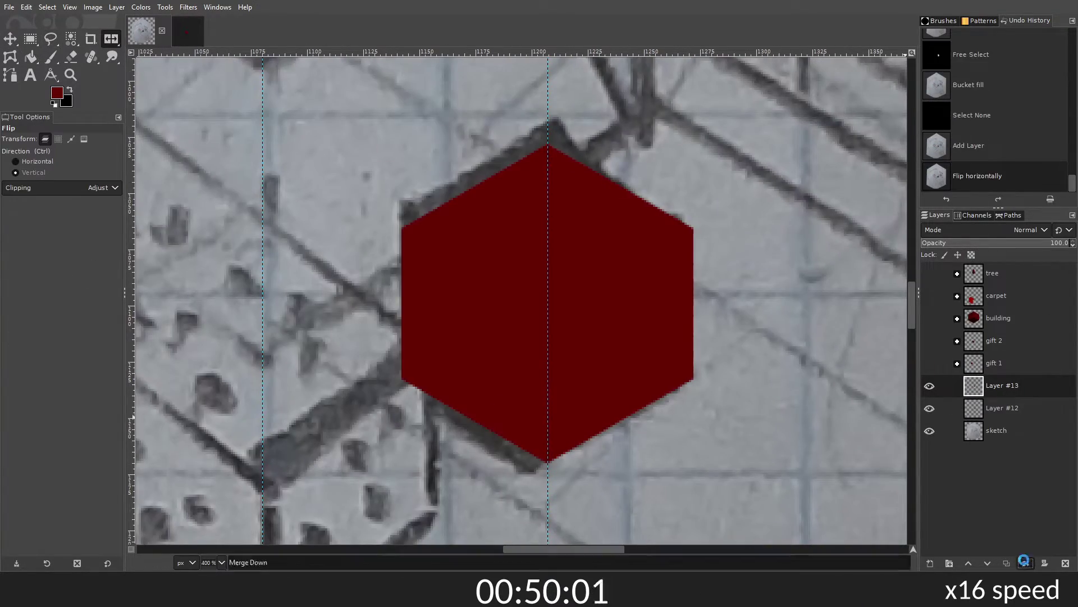
{"action": "key", "text": "shift+ctrl+n"}
{"action": "left_click", "coordinate": [587, 122]}
{"action": "left_click", "coordinate": [447, 271]}
Step: Fill the cube's top face red and clear everything outside the cube
{"action": "left_click", "coordinate": [31, 57]}
{"action": "left_click", "coordinate": [617, 185]}
{"action": "key", "text": "ctrl+i"}
{"action": "key", "text": "Delete"}
{"action": "key", "text": "shift+ctrl+a"}
Step: Add ribbon layers inside the expanded gift 3 group
{"action": "key", "text": "shift+ctrl+n"}
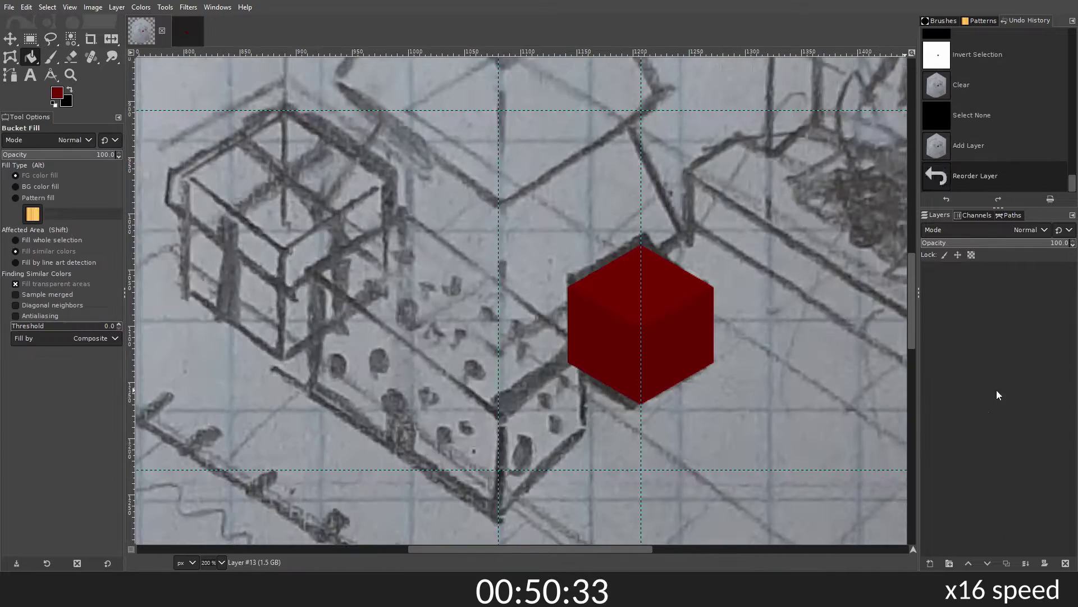
{"action": "left_click", "coordinate": [957, 386]}
{"action": "key", "text": "shift+ctrl+n"}
{"action": "scroll", "coordinate": [556, 288], "scroll_direction": "up", "scroll_amount": 5}
{"action": "scroll", "coordinate": [566, 494], "scroll_direction": "up", "scroll_amount": 3}
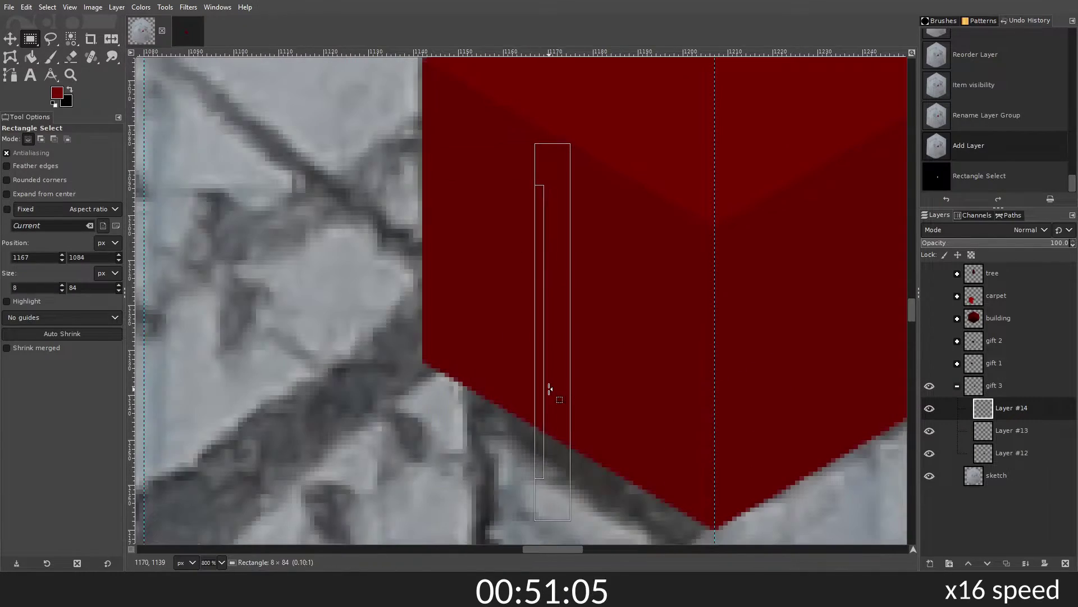
{"action": "key", "text": "ctrl+shift+a"}
{"action": "key", "text": "f"}
{"action": "scroll", "coordinate": [434, 337], "scroll_direction": "up", "scroll_amount": 2}
{"action": "scroll", "coordinate": [434, 336], "scroll_direction": "up", "scroll_amount": 10}
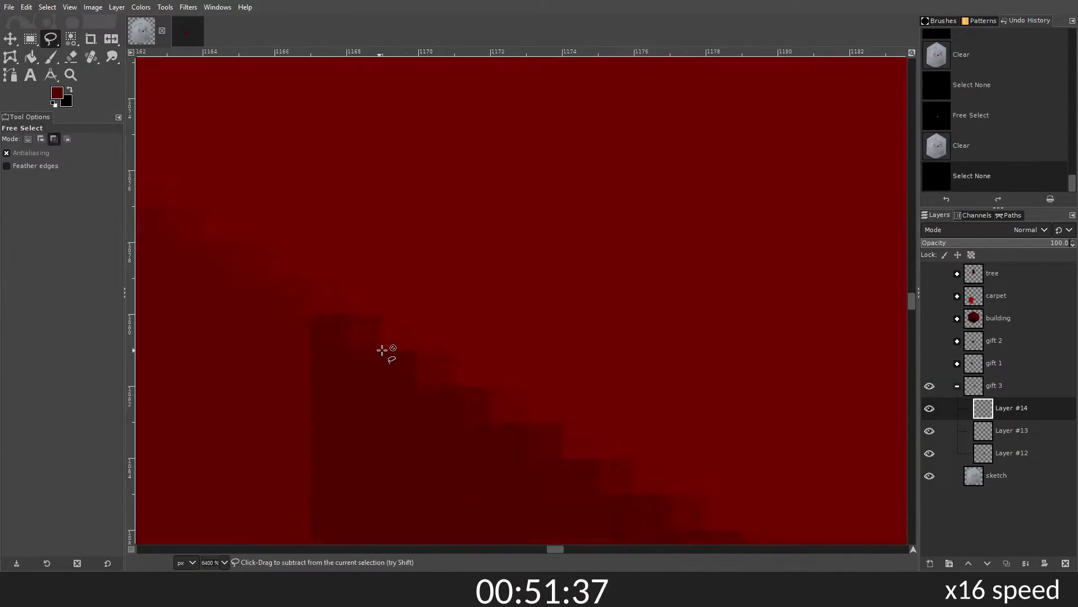
Step: Paint a ribbon strip across the gift 3 cube
{"action": "left_click", "coordinate": [389, 304]}
{"action": "key", "text": "p"}
{"action": "left_click_drag", "start_coordinate": [423, 315], "coordinate": [703, 168]}
{"action": "key", "text": "ctrl+shift+a"}
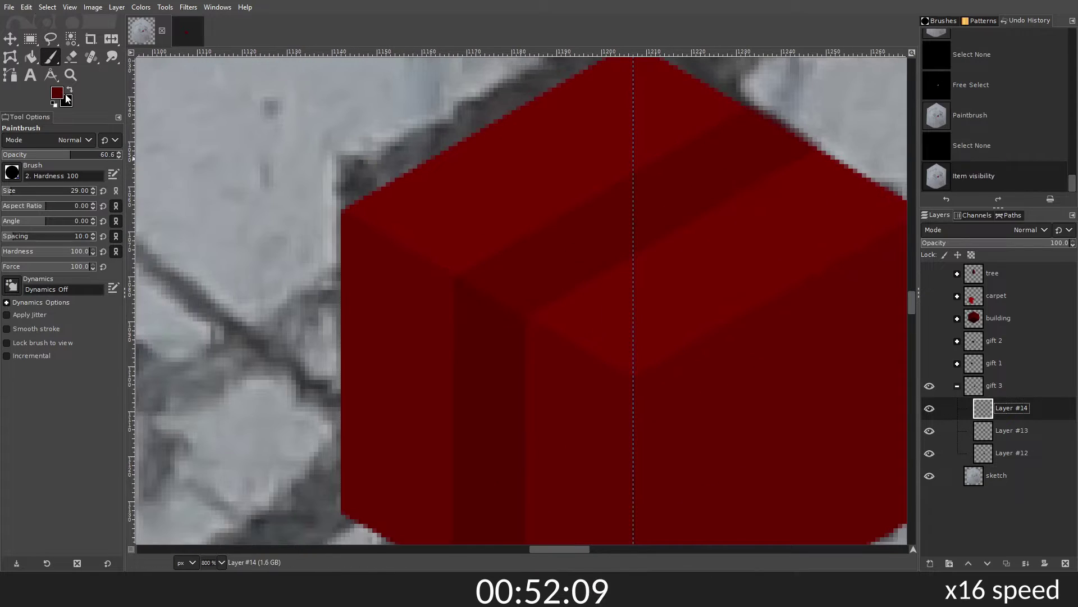
{"action": "scroll", "coordinate": [662, 277], "scroll_direction": "down", "scroll_amount": 3}
{"action": "scroll", "coordinate": [662, 277], "scroll_direction": "up", "scroll_amount": 3}
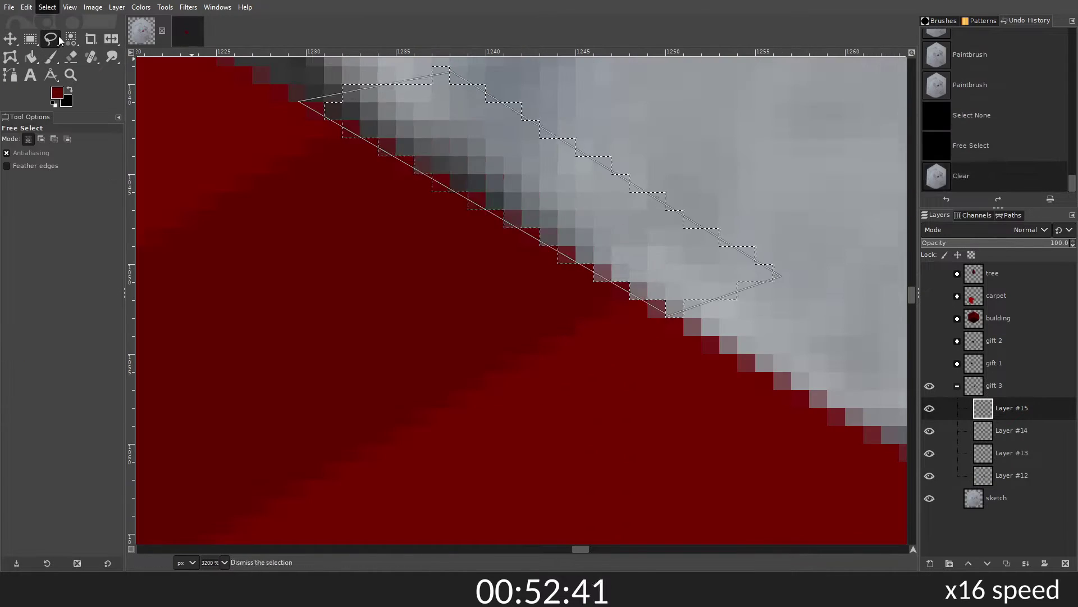
{"action": "scroll", "coordinate": [662, 277], "scroll_direction": "down", "scroll_amount": 3}
Step: Try mirroring the ribbon strip, then lock alpha and shade the cube's right half
{"action": "key", "text": "shift+ctrl+n"}
{"action": "key", "text": "shift+f"}
{"action": "left_click", "coordinate": [573, 349]}
{"action": "key", "text": "ctrl+z"}
{"action": "key", "text": "ctrl+z"}
{"action": "key", "text": "ctrl+z"}
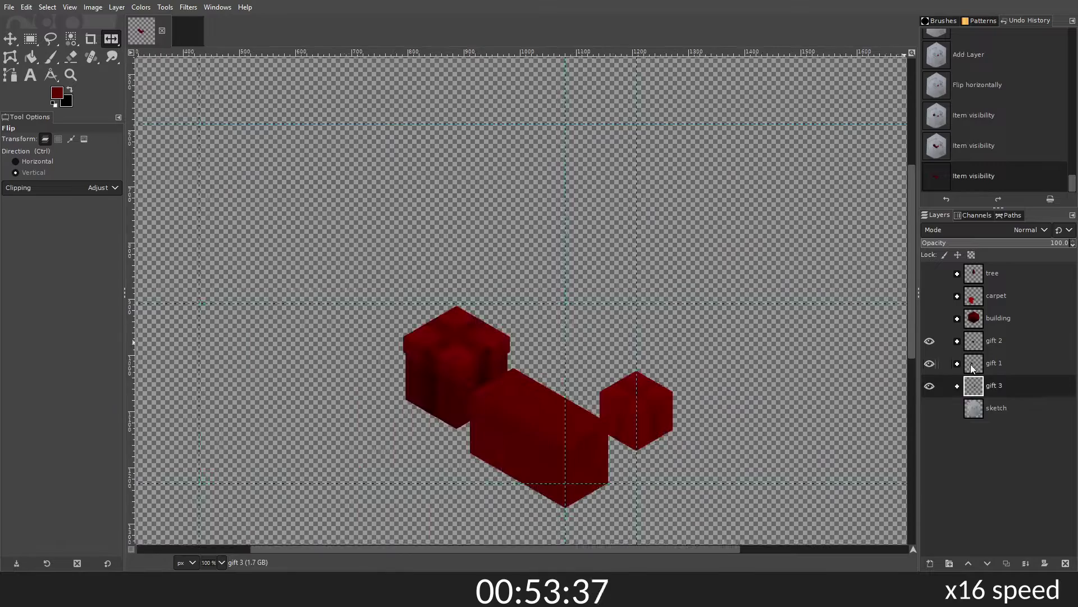
{"action": "key", "text": "r"}
{"action": "left_click_drag", "start_coordinate": [471, 224], "coordinate": [590, 453]}
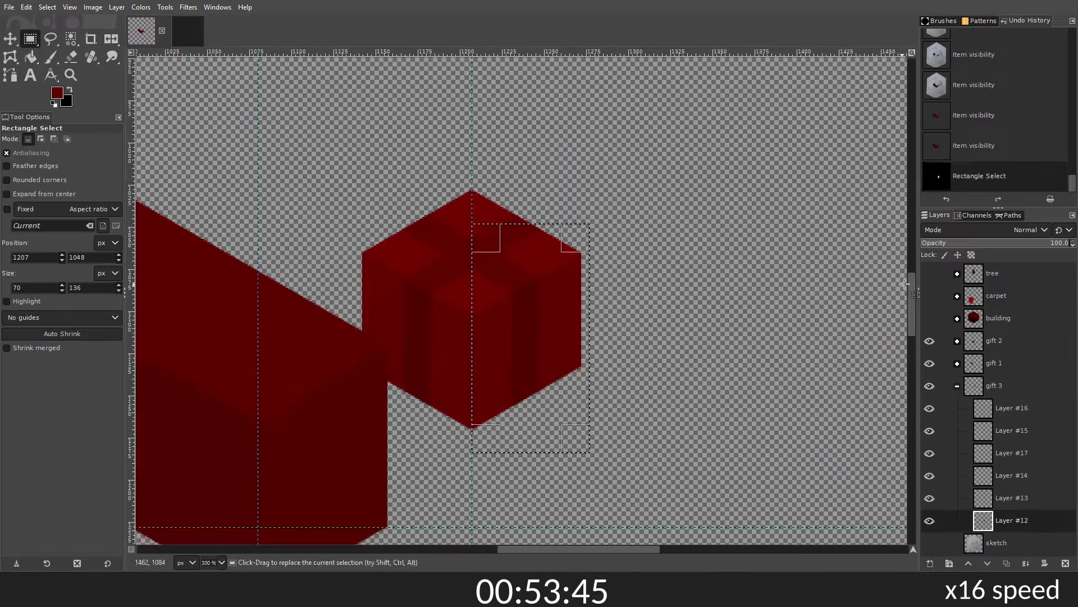
{"action": "key", "text": "shift+ctrl+a"}
{"action": "scroll", "coordinate": [585, 253], "scroll_direction": "down", "scroll_amount": 5}
Step: Show the building, tree and carpet layers and move the building below the gifts
{"action": "key", "text": "m"}
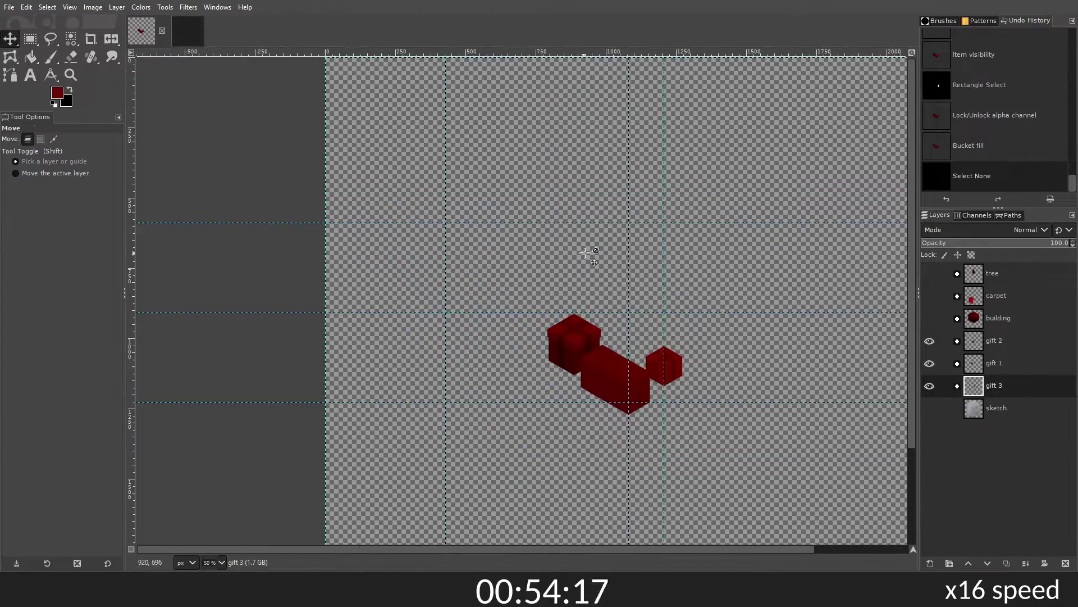
{"action": "left_click", "coordinate": [930, 273]}
{"action": "left_click", "coordinate": [929, 296]}
{"action": "left_click", "coordinate": [929, 318]}
{"action": "left_click_drag", "start_coordinate": [998, 318], "coordinate": [986, 393]}
{"action": "key", "text": "ctrl+d"}
{"action": "scroll", "coordinate": [549, 410], "scroll_direction": "up", "scroll_amount": 5}
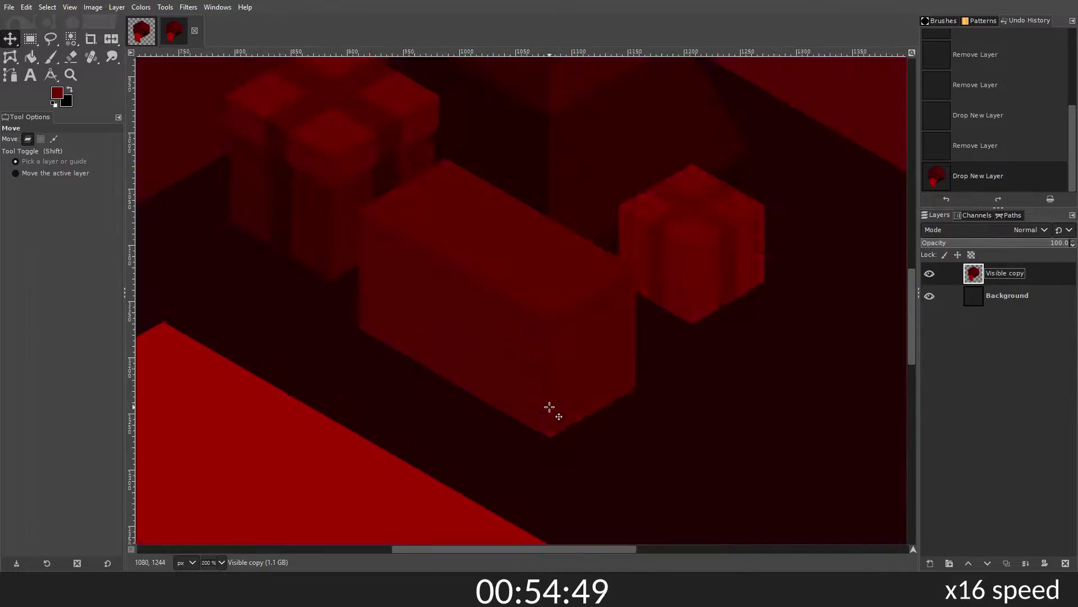
{"action": "scroll", "coordinate": [637, 414], "scroll_direction": "down", "scroll_amount": 4}
{"action": "key", "text": "ctrl+w"}
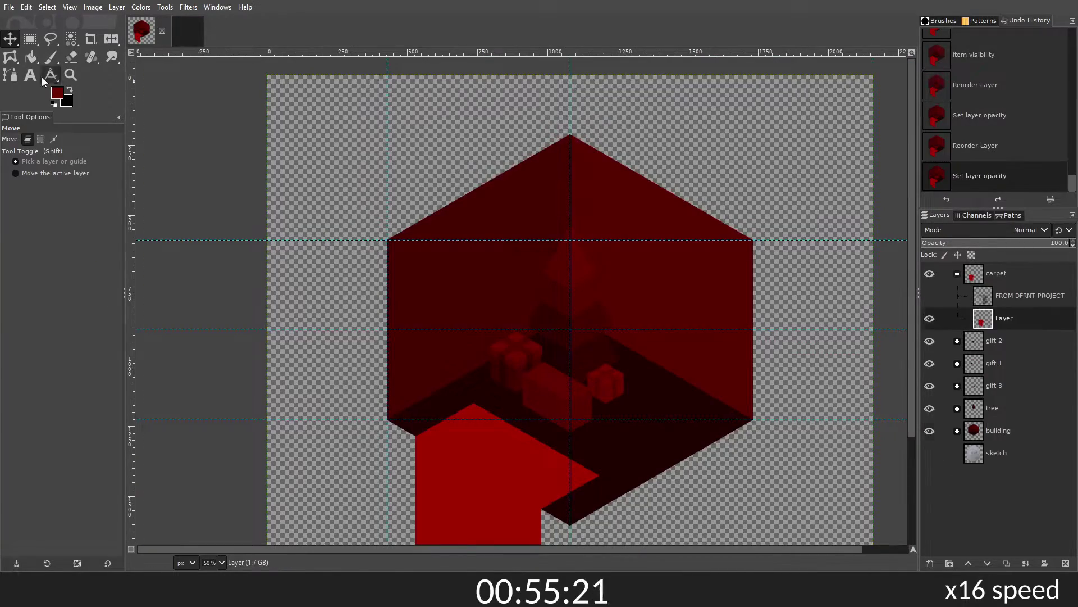
Step: Delete the stray carpet-group layer, lower the building layer's opacity, and save
{"action": "left_click", "coordinate": [30, 57]}
{"action": "key", "text": "ctrl+d"}
{"action": "key", "text": "ctrl+w"}
{"action": "left_click", "coordinate": [1066, 563]}
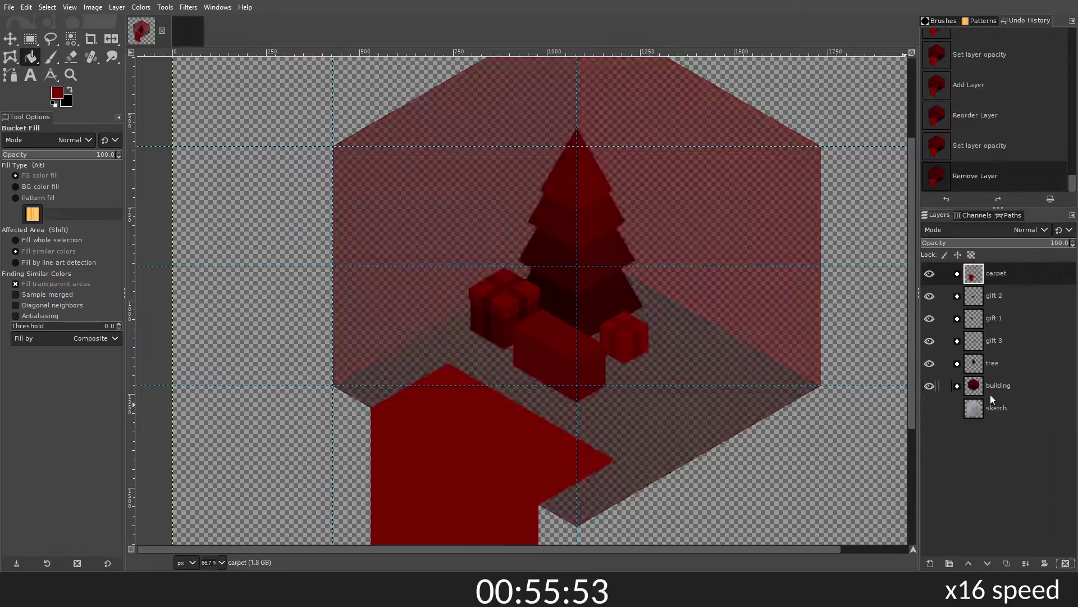
{"action": "key", "text": "ctrl+d"}
{"action": "key", "text": "ctrl+w"}
{"action": "left_click", "coordinate": [994, 386]}
{"action": "key", "text": "ctrl+s"}
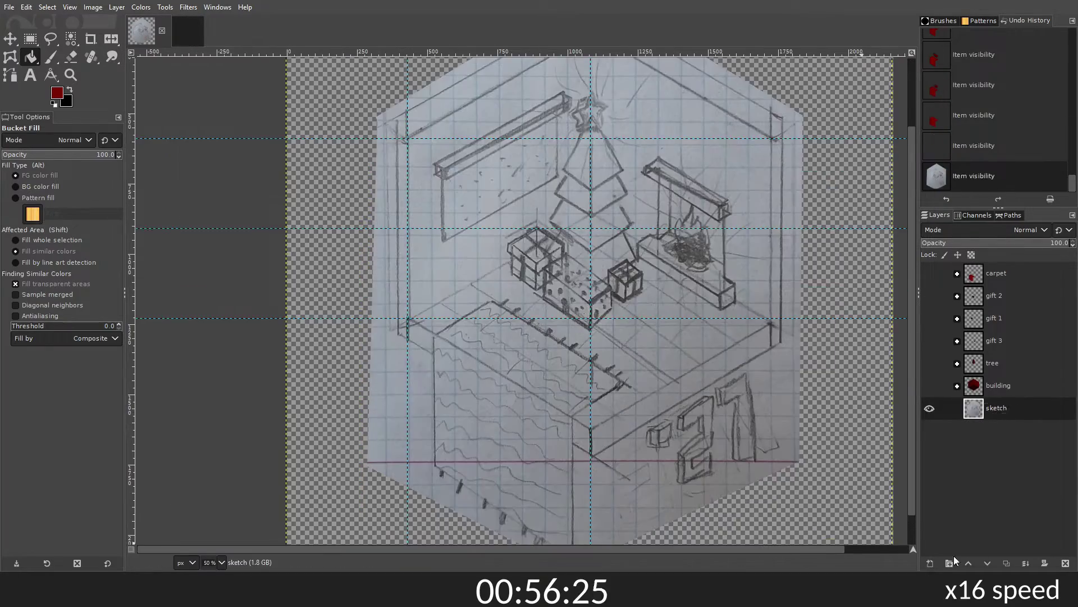
Step: Add a new layer and bucket-fill a free-selected cube side face with red
{"action": "left_click", "coordinate": [930, 563], "text": "shift"}
{"action": "key", "text": "1"}
{"action": "key", "text": "f"}
{"action": "left_click", "coordinate": [477, 313]}
{"action": "left_click", "coordinate": [805, 124]}
{"action": "left_click", "coordinate": [805, 525]}
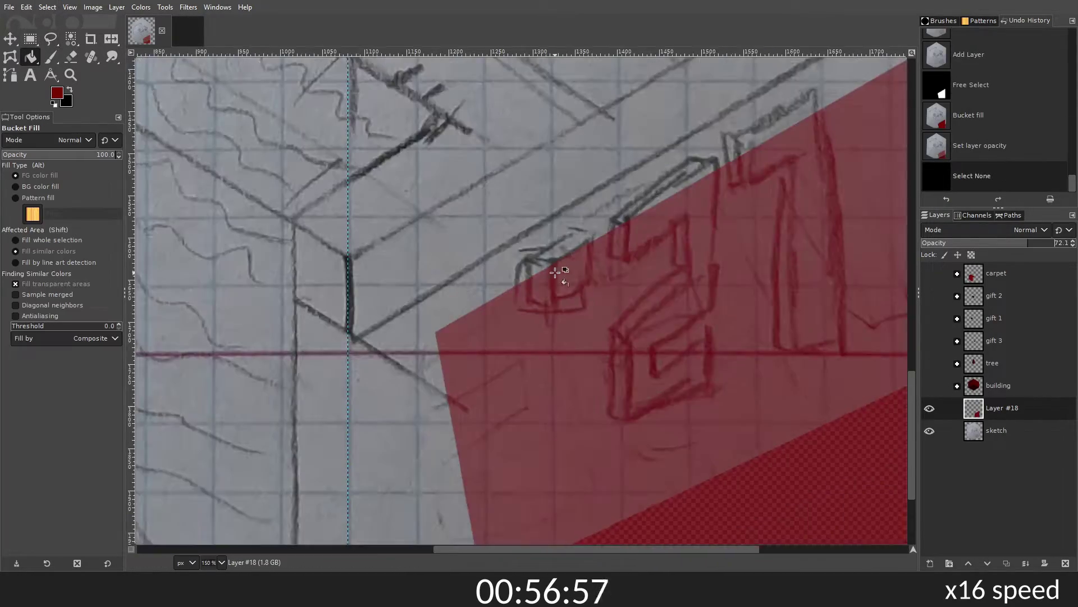
{"action": "scroll", "coordinate": [555, 273], "scroll_direction": "up", "scroll_amount": 5}
{"action": "scroll", "coordinate": [505, 264], "scroll_direction": "up", "scroll_amount": 3}
{"action": "key", "text": "f"}
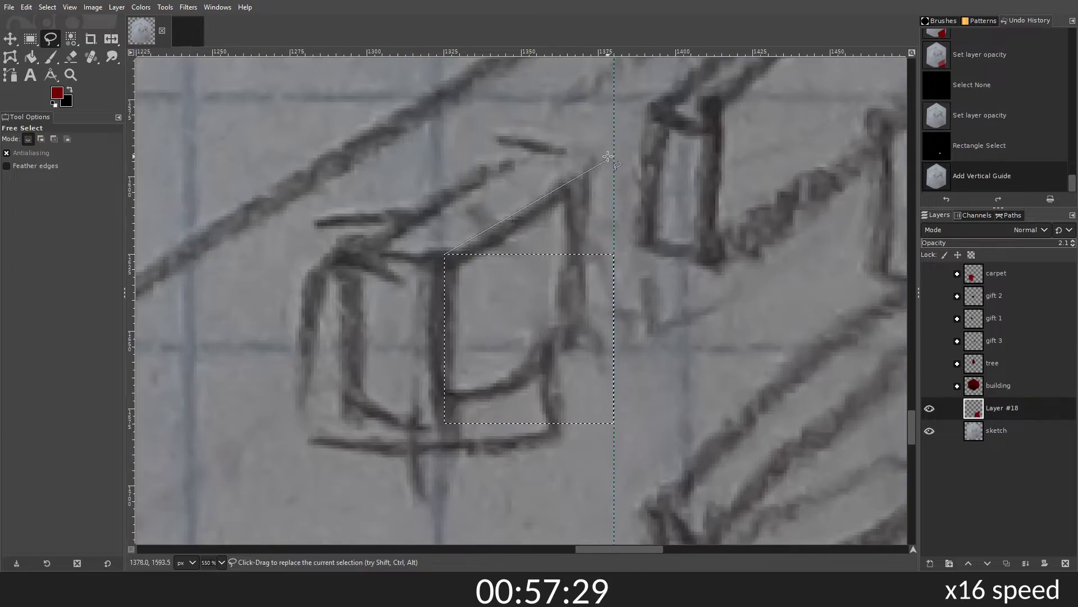
{"action": "scroll", "coordinate": [440, 212], "scroll_direction": "down", "scroll_amount": 5}
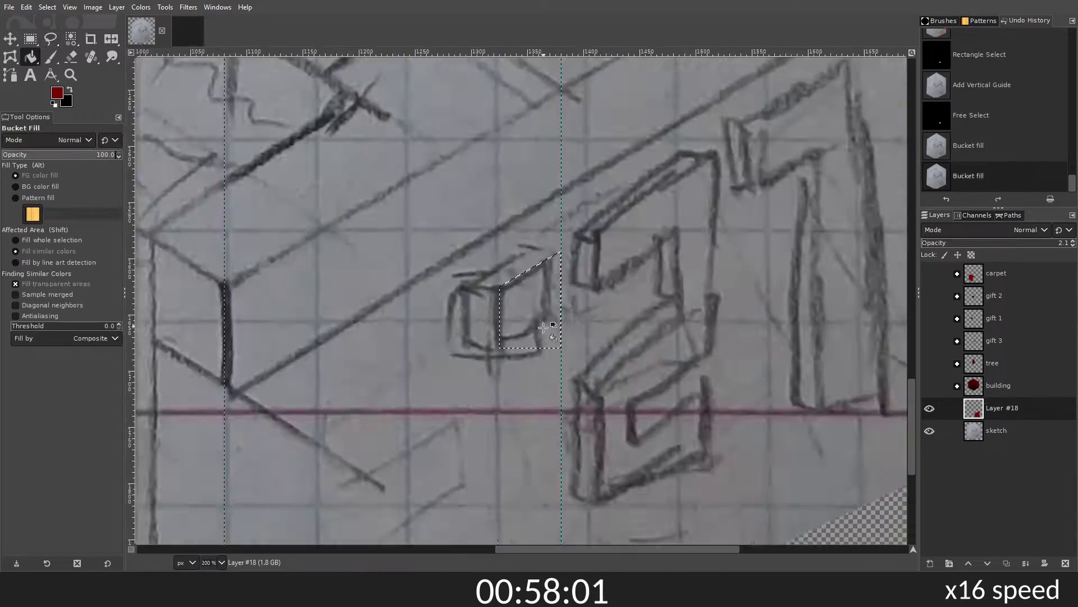
{"action": "key", "text": "shift+b"}
{"action": "left_click", "coordinate": [607, 314]}
{"action": "left_click", "coordinate": [931, 409]}
Step: Toggle the tree and cube layer visibility and clear the excess from the cube face
{"action": "scroll", "coordinate": [494, 210], "scroll_direction": "down", "scroll_amount": 4}
{"action": "left_click", "coordinate": [957, 363]}
{"action": "left_click", "coordinate": [930, 364]}
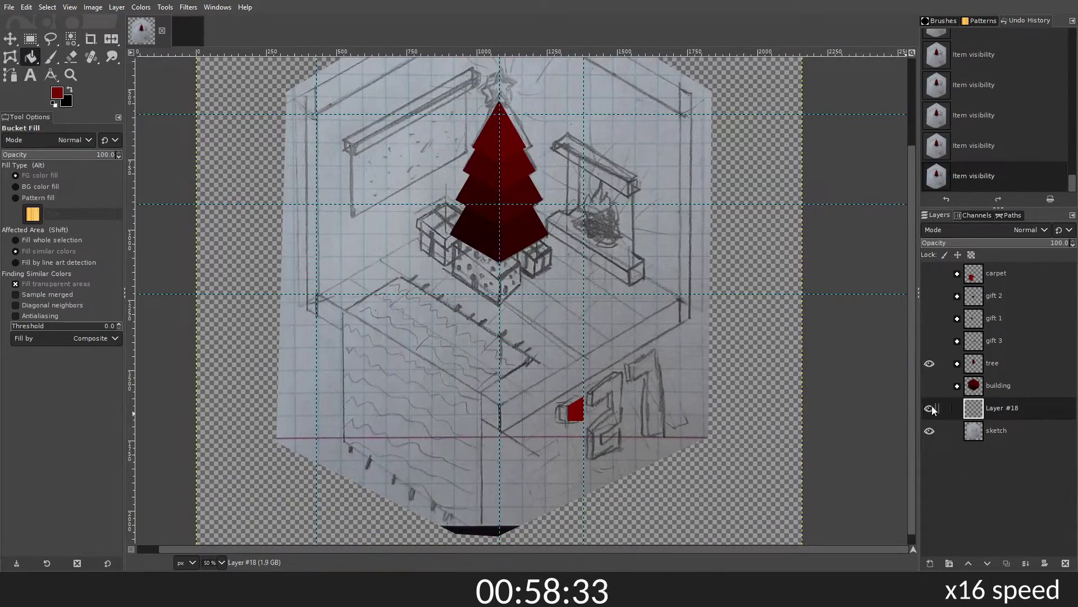
{"action": "scroll", "coordinate": [573, 410], "scroll_direction": "up", "scroll_amount": 8}
{"action": "key", "text": "Delete"}
{"action": "scroll", "coordinate": [505, 281], "scroll_direction": "down", "scroll_amount": 5}
{"action": "scroll", "coordinate": [572, 410], "scroll_direction": "up", "scroll_amount": 6}
{"action": "key", "text": "ctrl+shift+a"}
Step: Attempt a square selection beside the face, then undo the stray polygon selection
{"action": "key", "text": "r"}
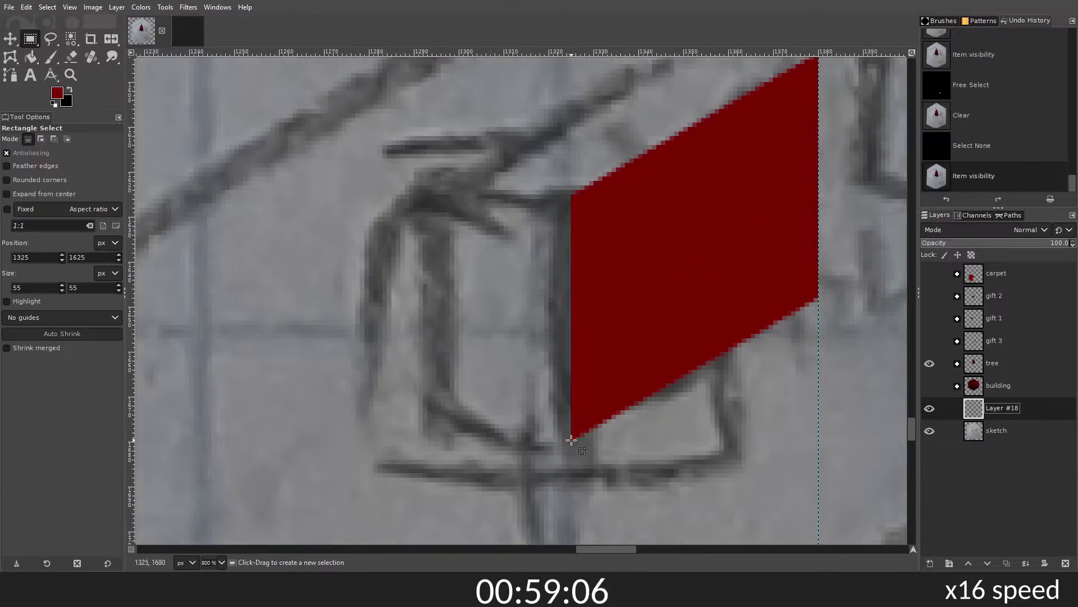
{"action": "scroll", "coordinate": [351, 281], "scroll_direction": "up", "scroll_amount": 2}
{"action": "key", "text": "f"}
{"action": "left_click", "coordinate": [488, 242]}
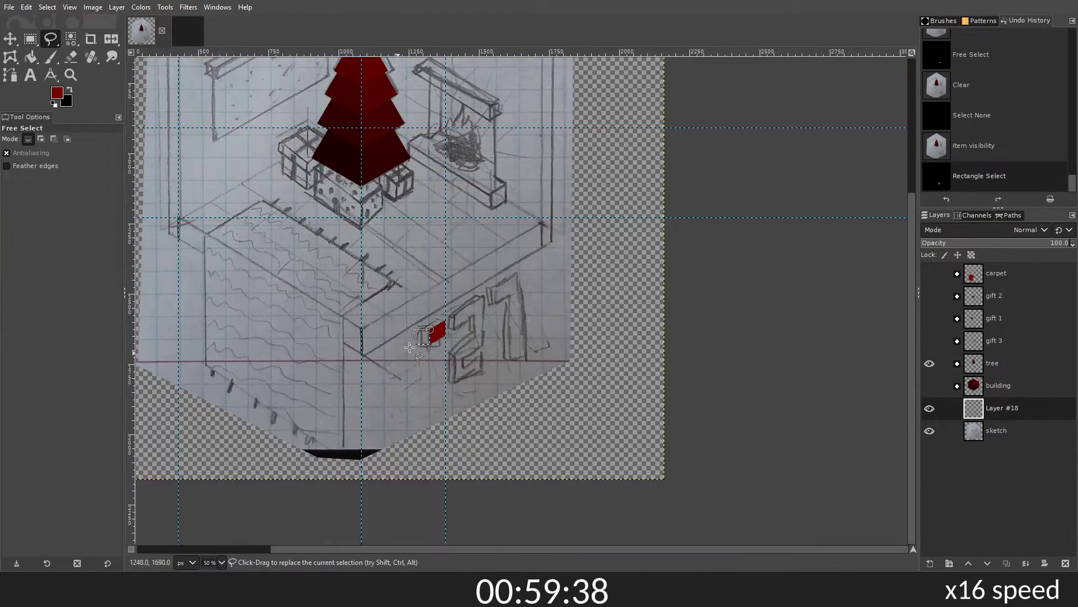
{"action": "scroll", "coordinate": [410, 347], "scroll_direction": "up", "scroll_amount": 6}
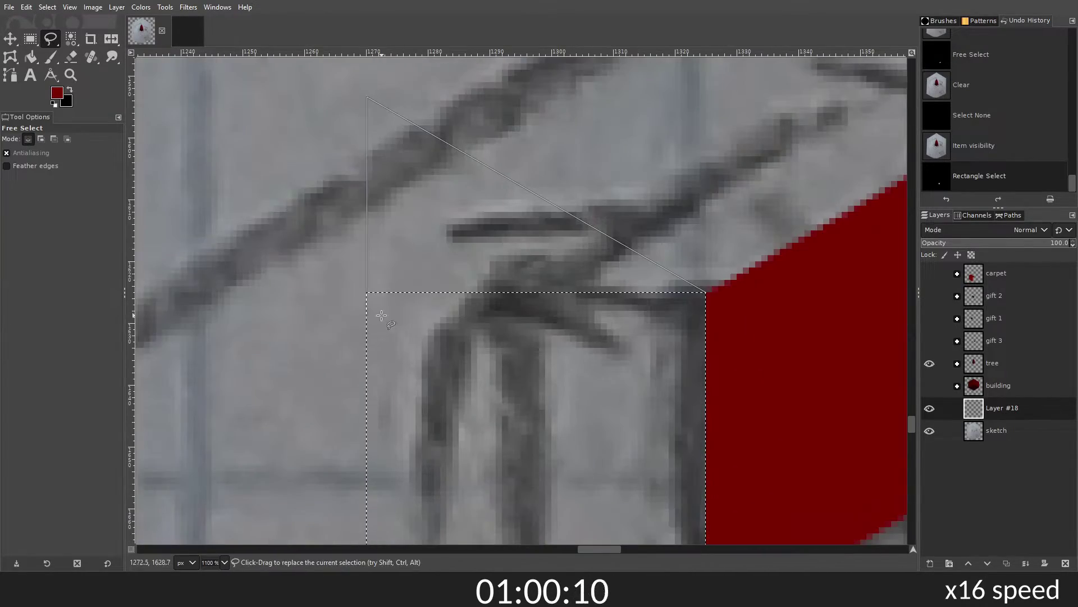
{"action": "key", "text": "Return"}
{"action": "key", "text": "ctrl+shift+a"}
{"action": "key", "text": "ctrl+z"}
{"action": "key", "text": "ctrl+z"}
{"action": "scroll", "coordinate": [604, 237], "scroll_direction": "down", "scroll_amount": 10}
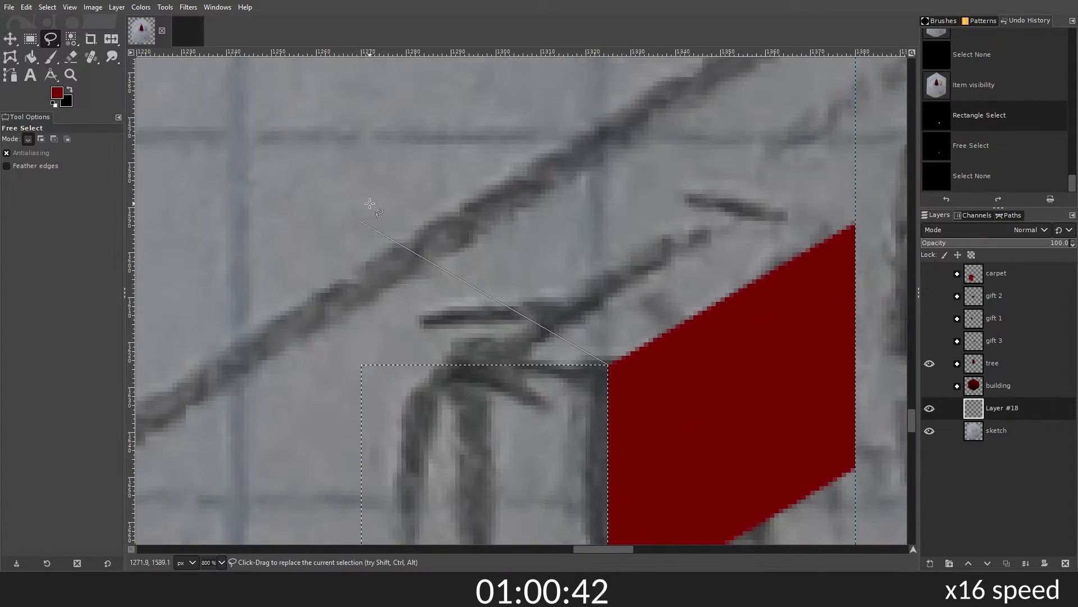
{"action": "scroll", "coordinate": [609, 364], "scroll_direction": "up", "scroll_amount": 5}
{"action": "scroll", "coordinate": [666, 185], "scroll_direction": "down", "scroll_amount": 10}
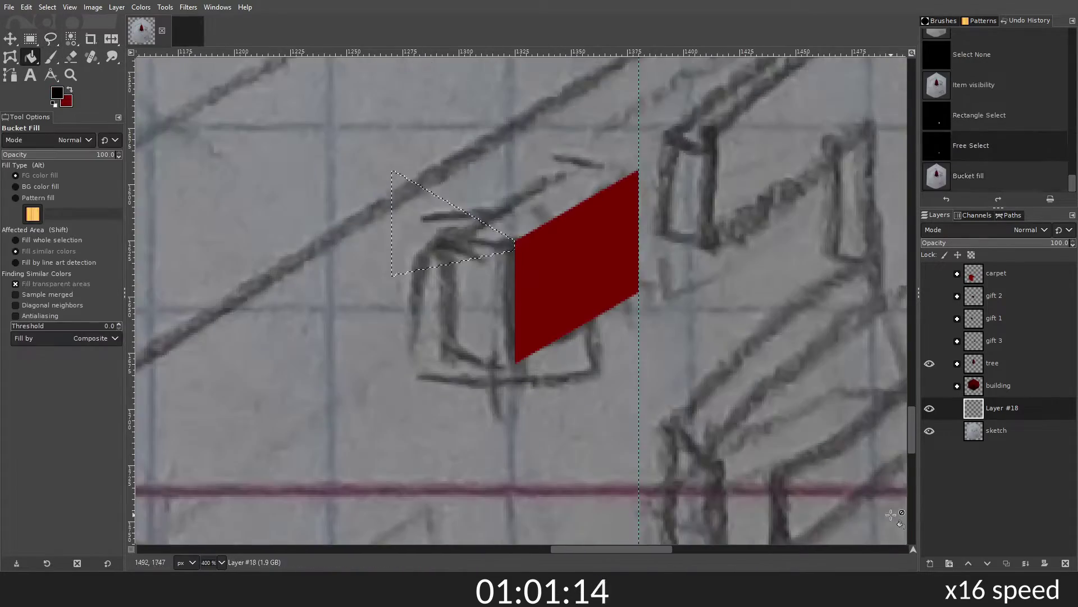
{"action": "scroll", "coordinate": [608, 364], "scroll_direction": "down", "scroll_amount": 3}
{"action": "scroll", "coordinate": [608, 315], "scroll_direction": "up", "scroll_amount": 4}
Step: Swap the colours and fill the cube's top face with the second red shade
{"action": "key", "text": "x"}
{"action": "key", "text": "m"}
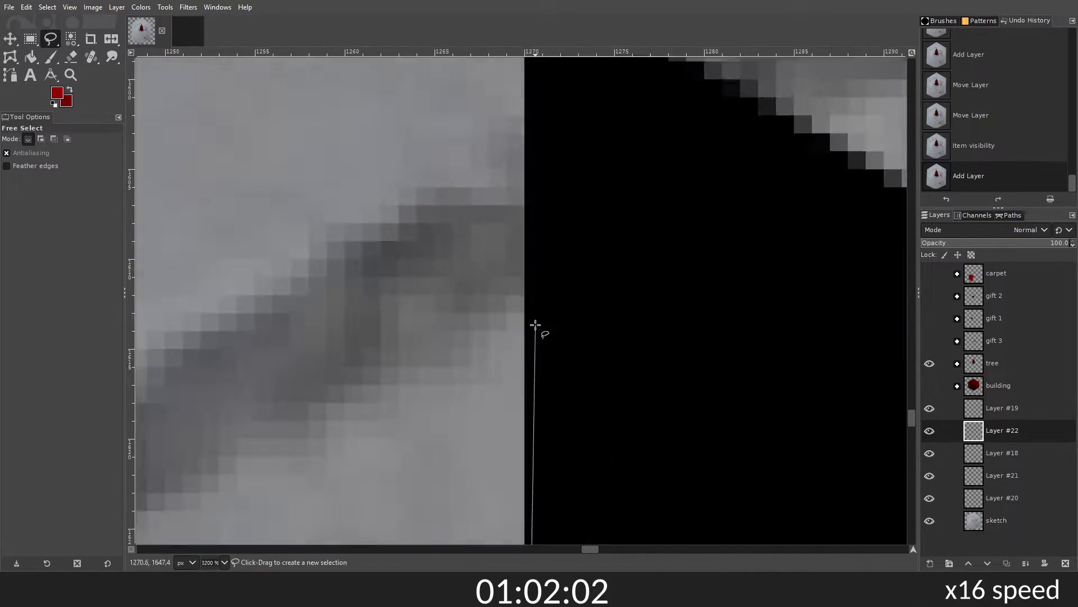
{"action": "left_click", "coordinate": [535, 325]}
{"action": "scroll", "coordinate": [535, 325], "scroll_direction": "down", "scroll_amount": 4}
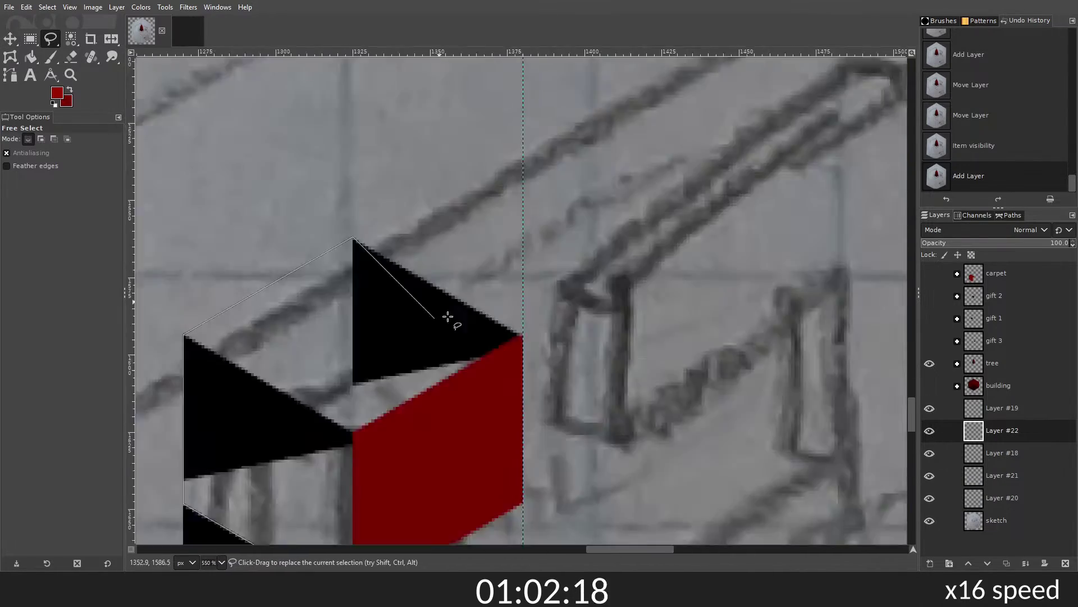
{"action": "left_click", "coordinate": [523, 335]}
{"action": "key", "text": "Return"}
{"action": "key", "text": "shift+b"}
{"action": "scroll", "coordinate": [478, 365], "scroll_direction": "down", "scroll_amount": 2}
{"action": "left_click", "coordinate": [518, 402]}
{"action": "scroll", "coordinate": [631, 362], "scroll_direction": "up", "scroll_amount": 5}
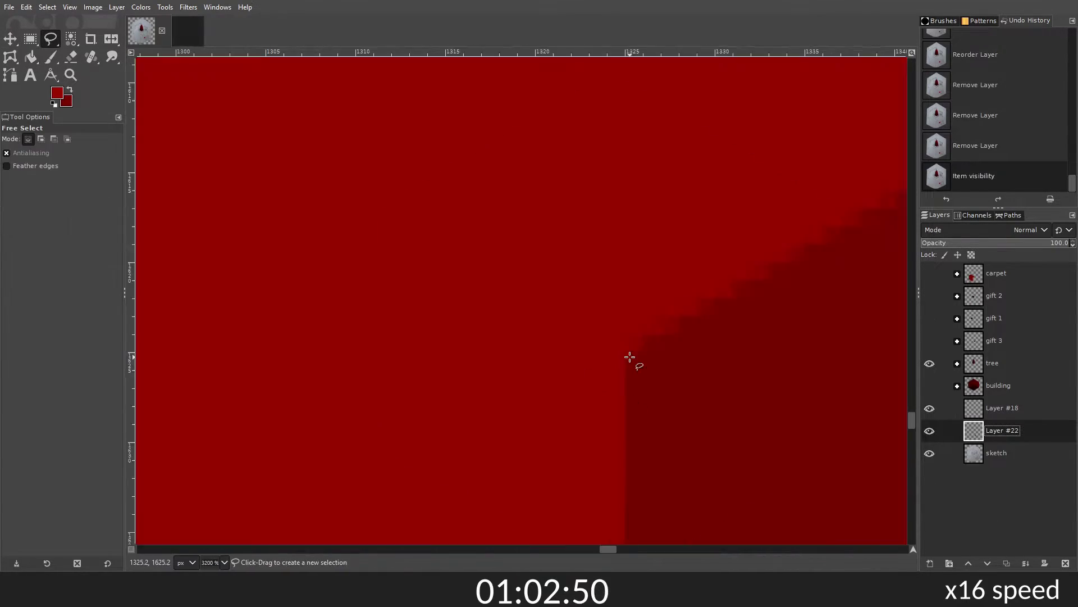
{"action": "scroll", "coordinate": [631, 361], "scroll_direction": "down", "scroll_amount": 6}
Step: Select the remaining face, paint the cube faces in red shades, and select the cube layer
{"action": "left_click", "coordinate": [1003, 430]}
{"action": "key", "text": "f"}
{"action": "left_click", "coordinate": [471, 287]}
{"action": "key", "text": "Return"}
{"action": "scroll", "coordinate": [533, 337], "scroll_direction": "up", "scroll_amount": 3}
{"action": "left_click_drag", "start_coordinate": [444, 225], "coordinate": [450, 472]}
{"action": "key", "text": "shift+ctrl+a"}
{"action": "scroll", "coordinate": [631, 341], "scroll_direction": "down", "scroll_amount": 6}
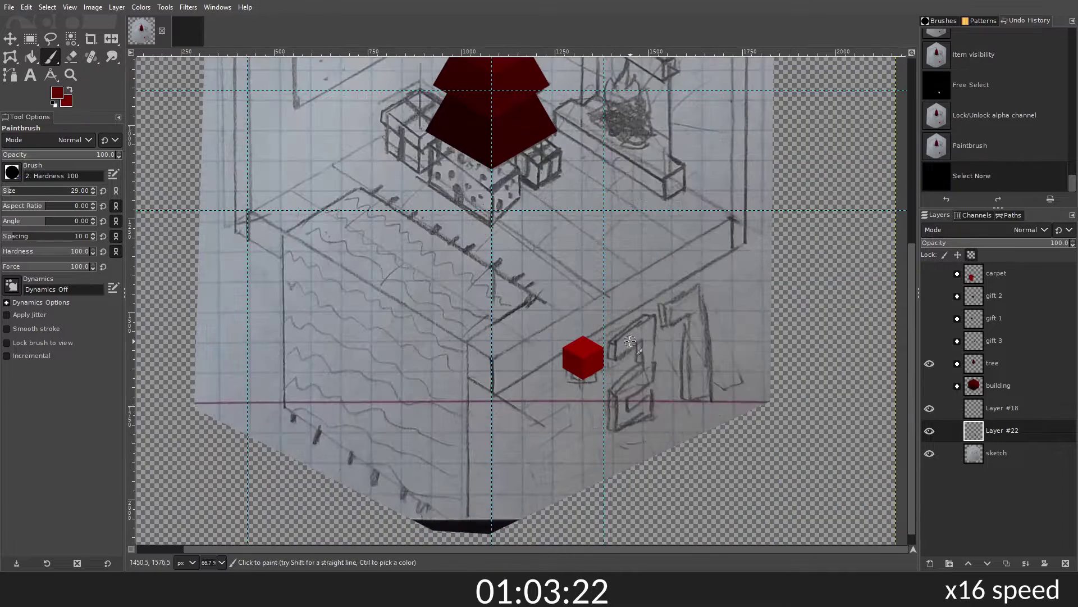
{"action": "left_click", "coordinate": [1007, 563]}
{"action": "scroll", "coordinate": [506, 337], "scroll_direction": "up", "scroll_amount": 5}
Step: Duplicate the cube, place the copy beside the first, and pick the copied cube rows
{"action": "key", "text": "m"}
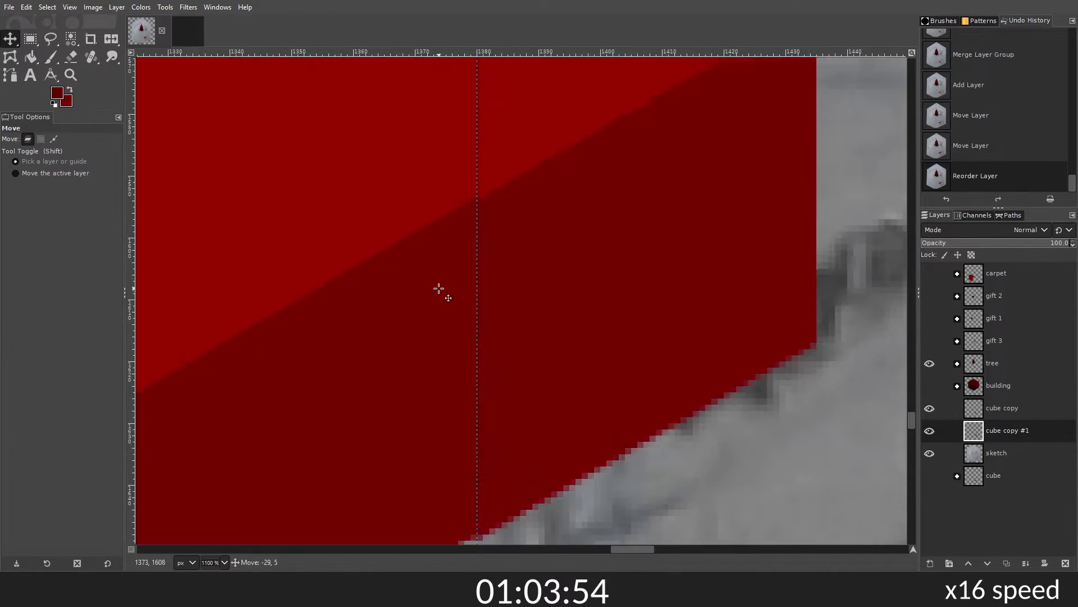
{"action": "mouse_move", "coordinate": [505, 281]}
{"action": "left_mouse_down"}
{"action": "mouse_move", "coordinate": [579, 316]}
{"action": "mouse_move", "coordinate": [675, 255]}
{"action": "mouse_move", "coordinate": [561, 314]}
{"action": "left_mouse_up"}
{"action": "scroll", "coordinate": [578, 315], "scroll_direction": "down", "scroll_amount": 4}
{"action": "scroll", "coordinate": [625, 265], "scroll_direction": "down", "scroll_amount": 3}
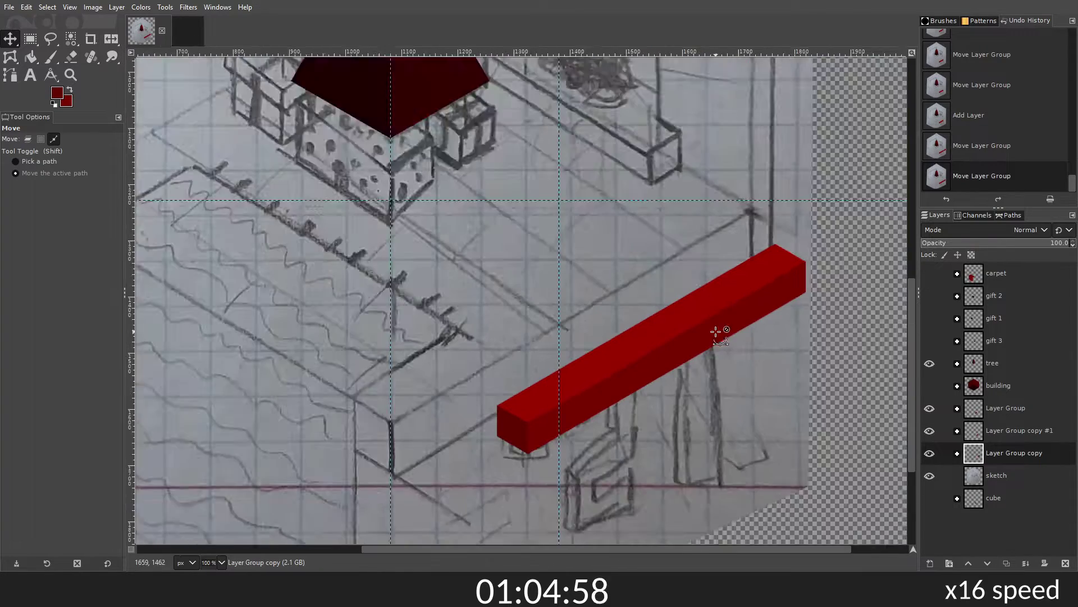
{"action": "left_click", "coordinate": [1007, 563]}
{"action": "left_click", "coordinate": [997, 476]}
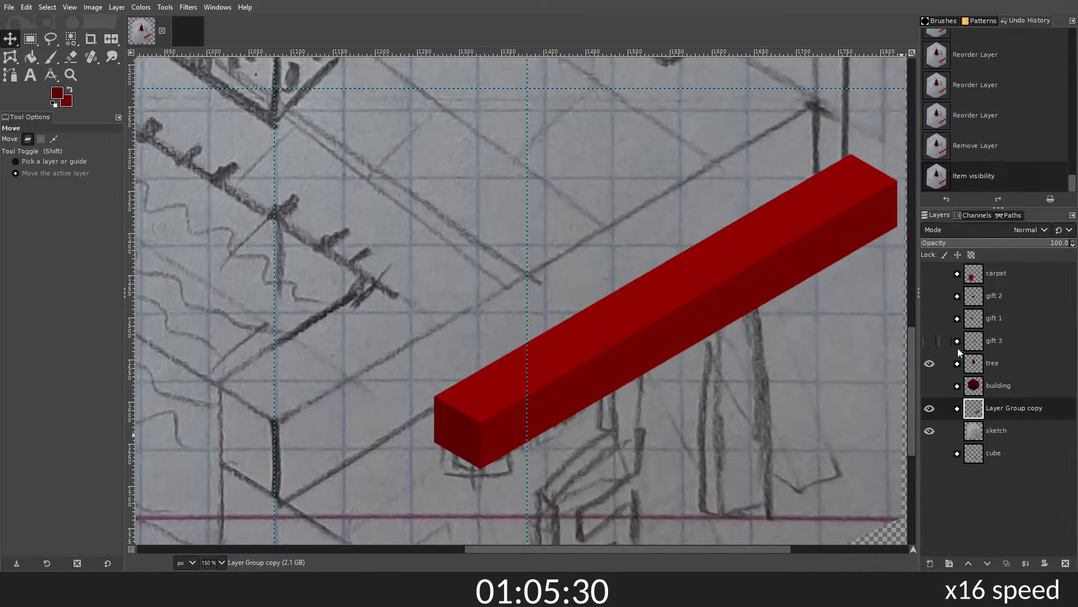
{"action": "scroll", "coordinate": [597, 306], "scroll_direction": "up", "scroll_amount": 2}
{"action": "scroll", "coordinate": [621, 287], "scroll_direction": "up", "scroll_amount": 1}
{"action": "scroll", "coordinate": [622, 287], "scroll_direction": "up", "scroll_amount": 5}
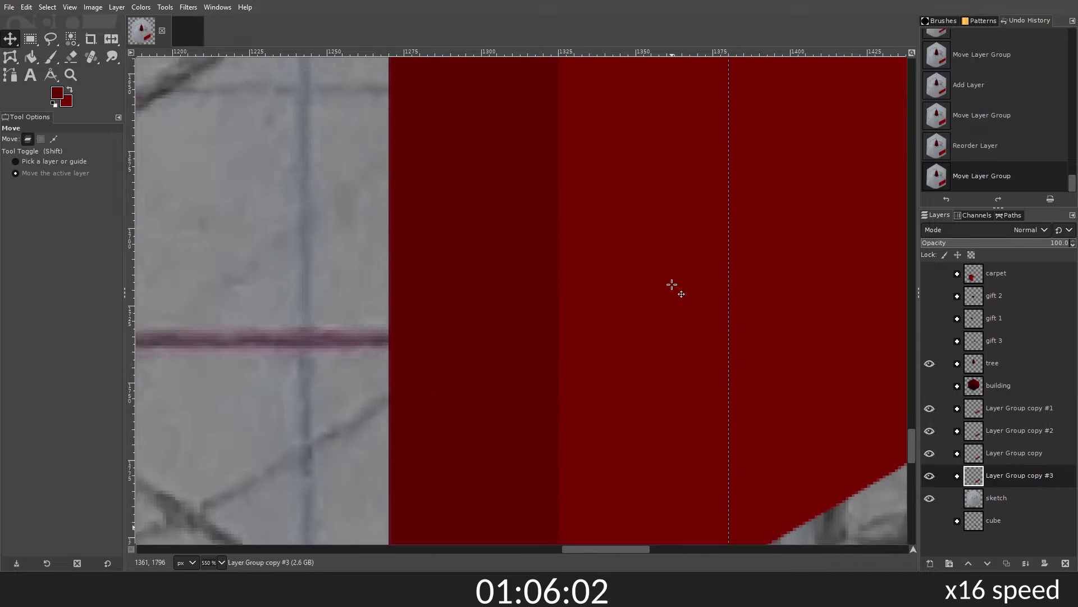
{"action": "scroll", "coordinate": [677, 287], "scroll_direction": "down", "scroll_amount": 3}
{"action": "scroll", "coordinate": [619, 414], "scroll_direction": "down", "scroll_amount": 3}
Step: Hide surplus cubes in Layer Group copy #1, Layer Group copy and copy #3
{"action": "left_click", "coordinate": [957, 409]}
{"action": "left_click", "coordinate": [930, 452]}
{"action": "scroll", "coordinate": [930, 511], "scroll_direction": "up", "scroll_amount": 3}
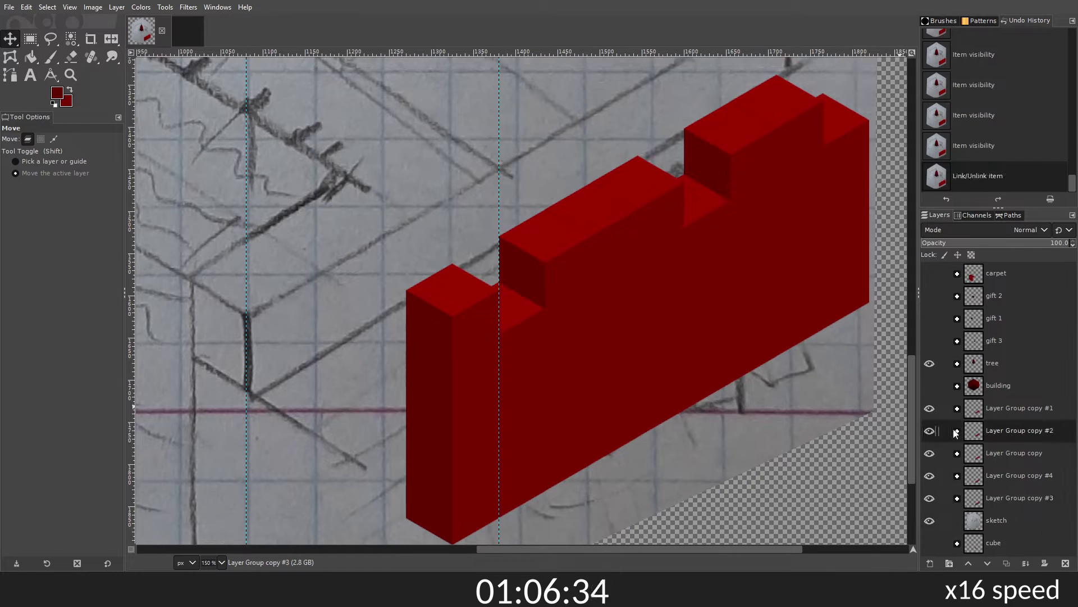
{"action": "left_click", "coordinate": [933, 500]}
{"action": "left_click", "coordinate": [931, 403]}
{"action": "left_click", "coordinate": [957, 381]}
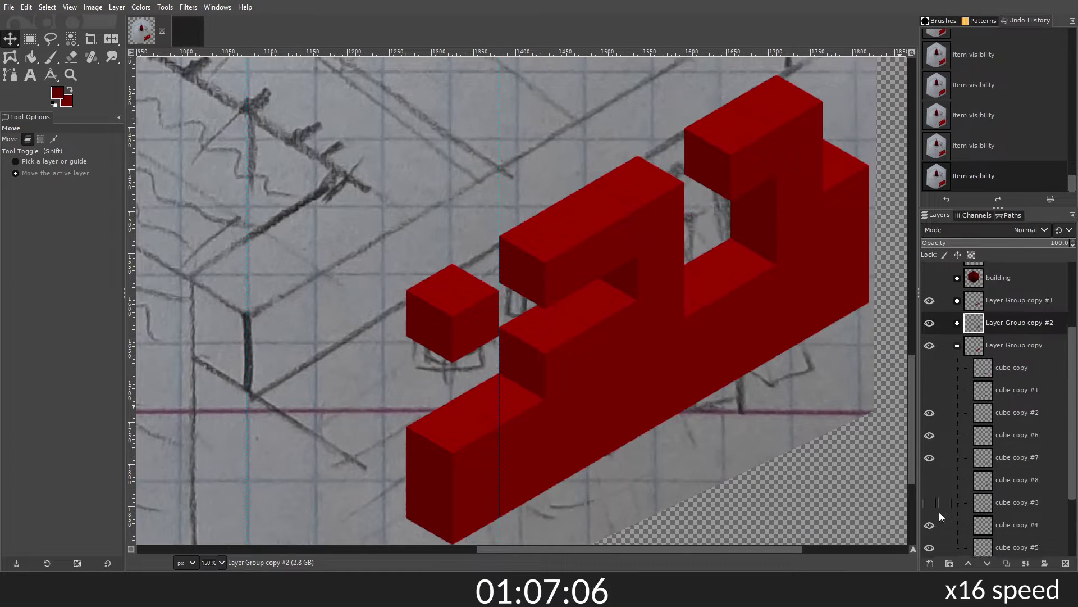
{"action": "scroll", "coordinate": [966, 443], "scroll_direction": "down", "scroll_amount": 2}
{"action": "left_click", "coordinate": [931, 460]}
{"action": "left_click", "coordinate": [930, 489]}
Step: Collapse Layer Group copy #3, hide the sketch layer, and select Layer Group copy #1
{"action": "scroll", "coordinate": [928, 517], "scroll_direction": "down", "scroll_amount": 2}
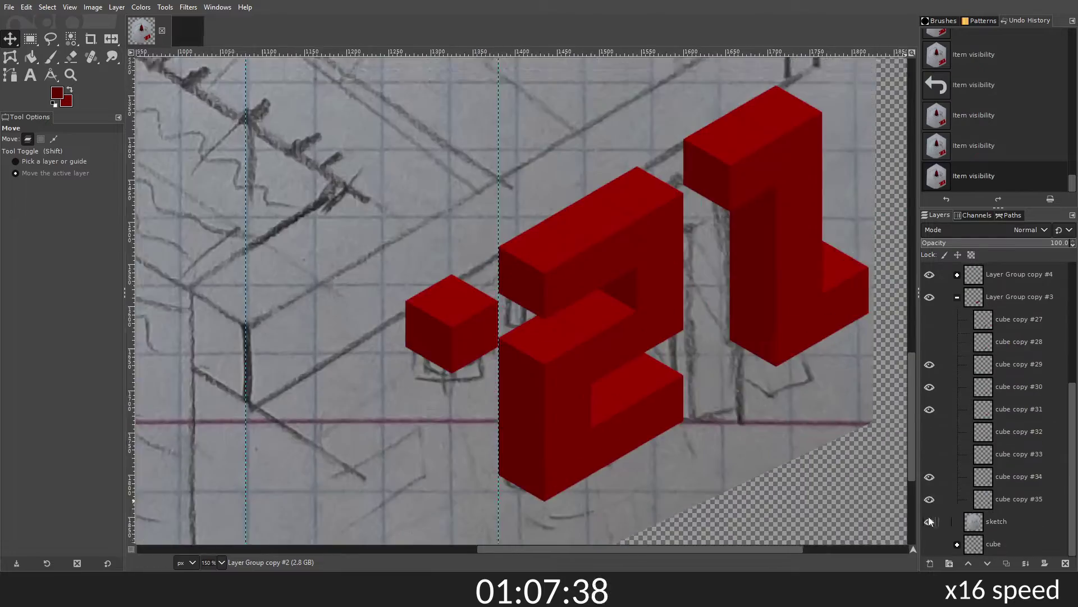
{"action": "scroll", "coordinate": [733, 325], "scroll_direction": "up", "scroll_amount": 5}
{"action": "scroll", "coordinate": [656, 337], "scroll_direction": "down", "scroll_amount": 6}
{"action": "scroll", "coordinate": [628, 334], "scroll_direction": "down", "scroll_amount": 1}
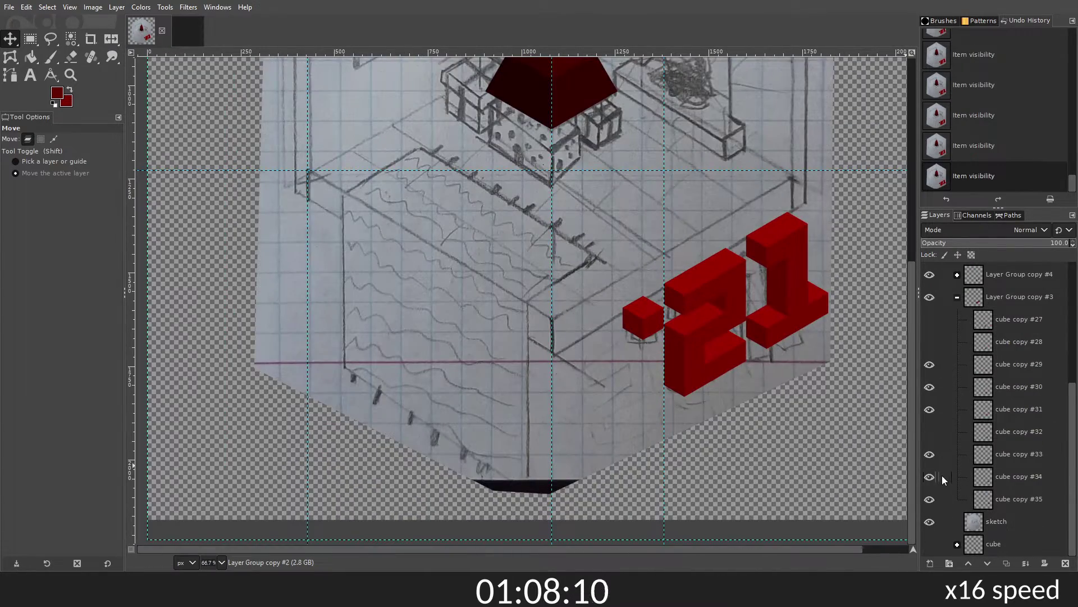
{"action": "left_click", "coordinate": [957, 296]}
{"action": "scroll", "coordinate": [705, 308], "scroll_direction": "up", "scroll_amount": 4}
{"action": "scroll", "coordinate": [705, 308], "scroll_direction": "down", "scroll_amount": 4}
{"action": "left_click", "coordinate": [1019, 408]}
{"action": "left_click", "coordinate": [929, 521]}
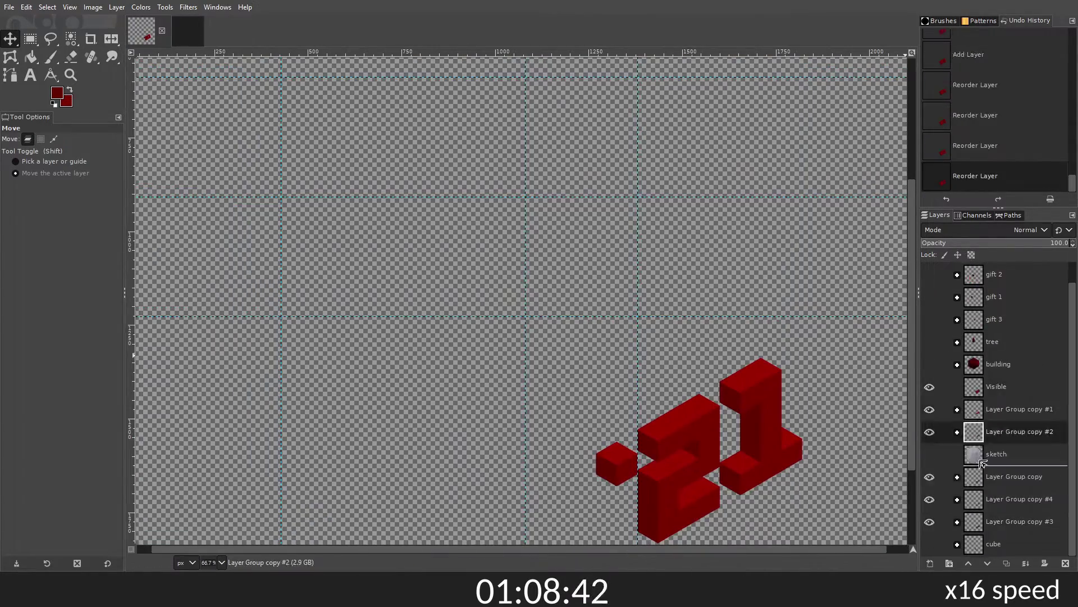
Step: Move the sketch beneath the Visible layer and brush red over the shape's jagged edge
{"action": "left_click_drag", "start_coordinate": [982, 464], "coordinate": [983, 397]}
{"action": "left_click", "coordinate": [930, 409]}
{"action": "left_click", "coordinate": [1005, 386]}
{"action": "key", "text": "p"}
{"action": "scroll", "coordinate": [660, 320], "scroll_direction": "up", "scroll_amount": 10}
{"action": "left_click_drag", "start_coordinate": [505, 225], "coordinate": [660, 321]}
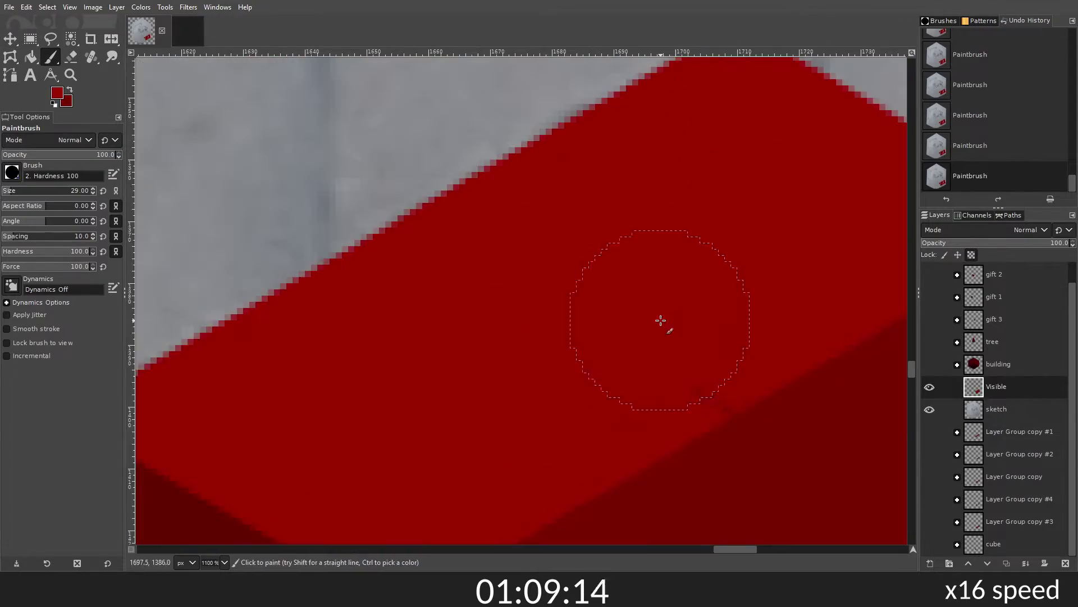
{"action": "scroll", "coordinate": [660, 320], "scroll_direction": "down", "scroll_amount": 5}
{"action": "scroll", "coordinate": [660, 320], "scroll_direction": "down", "scroll_amount": 4}
{"action": "left_click", "coordinate": [930, 364]}
Step: Collapse the carpet group, rectangle-select the '21 column, and nudge it down-left
{"action": "left_click", "coordinate": [998, 269]}
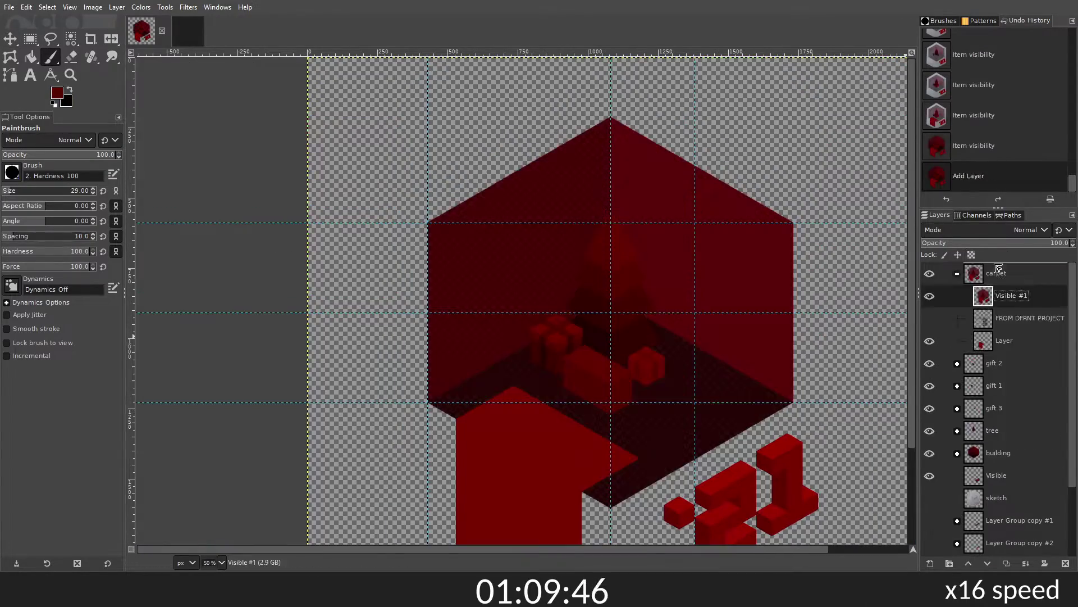
{"action": "left_click", "coordinate": [957, 273]}
{"action": "key", "text": "r"}
{"action": "key", "text": "1"}
{"action": "left_click_drag", "start_coordinate": [510, 382], "coordinate": [617, 445]}
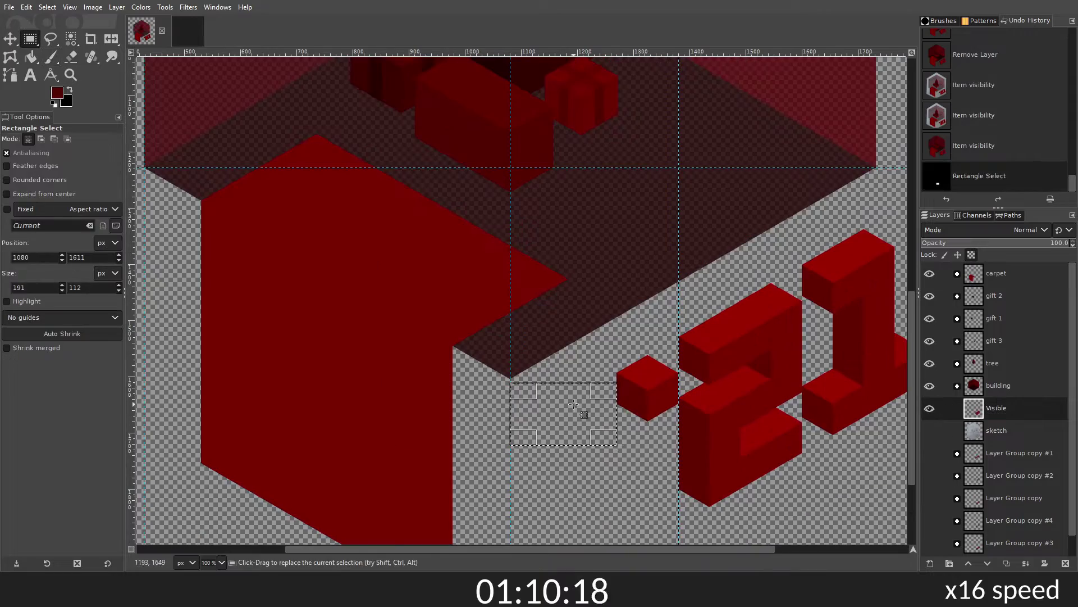
{"action": "scroll", "coordinate": [573, 403], "scroll_direction": "down", "scroll_amount": 1}
{"action": "mouse_move", "coordinate": [754, 265]}
{"action": "left_mouse_down"}
{"action": "mouse_move", "coordinate": [787, 406]}
{"action": "mouse_move", "coordinate": [578, 386]}
{"action": "left_mouse_up"}
{"action": "scroll", "coordinate": [535, 444], "scroll_direction": "up", "scroll_amount": 3}
{"action": "key", "text": "m"}
{"action": "key", "text": "shift+ctrl+j"}
Step: Copy the combined scene, then with Layer Group copy #2 shown, into the dark-background image
{"action": "left_click_drag", "start_coordinate": [996, 408], "coordinate": [678, 301]}
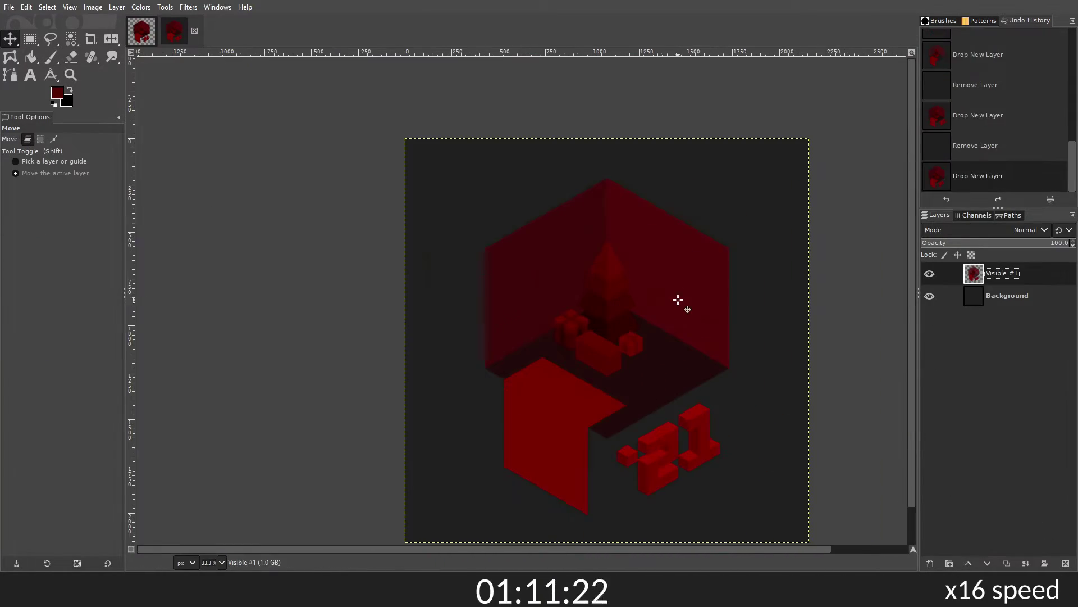
{"action": "left_click", "coordinate": [141, 31]}
{"action": "left_click", "coordinate": [929, 454]}
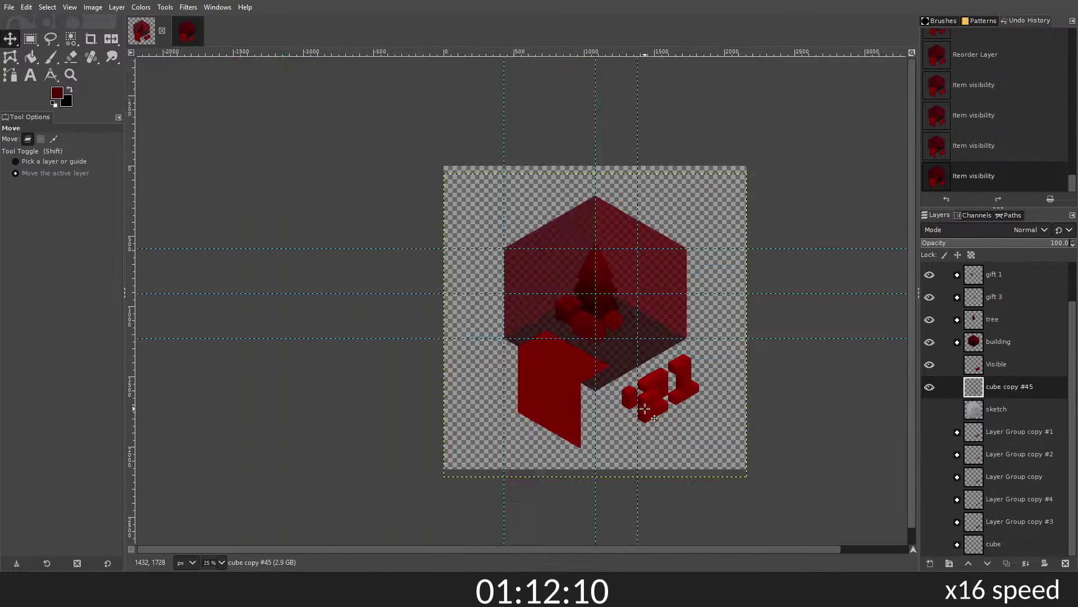
{"action": "left_click_drag", "start_coordinate": [996, 364], "coordinate": [674, 294]}
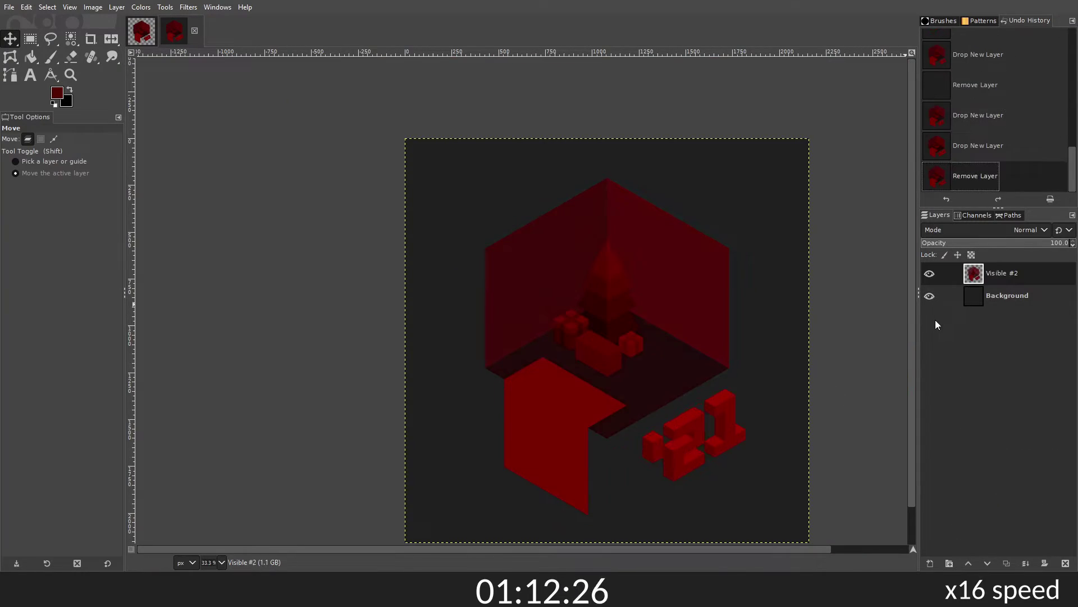
{"action": "left_click", "coordinate": [141, 31]}
Step: Shift the '21 blocks into position and move the lone cube next to the 2
{"action": "key", "text": "r"}
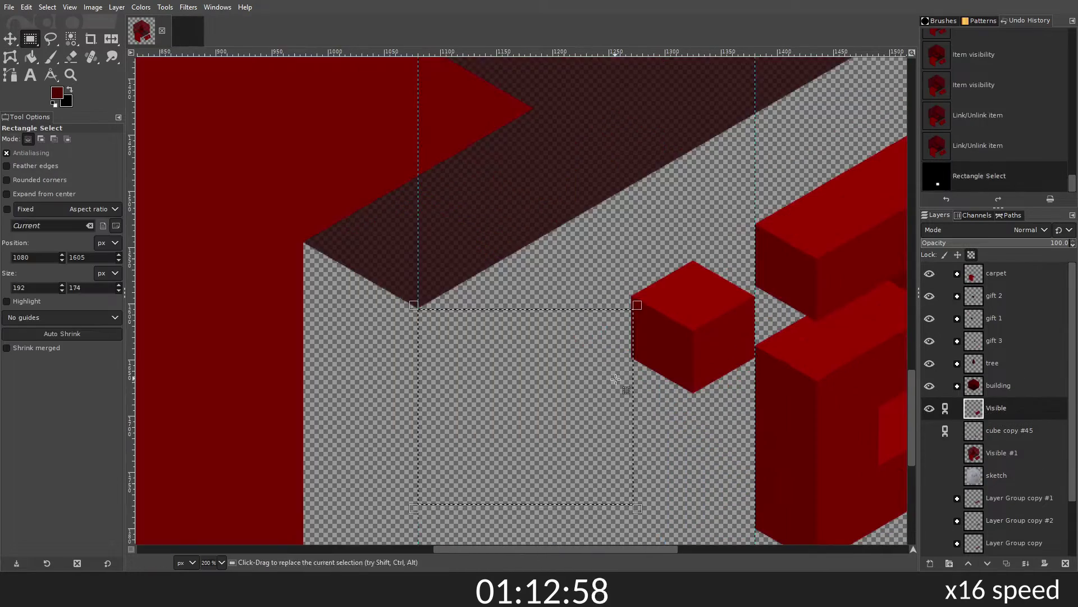
{"action": "left_click_drag", "start_coordinate": [627, 164], "coordinate": [786, 310]}
{"action": "key", "text": "m"}
{"action": "left_click_drag", "start_coordinate": [540, 427], "coordinate": [517, 433]}
{"action": "scroll", "coordinate": [722, 397], "scroll_direction": "up", "scroll_amount": 3}
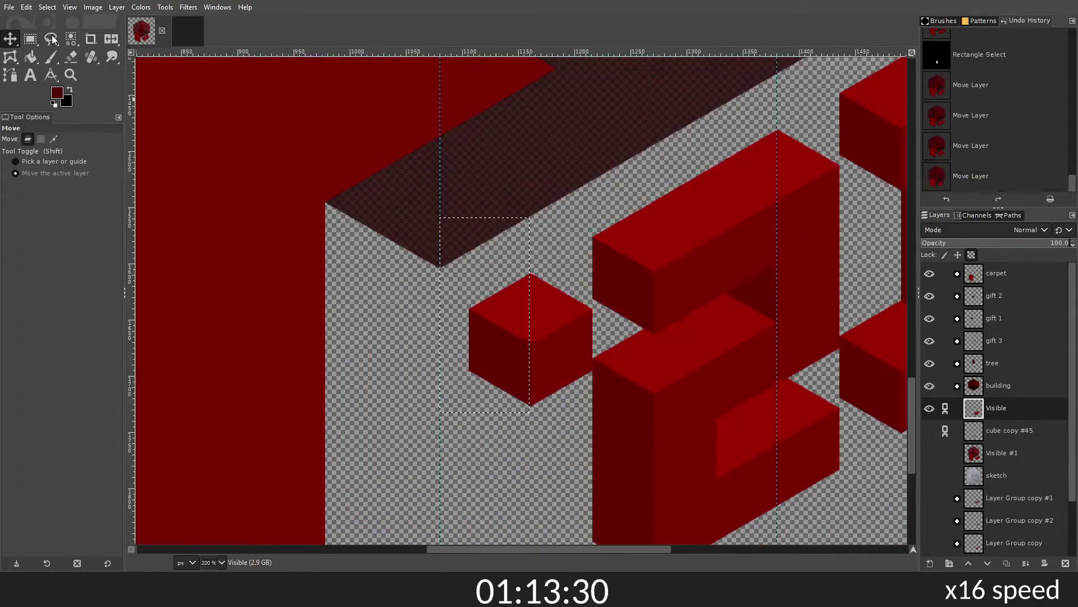
{"action": "left_click_drag", "start_coordinate": [565, 392], "coordinate": [588, 396]}
Step: Preview the scene on the dark background, undo the latest drop, and save isom_xmas_tree.xcf
{"action": "key", "text": "r"}
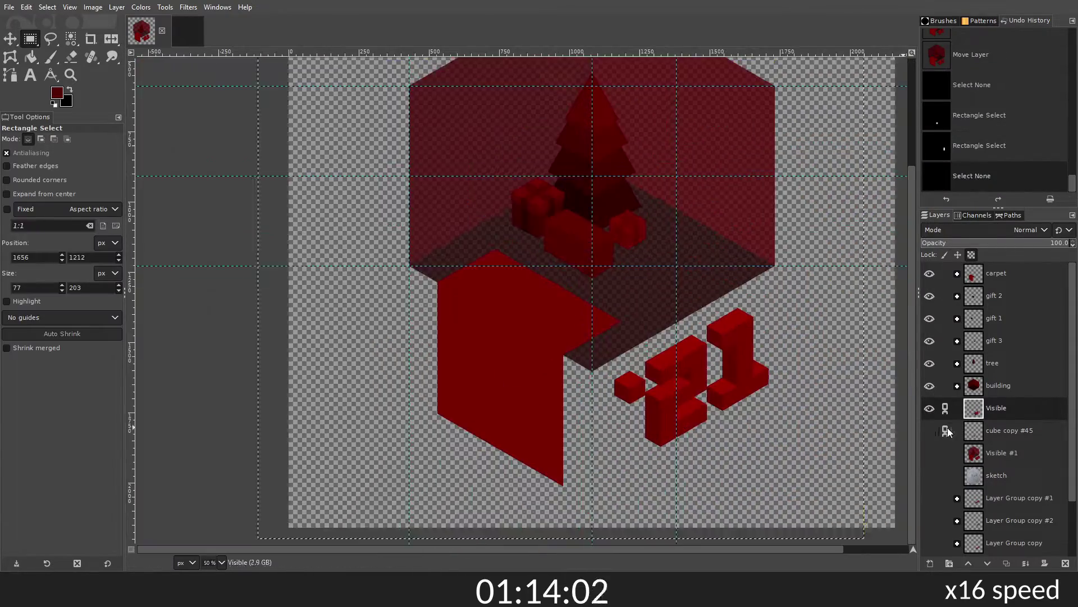
{"action": "left_click_drag", "start_coordinate": [996, 408], "coordinate": [470, 265]}
{"action": "left_click", "coordinate": [141, 31]}
{"action": "key", "text": "m"}
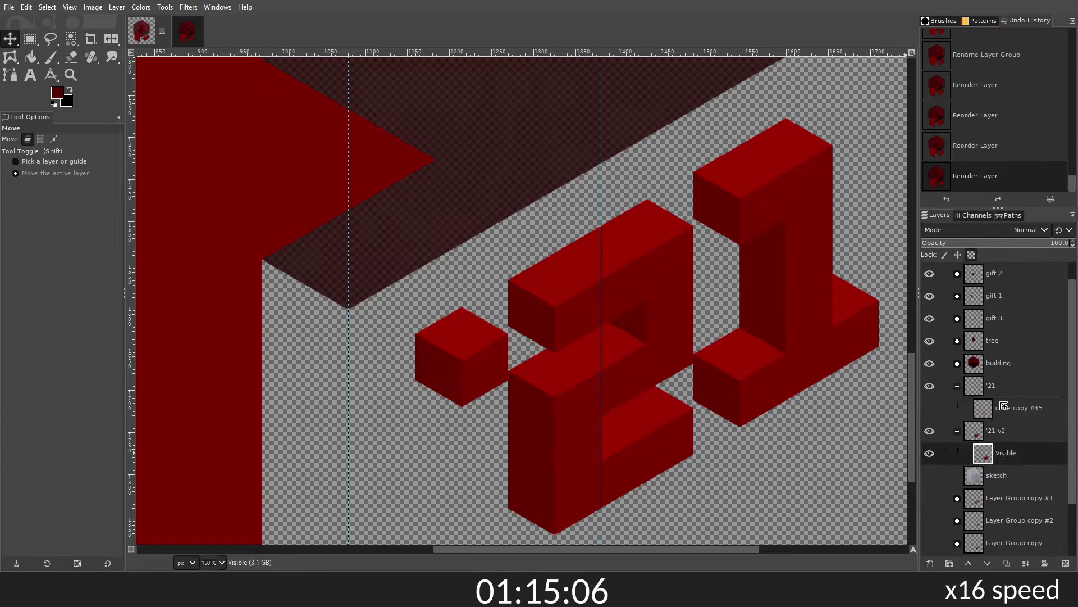
{"action": "left_click", "coordinate": [930, 407]}
{"action": "left_click_drag", "start_coordinate": [1018, 438], "coordinate": [562, 337]}
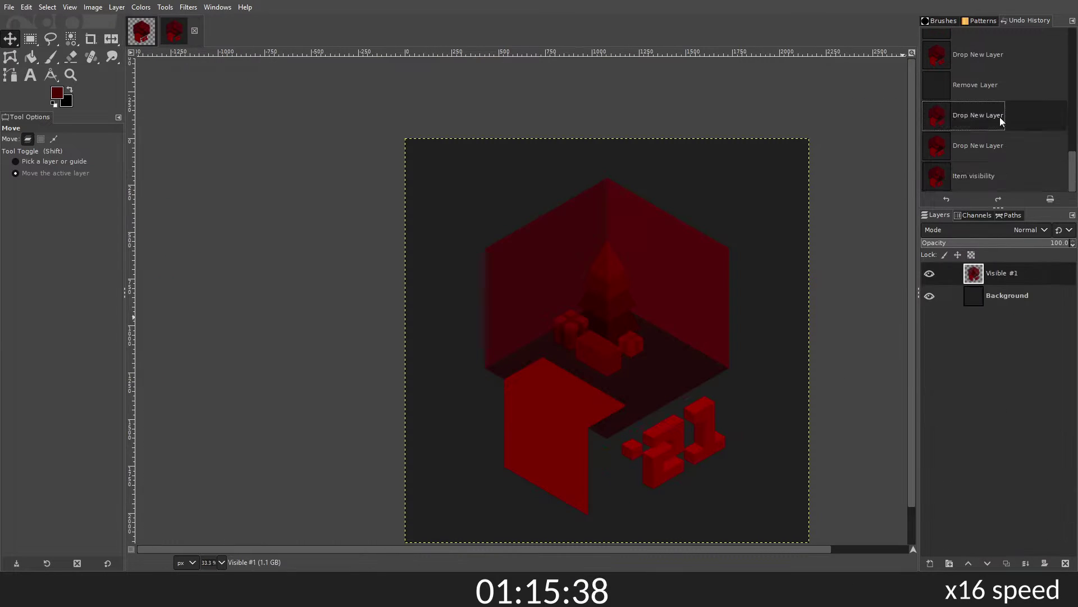
{"action": "left_click", "coordinate": [980, 115]}
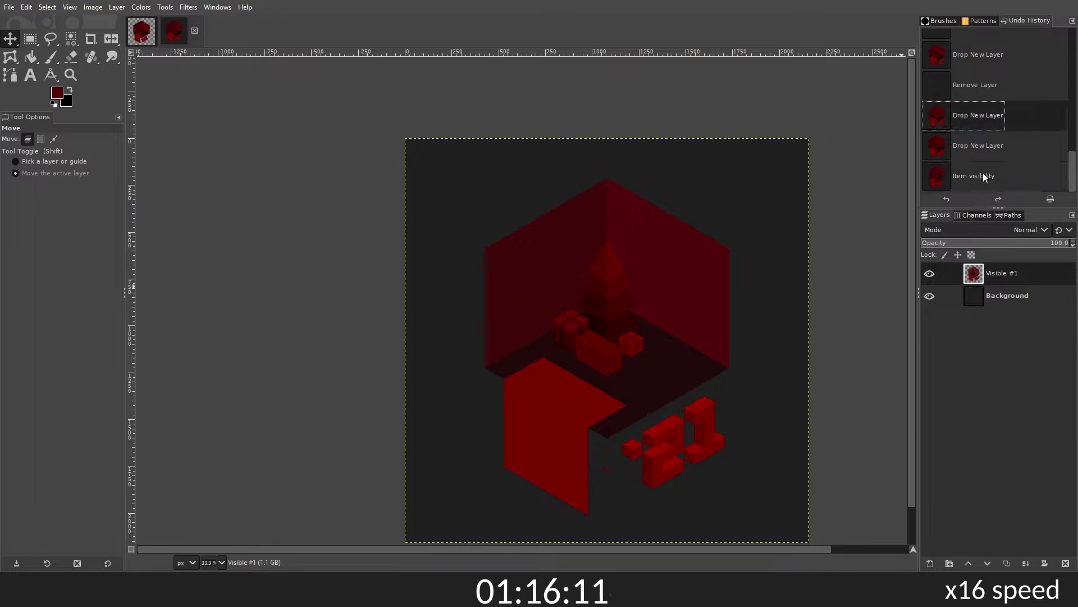
{"action": "left_click", "coordinate": [140, 31]}
{"action": "key", "text": "ctrl+s"}
{"action": "scroll", "coordinate": [830, 403], "scroll_direction": "down", "scroll_amount": 1}
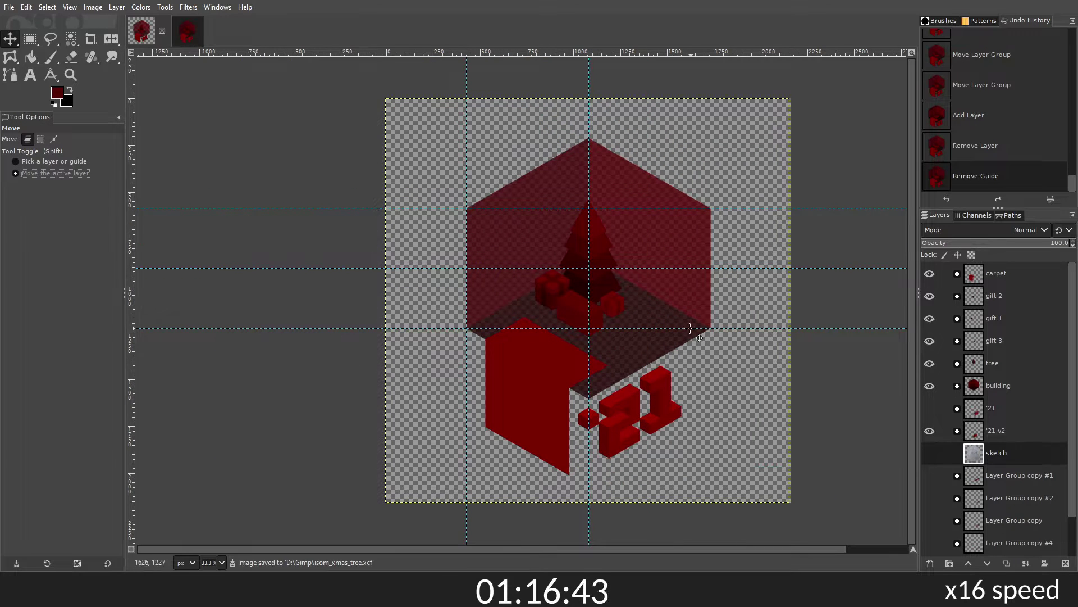
Step: Show the sketch, save, and move the star onto the tree top scaled to 80×80
{"action": "scroll", "coordinate": [691, 329], "scroll_direction": "up", "scroll_amount": 1}
{"action": "left_click", "coordinate": [930, 453]}
{"action": "key", "text": "ctrl+s"}
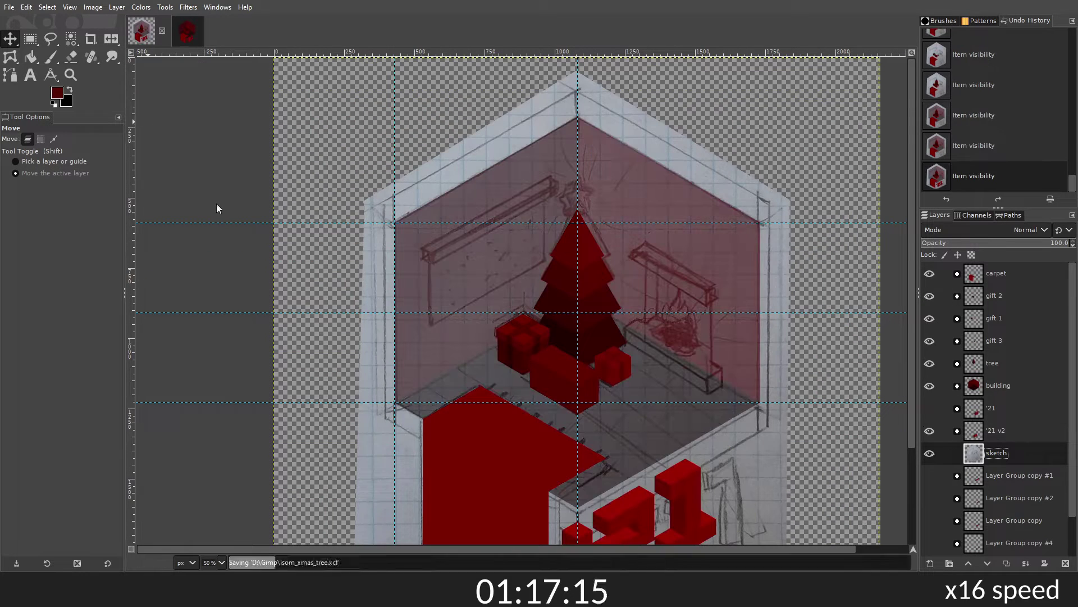
{"action": "left_click", "coordinate": [930, 520]}
{"action": "left_click_drag", "start_coordinate": [566, 313], "coordinate": [518, 168]}
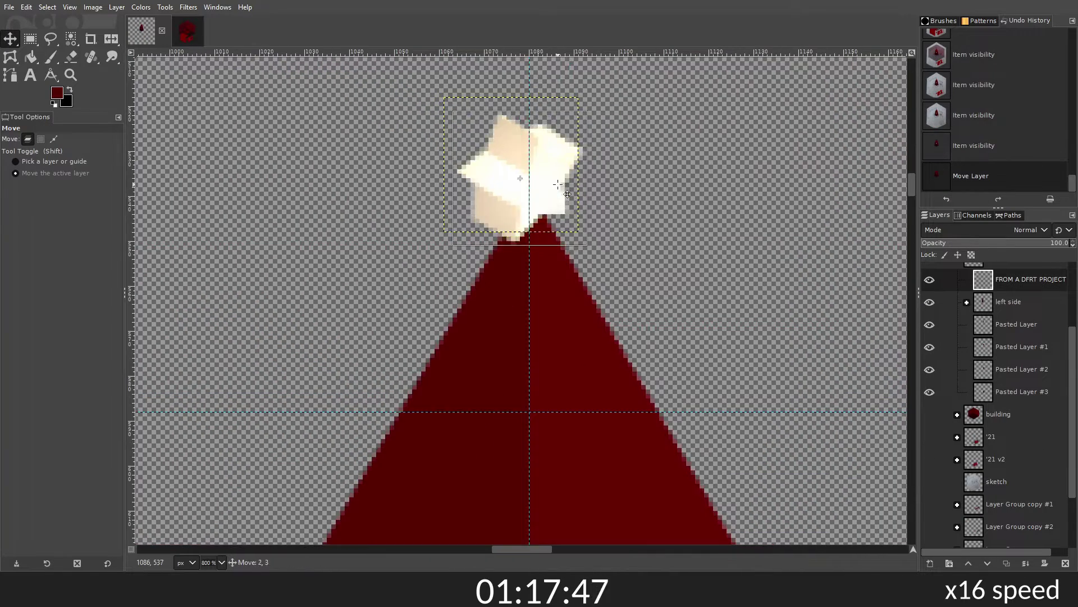
{"action": "key", "text": "shift+s"}
{"action": "key", "text": "Return"}
{"action": "left_click_drag", "start_coordinate": [618, 270], "coordinate": [586, 240]}
{"action": "key", "text": "m"}
Step: Copy the tree group into the dark-background image, then revert to an earlier undo state
{"action": "scroll", "coordinate": [597, 250], "scroll_direction": "up", "scroll_amount": 3}
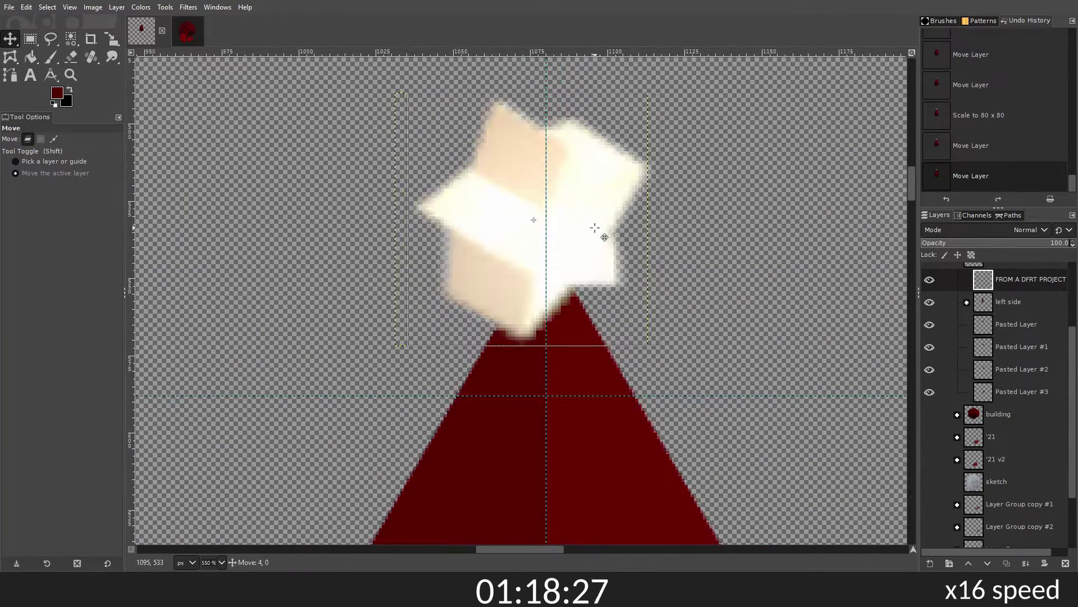
{"action": "scroll", "coordinate": [590, 234], "scroll_direction": "down", "scroll_amount": 4}
{"action": "left_click", "coordinate": [993, 363]}
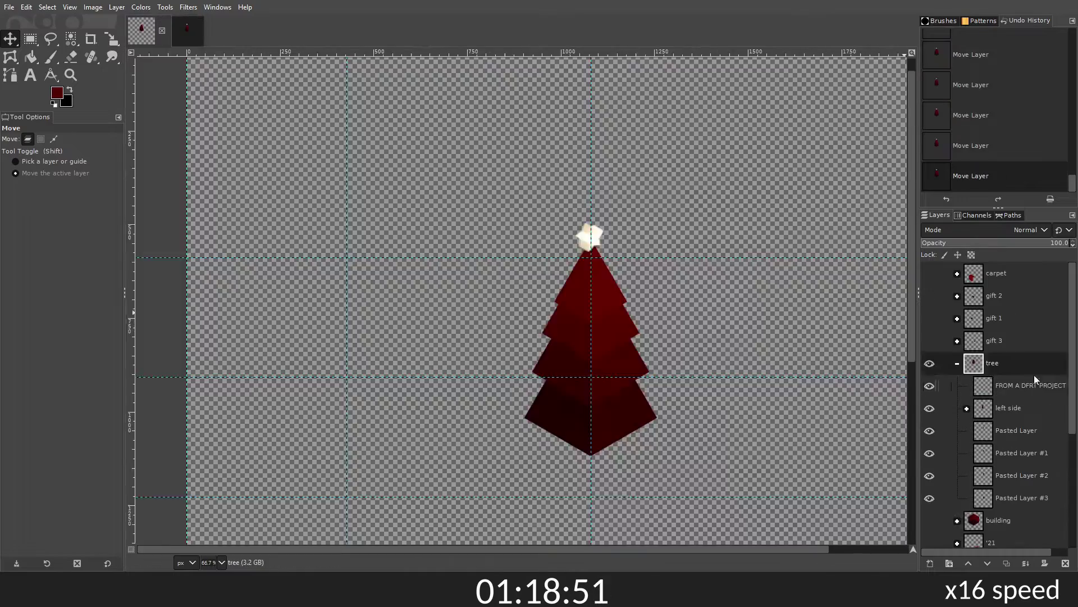
{"action": "left_click_drag", "start_coordinate": [1034, 375], "coordinate": [1009, 274]}
{"action": "left_click", "coordinate": [976, 145]}
Step: Add a new layer above the star and free-select a star-shaped outline
{"action": "left_click", "coordinate": [930, 564]}
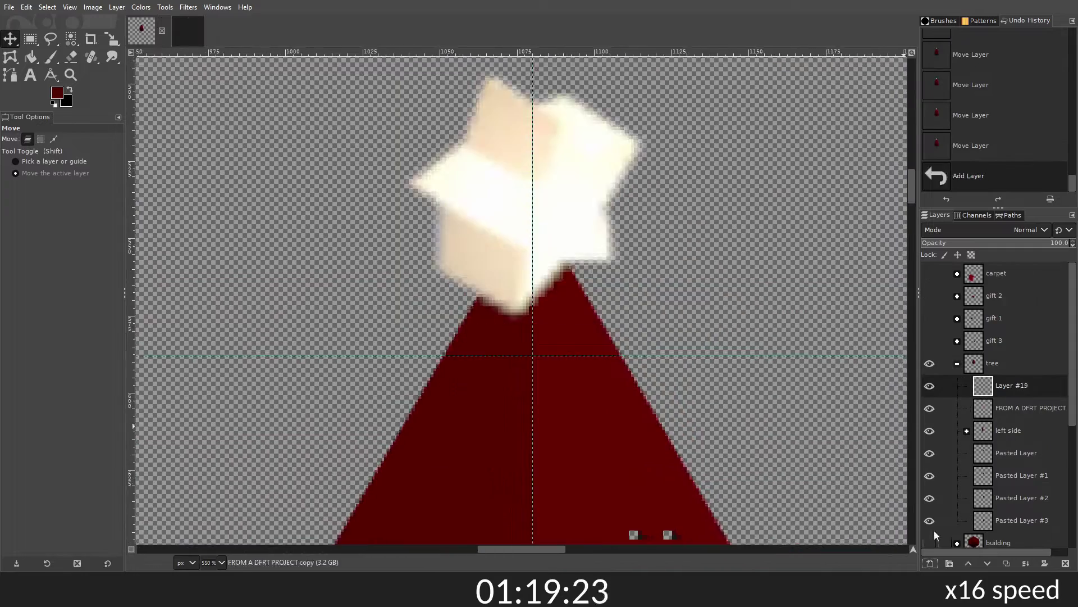
{"action": "key", "text": "f"}
{"action": "scroll", "coordinate": [571, 248], "scroll_direction": "up", "scroll_amount": 5}
{"action": "left_click", "coordinate": [488, 509]}
{"action": "left_click", "coordinate": [579, 392]}
{"action": "left_click", "coordinate": [673, 394]}
{"action": "scroll", "coordinate": [672, 393], "scroll_direction": "down", "scroll_amount": 5}
{"action": "key", "text": "Return"}
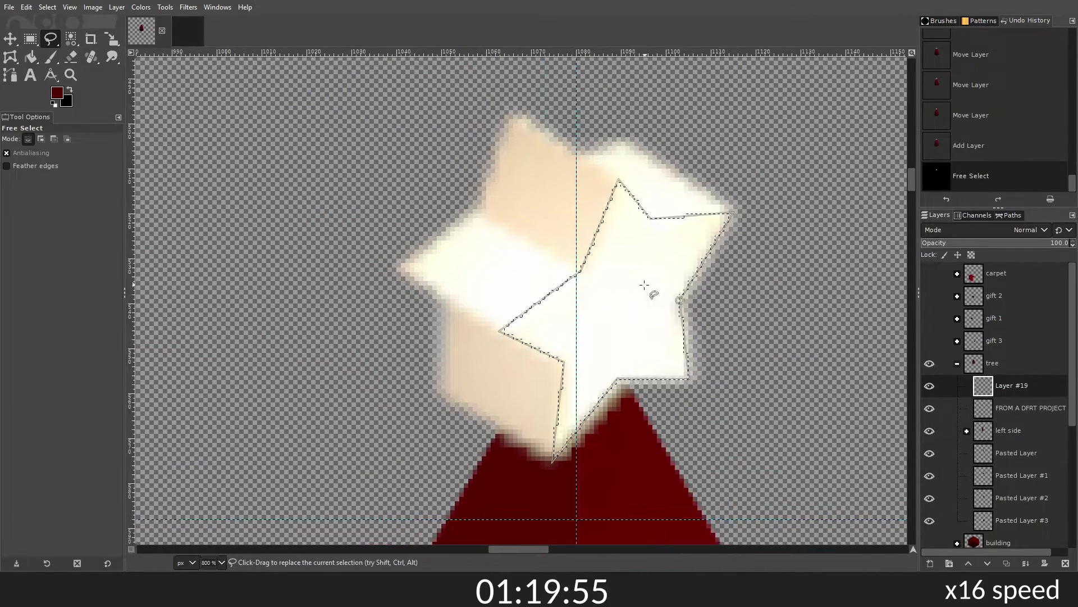
Step: Fill the star outline with dark red and clear the selection
{"action": "scroll", "coordinate": [645, 284], "scroll_direction": "up", "scroll_amount": 5}
{"action": "scroll", "coordinate": [656, 251], "scroll_direction": "down", "scroll_amount": 3}
{"action": "scroll", "coordinate": [656, 251], "scroll_direction": "down", "scroll_amount": 2}
{"action": "scroll", "coordinate": [563, 281], "scroll_direction": "up", "scroll_amount": 3}
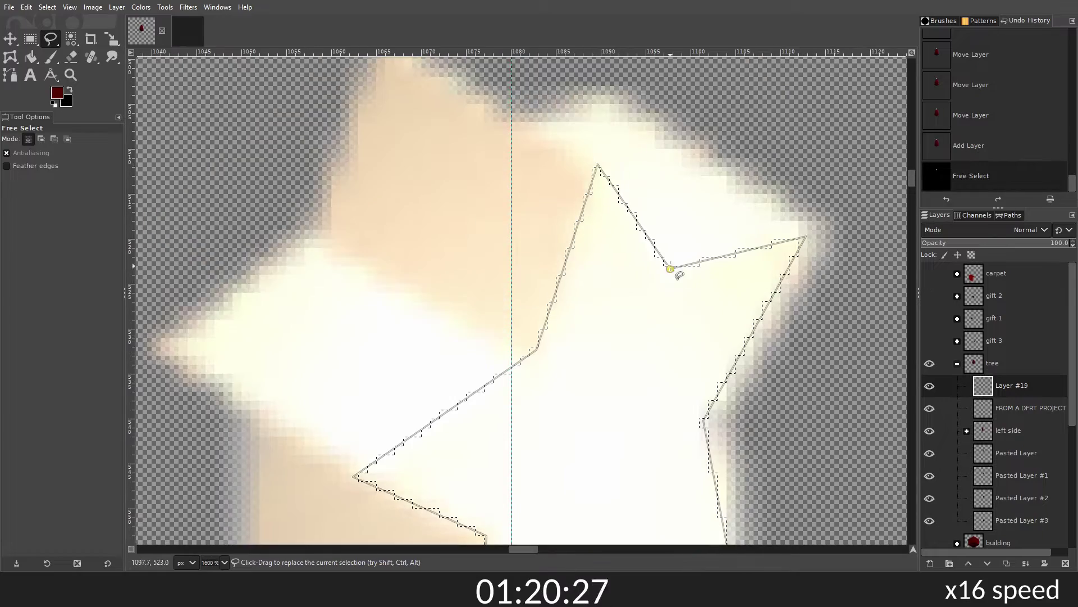
{"action": "scroll", "coordinate": [633, 385], "scroll_direction": "down", "scroll_amount": 1}
{"action": "scroll", "coordinate": [738, 159], "scroll_direction": "right", "scroll_amount": 1}
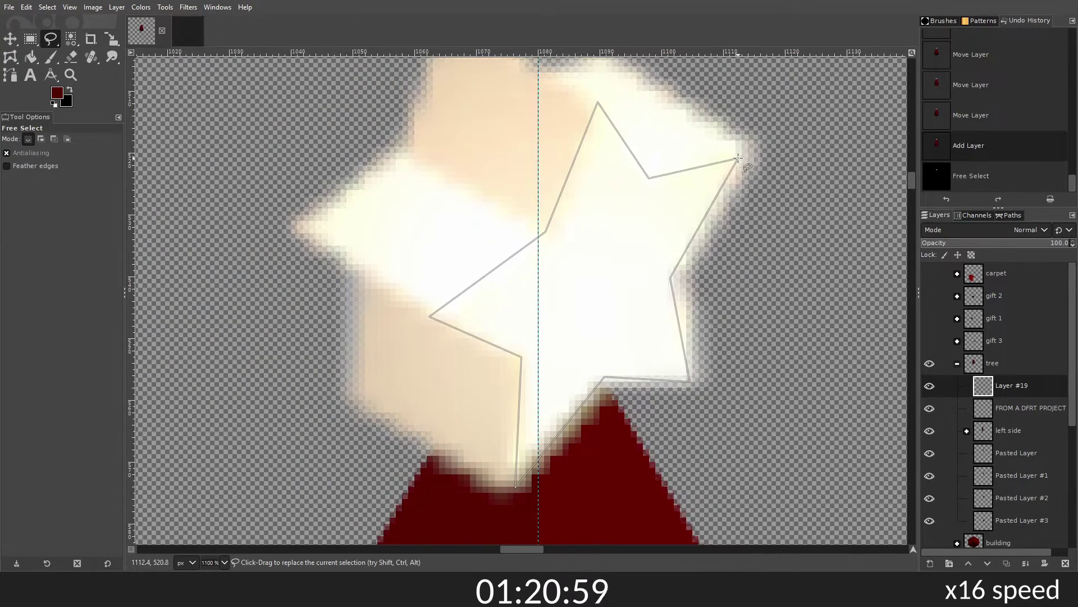
{"action": "left_click_drag", "start_coordinate": [56, 93], "coordinate": [562, 281]}
{"action": "scroll", "coordinate": [562, 281], "scroll_direction": "down", "scroll_amount": 5}
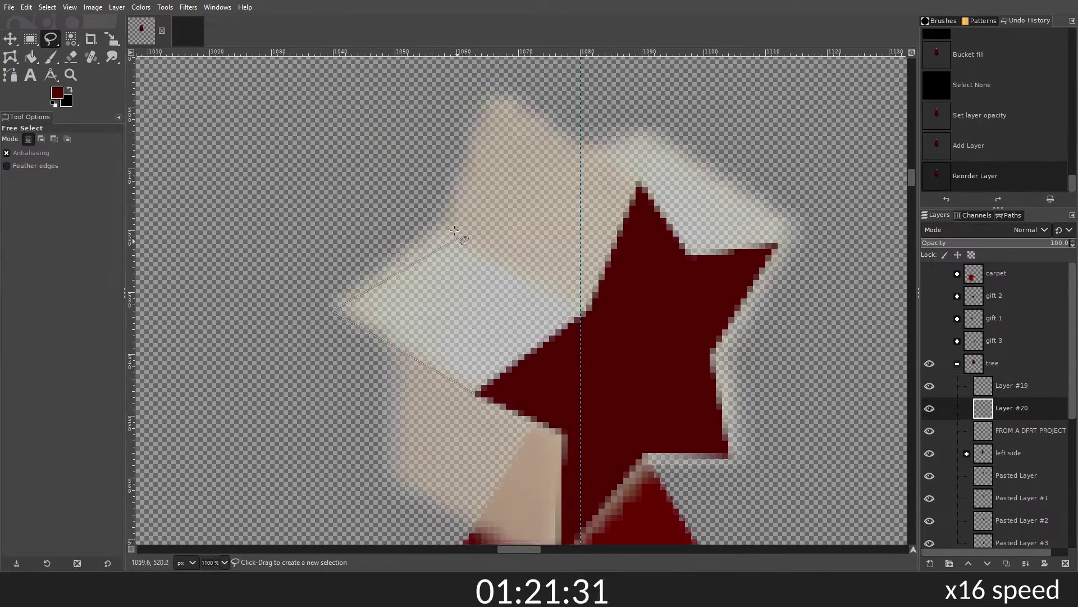
{"action": "key", "text": "shift+ctrl+a"}
Step: Trace one face of the star and fill it with black
{"action": "scroll", "coordinate": [516, 287], "scroll_direction": "up", "scroll_amount": 3}
{"action": "scroll", "coordinate": [515, 288], "scroll_direction": "down", "scroll_amount": 3}
{"action": "scroll", "coordinate": [556, 281], "scroll_direction": "up", "scroll_amount": 5}
{"action": "left_click", "coordinate": [451, 357]}
{"action": "left_click", "coordinate": [305, 273]}
{"action": "left_click", "coordinate": [417, 209]}
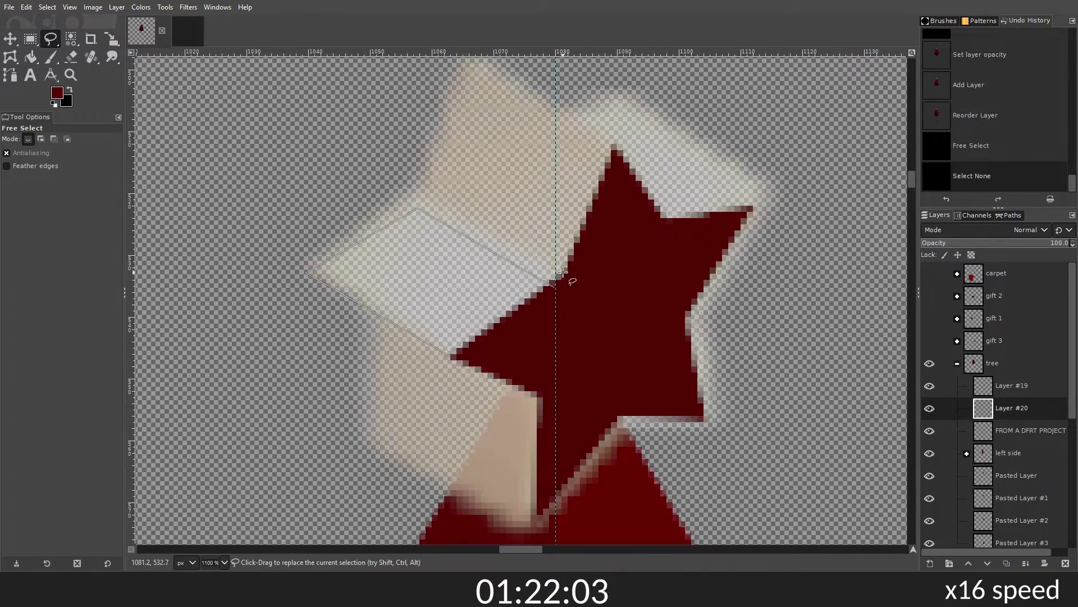
{"action": "left_click", "coordinate": [451, 358]}
{"action": "key", "text": "Return"}
{"action": "key", "text": "shift+b"}
{"action": "left_click", "coordinate": [388, 270]}
{"action": "key", "text": "shift+ctrl+a"}
{"action": "left_click", "coordinate": [1066, 563]}
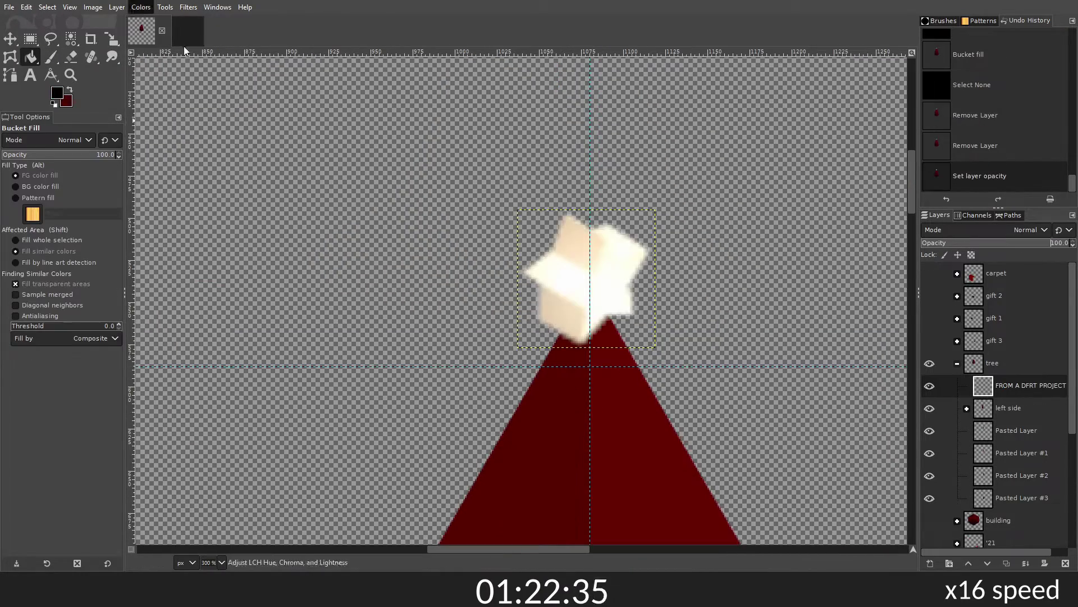
{"action": "scroll", "coordinate": [562, 281], "scroll_direction": "down", "scroll_amount": 3}
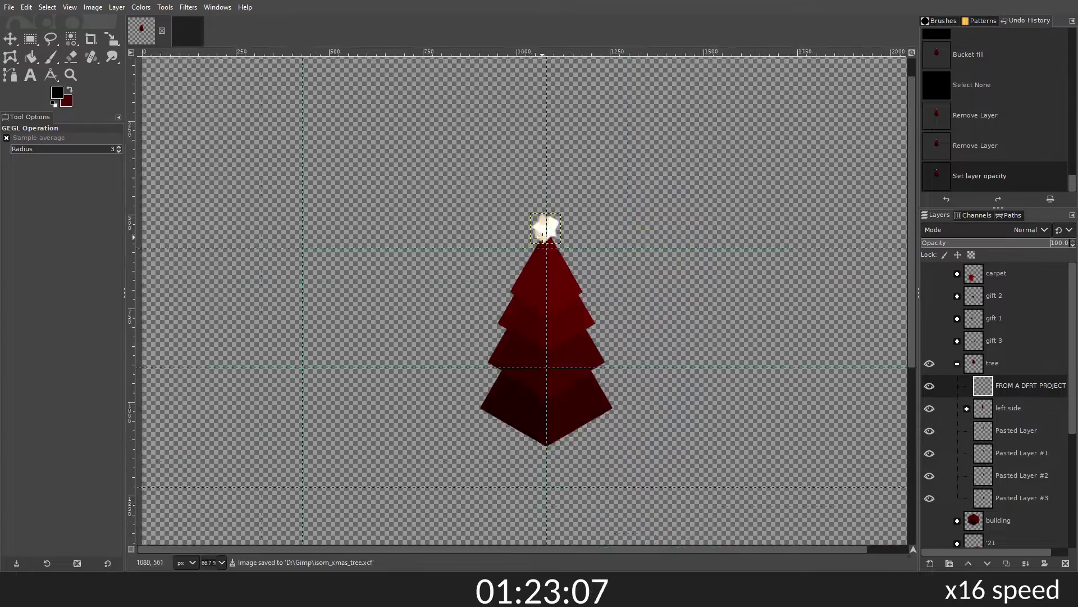
{"action": "scroll", "coordinate": [561, 281], "scroll_direction": "down", "scroll_amount": 2}
Step: Collapse the tree group, save the project, then show and expand the building group
{"action": "left_click", "coordinate": [930, 454], "text": "shift"}
{"action": "key", "text": "ctrl+s"}
{"action": "left_click", "coordinate": [930, 386]}
{"action": "left_click", "coordinate": [957, 386]}
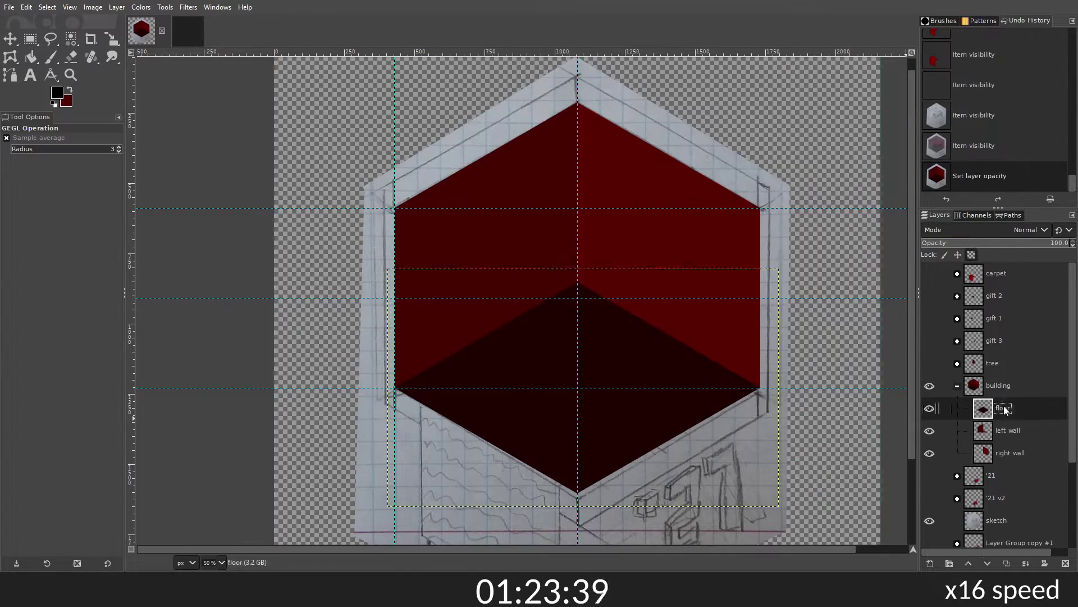
Step: On a new layer, outline the floor's edge strip and fill it red
{"action": "key", "text": "shift+ctrl+n"}
{"action": "key", "text": "f"}
{"action": "scroll", "coordinate": [394, 394], "scroll_direction": "up", "scroll_amount": 3}
{"action": "left_click", "coordinate": [344, 324]}
{"action": "left_click", "coordinate": [587, 467]}
{"action": "scroll", "coordinate": [356, 296], "scroll_direction": "down", "scroll_amount": 2}
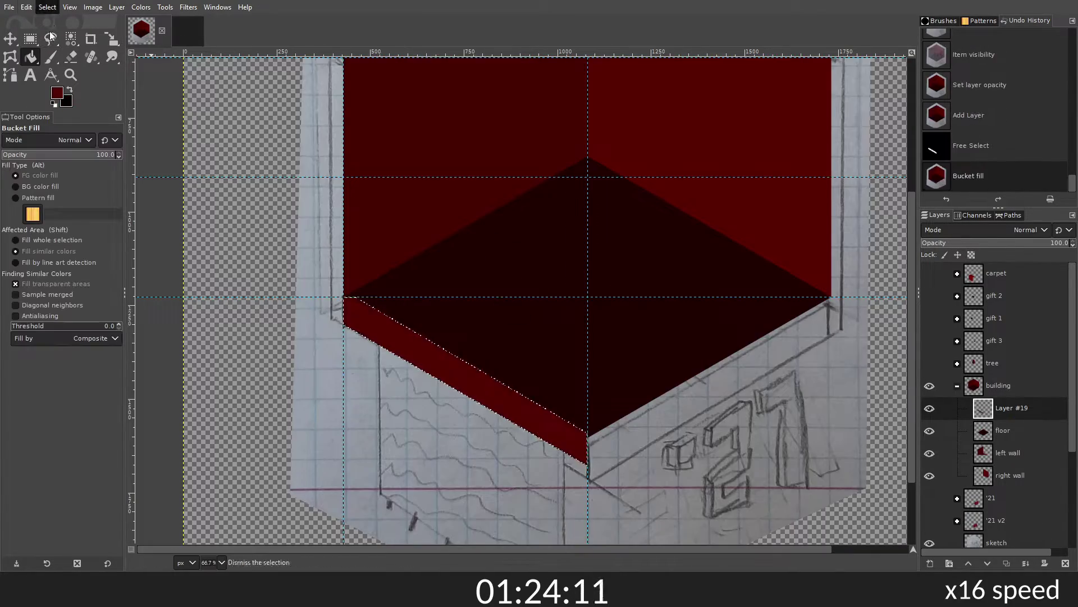
{"action": "key", "text": "shift+ctrl+a"}
{"action": "left_click", "coordinate": [988, 563]}
Step: Add new layers for the left wall's edge strip and its corner piece
{"action": "key", "text": "shift+ctrl+n"}
{"action": "key", "text": "f"}
{"action": "key", "text": "shift+b"}
{"action": "left_click", "coordinate": [388, 281]}
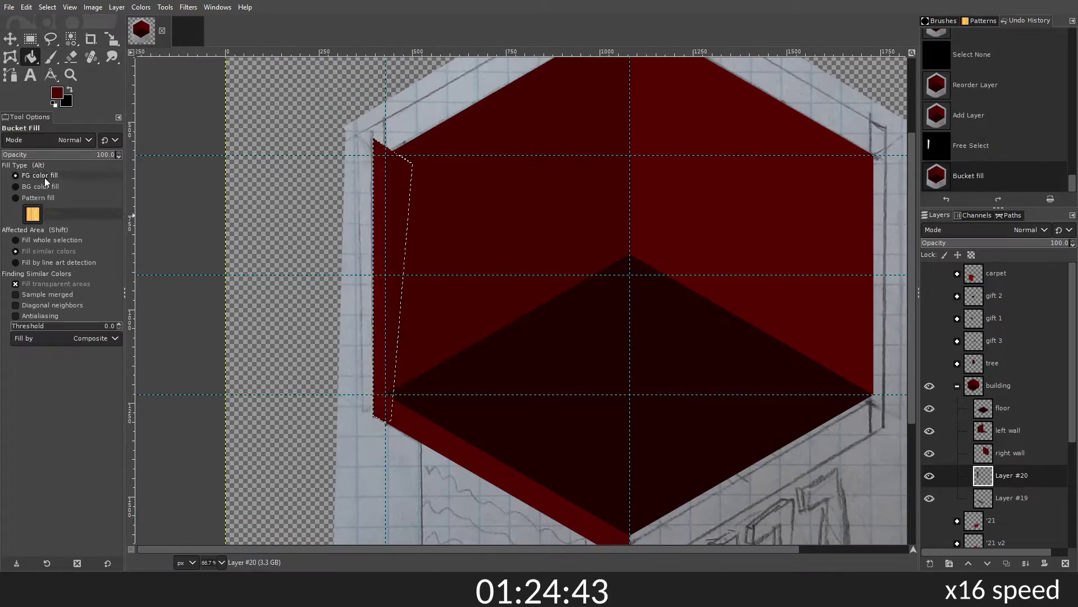
{"action": "left_click", "coordinate": [930, 453]}
{"action": "scroll", "coordinate": [393, 281], "scroll_direction": "up", "scroll_amount": 5}
Step: Outline the strip's missing corner piece and fill it and the remaining gap red
{"action": "key", "text": "p"}
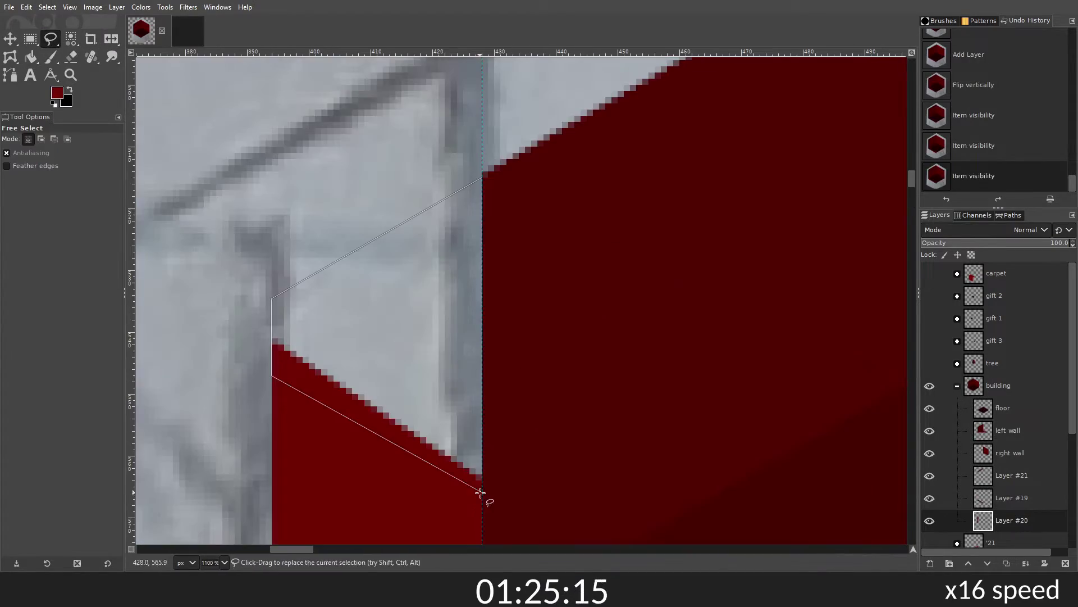
{"action": "left_click_drag", "start_coordinate": [277, 349], "coordinate": [481, 495]}
{"action": "key", "text": "shift+ctrl+a"}
{"action": "key", "text": "shift+ctrl+j"}
{"action": "left_click", "coordinate": [1012, 475]}
{"action": "left_click", "coordinate": [972, 255]}
{"action": "key", "text": "shift+b"}
{"action": "left_click", "coordinate": [464, 364]}
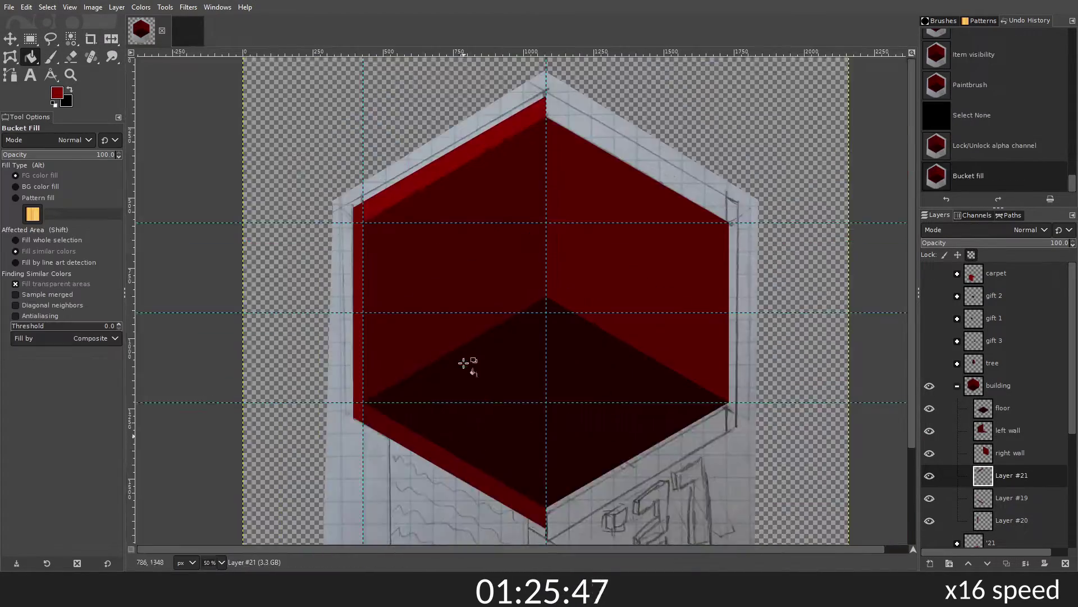
Step: Open the wall layers' options and adjust the selection through the menus
{"action": "right_click", "coordinate": [1001, 459]}
{"action": "left_click", "coordinate": [47, 7]}
{"action": "left_click", "coordinate": [66, 161]}
{"action": "key", "text": "Return"}
{"action": "left_click", "coordinate": [47, 7]}
{"action": "left_click", "coordinate": [66, 161]}
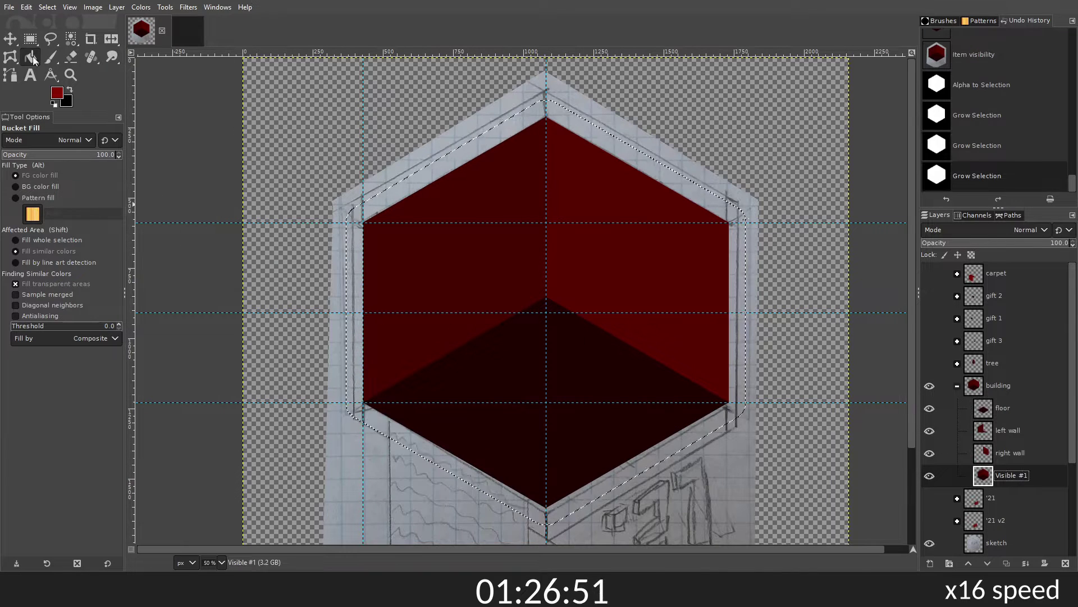
Step: Paint the wall's outer edge and top edge red
{"action": "left_click", "coordinate": [49, 39]}
{"action": "scroll", "coordinate": [561, 337], "scroll_direction": "up", "scroll_amount": 8}
{"action": "left_click", "coordinate": [421, 306]}
{"action": "left_click", "coordinate": [613, 415]}
{"action": "left_click", "coordinate": [55, 56]}
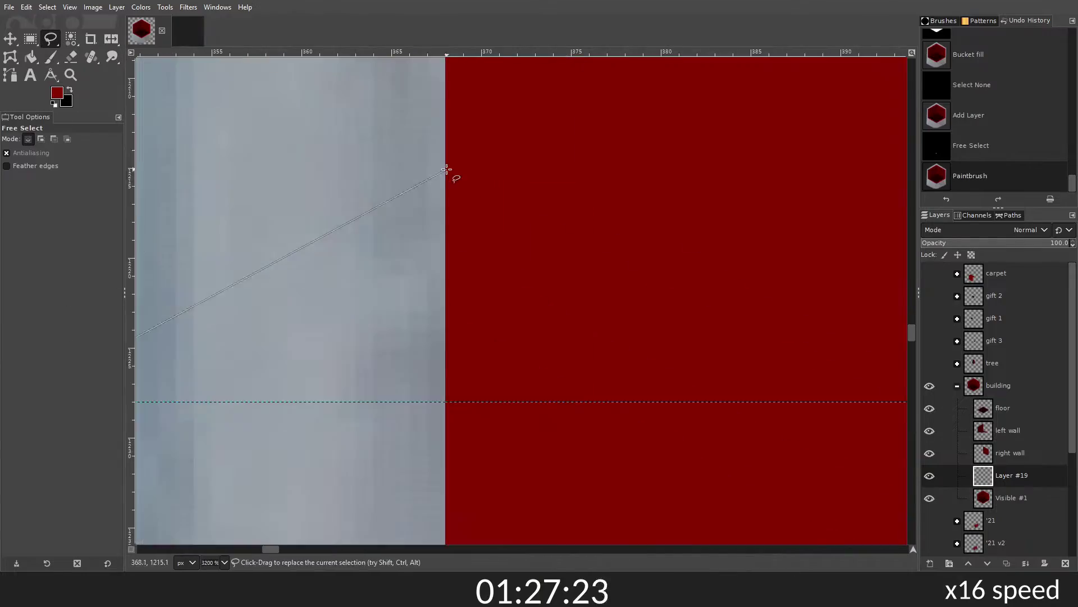
{"action": "left_click_drag", "start_coordinate": [506, 337], "coordinate": [589, 365]}
{"action": "key", "text": "f"}
{"action": "left_click", "coordinate": [413, 245]}
{"action": "key", "text": "p"}
{"action": "left_click_drag", "start_coordinate": [313, 228], "coordinate": [337, 252]}
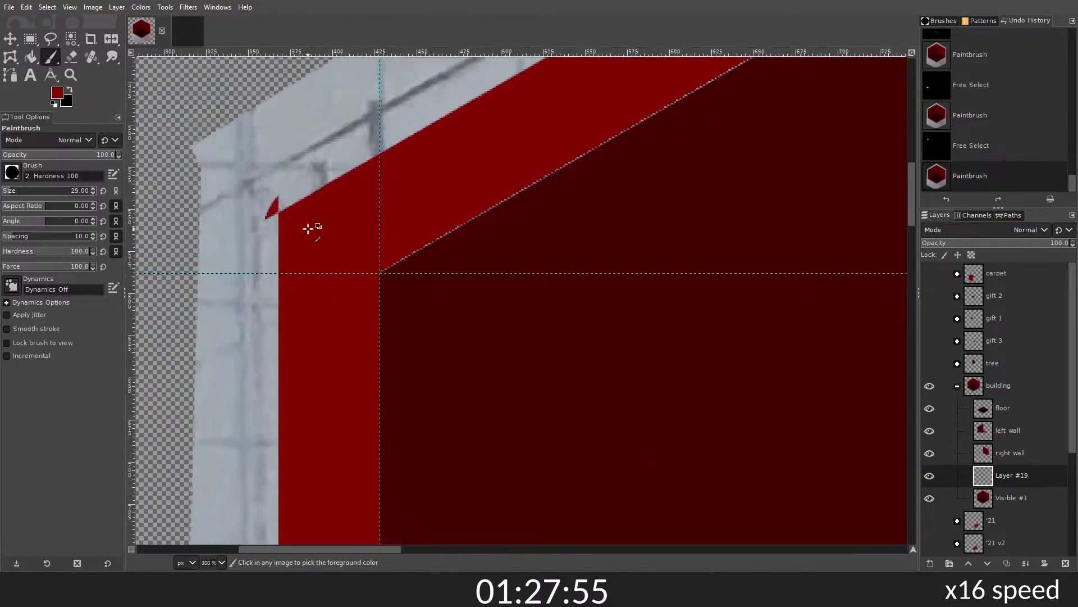
Step: On a new layer, trace another wall strip and fill it red
{"action": "scroll", "coordinate": [505, 281], "scroll_direction": "down", "scroll_amount": 5}
{"action": "key", "text": "shift+ctrl+j"}
{"action": "key", "text": "f"}
{"action": "scroll", "coordinate": [506, 393], "scroll_direction": "up", "scroll_amount": 10}
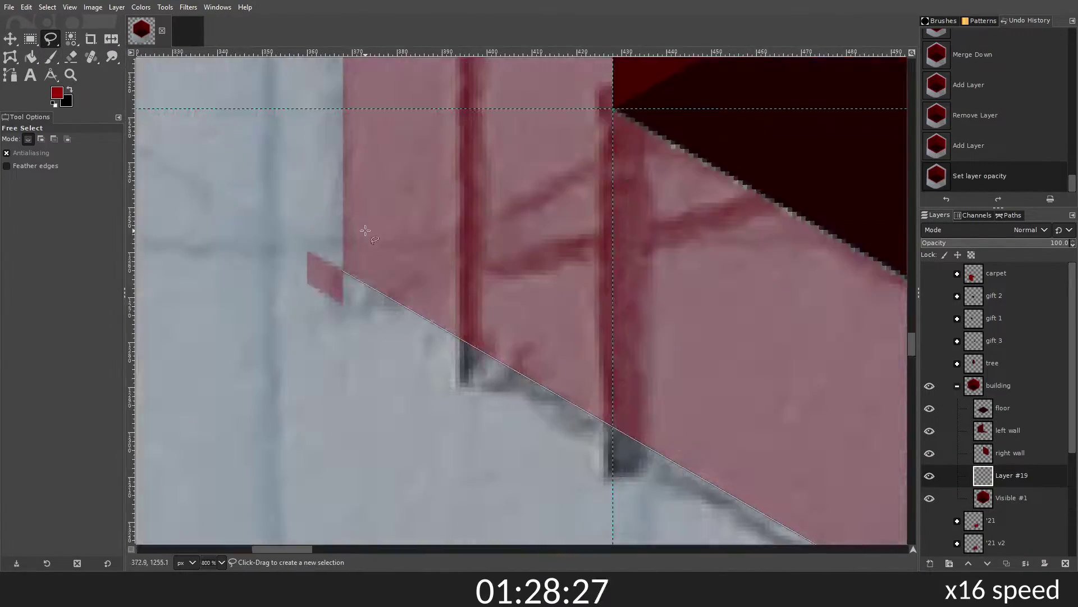
{"action": "key", "text": "shift+b"}
{"action": "left_click", "coordinate": [433, 445]}
{"action": "key", "text": "shift+ctrl+a"}
{"action": "scroll", "coordinate": [506, 337], "scroll_direction": "down", "scroll_amount": 8}
{"action": "left_click", "coordinate": [1012, 498]}
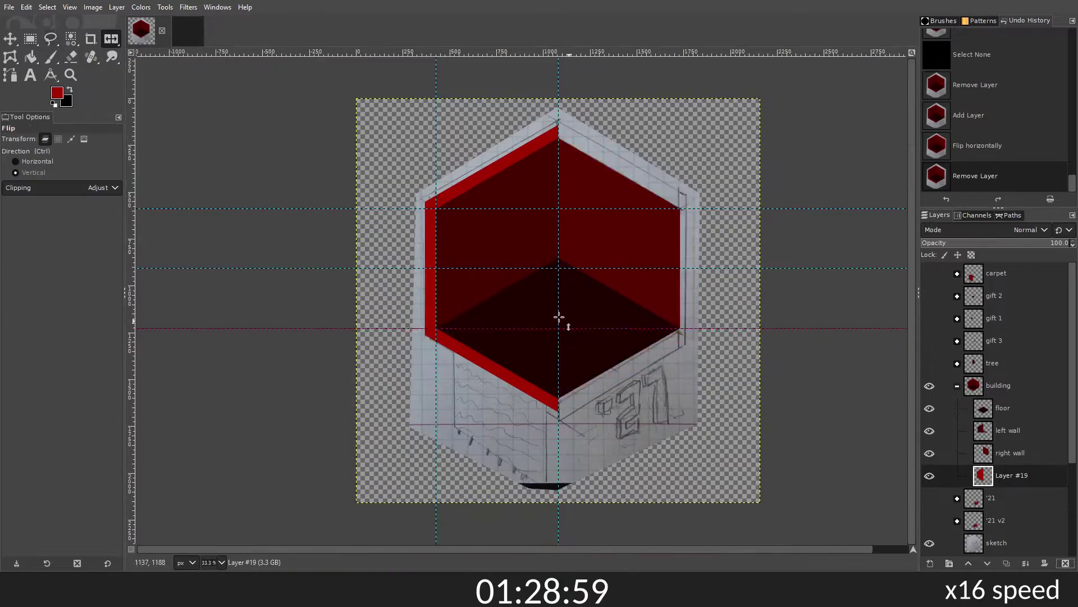
{"action": "scroll", "coordinate": [558, 317], "scroll_direction": "up", "scroll_amount": 5}
{"action": "scroll", "coordinate": [559, 317], "scroll_direction": "down", "scroll_amount": 5}
Step: Outline the left wall's outer strip and paint it red
{"action": "key", "text": "f"}
{"action": "left_click", "coordinate": [429, 402]}
{"action": "scroll", "coordinate": [430, 403], "scroll_direction": "down", "scroll_amount": 3}
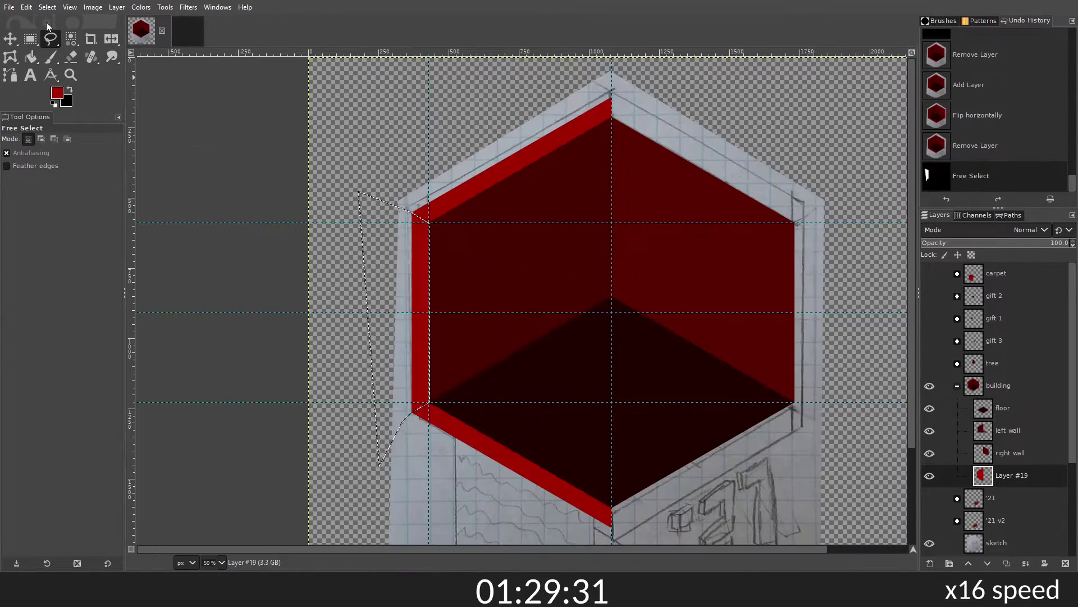
{"action": "scroll", "coordinate": [397, 417], "scroll_direction": "up", "scroll_amount": 2}
{"action": "left_click_drag", "start_coordinate": [513, 270], "coordinate": [443, 365]}
{"action": "key", "text": "shift+ctrl+a"}
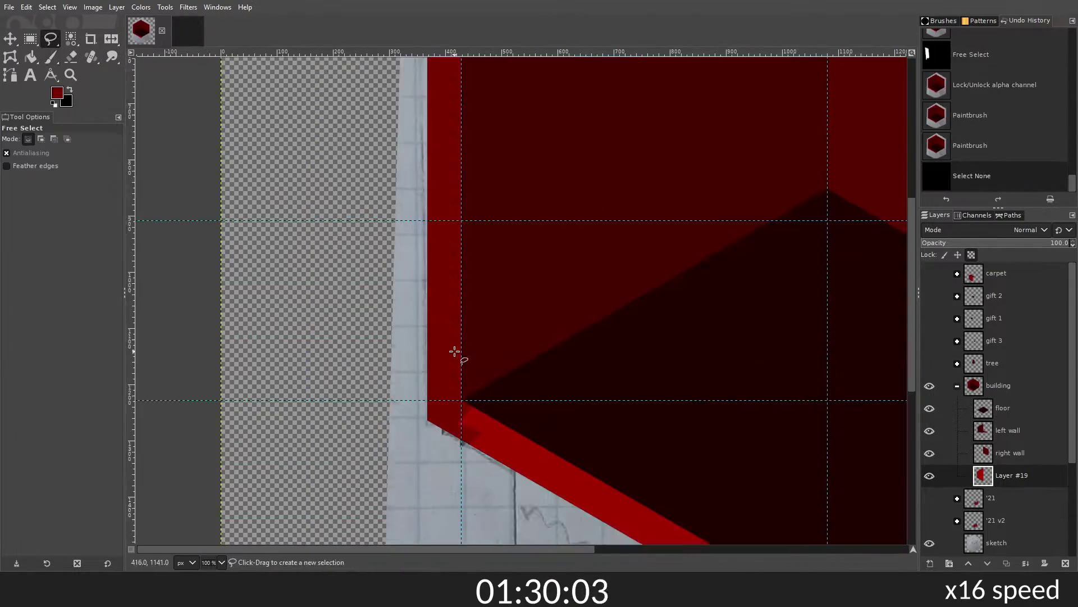
{"action": "key", "text": "f"}
{"action": "left_click", "coordinate": [354, 241]}
{"action": "scroll", "coordinate": [505, 337], "scroll_direction": "down", "scroll_amount": 1}
{"action": "scroll", "coordinate": [555, 294], "scroll_direction": "down", "scroll_amount": 2}
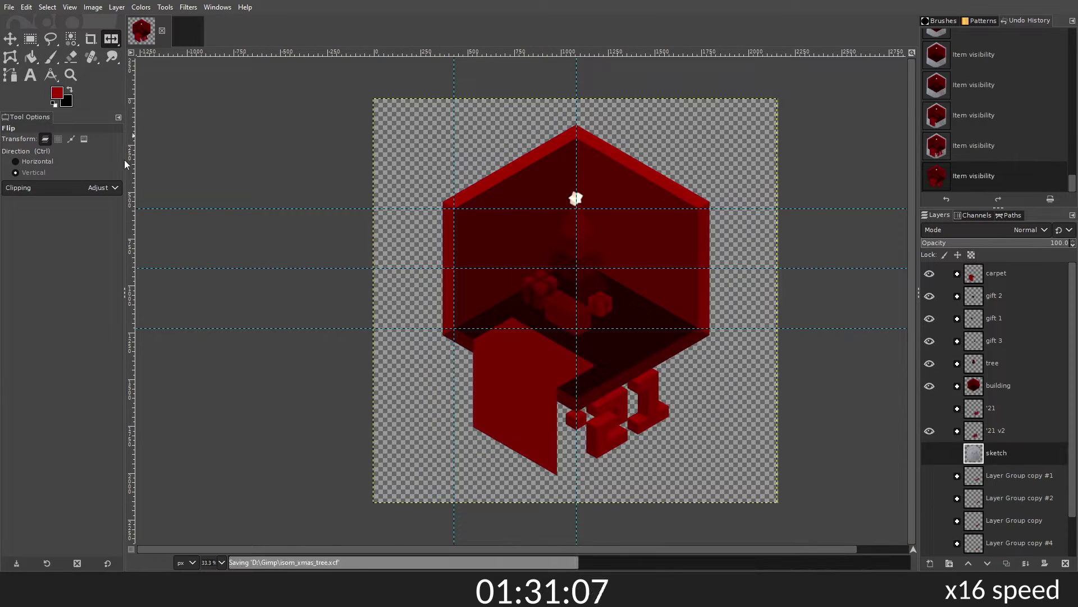
Step: Make a flattened copy of the scene and nudge the blocky 21 lower
{"action": "key", "text": "shift+f"}
{"action": "left_click", "coordinate": [141, 31]}
{"action": "key", "text": "m"}
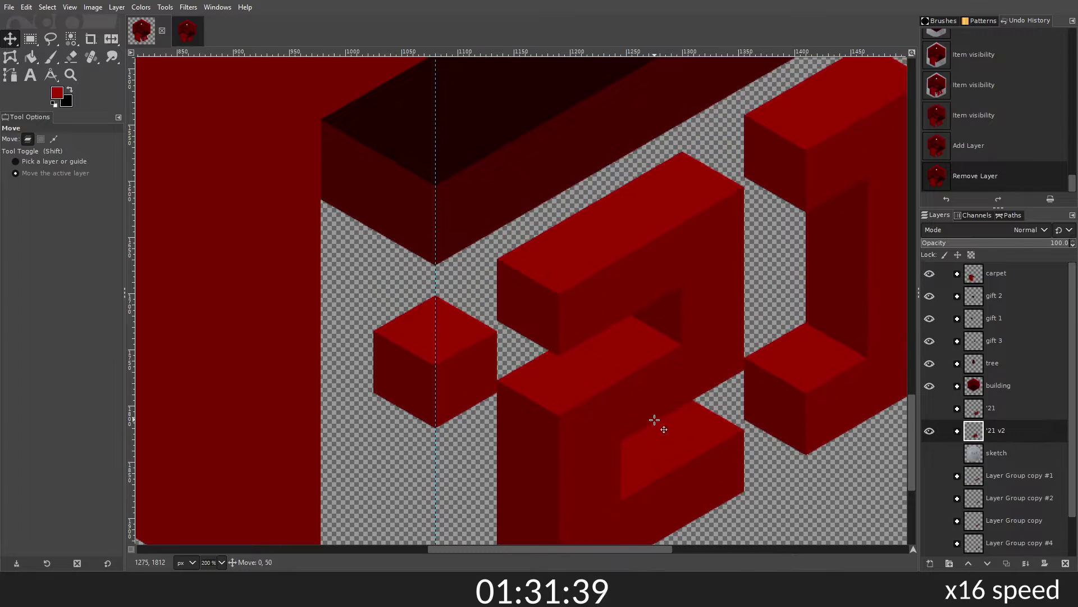
{"action": "left_click_drag", "start_coordinate": [655, 423], "coordinate": [651, 392]}
{"action": "scroll", "coordinate": [652, 392], "scroll_direction": "down", "scroll_amount": 2}
{"action": "scroll", "coordinate": [652, 392], "scroll_direction": "down", "scroll_amount": 2}
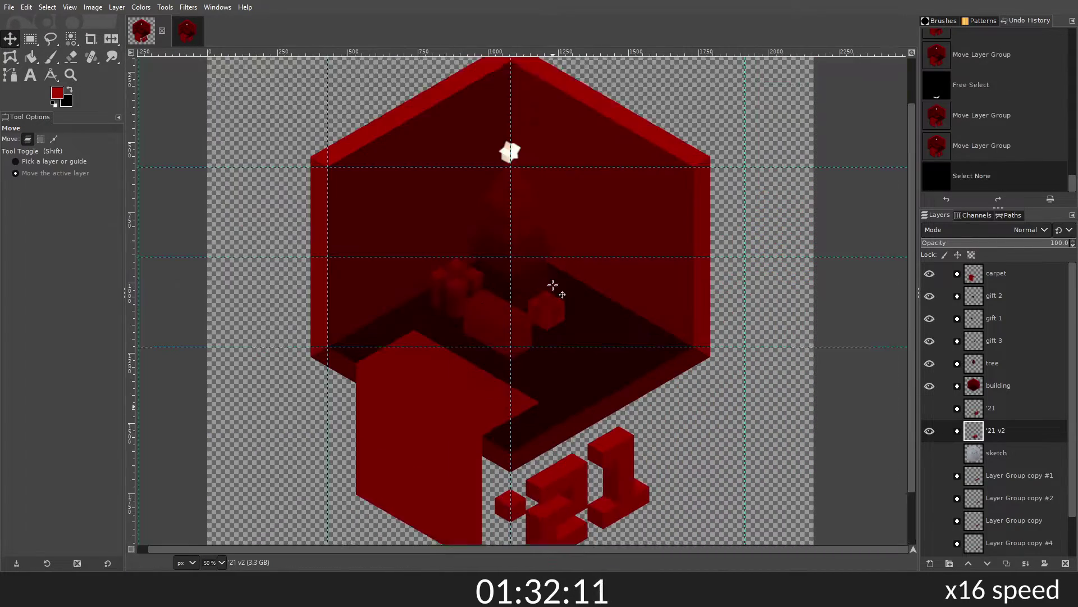
Step: Save the project, compare it with the flattened copy, then close the copy
{"action": "left_click", "coordinate": [996, 453]}
{"action": "key", "text": "ctrl+s"}
{"action": "left_click", "coordinate": [187, 31]}
{"action": "left_click", "coordinate": [141, 31]}
{"action": "left_click", "coordinate": [173, 31]}
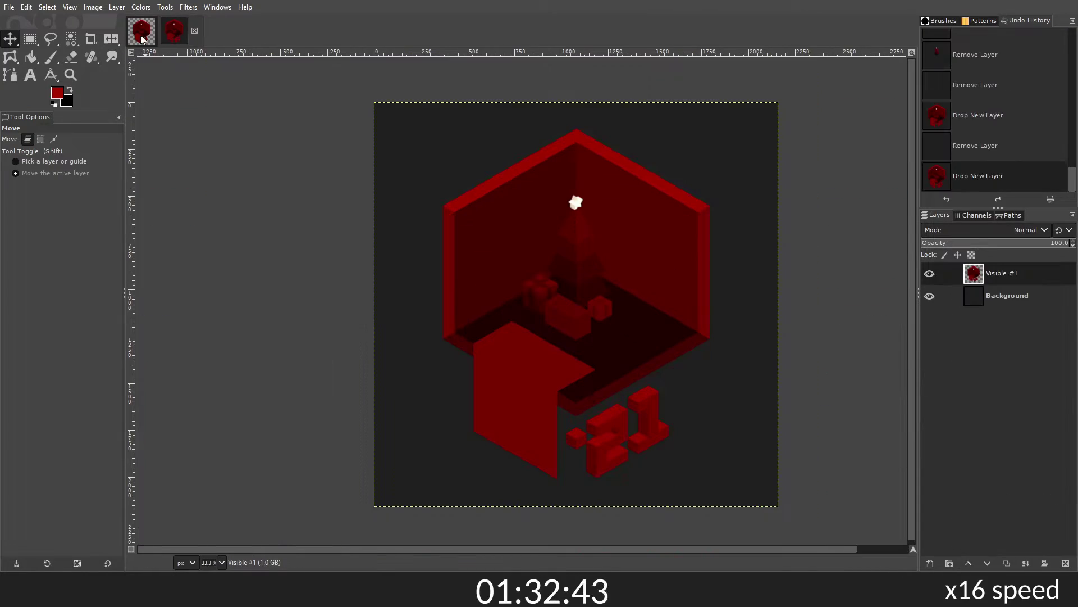
{"action": "left_click", "coordinate": [141, 39]}
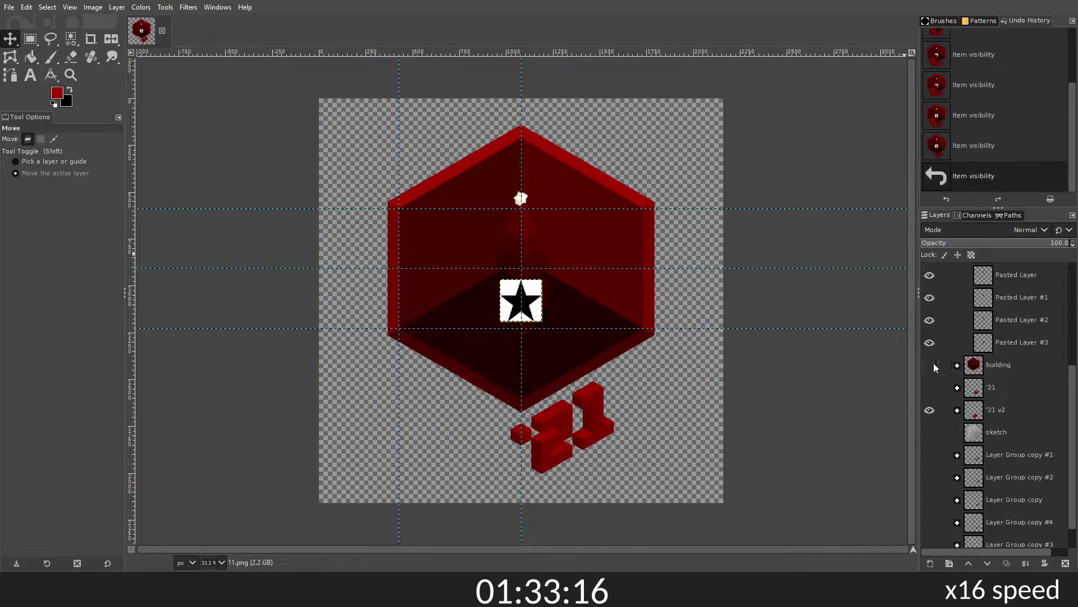
Step: Outline one arm of the black star image with Free Select
{"action": "scroll", "coordinate": [369, 245], "scroll_direction": "up", "scroll_amount": 4}
{"action": "key", "text": "f"}
{"action": "key", "text": "p"}
{"action": "left_click_drag", "start_coordinate": [292, 242], "coordinate": [313, 264]}
{"action": "key", "text": "ctrl+shift+a"}
{"action": "scroll", "coordinate": [549, 252], "scroll_direction": "up", "scroll_amount": 2}
{"action": "key", "text": "f"}
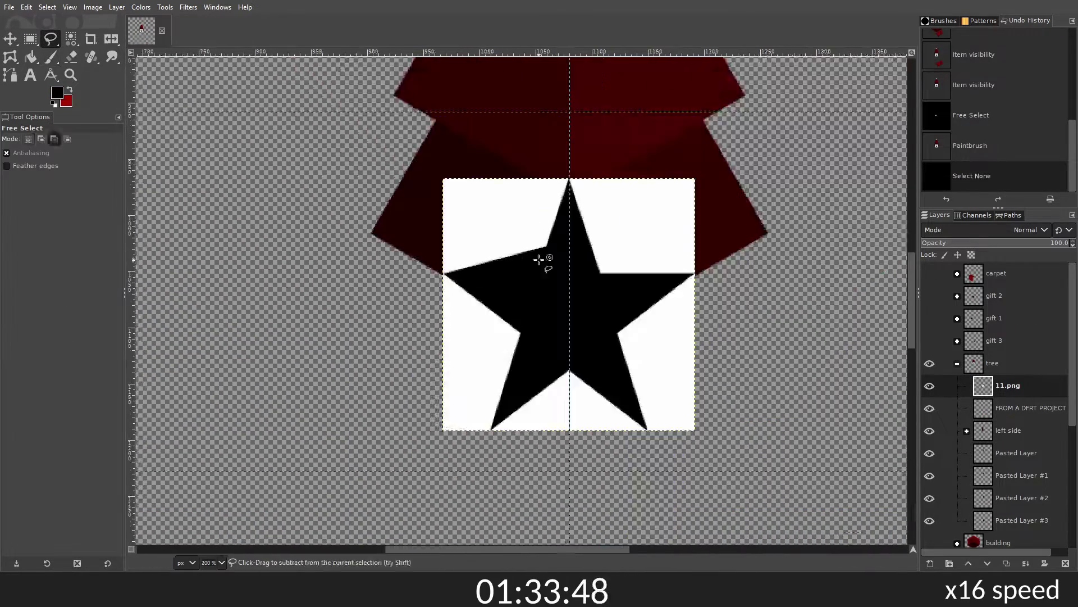
Step: Copy and paste the star arm as a layer, try rotating it, then discard it
{"action": "key", "text": "ctrl+x"}
{"action": "key", "text": "ctrl+z"}
{"action": "key", "text": "ctrl+c"}
{"action": "key", "text": "ctrl+v"}
{"action": "key", "text": "ctrl+shift+n"}
{"action": "key", "text": "shift+r"}
{"action": "left_click", "coordinate": [611, 353]}
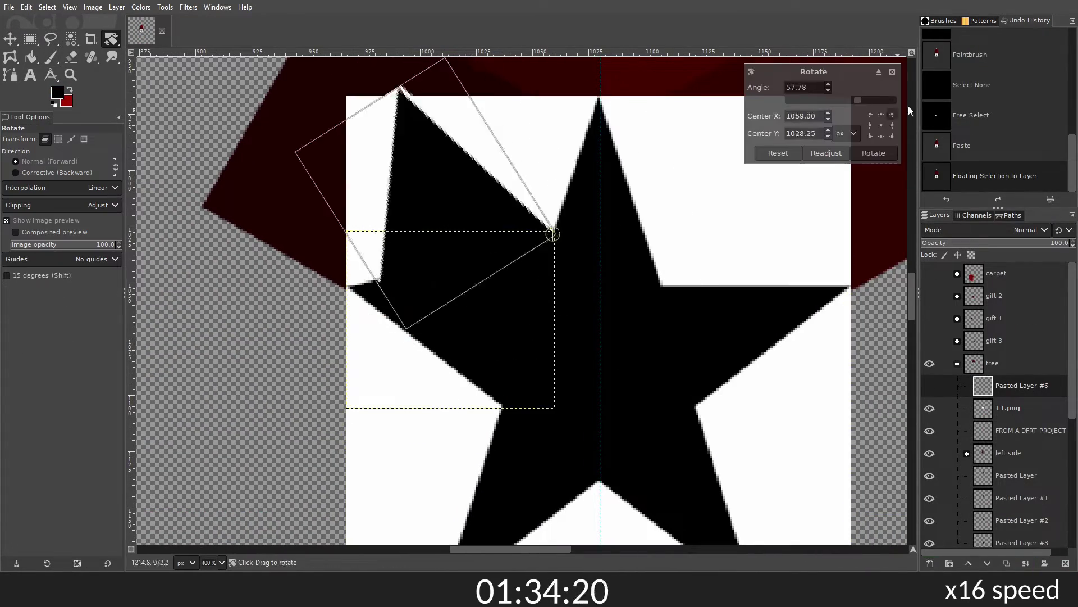
{"action": "key", "text": "ctrl+z"}
{"action": "key", "text": "shift+ctrl+j"}
Step: Add a new empty layer, make red the foreground, and trace from the star's inner point
{"action": "scroll", "coordinate": [609, 313], "scroll_direction": "up", "scroll_amount": 3}
{"action": "key", "text": "shift+ctrl+n"}
{"action": "key", "text": "p"}
{"action": "key", "text": "x"}
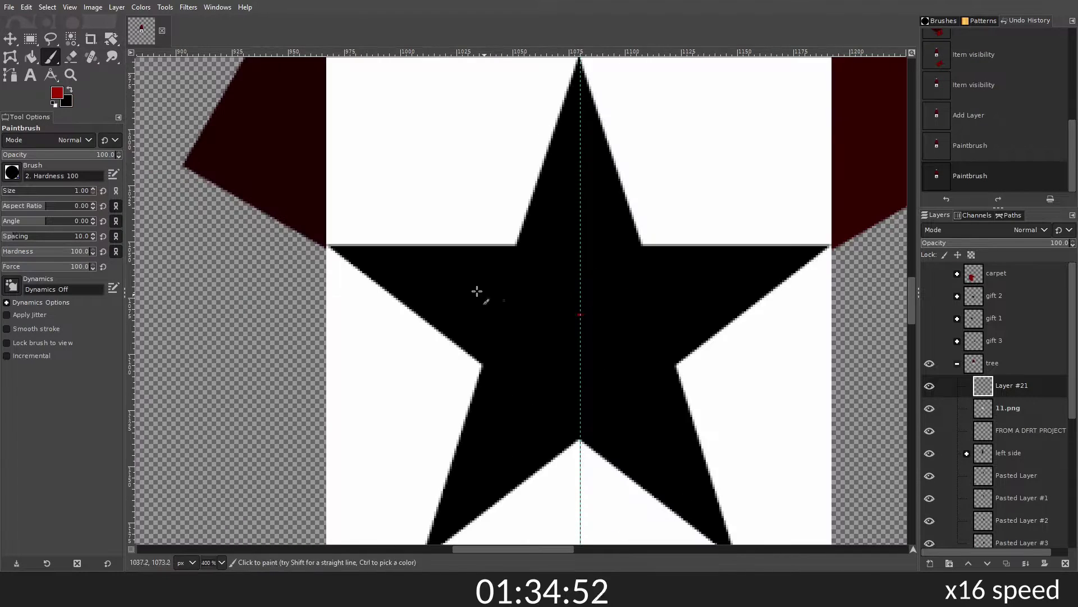
{"action": "key", "text": "f"}
{"action": "left_click", "coordinate": [481, 364]}
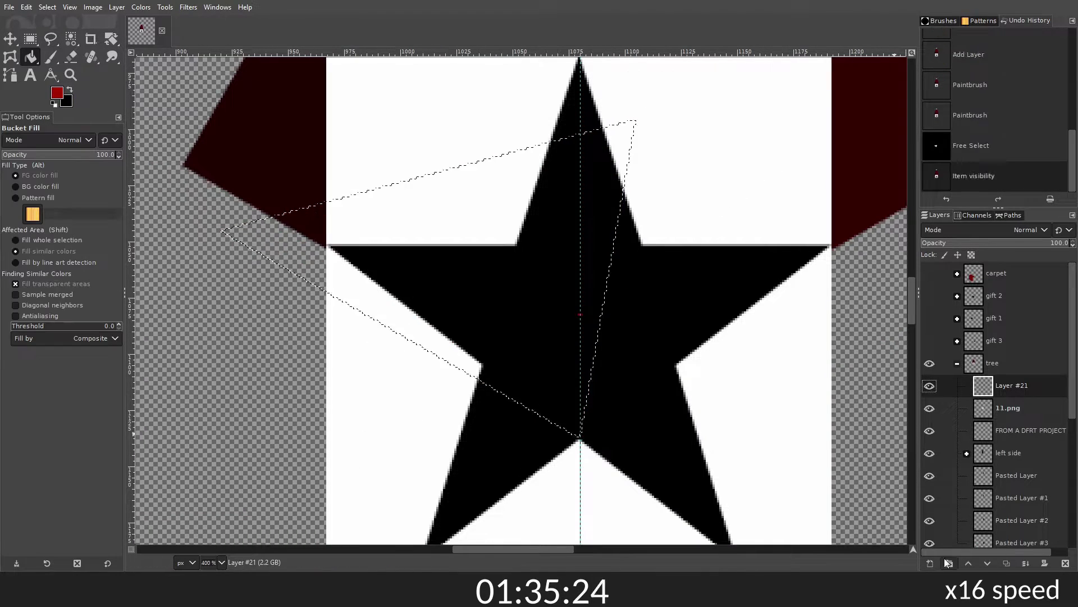
{"action": "key", "text": "ctrl+z"}
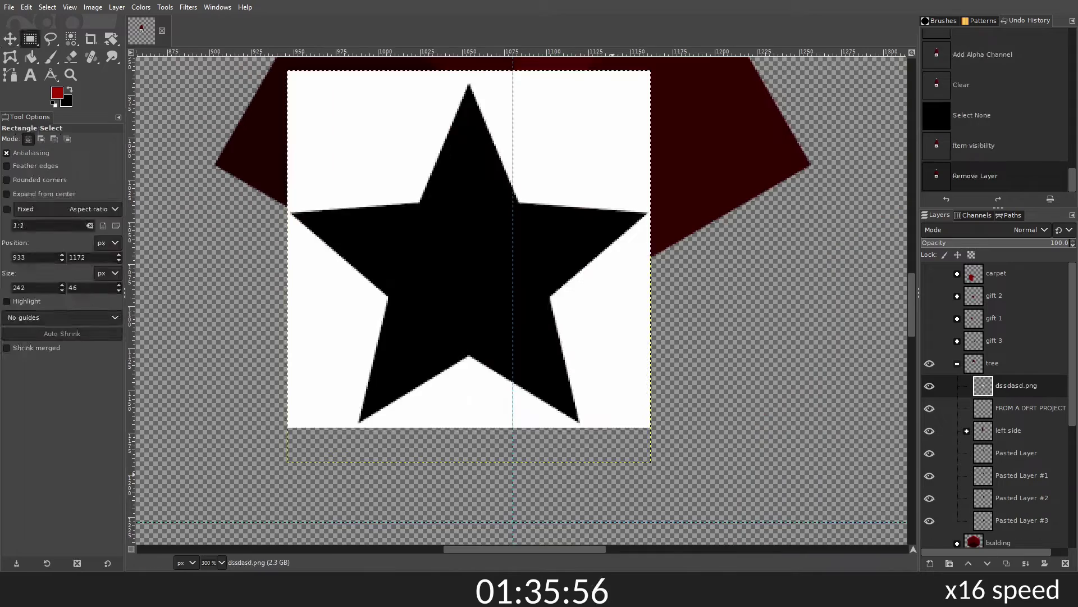
Step: Link the star image and paint layers and line them up over the tree
{"action": "left_click", "coordinate": [946, 385]}
{"action": "left_click", "coordinate": [946, 408]}
{"action": "key", "text": "m"}
{"action": "left_click_drag", "start_coordinate": [534, 337], "coordinate": [534, 412]}
{"action": "key", "text": "ctrl+z"}
{"action": "key", "text": "shift+ctrl+j"}
Step: Fill the half-star outline red, mirror it, and merge both halves into one star
{"action": "scroll", "coordinate": [641, 427], "scroll_direction": "up", "scroll_amount": 3}
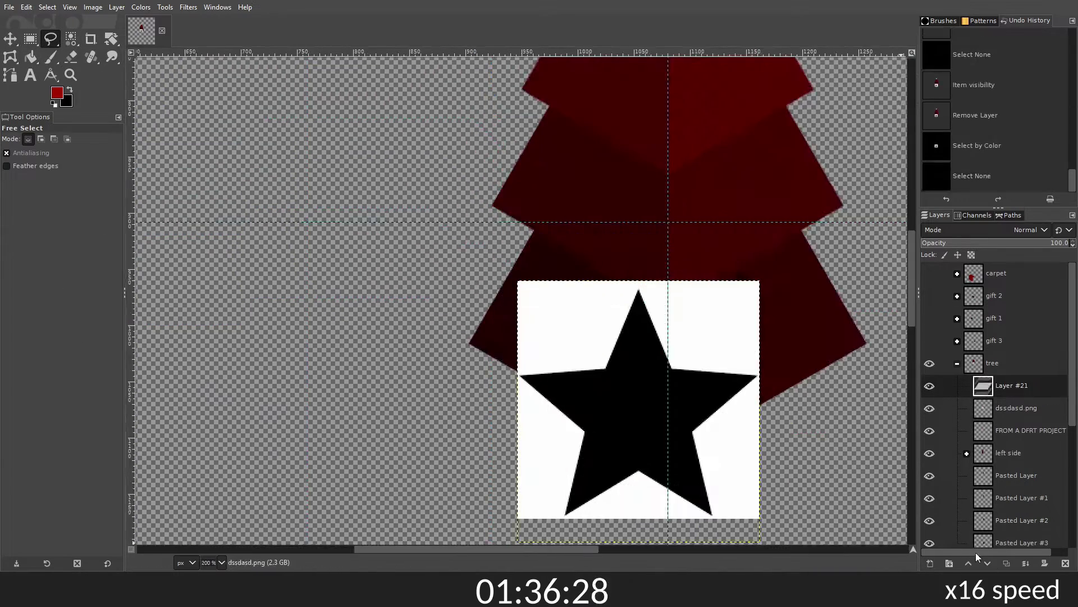
{"action": "scroll", "coordinate": [674, 421], "scroll_direction": "up", "scroll_amount": 2}
{"action": "key", "text": "f"}
{"action": "scroll", "coordinate": [507, 449], "scroll_direction": "down", "scroll_amount": 3}
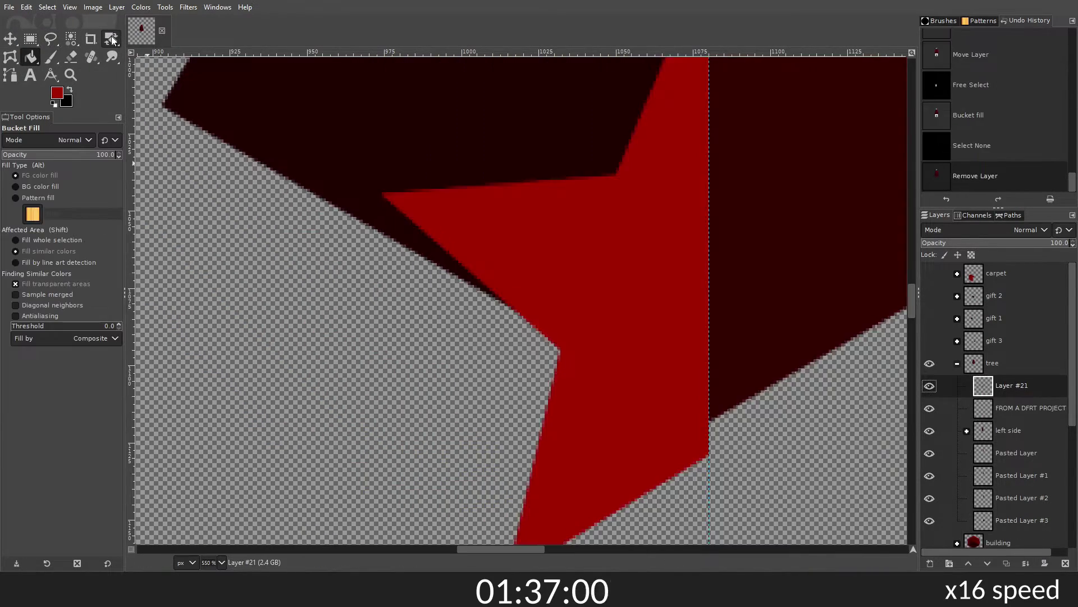
{"action": "key", "text": "shift+f"}
{"action": "scroll", "coordinate": [975, 104], "scroll_direction": "up", "scroll_amount": 2}
{"action": "left_click", "coordinate": [623, 337]}
{"action": "scroll", "coordinate": [623, 337], "scroll_direction": "down", "scroll_amount": 2}
{"action": "scroll", "coordinate": [958, 317], "scroll_direction": "up", "scroll_amount": 1}
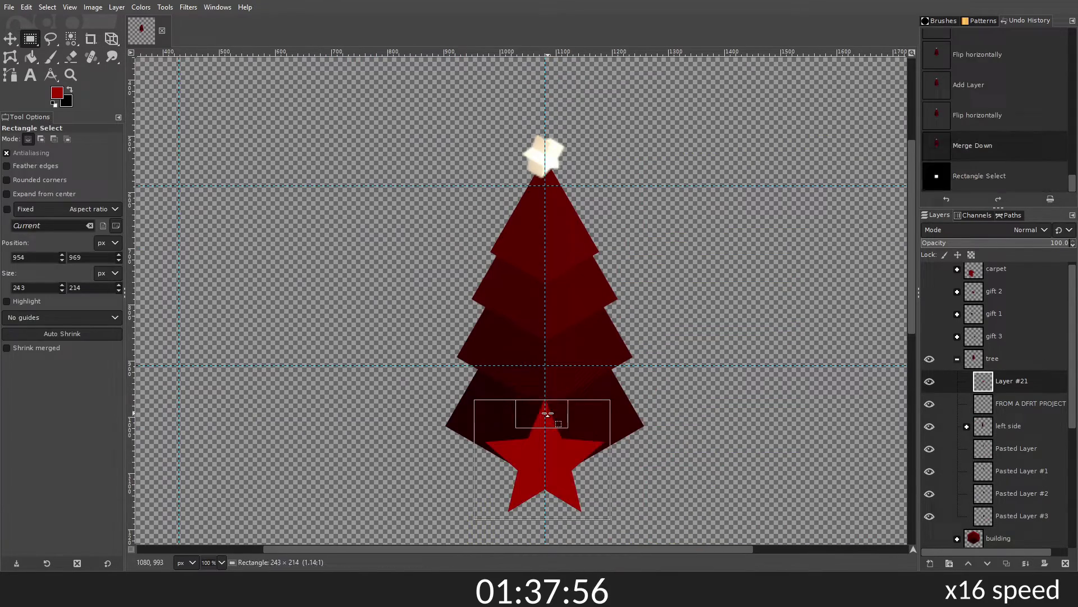
Step: Move the red star onto the tree top, make it semi-transparent, and tilt it in perspective
{"action": "left_click_drag", "start_coordinate": [547, 470], "coordinate": [549, 132]}
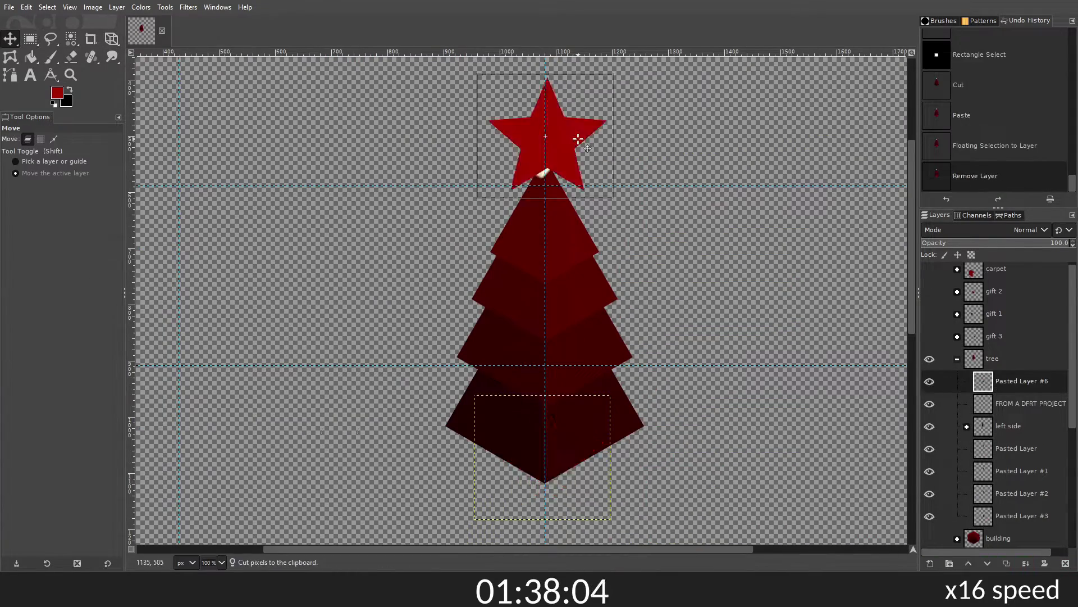
{"action": "left_click", "coordinate": [1021, 243]}
{"action": "key", "text": "shift+p"}
{"action": "scroll", "coordinate": [569, 207], "scroll_direction": "up", "scroll_amount": 3}
{"action": "left_click", "coordinate": [569, 208]}
{"action": "scroll", "coordinate": [582, 220], "scroll_direction": "up", "scroll_amount": 2}
{"action": "mouse_move", "coordinate": [725, 184]}
{"action": "left_mouse_down"}
{"action": "mouse_move", "coordinate": [682, 161]}
{"action": "mouse_move", "coordinate": [676, 78]}
{"action": "left_mouse_up"}
{"action": "scroll", "coordinate": [530, 310], "scroll_direction": "up", "scroll_amount": 3}
{"action": "left_click_drag", "start_coordinate": [673, 349], "coordinate": [674, 397]}
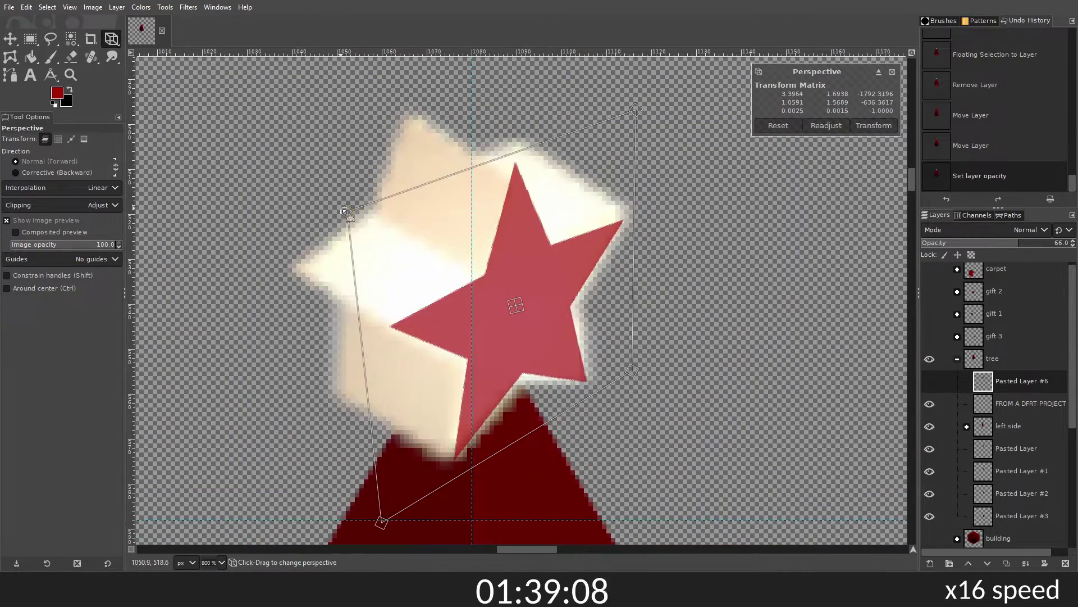
{"action": "key", "text": "Return"}
Step: Refine the star's perspective corners to the isometric angle and apply
{"action": "scroll", "coordinate": [640, 252], "scroll_direction": "down", "scroll_amount": 2}
{"action": "scroll", "coordinate": [640, 252], "scroll_direction": "up", "scroll_amount": 2}
{"action": "scroll", "coordinate": [641, 253], "scroll_direction": "up", "scroll_amount": 1}
{"action": "left_click_drag", "start_coordinate": [640, 252], "coordinate": [528, 335]}
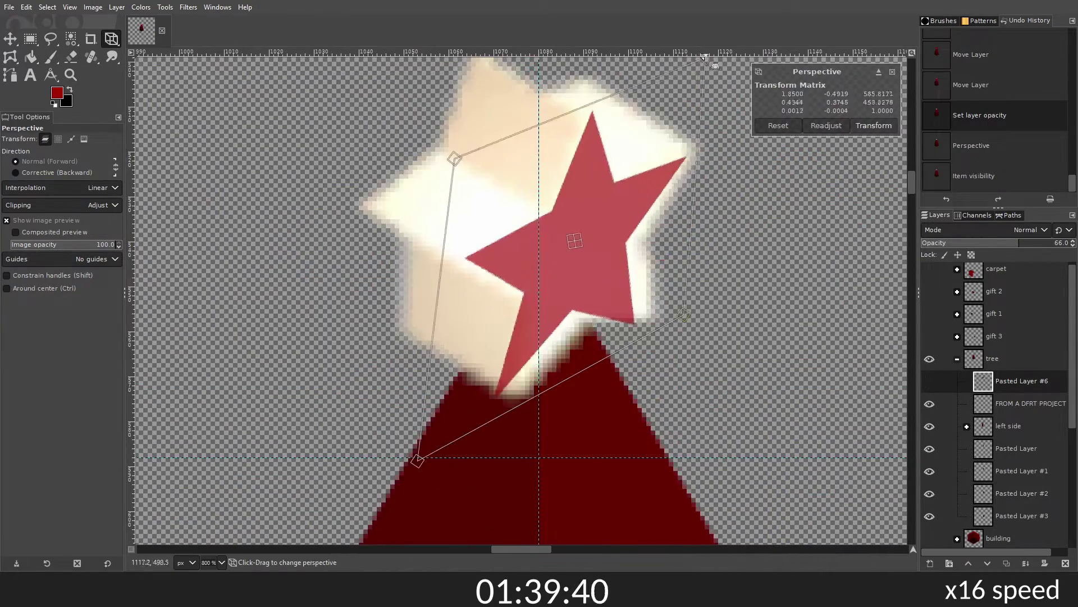
{"action": "scroll", "coordinate": [704, 58], "scroll_direction": "up", "scroll_amount": 1}
{"action": "left_click_drag", "start_coordinate": [458, 205], "coordinate": [462, 226]}
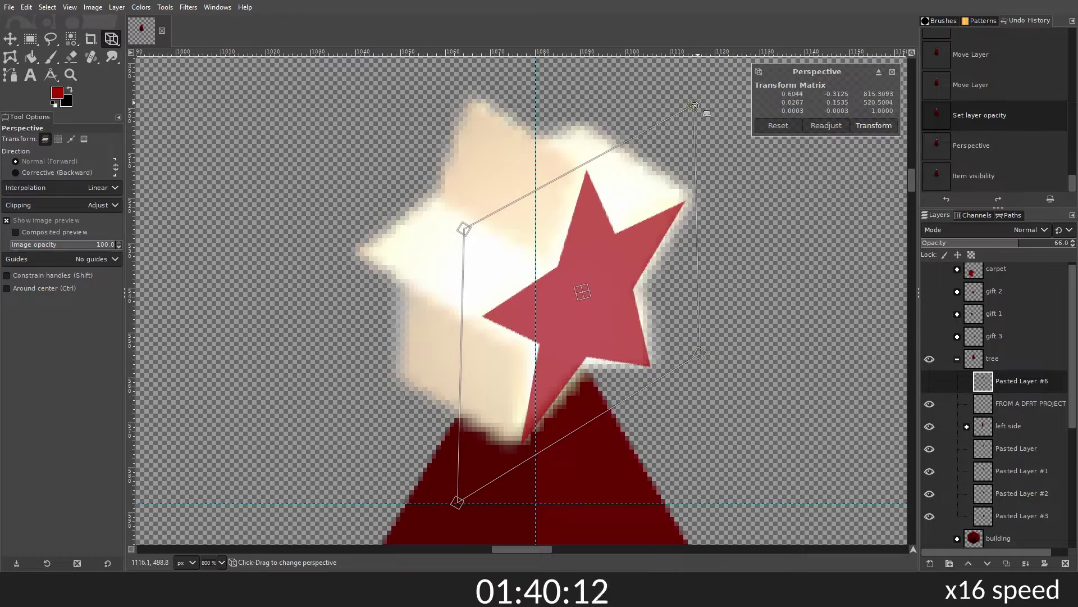
{"action": "scroll", "coordinate": [695, 105], "scroll_direction": "down", "scroll_amount": 3}
{"action": "scroll", "coordinate": [664, 75], "scroll_direction": "up", "scroll_amount": 3}
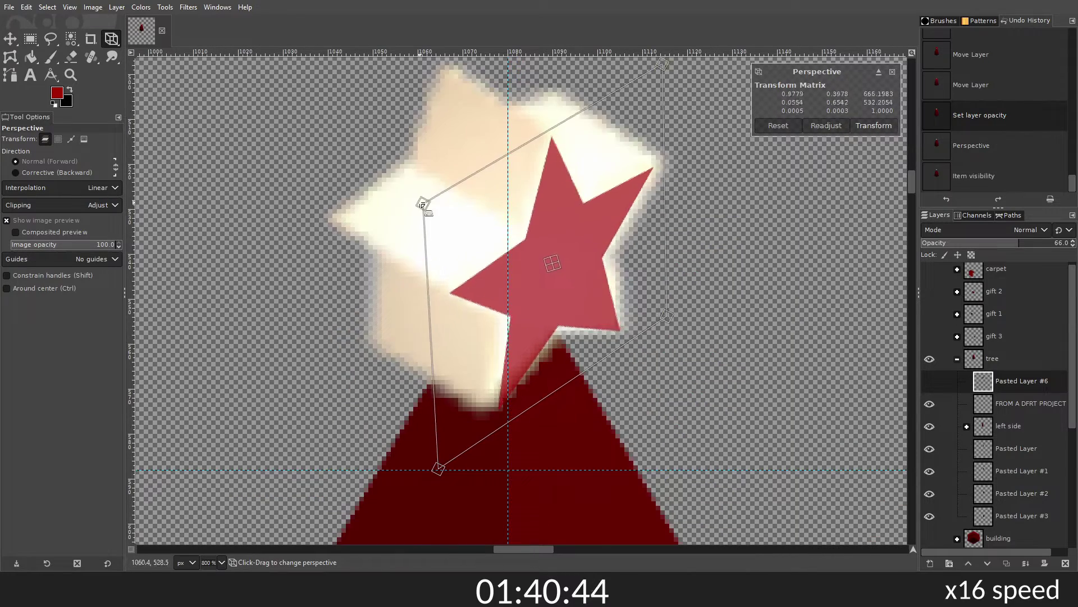
{"action": "left_click_drag", "start_coordinate": [422, 205], "coordinate": [430, 199]}
{"action": "key", "text": "Return"}
Step: Apply a second perspective pass that tilts the star further onto the tree top
{"action": "scroll", "coordinate": [582, 247], "scroll_direction": "down", "scroll_amount": 5}
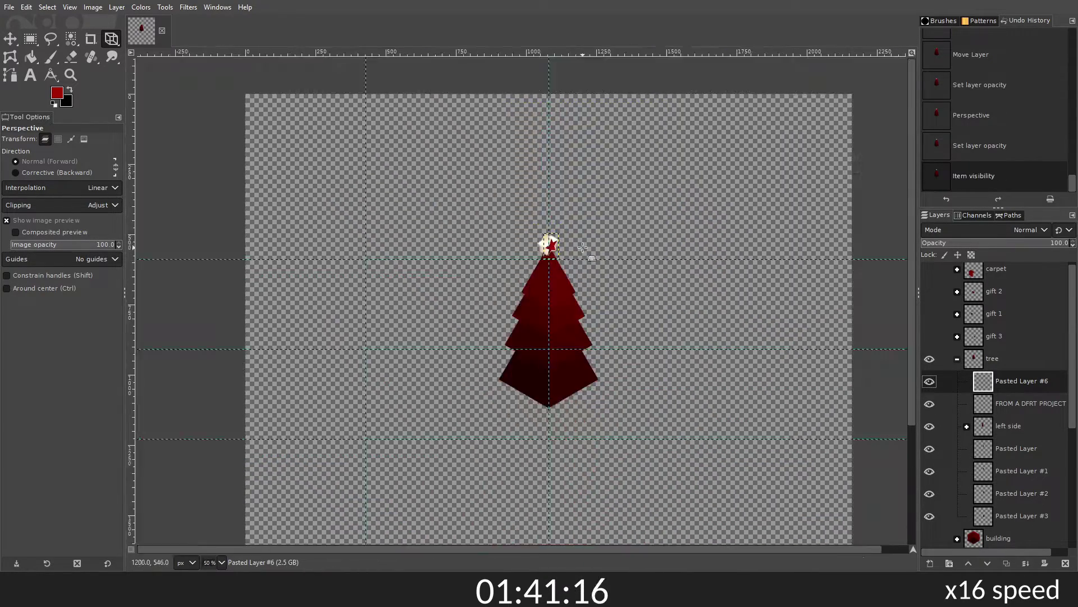
{"action": "scroll", "coordinate": [582, 247], "scroll_direction": "up", "scroll_amount": 8}
{"action": "scroll", "coordinate": [843, 337], "scroll_direction": "down", "scroll_amount": 3}
{"action": "left_click", "coordinate": [678, 231]}
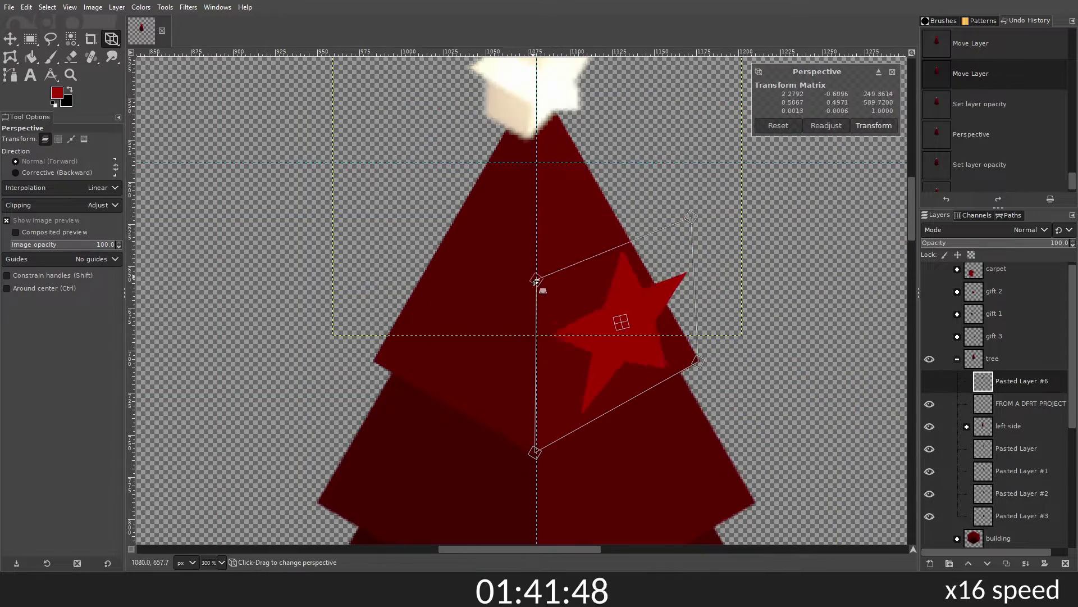
{"action": "key", "text": "shift+p"}
{"action": "left_click", "coordinate": [727, 352]}
{"action": "scroll", "coordinate": [665, 159], "scroll_direction": "down", "scroll_amount": 2}
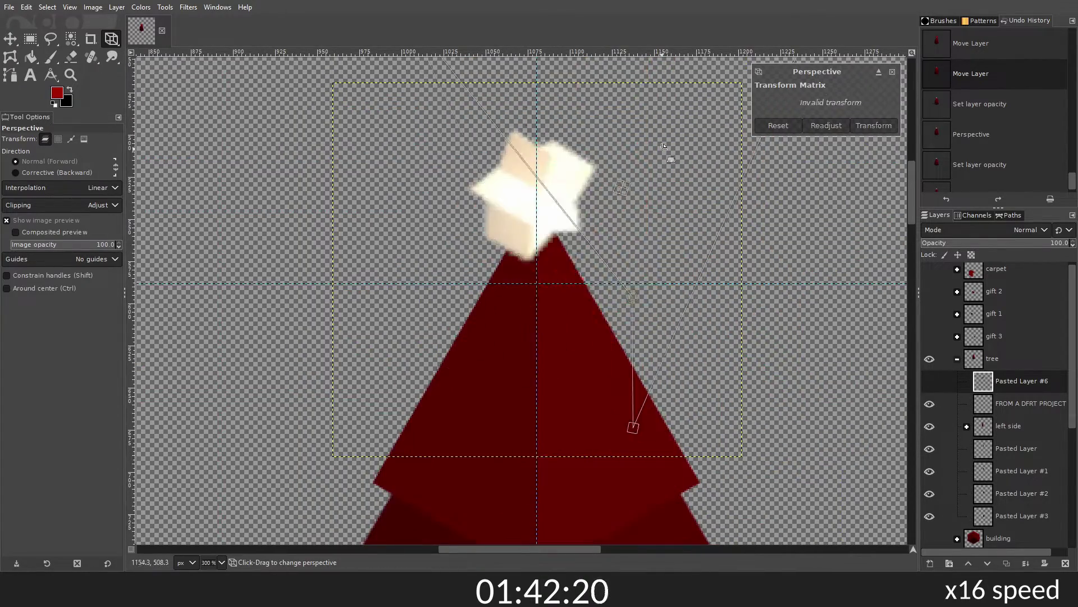
{"action": "left_click_drag", "start_coordinate": [664, 159], "coordinate": [451, 205]}
{"action": "scroll", "coordinate": [451, 205], "scroll_direction": "up", "scroll_amount": 2}
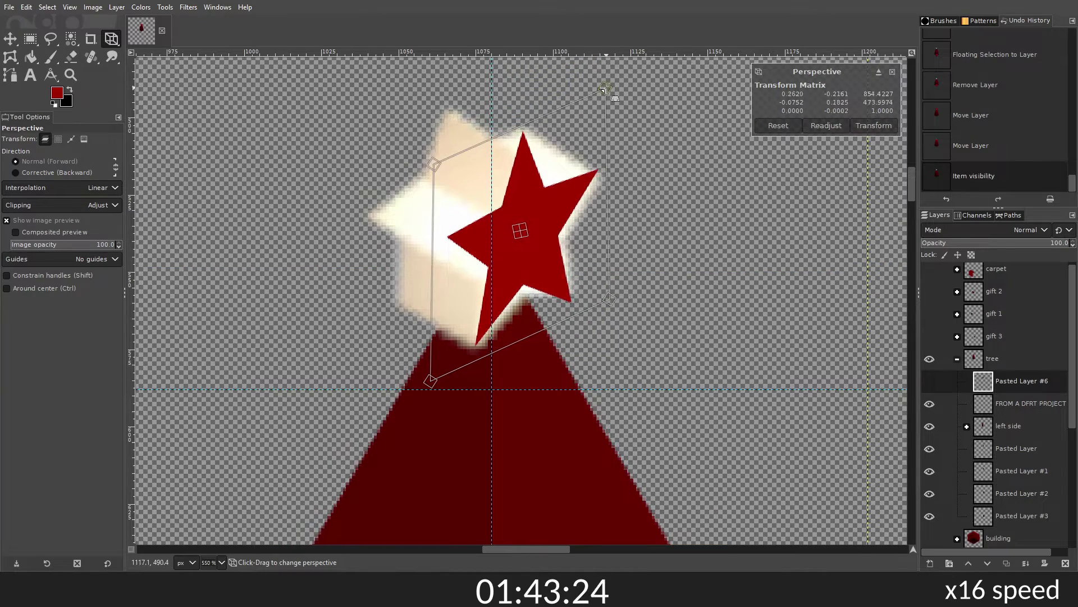
{"action": "left_click", "coordinate": [874, 125]}
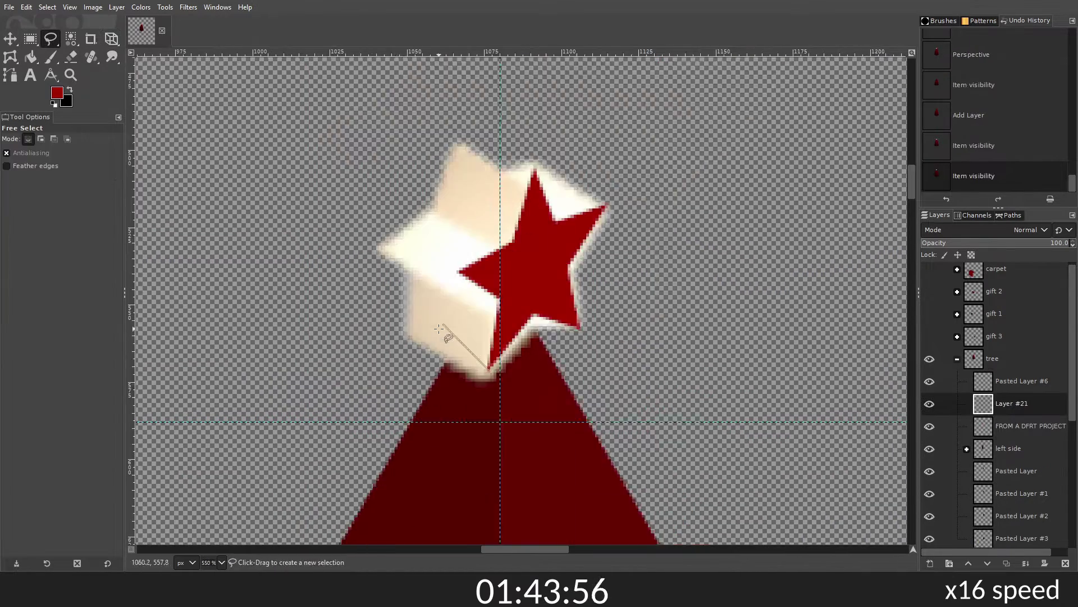
Step: Outline and fill the dark cube faces behind the star
{"action": "scroll", "coordinate": [428, 266], "scroll_direction": "up", "scroll_amount": 2}
{"action": "key", "text": "shift+b"}
{"action": "left_click", "coordinate": [429, 266]}
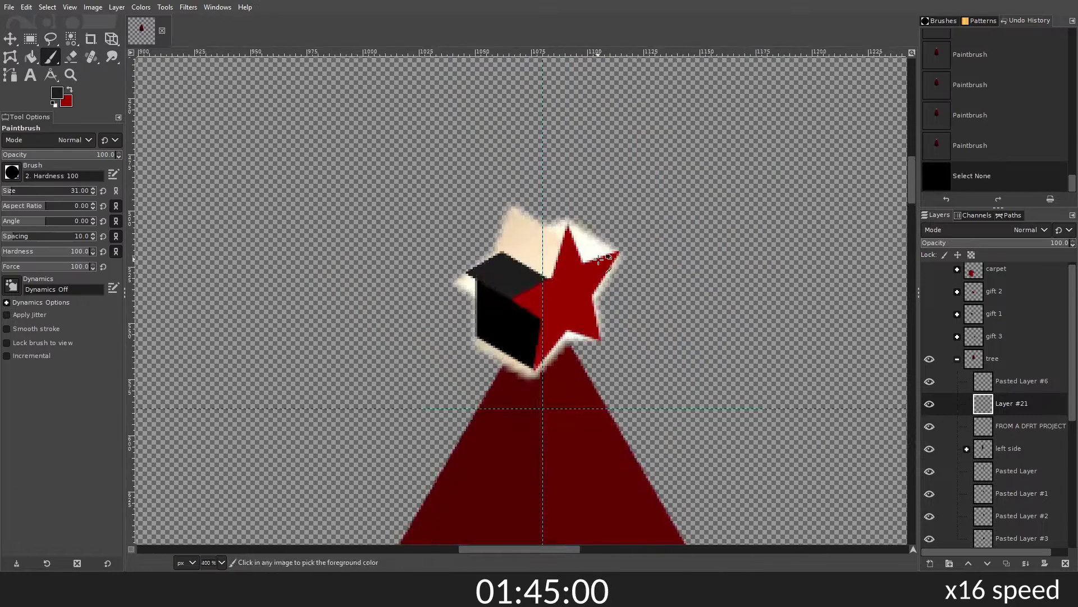
{"action": "left_click", "coordinate": [399, 253]}
{"action": "left_click", "coordinate": [435, 128]}
{"action": "left_click", "coordinate": [584, 168]}
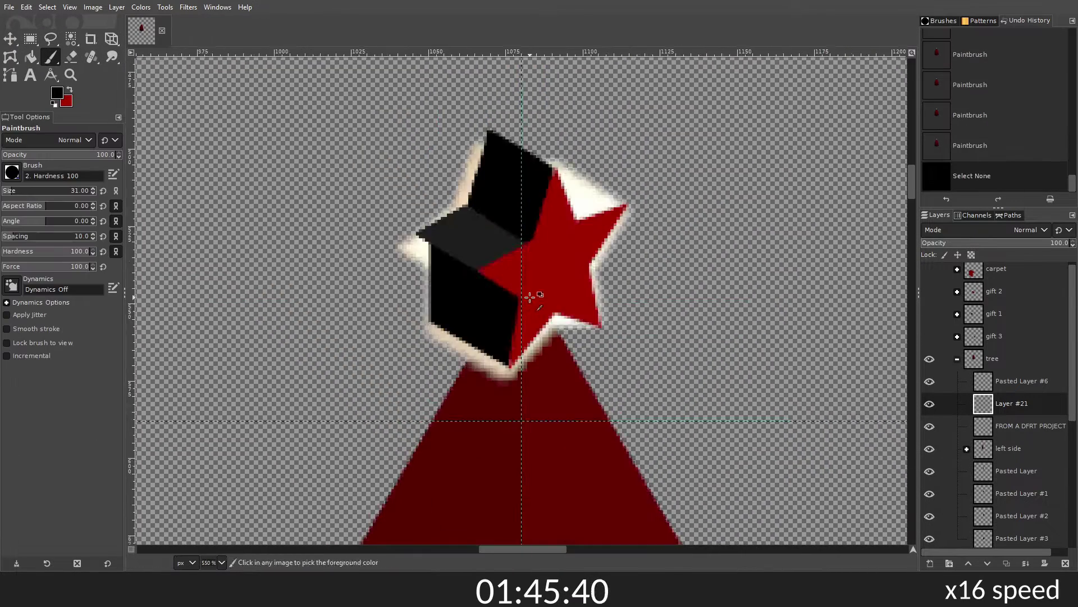
Step: Clear the excess area beside the cube and erase stray pixels around it
{"action": "left_click", "coordinate": [368, 276]}
{"action": "left_click", "coordinate": [417, 309]}
{"action": "left_click", "coordinate": [382, 443]}
{"action": "left_click", "coordinate": [358, 267]}
{"action": "key", "text": "Return"}
{"action": "key", "text": "Delete"}
{"action": "scroll", "coordinate": [491, 235], "scroll_direction": "down", "scroll_amount": 1}
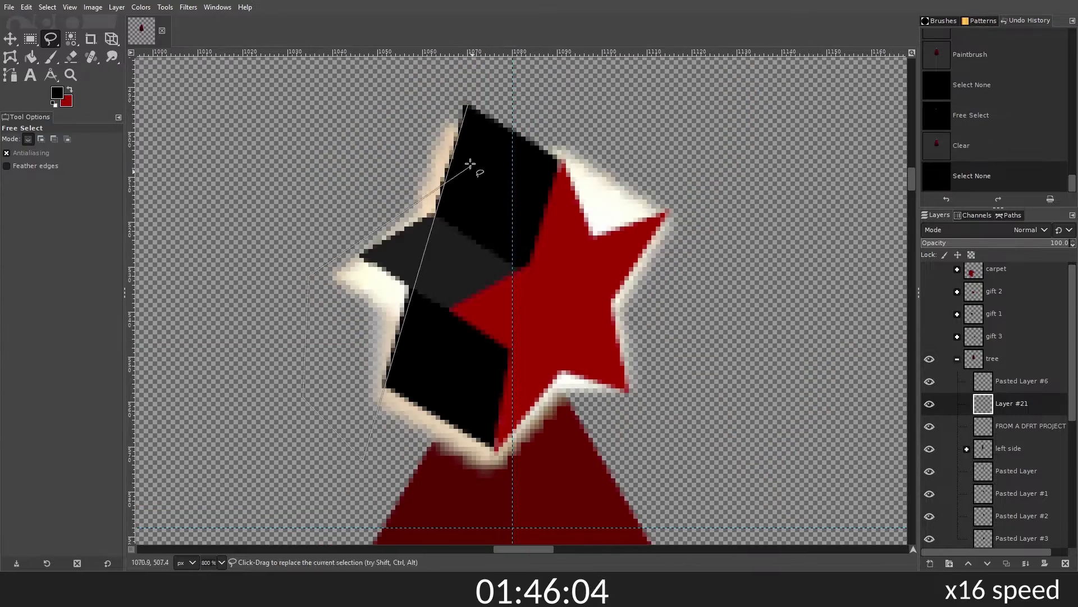
{"action": "scroll", "coordinate": [471, 164], "scroll_direction": "up", "scroll_amount": 2}
{"action": "key", "text": "shift+e"}
{"action": "left_click_drag", "start_coordinate": [176, 241], "coordinate": [186, 264]}
{"action": "key", "text": "ctrl+shift+a"}
Step: Paint over the star's white patch and nudge the star group onto the tree top
{"action": "key", "text": "f"}
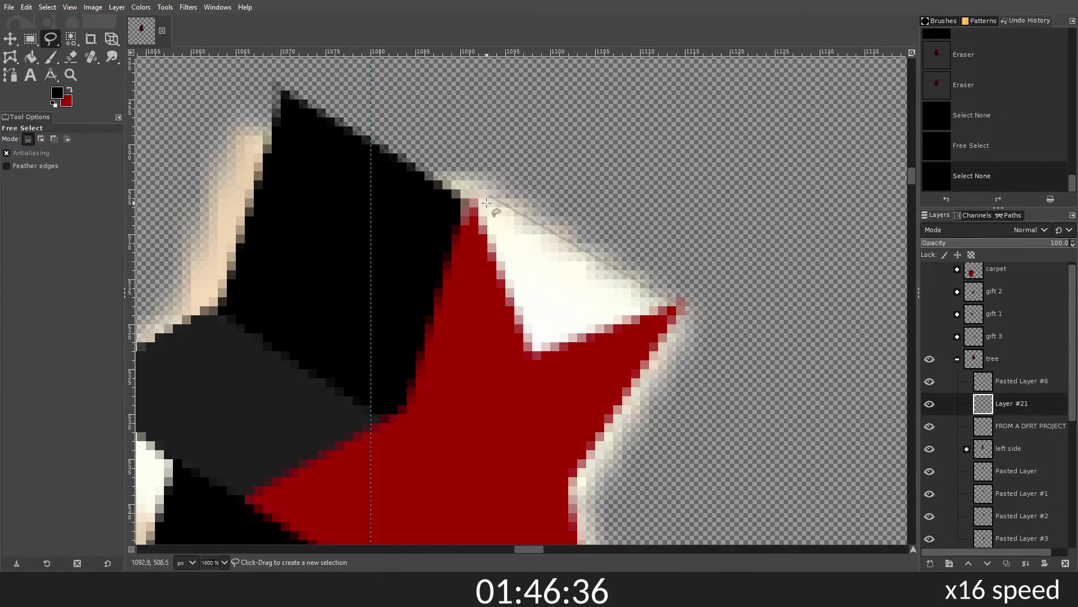
{"action": "left_click_drag", "start_coordinate": [563, 246], "coordinate": [567, 315]}
{"action": "scroll", "coordinate": [533, 225], "scroll_direction": "down", "scroll_amount": 3}
{"action": "scroll", "coordinate": [561, 228], "scroll_direction": "up", "scroll_amount": 2}
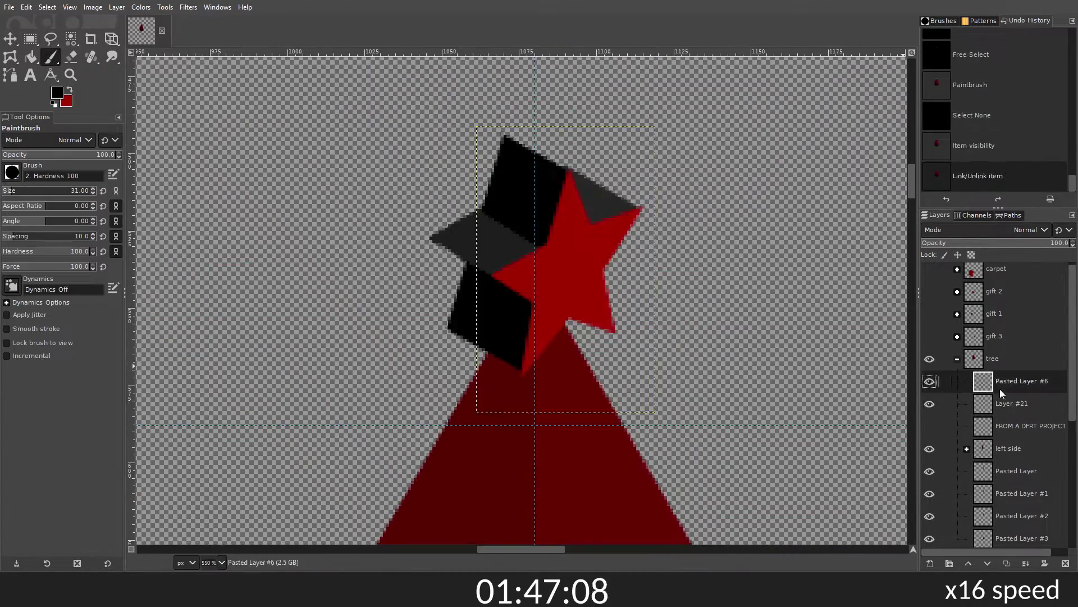
{"action": "key", "text": "m"}
{"action": "left_click_drag", "start_coordinate": [561, 228], "coordinate": [561, 235]}
{"action": "scroll", "coordinate": [562, 235], "scroll_direction": "down", "scroll_amount": 3}
{"action": "scroll", "coordinate": [562, 235], "scroll_direction": "down", "scroll_amount": 2}
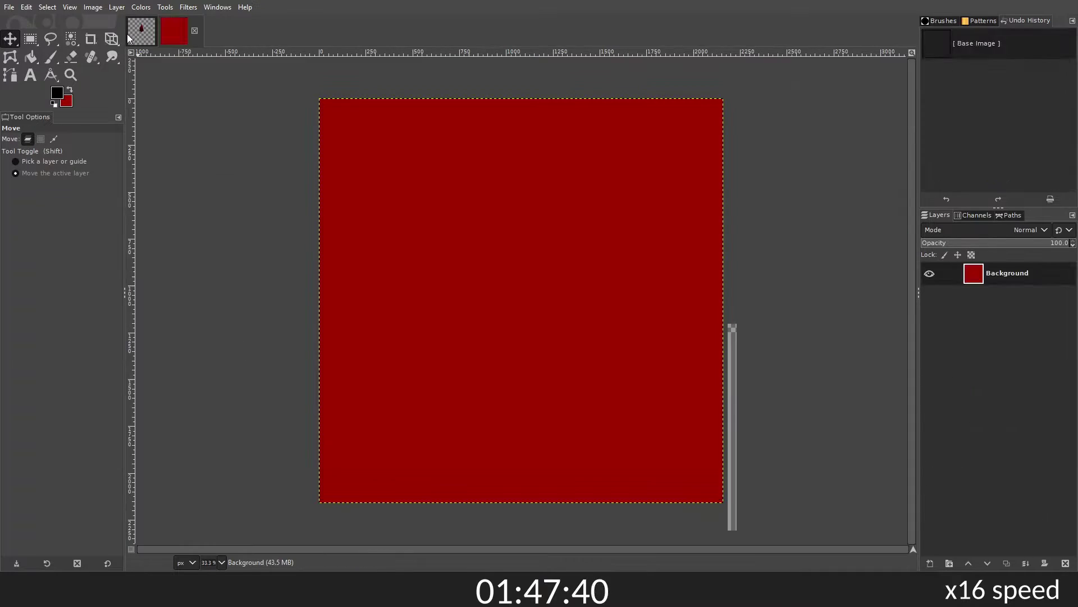
Step: Drag the tree group into the second image and fill that image's background gray
{"action": "key", "text": "shift+b"}
{"action": "left_click", "coordinate": [1000, 369]}
{"action": "left_click_drag", "start_coordinate": [999, 369], "coordinate": [506, 281]}
{"action": "left_click", "coordinate": [608, 299]}
{"action": "scroll", "coordinate": [570, 200], "scroll_direction": "up", "scroll_amount": 2}
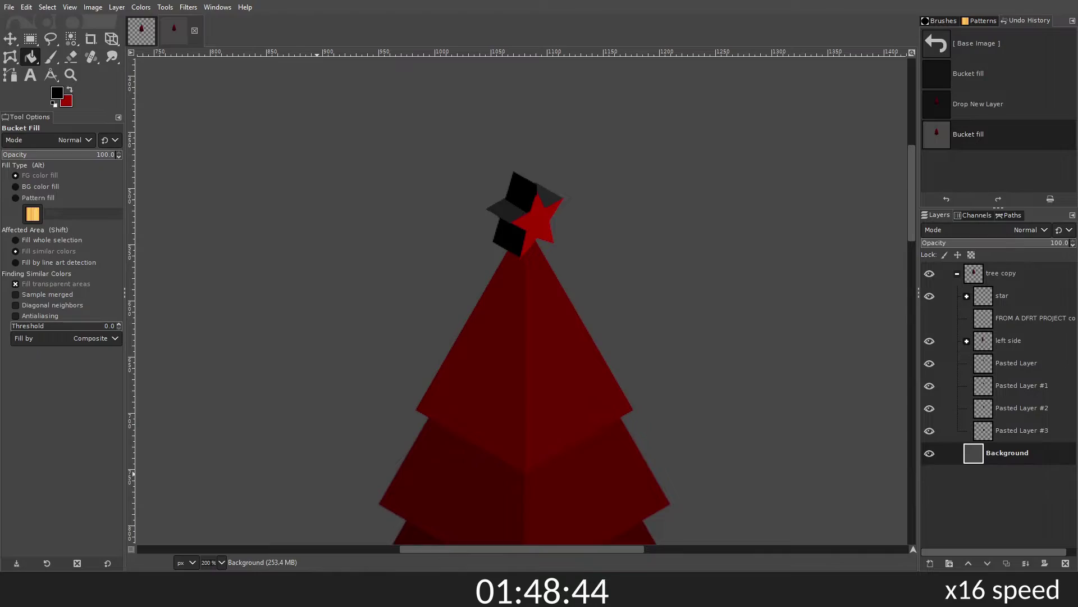
{"action": "left_click", "coordinate": [141, 31]}
{"action": "left_click", "coordinate": [930, 386]}
Step: Hide the sketch layer and add a new layer in the building group
{"action": "left_click", "coordinate": [930, 431]}
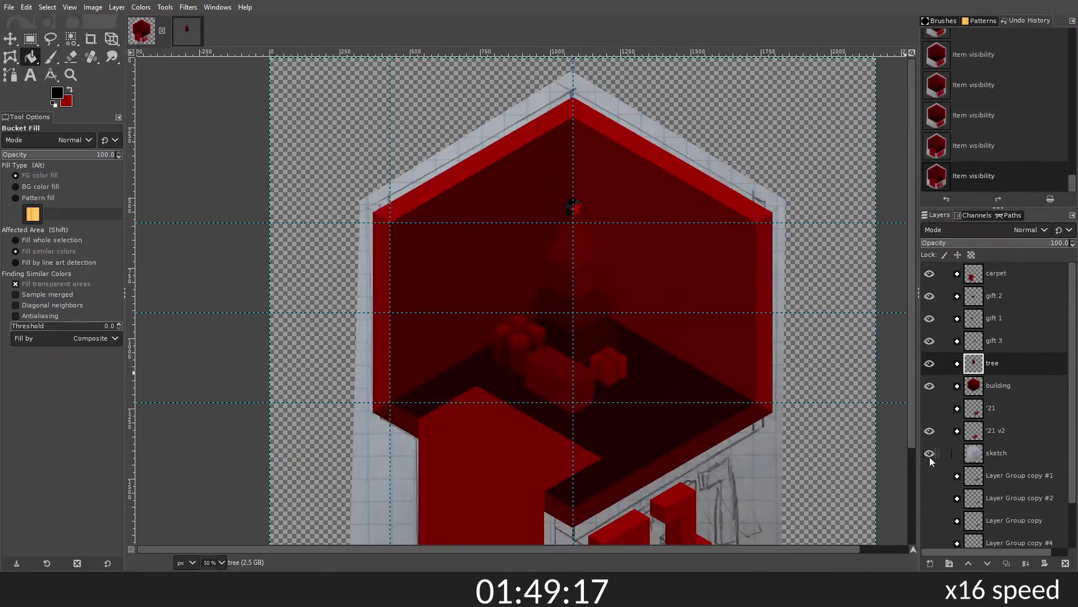
{"action": "left_click", "coordinate": [929, 457]}
{"action": "scroll", "coordinate": [584, 213], "scroll_direction": "up", "scroll_amount": 2}
{"action": "left_click", "coordinate": [930, 563]}
{"action": "key", "text": "Return"}
Step: Outline the window opening on the left wall and fill it black
{"action": "key", "text": "1"}
{"action": "key", "text": "f"}
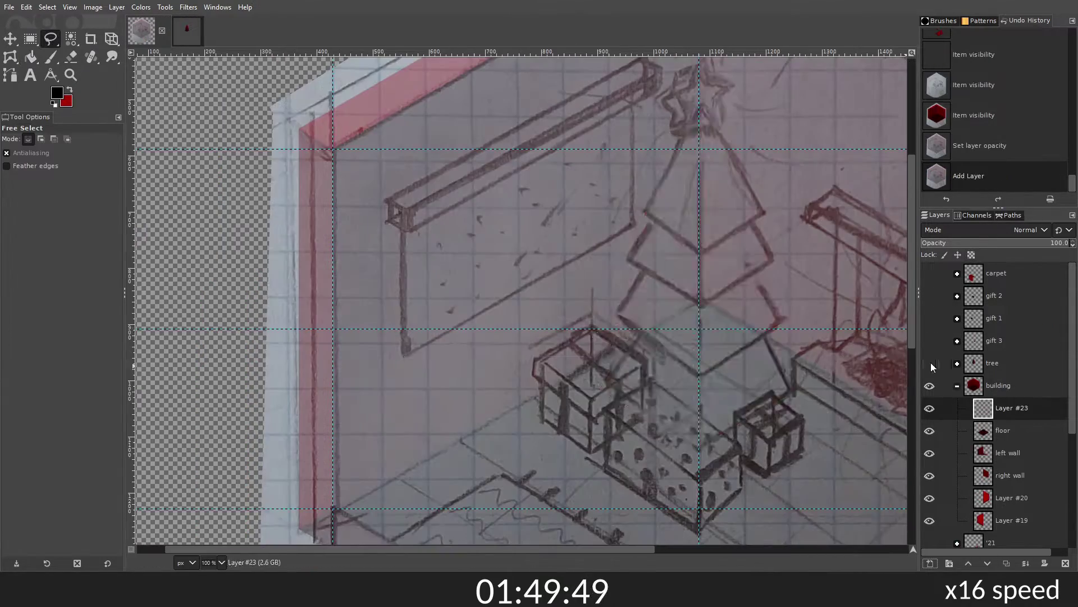
{"action": "left_click", "coordinate": [623, 93]}
{"action": "left_click", "coordinate": [381, 233]}
{"action": "left_click", "coordinate": [405, 355]}
{"action": "key", "text": "Return"}
{"action": "left_click", "coordinate": [1011, 408]}
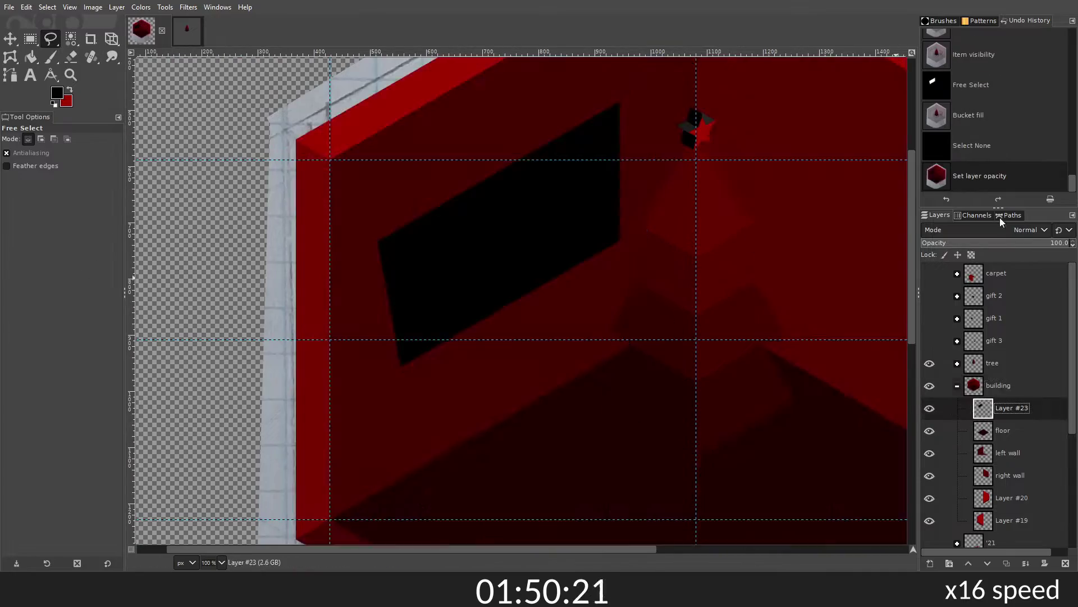
{"action": "left_click_drag", "start_coordinate": [1056, 243], "coordinate": [1005, 242]}
{"action": "key", "text": "Return"}
{"action": "key", "text": "Delete"}
{"action": "key", "text": "ctrl+shift+a"}
Step: Copy a piece of the red wall edge and move it under the window as a sill
{"action": "left_click", "coordinate": [1011, 520]}
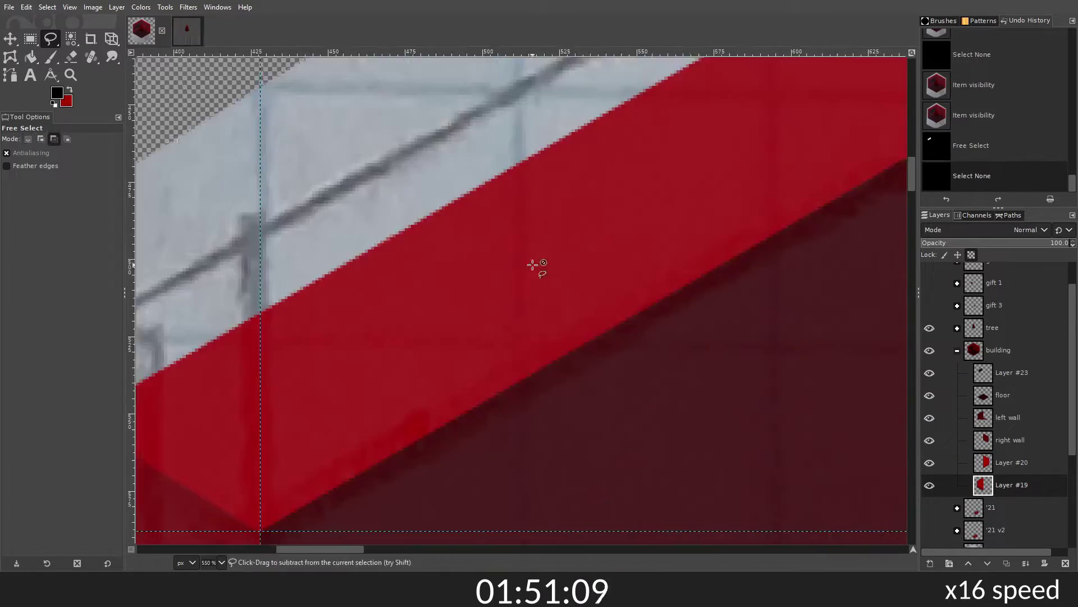
{"action": "left_click", "coordinate": [469, 344]}
{"action": "left_click", "coordinate": [418, 314]}
{"action": "left_click", "coordinate": [729, 135]}
{"action": "key", "text": "Return"}
{"action": "key", "text": "ctrl+c"}
{"action": "key", "text": "ctrl+v"}
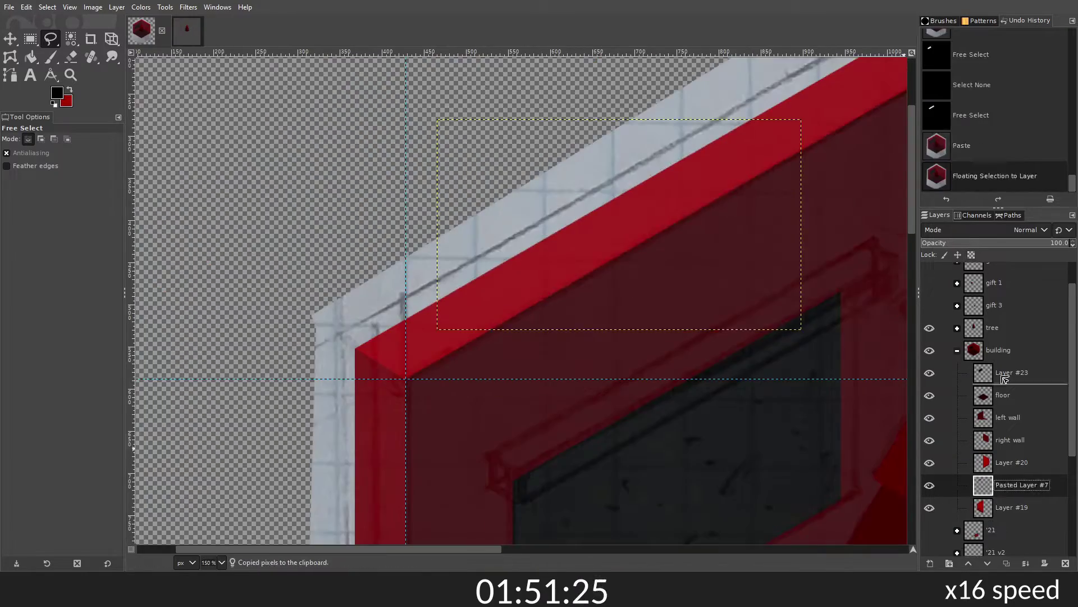
{"action": "key", "text": "m"}
{"action": "left_click_drag", "start_coordinate": [662, 289], "coordinate": [550, 332]}
Step: Trim the excess from the sill and fill it bright red
{"action": "key", "text": "f"}
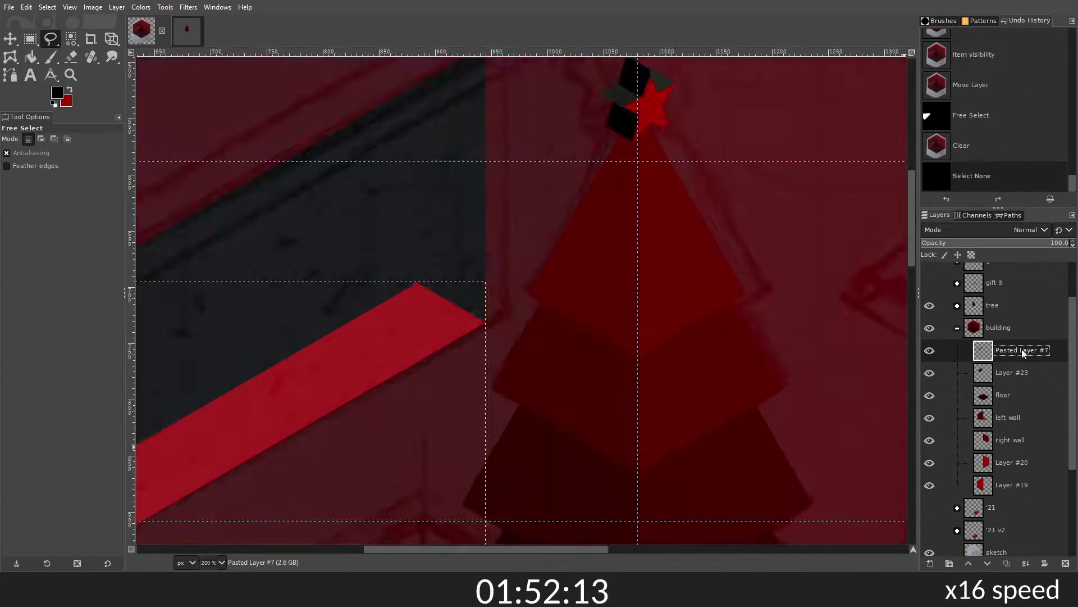
{"action": "left_click", "coordinate": [757, 481]}
{"action": "left_click", "coordinate": [380, 264]}
{"action": "left_click", "coordinate": [390, 245]}
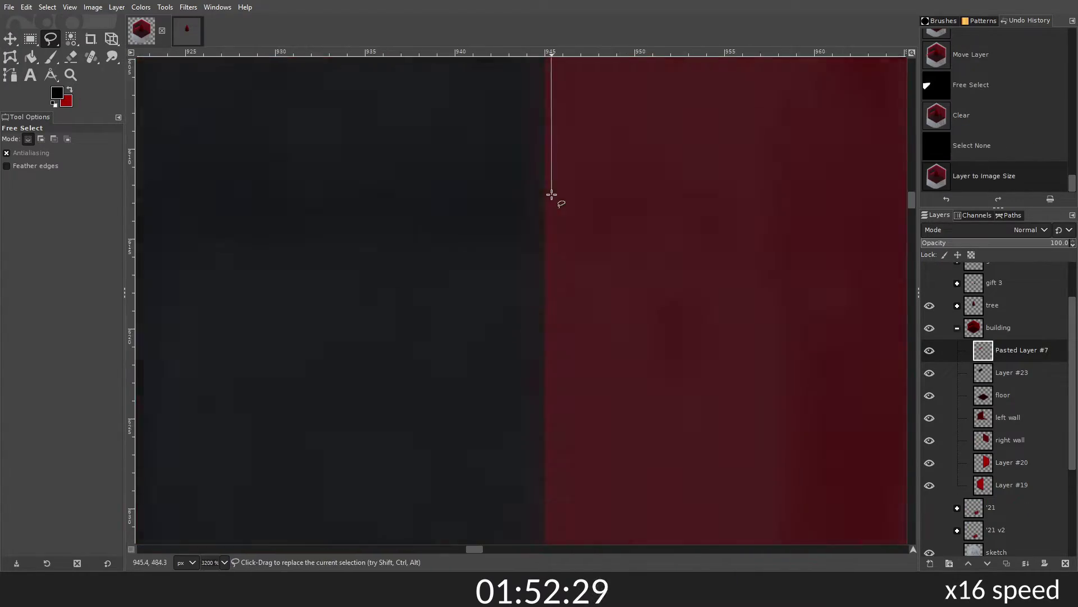
{"action": "key", "text": "Return"}
{"action": "key", "text": "1"}
{"action": "key", "text": "shift+b"}
{"action": "left_click", "coordinate": [561, 197]}
{"action": "key", "text": "ctrl+shift+a"}
{"action": "key", "text": "ctrl+shift+j"}
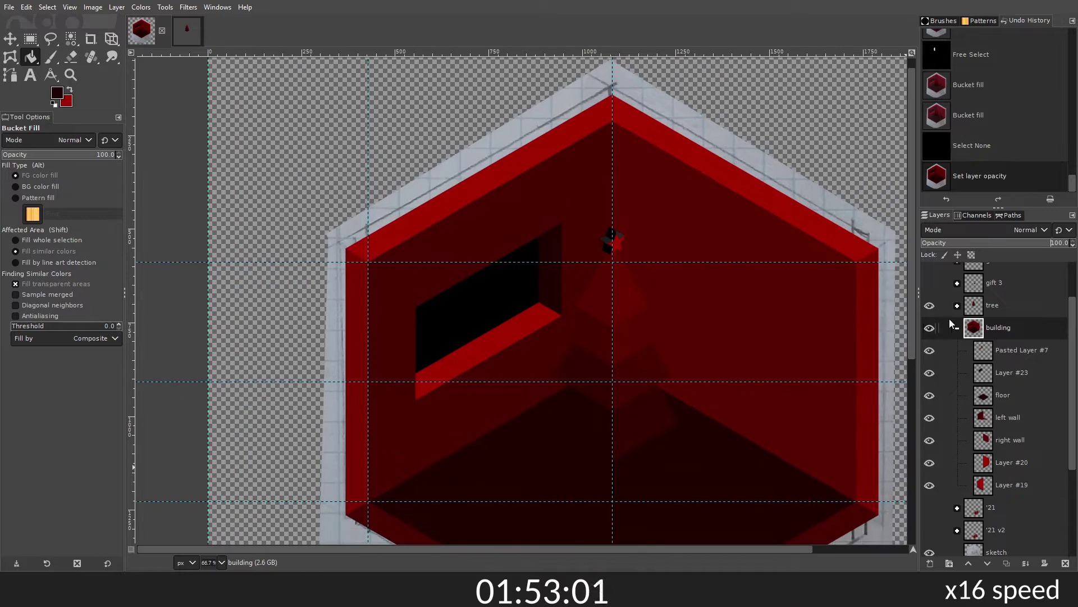
Step: Add another new layer inside the building group
{"action": "left_click", "coordinate": [929, 327]}
{"action": "key", "text": "shift+ctrl+n"}
{"action": "key", "text": "Return"}
Step: Outline the curtain rod's top face and fill it gray on a new layer
{"action": "left_click", "coordinate": [929, 328]}
{"action": "key", "text": "f"}
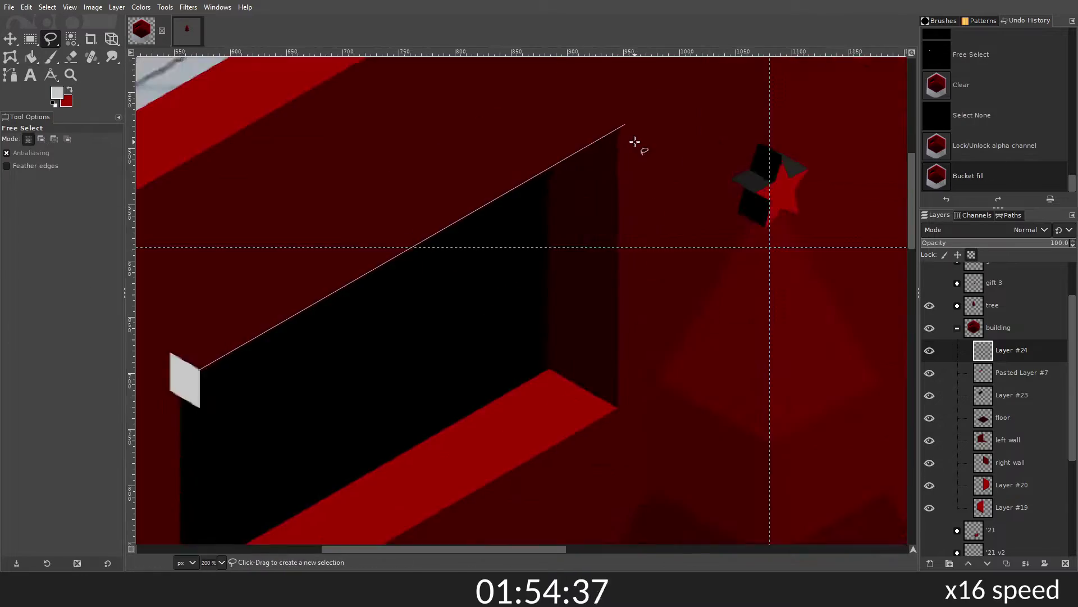
{"action": "key", "text": "Return"}
{"action": "key", "text": "shift+ctrl+n"}
{"action": "key", "text": "shift+b"}
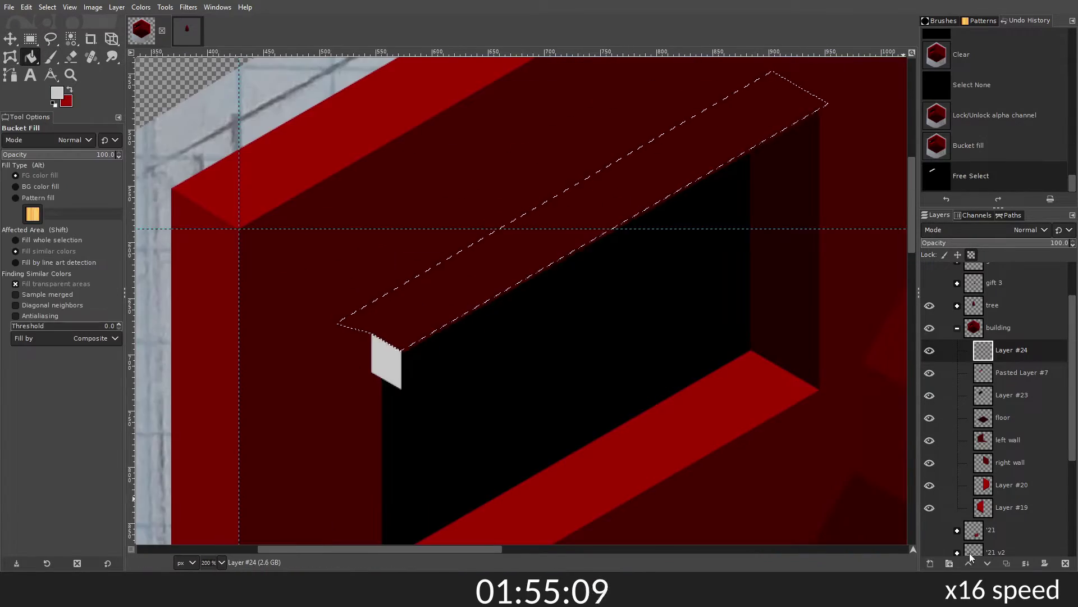
{"action": "left_click", "coordinate": [393, 253]}
{"action": "key", "text": "ctrl+shift+a"}
Step: Outline the rod's side face and fill it gray on another new layer
{"action": "key", "text": "f"}
{"action": "key", "text": "shift+ctrl+n"}
{"action": "key", "text": "Return"}
{"action": "scroll", "coordinate": [366, 449], "scroll_direction": "up", "scroll_amount": 3}
{"action": "left_click", "coordinate": [531, 113]}
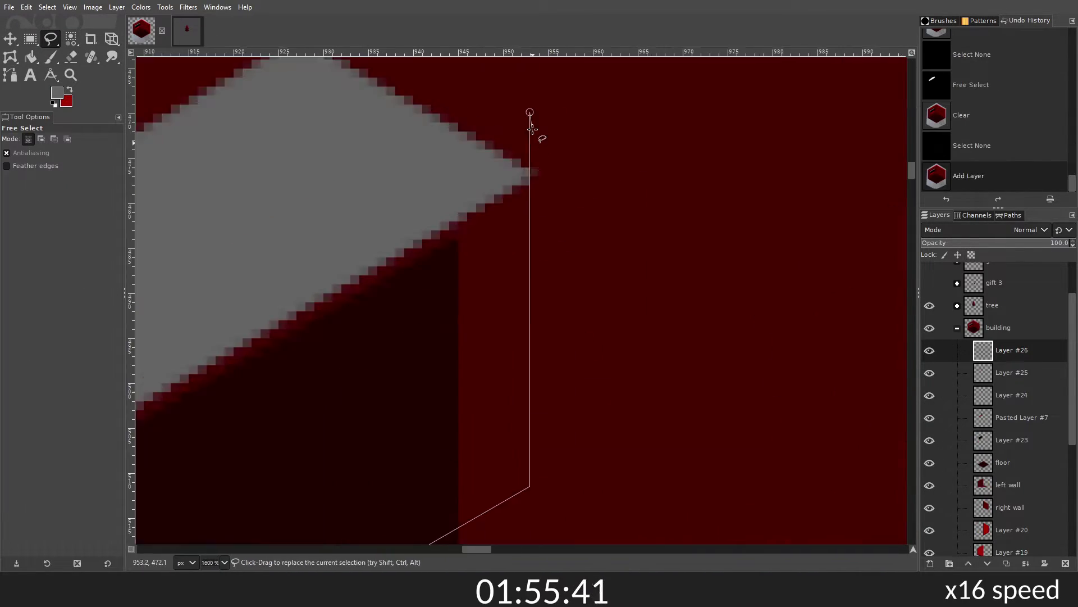
{"action": "left_click", "coordinate": [369, 296]}
{"action": "key", "text": "Return"}
{"action": "key", "text": "shift+b"}
{"action": "left_click", "coordinate": [393, 365]}
{"action": "key", "text": "ctrl+shift+a"}
{"action": "key", "text": "1"}
Step: Move Layer #25 above Layer #26 and scale the rod group down to fit the window
{"action": "left_click_drag", "start_coordinate": [1011, 372], "coordinate": [1011, 350]}
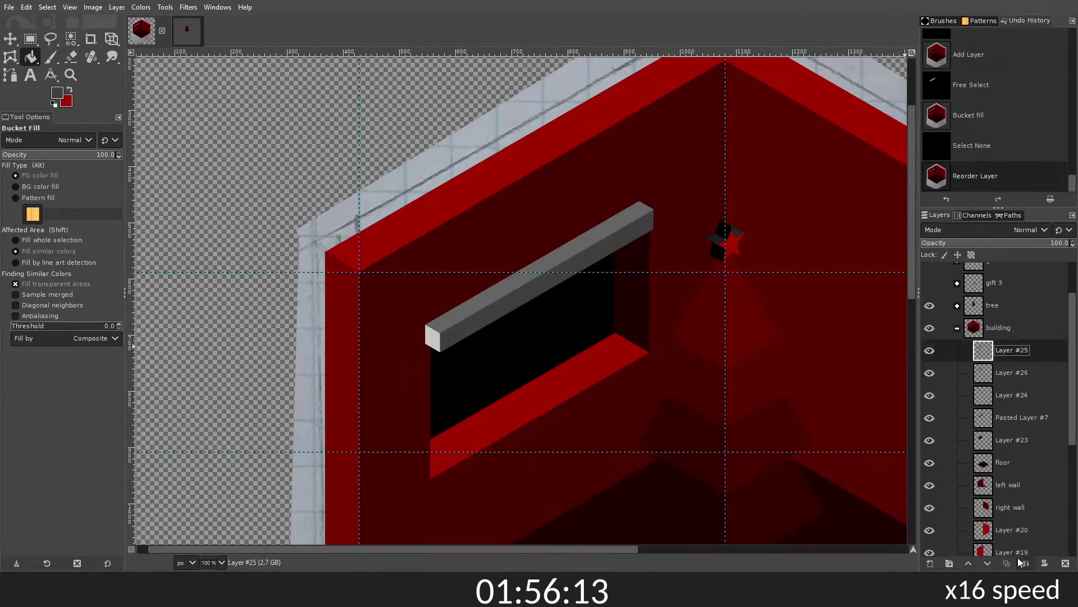
{"action": "left_click", "coordinate": [1016, 350]}
{"action": "key", "text": "shift+s"}
{"action": "left_click", "coordinate": [650, 361]}
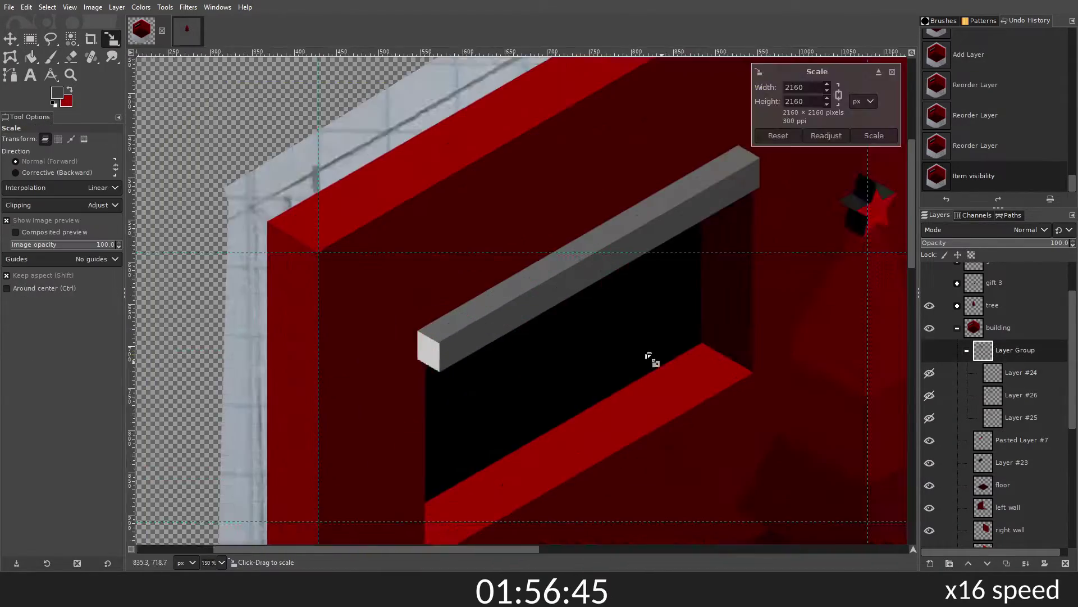
{"action": "left_click_drag", "start_coordinate": [565, 390], "coordinate": [534, 361]}
{"action": "key", "text": "Return"}
{"action": "key", "text": "m"}
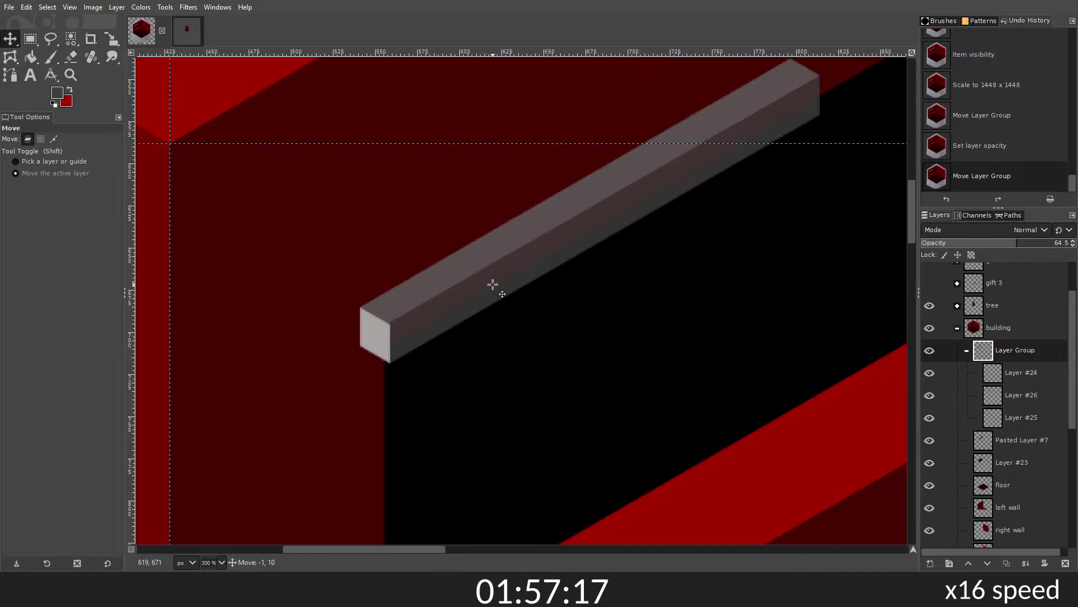
Step: Add layers to the rod group, nudge the rod pieces into place, and delete the misplaced layer
{"action": "scroll", "coordinate": [409, 356], "scroll_direction": "down", "scroll_amount": 3}
{"action": "scroll", "coordinate": [638, 313], "scroll_direction": "up", "scroll_amount": 3}
{"action": "key", "text": "shift+ctrl+n"}
{"action": "key", "text": "Return"}
{"action": "left_click_drag", "start_coordinate": [1011, 462], "coordinate": [948, 416]}
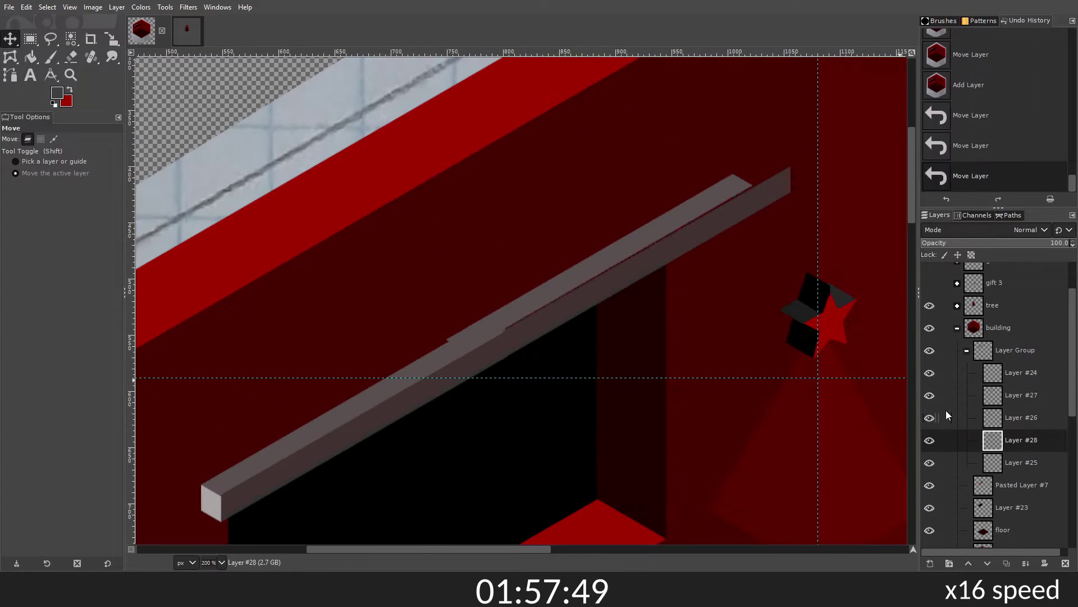
{"action": "left_click_drag", "start_coordinate": [1011, 439], "coordinate": [1011, 388]}
{"action": "scroll", "coordinate": [562, 292], "scroll_direction": "up", "scroll_amount": 4}
{"action": "left_click_drag", "start_coordinate": [531, 305], "coordinate": [590, 274]}
{"action": "left_click_drag", "start_coordinate": [540, 304], "coordinate": [551, 298]}
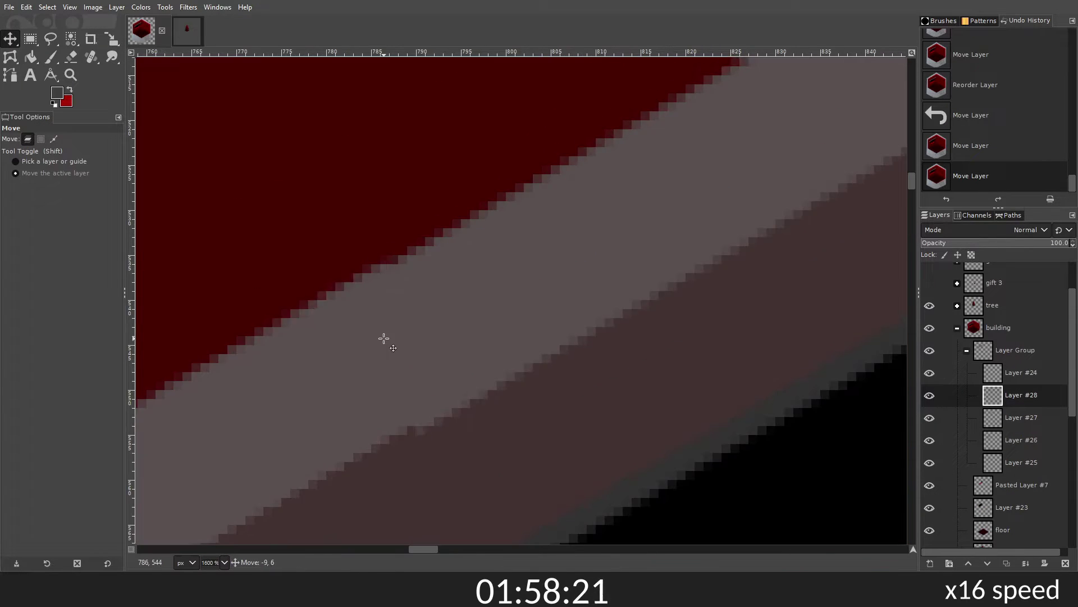
{"action": "left_click_drag", "start_coordinate": [385, 339], "coordinate": [494, 294]}
{"action": "scroll", "coordinate": [493, 294], "scroll_direction": "down", "scroll_amount": 4}
{"action": "left_click", "coordinate": [1066, 564]}
Step: Hide one rod layer, outline the rod end and paint it in
{"action": "left_click", "coordinate": [930, 395]}
{"action": "key", "text": "f"}
{"action": "scroll", "coordinate": [867, 173], "scroll_direction": "up", "scroll_amount": 1}
{"action": "left_click", "coordinate": [284, 451]}
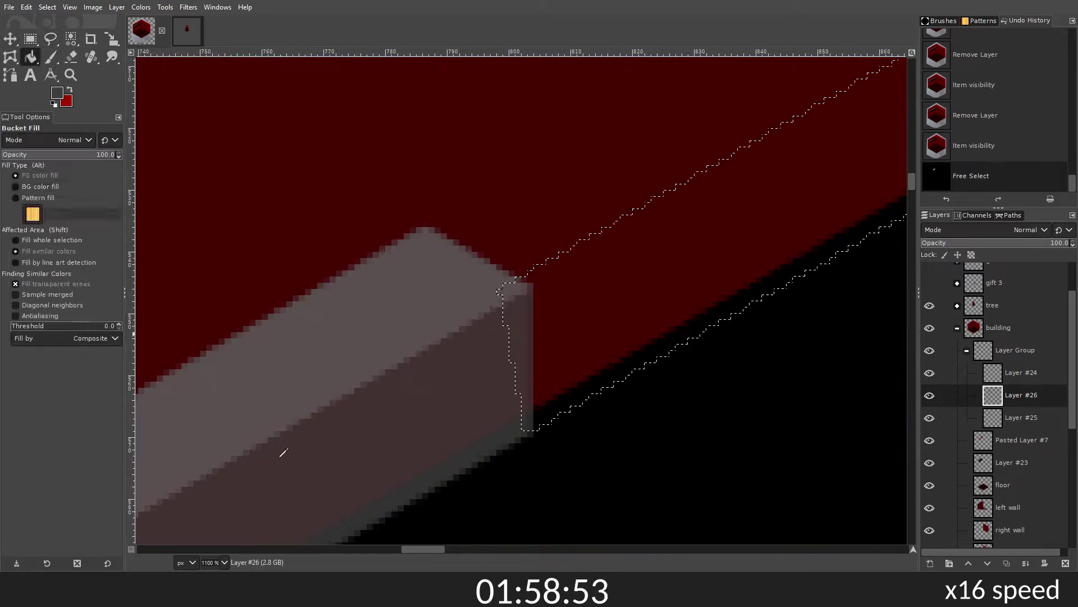
{"action": "key", "text": "p"}
{"action": "left_click", "coordinate": [1003, 373]}
Step: Outline the excess part along the rod edge, erase it, and deselect
{"action": "left_click", "coordinate": [53, 43]}
{"action": "scroll", "coordinate": [626, 260], "scroll_direction": "down", "scroll_amount": 1}
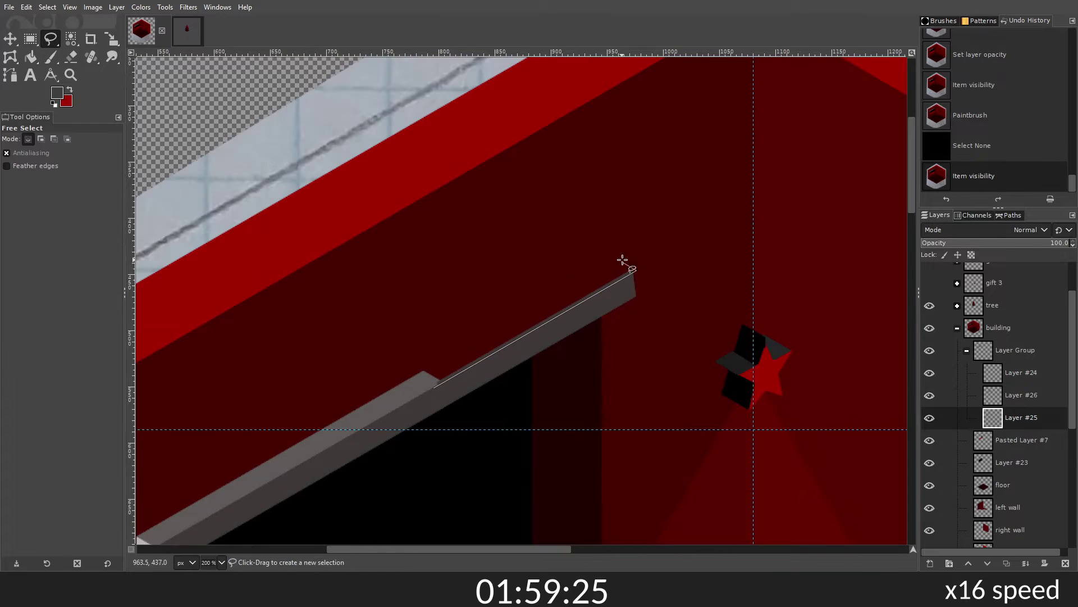
{"action": "left_click", "coordinate": [433, 373]}
{"action": "scroll", "coordinate": [429, 422], "scroll_direction": "up", "scroll_amount": 1}
{"action": "key", "text": "p"}
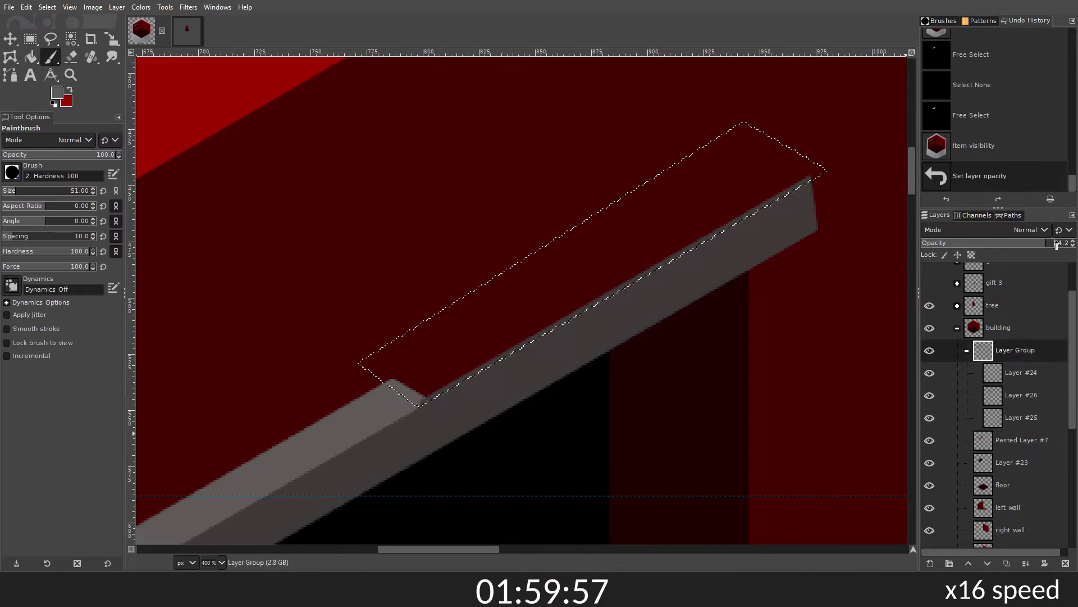
{"action": "scroll", "coordinate": [679, 267], "scroll_direction": "down", "scroll_amount": 2}
{"action": "key", "text": "ctrl+shift+a"}
Step: Clear the rod end with Delete and outline the end on the other face layer
{"action": "key", "text": "f"}
{"action": "scroll", "coordinate": [680, 267], "scroll_direction": "up", "scroll_amount": 2}
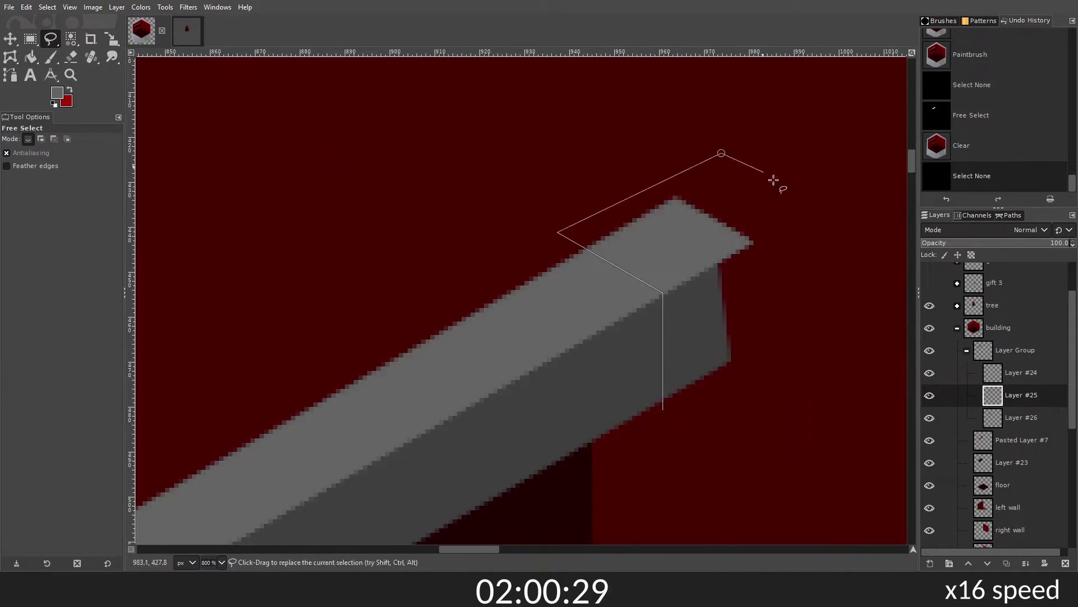
{"action": "key", "text": "Delete"}
{"action": "left_click", "coordinate": [1022, 418]}
{"action": "scroll", "coordinate": [680, 267], "scroll_direction": "up", "scroll_amount": 3}
{"action": "left_click", "coordinate": [1021, 395]}
{"action": "double_click", "coordinate": [608, 133]}
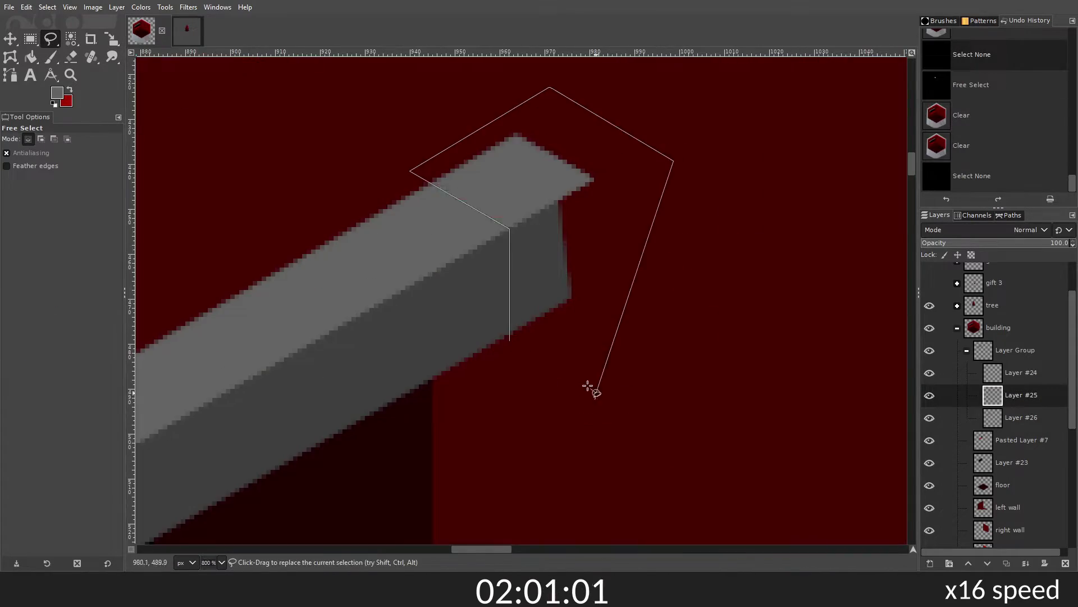
{"action": "scroll", "coordinate": [587, 386], "scroll_direction": "down", "scroll_amount": 5}
{"action": "left_click", "coordinate": [930, 408]}
Step: Lower the building group's opacity to 74.7 to reveal the fireplace sketch
{"action": "scroll", "coordinate": [705, 343], "scroll_direction": "up", "scroll_amount": 1}
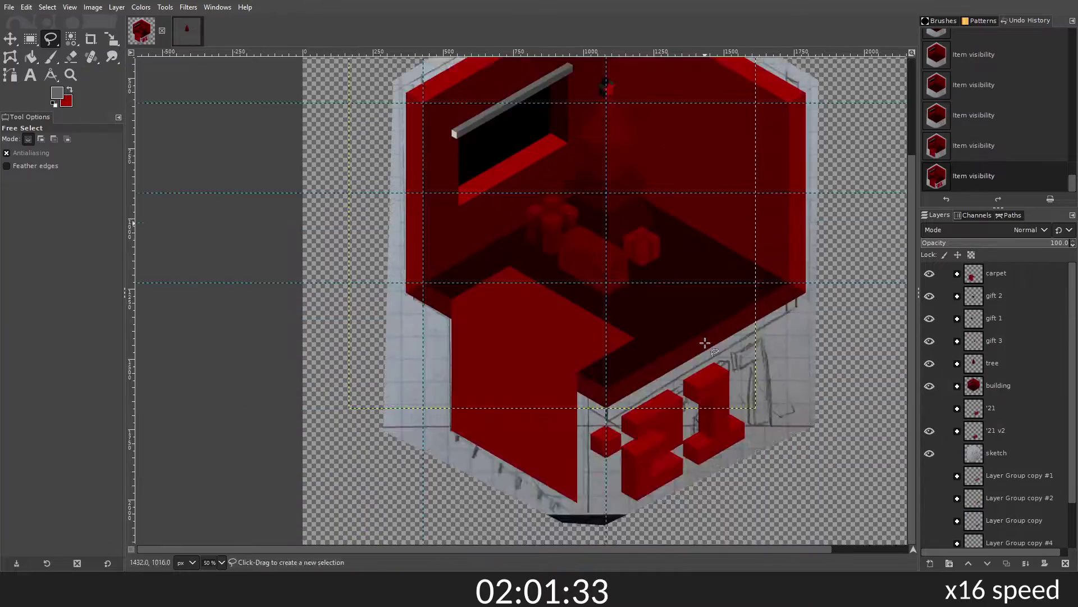
{"action": "scroll", "coordinate": [705, 343], "scroll_direction": "down", "scroll_amount": 2}
{"action": "left_click", "coordinate": [957, 385]}
{"action": "left_click", "coordinate": [929, 449]}
{"action": "left_click", "coordinate": [1031, 242]}
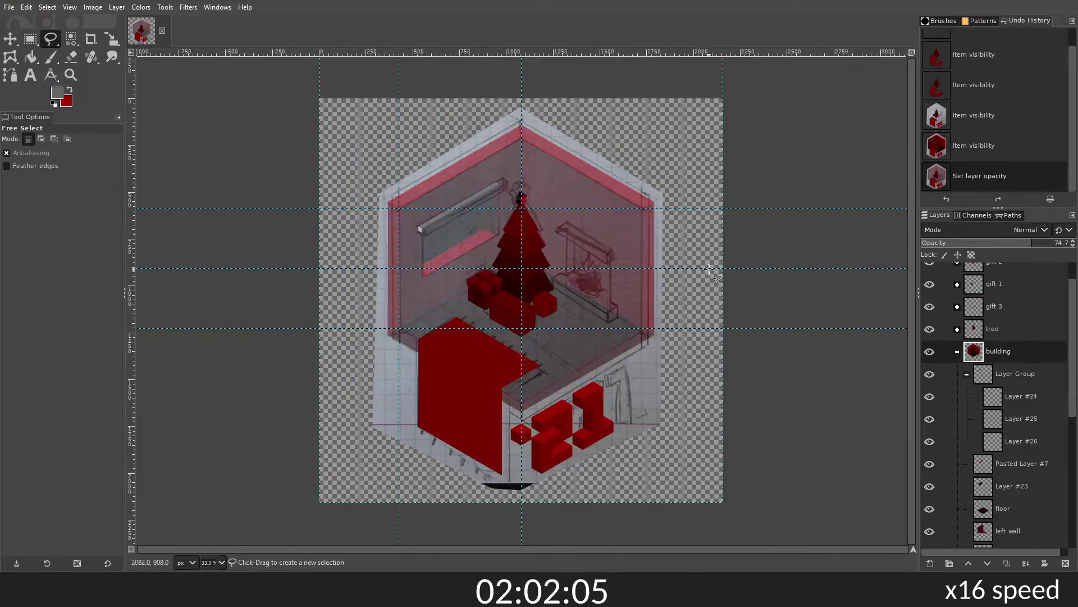
Step: Create a new layer group named 'fire place'
{"action": "scroll", "coordinate": [710, 269], "scroll_direction": "up", "scroll_amount": 4}
{"action": "scroll", "coordinate": [561, 281], "scroll_direction": "down", "scroll_amount": 3}
{"action": "left_click", "coordinate": [949, 564]}
{"action": "double_click", "coordinate": [1016, 373]}
{"action": "type", "text": "fire place"}
Step: Outline the bench's front face along the hearth and fill it red
{"action": "scroll", "coordinate": [519, 341], "scroll_direction": "up", "scroll_amount": 6}
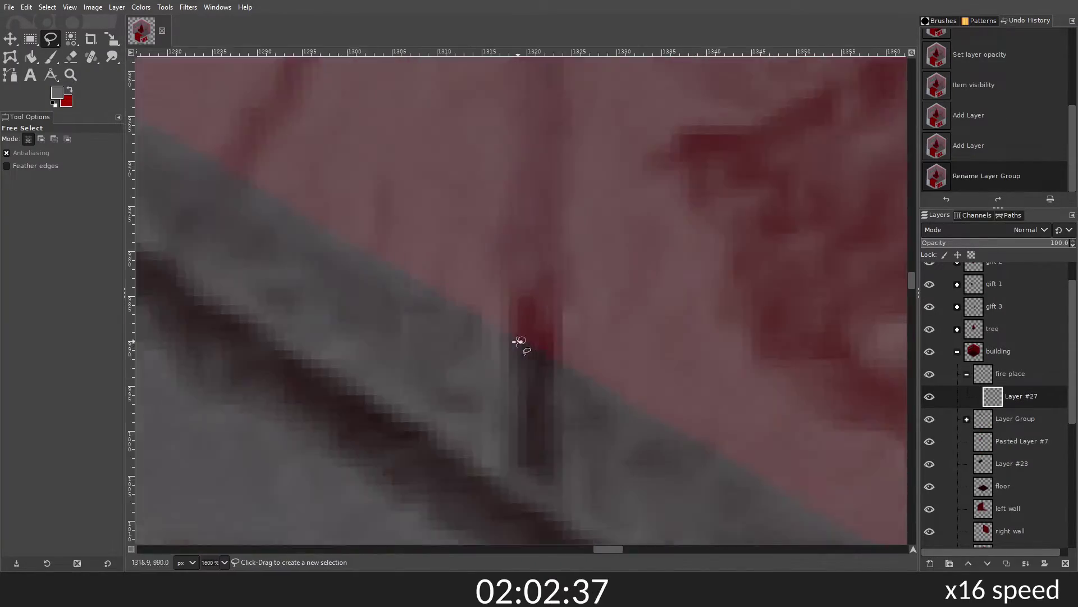
{"action": "scroll", "coordinate": [519, 341], "scroll_direction": "down", "scroll_amount": 8}
{"action": "left_click", "coordinate": [581, 369]}
{"action": "left_click", "coordinate": [581, 211]}
{"action": "left_click", "coordinate": [717, 285]}
{"action": "left_click", "coordinate": [716, 446]}
{"action": "key", "text": "ctrl+shift+a"}
{"action": "left_click", "coordinate": [930, 563]}
{"action": "left_click", "coordinate": [51, 38]}
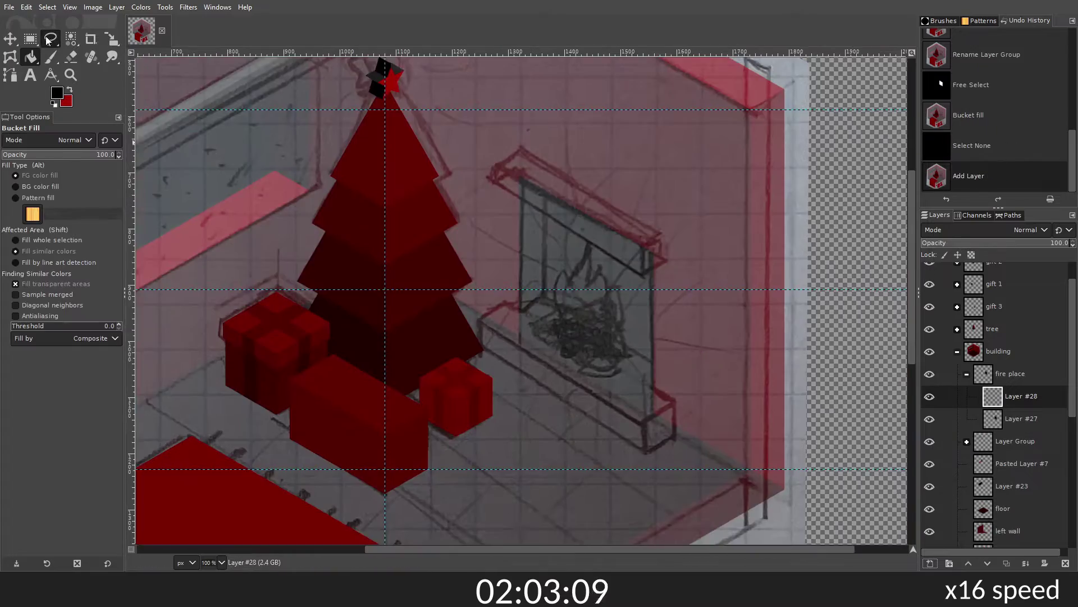
Step: Outline the bench's end face and fill it red
{"action": "scroll", "coordinate": [672, 450], "scroll_direction": "up", "scroll_amount": 3}
{"action": "left_click", "coordinate": [801, 431]}
{"action": "left_click", "coordinate": [672, 504]}
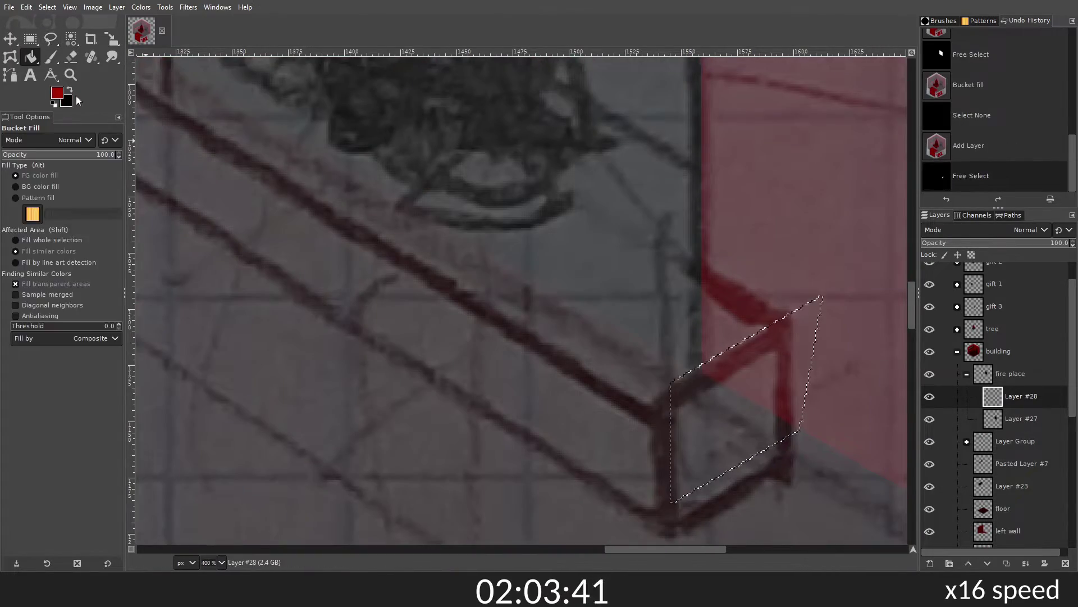
{"action": "left_click", "coordinate": [776, 397]}
{"action": "key", "text": "ctrl+shift+a"}
{"action": "key", "text": "Delete"}
{"action": "key", "text": "shift+ctrl+n"}
{"action": "key", "text": "f"}
Step: Outline the bench top on a fresh layer and fill it red
{"action": "left_click", "coordinate": [750, 479]}
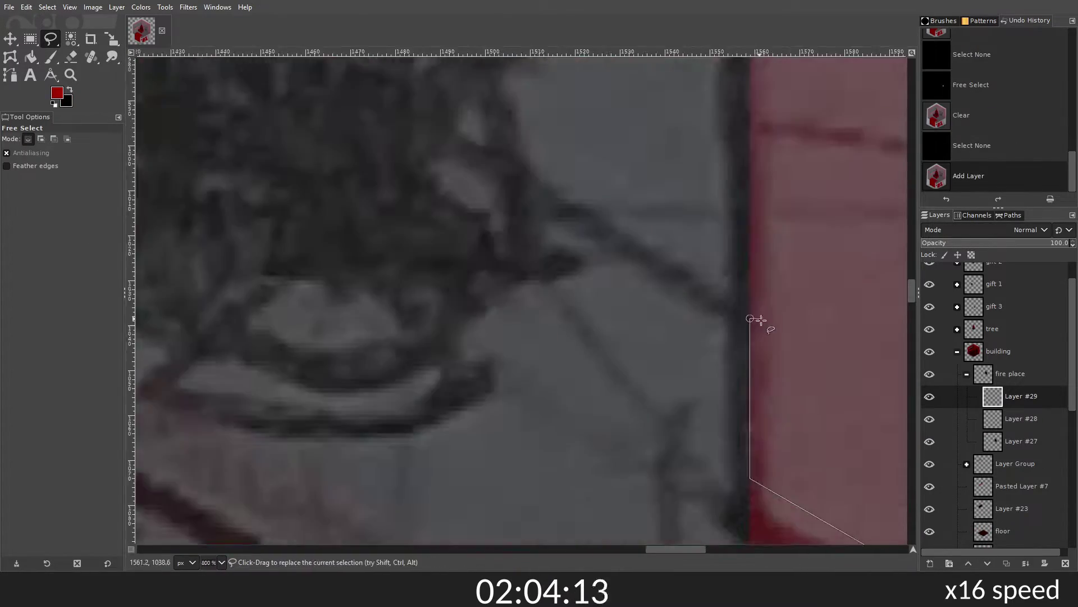
{"action": "left_click", "coordinate": [753, 319]}
{"action": "scroll", "coordinate": [674, 253], "scroll_direction": "down", "scroll_amount": 4}
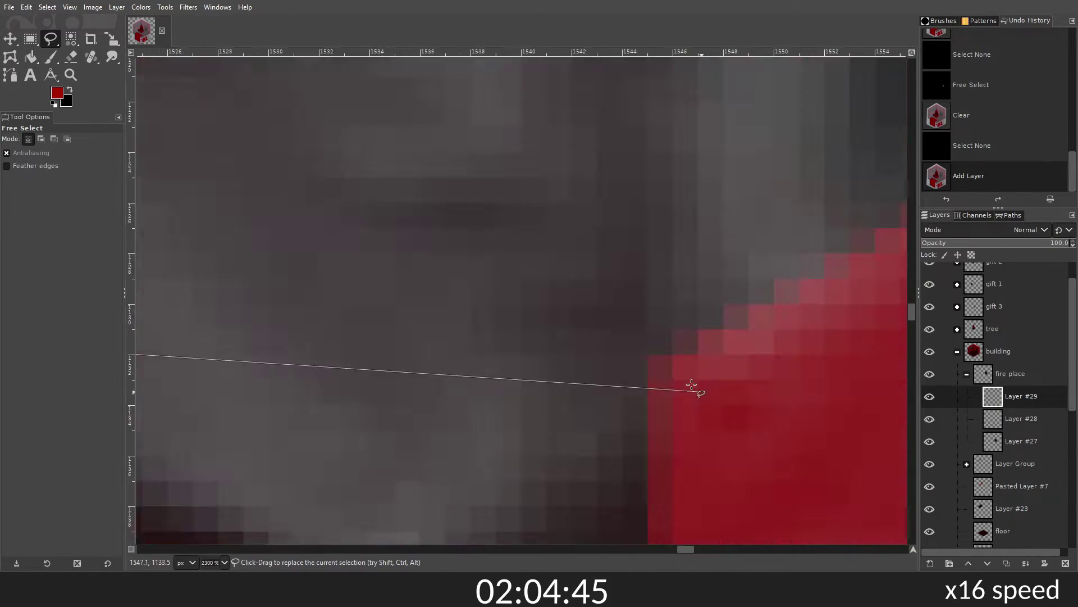
{"action": "key", "text": "Return"}
{"action": "key", "text": "shift+b"}
{"action": "left_click", "coordinate": [483, 303]}
{"action": "key", "text": "ctrl+shift+a"}
Step: Set building opacity to 86.4 and fill the mantel top bright red on Layer #29
{"action": "left_click", "coordinate": [999, 351]}
{"action": "left_click_drag", "start_coordinate": [1067, 243], "coordinate": [1055, 243]}
{"action": "left_click", "coordinate": [1022, 396]}
{"action": "key", "text": "f"}
{"action": "left_click", "coordinate": [794, 356]}
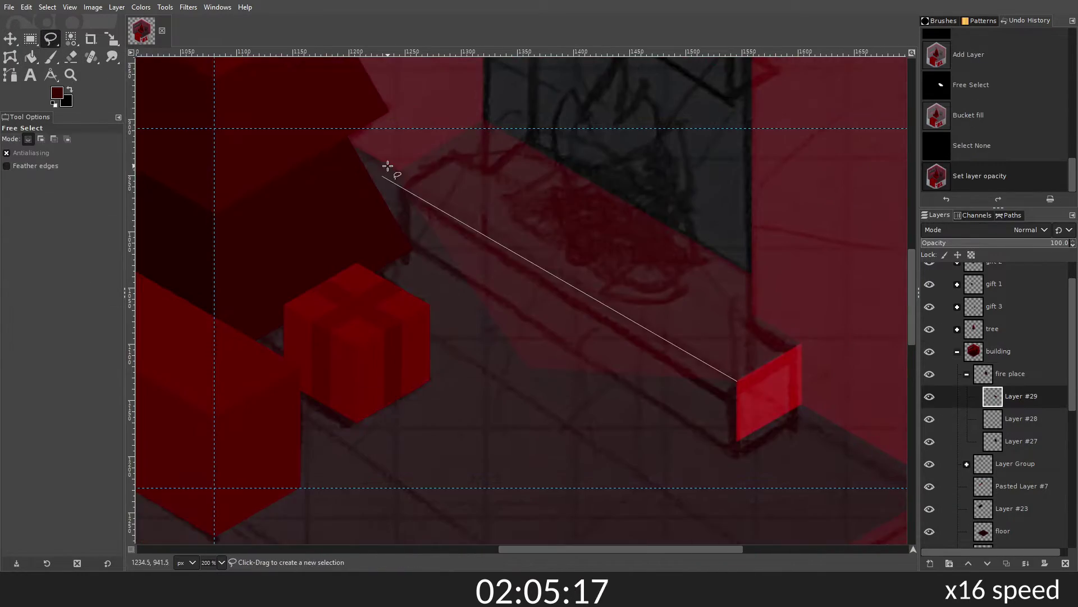
{"action": "scroll", "coordinate": [506, 224], "scroll_direction": "down", "scroll_amount": 1}
{"action": "left_click", "coordinate": [552, 198]}
{"action": "key", "text": "Return"}
{"action": "key", "text": "shift+b"}
{"action": "left_click", "coordinate": [674, 337]}
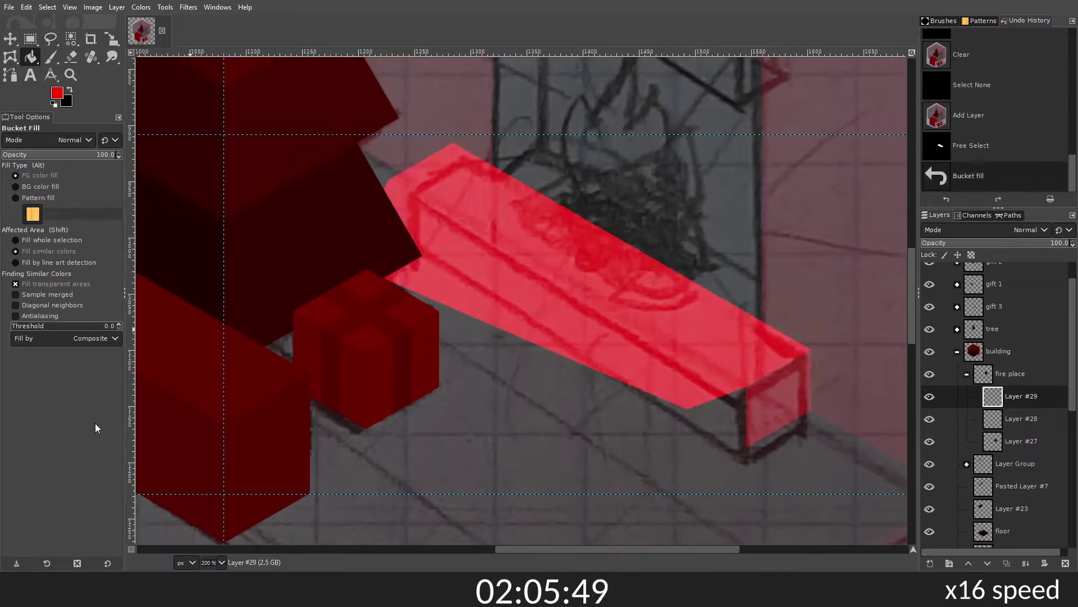
{"action": "key", "text": "ctrl+shift+a"}
Step: Outline another area near the tree and group Layers #28 and #29 into a new group
{"action": "left_click", "coordinate": [498, 246]}
{"action": "left_click", "coordinate": [437, 354]}
{"action": "scroll", "coordinate": [522, 238], "scroll_direction": "right", "scroll_amount": 3}
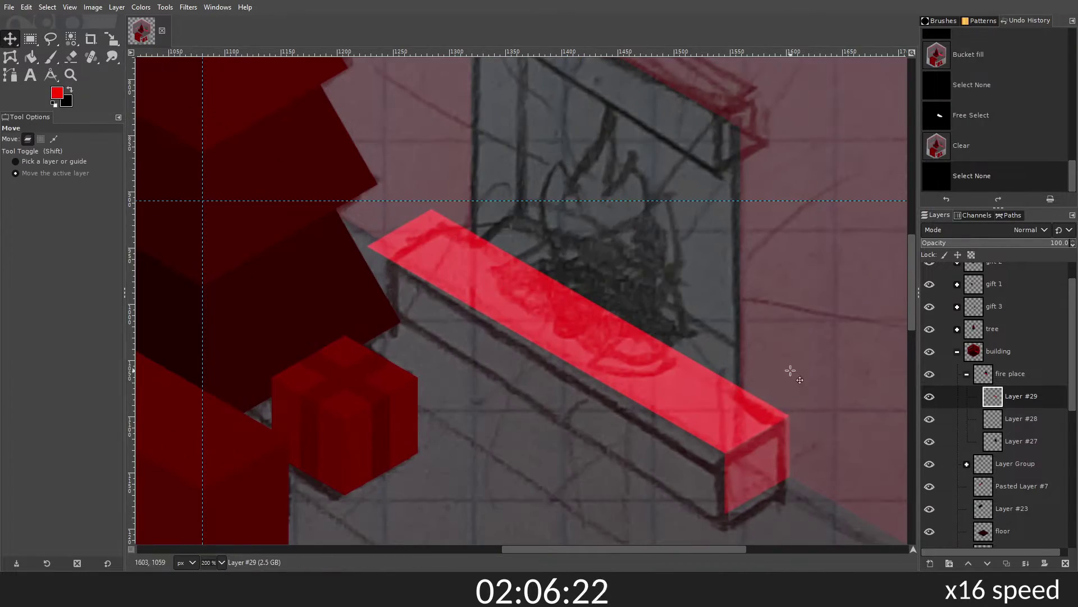
{"action": "left_click", "coordinate": [949, 564]}
{"action": "left_click_drag", "start_coordinate": [1021, 441], "coordinate": [1028, 400]}
{"action": "left_click_drag", "start_coordinate": [1021, 396], "coordinate": [1028, 400]}
{"action": "key", "text": "4"}
{"action": "left_click_drag", "start_coordinate": [681, 365], "coordinate": [650, 361]}
{"action": "scroll", "coordinate": [553, 298], "scroll_direction": "down", "scroll_amount": 3}
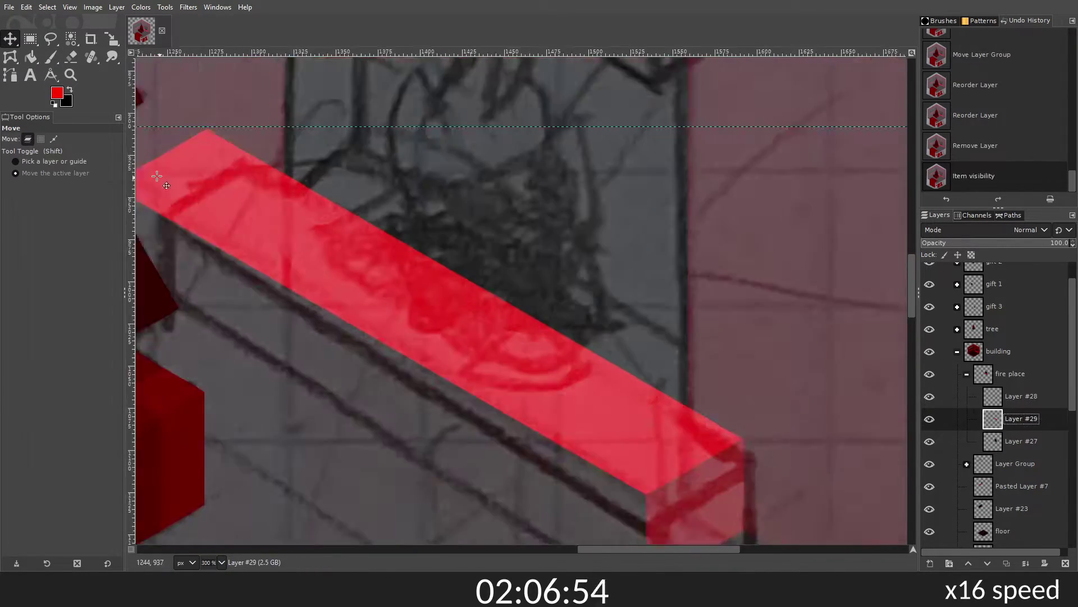
Step: Undo the bench grouping, clear the unwanted bench part, and reselect Layer #29
{"action": "key", "text": "f"}
{"action": "key", "text": "Delete"}
{"action": "key", "text": "ctrl+shift+a"}
{"action": "left_click", "coordinate": [1021, 418]}
Step: Outline and fill the fireplace bench's front face on a new layer
{"action": "left_click", "coordinate": [930, 564]}
{"action": "scroll", "coordinate": [523, 297], "scroll_direction": "up", "scroll_amount": 3}
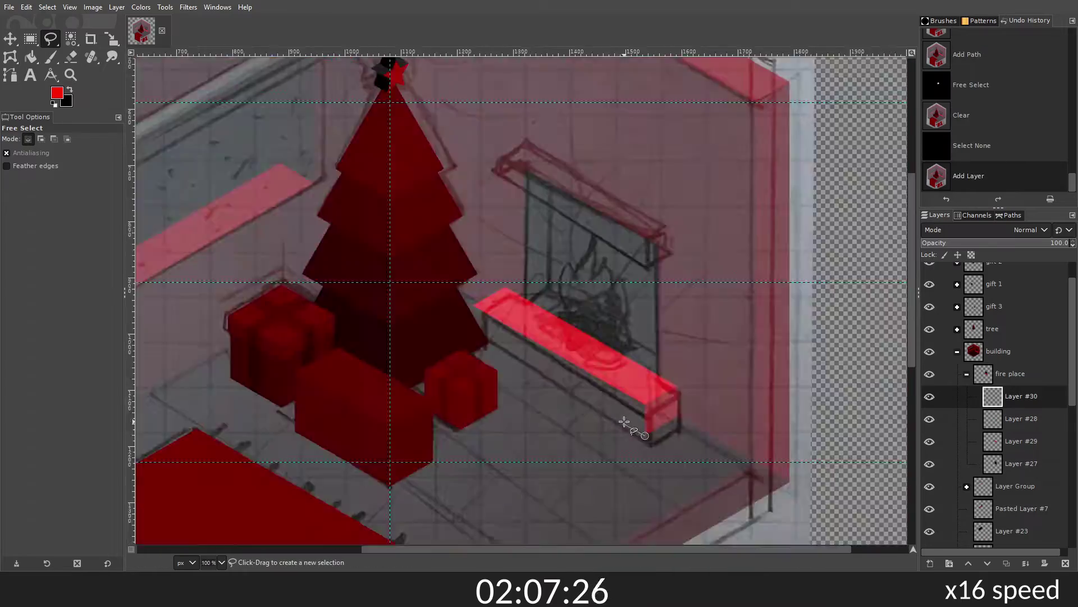
{"action": "left_click", "coordinate": [416, 185]}
{"action": "key", "text": "x"}
{"action": "key", "text": "shift+b"}
{"action": "left_click", "coordinate": [533, 315]}
Step: Outline and fill another bench side face red on its own new layer
{"action": "key", "text": "f"}
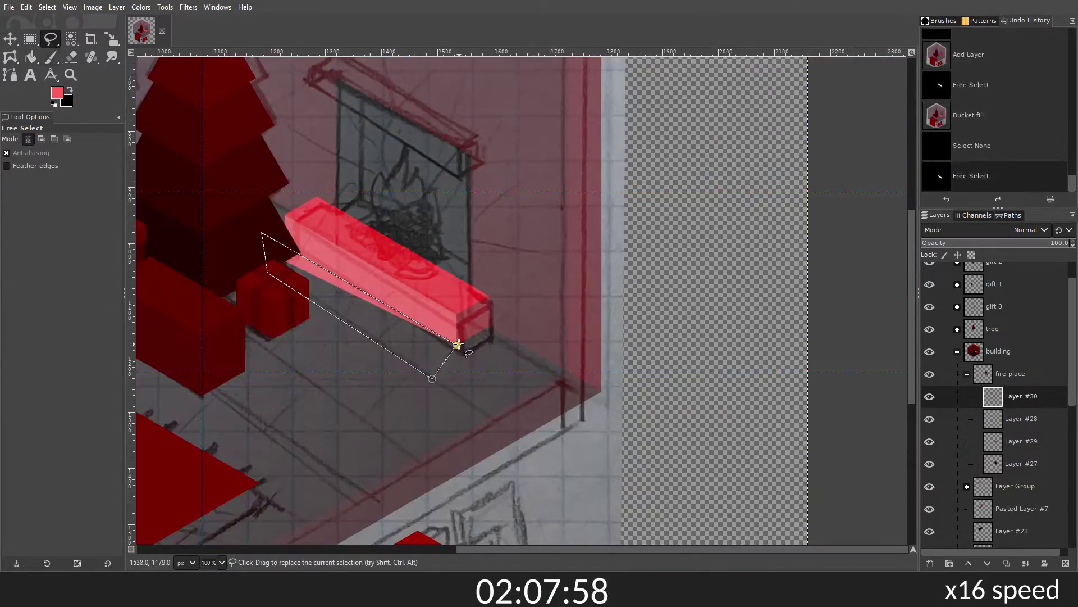
{"action": "left_click", "coordinate": [930, 564]}
{"action": "key", "text": "5"}
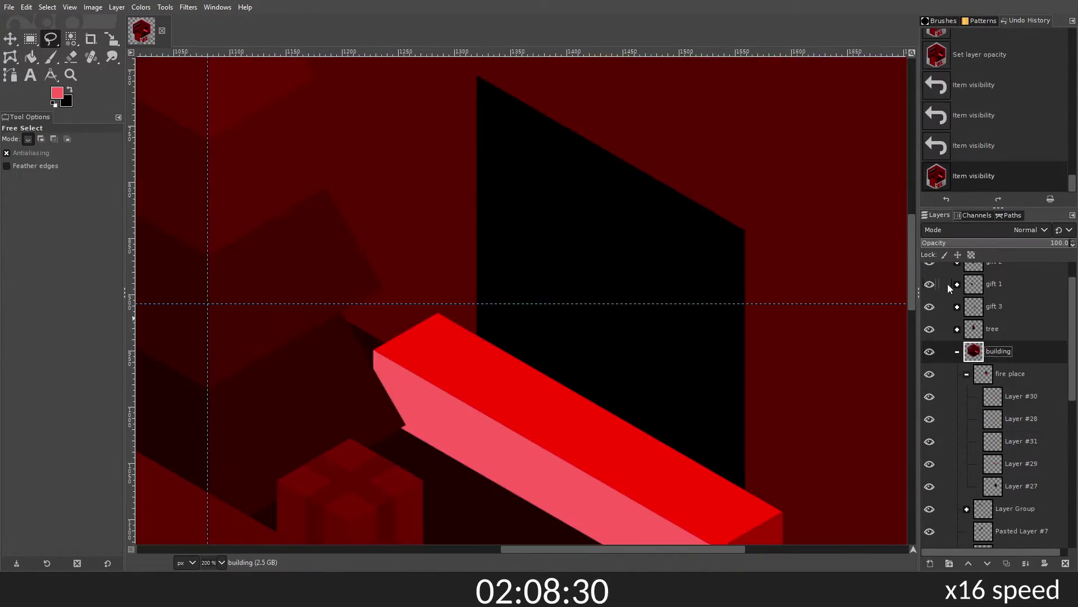
{"action": "left_click", "coordinate": [334, 399]}
{"action": "key", "text": "Return"}
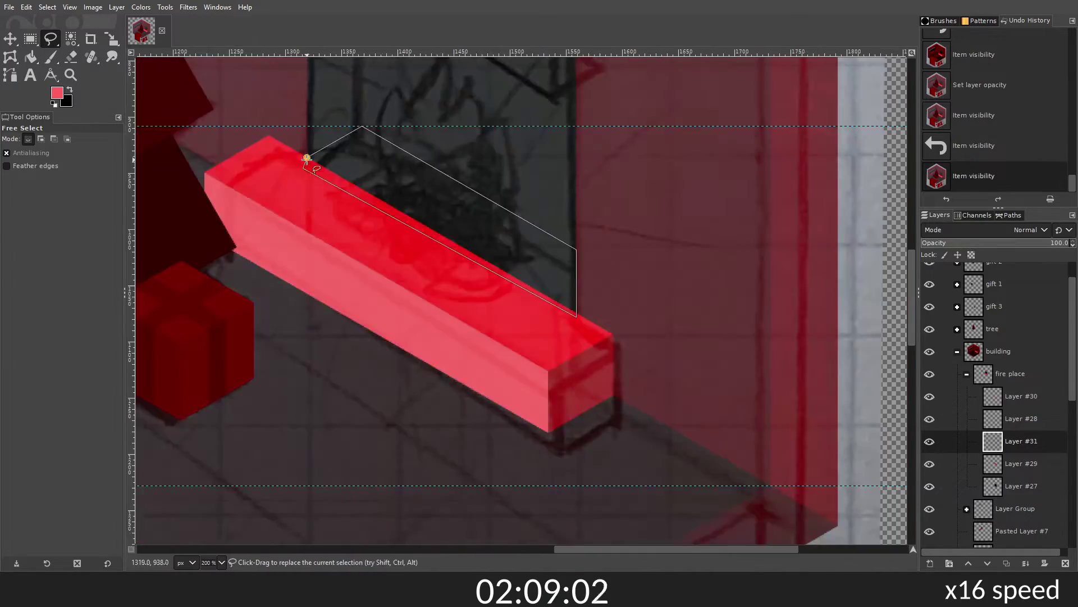
{"action": "key", "text": "shift+b"}
{"action": "left_click", "coordinate": [506, 405]}
{"action": "key", "text": "ctrl+shift+a"}
Step: Paste the tall red wall strip as a layer behind the bench and trim off its excess
{"action": "key", "text": "ctrl+v"}
{"action": "key", "text": "ctrl+shift+n"}
{"action": "left_click", "coordinate": [969, 564]}
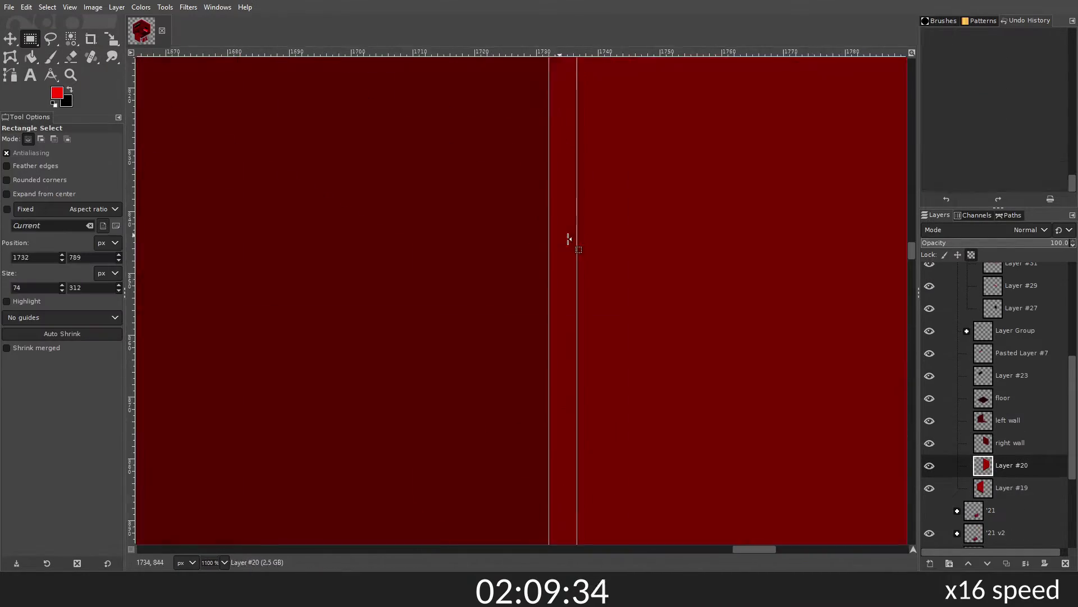
{"action": "key", "text": "m"}
{"action": "left_click_drag", "start_coordinate": [494, 224], "coordinate": [494, 235]}
{"action": "key", "text": "f"}
{"action": "left_click", "coordinate": [426, 294]}
{"action": "key", "text": "Delete"}
{"action": "key", "text": "ctrl+shift+a"}
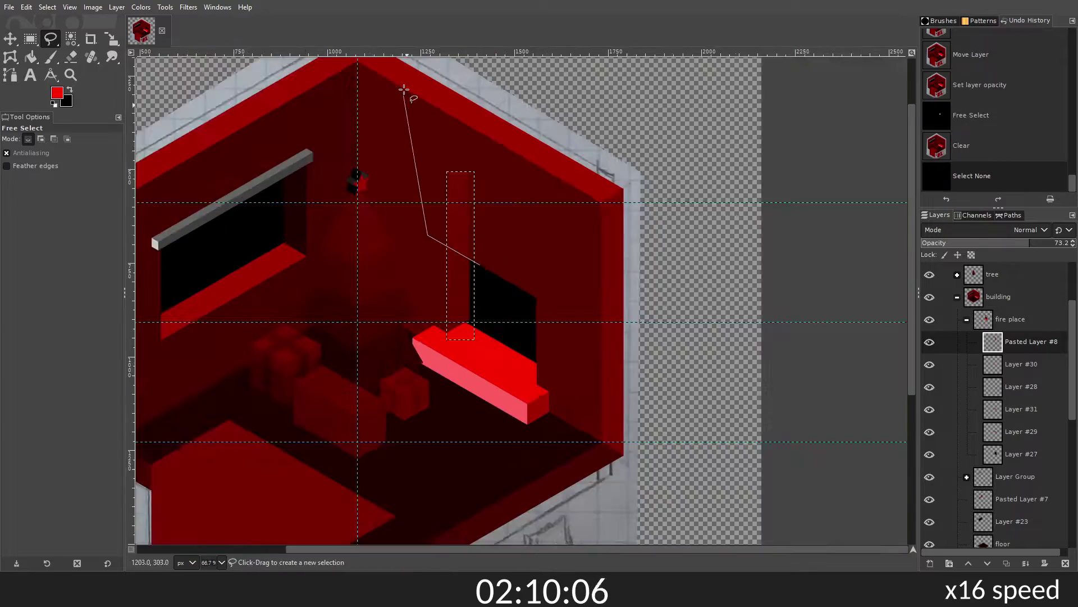
Step: Outline and fill the remaining bench part on Layer #31
{"action": "left_click", "coordinate": [1021, 408]}
{"action": "scroll", "coordinate": [538, 208], "scroll_direction": "up", "scroll_amount": 9}
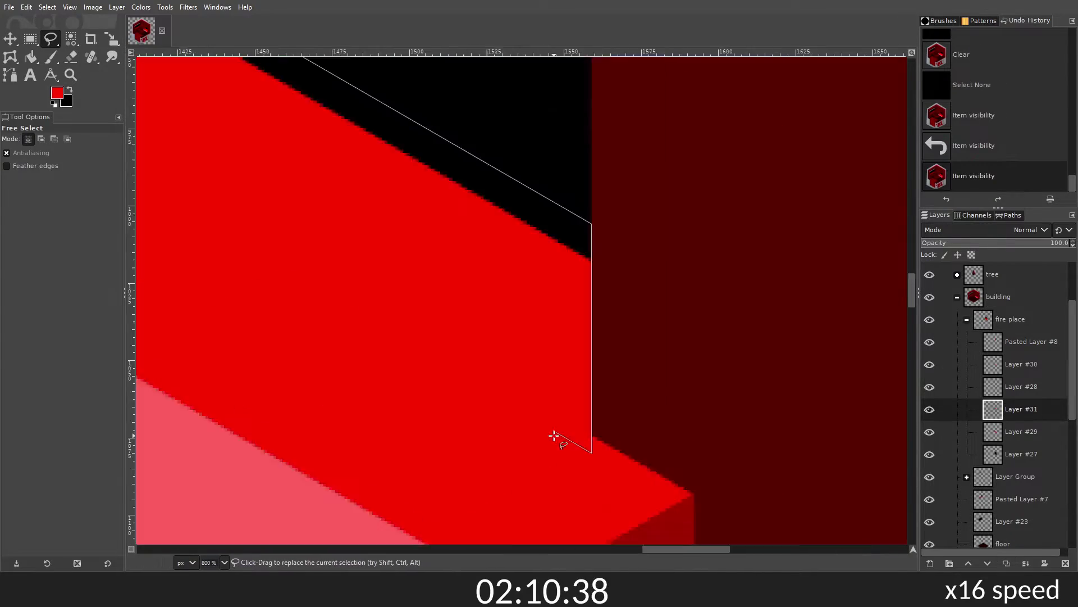
{"action": "left_click", "coordinate": [555, 436]}
{"action": "key", "text": "Return"}
{"action": "scroll", "coordinate": [554, 437], "scroll_direction": "down", "scroll_amount": 5}
Step: Lock alpha on fireplace Layer #27 and recolour its pieces dark red
{"action": "key", "text": "ctrl+shift+a"}
{"action": "left_click", "coordinate": [1021, 453]}
{"action": "key", "text": "shift+b"}
{"action": "left_click", "coordinate": [708, 388]}
{"action": "scroll", "coordinate": [657, 260], "scroll_direction": "up", "scroll_amount": 1}
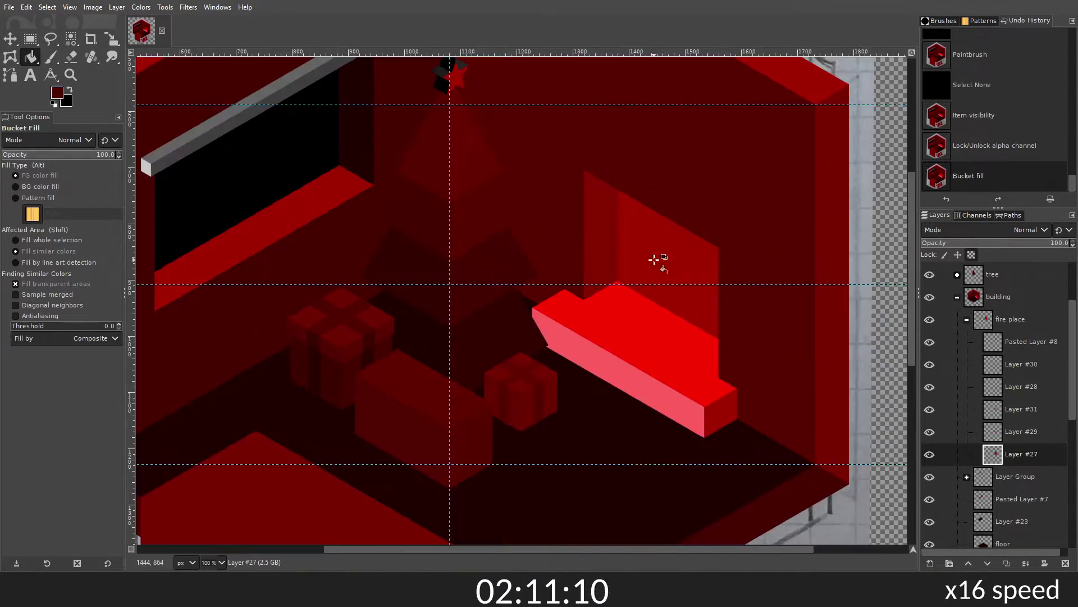
{"action": "left_click", "coordinate": [929, 431]}
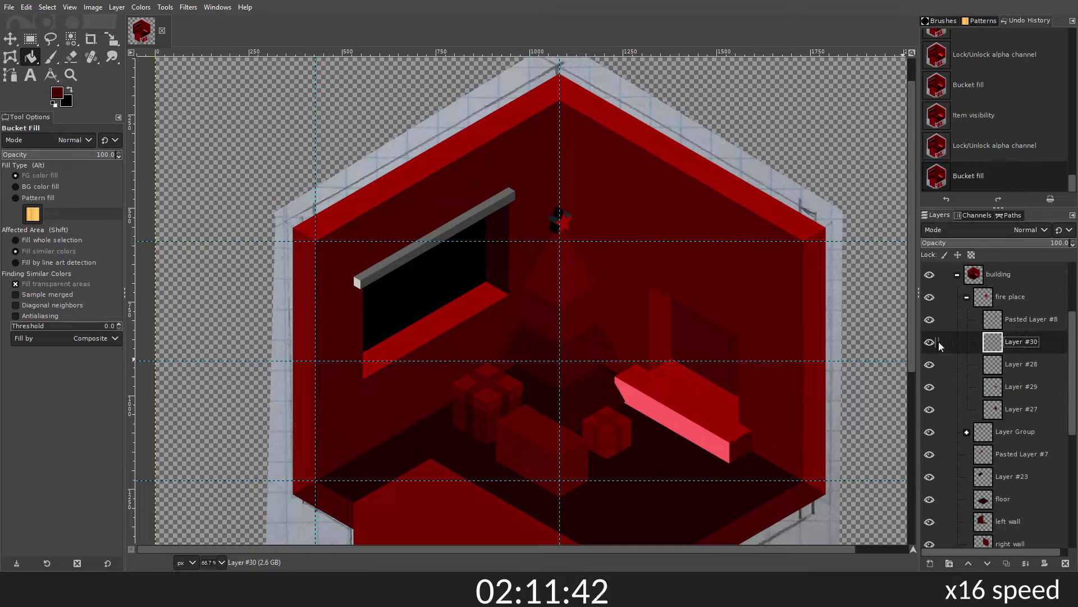
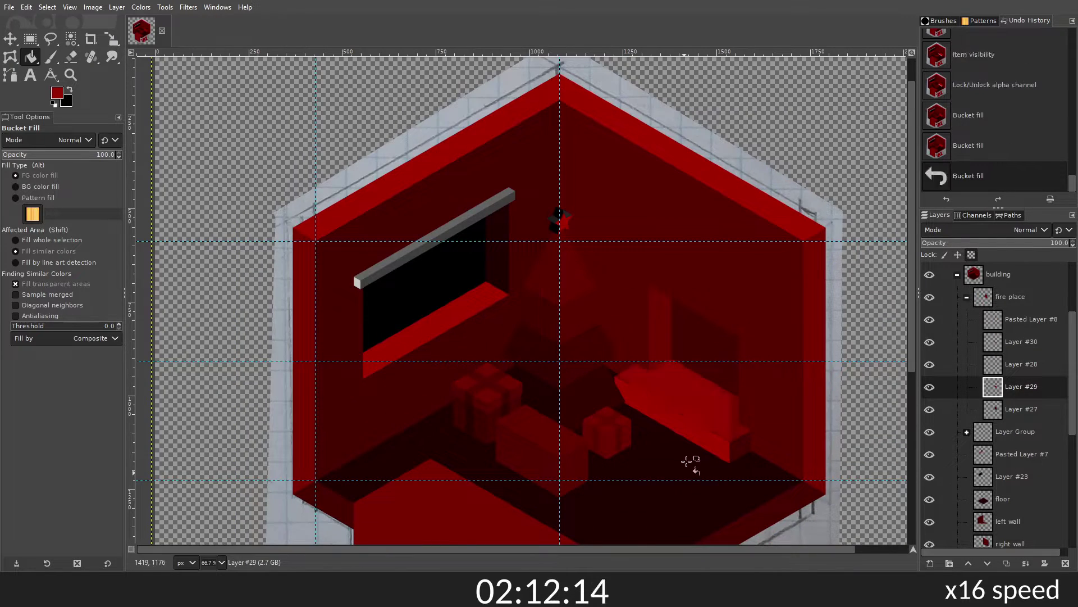
Step: Fill the fireplace shapes on Layer #29 and Layer #27 with dark red
{"action": "scroll", "coordinate": [715, 337], "scroll_direction": "down", "scroll_amount": 1}
{"action": "scroll", "coordinate": [715, 337], "scroll_direction": "up", "scroll_amount": 2}
{"action": "left_click", "coordinate": [1021, 409]}
{"action": "scroll", "coordinate": [595, 337], "scroll_direction": "down", "scroll_amount": 2}
{"action": "left_click", "coordinate": [237, 476]}
{"action": "scroll", "coordinate": [238, 476], "scroll_direction": "up", "scroll_amount": 2}
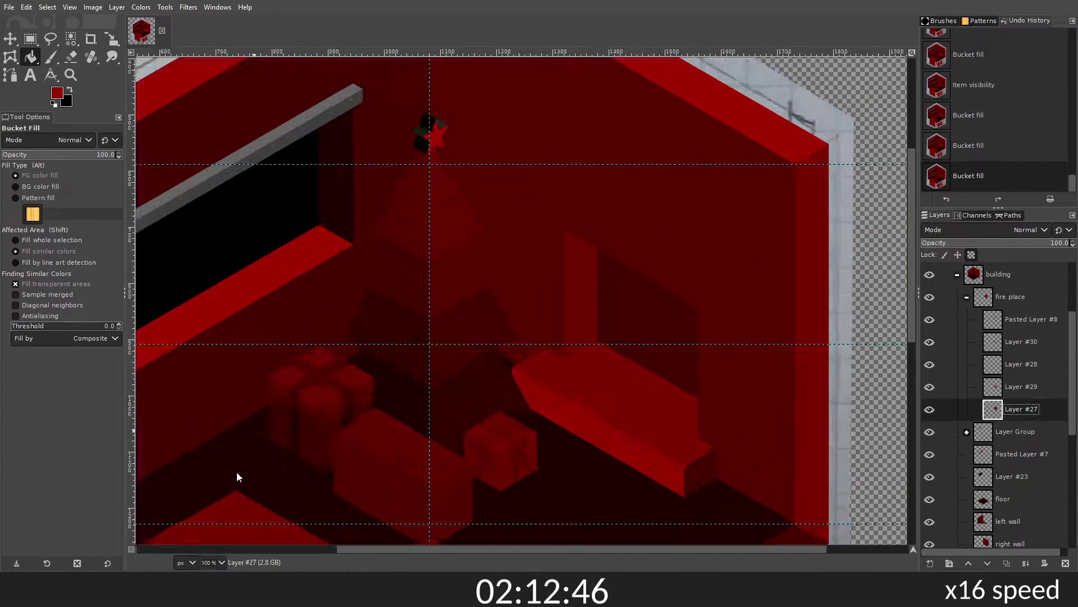
{"action": "scroll", "coordinate": [784, 337], "scroll_direction": "down", "scroll_amount": 2}
{"action": "scroll", "coordinate": [633, 312], "scroll_direction": "up", "scroll_amount": 2}
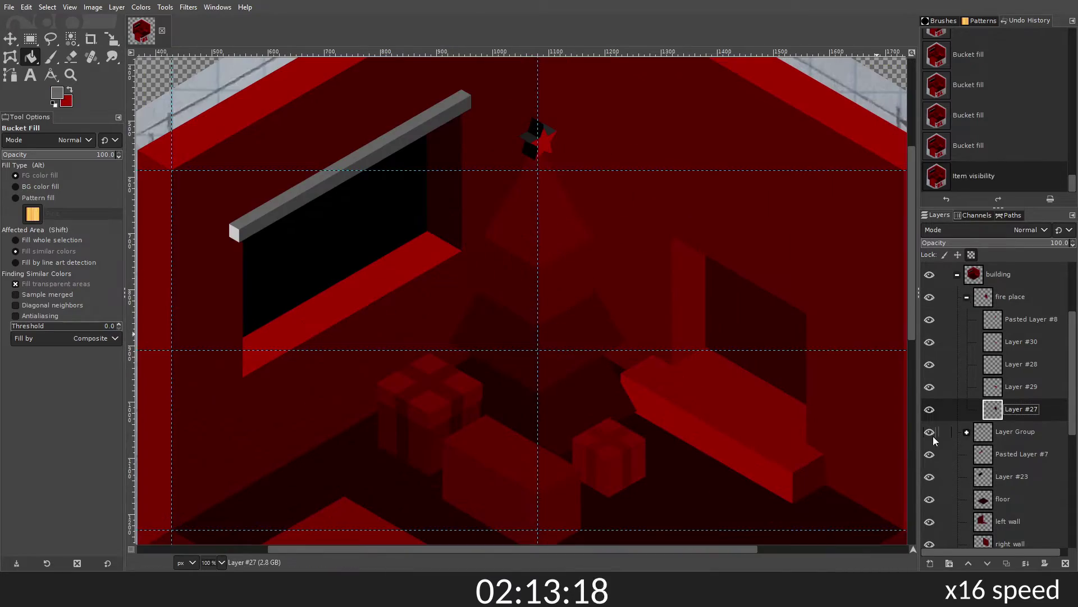
Step: Duplicate the wall bar group and mirror the copy horizontally
{"action": "key", "text": "shift+ctrl+d"}
{"action": "key", "text": "m"}
{"action": "left_click_drag", "start_coordinate": [618, 281], "coordinate": [633, 313]}
Step: Move the mirrored bar copy onto the right wall and delete its excess end
{"action": "scroll", "coordinate": [609, 211], "scroll_direction": "down", "scroll_amount": 2}
{"action": "scroll", "coordinate": [654, 226], "scroll_direction": "up", "scroll_amount": 4}
{"action": "left_click_drag", "start_coordinate": [654, 226], "coordinate": [663, 313]}
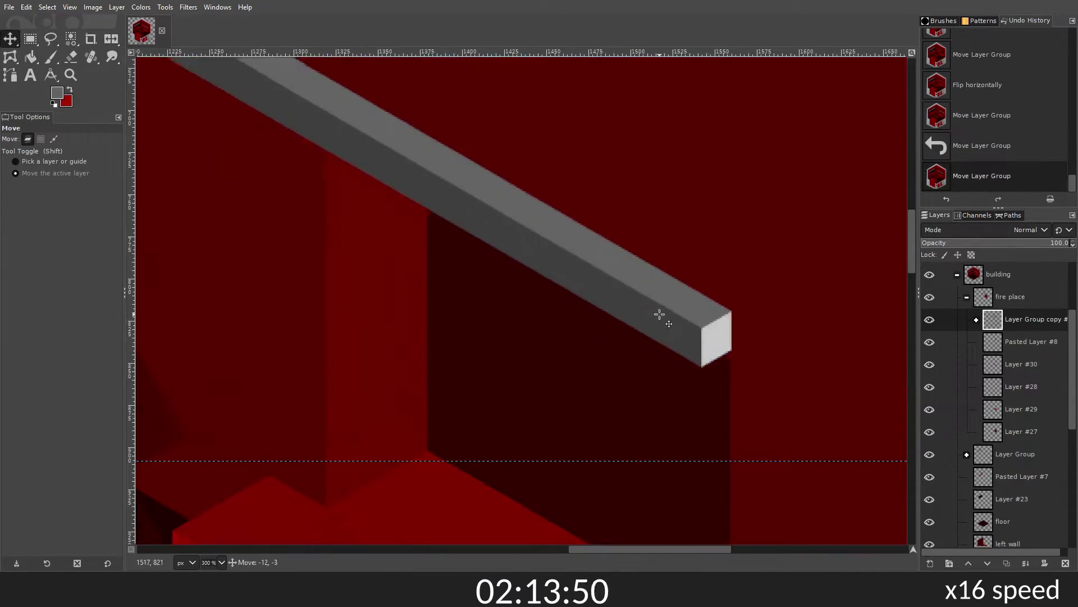
{"action": "scroll", "coordinate": [711, 333], "scroll_direction": "up", "scroll_amount": 2}
{"action": "key", "text": "f"}
{"action": "left_click", "coordinate": [450, 175]}
{"action": "left_click", "coordinate": [499, 142]}
{"action": "key", "text": "Return"}
{"action": "key", "text": "Delete"}
{"action": "key", "text": "shift+ctrl+a"}
{"action": "key", "text": "m"}
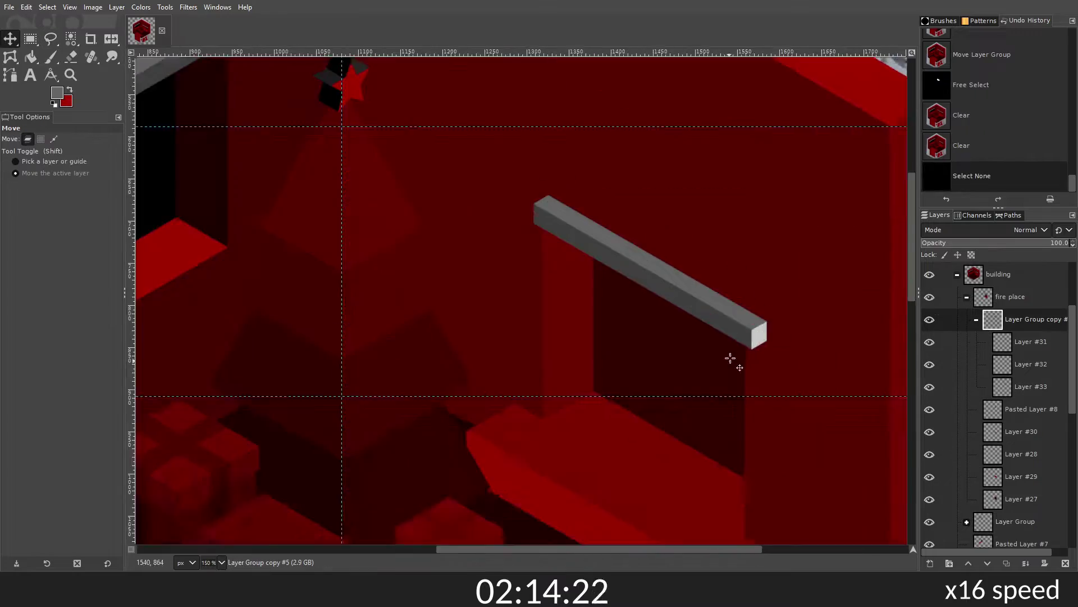
Step: Position the trimmed bar above the fireplace and toggle the building group to check it
{"action": "scroll", "coordinate": [734, 361], "scroll_direction": "down", "scroll_amount": 3}
{"action": "scroll", "coordinate": [696, 315], "scroll_direction": "up", "scroll_amount": 3}
{"action": "left_click_drag", "start_coordinate": [781, 332], "coordinate": [771, 309]}
{"action": "scroll", "coordinate": [781, 319], "scroll_direction": "down", "scroll_amount": 3}
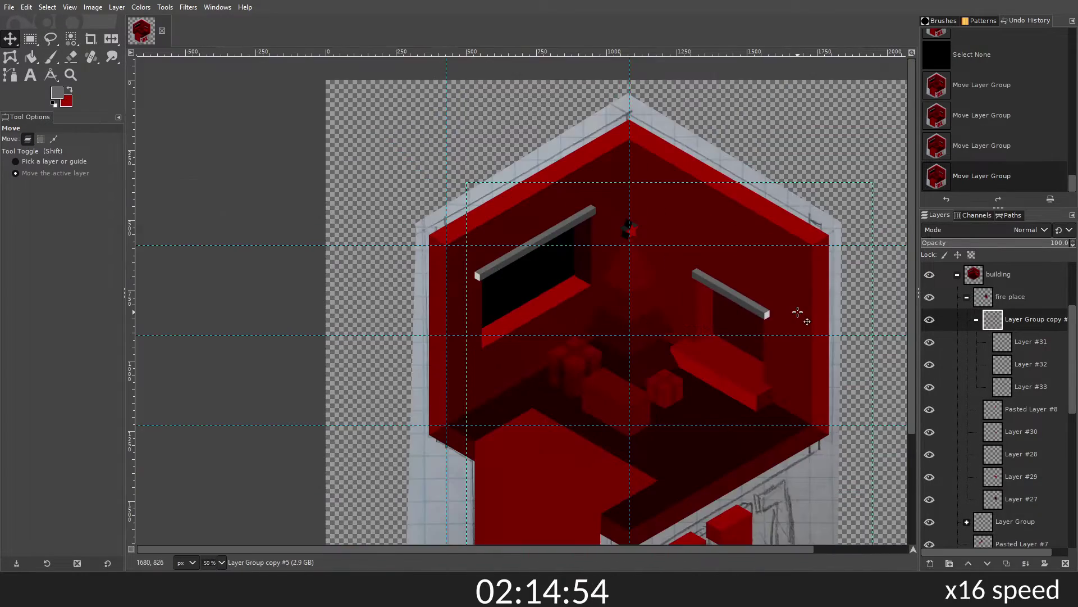
{"action": "scroll", "coordinate": [799, 312], "scroll_direction": "up", "scroll_amount": 1}
{"action": "scroll", "coordinate": [511, 281], "scroll_direction": "down", "scroll_amount": 1}
{"action": "left_click", "coordinate": [967, 297]}
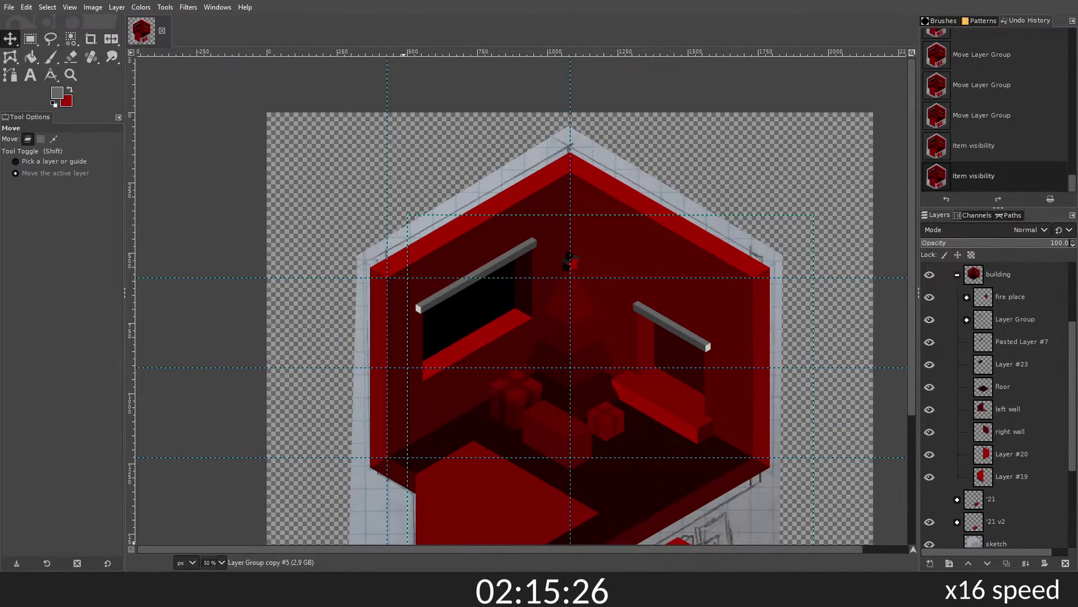
{"action": "left_click", "coordinate": [930, 275]}
{"action": "left_click", "coordinate": [931, 274]}
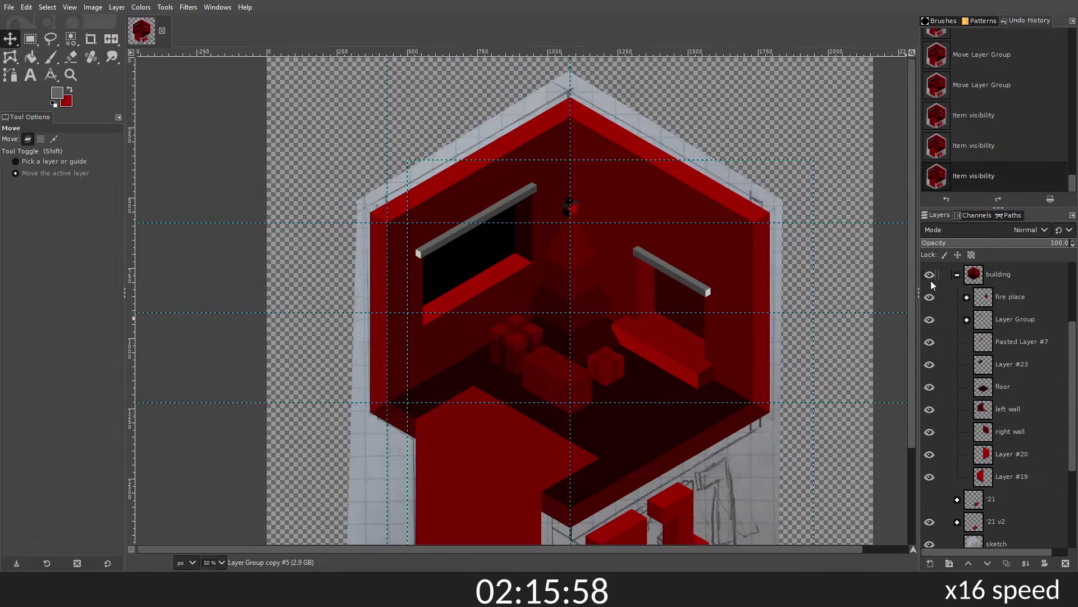
{"action": "scroll", "coordinate": [696, 338], "scroll_direction": "up", "scroll_amount": 3}
{"action": "scroll", "coordinate": [696, 338], "scroll_direction": "down", "scroll_amount": 3}
{"action": "scroll", "coordinate": [983, 456], "scroll_direction": "down", "scroll_amount": 3}
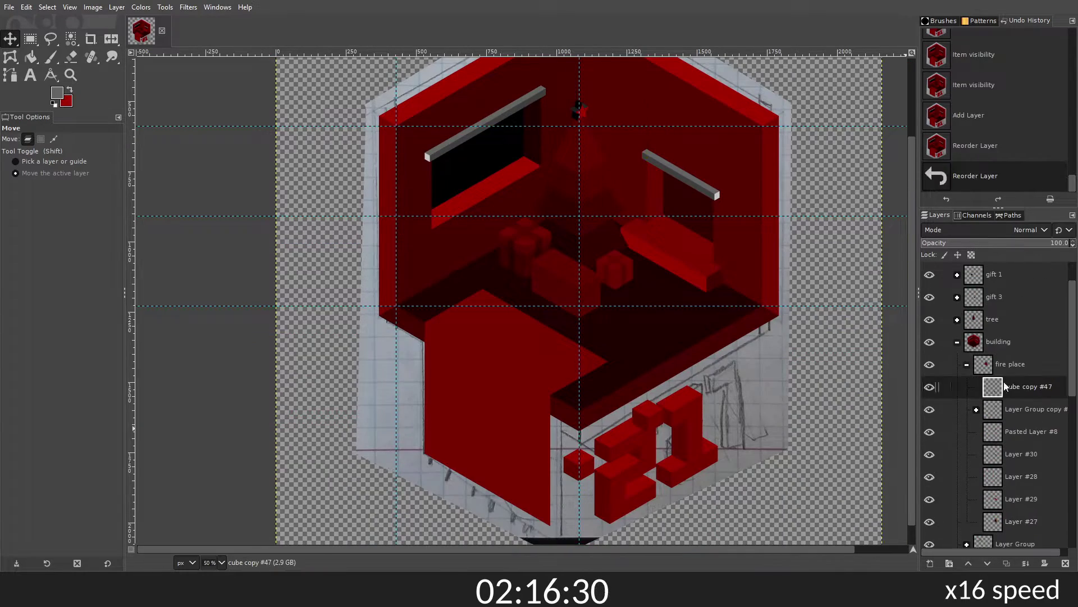
Step: Scale the copied cube to 733×733 and place the small block on the fireplace top
{"action": "scroll", "coordinate": [722, 380], "scroll_direction": "up", "scroll_amount": 3}
{"action": "key", "text": "shift+s"}
{"action": "left_click", "coordinate": [686, 429]}
{"action": "scroll", "coordinate": [549, 296], "scroll_direction": "up", "scroll_amount": 3}
{"action": "key", "text": "Return"}
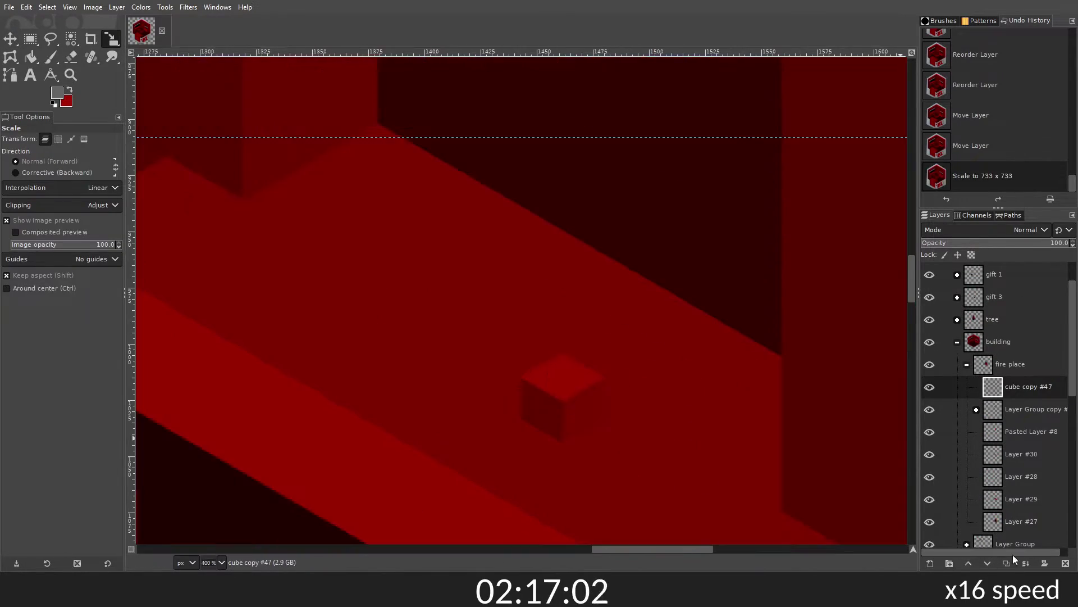
{"action": "left_click_drag", "start_coordinate": [1031, 409], "coordinate": [1028, 388]}
{"action": "scroll", "coordinate": [746, 397], "scroll_direction": "down", "scroll_amount": 3}
{"action": "key", "text": "m"}
{"action": "scroll", "coordinate": [746, 397], "scroll_direction": "up", "scroll_amount": 4}
{"action": "left_click_drag", "start_coordinate": [805, 410], "coordinate": [749, 379]}
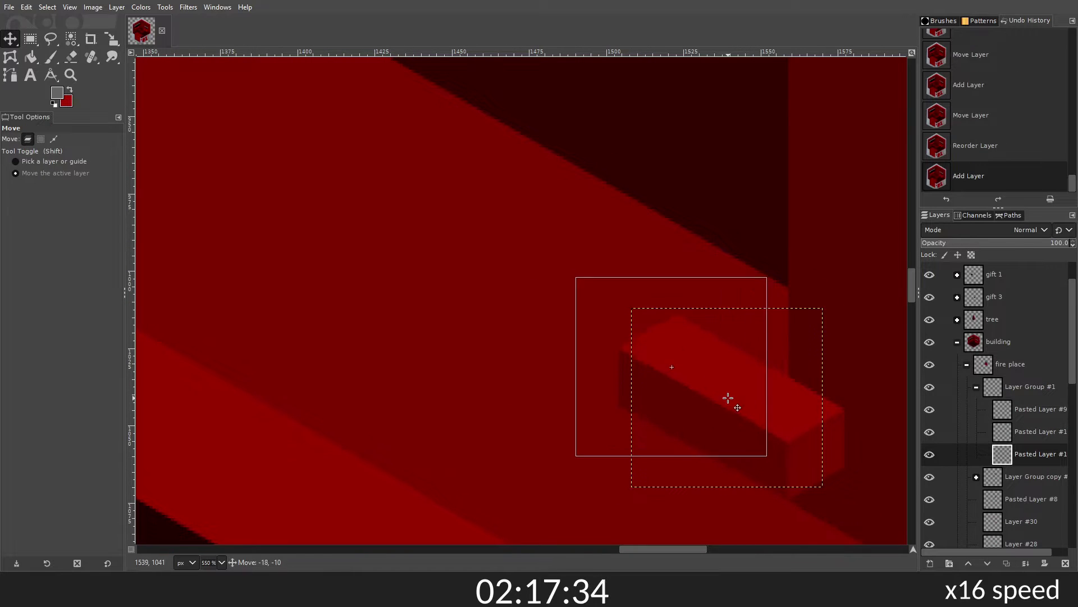
Step: Slide the duplicated block groups along the fireplace, including Layer Group #1
{"action": "scroll", "coordinate": [799, 385], "scroll_direction": "down", "scroll_amount": 5}
{"action": "scroll", "coordinate": [759, 361], "scroll_direction": "down", "scroll_amount": 2}
{"action": "scroll", "coordinate": [758, 361], "scroll_direction": "up", "scroll_amount": 2}
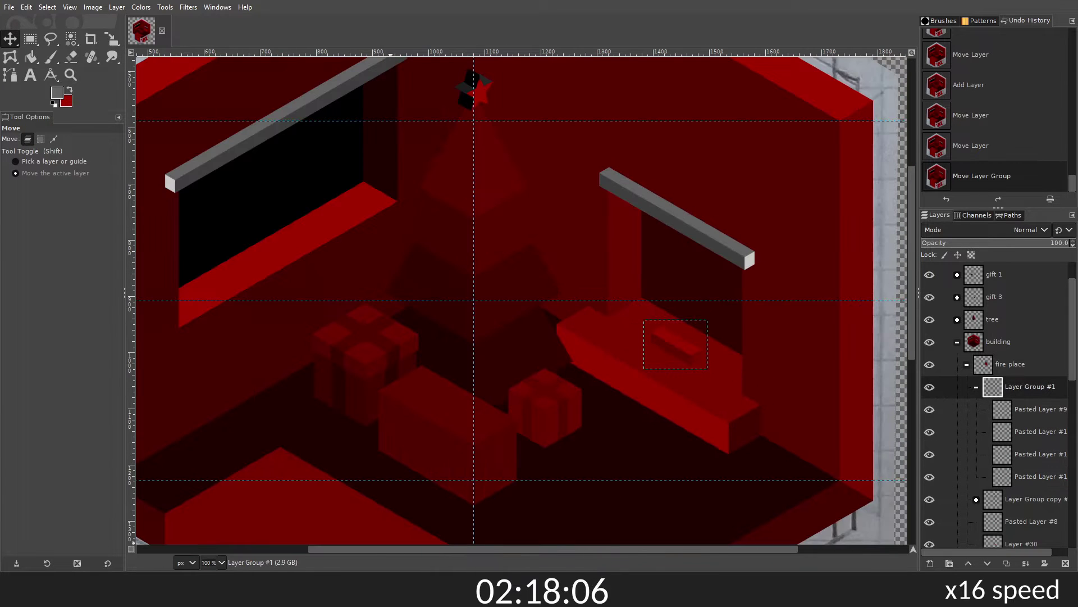
{"action": "scroll", "coordinate": [698, 350], "scroll_direction": "up", "scroll_amount": 3}
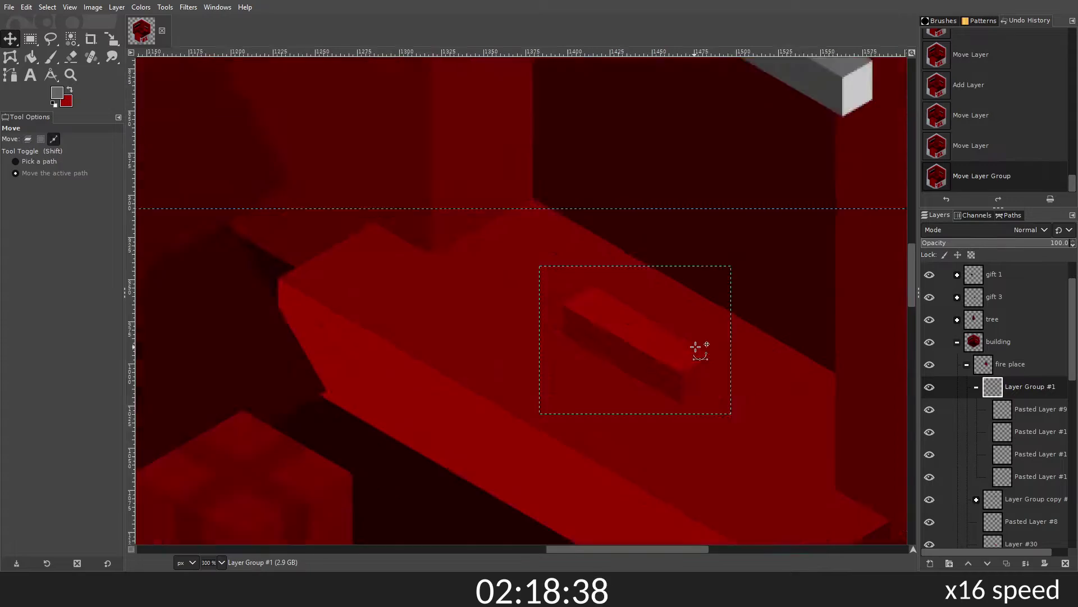
{"action": "scroll", "coordinate": [674, 350], "scroll_direction": "down", "scroll_amount": 1}
{"action": "left_click_drag", "start_coordinate": [649, 349], "coordinate": [630, 339]}
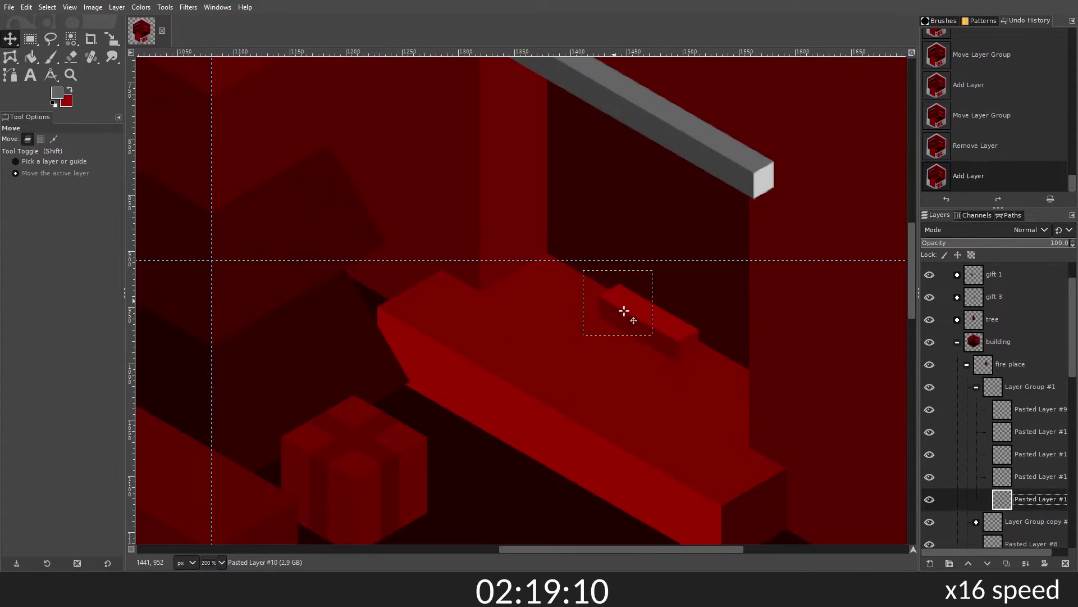
{"action": "scroll", "coordinate": [624, 310], "scroll_direction": "up", "scroll_amount": 2}
{"action": "left_click_drag", "start_coordinate": [469, 205], "coordinate": [517, 354]}
{"action": "scroll", "coordinate": [517, 354], "scroll_direction": "down", "scroll_amount": 2}
{"action": "left_click", "coordinate": [976, 387]}
{"action": "mouse_move", "coordinate": [431, 292]}
{"action": "left_mouse_down"}
{"action": "mouse_move", "coordinate": [618, 337]}
{"action": "mouse_move", "coordinate": [629, 372]}
{"action": "left_mouse_up"}
Step: Align the new block row with the other rows on the fireplace
{"action": "scroll", "coordinate": [723, 366], "scroll_direction": "up", "scroll_amount": 2}
{"action": "scroll", "coordinate": [723, 366], "scroll_direction": "down", "scroll_amount": 1}
{"action": "scroll", "coordinate": [590, 342], "scroll_direction": "down", "scroll_amount": 2}
{"action": "scroll", "coordinate": [626, 373], "scroll_direction": "up", "scroll_amount": 1}
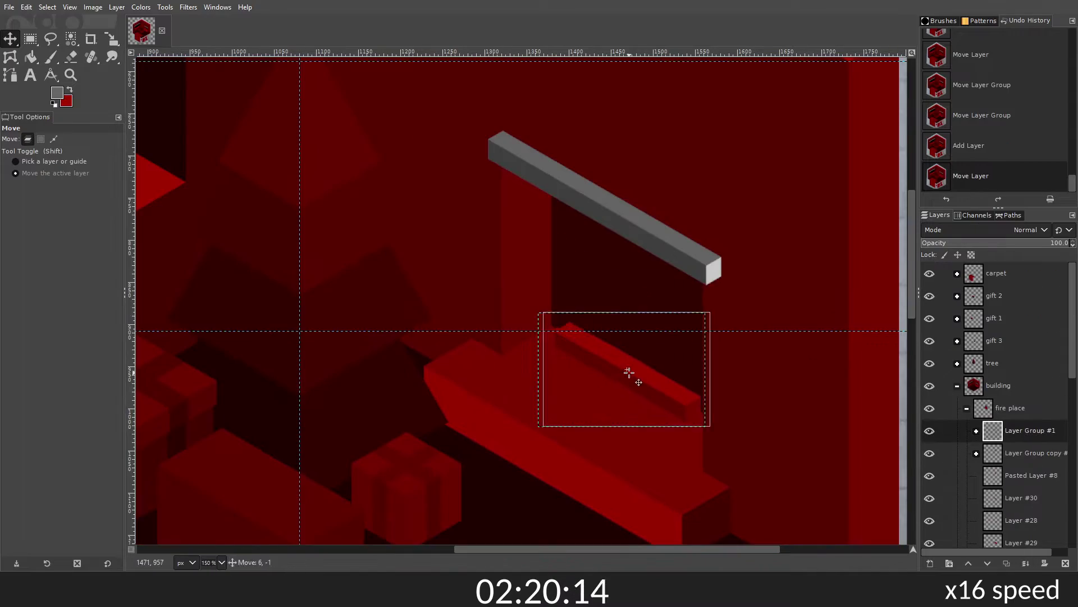
{"action": "scroll", "coordinate": [620, 382], "scroll_direction": "up", "scroll_amount": 1}
{"action": "scroll", "coordinate": [650, 357], "scroll_direction": "up", "scroll_amount": 1}
{"action": "scroll", "coordinate": [583, 409], "scroll_direction": "down", "scroll_amount": 3}
{"action": "scroll", "coordinate": [695, 415], "scroll_direction": "up", "scroll_amount": 4}
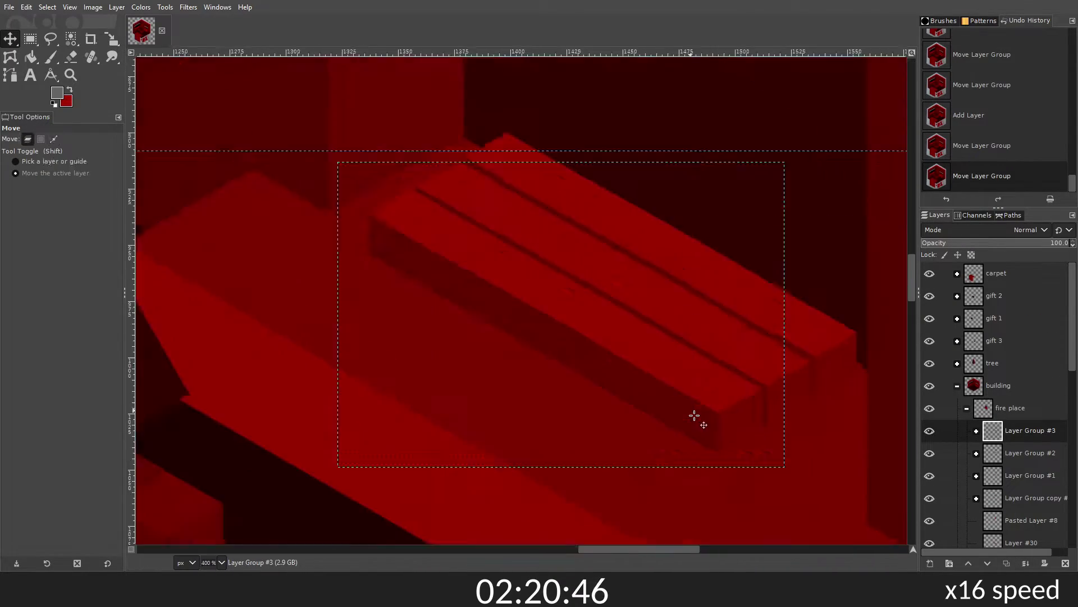
{"action": "scroll", "coordinate": [694, 415], "scroll_direction": "down", "scroll_amount": 1}
{"action": "scroll", "coordinate": [775, 359], "scroll_direction": "up", "scroll_amount": 2}
{"action": "scroll", "coordinate": [775, 358], "scroll_direction": "down", "scroll_amount": 2}
{"action": "scroll", "coordinate": [677, 347], "scroll_direction": "up", "scroll_amount": 2}
{"action": "left_click_drag", "start_coordinate": [681, 343], "coordinate": [677, 347]}
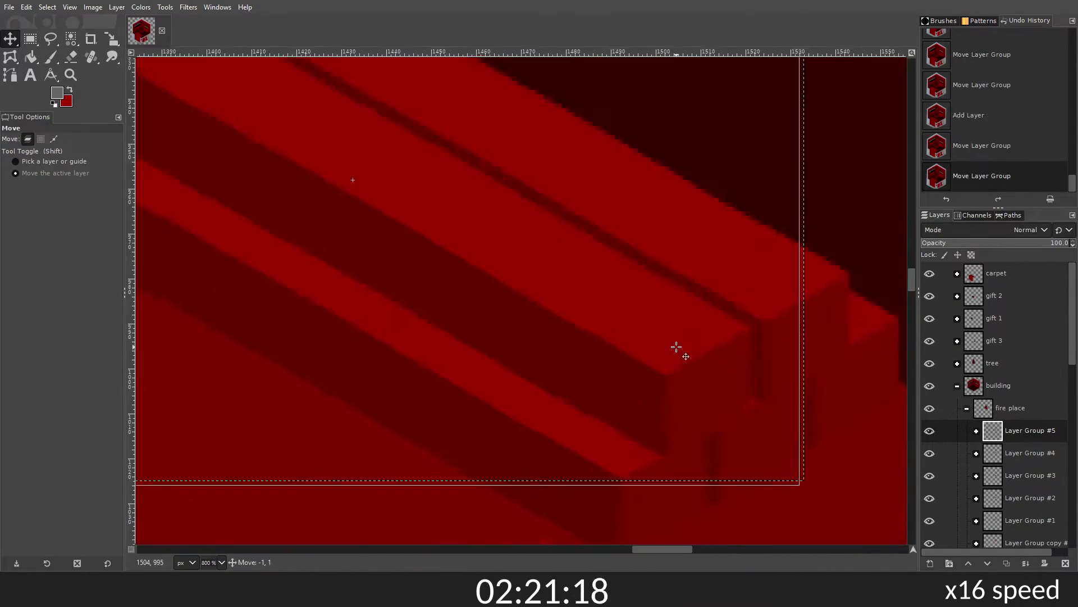
{"action": "scroll", "coordinate": [677, 347], "scroll_direction": "down", "scroll_amount": 1}
Step: Hide the extra pasted block layers in Layer Groups #5 and #6 and collapse Group #6
{"action": "left_click", "coordinate": [976, 430]}
{"action": "scroll", "coordinate": [994, 421], "scroll_direction": "down", "scroll_amount": 3}
{"action": "left_click", "coordinate": [930, 312]}
{"action": "left_click", "coordinate": [930, 334]}
{"action": "left_click", "coordinate": [930, 468]}
{"action": "left_click", "coordinate": [929, 392]}
{"action": "scroll", "coordinate": [746, 315], "scroll_direction": "up", "scroll_amount": 2}
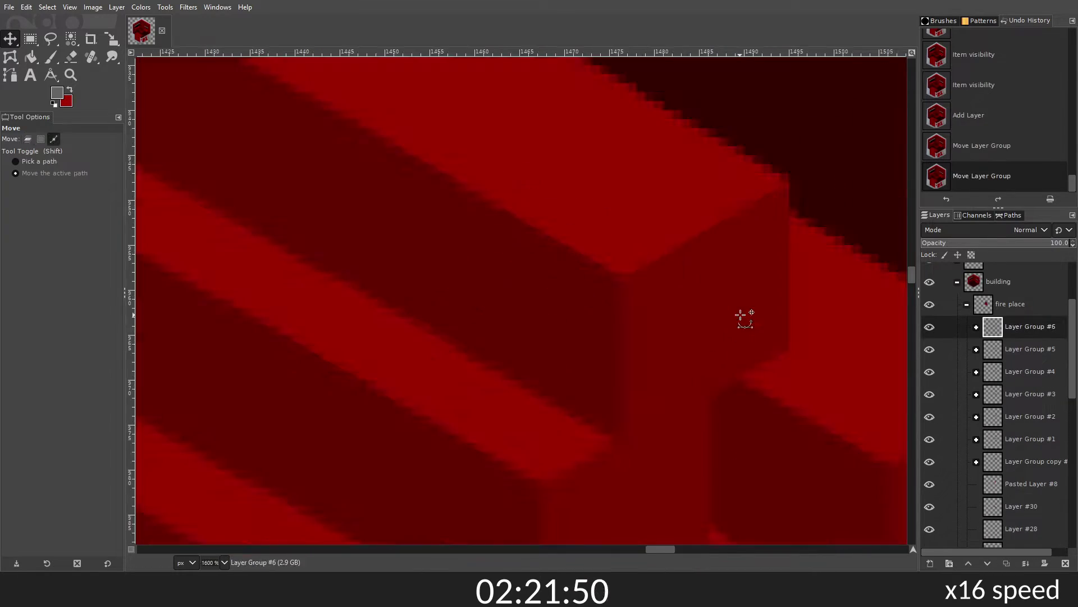
{"action": "scroll", "coordinate": [747, 315], "scroll_direction": "down", "scroll_amount": 3}
{"action": "left_click", "coordinate": [929, 462]}
{"action": "scroll", "coordinate": [699, 300], "scroll_direction": "up", "scroll_amount": 3}
{"action": "left_click", "coordinate": [976, 326]}
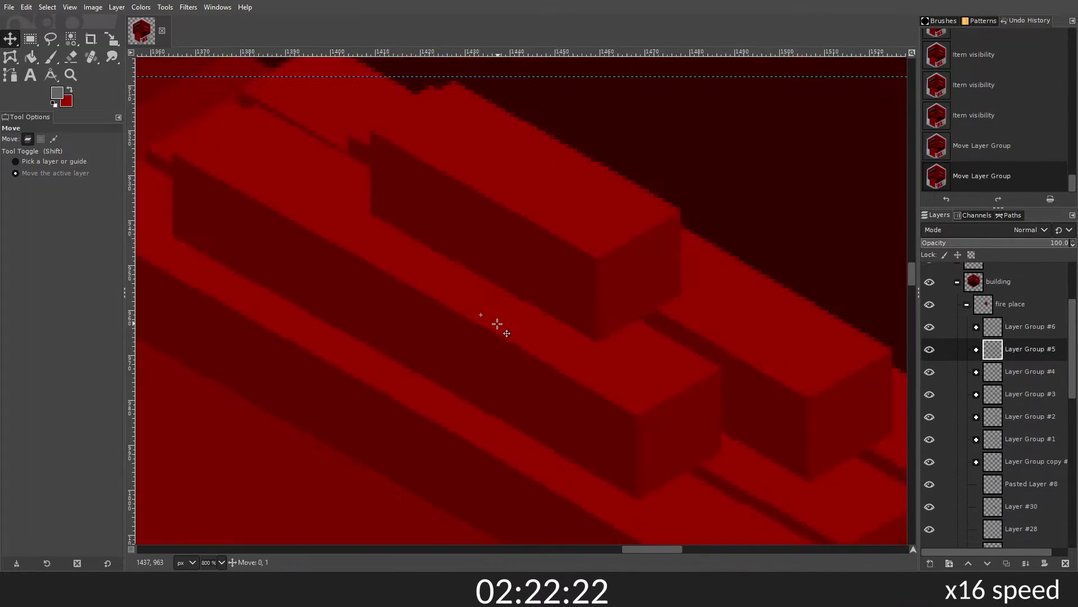
Step: Place the top block row on the stack and fine-tune its position
{"action": "scroll", "coordinate": [494, 320], "scroll_direction": "down", "scroll_amount": 2}
{"action": "left_click_drag", "start_coordinate": [606, 351], "coordinate": [580, 293]}
{"action": "scroll", "coordinate": [580, 293], "scroll_direction": "down", "scroll_amount": 3}
{"action": "left_click_drag", "start_coordinate": [662, 325], "coordinate": [742, 378]}
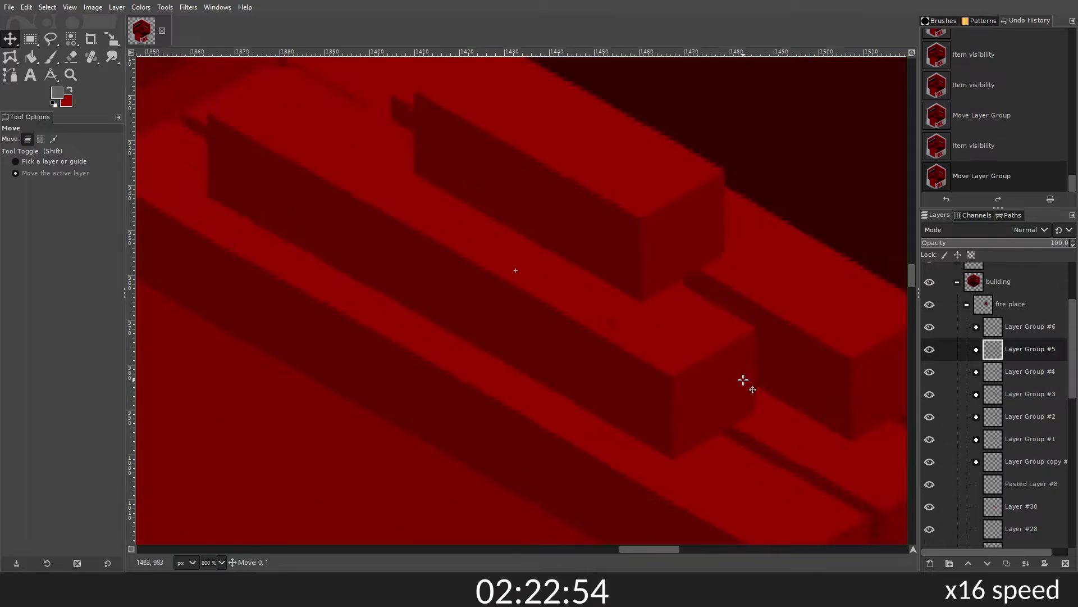
{"action": "scroll", "coordinate": [741, 378], "scroll_direction": "down", "scroll_amount": 2}
{"action": "scroll", "coordinate": [655, 337], "scroll_direction": "up", "scroll_amount": 4}
{"action": "left_click_drag", "start_coordinate": [782, 336], "coordinate": [779, 338]}
{"action": "scroll", "coordinate": [779, 338], "scroll_direction": "down", "scroll_amount": 3}
{"action": "left_click", "coordinate": [977, 164]}
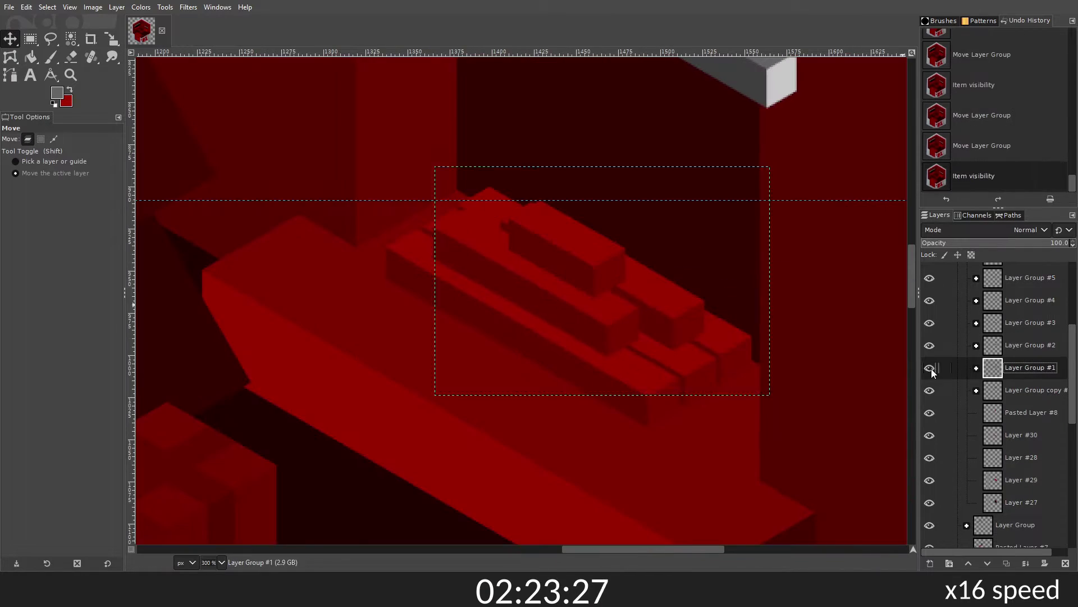
{"action": "scroll", "coordinate": [615, 368], "scroll_direction": "up", "scroll_amount": 3}
{"action": "left_click_drag", "start_coordinate": [615, 369], "coordinate": [580, 373]}
Step: Toggle block layer visibility in Layer Group #1 and collapse the group
{"action": "scroll", "coordinate": [580, 374], "scroll_direction": "down", "scroll_amount": 5}
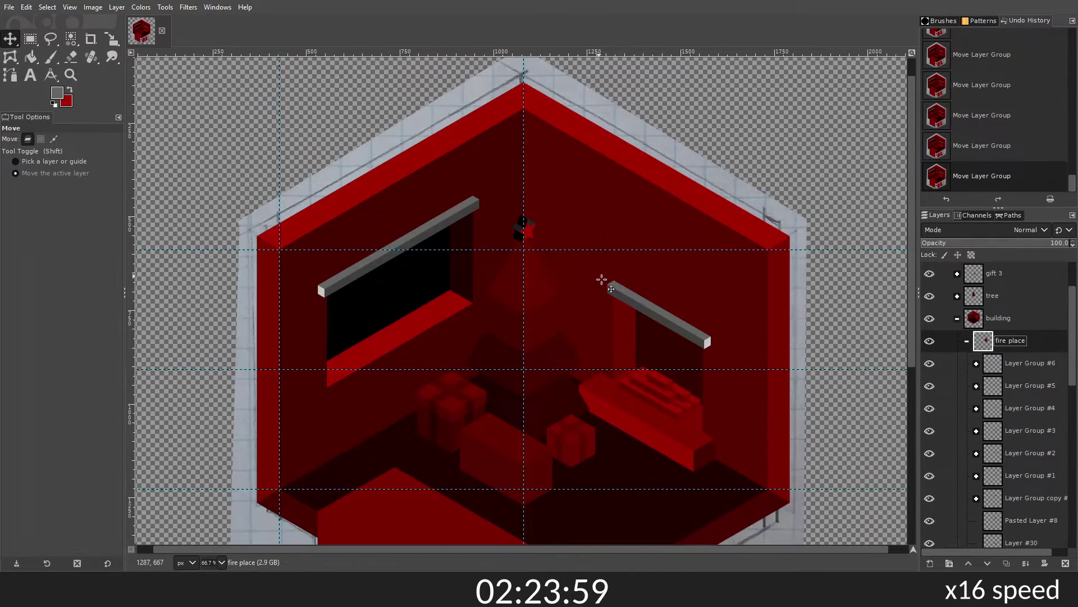
{"action": "scroll", "coordinate": [602, 279], "scroll_direction": "up", "scroll_amount": 5}
{"action": "left_click", "coordinate": [977, 475]}
{"action": "scroll", "coordinate": [995, 449], "scroll_direction": "down", "scroll_amount": 3}
{"action": "left_click", "coordinate": [930, 414]}
{"action": "left_click", "coordinate": [929, 414]}
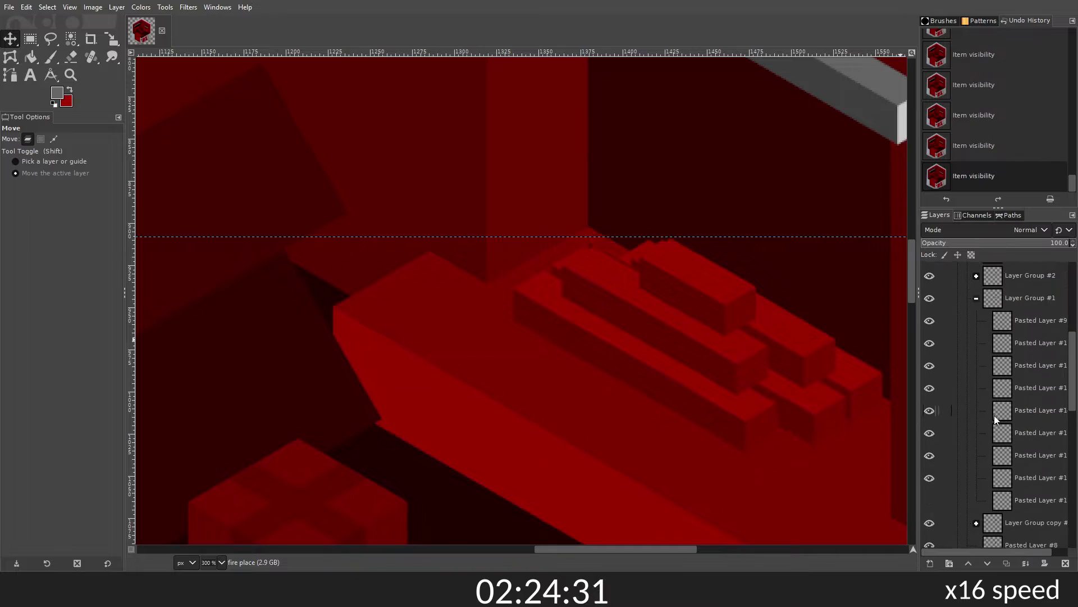
{"action": "scroll", "coordinate": [995, 419], "scroll_direction": "down", "scroll_amount": 1}
{"action": "left_click", "coordinate": [969, 288]}
{"action": "scroll", "coordinate": [686, 337], "scroll_direction": "down", "scroll_amount": 5}
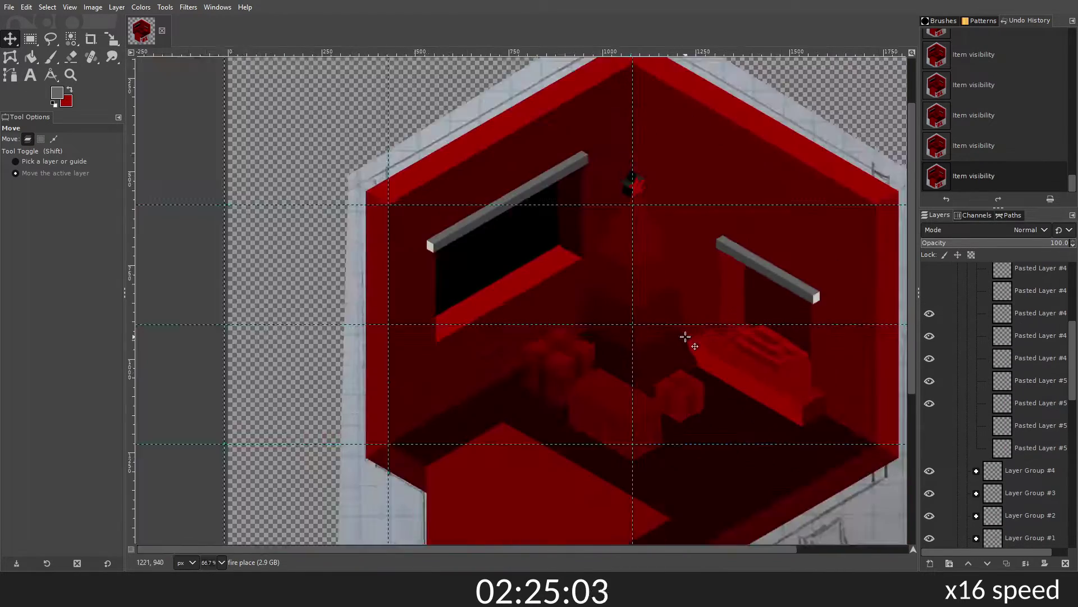
{"action": "scroll", "coordinate": [685, 337], "scroll_direction": "down", "scroll_amount": 1}
{"action": "scroll", "coordinate": [570, 296], "scroll_direction": "up", "scroll_amount": 2}
Step: Save as isom_xmas_tree.xcf, then preview the artwork on grey and close the preview
{"action": "key", "text": "ctrl+s"}
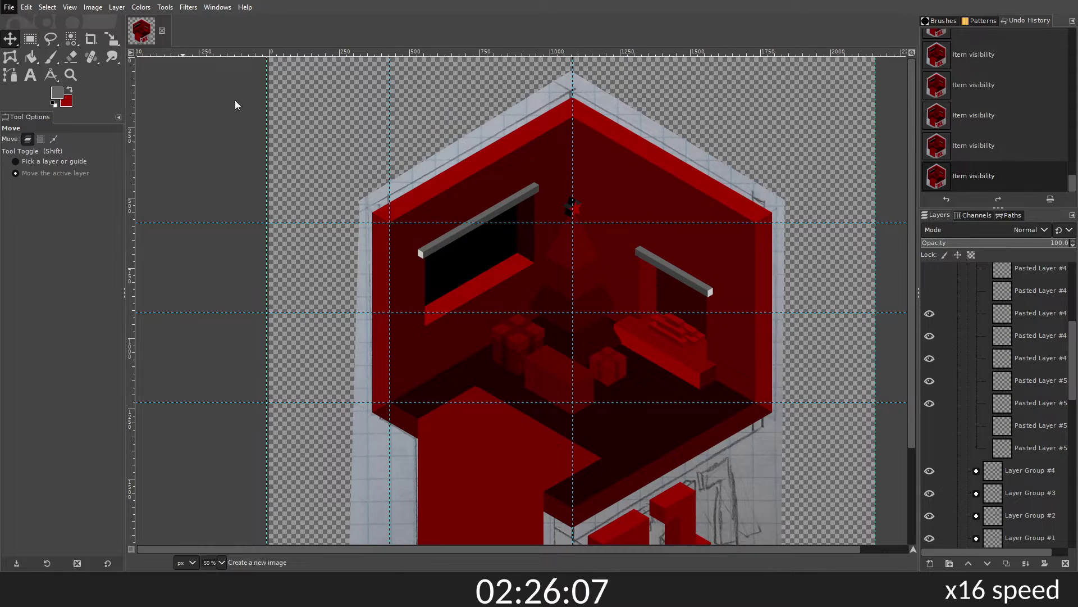
{"action": "key", "text": "shift+b"}
{"action": "left_click", "coordinate": [561, 234]}
{"action": "scroll", "coordinate": [585, 185], "scroll_direction": "up", "scroll_amount": 2}
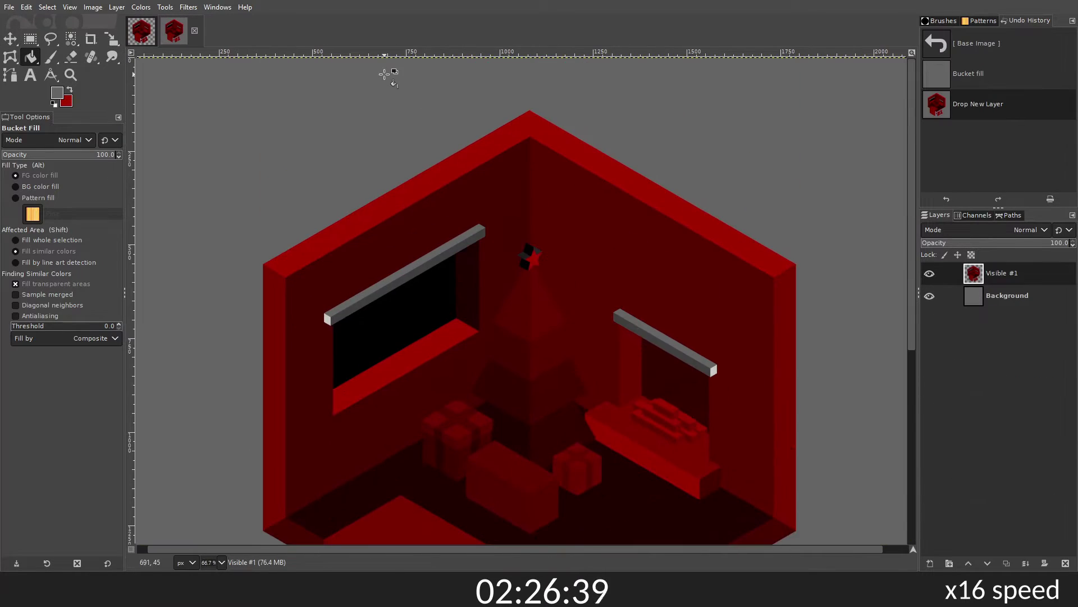
{"action": "left_click", "coordinate": [194, 30]}
{"action": "scroll", "coordinate": [618, 337], "scroll_direction": "up", "scroll_amount": 3}
{"action": "scroll", "coordinate": [617, 337], "scroll_direction": "down", "scroll_amount": 3}
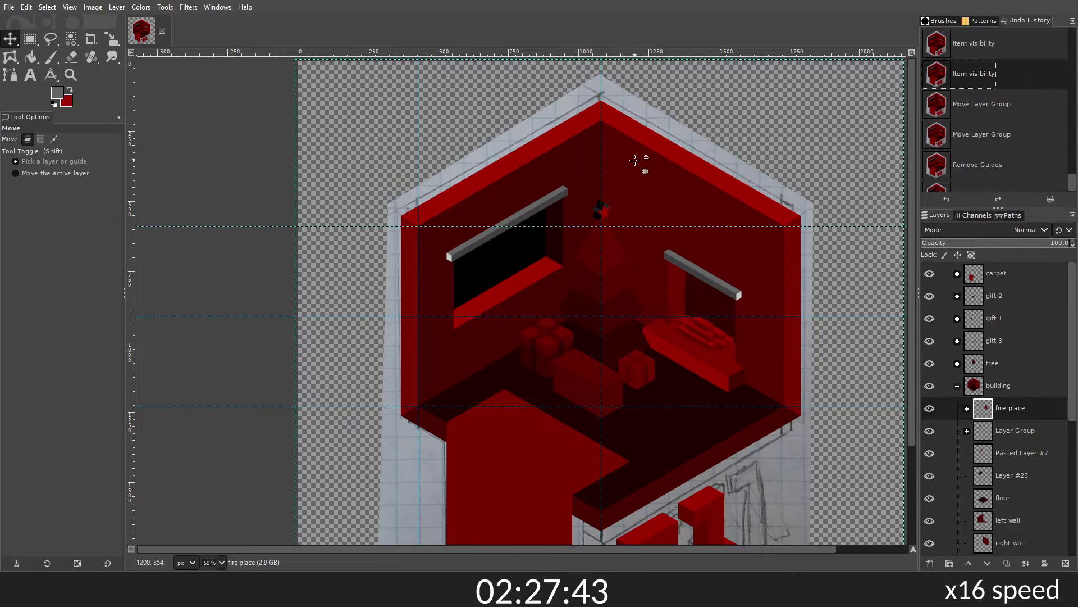
Step: Paint dark red along the floor's lower edge inside a freehand selection
{"action": "left_click", "coordinate": [929, 341]}
{"action": "key", "text": "f"}
{"action": "key", "text": "4"}
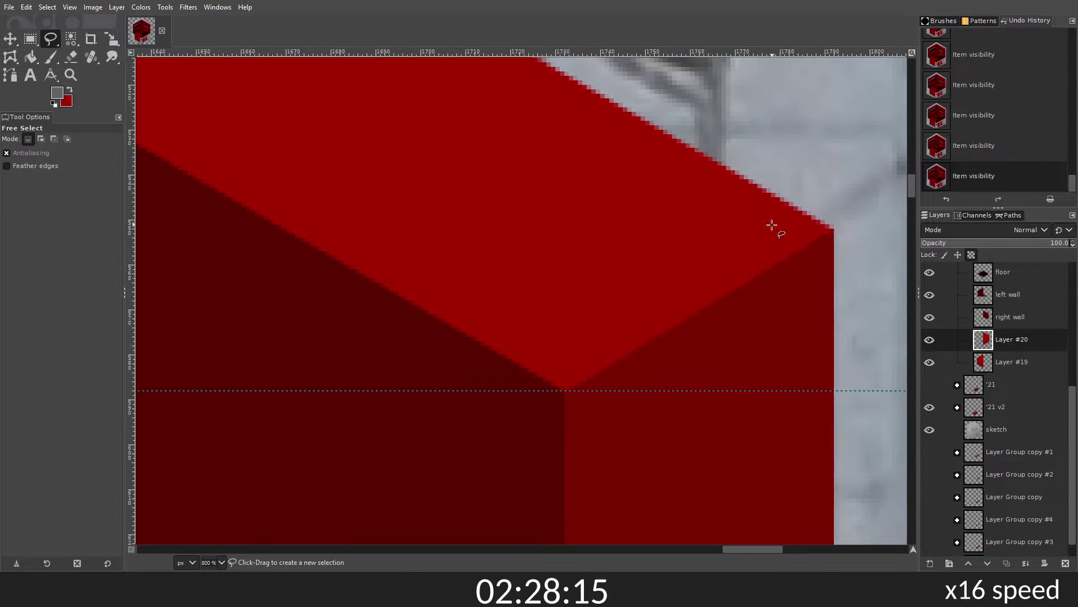
{"action": "left_click", "coordinate": [771, 225]}
{"action": "key", "text": "shift+ctrl+j"}
{"action": "scroll", "coordinate": [511, 394], "scroll_direction": "up", "scroll_amount": 3}
{"action": "key", "text": "Return"}
{"action": "key", "text": "p"}
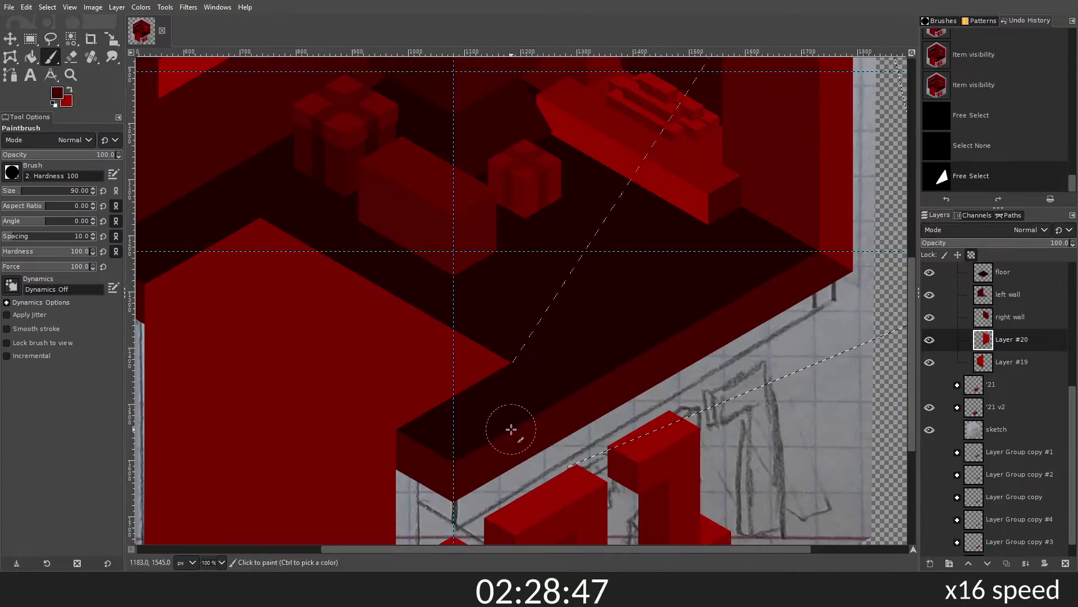
{"action": "left_click_drag", "start_coordinate": [511, 429], "coordinate": [539, 415]}
{"action": "key", "text": "minus"}
{"action": "left_click_drag", "start_coordinate": [622, 404], "coordinate": [647, 392]}
Step: Outline the carpet shape on the room's floor with Free Select
{"action": "left_click", "coordinate": [51, 38]}
{"action": "left_click", "coordinate": [1011, 362]}
{"action": "key", "text": "1"}
{"action": "left_click", "coordinate": [385, 206]}
{"action": "left_click", "coordinate": [440, 196]}
{"action": "left_click", "coordinate": [736, 358]}
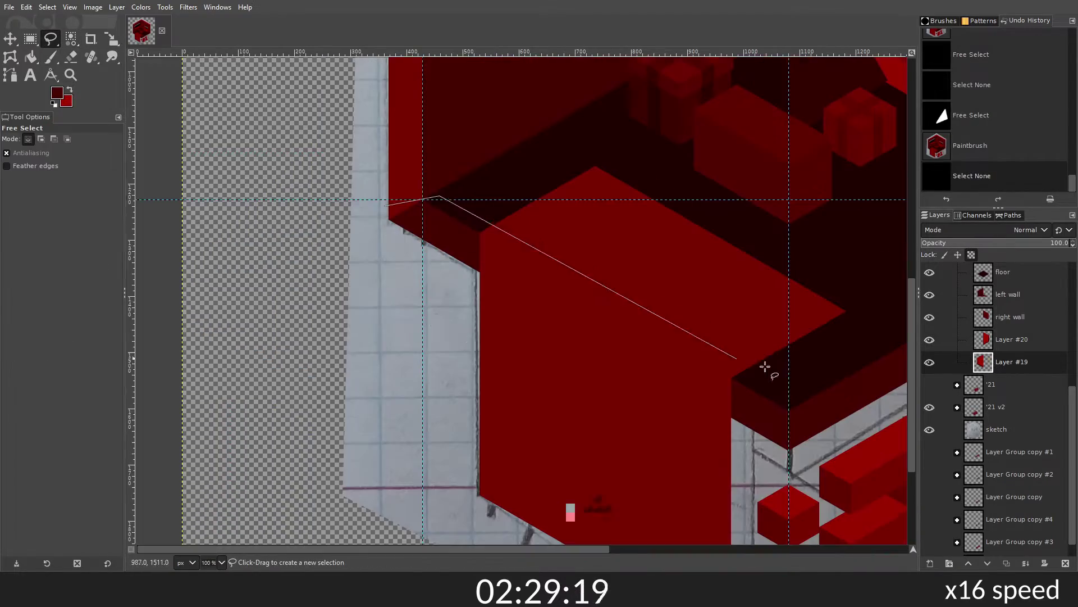
{"action": "left_click_drag", "start_coordinate": [510, 240], "coordinate": [674, 337]}
Step: Fill the carpet area dark red on the layer inside the carpet group
{"action": "key", "text": "ctrl+shift+a"}
{"action": "key", "text": "shift+ctrl+j"}
{"action": "left_click", "coordinate": [1004, 318]}
{"action": "key", "text": "shift+b"}
{"action": "left_click", "coordinate": [391, 306]}
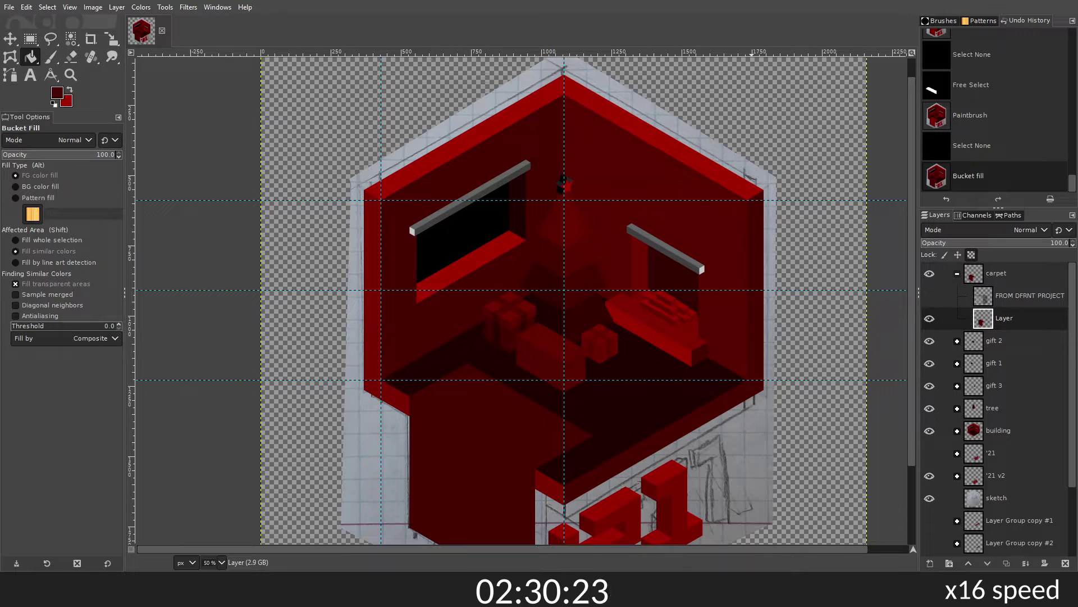
Step: Add a new layer, hide the sketch, and paint four red tassel dabs along the carpet edge
{"action": "key", "text": "shift+ctrl+n"}
{"action": "left_click", "coordinate": [930, 409]}
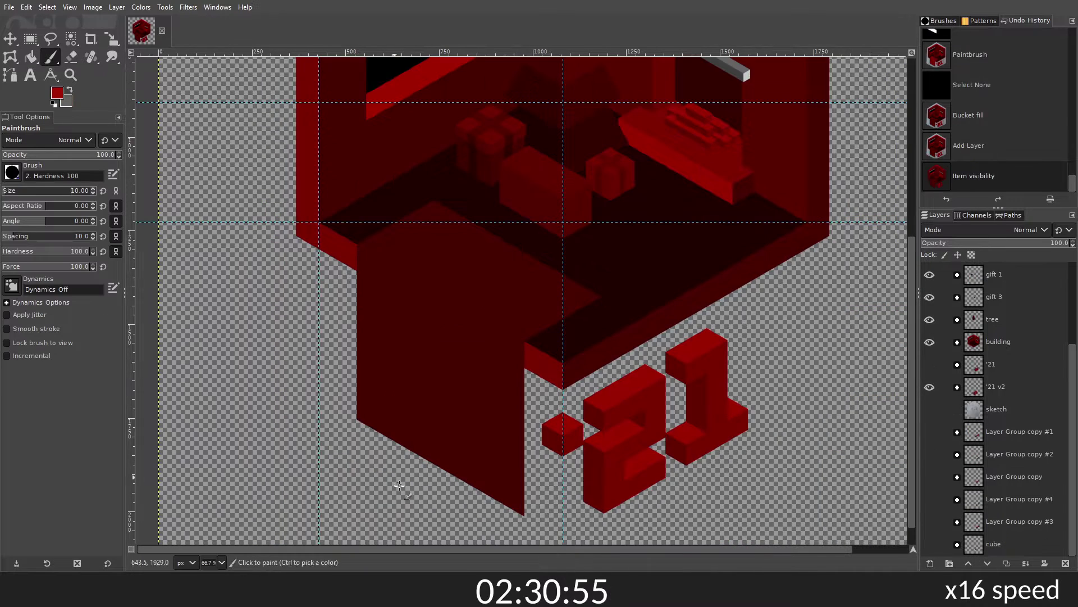
{"action": "scroll", "coordinate": [400, 484], "scroll_direction": "up", "scroll_amount": 5}
{"action": "left_click", "coordinate": [326, 294]}
{"action": "left_click", "coordinate": [402, 339]}
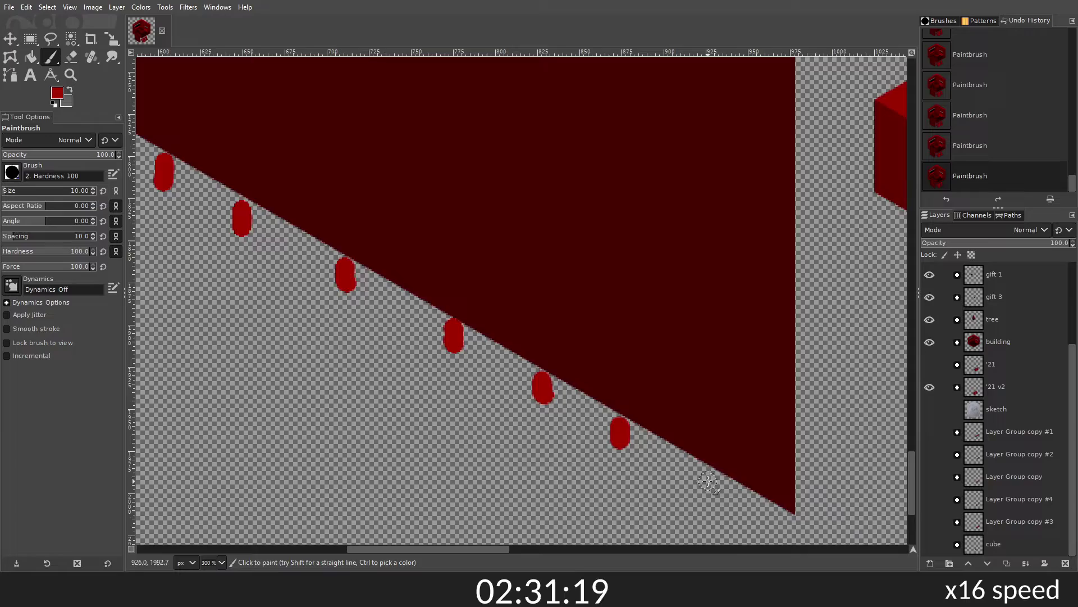
{"action": "left_click", "coordinate": [507, 244]}
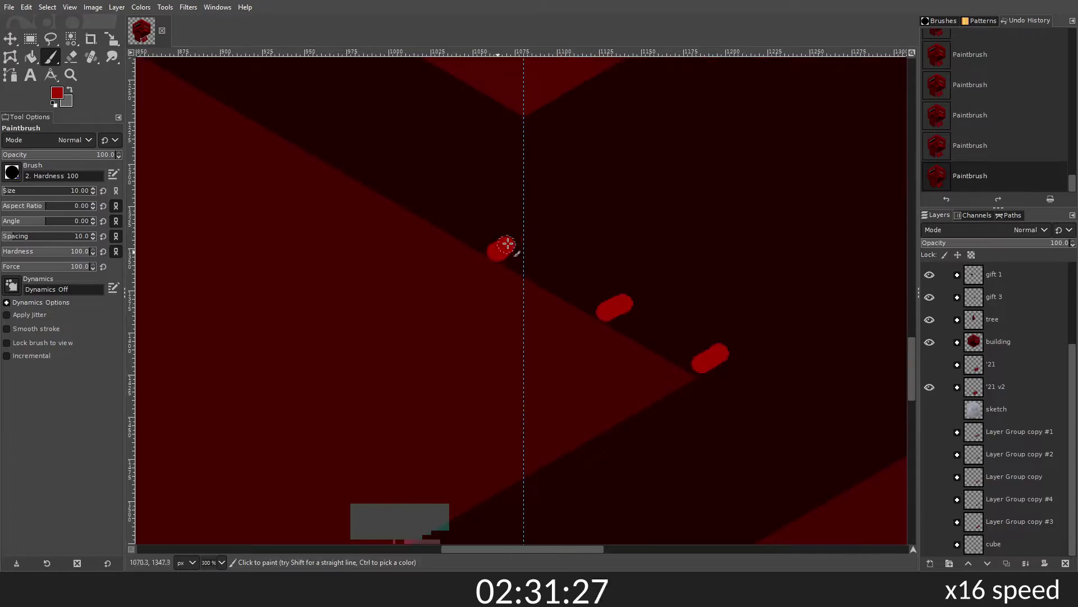
{"action": "left_click", "coordinate": [277, 101]}
{"action": "scroll", "coordinate": [585, 342], "scroll_direction": "down", "scroll_amount": 5}
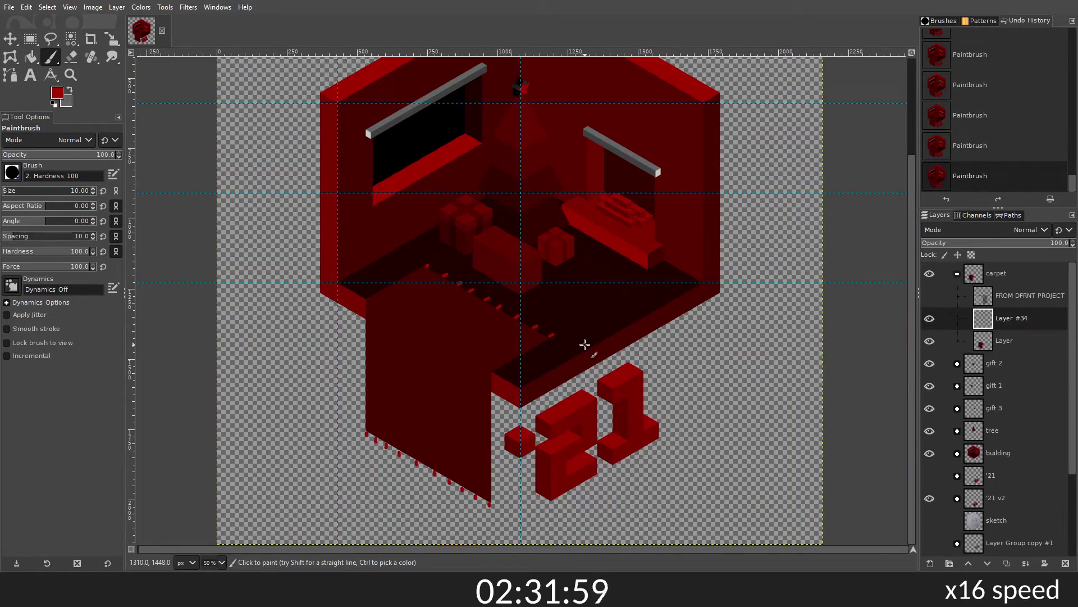
{"action": "scroll", "coordinate": [366, 437], "scroll_direction": "up", "scroll_amount": 5}
Step: Measure the carpet's bottom edge angle, roughly 30 degrees, with the Measure tool
{"action": "key", "text": "shift+m"}
{"action": "left_click_drag", "start_coordinate": [362, 301], "coordinate": [566, 421]}
{"action": "scroll", "coordinate": [686, 353], "scroll_direction": "up", "scroll_amount": 5}
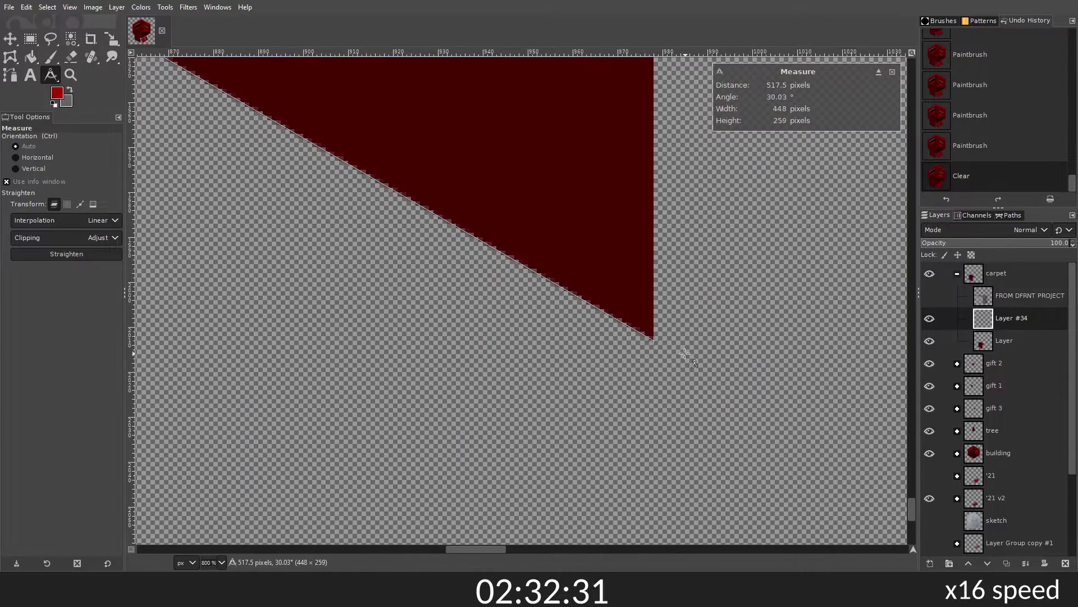
{"action": "key", "text": "p"}
{"action": "scroll", "coordinate": [511, 366], "scroll_direction": "up", "scroll_amount": 3}
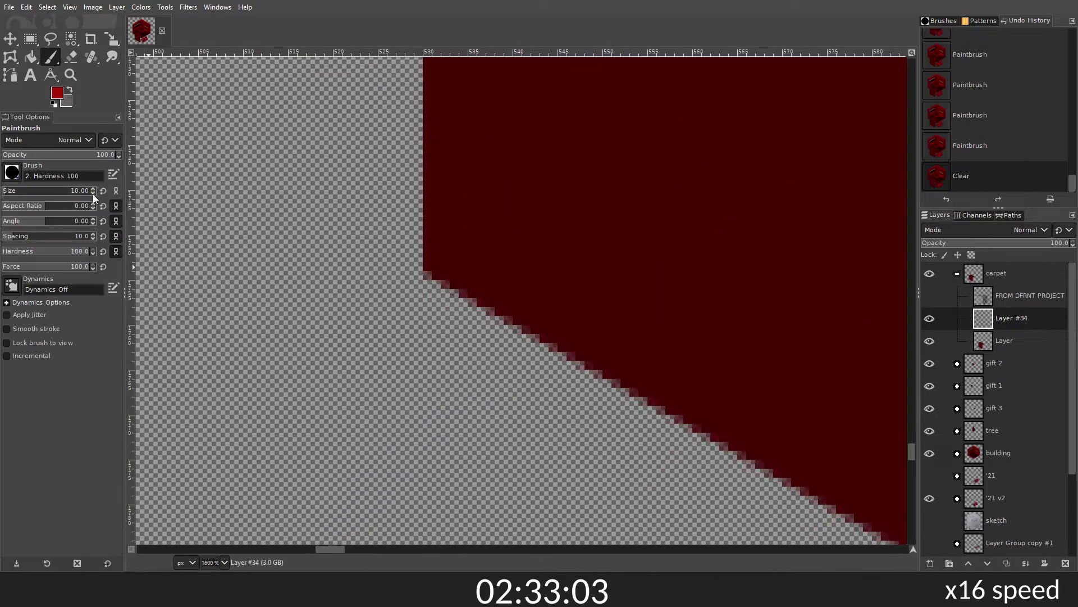
{"action": "scroll", "coordinate": [505, 337], "scroll_direction": "down", "scroll_amount": 5}
{"action": "scroll", "coordinate": [494, 326], "scroll_direction": "up", "scroll_amount": 5}
{"action": "scroll", "coordinate": [489, 324], "scroll_direction": "up", "scroll_amount": 3}
Step: Repaint red tassels below the edge, undoing a test dab and enlarging the brush to 8
{"action": "left_click", "coordinate": [490, 324]}
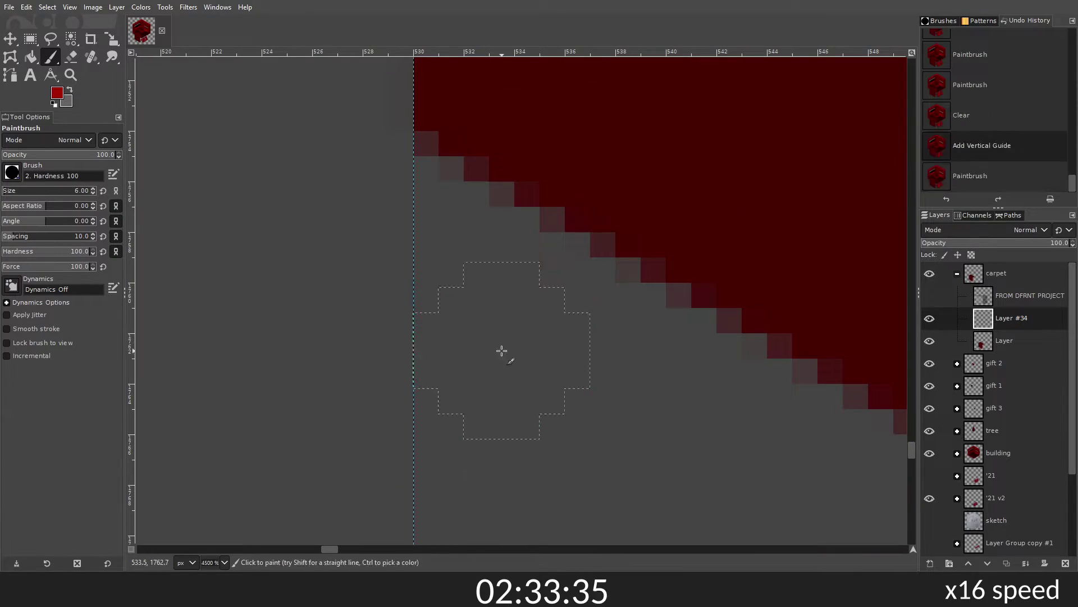
{"action": "left_click", "coordinate": [449, 168]}
{"action": "key", "text": "ctrl+z"}
{"action": "scroll", "coordinate": [478, 314], "scroll_direction": "down", "scroll_amount": 3}
{"action": "scroll", "coordinate": [390, 306], "scroll_direction": "up", "scroll_amount": 2}
{"action": "key", "text": "bracketright"}
{"action": "key", "text": "bracketright"}
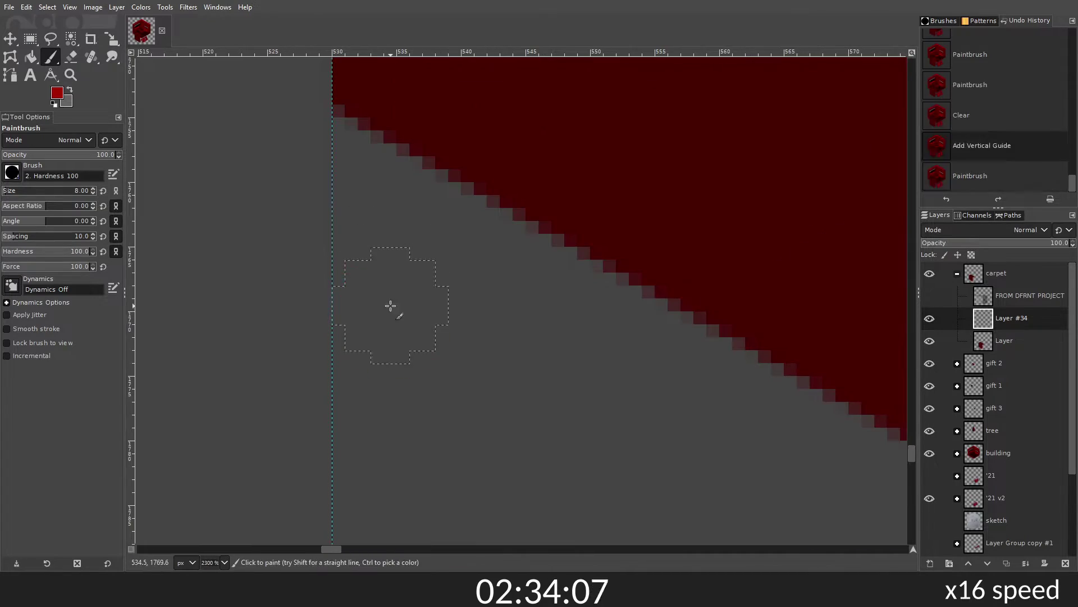
{"action": "left_click_drag", "start_coordinate": [390, 306], "coordinate": [390, 348]}
{"action": "scroll", "coordinate": [391, 337], "scroll_direction": "down", "scroll_amount": 3}
Step: Measure the offset to the next tassel and place a vertical guide there
{"action": "key", "text": "shift+m"}
{"action": "left_click_drag", "start_coordinate": [315, 219], "coordinate": [560, 321]}
{"action": "scroll", "coordinate": [560, 364], "scroll_direction": "up", "scroll_amount": 5}
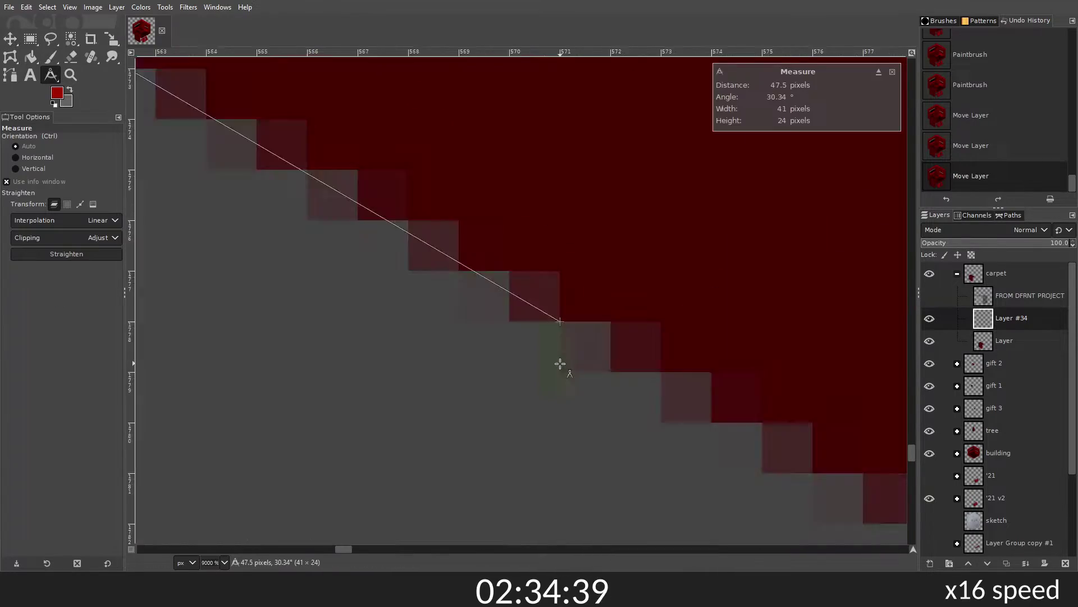
{"action": "left_click", "coordinate": [560, 322], "text": "alt"}
{"action": "scroll", "coordinate": [560, 364], "scroll_direction": "down", "scroll_amount": 6}
{"action": "key", "text": "r"}
{"action": "left_click_drag", "start_coordinate": [267, 207], "coordinate": [365, 398]}
Step: Delete misplaced tassel pixels and shift the tassel layer into position
{"action": "key", "text": "shift+m"}
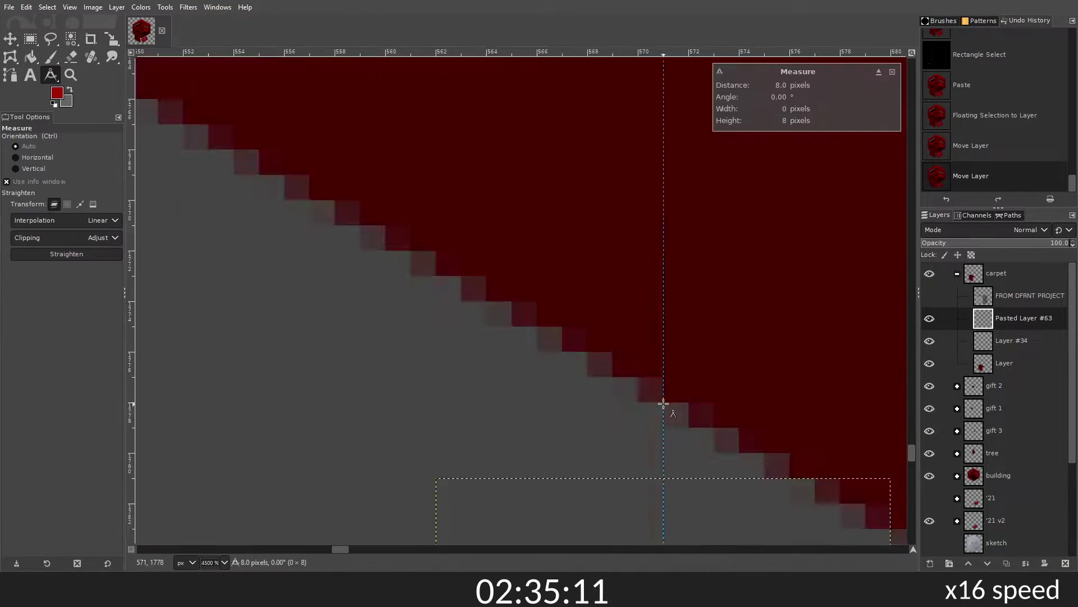
{"action": "scroll", "coordinate": [691, 393], "scroll_direction": "up", "scroll_amount": 3}
{"action": "scroll", "coordinate": [691, 393], "scroll_direction": "down", "scroll_amount": 5}
{"action": "key", "text": "r"}
{"action": "left_click_drag", "start_coordinate": [358, 210], "coordinate": [416, 294]}
{"action": "key", "text": "Delete"}
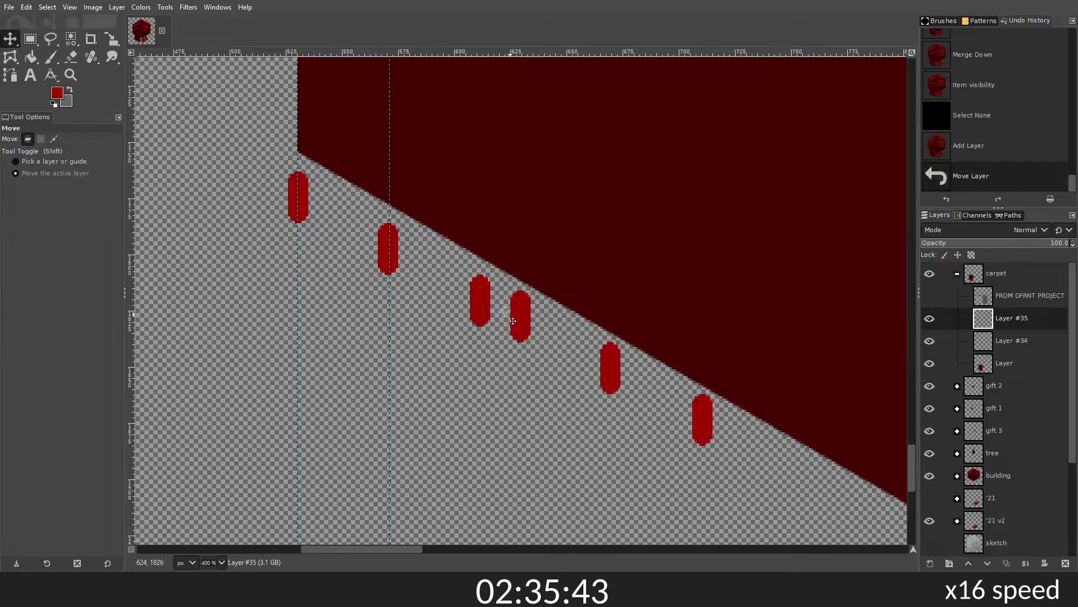
{"action": "left_click_drag", "start_coordinate": [513, 320], "coordinate": [512, 315]}
{"action": "key", "text": "r"}
{"action": "left_click_drag", "start_coordinate": [369, 258], "coordinate": [414, 342]}
{"action": "key", "text": "Delete"}
{"action": "key", "text": "shift+ctrl+a"}
Step: Measure the vertical gap between tassels and clear part of the tassel row
{"action": "scroll", "coordinate": [618, 294], "scroll_direction": "up", "scroll_amount": 5}
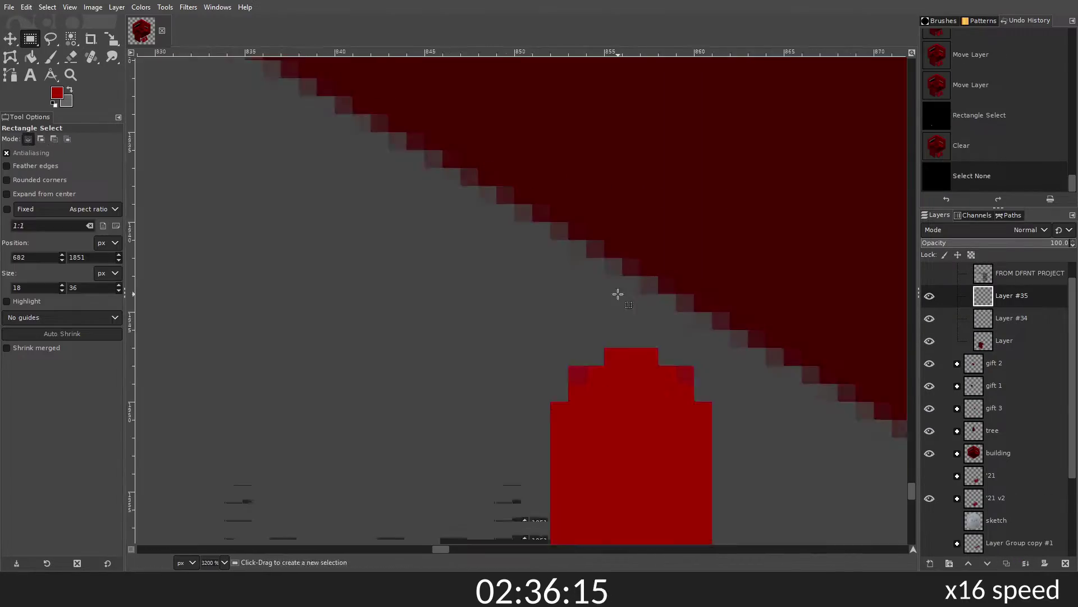
{"action": "key", "text": "shift+m"}
{"action": "left_click_drag", "start_coordinate": [638, 272], "coordinate": [639, 458]}
{"action": "scroll", "coordinate": [639, 458], "scroll_direction": "down", "scroll_amount": 8}
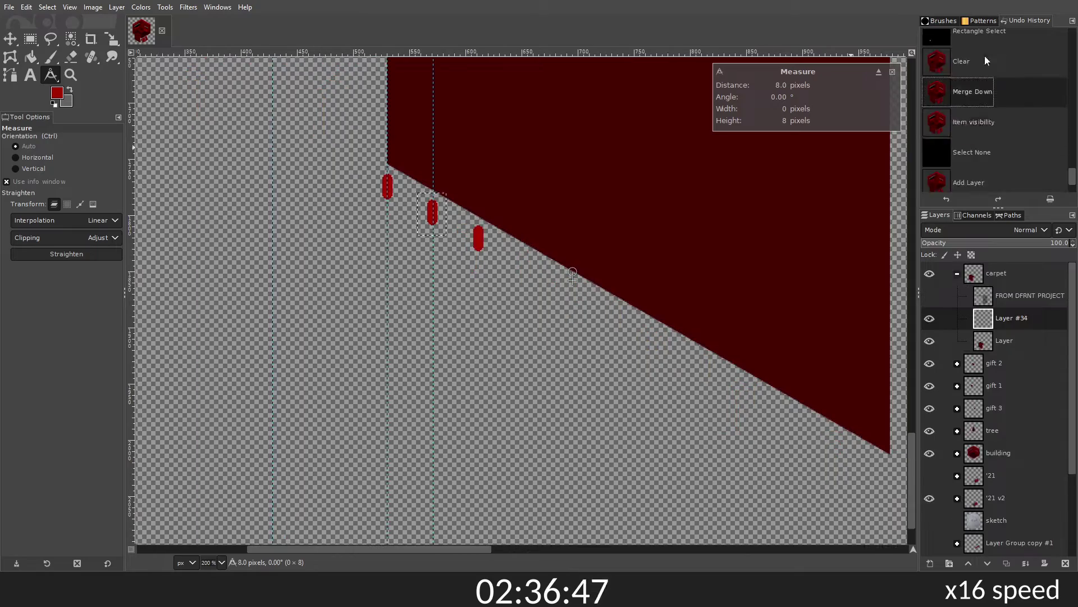
{"action": "key", "text": "ctrl+z"}
{"action": "key", "text": "ctrl+z"}
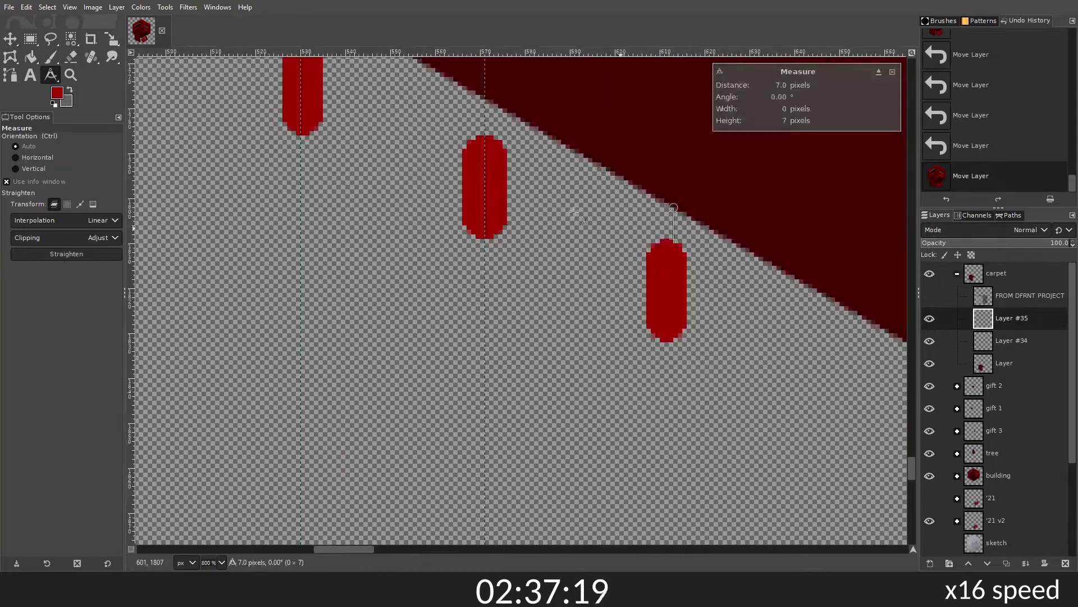
{"action": "key", "text": "r"}
{"action": "left_click_drag", "start_coordinate": [438, 132], "coordinate": [518, 256]}
{"action": "key", "text": "Delete"}
{"action": "key", "text": "shift+ctrl+a"}
Step: Move the tassel copy layer into place along the edge and make it visible
{"action": "key", "text": "shift+ctrl+n"}
{"action": "key", "text": "m"}
{"action": "left_click_drag", "start_coordinate": [394, 337], "coordinate": [405, 342]}
{"action": "scroll", "coordinate": [405, 341], "scroll_direction": "down", "scroll_amount": 3}
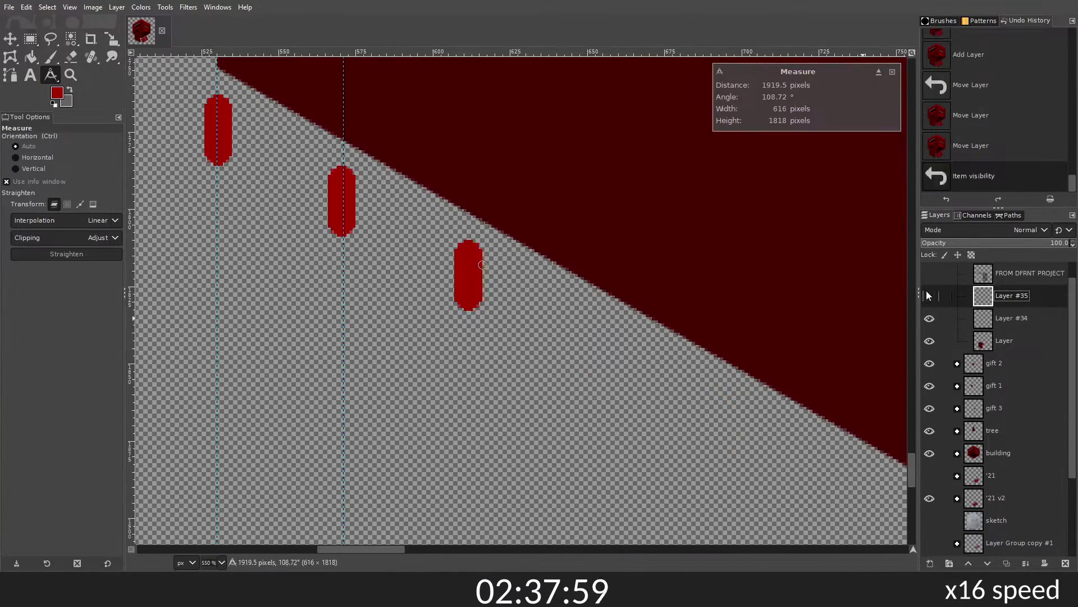
{"action": "left_click", "coordinate": [930, 295]}
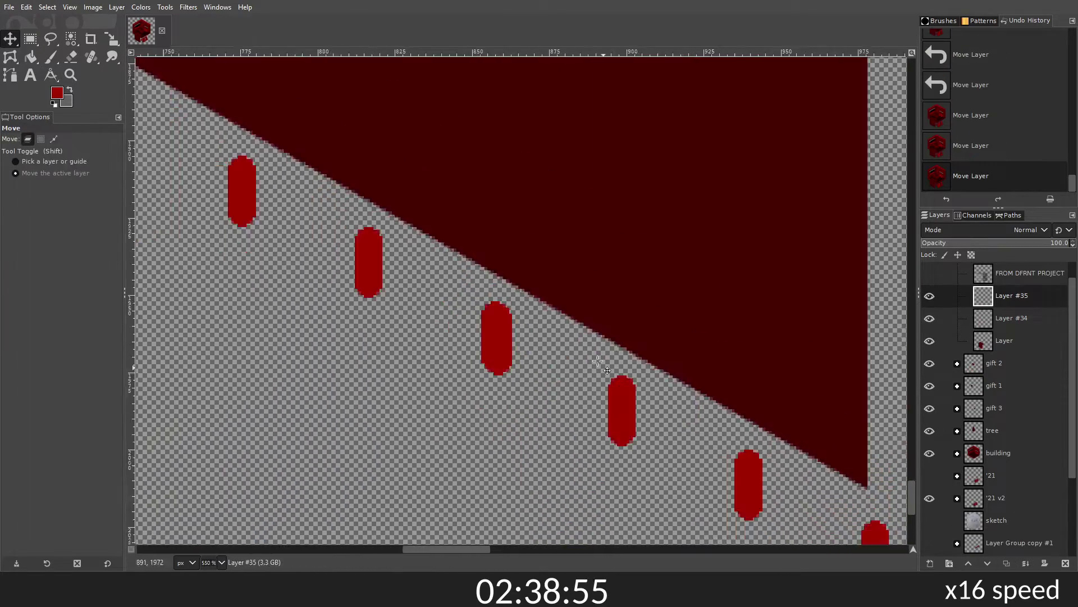
{"action": "left_click_drag", "start_coordinate": [760, 484], "coordinate": [759, 427]}
{"action": "left_click", "coordinate": [48, 37]}
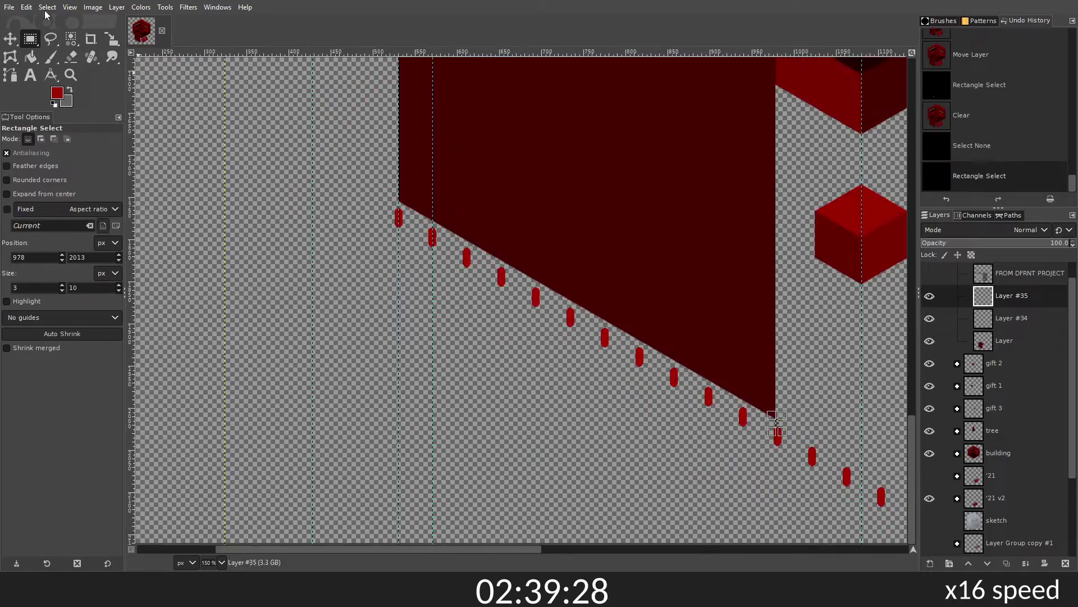
Step: Cut and paste the tassels onto their own layer, align them along the edge, and merge down
{"action": "key", "text": "m"}
{"action": "key", "text": "ctrl+x"}
{"action": "key", "text": "ctrl+v"}
{"action": "key", "text": "shift+ctrl+n"}
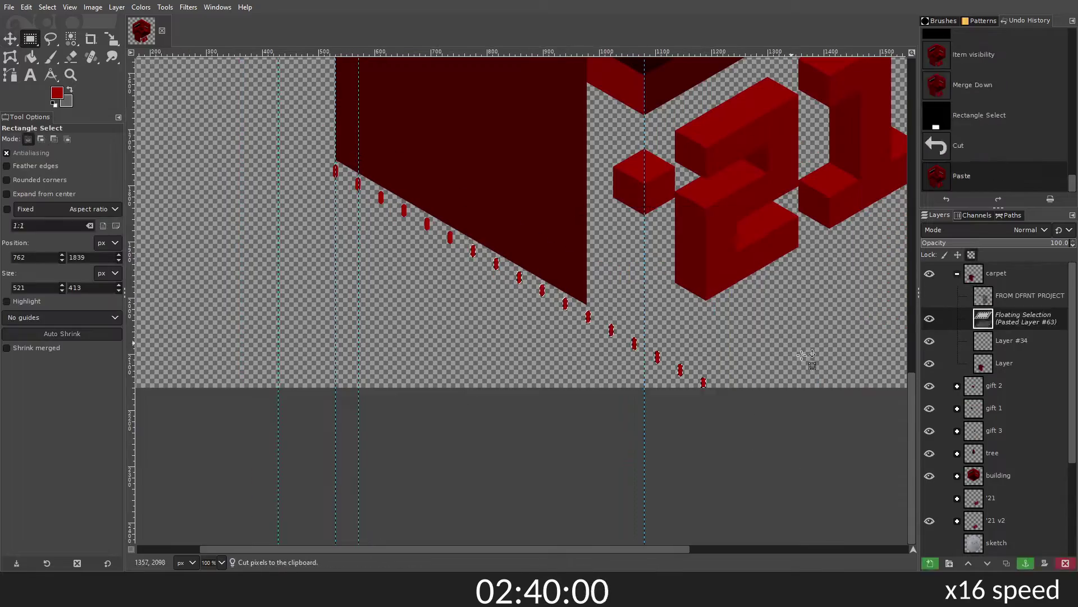
{"action": "key", "text": "shift+m"}
{"action": "left_click_drag", "start_coordinate": [444, 256], "coordinate": [444, 183]}
{"action": "scroll", "coordinate": [564, 357], "scroll_direction": "down", "scroll_amount": 5}
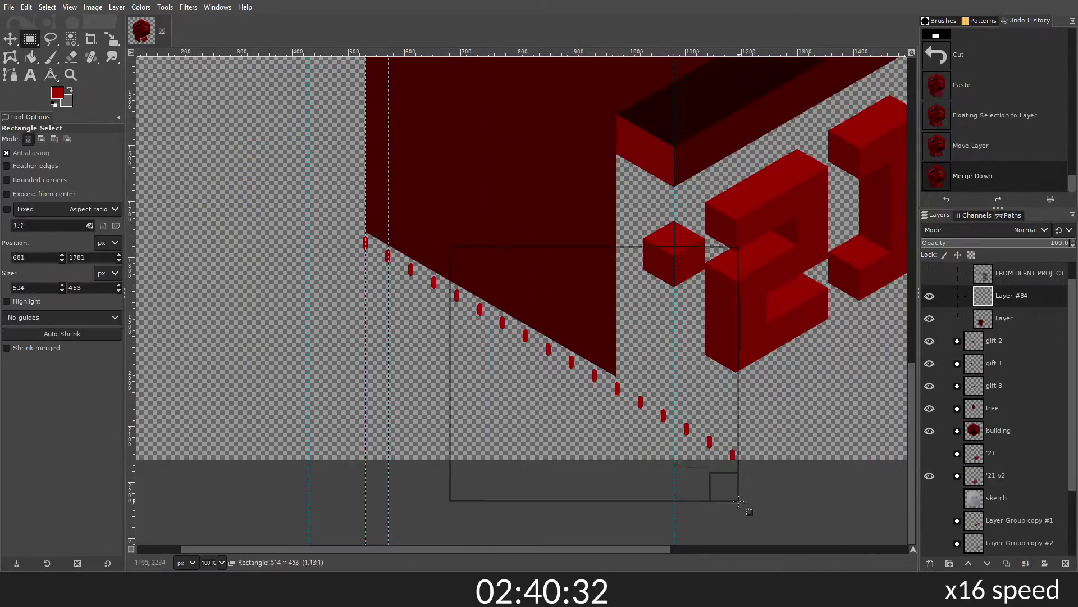
{"action": "key", "text": "ctrl+m"}
{"action": "scroll", "coordinate": [564, 358], "scroll_direction": "up", "scroll_amount": 5}
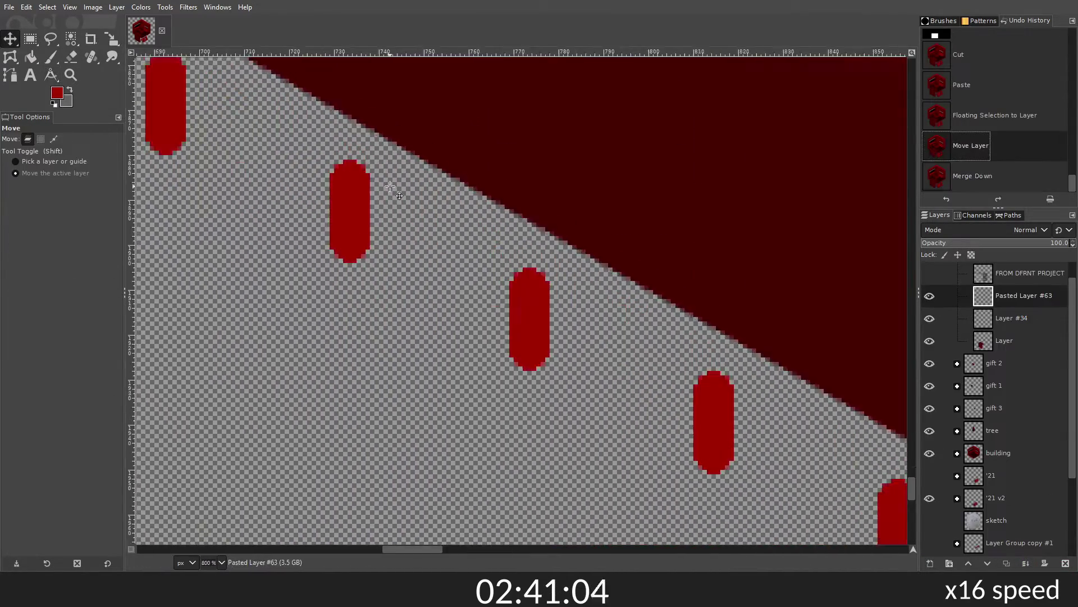
{"action": "scroll", "coordinate": [393, 169], "scroll_direction": "down", "scroll_amount": 5}
Step: Discard a trial selection of the lower tassel row and save isom_xmas_tree.xcf
{"action": "key", "text": "r"}
{"action": "left_click_drag", "start_coordinate": [597, 319], "coordinate": [901, 538]}
{"action": "key", "text": "ctrl+z"}
{"action": "scroll", "coordinate": [709, 358], "scroll_direction": "up", "scroll_amount": 5}
{"action": "scroll", "coordinate": [556, 306], "scroll_direction": "down", "scroll_amount": 4}
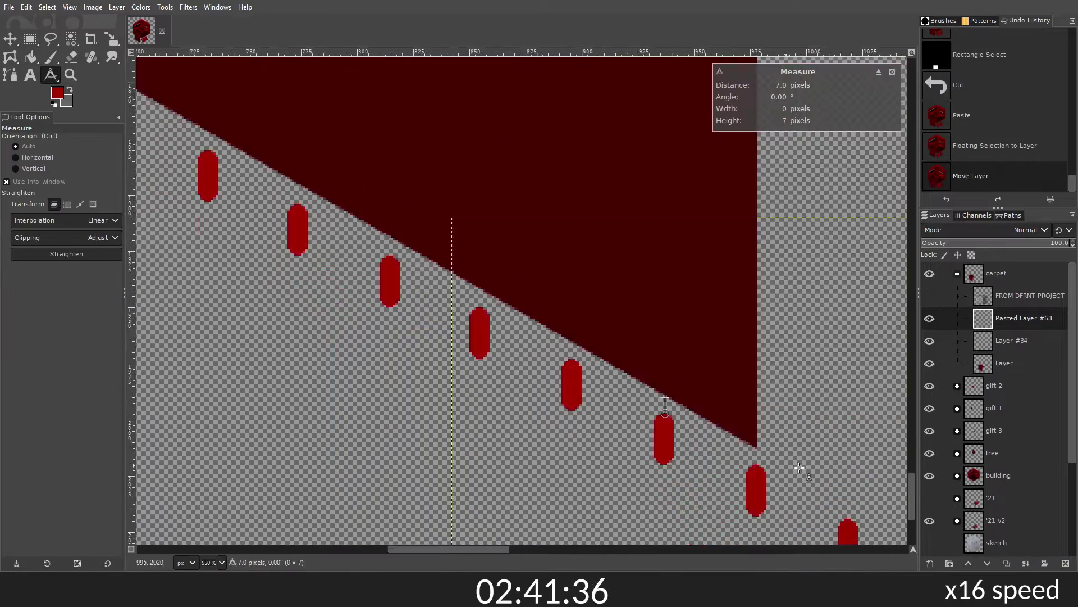
{"action": "scroll", "coordinate": [588, 318], "scroll_direction": "down", "scroll_amount": 4}
{"action": "key", "text": "ctrl+s"}
Step: Move the flipped tassel row down and left onto the opposite carpet edge
{"action": "scroll", "coordinate": [562, 309], "scroll_direction": "down", "scroll_amount": 2}
{"action": "key", "text": "shift+ctrl+n"}
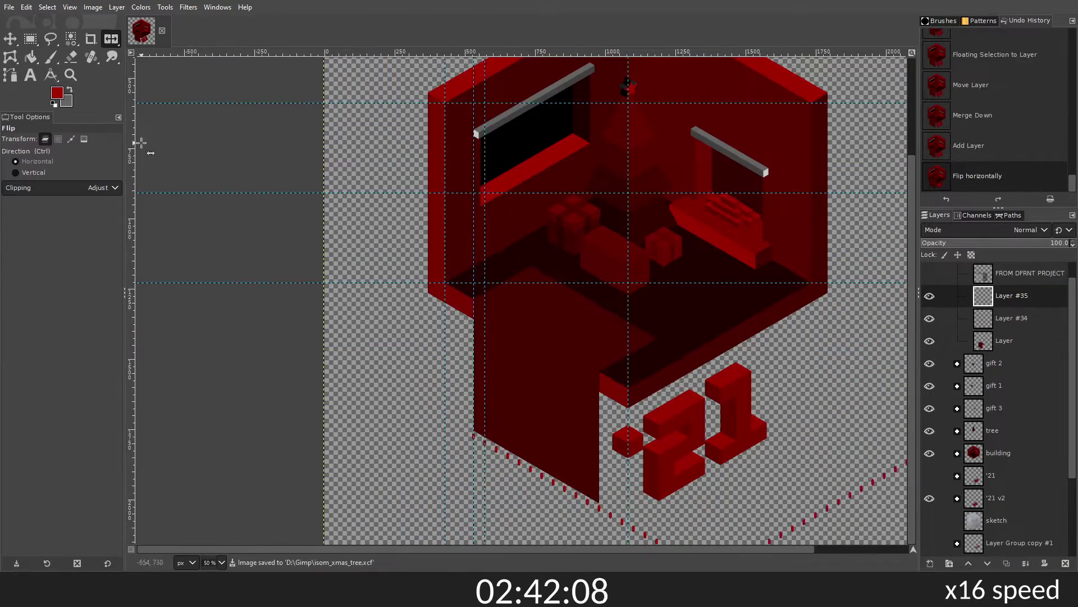
{"action": "key", "text": "m"}
{"action": "left_click_drag", "start_coordinate": [776, 198], "coordinate": [488, 318]}
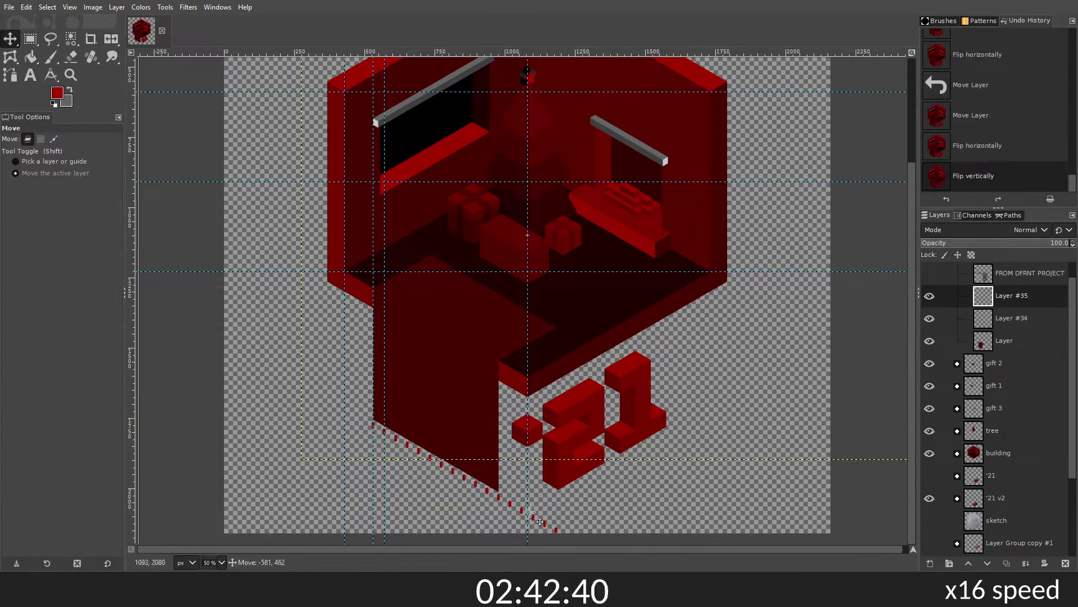
{"action": "left_click_drag", "start_coordinate": [674, 168], "coordinate": [483, 292]}
{"action": "scroll", "coordinate": [621, 393], "scroll_direction": "up", "scroll_amount": 5}
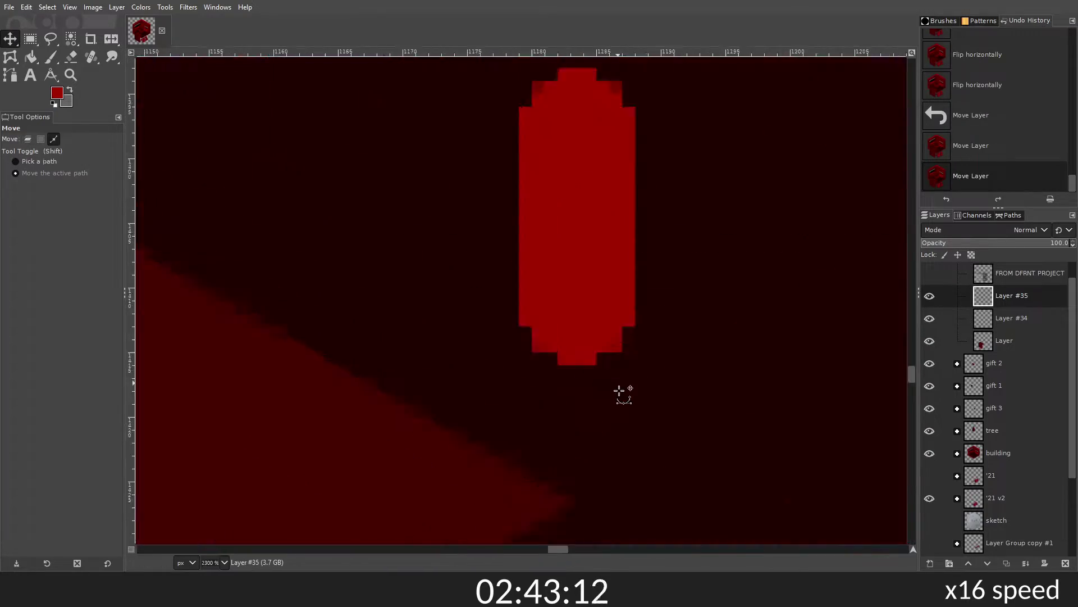
{"action": "scroll", "coordinate": [613, 353], "scroll_direction": "down", "scroll_amount": 5}
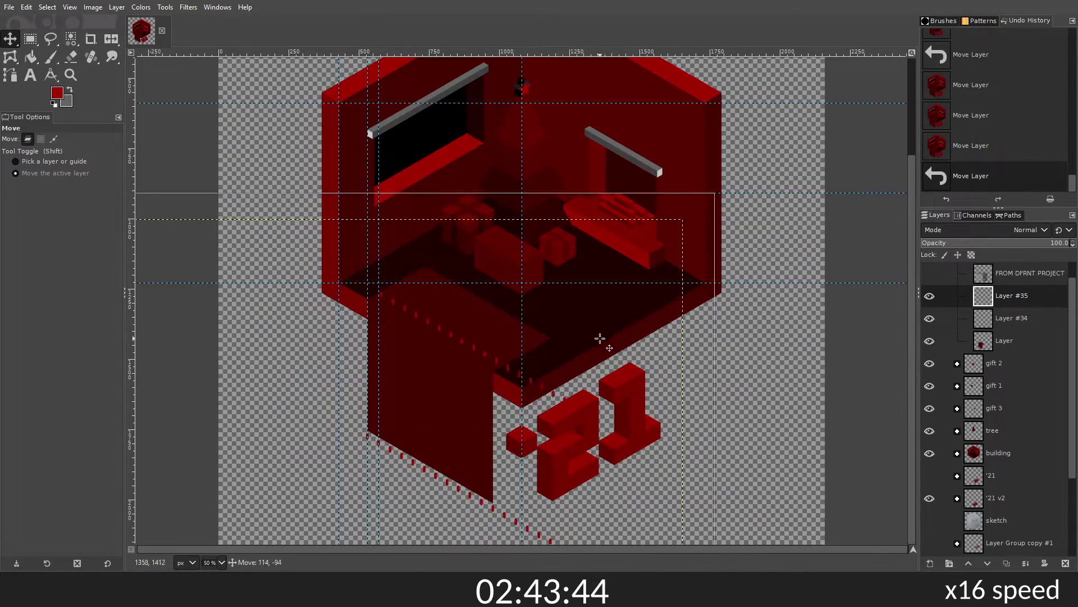
{"action": "scroll", "coordinate": [386, 272], "scroll_direction": "up", "scroll_amount": 5}
{"action": "scroll", "coordinate": [584, 330], "scroll_direction": "up", "scroll_amount": 2}
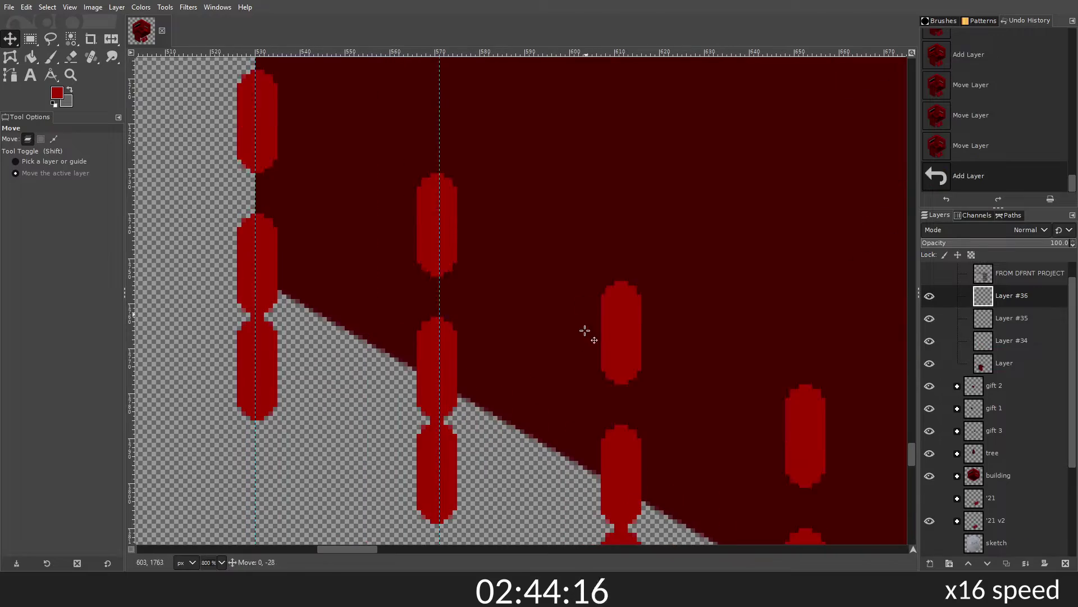
Step: Add another tassel layer and outline an area around the tassels with Free Select
{"action": "key", "text": "shift+ctrl+n"}
{"action": "scroll", "coordinate": [585, 329], "scroll_direction": "up", "scroll_amount": 2}
{"action": "left_click", "coordinate": [989, 139]}
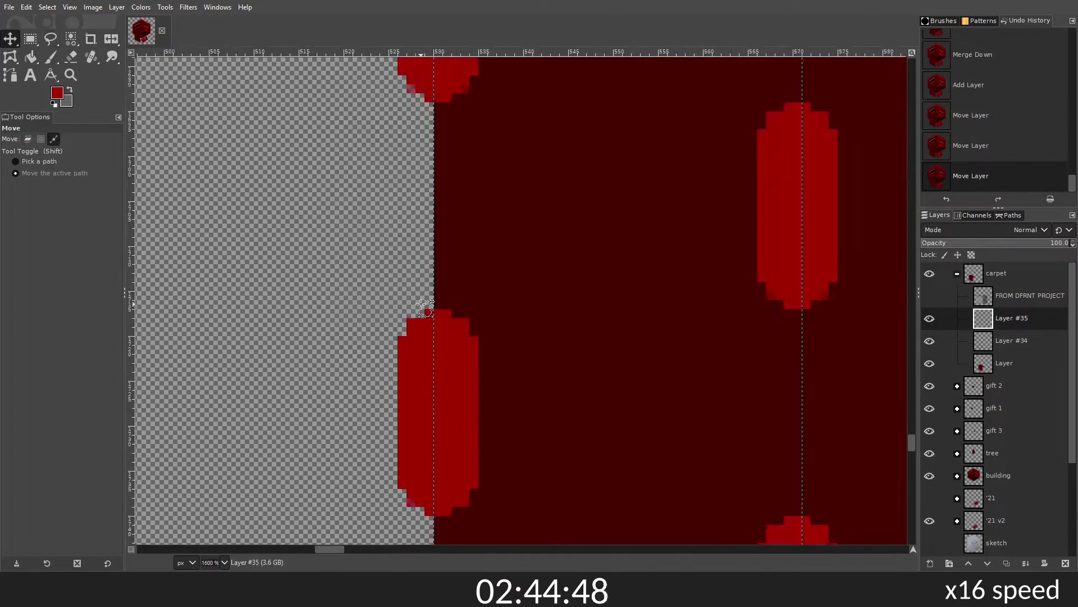
{"action": "scroll", "coordinate": [452, 303], "scroll_direction": "down", "scroll_amount": 3}
{"action": "key", "text": "f"}
{"action": "left_click", "coordinate": [296, 157]}
{"action": "scroll", "coordinate": [440, 352], "scroll_direction": "up", "scroll_amount": 5}
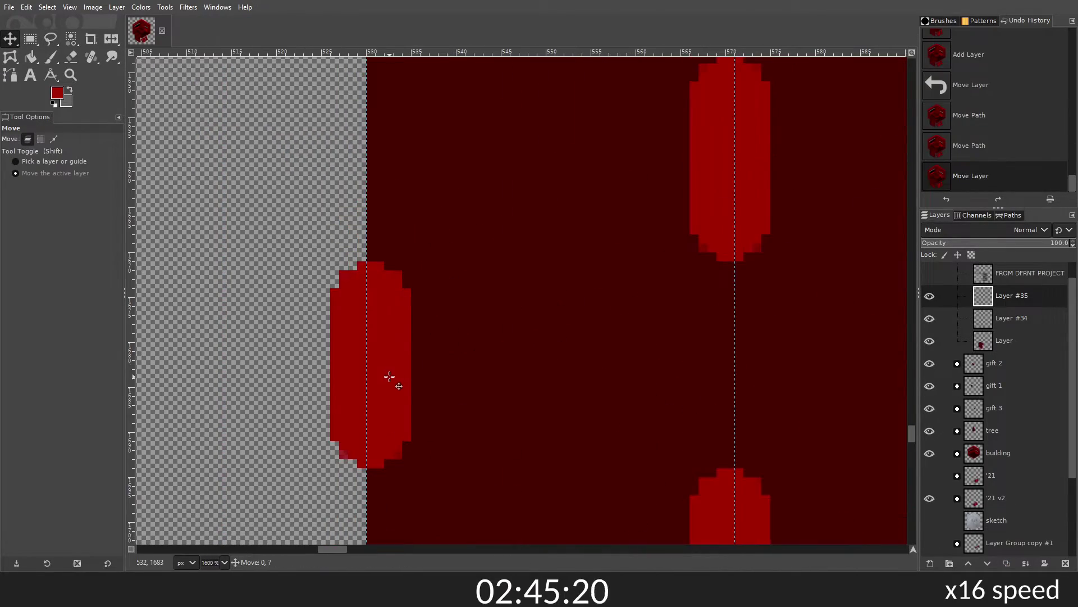
{"action": "scroll", "coordinate": [390, 378], "scroll_direction": "down", "scroll_amount": 4}
{"action": "left_click", "coordinate": [289, 262]}
{"action": "scroll", "coordinate": [290, 262], "scroll_direction": "down", "scroll_amount": 2}
{"action": "scroll", "coordinate": [393, 289], "scroll_direction": "up", "scroll_amount": 4}
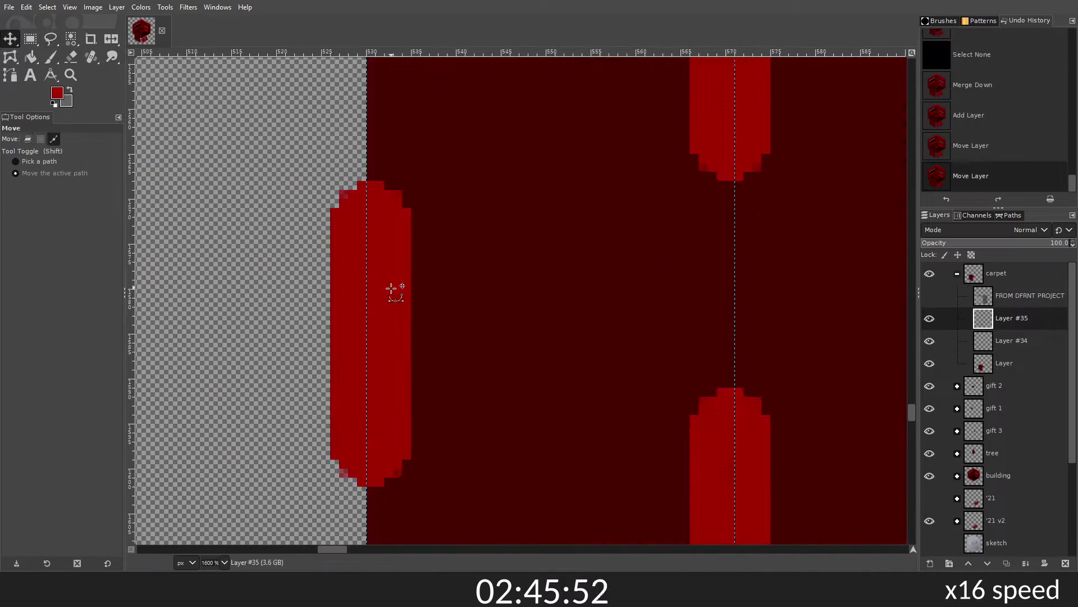
{"action": "scroll", "coordinate": [393, 289], "scroll_direction": "down", "scroll_amount": 5}
Step: Align the dot layer and merge it down into Layer #34
{"action": "key", "text": "m"}
{"action": "key", "text": "Escape"}
{"action": "scroll", "coordinate": [262, 231], "scroll_direction": "down", "scroll_amount": 2}
{"action": "scroll", "coordinate": [378, 380], "scroll_direction": "up", "scroll_amount": 5}
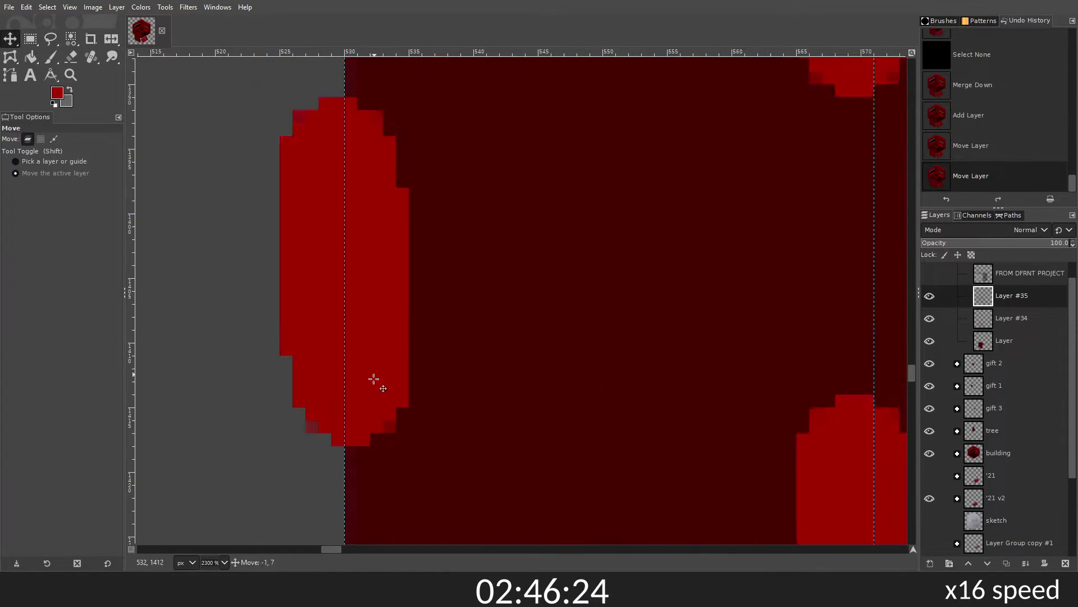
{"action": "scroll", "coordinate": [297, 243], "scroll_direction": "down", "scroll_amount": 4}
{"action": "key", "text": "ctrl+shift+a"}
Step: Copy a single carpet dot onto a new layer and measure the carpet's isometric angle
{"action": "scroll", "coordinate": [602, 313], "scroll_direction": "down", "scroll_amount": 2}
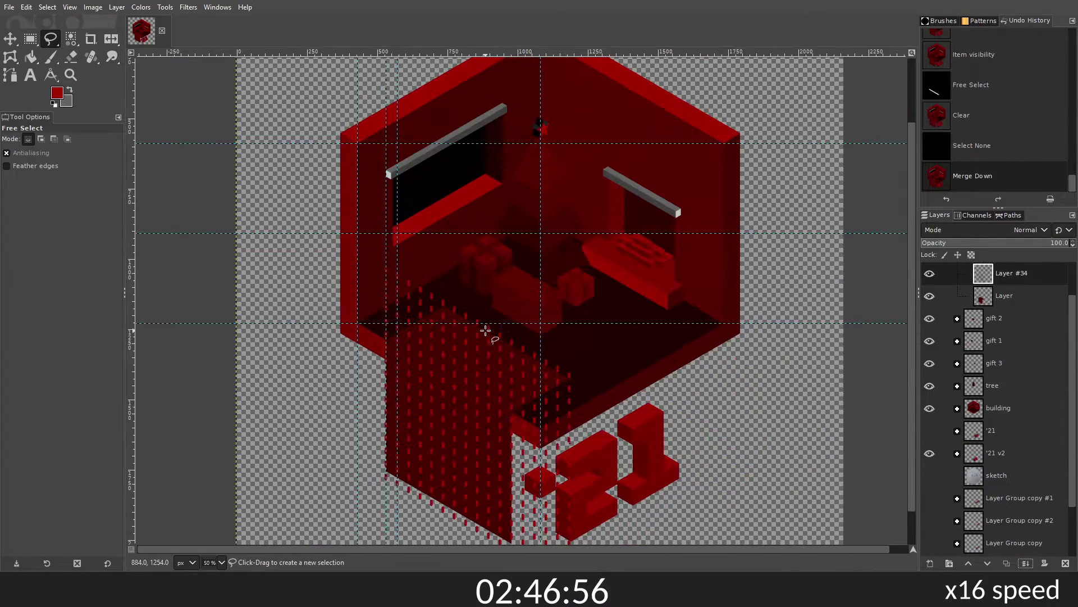
{"action": "scroll", "coordinate": [482, 330], "scroll_direction": "up", "scroll_amount": 5}
{"action": "left_click", "coordinate": [930, 563]}
{"action": "key", "text": "r"}
{"action": "scroll", "coordinate": [589, 349], "scroll_direction": "up", "scroll_amount": 4}
{"action": "left_click_drag", "start_coordinate": [534, 249], "coordinate": [645, 447]}
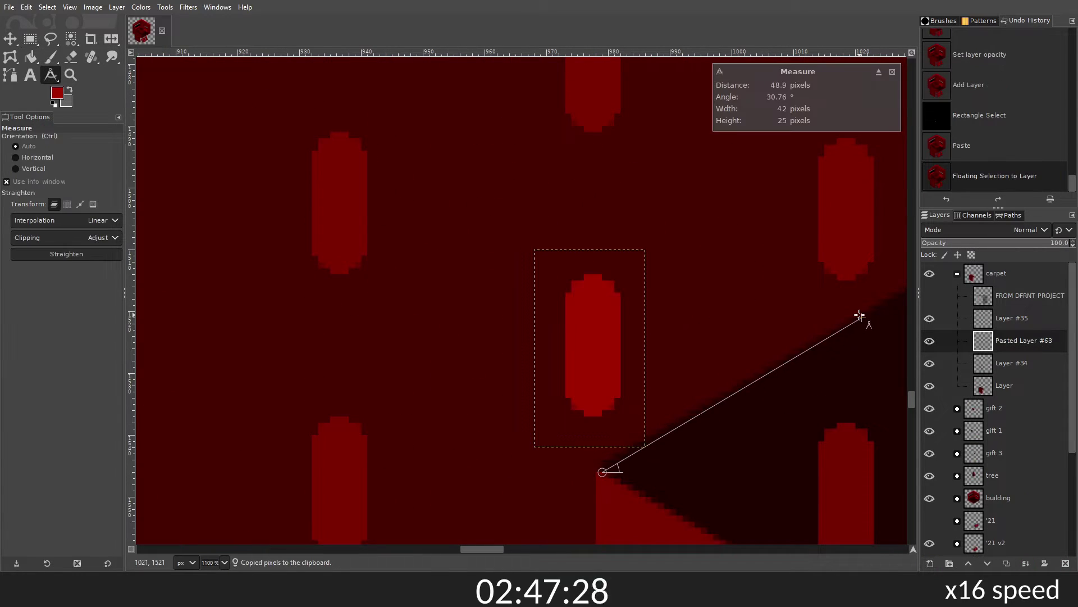
{"action": "scroll", "coordinate": [860, 316], "scroll_direction": "down", "scroll_amount": 4}
{"action": "left_click_drag", "start_coordinate": [860, 316], "coordinate": [885, 171]}
Step: Rotate the pasted dot by 30° and place it against the upright dot
{"action": "left_click", "coordinate": [114, 39]}
{"action": "left_click_drag", "start_coordinate": [596, 315], "coordinate": [622, 251]}
{"action": "key", "text": "Return"}
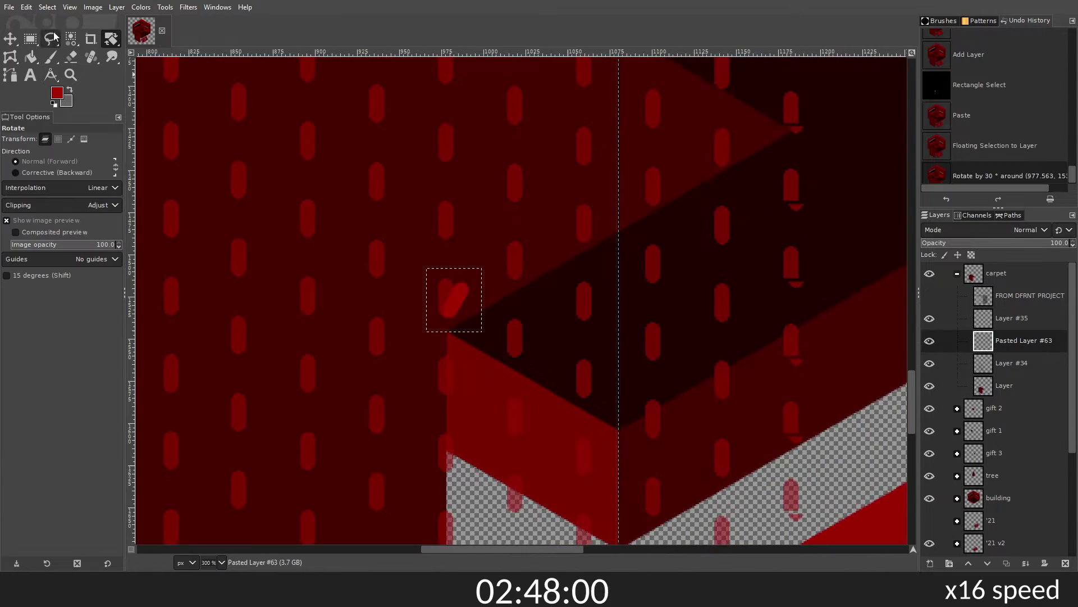
{"action": "scroll", "coordinate": [506, 315], "scroll_direction": "down", "scroll_amount": 3}
{"action": "scroll", "coordinate": [421, 370], "scroll_direction": "up", "scroll_amount": 4}
{"action": "left_click", "coordinate": [420, 369]}
{"action": "key", "text": "Return"}
{"action": "mouse_move", "coordinate": [420, 369]}
{"action": "left_mouse_down"}
{"action": "mouse_move", "coordinate": [571, 242]}
{"action": "mouse_move", "coordinate": [528, 236]}
{"action": "left_mouse_up"}
Step: Fine-tune the tilted half's position and paint a straight stroke to complete the heart
{"action": "key", "text": "m"}
{"action": "key", "text": "p"}
{"action": "left_click_drag", "start_coordinate": [635, 296], "coordinate": [651, 306]}
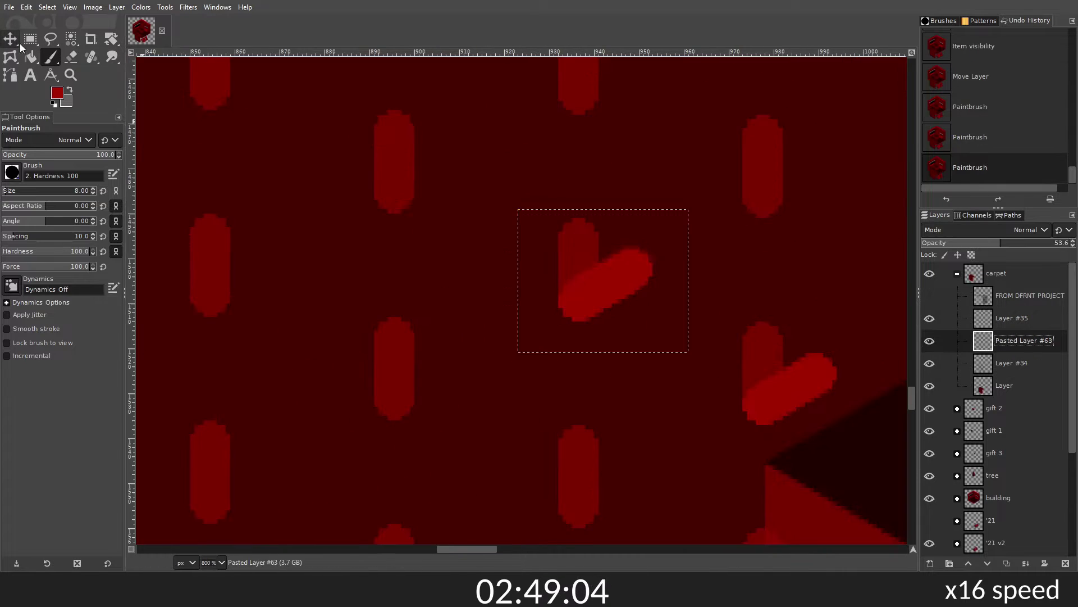
{"action": "key", "text": "m"}
{"action": "left_click_drag", "start_coordinate": [436, 293], "coordinate": [630, 341]}
{"action": "key", "text": "p"}
{"action": "key", "text": "ctrl+z"}
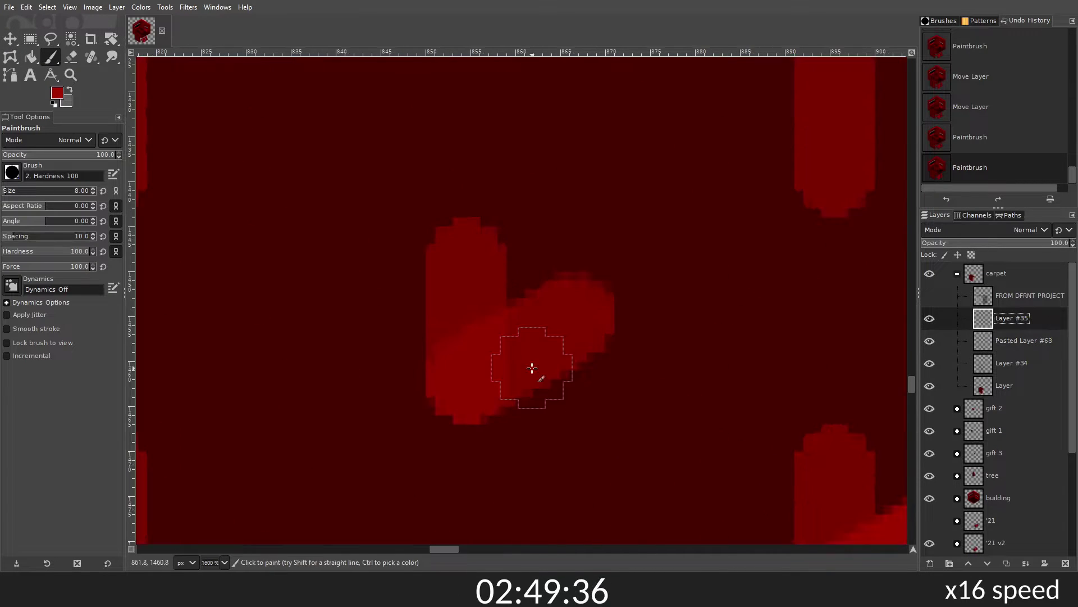
{"action": "scroll", "coordinate": [174, 128], "scroll_direction": "down", "scroll_amount": 5}
{"action": "scroll", "coordinate": [623, 435], "scroll_direction": "up", "scroll_amount": 5}
{"action": "left_click", "coordinate": [572, 341], "text": "shift"}
Step: Shift the heart layer into place and make Layer #35 the active layer
{"action": "key", "text": "m"}
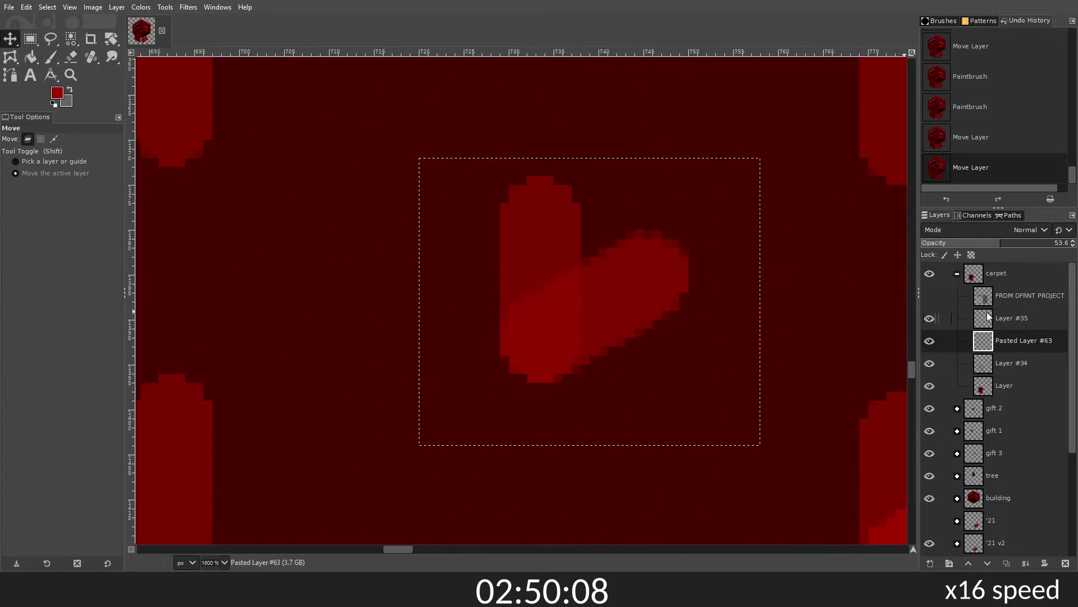
{"action": "left_click_drag", "start_coordinate": [562, 337], "coordinate": [601, 270]}
{"action": "scroll", "coordinate": [230, 115], "scroll_direction": "down", "scroll_amount": 5}
{"action": "scroll", "coordinate": [230, 116], "scroll_direction": "up", "scroll_amount": 5}
{"action": "key", "text": "p"}
{"action": "key", "text": "m"}
{"action": "left_click", "coordinate": [1013, 320]}
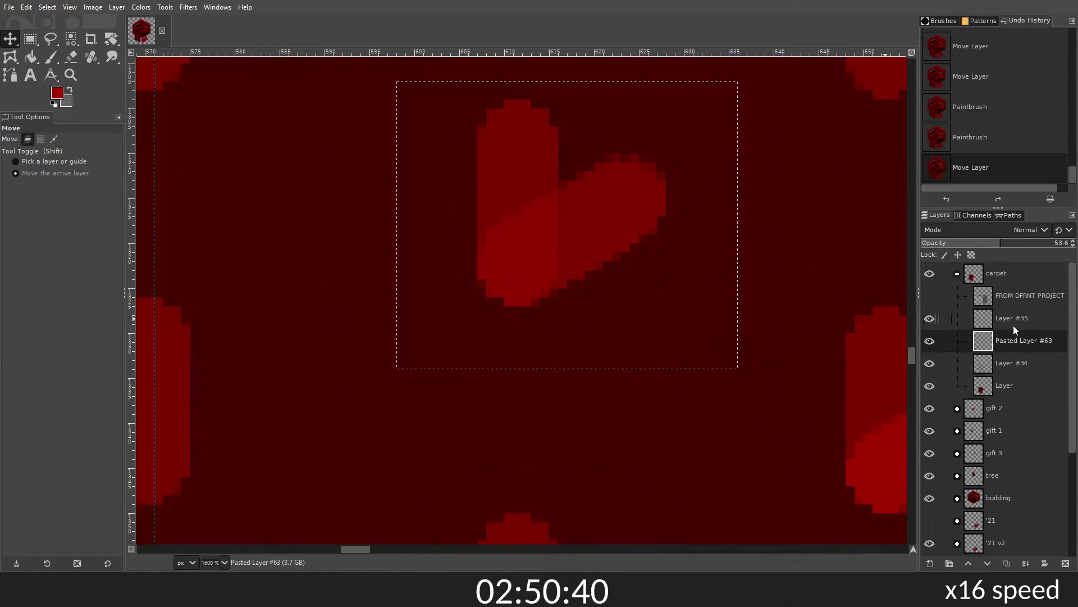
{"action": "key", "text": "p"}
{"action": "scroll", "coordinate": [629, 323], "scroll_direction": "down", "scroll_amount": 3}
{"action": "scroll", "coordinate": [500, 290], "scroll_direction": "up", "scroll_amount": 3}
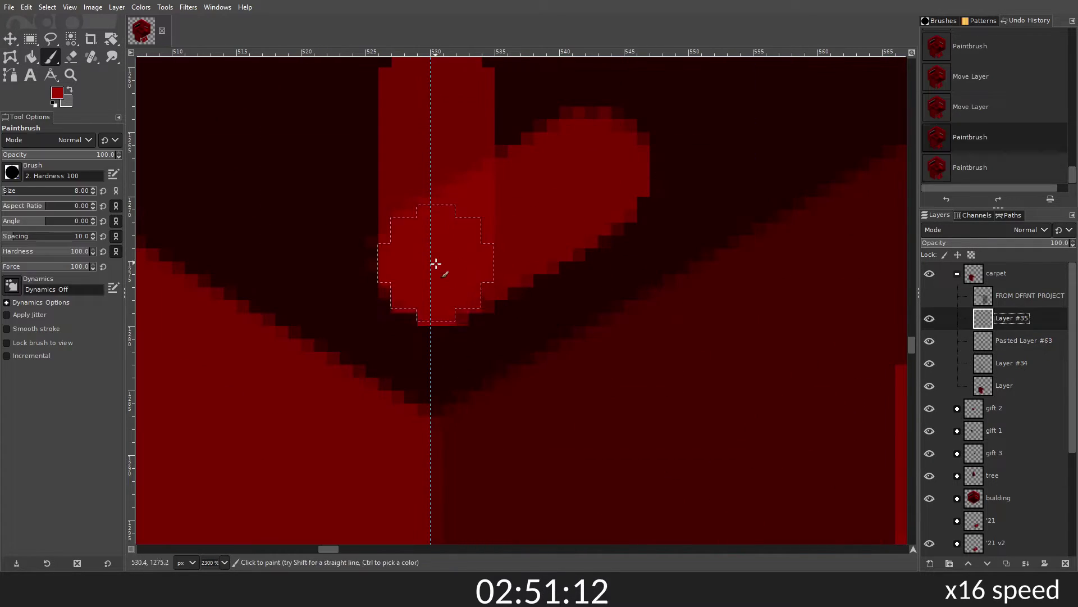
{"action": "scroll", "coordinate": [433, 260], "scroll_direction": "down", "scroll_amount": 4}
Step: Duplicate the heart and nudge the copies into line with the carpet dots
{"action": "key", "text": "m"}
{"action": "scroll", "coordinate": [474, 337], "scroll_direction": "up", "scroll_amount": 5}
{"action": "scroll", "coordinate": [623, 337], "scroll_direction": "down", "scroll_amount": 5}
{"action": "scroll", "coordinate": [736, 293], "scroll_direction": "up", "scroll_amount": 3}
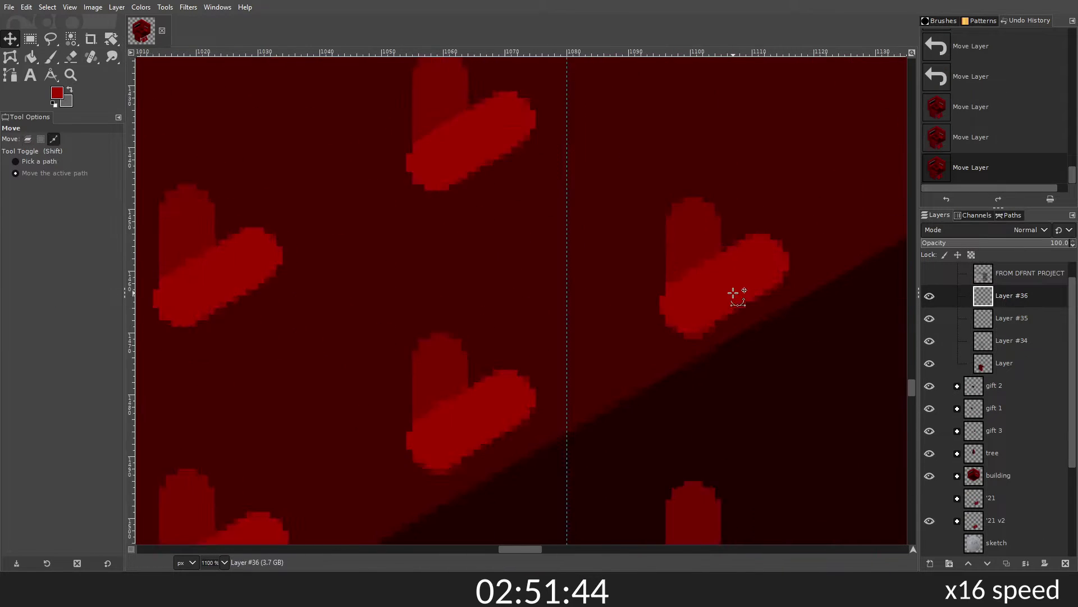
{"action": "scroll", "coordinate": [618, 365], "scroll_direction": "down", "scroll_amount": 3}
{"action": "scroll", "coordinate": [551, 428], "scroll_direction": "up", "scroll_amount": 4}
{"action": "left_click_drag", "start_coordinate": [551, 428], "coordinate": [559, 405]}
{"action": "scroll", "coordinate": [559, 405], "scroll_direction": "down", "scroll_amount": 3}
Step: Measure the carpet slope and heart spacing, then shift the merged heart layer slightly
{"action": "key", "text": "shift+m"}
{"action": "left_click_drag", "start_coordinate": [432, 431], "coordinate": [862, 181]}
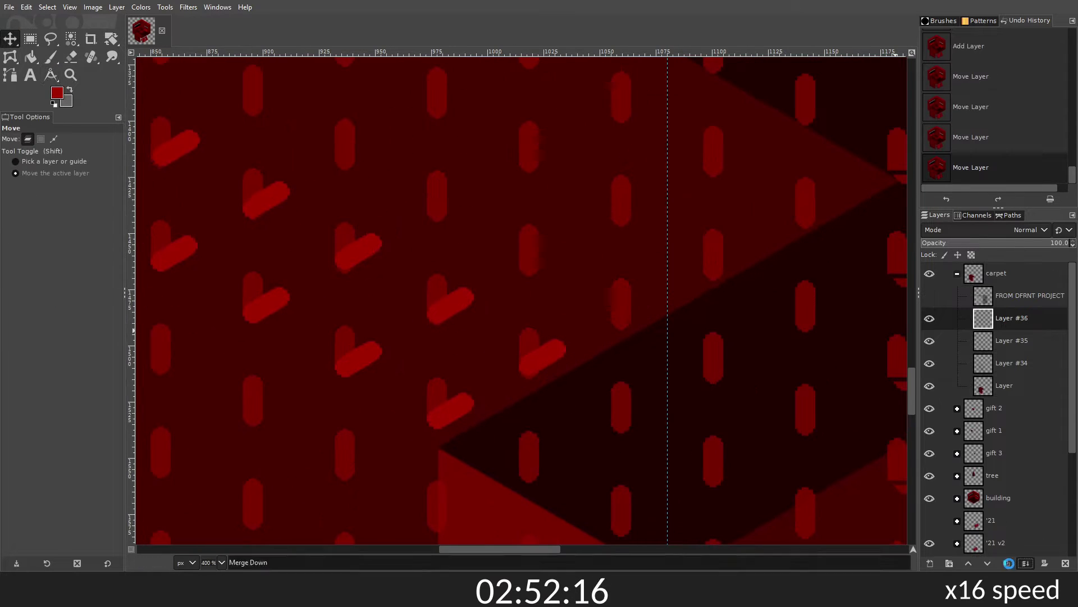
{"action": "key", "text": "shift+m"}
{"action": "left_click_drag", "start_coordinate": [434, 429], "coordinate": [814, 221]}
{"action": "key", "text": "ctrl+z"}
{"action": "key", "text": "shift+m"}
{"action": "left_click_drag", "start_coordinate": [517, 267], "coordinate": [759, 132]}
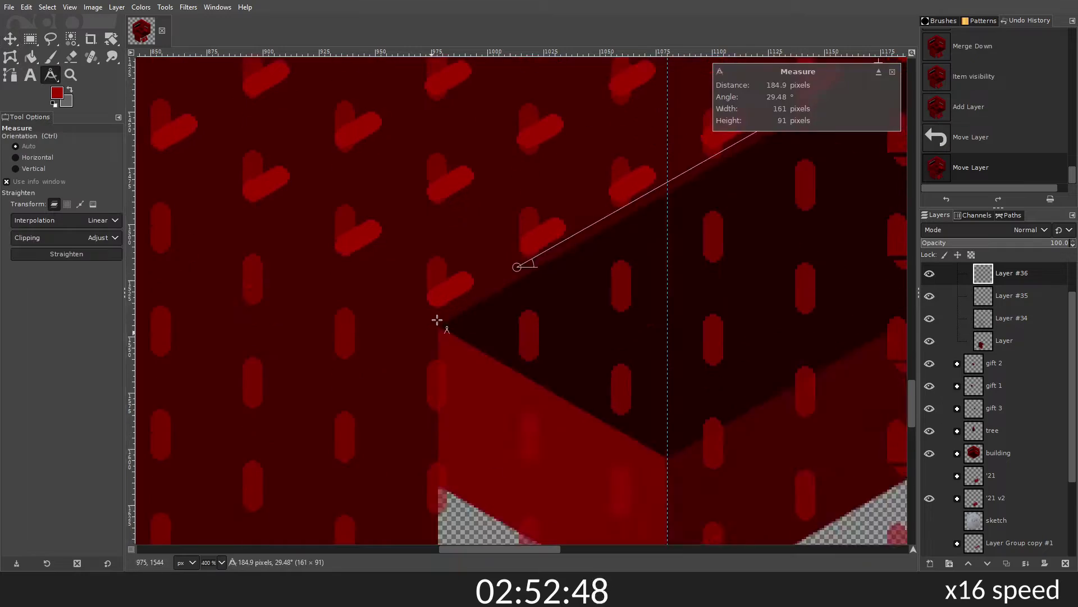
{"action": "key", "text": "m"}
{"action": "left_click_drag", "start_coordinate": [712, 211], "coordinate": [711, 211]}
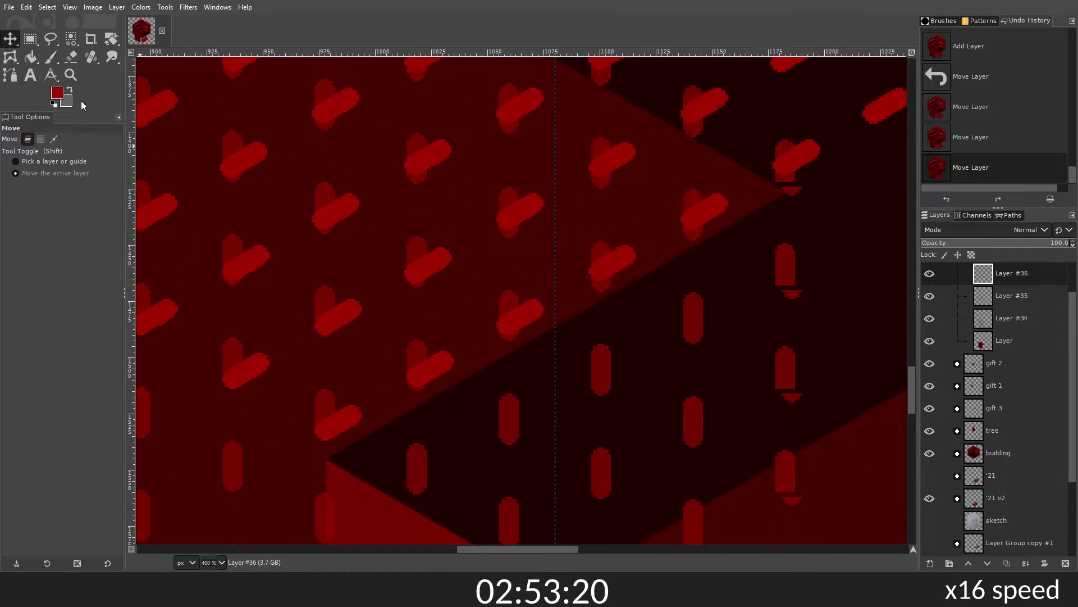
{"action": "scroll", "coordinate": [513, 385], "scroll_direction": "down", "scroll_amount": 5}
Step: Link Layer #34 and Layer #35 so they move together
{"action": "key", "text": "f"}
{"action": "left_click", "coordinate": [1011, 318]}
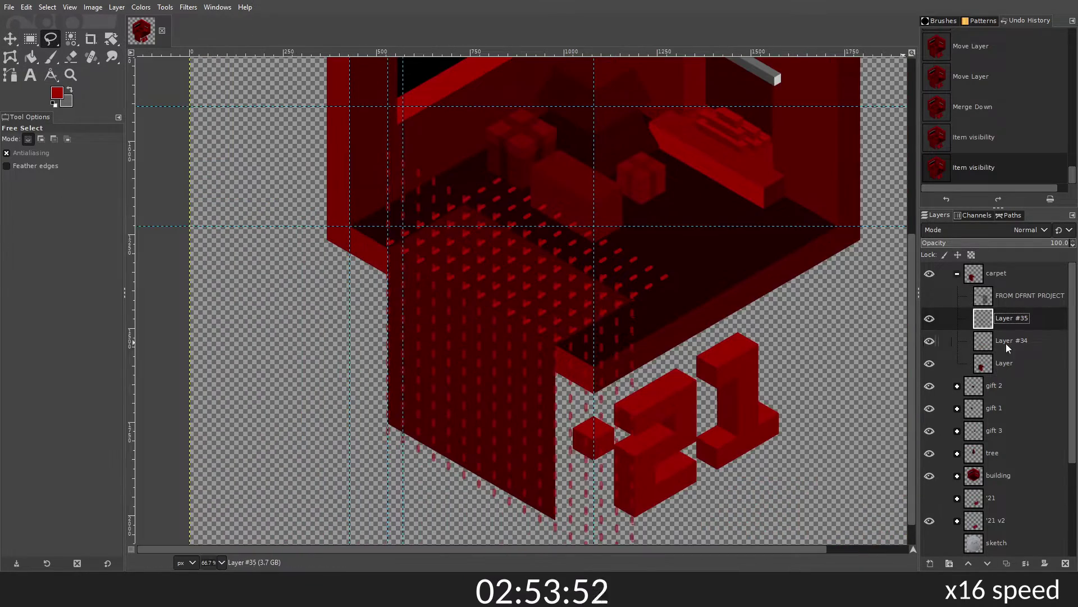
{"action": "left_click", "coordinate": [1008, 341]}
{"action": "left_click", "coordinate": [945, 318]}
{"action": "left_click", "coordinate": [946, 341]}
{"action": "scroll", "coordinate": [385, 320], "scroll_direction": "up", "scroll_amount": 5}
{"action": "scroll", "coordinate": [690, 434], "scroll_direction": "down", "scroll_amount": 3}
{"action": "key", "text": "m"}
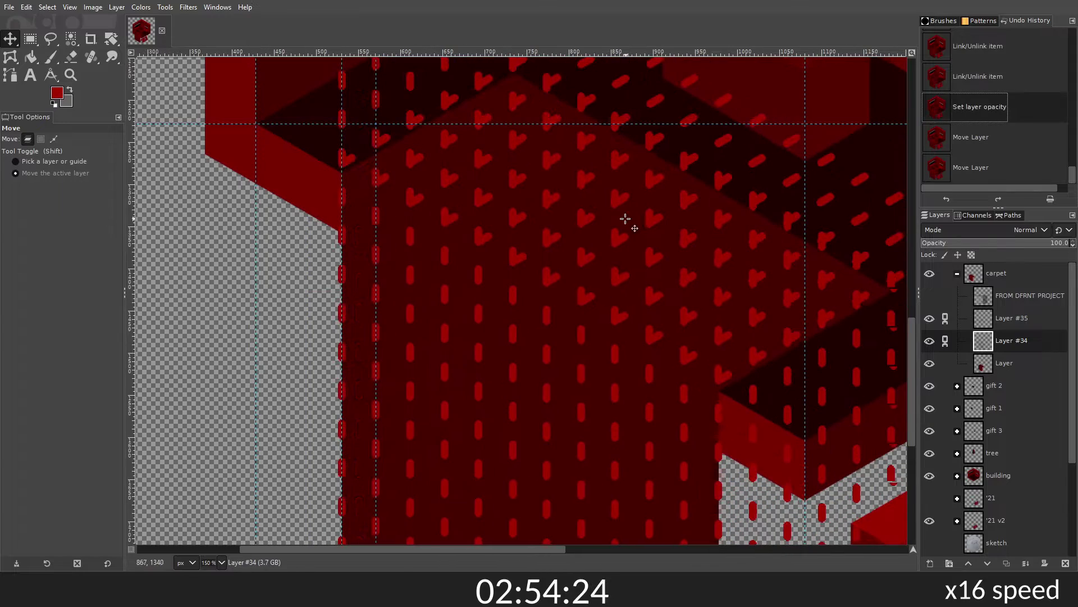
{"action": "key", "text": "ctrl+y"}
{"action": "scroll", "coordinate": [650, 252], "scroll_direction": "down", "scroll_amount": 1}
{"action": "scroll", "coordinate": [787, 352], "scroll_direction": "right", "scroll_amount": 2}
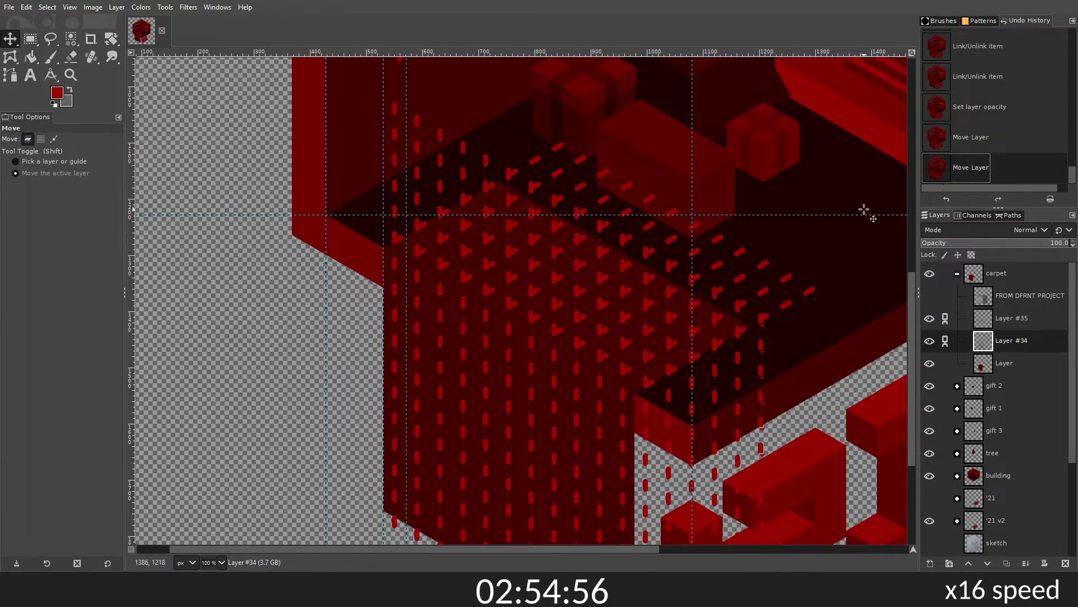
Step: Cut a carpet section, paste it as its own layer, and outline the carpet front area
{"action": "key", "text": "f"}
{"action": "key", "text": "ctrl+x"}
{"action": "key", "text": "ctrl+v"}
{"action": "key", "text": "shift+ctrl+n"}
{"action": "left_click", "coordinate": [929, 363]}
{"action": "double_click", "coordinate": [1023, 341]}
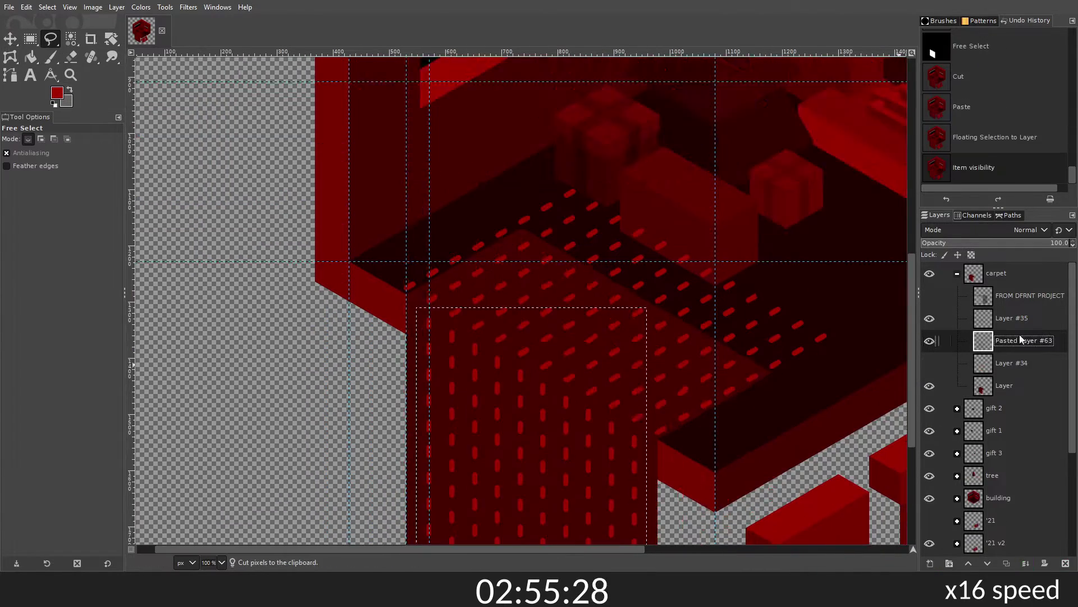
{"action": "left_click", "coordinate": [1011, 318]}
{"action": "left_click", "coordinate": [633, 425]}
{"action": "left_click", "coordinate": [738, 358]}
{"action": "left_click", "coordinate": [518, 231]}
Step: Save the room project and preview a New from Visible image before closing it
{"action": "left_click", "coordinate": [1030, 295]}
{"action": "scroll", "coordinate": [398, 254], "scroll_direction": "down", "scroll_amount": 1}
{"action": "key", "text": "ctrl+s"}
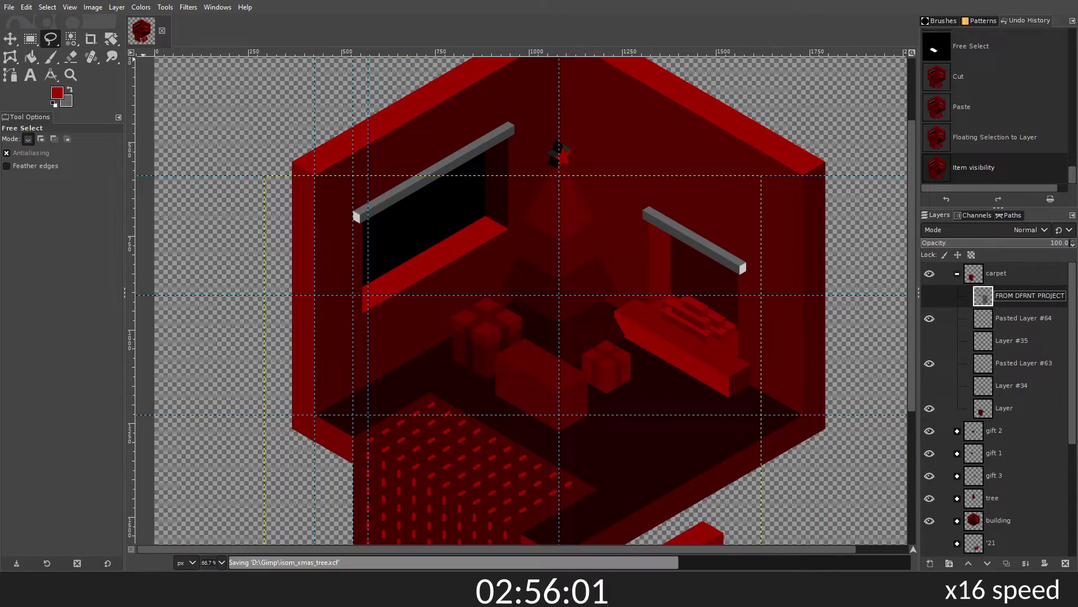
{"action": "scroll", "coordinate": [577, 313], "scroll_direction": "down", "scroll_amount": 1}
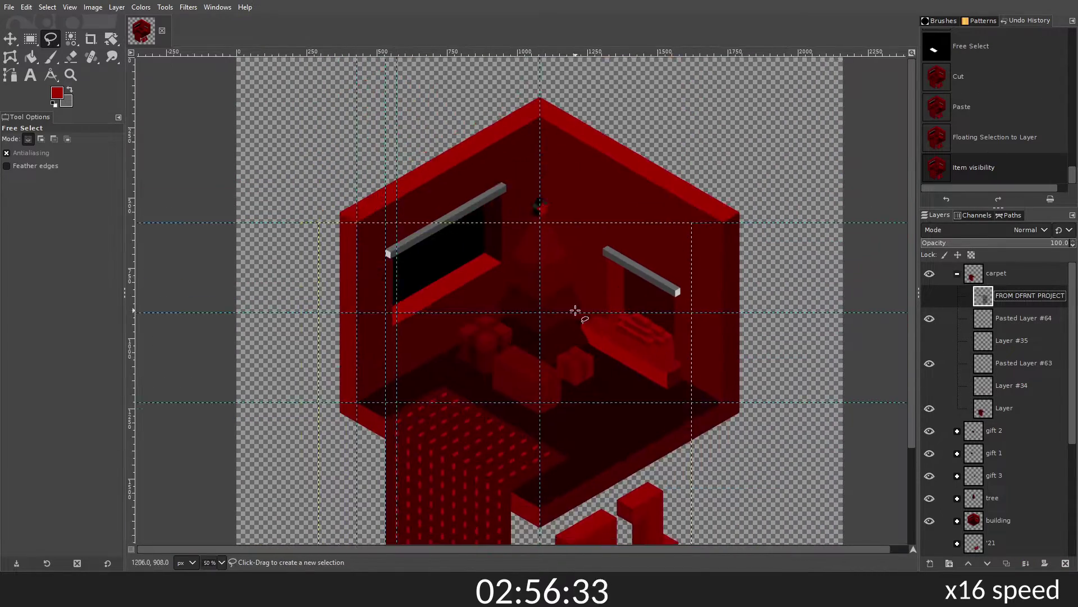
{"action": "key", "text": "shift+b"}
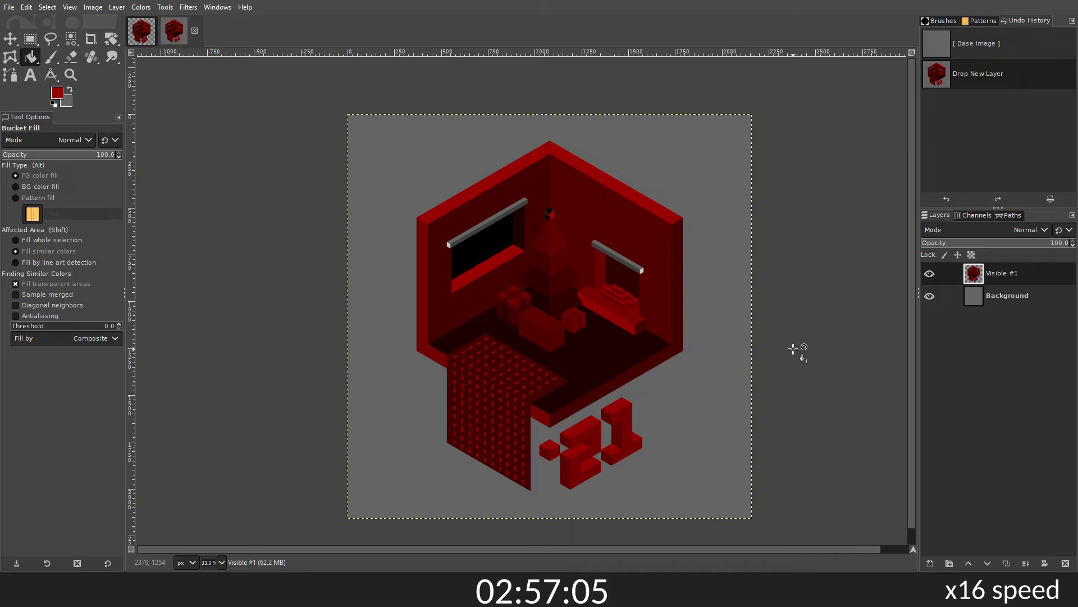
{"action": "left_click", "coordinate": [195, 29]}
Step: Add a 'floor pattern' layer in the building group, showing Layers #19–#23 and hiding the sketch
{"action": "key", "text": "m"}
{"action": "key", "text": "minus"}
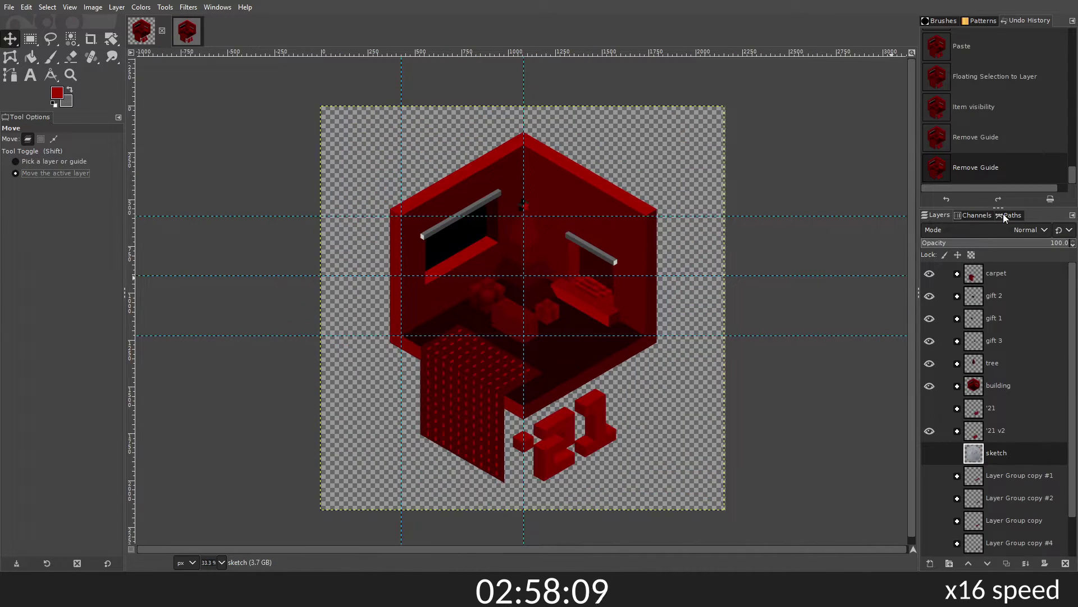
{"action": "left_click", "coordinate": [930, 453]}
{"action": "left_click", "coordinate": [929, 386]}
{"action": "type", "text": "attern"}
{"action": "key", "text": "Return"}
{"action": "key", "text": "shift+m"}
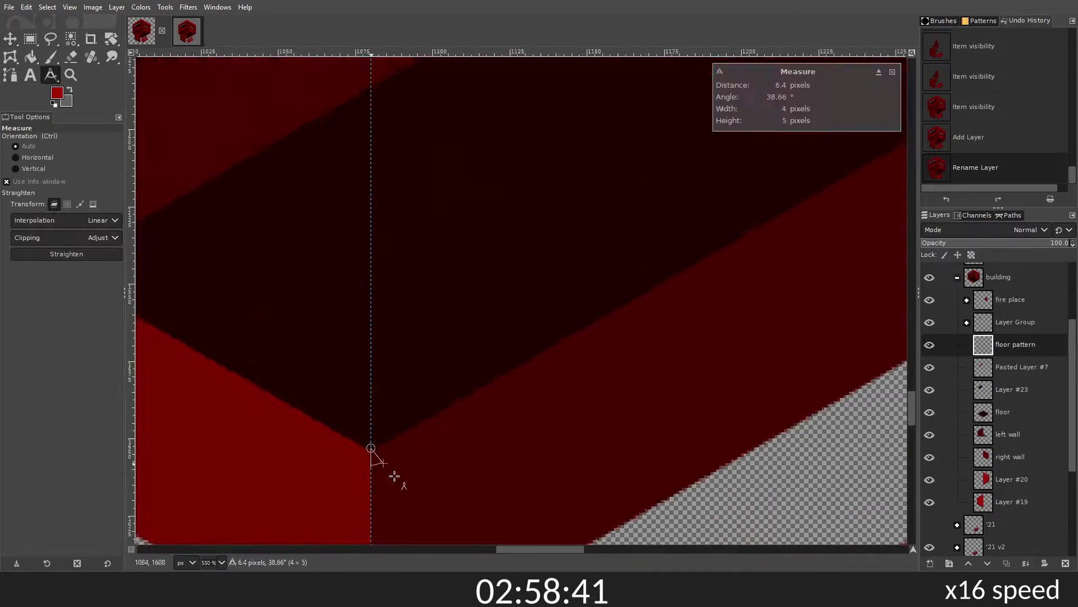
{"action": "key", "text": "m"}
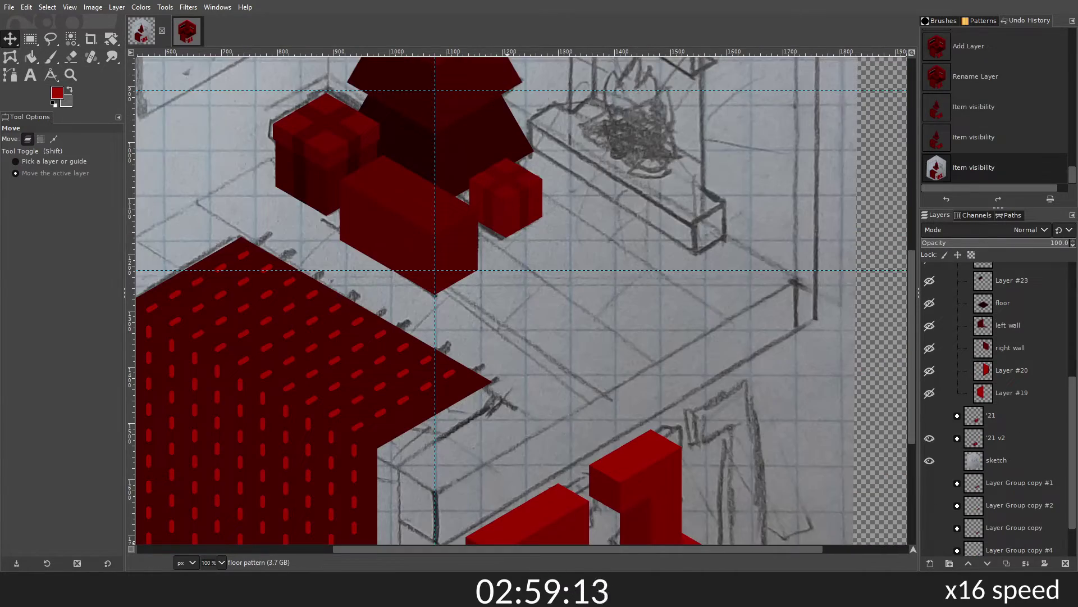
{"action": "key", "text": "minus"}
{"action": "left_click_drag", "start_coordinate": [930, 281], "coordinate": [929, 393]}
{"action": "left_click", "coordinate": [930, 461]}
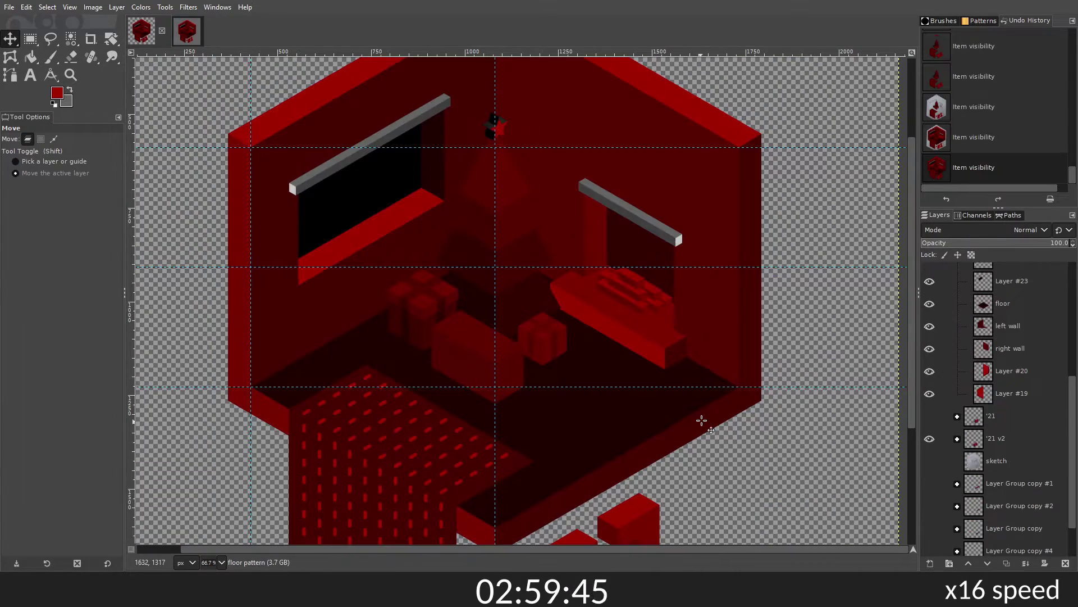
Step: Guide a thin strip across the floor and start a straight red floor line
{"action": "key", "text": "plus"}
{"action": "key", "text": "plus"}
{"action": "key", "text": "r"}
{"action": "left_click_drag", "start_coordinate": [362, 481], "coordinate": [768, 166]}
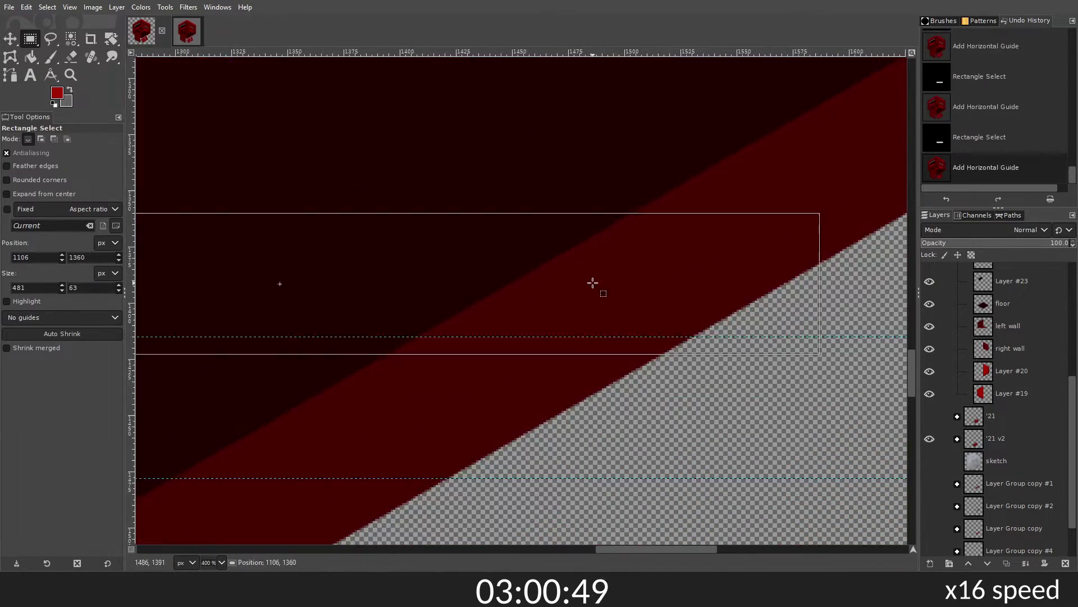
{"action": "key", "text": "ctrl+shift+a"}
{"action": "key", "text": "p"}
{"action": "key", "text": "1"}
{"action": "left_click", "coordinate": [545, 405]}
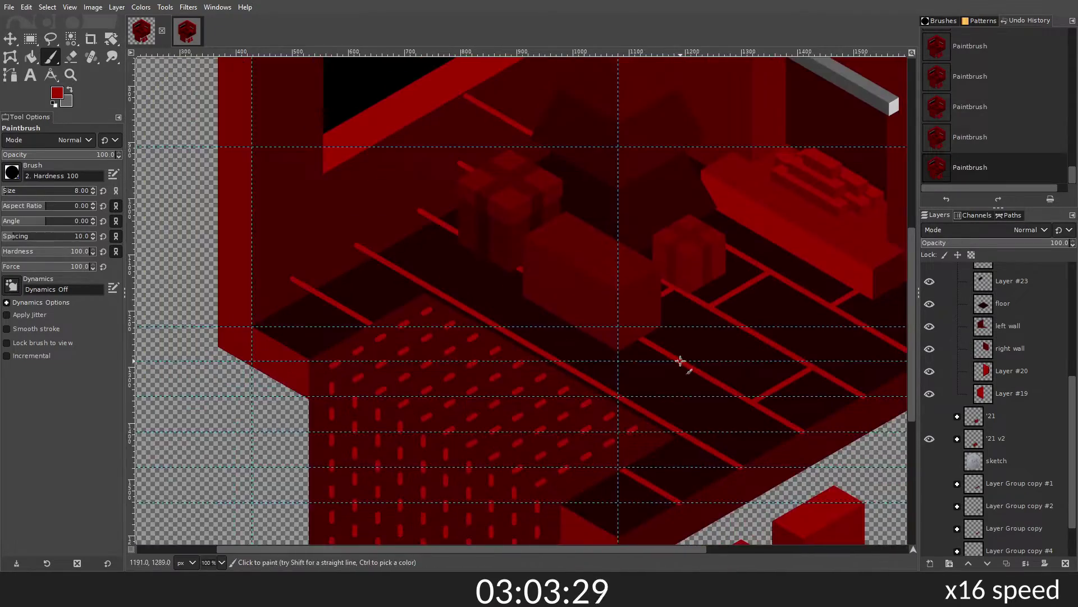
Step: Clear two small outlined slivers from the floor lines
{"action": "scroll", "coordinate": [680, 361], "scroll_direction": "up", "scroll_amount": 2, "text": "ctrl"}
{"action": "scroll", "coordinate": [627, 333], "scroll_direction": "down", "scroll_amount": 4, "text": "ctrl"}
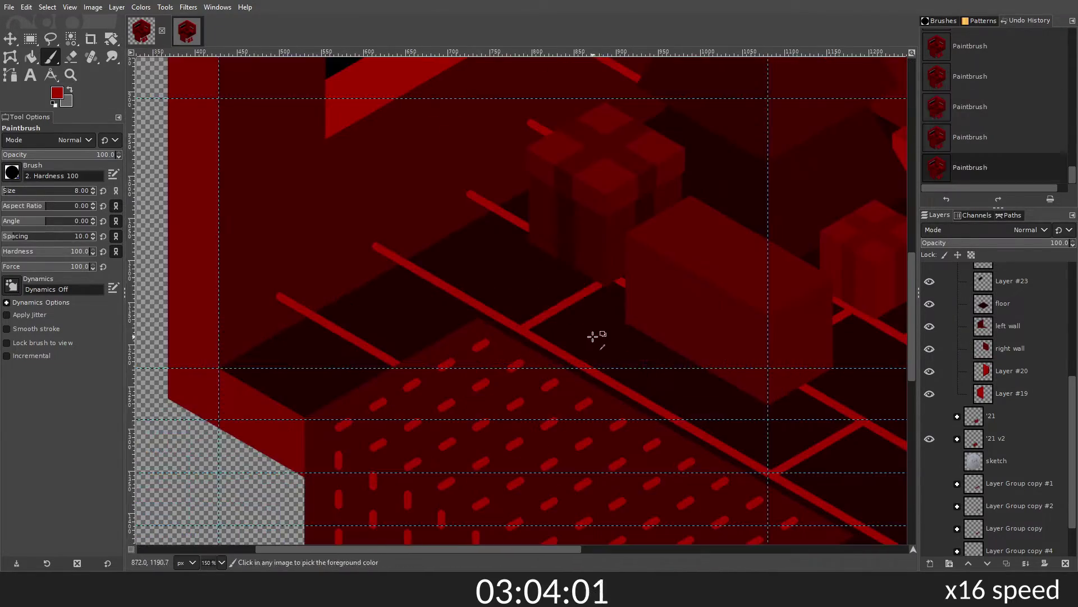
{"action": "scroll", "coordinate": [582, 287], "scroll_direction": "up", "scroll_amount": 2, "text": "ctrl"}
{"action": "scroll", "coordinate": [445, 373], "scroll_direction": "down", "scroll_amount": 2, "text": "ctrl"}
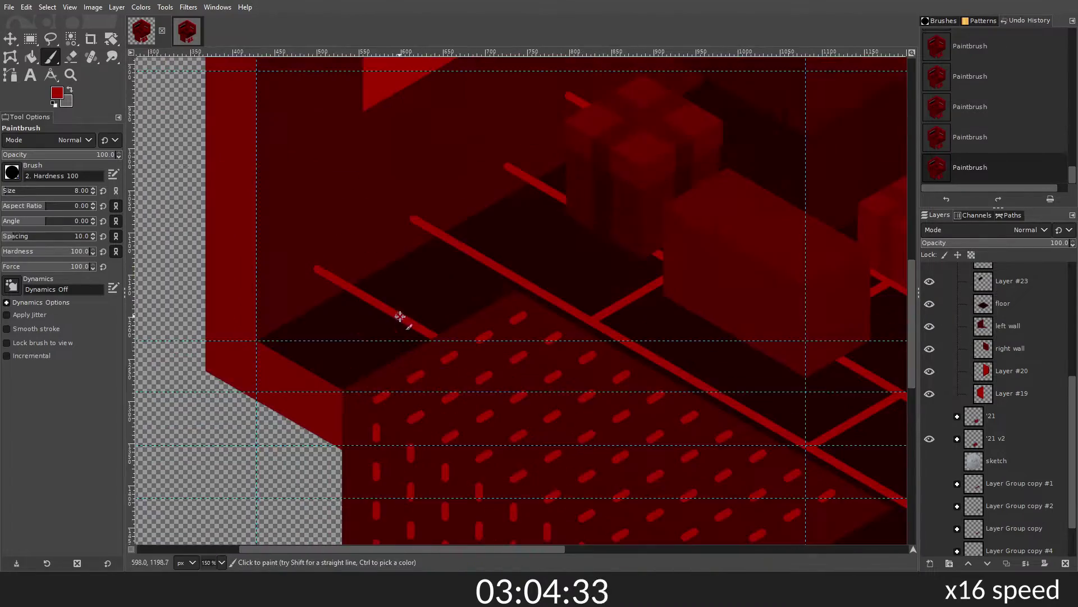
{"action": "scroll", "coordinate": [450, 292], "scroll_direction": "down", "scroll_amount": 5}
{"action": "scroll", "coordinate": [507, 258], "scroll_direction": "right", "scroll_amount": 8}
{"action": "scroll", "coordinate": [598, 388], "scroll_direction": "down", "scroll_amount": 3, "text": "ctrl"}
{"action": "scroll", "coordinate": [518, 366], "scroll_direction": "up", "scroll_amount": 4, "text": "ctrl"}
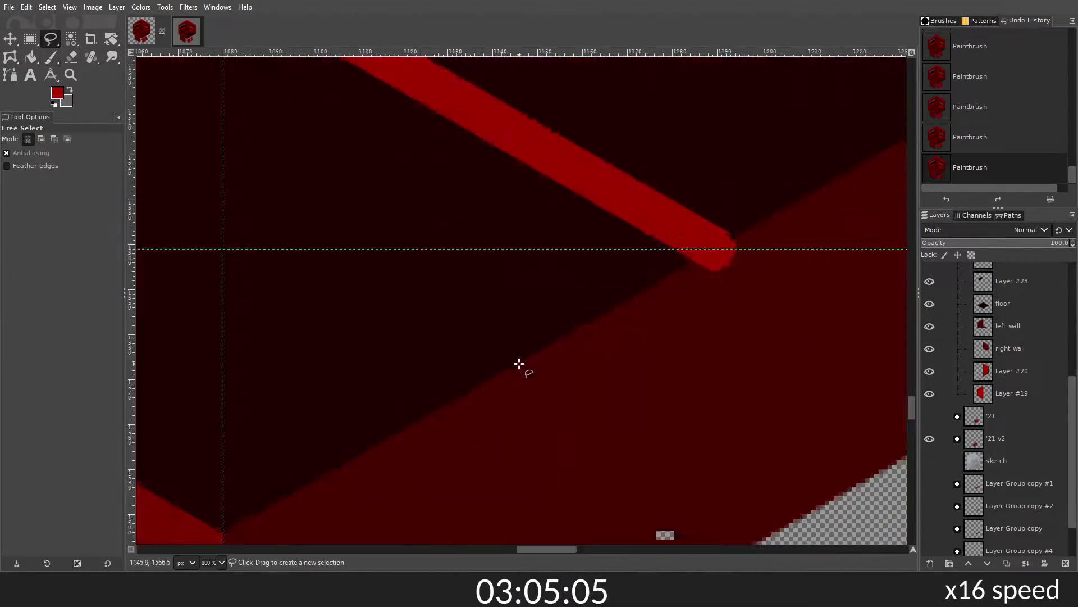
{"action": "key", "text": "f"}
{"action": "left_click_drag", "start_coordinate": [746, 217], "coordinate": [457, 385]}
{"action": "key", "text": "Delete"}
{"action": "key", "text": "ctrl+shift+a"}
{"action": "left_click_drag", "start_coordinate": [402, 303], "coordinate": [561, 270]}
{"action": "key", "text": "Delete"}
{"action": "key", "text": "ctrl+shift+a"}
Step: Drag the lower horizontal guides off the canvas and re-save isom_xmas_tree.xcf
{"action": "scroll", "coordinate": [522, 225], "scroll_direction": "down", "scroll_amount": 3, "text": "ctrl"}
{"action": "scroll", "coordinate": [522, 172], "scroll_direction": "up", "scroll_amount": 1, "text": "ctrl"}
{"action": "key", "text": "ctrl+s"}
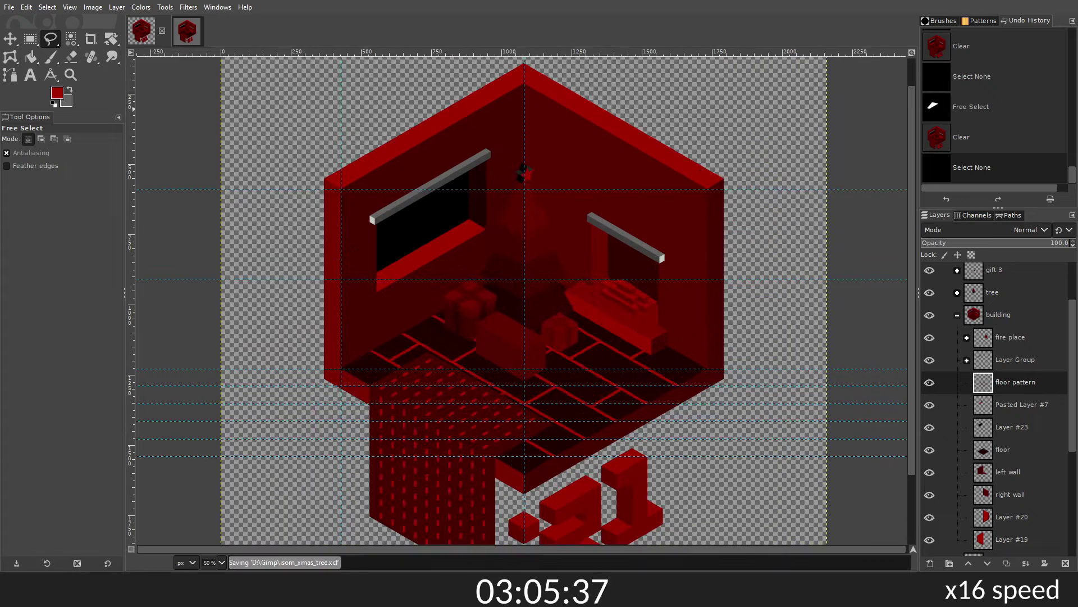
{"action": "scroll", "coordinate": [606, 301], "scroll_direction": "left", "scroll_amount": 2}
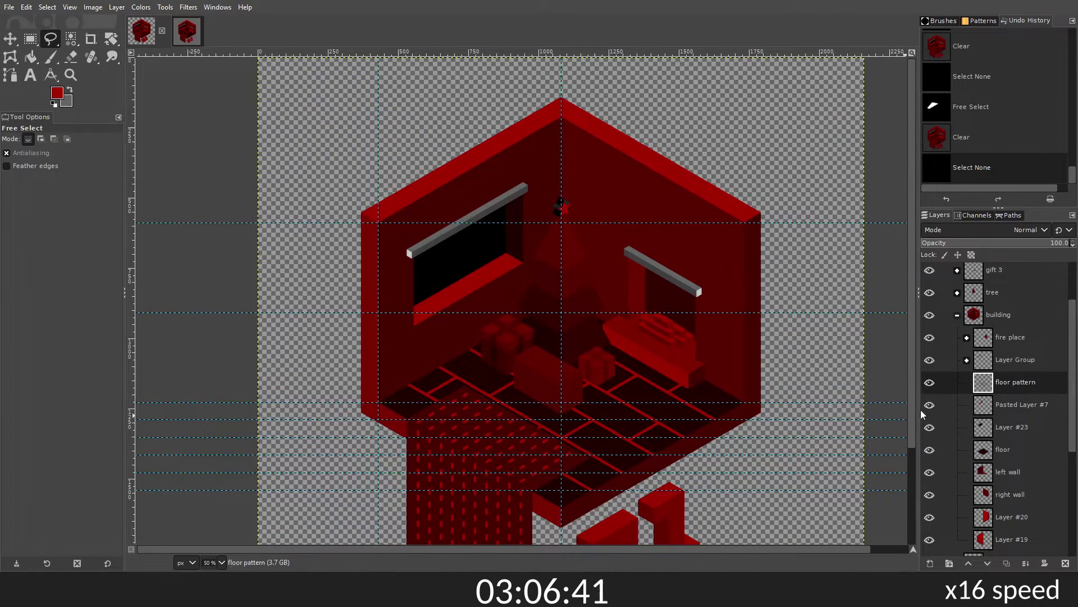
{"action": "left_click", "coordinate": [957, 315]}
{"action": "left_click", "coordinate": [929, 409]}
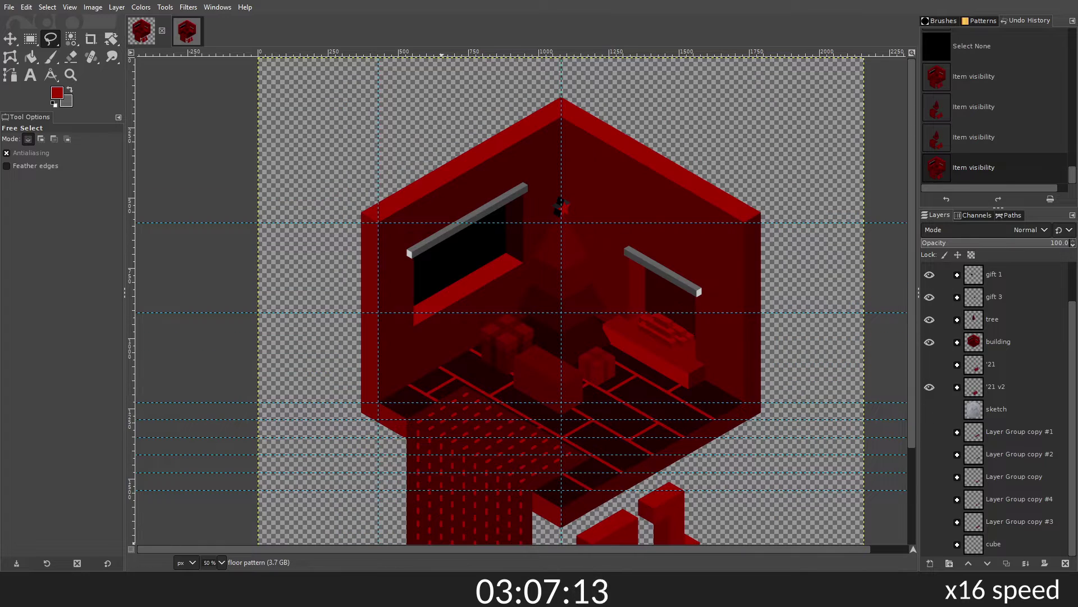
{"action": "left_click", "coordinate": [10, 38]}
{"action": "left_click", "coordinate": [957, 342]}
{"action": "left_click_drag", "start_coordinate": [562, 402], "coordinate": [562, 554]}
{"action": "key", "text": "ctrl+s"}
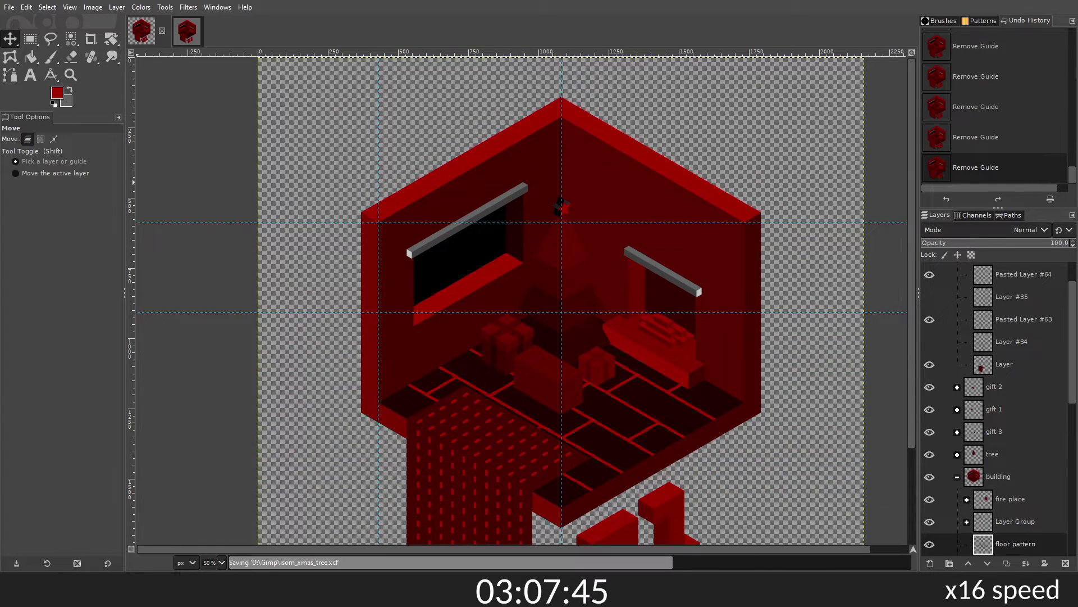
Step: Add a new empty Layer #36 inside the gift 2 group
{"action": "left_click", "coordinate": [992, 317]}
{"action": "key", "text": "shift+ctrl+n"}
{"action": "key", "text": "Return"}
{"action": "key", "text": "shift+m"}
{"action": "scroll", "coordinate": [412, 472], "scroll_direction": "up", "scroll_amount": 8, "text": "ctrl"}
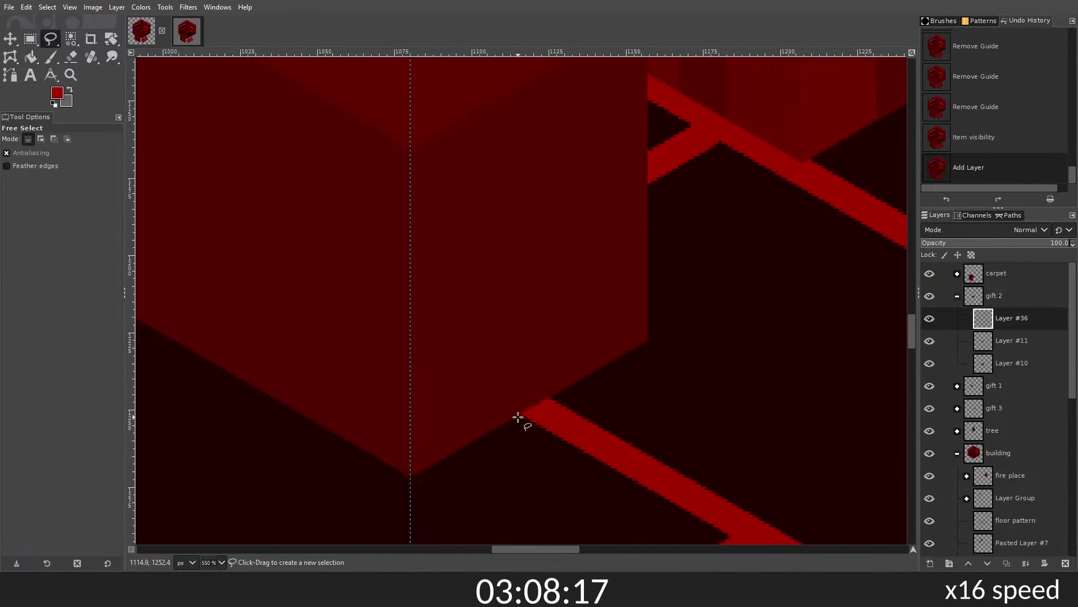
Step: Clear a narrow rectangular strip from the long gift, then deselect
{"action": "left_click_drag", "start_coordinate": [514, 78], "coordinate": [512, 59]}
{"action": "scroll", "coordinate": [512, 225], "scroll_direction": "down", "scroll_amount": 2, "text": "ctrl"}
{"action": "scroll", "coordinate": [361, 349], "scroll_direction": "up", "scroll_amount": 5, "text": "ctrl"}
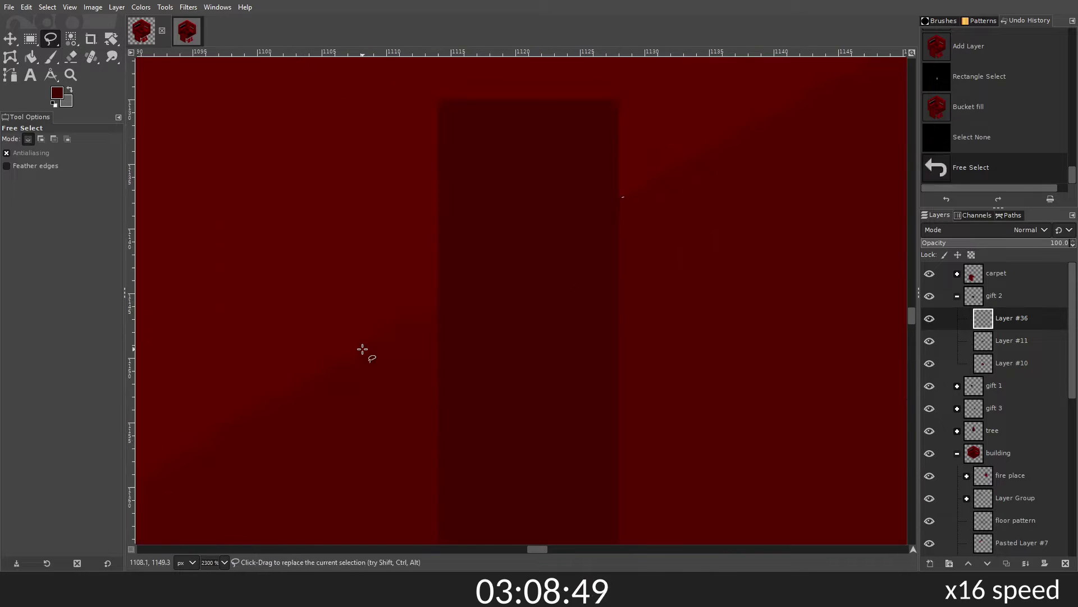
{"action": "key", "text": "Delete"}
{"action": "key", "text": "ctrl+shift+a"}
{"action": "scroll", "coordinate": [705, 288], "scroll_direction": "down", "scroll_amount": 4, "text": "ctrl"}
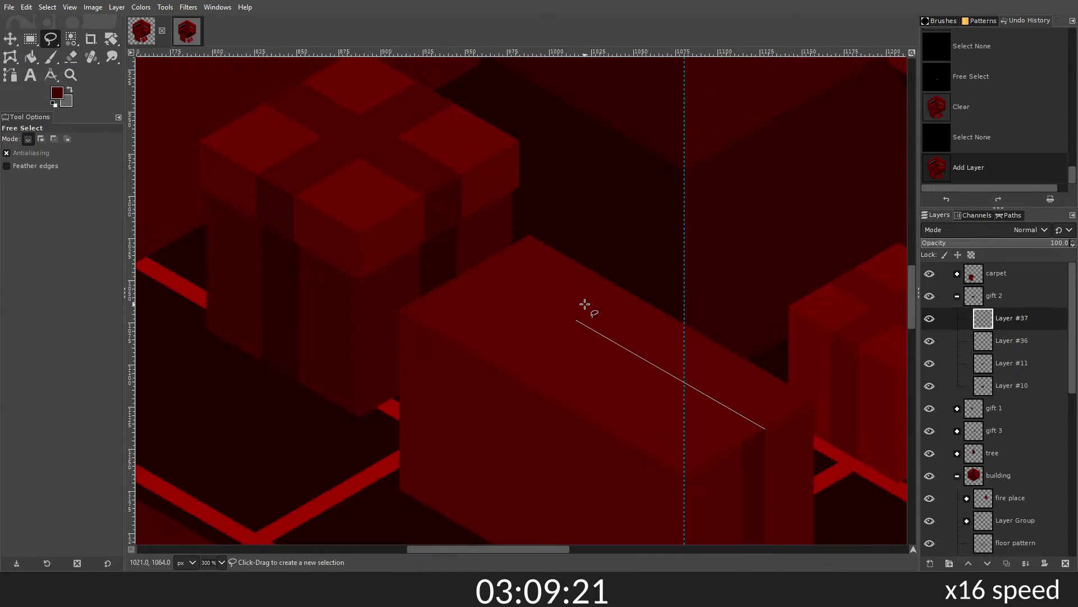
Step: On a new gift 2 layer, outline an edge strip of the long gift and clear it
{"action": "key", "text": "Return"}
{"action": "key", "text": "shift+ctrl+n"}
{"action": "left_click", "coordinate": [363, 302]}
{"action": "left_click", "coordinate": [337, 337]}
{"action": "left_click", "coordinate": [678, 483]}
{"action": "key", "text": "Return"}
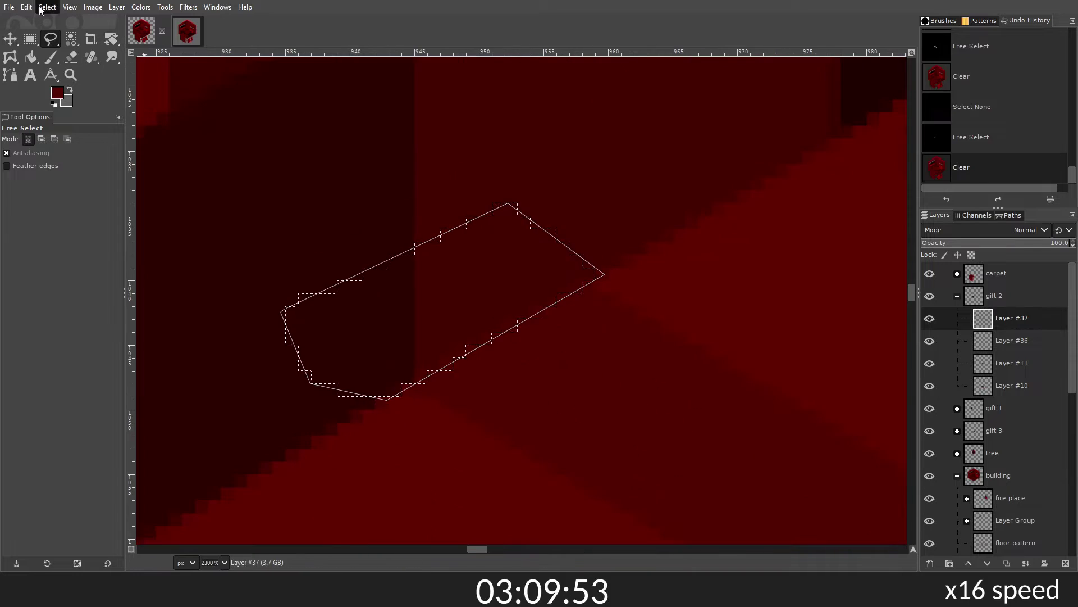
{"action": "key", "text": "Delete"}
Step: On another new layer, fill a thin vertical strip on the gift's corner and clear the excess
{"action": "key", "text": "shift+ctrl+n"}
{"action": "key", "text": "r"}
{"action": "scroll", "coordinate": [506, 303], "scroll_direction": "up", "scroll_amount": 3, "text": "ctrl"}
{"action": "left_click_drag", "start_coordinate": [634, 108], "coordinate": [679, 433]}
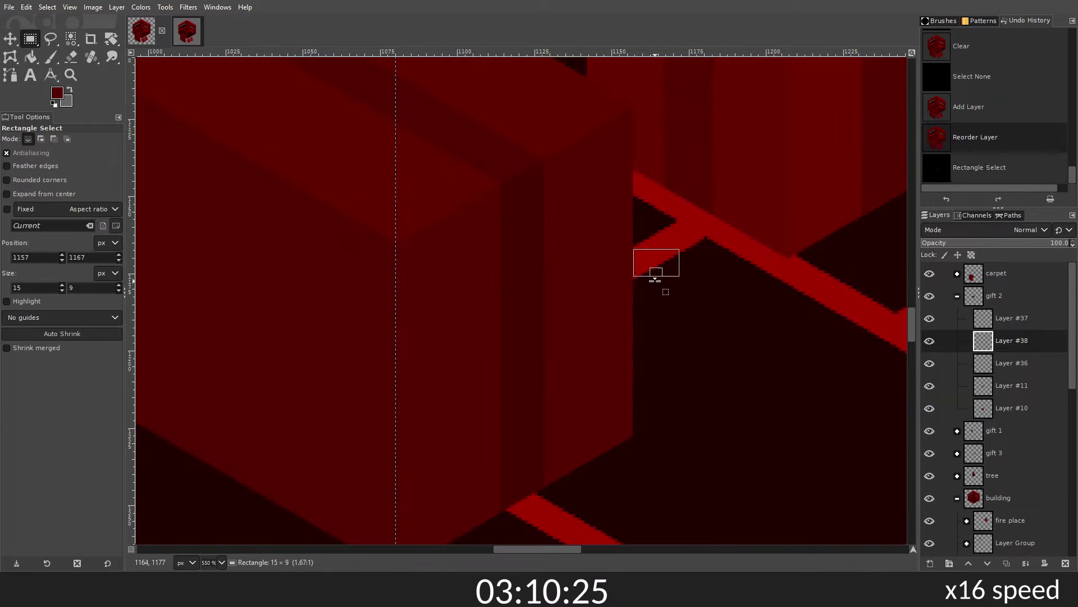
{"action": "key", "text": "f"}
{"action": "left_click", "coordinate": [650, 469]}
{"action": "left_click", "coordinate": [561, 337]}
{"action": "key", "text": "Return"}
{"action": "key", "text": "Delete"}
{"action": "scroll", "coordinate": [649, 361], "scroll_direction": "down", "scroll_amount": 2, "text": "ctrl"}
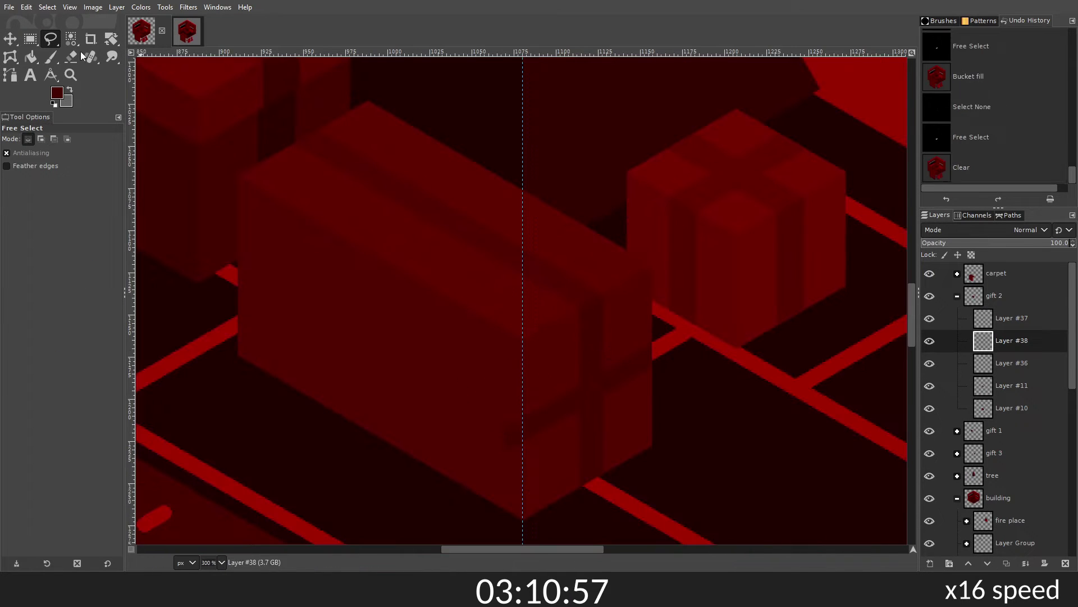
Step: Add a new layer to gift 2 and compare the Layer #38 strip against the gift
{"action": "key", "text": "shift+ctrl+n"}
{"action": "scroll", "coordinate": [638, 458], "scroll_direction": "up", "scroll_amount": 3, "text": "ctrl"}
{"action": "left_click", "coordinate": [308, 344]}
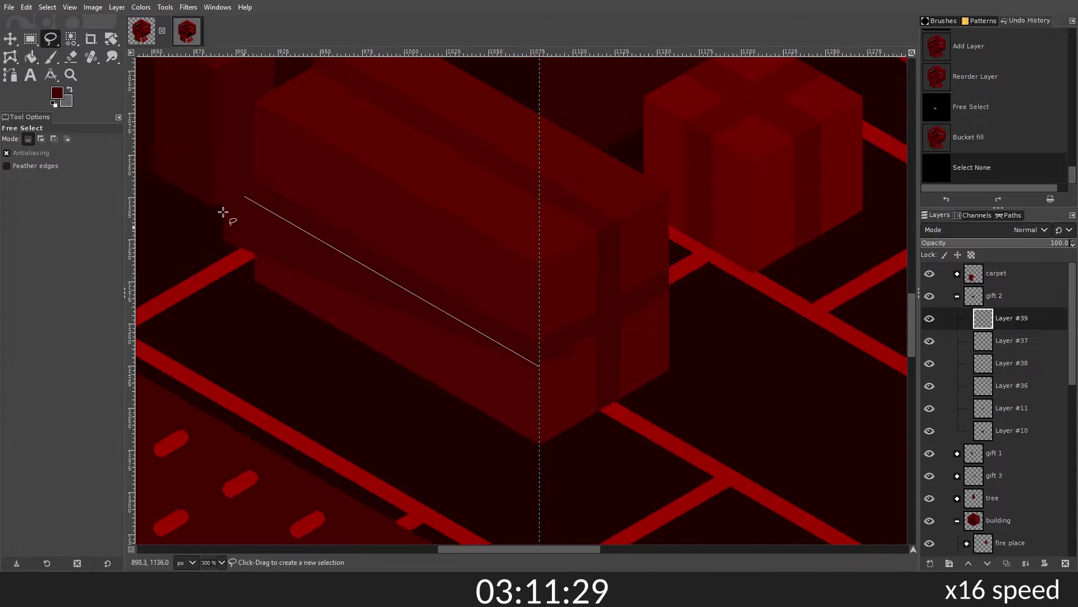
{"action": "scroll", "coordinate": [579, 353], "scroll_direction": "up", "scroll_amount": 3, "text": "ctrl"}
{"action": "key", "text": "shift+m"}
{"action": "scroll", "coordinate": [740, 265], "scroll_direction": "down", "scroll_amount": 3, "text": "ctrl"}
{"action": "left_click", "coordinate": [1011, 363]}
Step: Select the gift's lower edge and paint a thin darker strip along it
{"action": "key", "text": "f"}
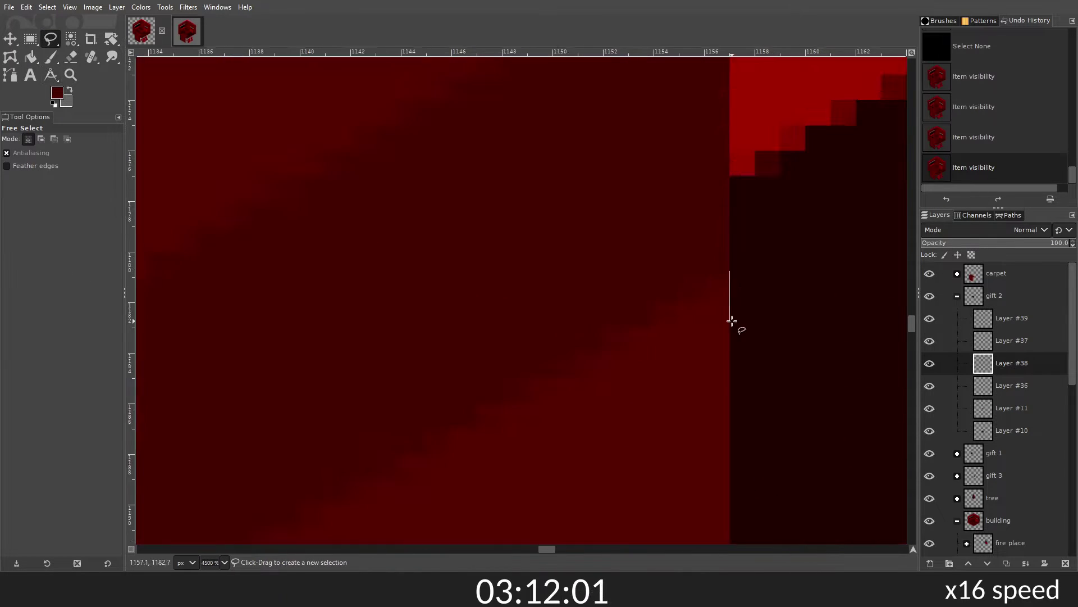
{"action": "left_click", "coordinate": [595, 241]}
{"action": "left_click", "coordinate": [465, 316]}
{"action": "key", "text": "Return"}
{"action": "key", "text": "p"}
{"action": "left_click", "coordinate": [1011, 318]}
Step: Trim the excess paint at the end of the lower edge strip
{"action": "scroll", "coordinate": [561, 337], "scroll_direction": "up", "scroll_amount": 5, "text": "ctrl"}
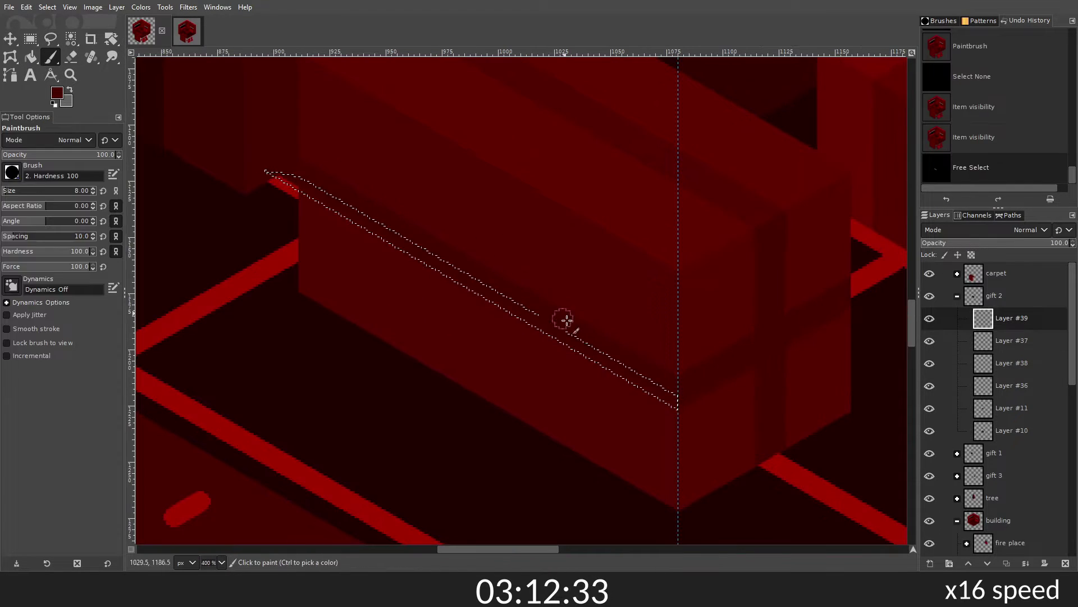
{"action": "key", "text": "f"}
{"action": "scroll", "coordinate": [544, 363], "scroll_direction": "up", "scroll_amount": 5, "text": "ctrl"}
{"action": "left_click", "coordinate": [544, 363]}
{"action": "key", "text": "Return"}
{"action": "key", "text": "Delete"}
{"action": "key", "text": "shift+ctrl+a"}
{"action": "scroll", "coordinate": [544, 363], "scroll_direction": "down", "scroll_amount": 10, "text": "ctrl"}
Step: Save isom_xmas_tree.xcf and collapse the gift 2 group
{"action": "key", "text": "ctrl+s"}
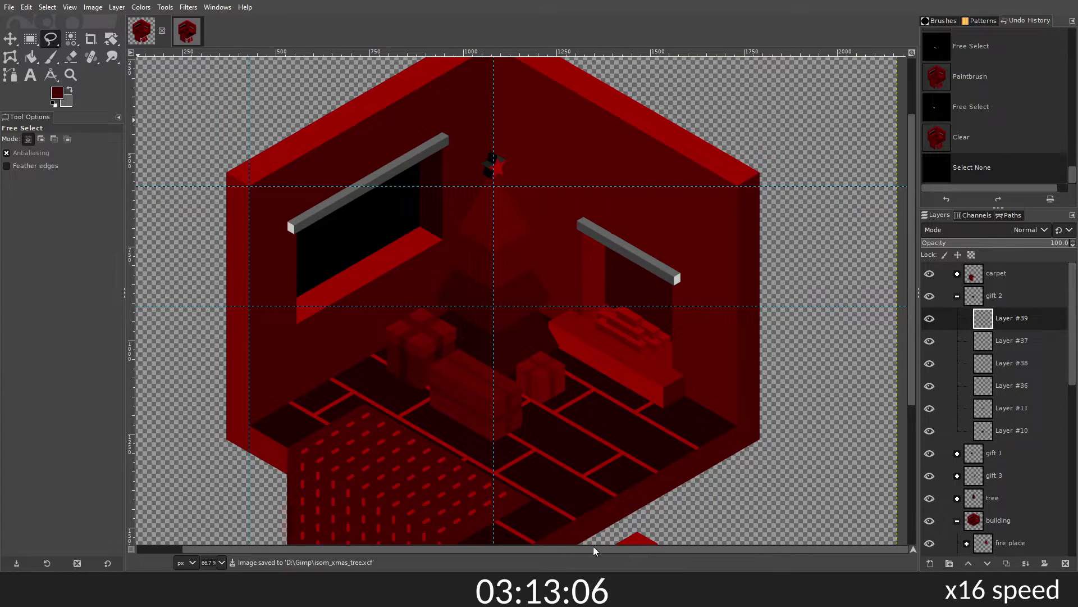
{"action": "left_click", "coordinate": [958, 296]}
{"action": "scroll", "coordinate": [594, 393], "scroll_direction": "down", "scroll_amount": 2, "text": "ctrl"}
Step: Hide the sketch and '21 layers and expand the window frame group
{"action": "left_click", "coordinate": [958, 385]}
{"action": "left_click", "coordinate": [929, 453]}
{"action": "left_click", "coordinate": [929, 408]}
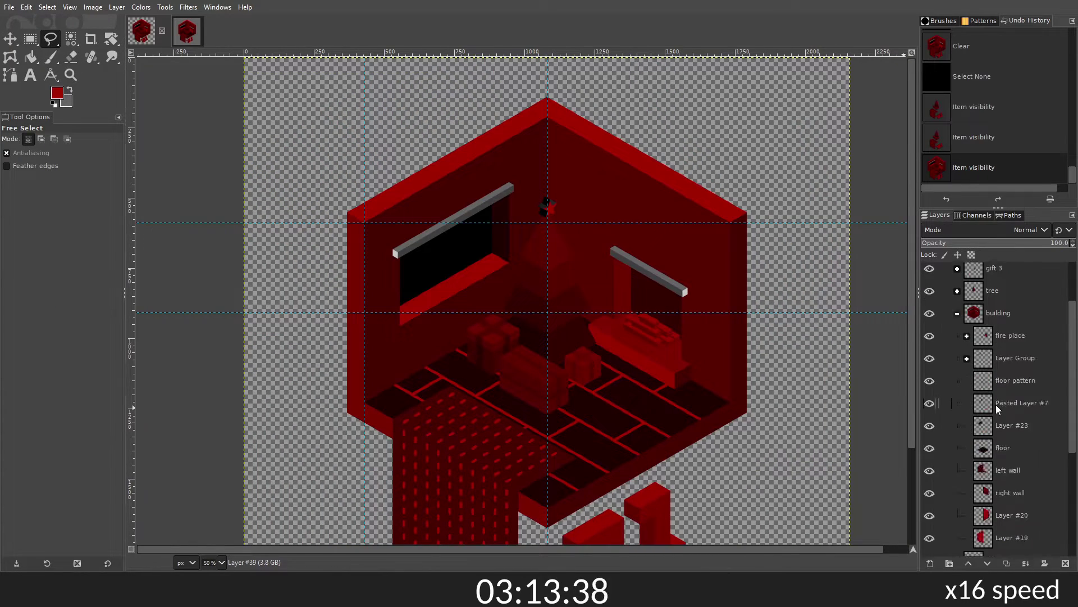
{"action": "scroll", "coordinate": [997, 408], "scroll_direction": "up", "scroll_amount": 3}
{"action": "left_click", "coordinate": [967, 358]}
Step: Add a curtain layer at the group's bottom and fill a light grey panel under the rod
{"action": "key", "text": "shift+ctrl+n"}
{"action": "scroll", "coordinate": [450, 241], "scroll_direction": "up", "scroll_amount": 4, "text": "ctrl"}
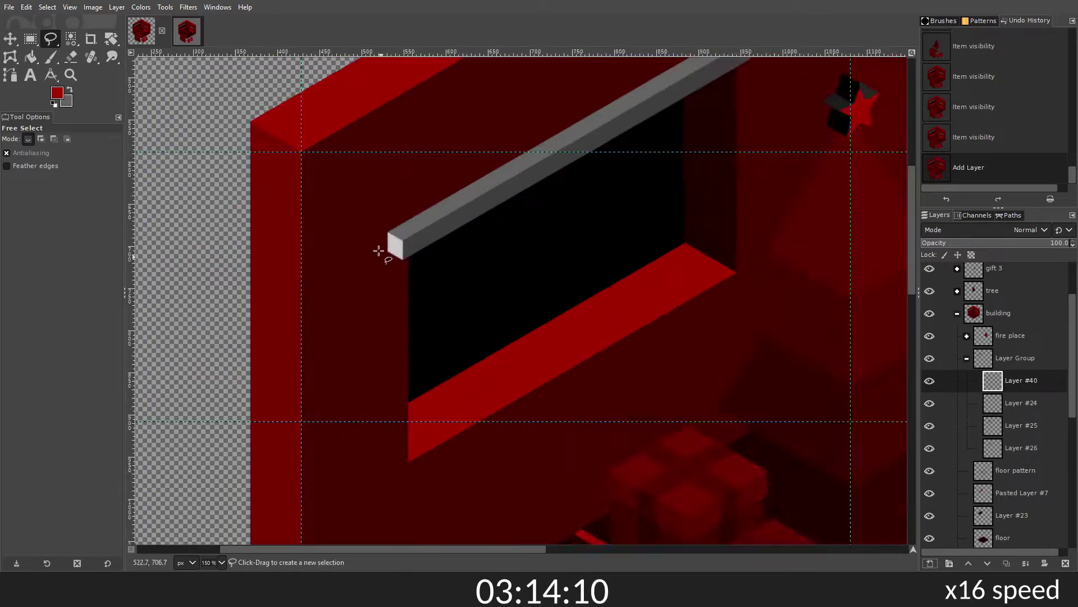
{"action": "left_click_drag", "start_coordinate": [992, 380], "coordinate": [992, 448]}
{"action": "left_click", "coordinate": [434, 191]}
{"action": "left_click", "coordinate": [434, 504]}
{"action": "key", "text": "shift+b"}
{"action": "left_click", "coordinate": [471, 337]}
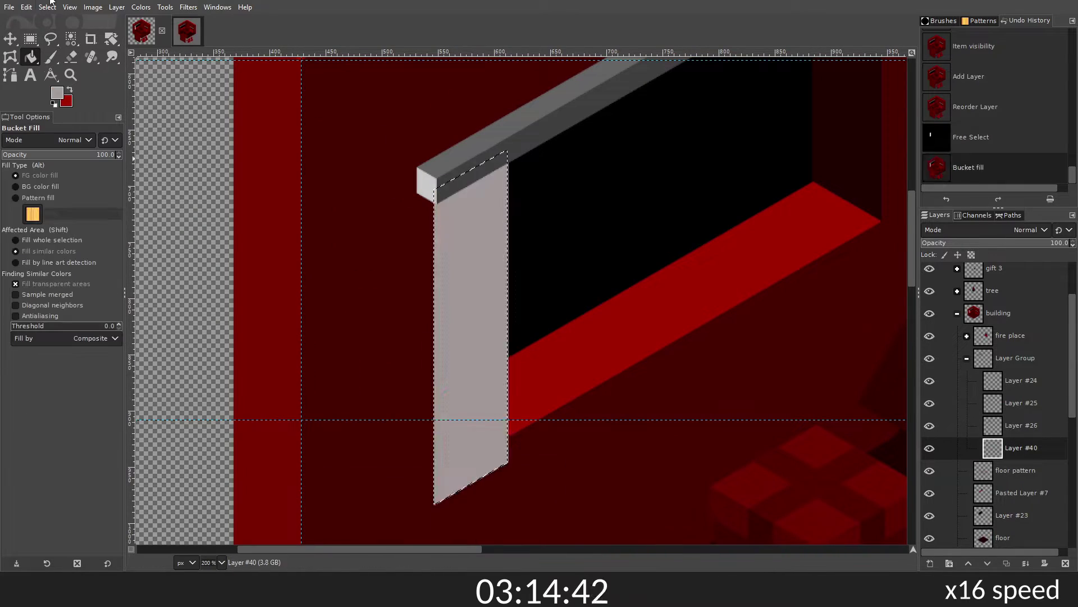
Step: Duplicate the curtain layer and offset the copies to form folds
{"action": "key", "text": "m"}
{"action": "left_click_drag", "start_coordinate": [505, 337], "coordinate": [506, 438]}
{"action": "key", "text": "shift+ctrl+n"}
{"action": "left_click_drag", "start_coordinate": [505, 337], "coordinate": [525, 452]}
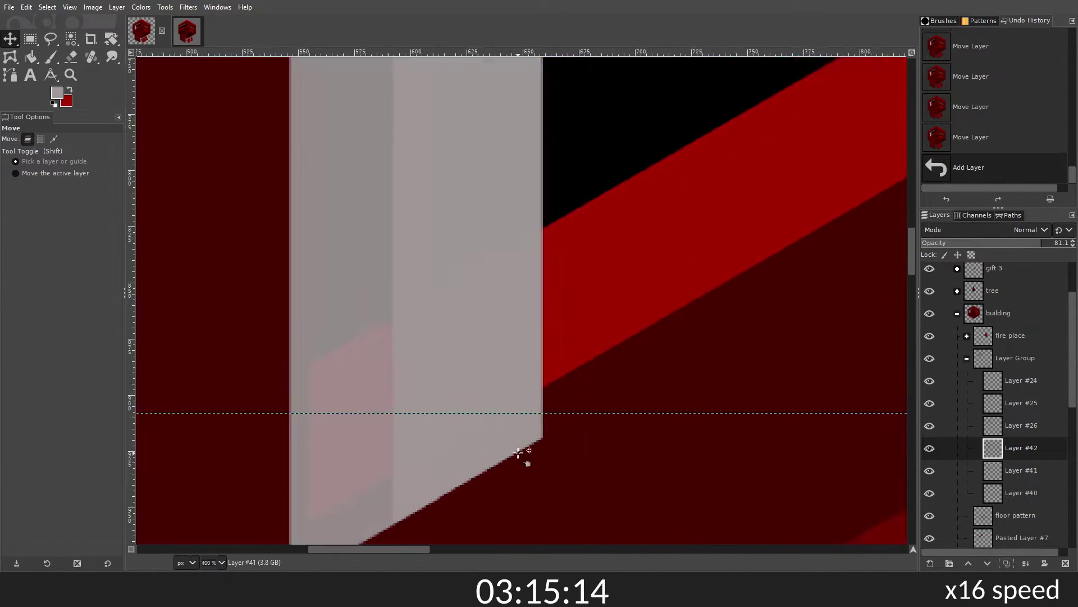
{"action": "scroll", "coordinate": [462, 373], "scroll_direction": "up", "scroll_amount": 2}
Step: Place a curtain panel right of the window and group the left curtain layers
{"action": "key", "text": "shift+ctrl+n"}
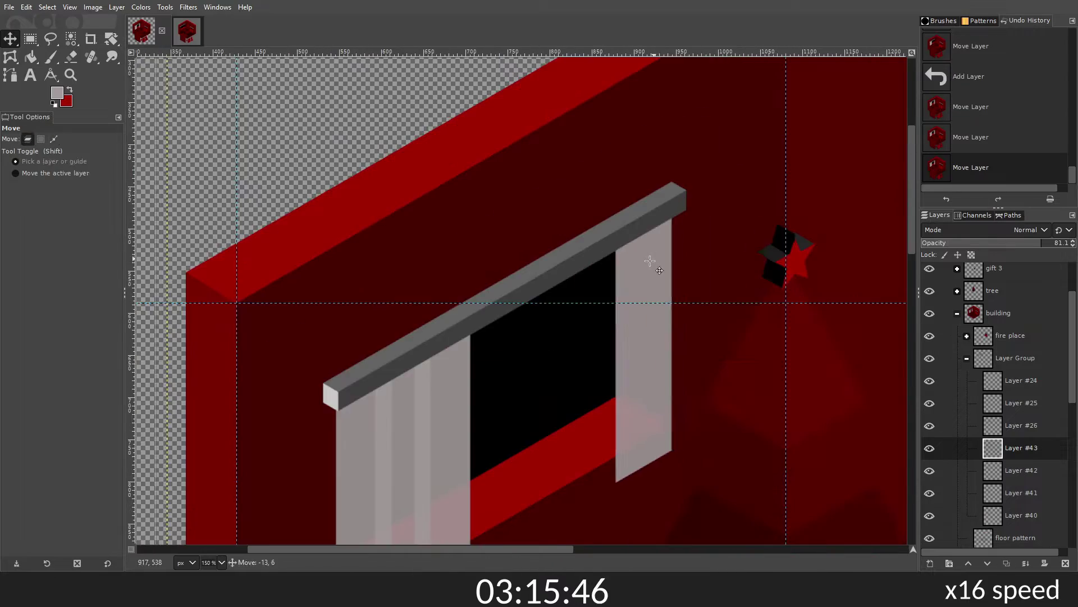
{"action": "left_click_drag", "start_coordinate": [618, 292], "coordinate": [656, 296]}
{"action": "scroll", "coordinate": [656, 296], "scroll_direction": "down", "scroll_amount": 3}
{"action": "scroll", "coordinate": [506, 309], "scroll_direction": "up", "scroll_amount": 2}
{"action": "left_click_drag", "start_coordinate": [1021, 493], "coordinate": [1018, 466]}
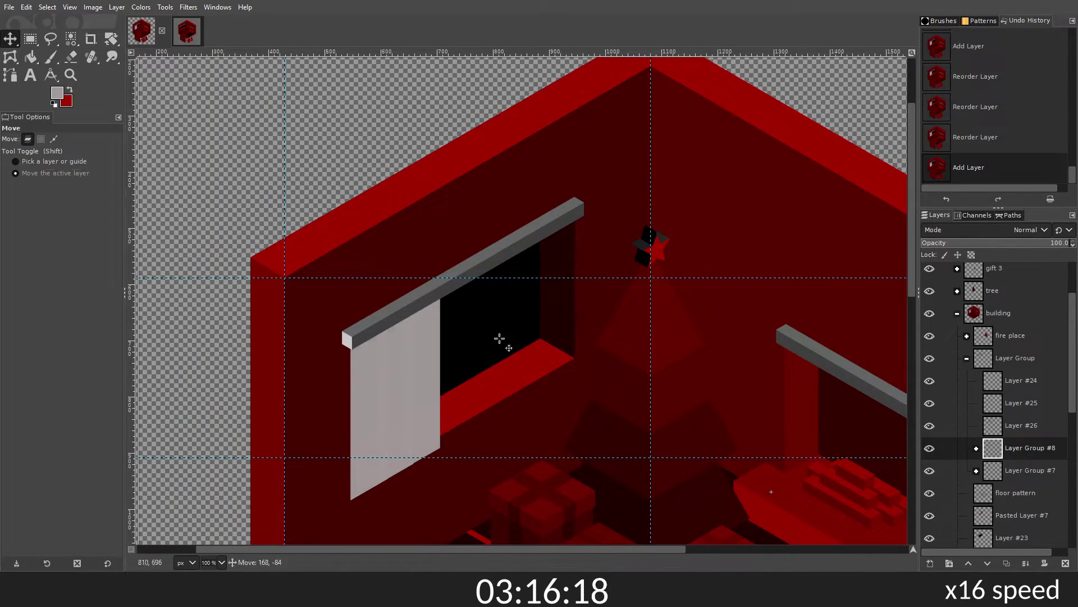
{"action": "left_click_drag", "start_coordinate": [500, 338], "coordinate": [505, 343]}
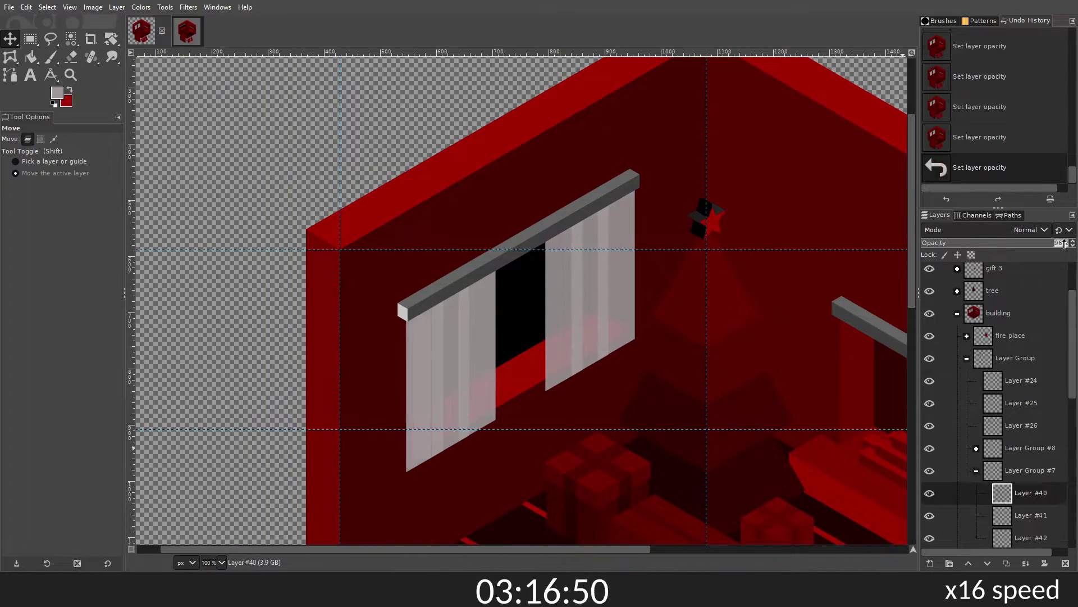
Step: Lower the curtain opacity to 75 and nudge it into place
{"action": "type", "text": "75"}
{"action": "key", "text": "Return"}
{"action": "scroll", "coordinate": [819, 419], "scroll_direction": "down", "scroll_amount": 1}
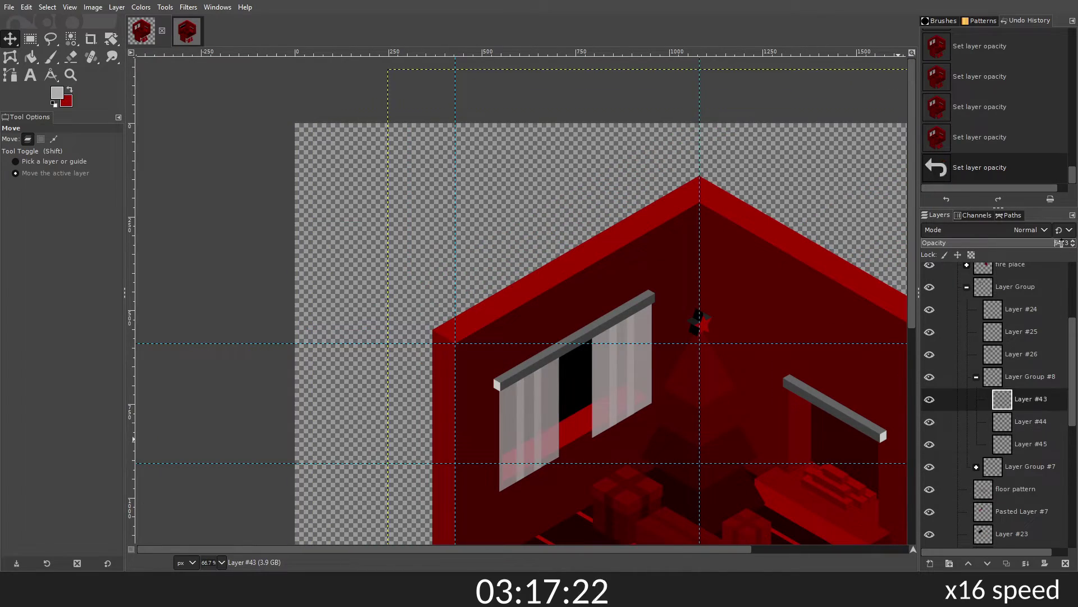
{"action": "scroll", "coordinate": [699, 323], "scroll_direction": "up", "scroll_amount": 5}
{"action": "left_click_drag", "start_coordinate": [592, 392], "coordinate": [638, 337]}
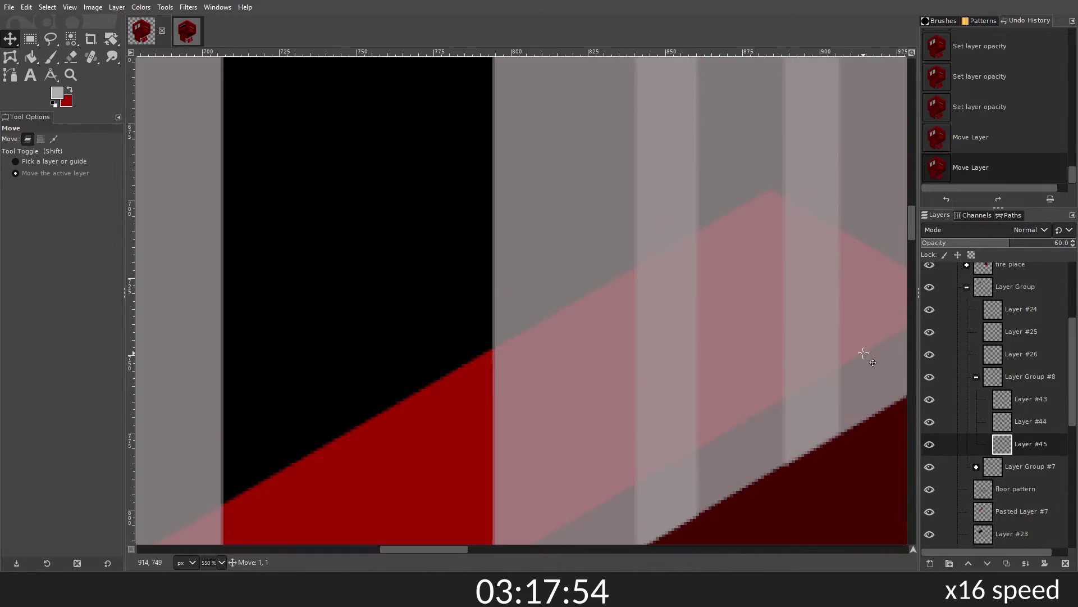
Step: Trim the curtain's bottom edge with a free selection and save the image
{"action": "key", "text": "f"}
{"action": "scroll", "coordinate": [358, 459], "scroll_direction": "down", "scroll_amount": 2}
{"action": "left_click", "coordinate": [976, 364]}
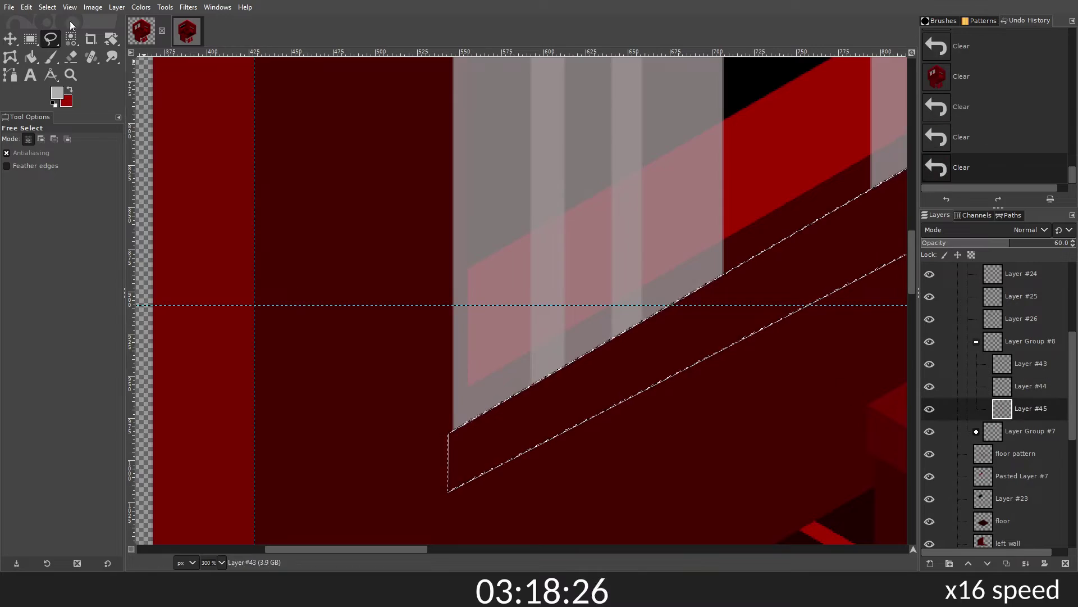
{"action": "key", "text": "ctrl+shift+a"}
{"action": "key", "text": "1"}
{"action": "key", "text": "ctrl+s"}
Step: Inspect the right curtain group and the floor pattern layer in the Layers panel
{"action": "scroll", "coordinate": [523, 303], "scroll_direction": "down", "scroll_amount": 4}
{"action": "scroll", "coordinate": [522, 304], "scroll_direction": "up", "scroll_amount": 2}
{"action": "left_click", "coordinate": [976, 341]}
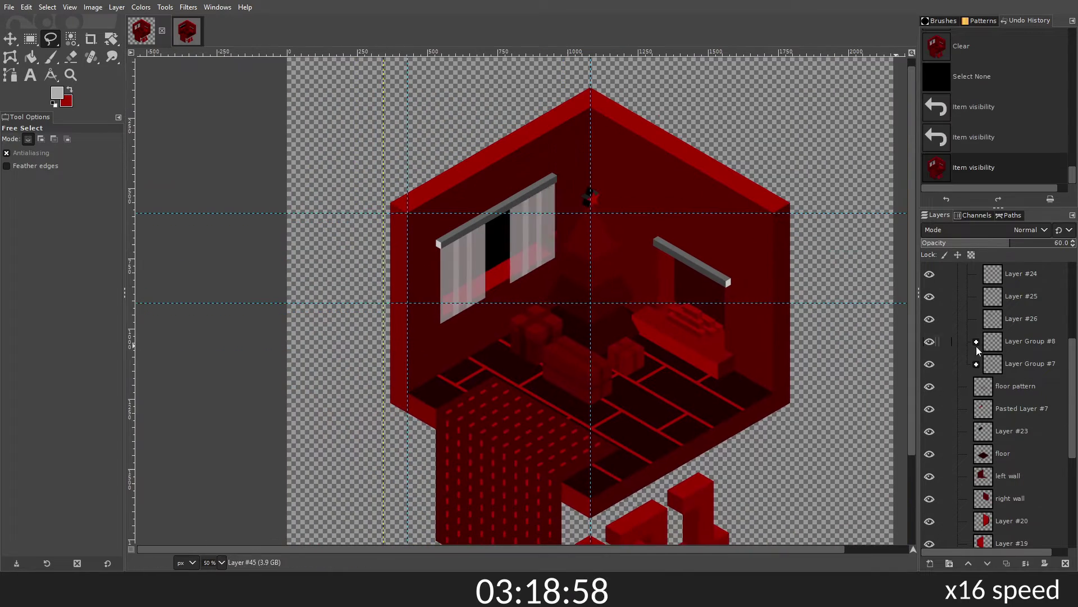
{"action": "left_click", "coordinate": [1015, 386]}
{"action": "left_click", "coordinate": [976, 341]}
{"action": "scroll", "coordinate": [487, 422], "scroll_direction": "up", "scroll_amount": 5}
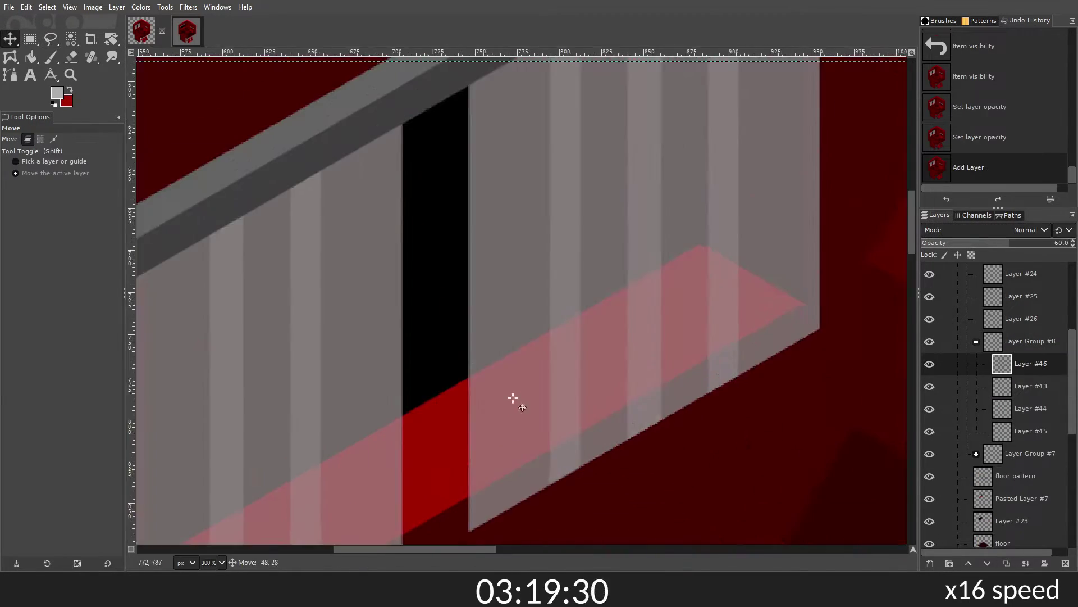
{"action": "scroll", "coordinate": [565, 402], "scroll_direction": "down", "scroll_amount": 4}
Step: Shift a fold layer in the left curtain group into position
{"action": "key", "text": "m"}
{"action": "scroll", "coordinate": [565, 402], "scroll_direction": "down", "scroll_amount": 2}
{"action": "left_click", "coordinate": [976, 341]}
{"action": "left_click", "coordinate": [1031, 363]}
{"action": "scroll", "coordinate": [523, 337], "scroll_direction": "up", "scroll_amount": 6}
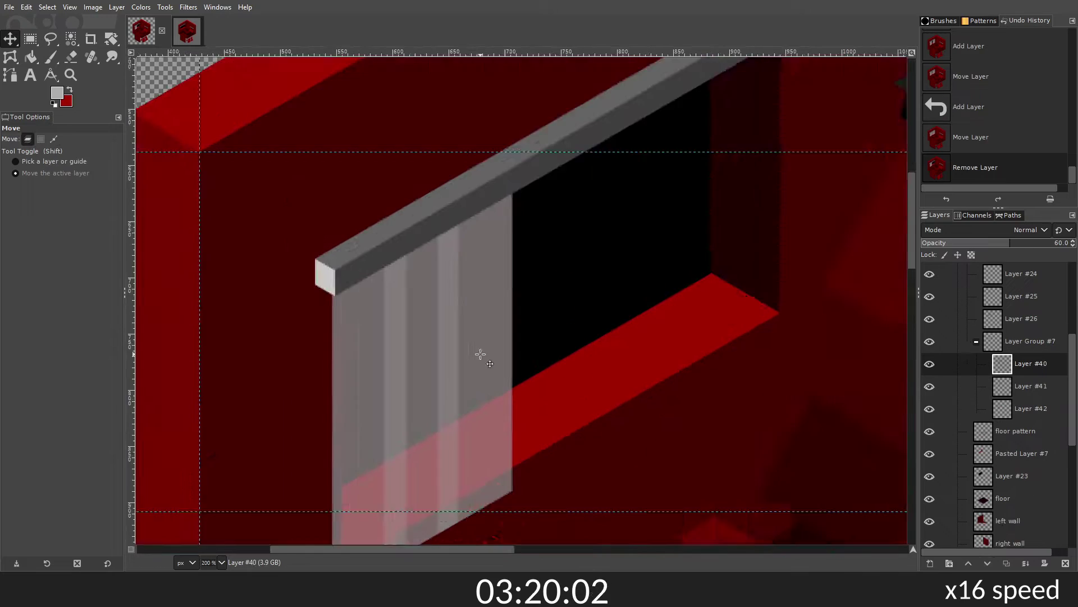
{"action": "mouse_move", "coordinate": [467, 433]}
{"action": "left_mouse_down"}
{"action": "mouse_move", "coordinate": [519, 403]}
{"action": "mouse_move", "coordinate": [503, 426]}
{"action": "mouse_move", "coordinate": [491, 388]}
{"action": "mouse_move", "coordinate": [508, 371]}
{"action": "mouse_move", "coordinate": [586, 364]}
{"action": "left_mouse_up"}
Step: Nudge the whole left curtain group slightly right and save isom_xmas_tree.xcf
{"action": "scroll", "coordinate": [584, 364], "scroll_direction": "down", "scroll_amount": 2}
{"action": "left_click", "coordinate": [976, 341]}
{"action": "left_click", "coordinate": [1025, 341]}
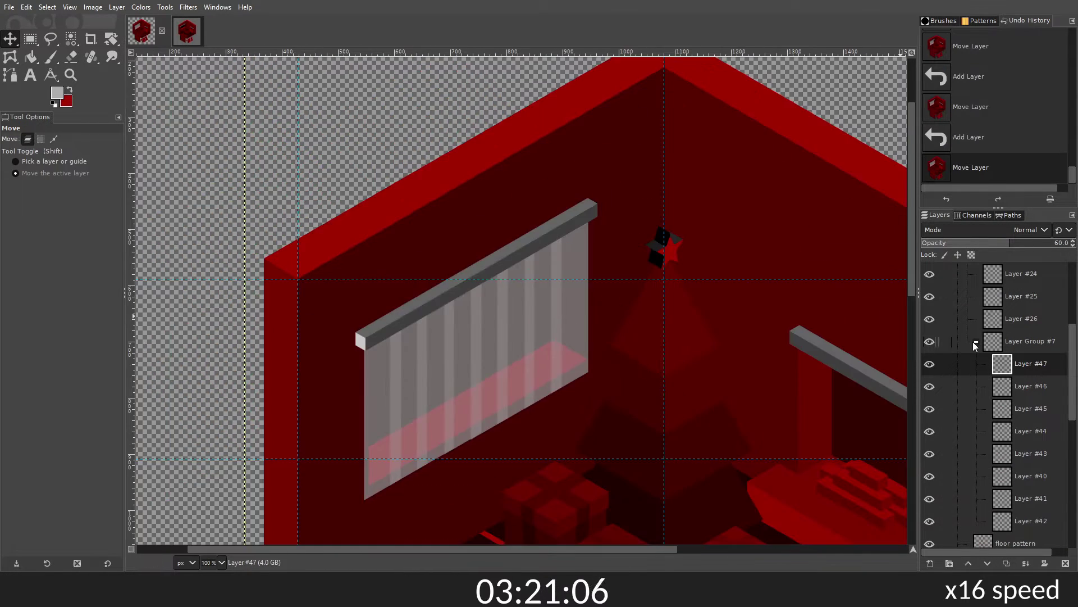
{"action": "scroll", "coordinate": [552, 317], "scroll_direction": "up", "scroll_amount": 1}
{"action": "left_click_drag", "start_coordinate": [550, 318], "coordinate": [551, 318]}
{"action": "key", "text": "f"}
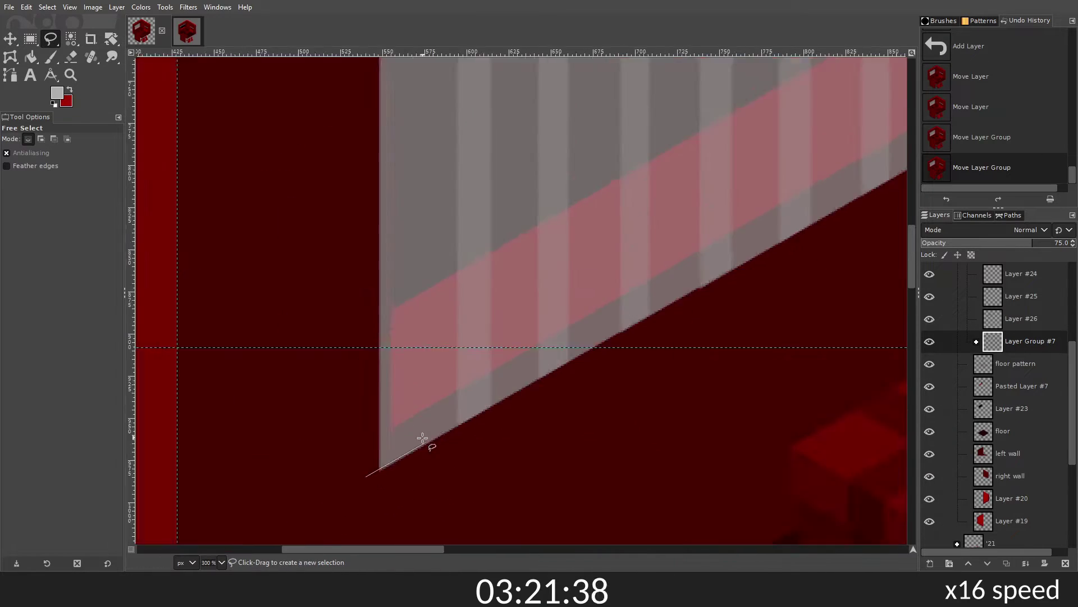
{"action": "scroll", "coordinate": [663, 294], "scroll_direction": "down", "scroll_amount": 3}
{"action": "key", "text": "ctrl+s"}
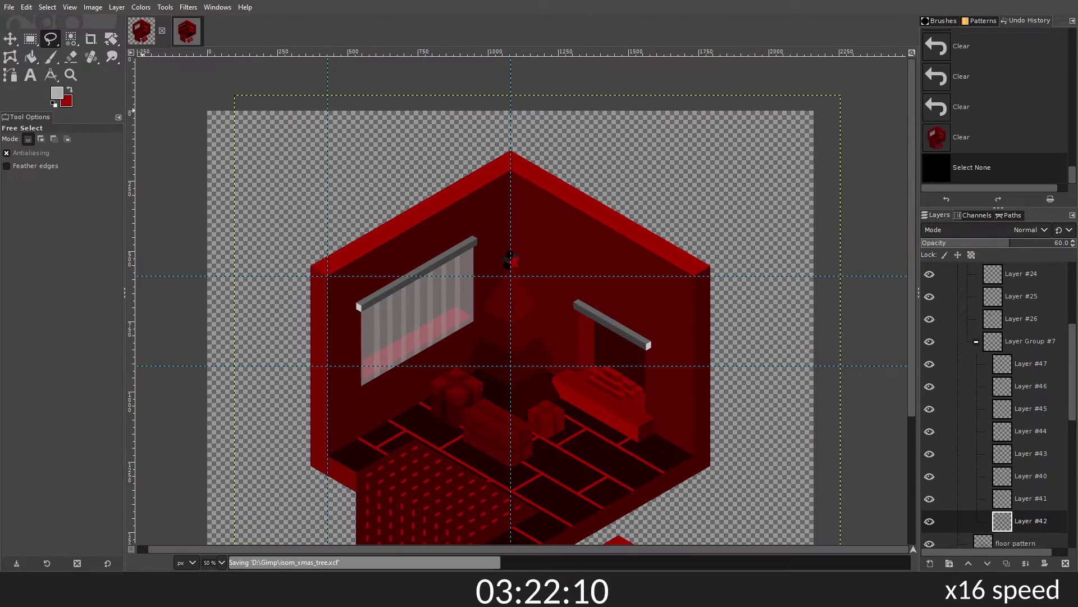
Step: Show the pencil sketch layer and fill the floor tiles dark brown
{"action": "scroll", "coordinate": [510, 259], "scroll_direction": "down", "scroll_amount": 2}
{"action": "left_click", "coordinate": [929, 355]}
{"action": "scroll", "coordinate": [538, 74], "scroll_direction": "up", "scroll_amount": 2}
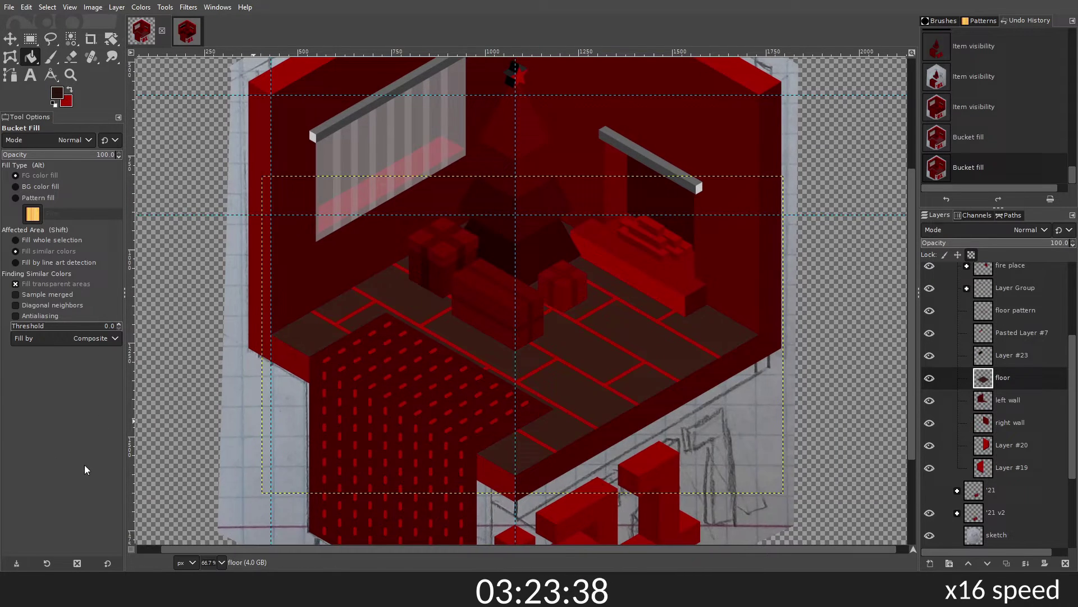
{"action": "left_click", "coordinate": [618, 348]}
{"action": "scroll", "coordinate": [1045, 369], "scroll_direction": "up", "scroll_amount": 3}
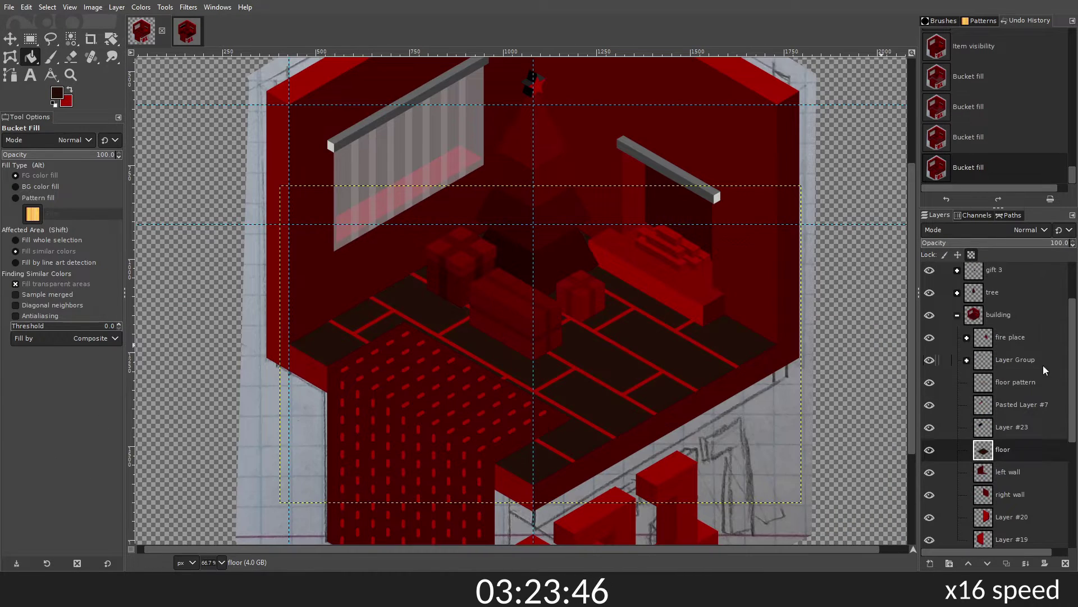
{"action": "left_click", "coordinate": [584, 396]}
{"action": "scroll", "coordinate": [584, 396], "scroll_direction": "up", "scroll_amount": 2}
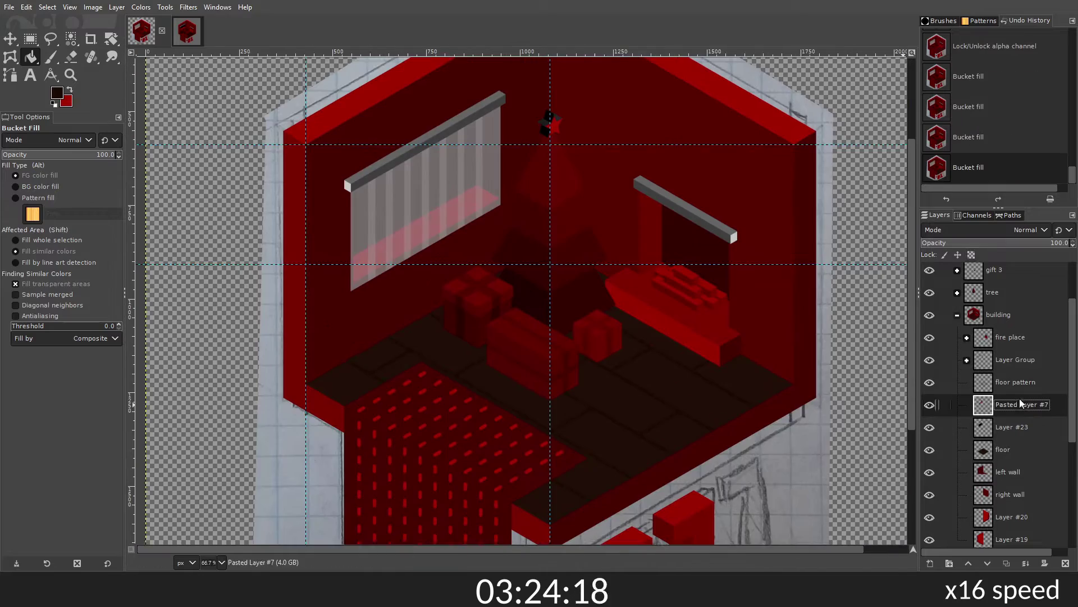
{"action": "scroll", "coordinate": [528, 381], "scroll_direction": "down", "scroll_amount": 1}
{"action": "scroll", "coordinate": [563, 424], "scroll_direction": "down", "scroll_amount": 1}
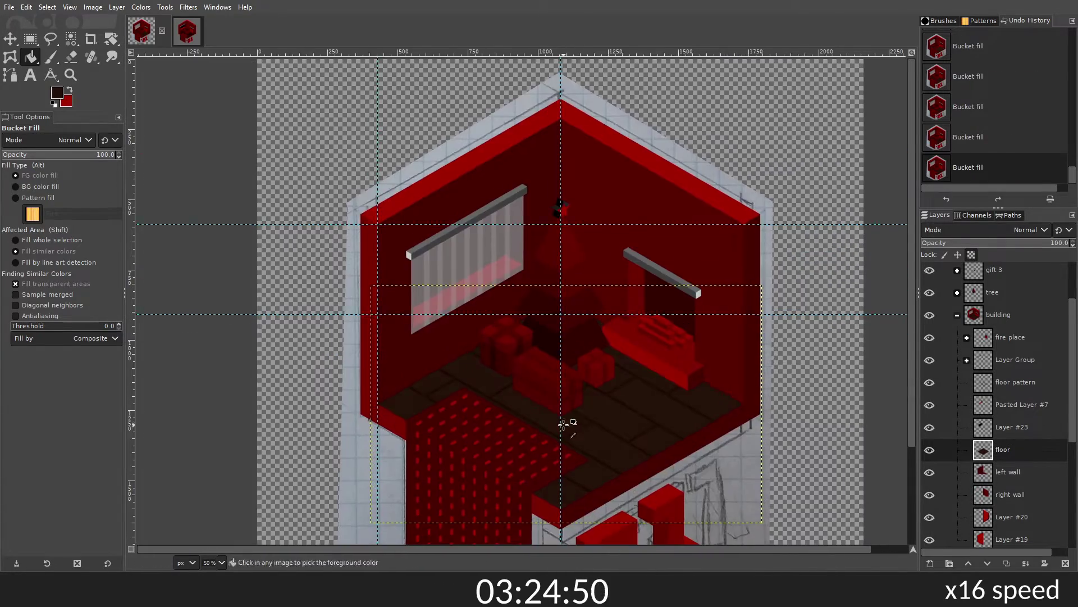
Step: Try a red refill on the right wall, then undo it
{"action": "left_click", "coordinate": [1010, 459]}
{"action": "left_click", "coordinate": [590, 409]}
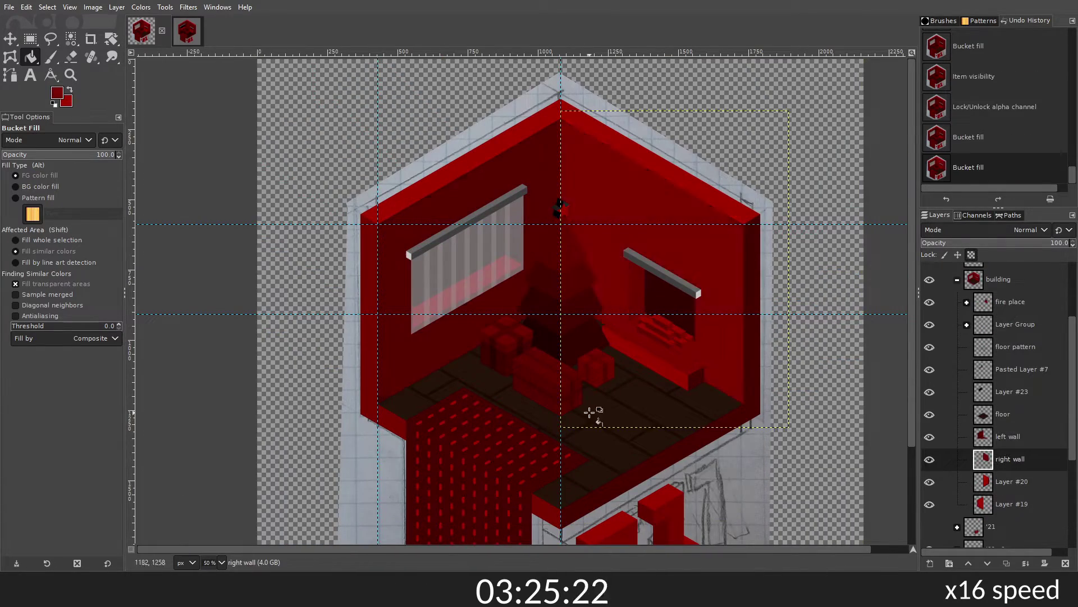
{"action": "key", "text": "ctrl+z"}
{"action": "key", "text": "ctrl+z"}
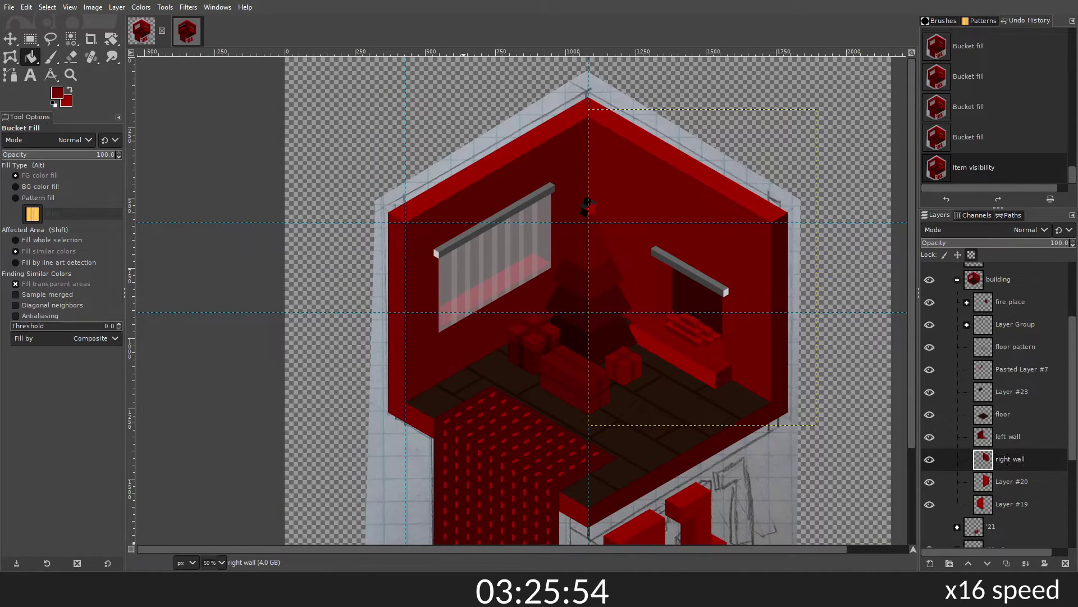
Step: Show the tree layers and fill the top tier's left halves with light green
{"action": "left_click", "coordinate": [930, 385]}
{"action": "left_click", "coordinate": [967, 431]}
{"action": "left_click", "coordinate": [1019, 453]}
{"action": "key", "text": "1"}
{"action": "left_click", "coordinate": [562, 252]}
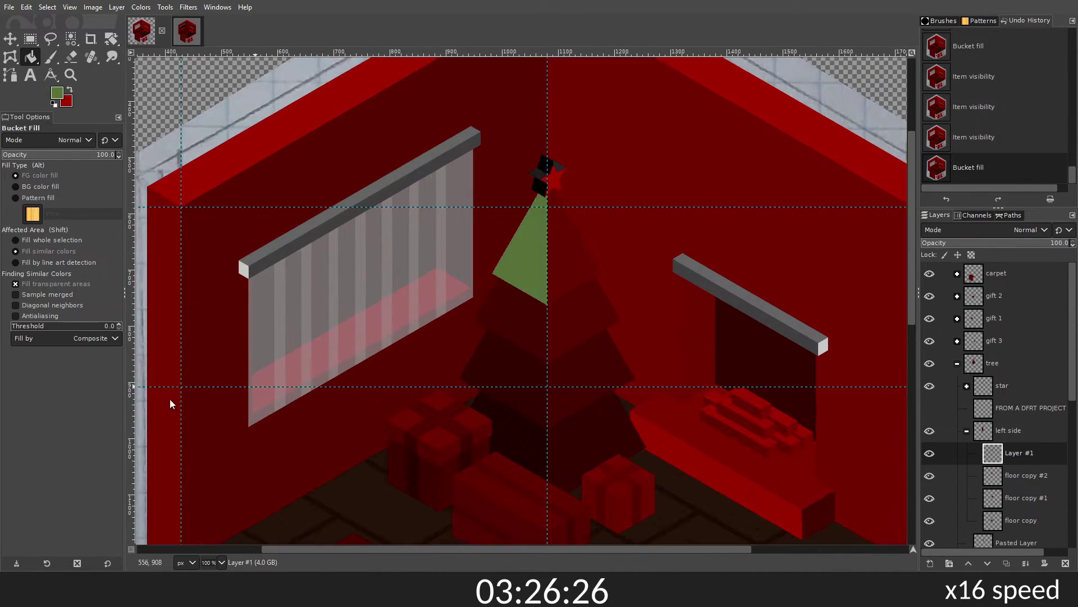
{"action": "key", "text": "2"}
{"action": "key", "text": "ctrl+z"}
{"action": "left_click", "coordinate": [578, 349]}
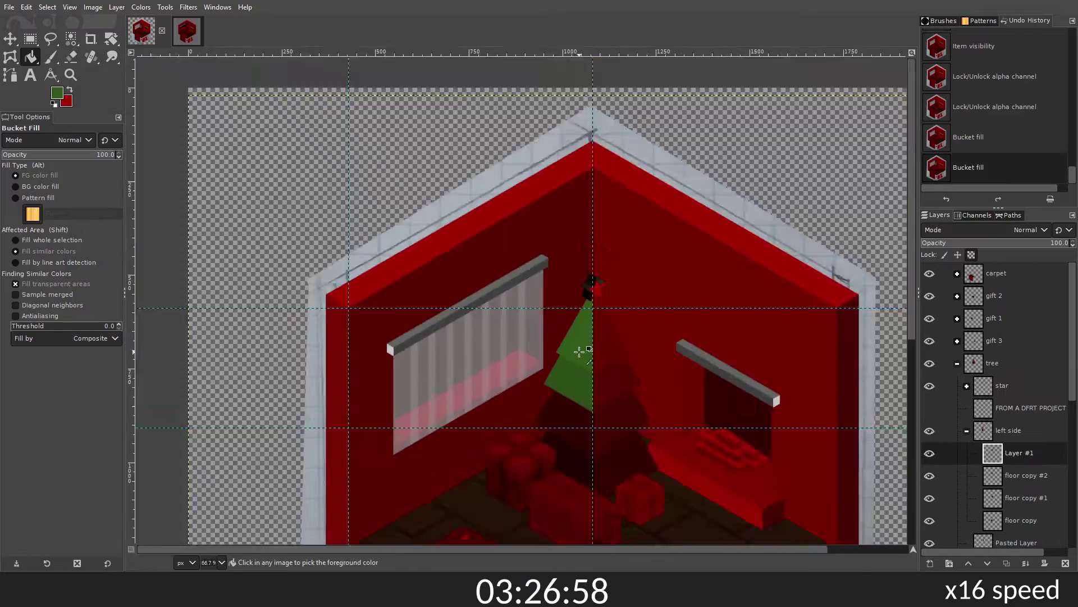
{"action": "scroll", "coordinate": [525, 416], "scroll_direction": "up", "scroll_amount": 3}
{"action": "left_click", "coordinate": [525, 416]}
Step: Fill the next tier layer's left half green and check the whole tree at several zooms
{"action": "left_click", "coordinate": [638, 337]}
{"action": "left_click", "coordinate": [1019, 498]}
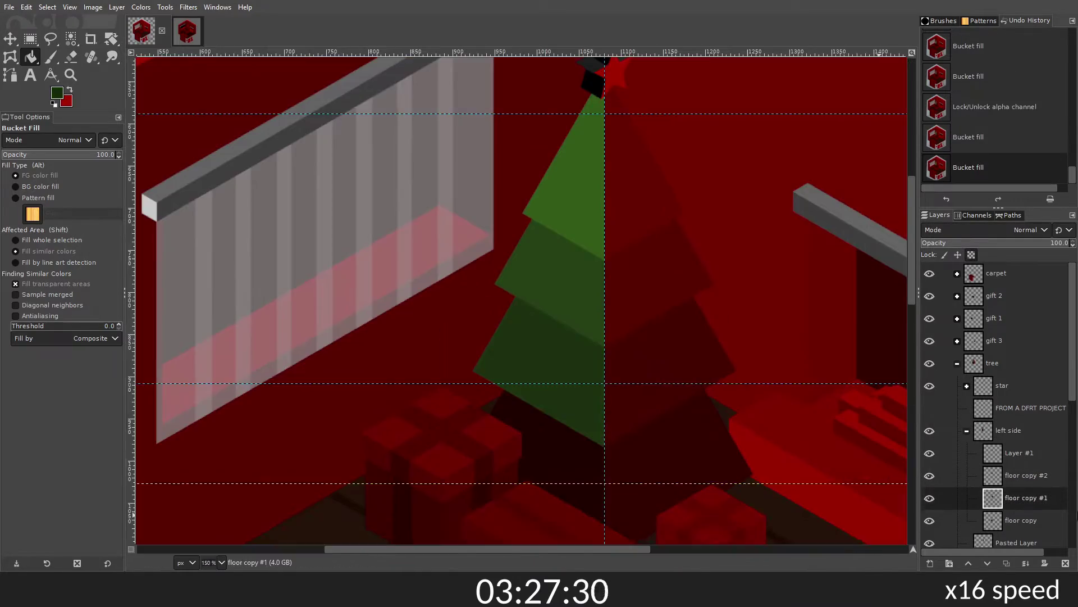
{"action": "left_click", "coordinate": [1019, 475]}
{"action": "key", "text": "shift+ctrl+j"}
{"action": "key", "text": "1"}
{"action": "key", "text": "2"}
{"action": "key", "text": "shift+ctrl+j"}
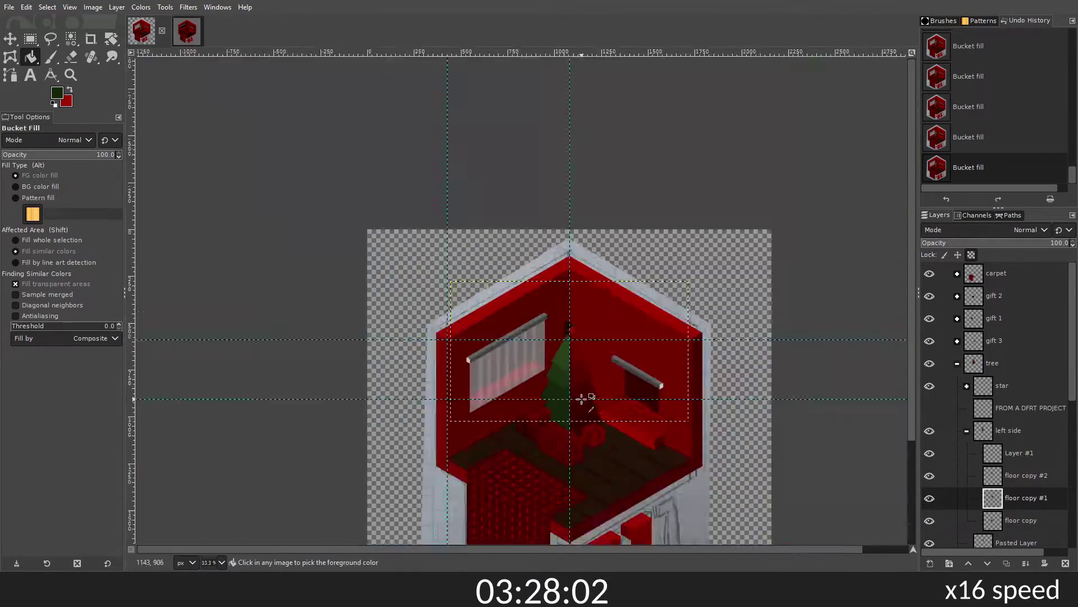
{"action": "scroll", "coordinate": [553, 361], "scroll_direction": "up", "scroll_amount": 2}
{"action": "key", "text": "2"}
Step: Move to the lowest left tier and first right-side tier layers at 100% zoom
{"action": "left_click", "coordinate": [1021, 520]}
{"action": "key", "text": "1"}
{"action": "scroll", "coordinate": [488, 424], "scroll_direction": "up", "scroll_amount": 1}
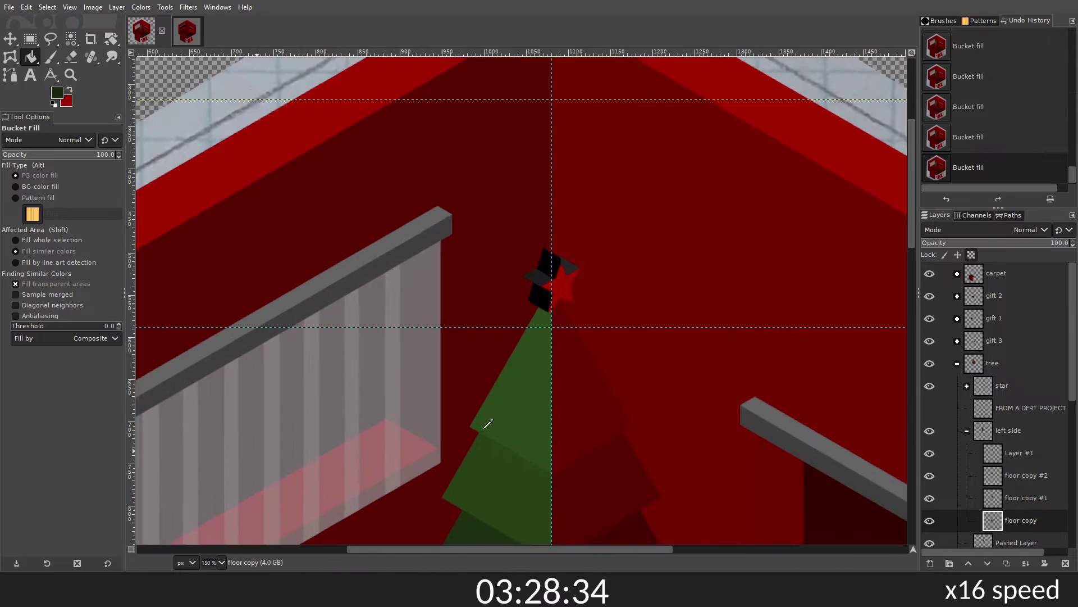
{"action": "left_click", "coordinate": [1014, 472]}
{"action": "key", "text": "1"}
{"action": "scroll", "coordinate": [562, 498], "scroll_direction": "up", "scroll_amount": 2}
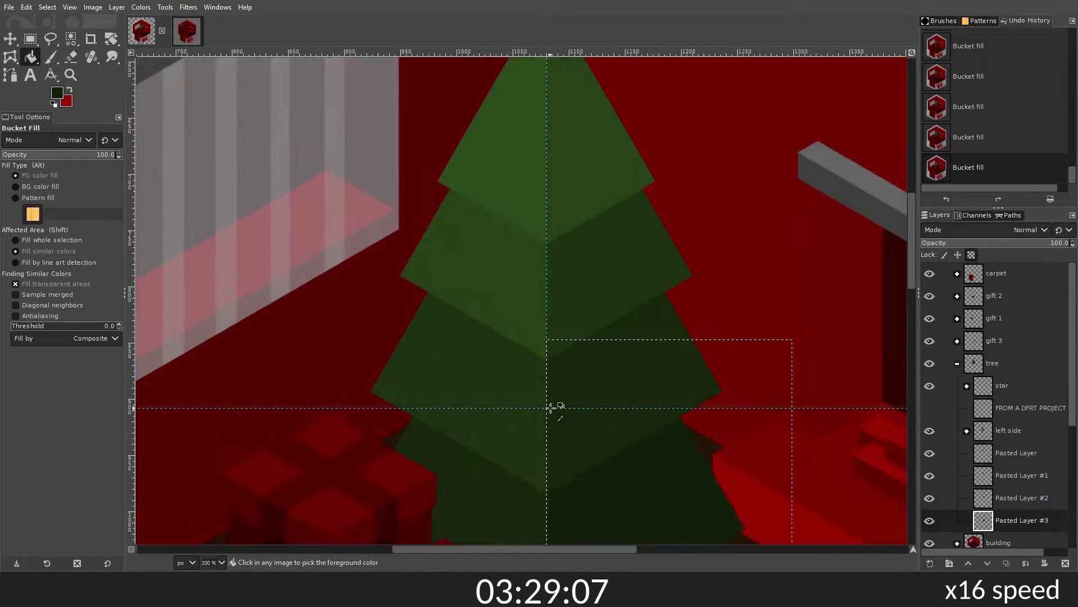
{"action": "scroll", "coordinate": [385, 373], "scroll_direction": "up", "scroll_amount": 3}
{"action": "scroll", "coordinate": [682, 390], "scroll_direction": "down", "scroll_amount": 3}
Step: Hide the pencil sketch layer and refill the floor copy #2 tier in darker green
{"action": "left_click", "coordinate": [930, 437]}
{"action": "left_click", "coordinate": [1005, 436]}
{"action": "scroll", "coordinate": [713, 373], "scroll_direction": "down", "scroll_amount": 2}
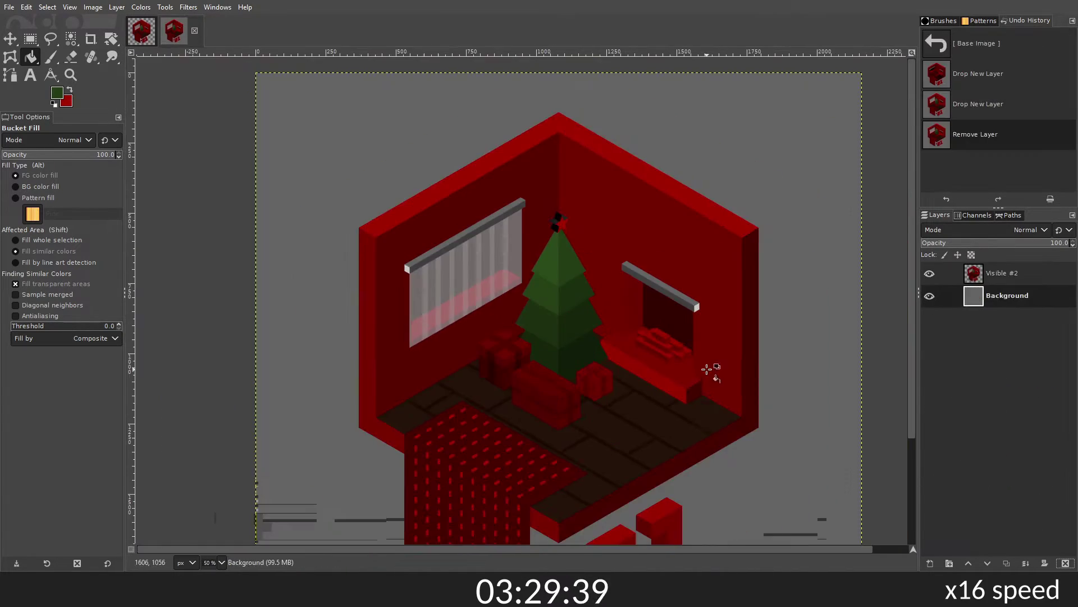
{"action": "scroll", "coordinate": [450, 230], "scroll_direction": "up", "scroll_amount": 2}
{"action": "scroll", "coordinate": [449, 231], "scroll_direction": "up", "scroll_amount": 2}
{"action": "left_click", "coordinate": [1020, 440]}
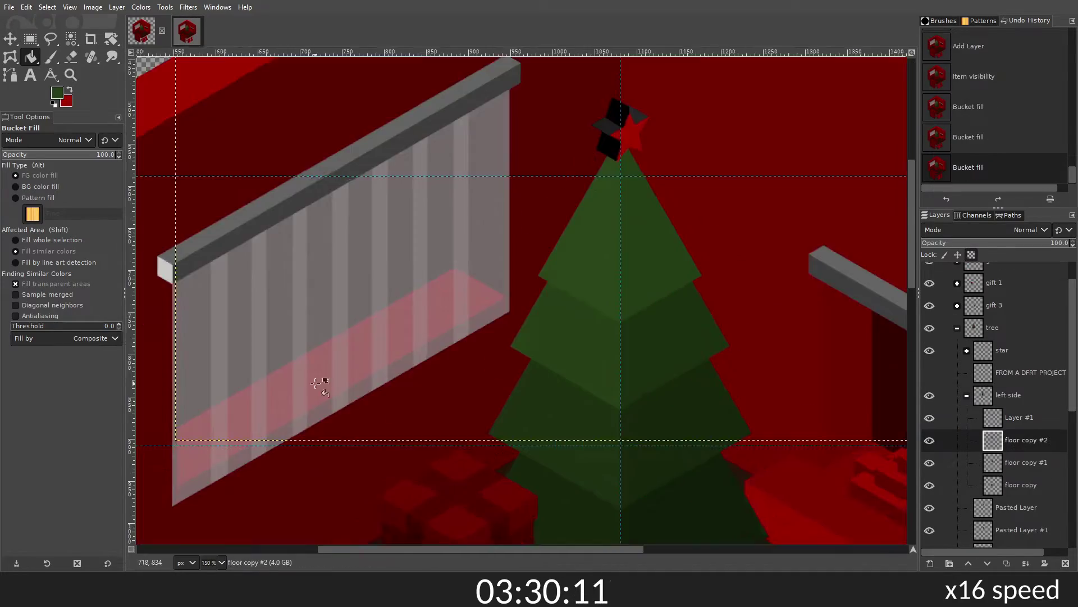
{"action": "left_click", "coordinate": [536, 425]}
Step: Redo the last two green fills on the bottom-left tier layer
{"action": "left_click", "coordinate": [1021, 485]}
{"action": "scroll", "coordinate": [561, 421], "scroll_direction": "down", "scroll_amount": 3}
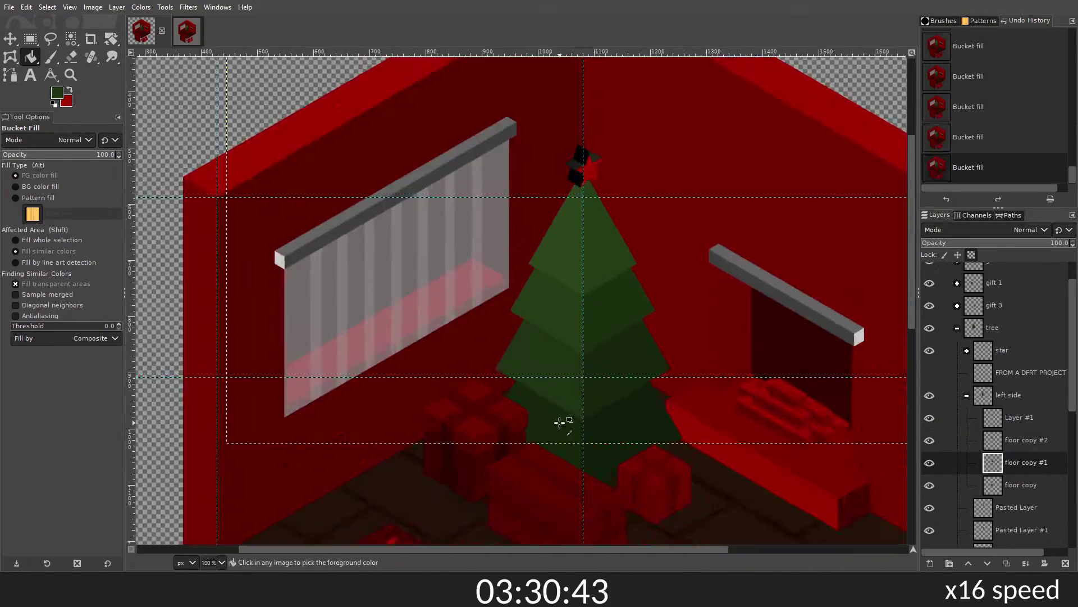
{"action": "scroll", "coordinate": [562, 421], "scroll_direction": "up", "scroll_amount": 3}
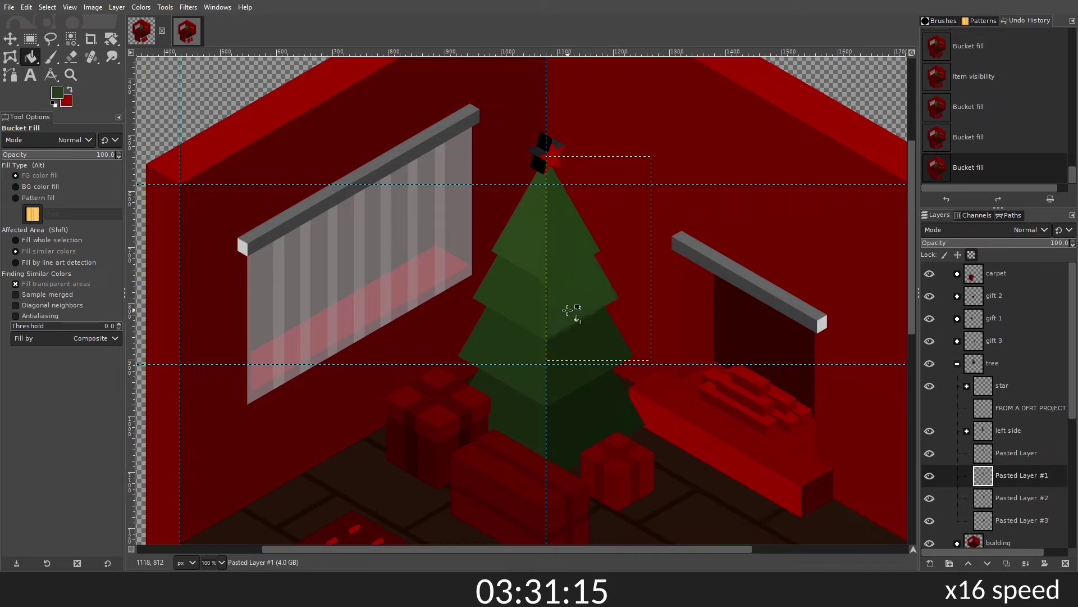
{"action": "scroll", "coordinate": [590, 418], "scroll_direction": "up", "scroll_amount": 1}
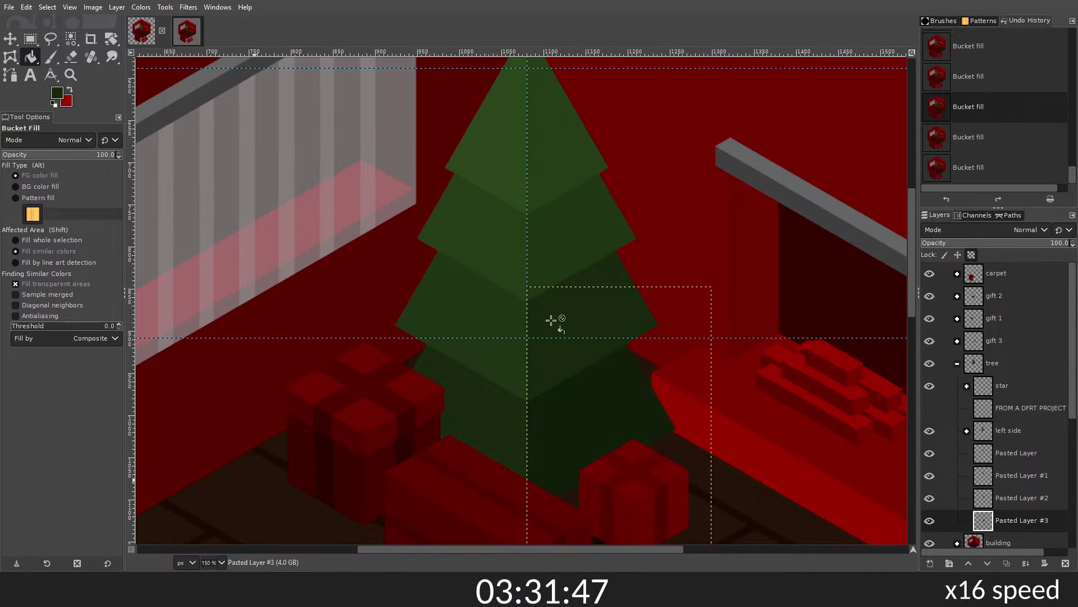
{"action": "key", "text": "ctrl+y"}
{"action": "key", "text": "ctrl+y"}
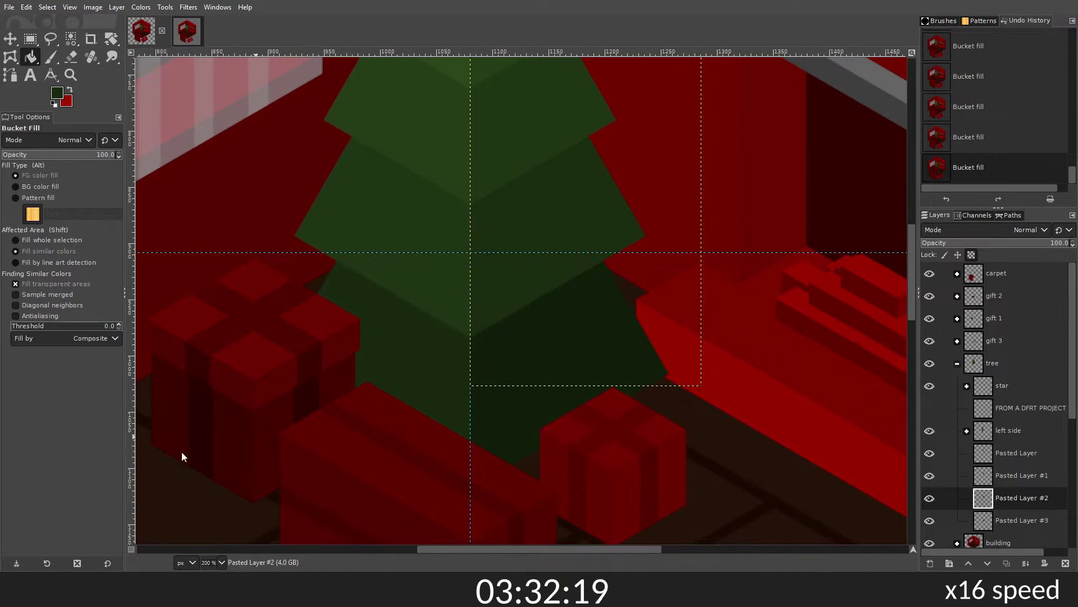
{"action": "scroll", "coordinate": [626, 366], "scroll_direction": "down", "scroll_amount": 2}
{"action": "scroll", "coordinate": [585, 320], "scroll_direction": "down", "scroll_amount": 3}
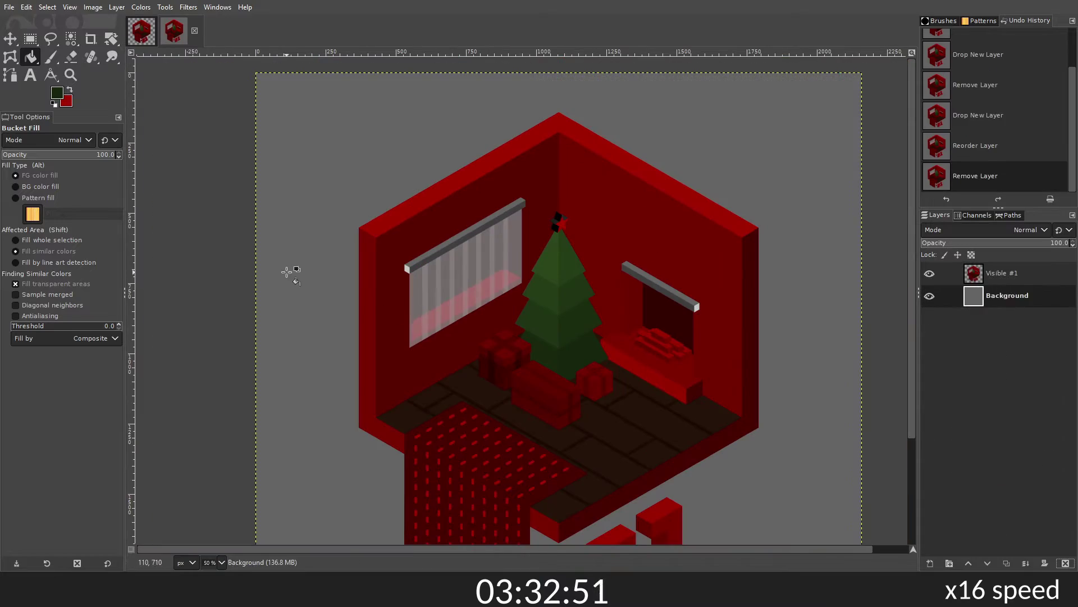
Step: Return to the layered artwork and select the star's grey facets by colour
{"action": "left_click", "coordinate": [141, 30]}
{"action": "scroll", "coordinate": [664, 409], "scroll_direction": "up", "scroll_amount": 1}
{"action": "scroll", "coordinate": [664, 409], "scroll_direction": "up", "scroll_amount": 1}
{"action": "scroll", "coordinate": [562, 253], "scroll_direction": "up", "scroll_amount": 3}
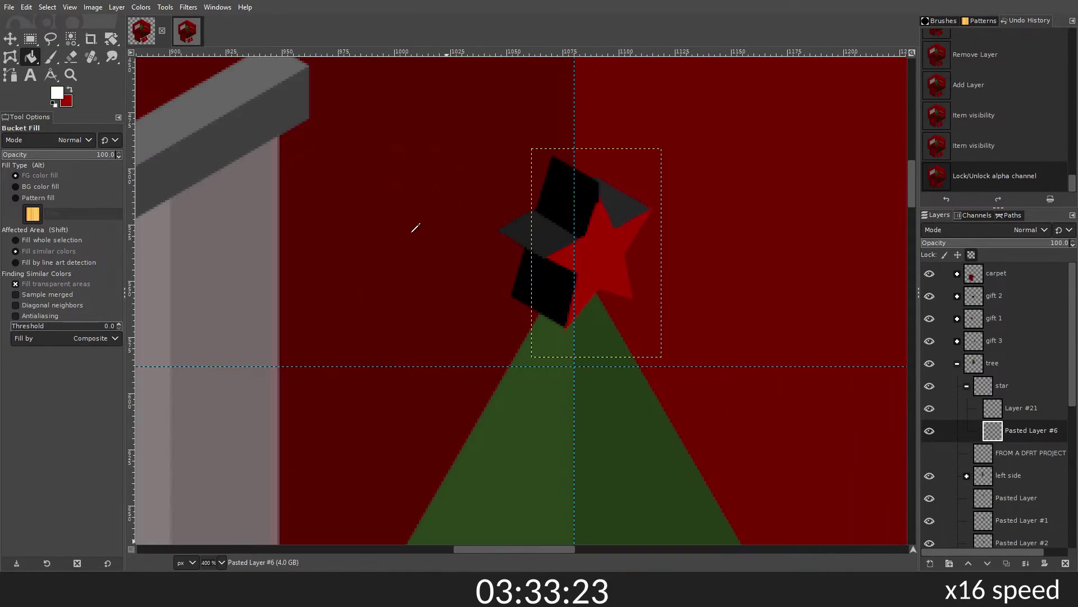
{"action": "scroll", "coordinate": [590, 253], "scroll_direction": "up", "scroll_amount": 1}
{"action": "left_click", "coordinate": [674, 230]}
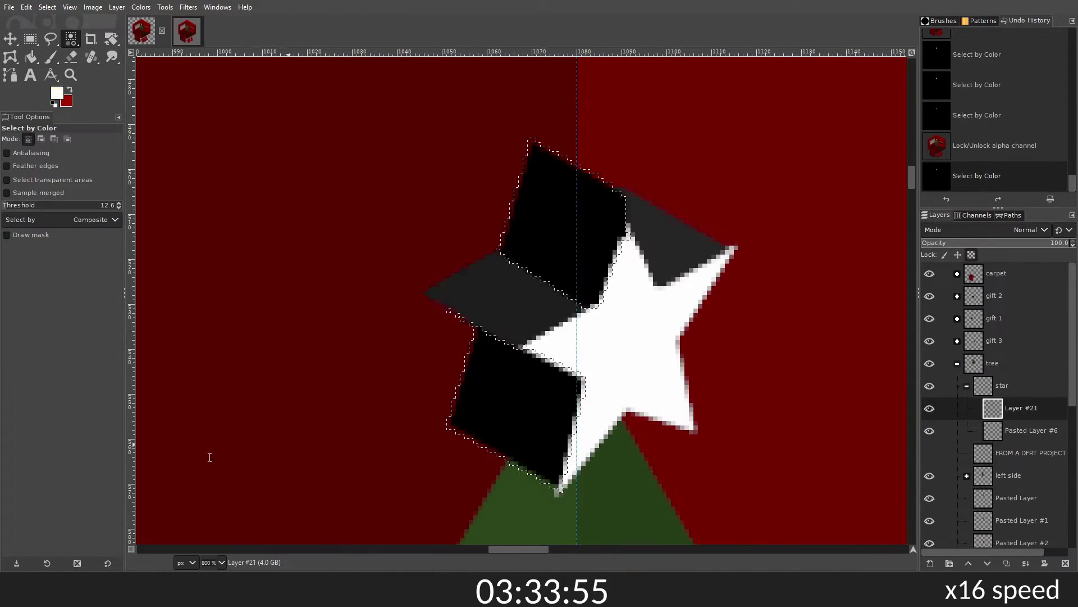
Step: Try painting the grey star facets pale yellow, undo it, and save the file
{"action": "key", "text": "p"}
{"action": "left_click_drag", "start_coordinate": [365, 260], "coordinate": [517, 374]}
{"action": "scroll", "coordinate": [585, 315], "scroll_direction": "down", "scroll_amount": 1}
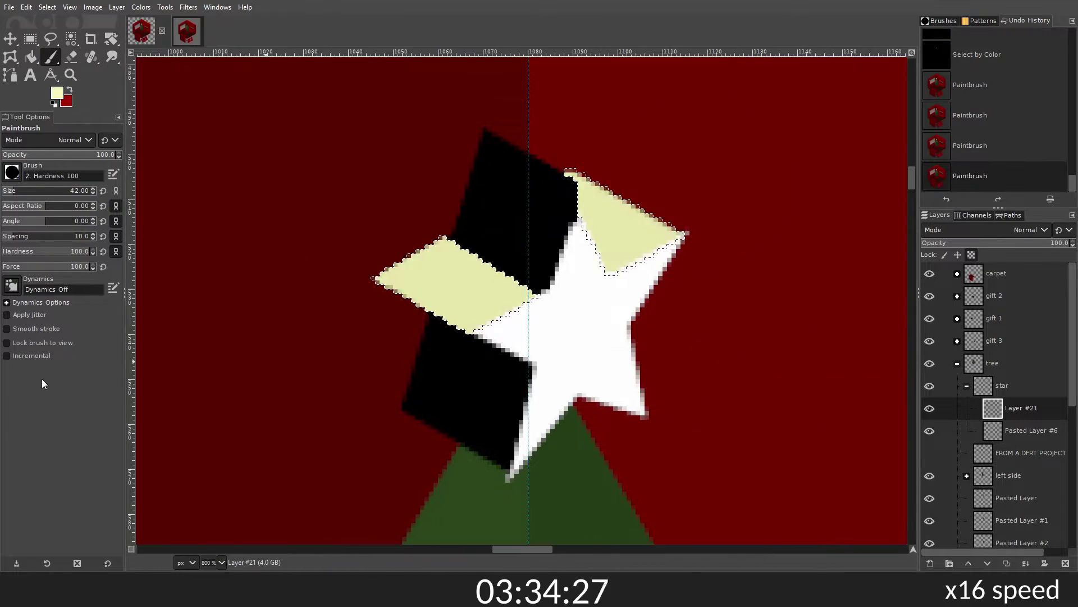
{"action": "key", "text": "ctrl+z"}
{"action": "key", "text": "ctrl+s"}
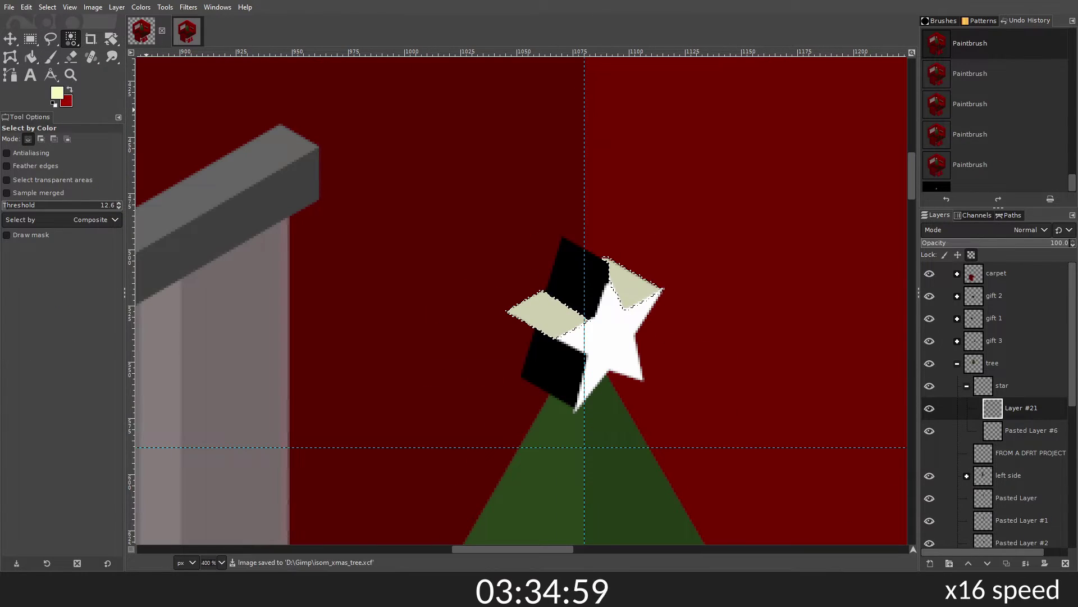
Step: Repaint the black star facets a greyish olive with the Paintbrush
{"action": "key", "text": "p"}
{"action": "key", "text": "ctrl+shift+a"}
{"action": "key", "text": "shift+ctrl+j"}
{"action": "scroll", "coordinate": [602, 324], "scroll_direction": "up", "scroll_amount": 3}
{"action": "scroll", "coordinate": [562, 348], "scroll_direction": "up", "scroll_amount": 1}
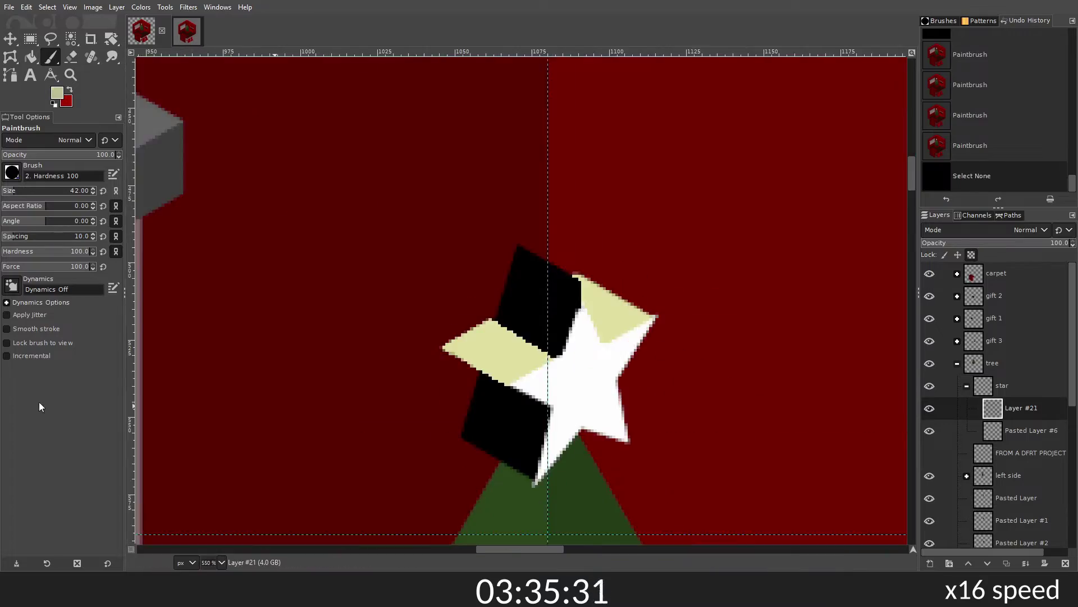
{"action": "key", "text": "shift+ctrl+j"}
{"action": "scroll", "coordinate": [553, 301], "scroll_direction": "up", "scroll_amount": 3}
{"action": "scroll", "coordinate": [562, 325], "scroll_direction": "up", "scroll_amount": 2}
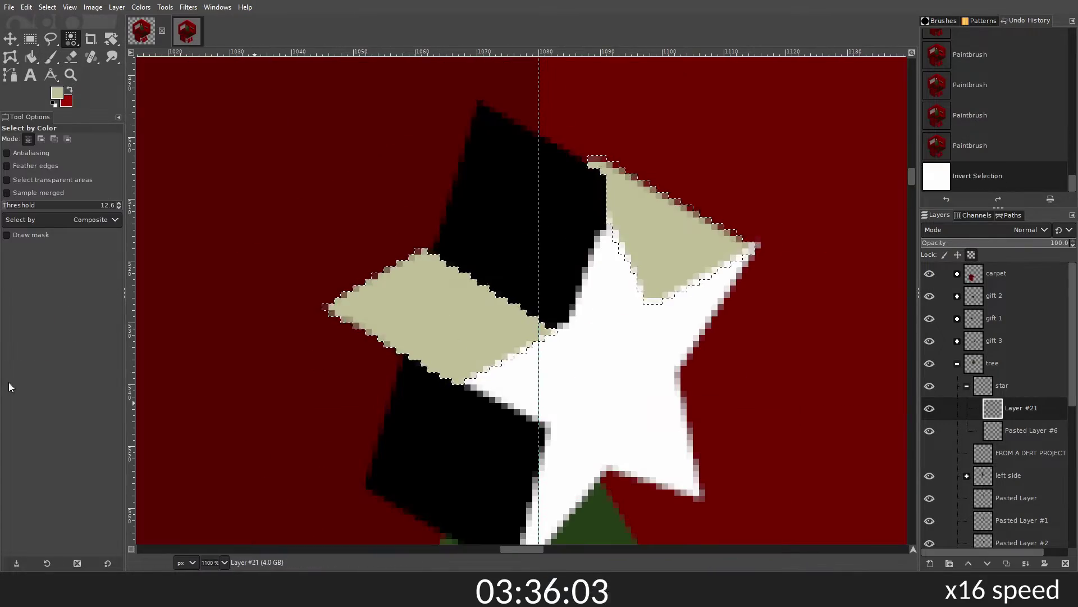
{"action": "key", "text": "p"}
{"action": "left_click_drag", "start_coordinate": [483, 168], "coordinate": [482, 441]}
{"action": "scroll", "coordinate": [513, 281], "scroll_direction": "down", "scroll_amount": 3}
Step: Move Pasted Layer #6 above Layer #21 and paint inside the selected star point
{"action": "key", "text": "ctrl+shift+a"}
{"action": "scroll", "coordinate": [513, 231], "scroll_direction": "up", "scroll_amount": 4}
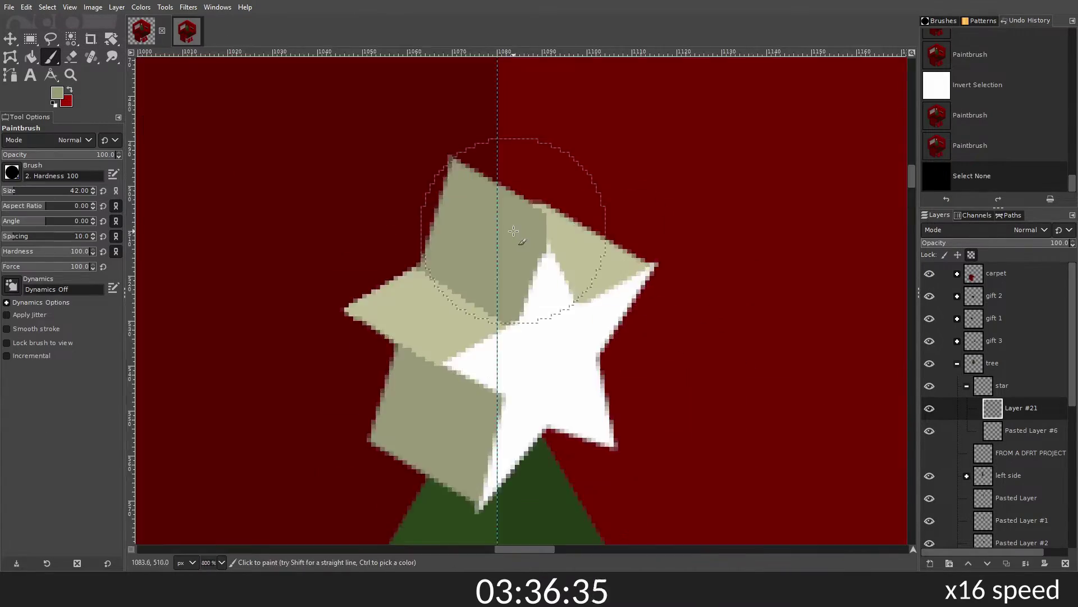
{"action": "scroll", "coordinate": [513, 231], "scroll_direction": "up", "scroll_amount": 2}
{"action": "mouse_move", "coordinate": [1031, 430]}
{"action": "left_mouse_down"}
{"action": "mouse_move", "coordinate": [1032, 402]}
{"action": "mouse_move", "coordinate": [1022, 433]}
{"action": "left_mouse_up"}
{"action": "scroll", "coordinate": [593, 275], "scroll_direction": "down", "scroll_amount": 3}
{"action": "key", "text": "ctrl+shift+a"}
{"action": "key", "text": "shift+ctrl+j"}
{"action": "scroll", "coordinate": [620, 269], "scroll_direction": "up", "scroll_amount": 6}
{"action": "left_click", "coordinate": [621, 340]}
Step: Freehand-select and paint the remaining spots on the star's points, deselecting after each
{"action": "key", "text": "ctrl+shift+a"}
{"action": "key", "text": "f"}
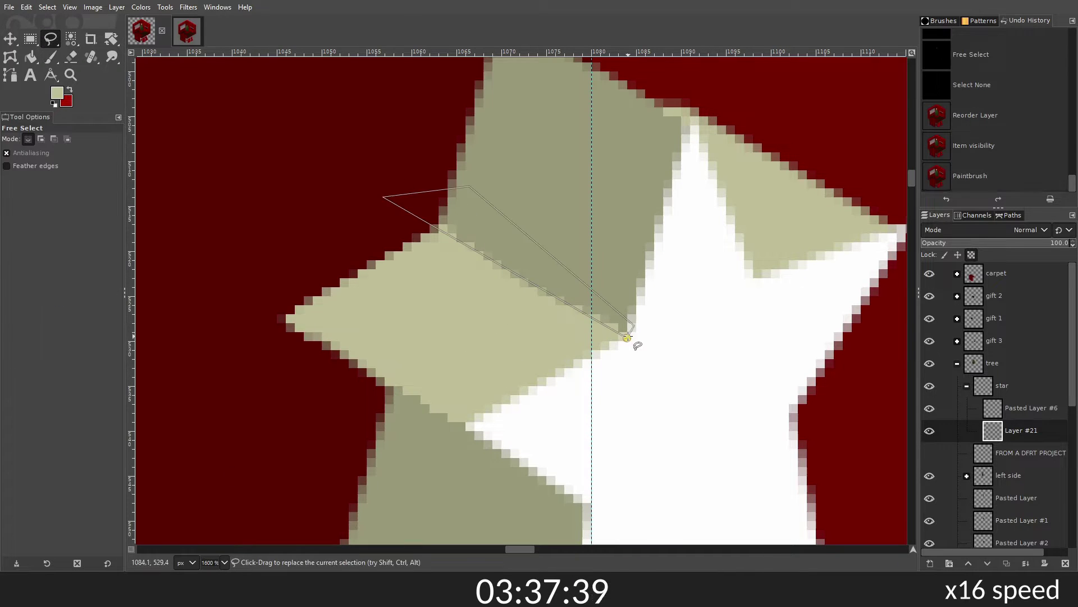
{"action": "scroll", "coordinate": [595, 326], "scroll_direction": "down", "scroll_amount": 5}
{"action": "scroll", "coordinate": [541, 264], "scroll_direction": "up", "scroll_amount": 5}
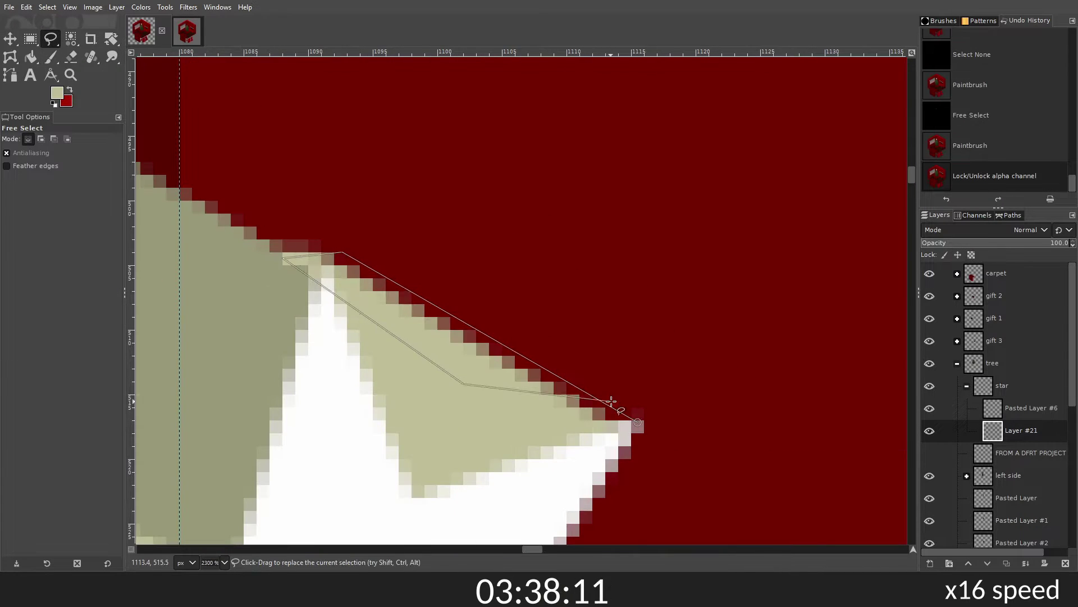
{"action": "key", "text": "Return"}
{"action": "key", "text": "p"}
{"action": "key", "text": "ctrl+shift+a"}
{"action": "key", "text": "f"}
{"action": "key", "text": "Return"}
{"action": "key", "text": "p"}
{"action": "left_click", "coordinate": [499, 522]}
{"action": "key", "text": "ctrl+shift+a"}
{"action": "scroll", "coordinate": [561, 225], "scroll_direction": "up", "scroll_amount": 2}
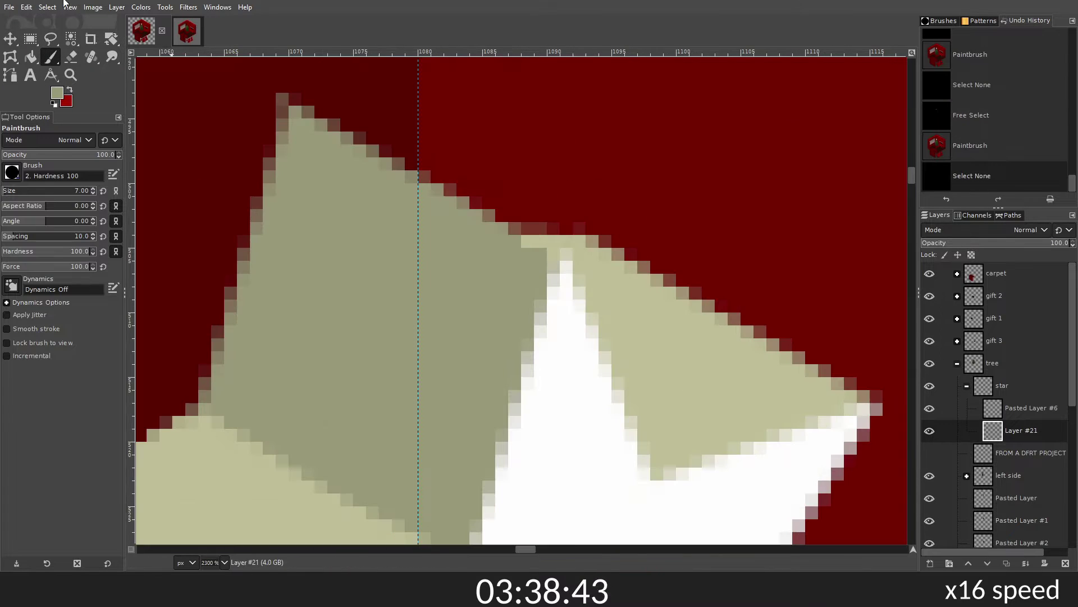
Step: Paint the last star patch, save, and delete the extra merged copy layer
{"action": "left_click", "coordinate": [483, 270]}
{"action": "key", "text": "ctrl+shift+a"}
{"action": "key", "text": "ctrl+shift+j"}
{"action": "key", "text": "ctrl+s"}
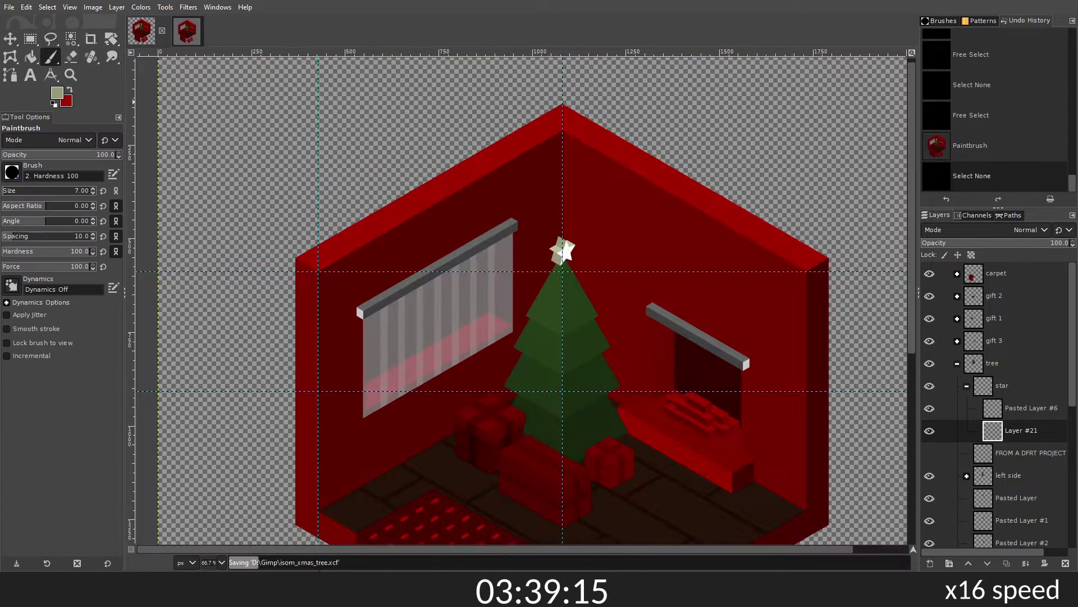
{"action": "left_click", "coordinate": [957, 363]}
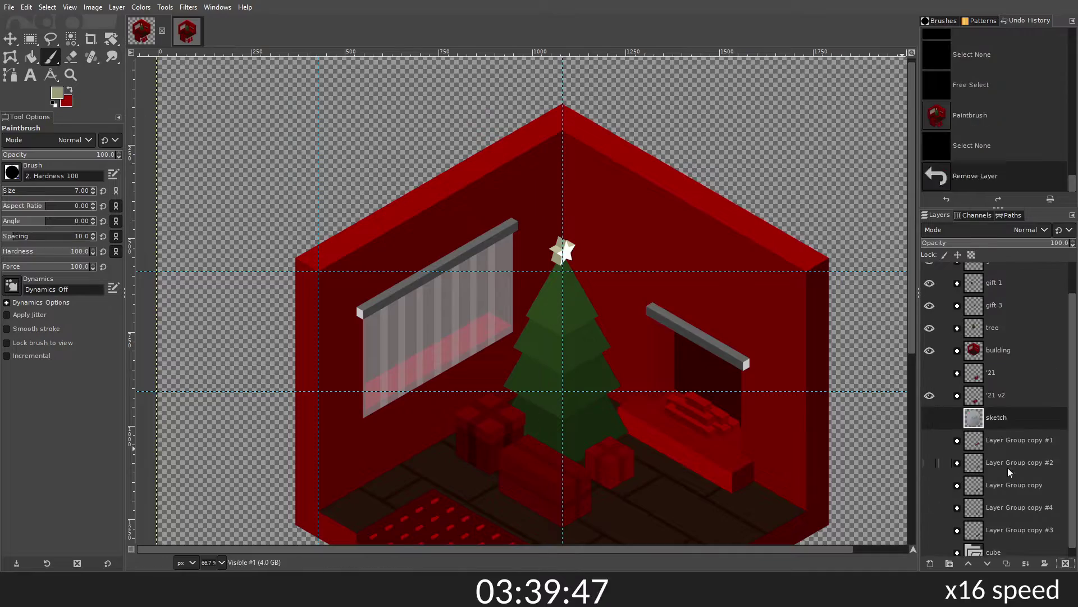
{"action": "key", "text": "minus"}
{"action": "key", "text": "minus"}
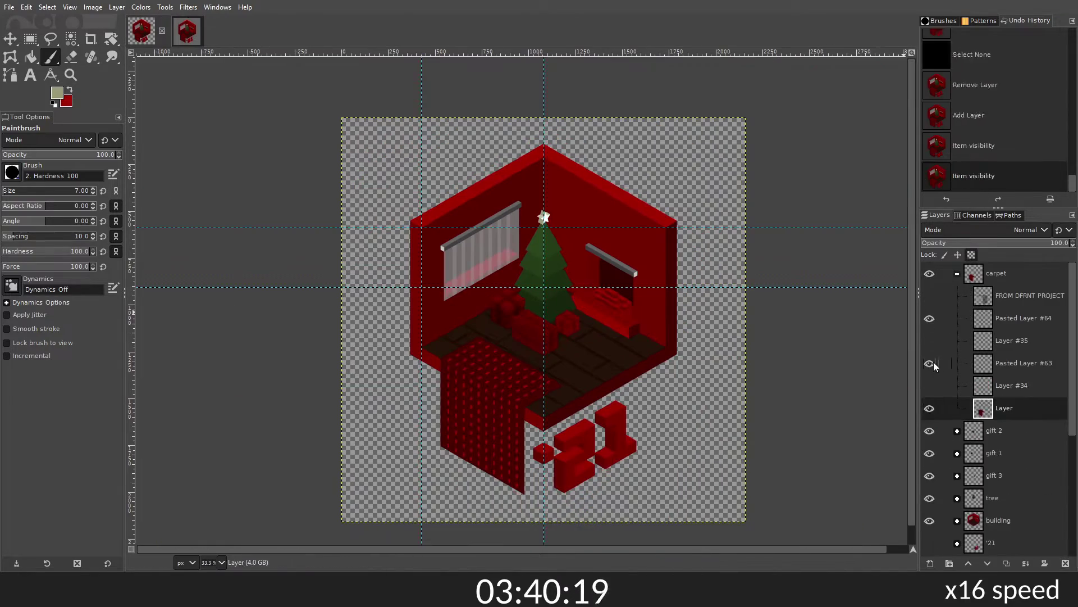
Step: Bucket-fill the carpet with brown
{"action": "key", "text": "shift+b"}
{"action": "left_click", "coordinate": [483, 427]}
{"action": "scroll", "coordinate": [494, 390], "scroll_direction": "up", "scroll_amount": 2}
{"action": "left_click", "coordinate": [493, 390]}
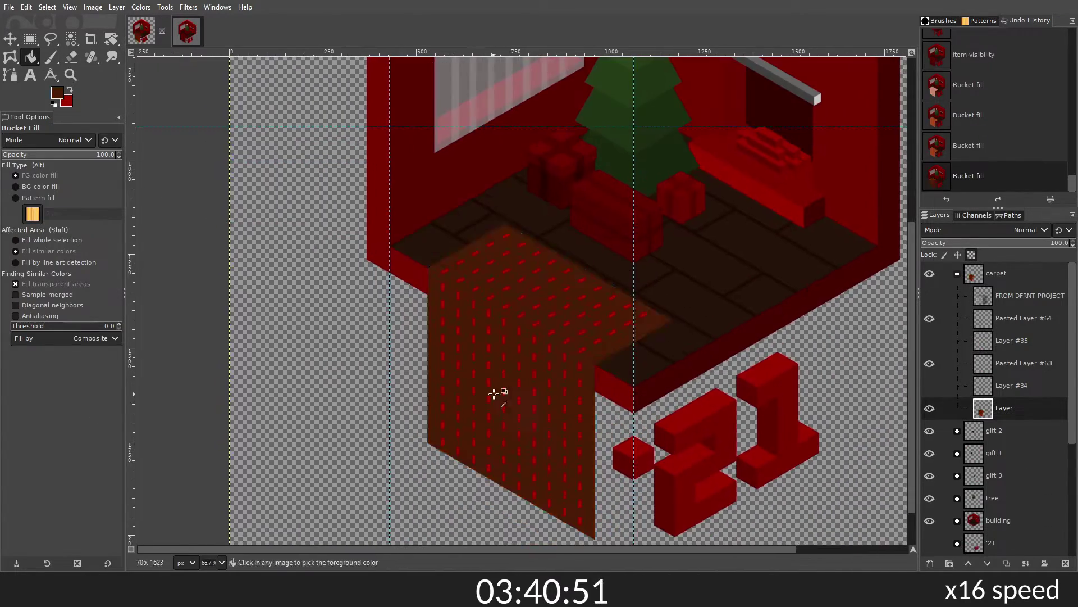
{"action": "scroll", "coordinate": [449, 426], "scroll_direction": "down", "scroll_amount": 1}
{"action": "left_click", "coordinate": [450, 425]}
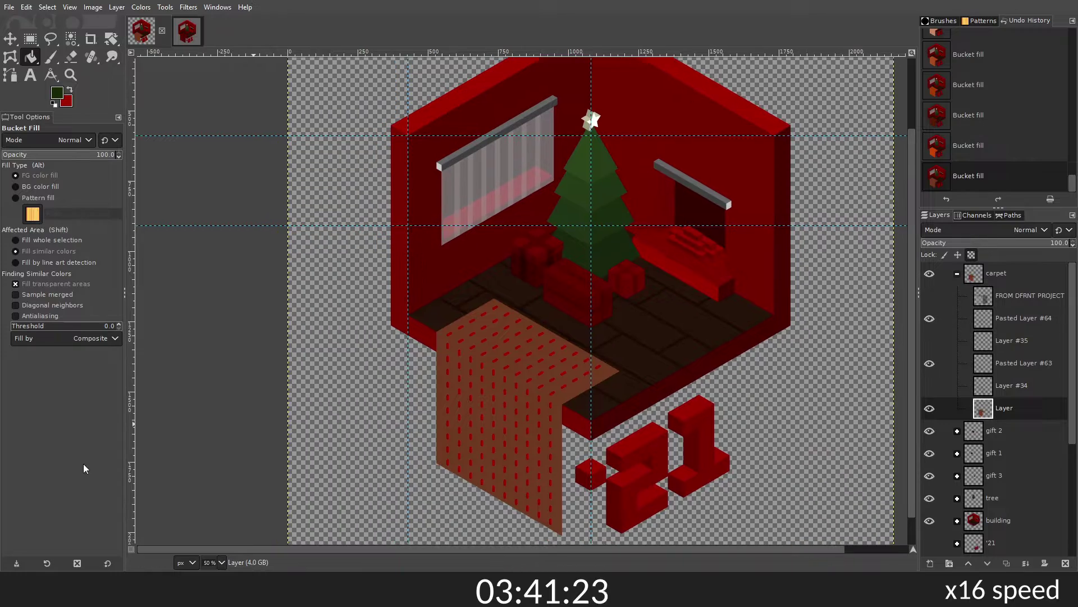
Step: Paint the carpet pattern layer in white
{"action": "double_click", "coordinate": [989, 363]}
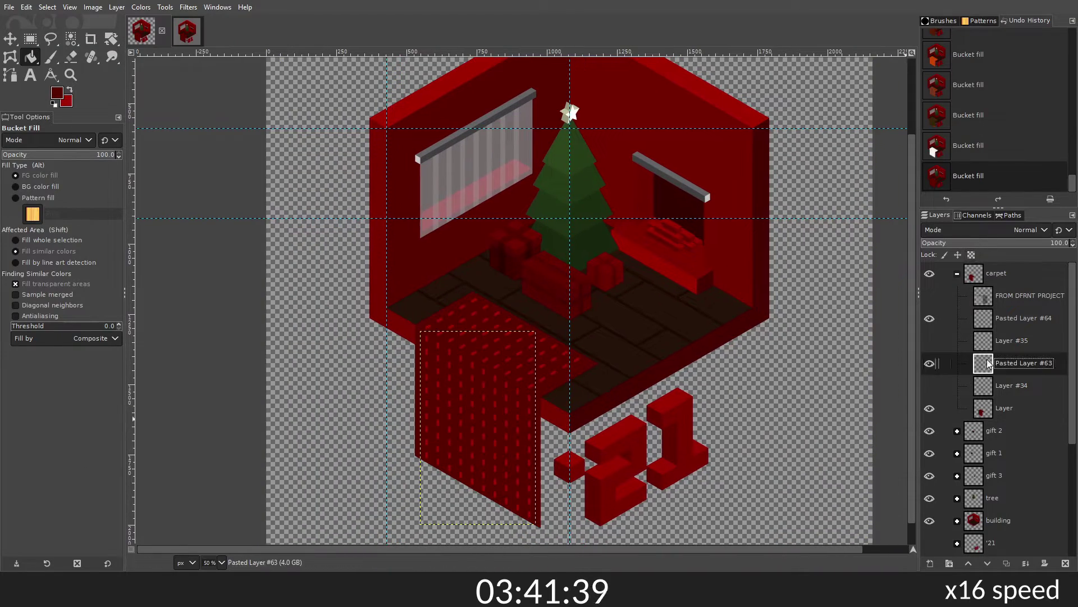
{"action": "left_click", "coordinate": [464, 363]}
{"action": "scroll", "coordinate": [464, 362], "scroll_direction": "up", "scroll_amount": 2}
{"action": "scroll", "coordinate": [735, 501], "scroll_direction": "down", "scroll_amount": 3}
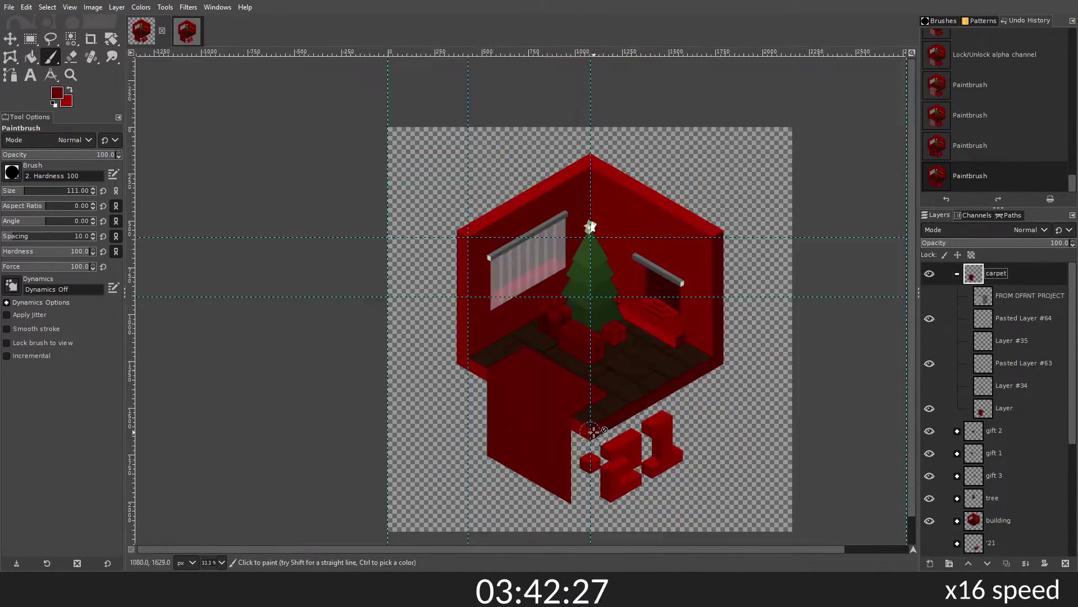
{"action": "scroll", "coordinate": [428, 361], "scroll_direction": "up", "scroll_amount": 1}
{"action": "scroll", "coordinate": [451, 328], "scroll_direction": "down", "scroll_amount": 2}
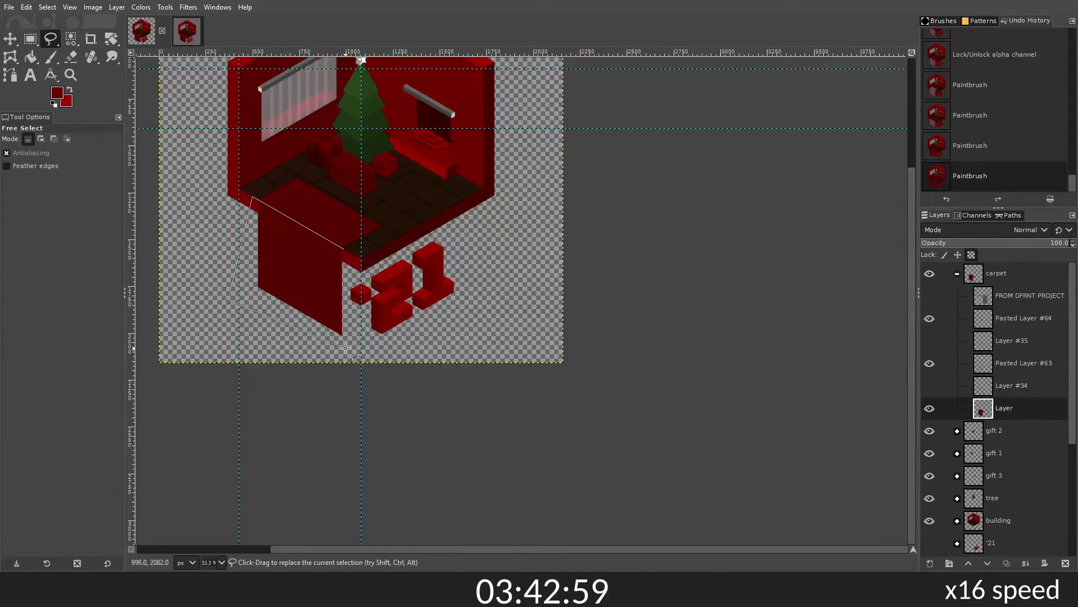
{"action": "scroll", "coordinate": [350, 303], "scroll_direction": "up", "scroll_amount": 2}
Step: Fill the carpet area with red, repaint its pattern dark red, and select the carpet group
{"action": "key", "text": "shift+b"}
{"action": "left_click", "coordinate": [349, 304]}
{"action": "key", "text": "ctrl+shift+a"}
{"action": "key", "text": "p"}
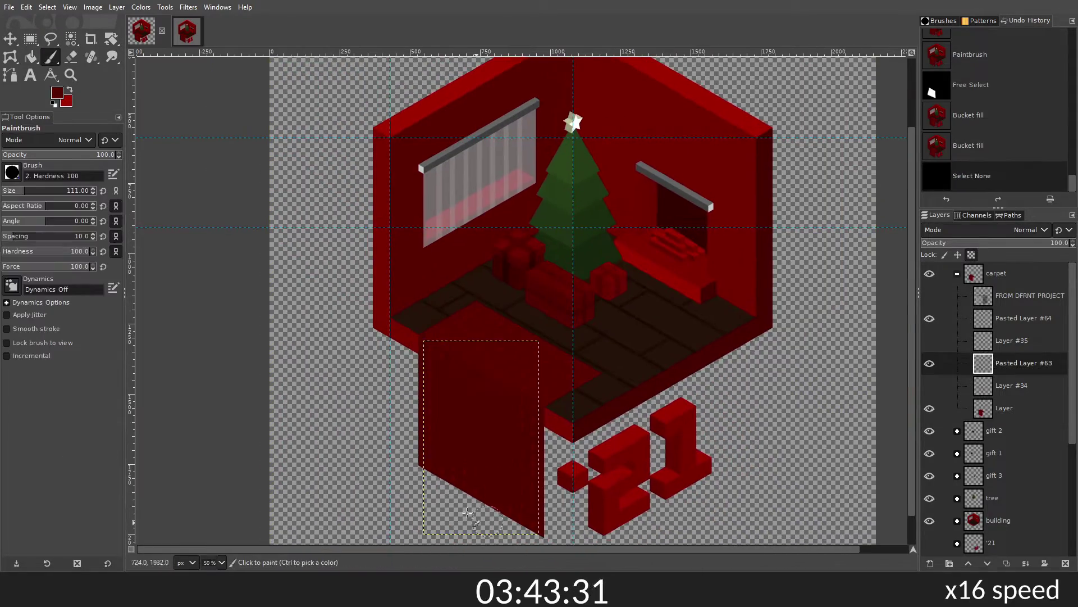
{"action": "left_click", "coordinate": [465, 513]}
{"action": "scroll", "coordinate": [464, 512], "scroll_direction": "up", "scroll_amount": 3}
{"action": "scroll", "coordinate": [522, 380], "scroll_direction": "down", "scroll_amount": 3}
{"action": "left_click", "coordinate": [997, 273]}
{"action": "scroll", "coordinate": [561, 337], "scroll_direction": "down", "scroll_amount": 1}
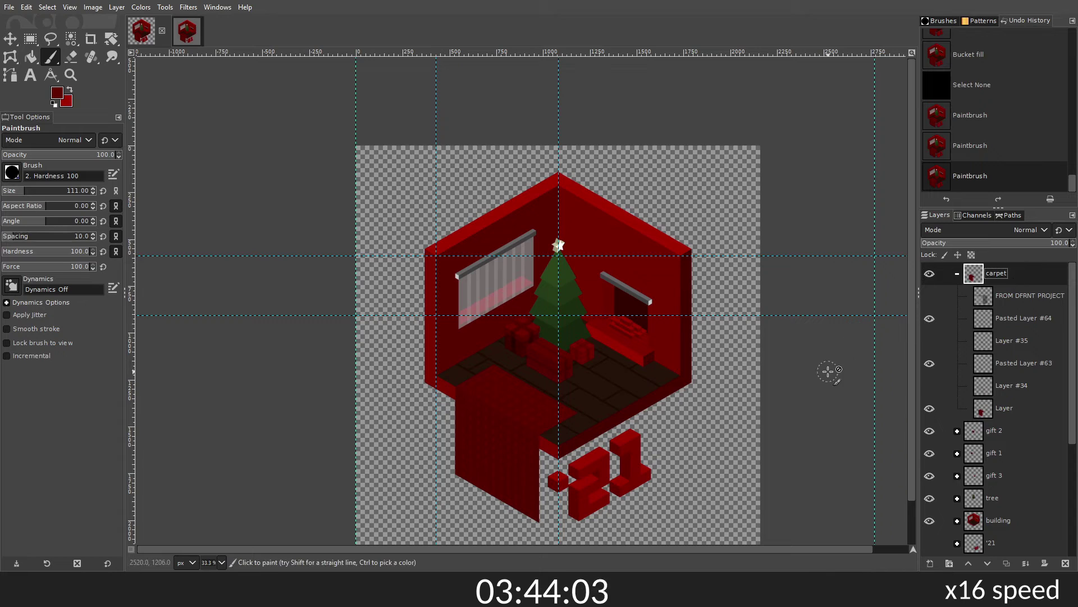
Step: In the gift 2 group, fill the long gift's end face with blue
{"action": "left_click", "coordinate": [958, 296]}
{"action": "left_click", "coordinate": [1011, 430]}
{"action": "key", "text": "r"}
{"action": "scroll", "coordinate": [565, 370], "scroll_direction": "up", "scroll_amount": 5}
{"action": "left_click_drag", "start_coordinate": [519, 480], "coordinate": [561, 401]}
{"action": "key", "text": "shift+b"}
{"action": "left_click", "coordinate": [930, 431]}
{"action": "left_click", "coordinate": [929, 431]}
{"action": "left_click", "coordinate": [986, 437]}
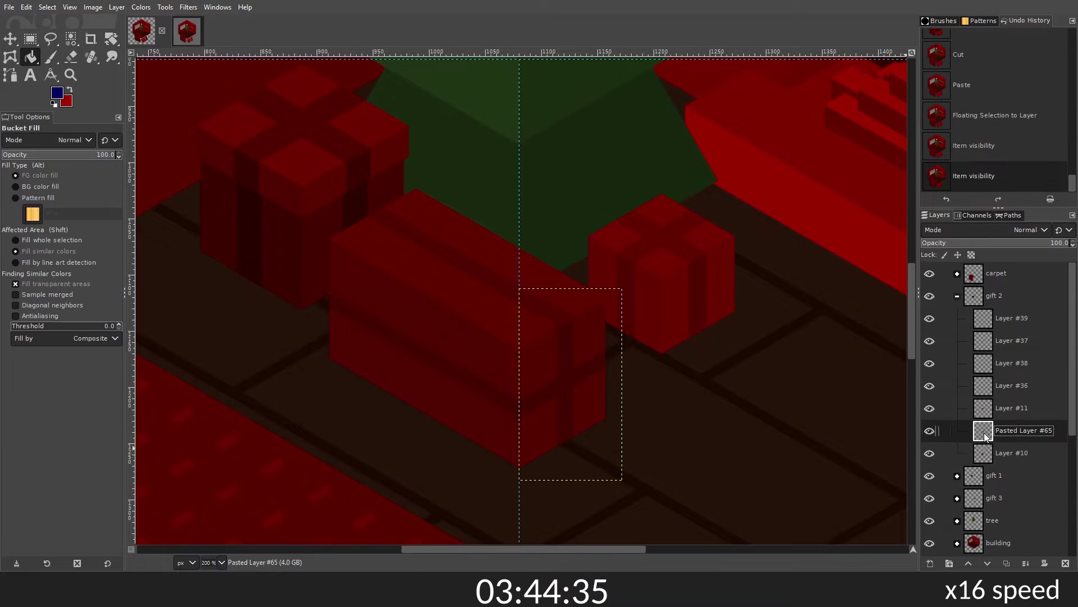
{"action": "scroll", "coordinate": [487, 366], "scroll_direction": "up", "scroll_amount": 2}
{"action": "left_click", "coordinate": [486, 366]}
Step: Fill the long gift's side and top faces with blue
{"action": "key", "text": "shift+ctrl+j"}
{"action": "left_click", "coordinate": [1011, 407]}
{"action": "scroll", "coordinate": [394, 281], "scroll_direction": "up", "scroll_amount": 3}
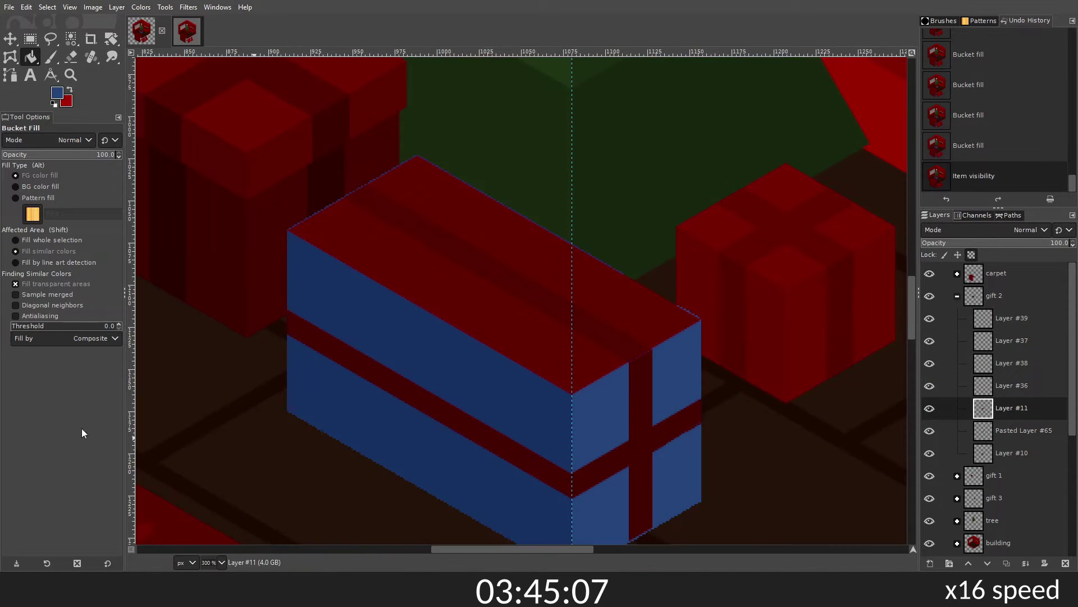
{"action": "left_click", "coordinate": [486, 263]}
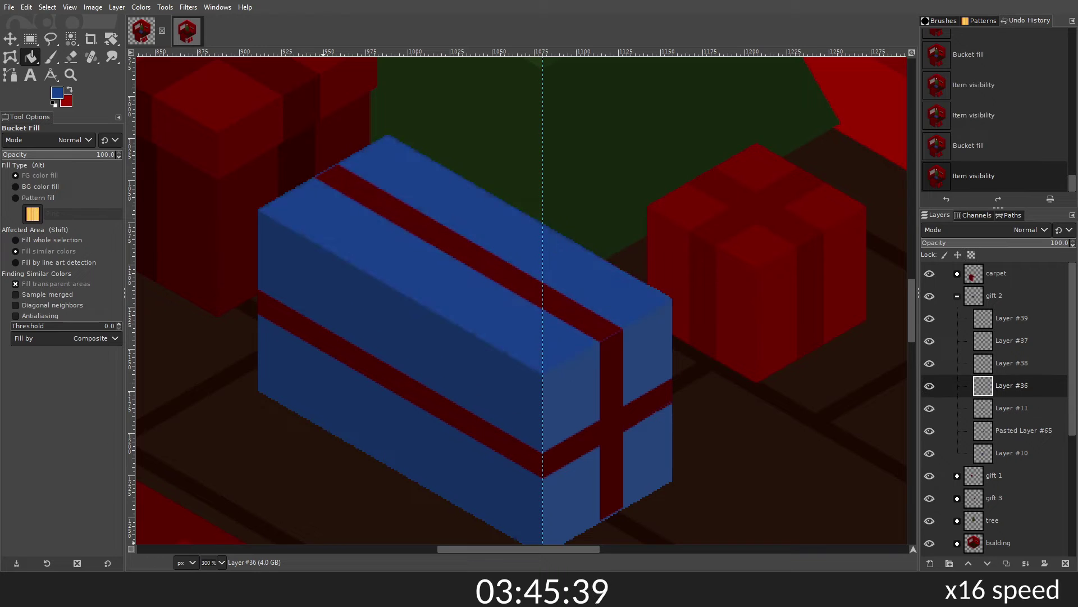
Step: Try painting the gift's ribbon layer light pink, then undo it
{"action": "key", "text": "2"}
{"action": "left_click", "coordinate": [1011, 340]}
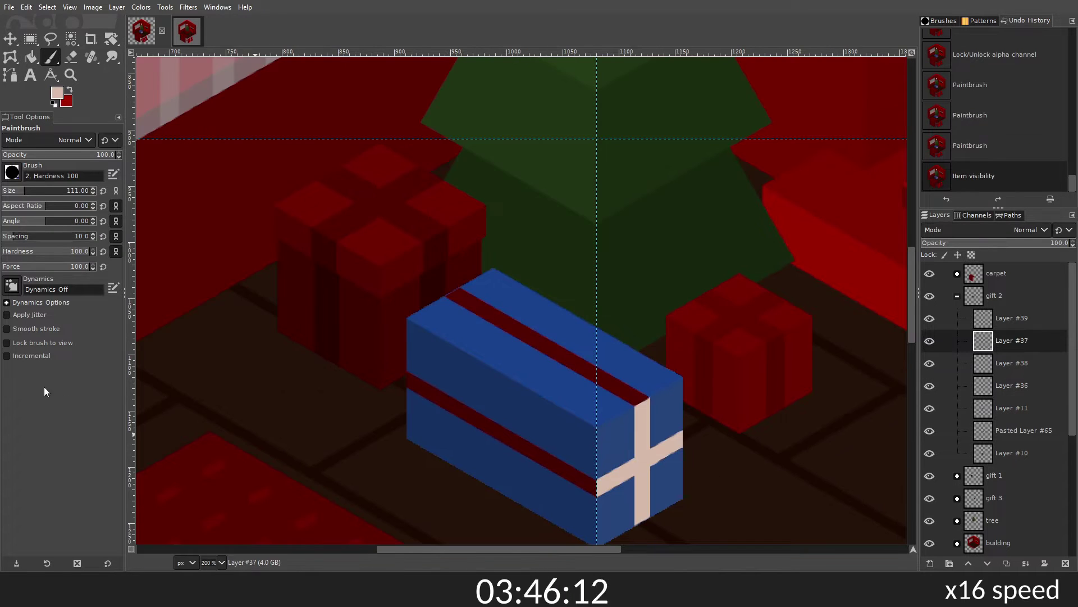
{"action": "key", "text": "shift+ctrl+j"}
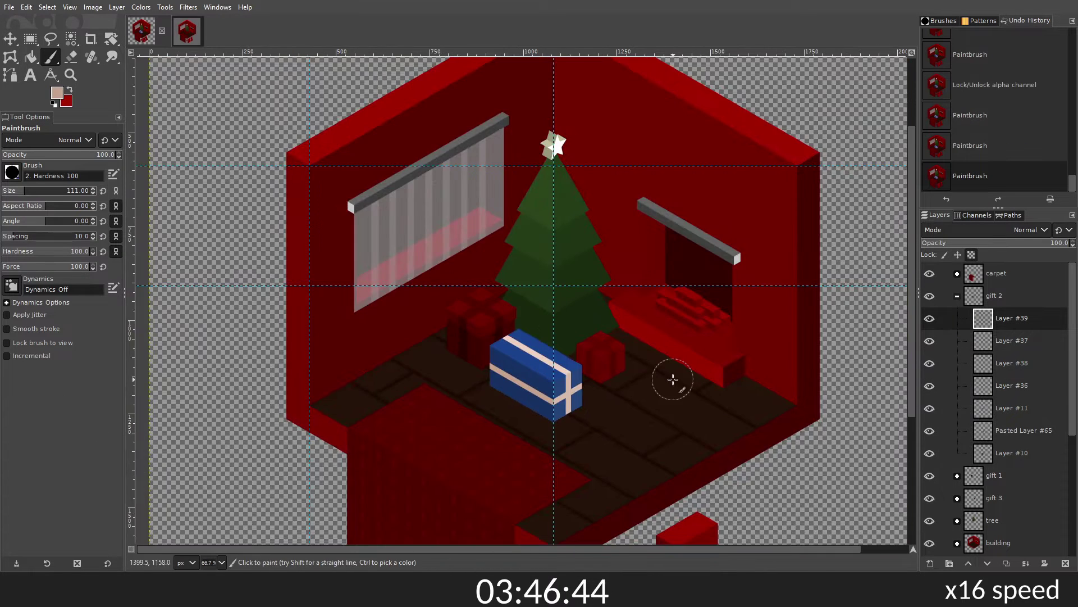
{"action": "key", "text": "shift+ctrl+v"}
{"action": "key", "text": "alt+1"}
{"action": "scroll", "coordinate": [549, 275], "scroll_direction": "up", "scroll_amount": 3}
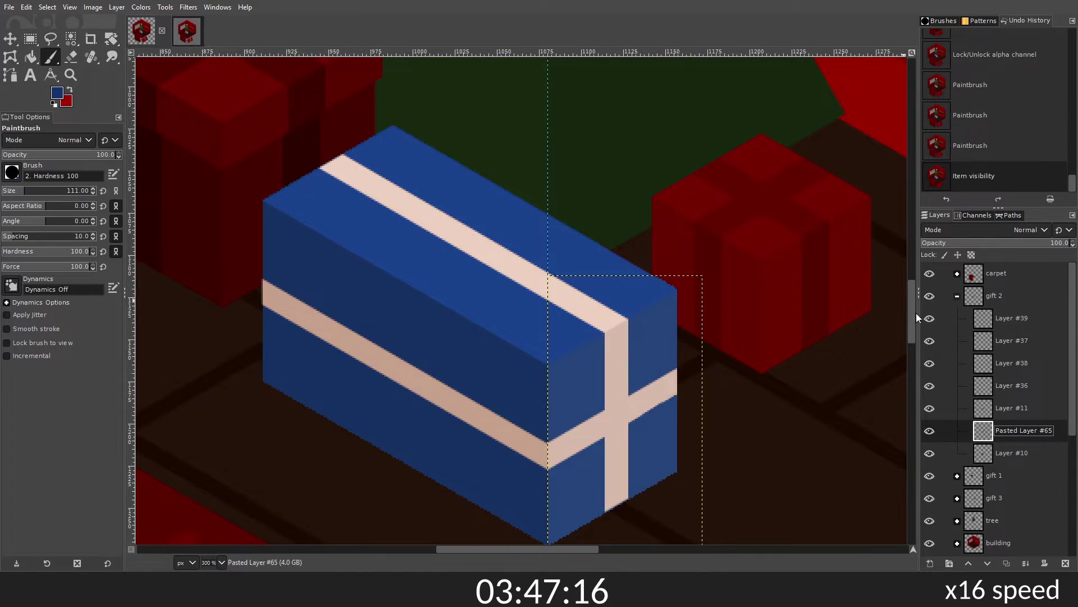
{"action": "key", "text": "shift+ctrl+j"}
{"action": "scroll", "coordinate": [625, 361], "scroll_direction": "up", "scroll_amount": 3}
{"action": "left_click", "coordinate": [1011, 408]}
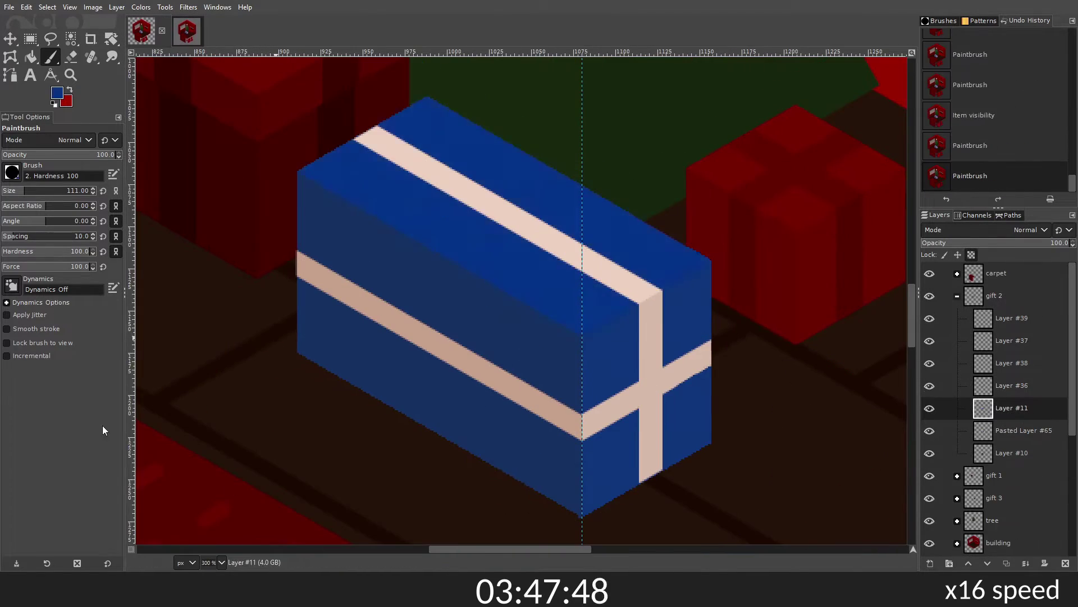
{"action": "key", "text": "shift+ctrl+j"}
Step: Lock transparency on the gift's bottom layer and set light pink as the colour
{"action": "scroll", "coordinate": [550, 309], "scroll_direction": "up", "scroll_amount": 2}
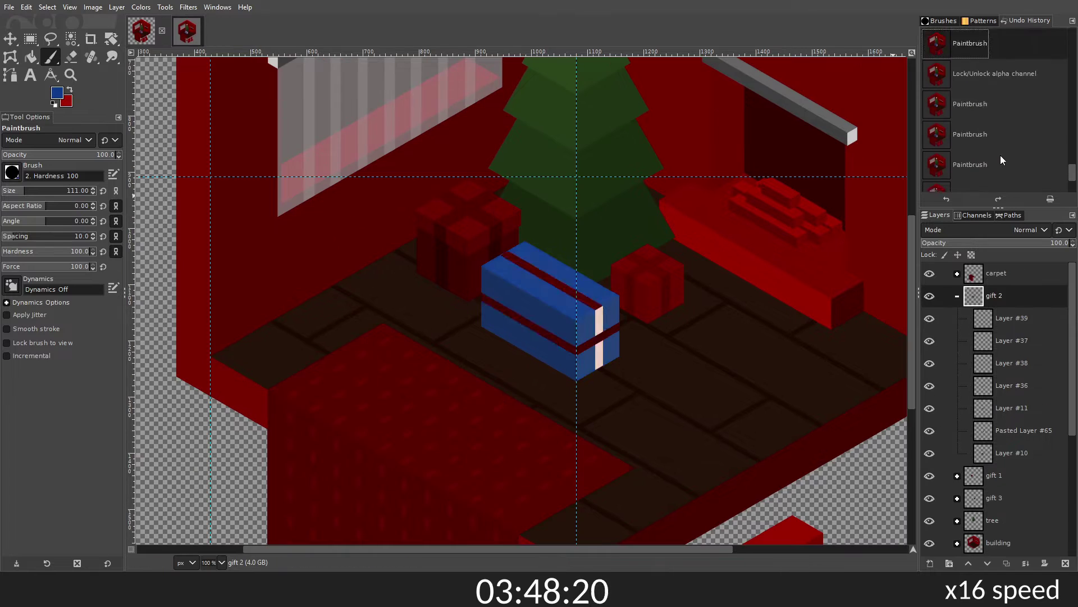
{"action": "scroll", "coordinate": [1002, 160], "scroll_direction": "down", "scroll_amount": 2}
{"action": "key", "text": "shift+ctrl+j"}
{"action": "scroll", "coordinate": [522, 298], "scroll_direction": "up", "scroll_amount": 3}
{"action": "left_click", "coordinate": [1011, 453]}
{"action": "key", "text": "shift+ctrl+j"}
{"action": "scroll", "coordinate": [500, 264], "scroll_direction": "up", "scroll_amount": 3}
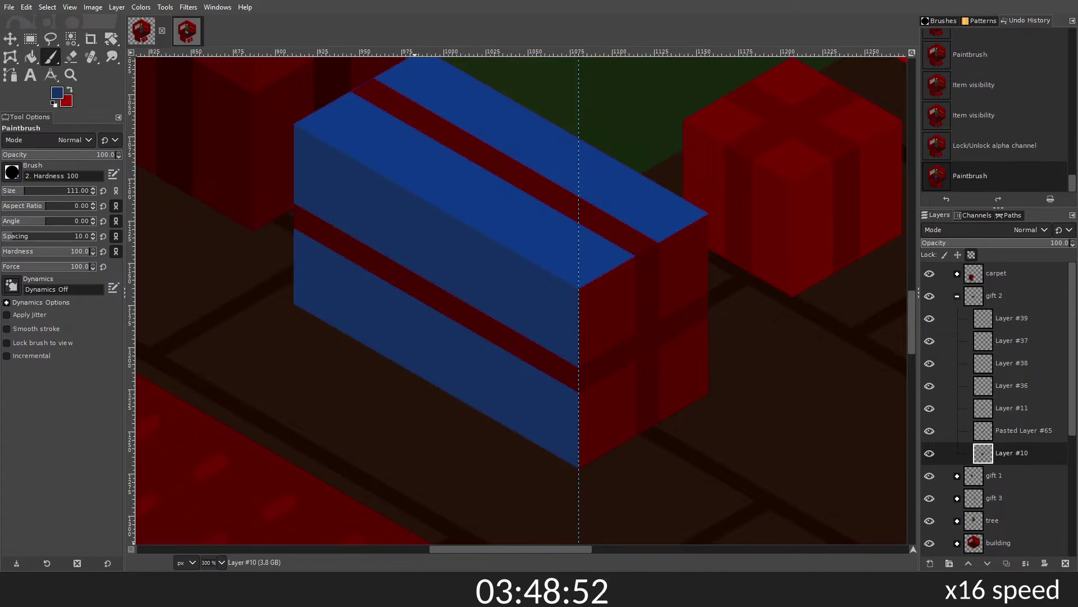
{"action": "key", "text": "shift+ctrl+j"}
{"action": "scroll", "coordinate": [186, 83], "scroll_direction": "up", "scroll_amount": 3}
Step: Paint the top ribbon and the front ribbon stripe light pink
{"action": "left_click", "coordinate": [1011, 340]}
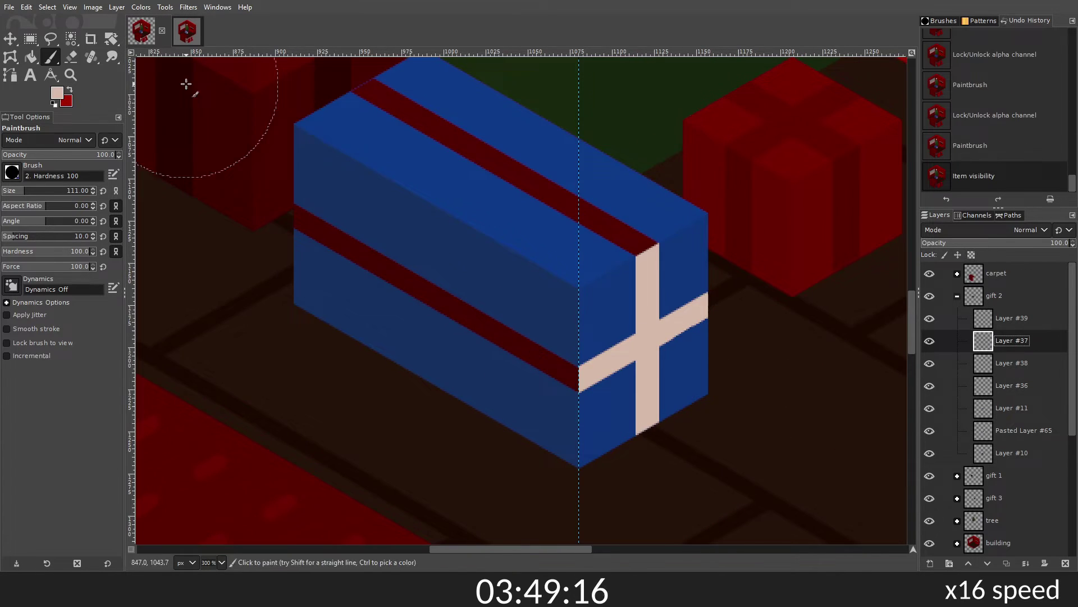
{"action": "left_click", "coordinate": [319, 101]}
{"action": "left_click_drag", "start_coordinate": [394, 197], "coordinate": [506, 314]}
{"action": "left_click", "coordinate": [517, 322]}
{"action": "left_click", "coordinate": [971, 255]}
{"action": "left_click_drag", "start_coordinate": [297, 222], "coordinate": [576, 376]}
Step: Select the gift 2 layer group and review the layer list
{"action": "scroll", "coordinate": [505, 281], "scroll_direction": "down", "scroll_amount": 3}
{"action": "left_click", "coordinate": [994, 296]}
{"action": "scroll", "coordinate": [562, 281], "scroll_direction": "up", "scroll_amount": 2}
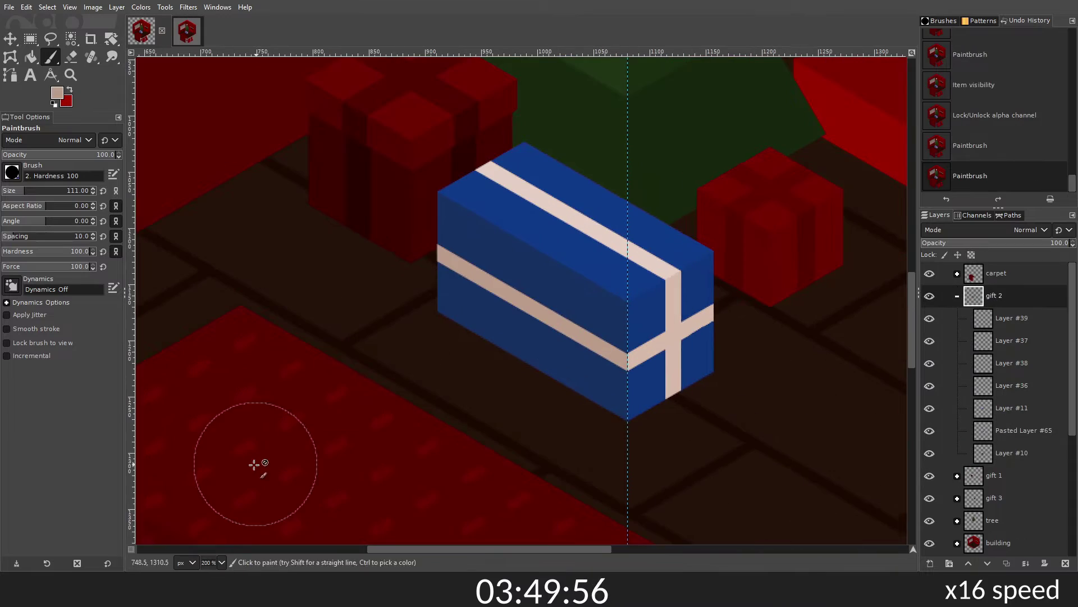
{"action": "scroll", "coordinate": [522, 297], "scroll_direction": "down", "scroll_amount": 2}
{"action": "scroll", "coordinate": [522, 298], "scroll_direction": "down", "scroll_amount": 2}
{"action": "scroll", "coordinate": [523, 298], "scroll_direction": "up", "scroll_amount": 4}
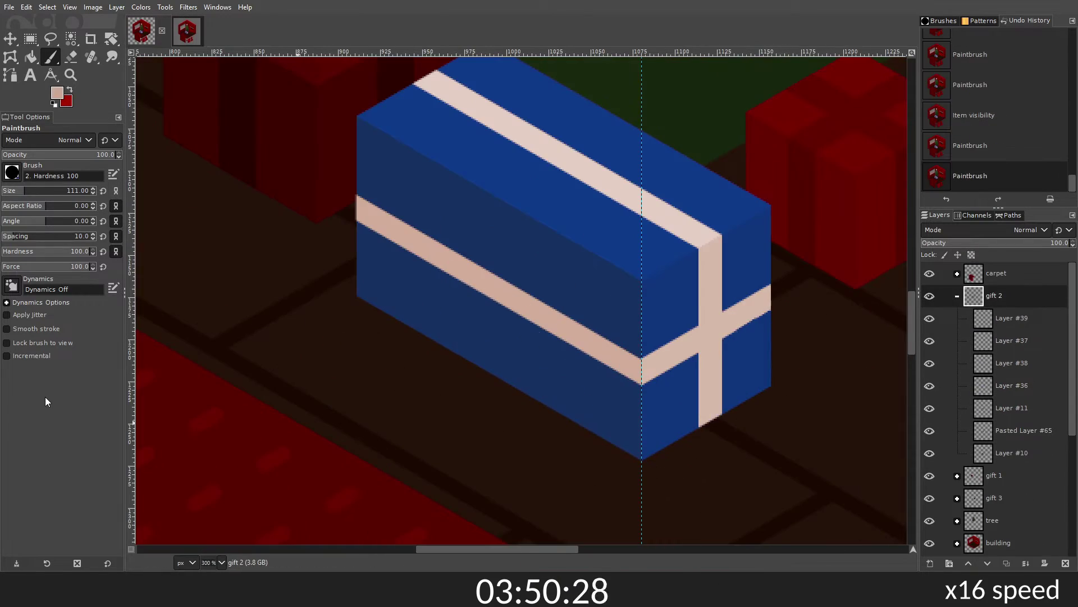
{"action": "left_click", "coordinate": [972, 296]}
{"action": "scroll", "coordinate": [633, 352], "scroll_direction": "down", "scroll_amount": 3}
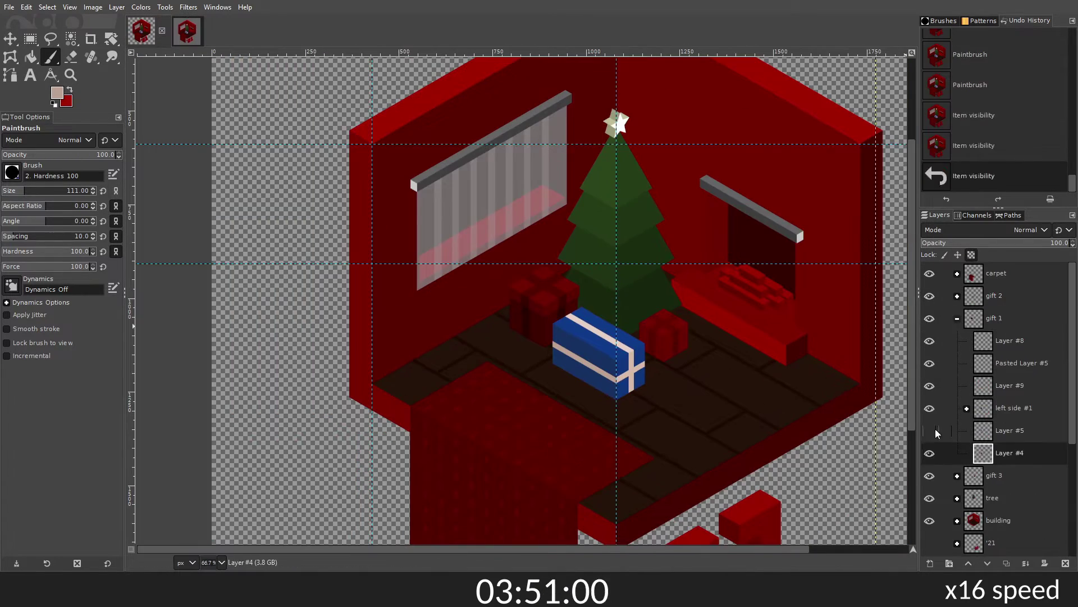
Step: Paint a ribbon stroke on the gift behind and expand gift 1's side layers
{"action": "scroll", "coordinate": [663, 337], "scroll_direction": "up", "scroll_amount": 5}
{"action": "left_click_drag", "start_coordinate": [539, 236], "coordinate": [646, 314]}
{"action": "scroll", "coordinate": [492, 442], "scroll_direction": "down", "scroll_amount": 3}
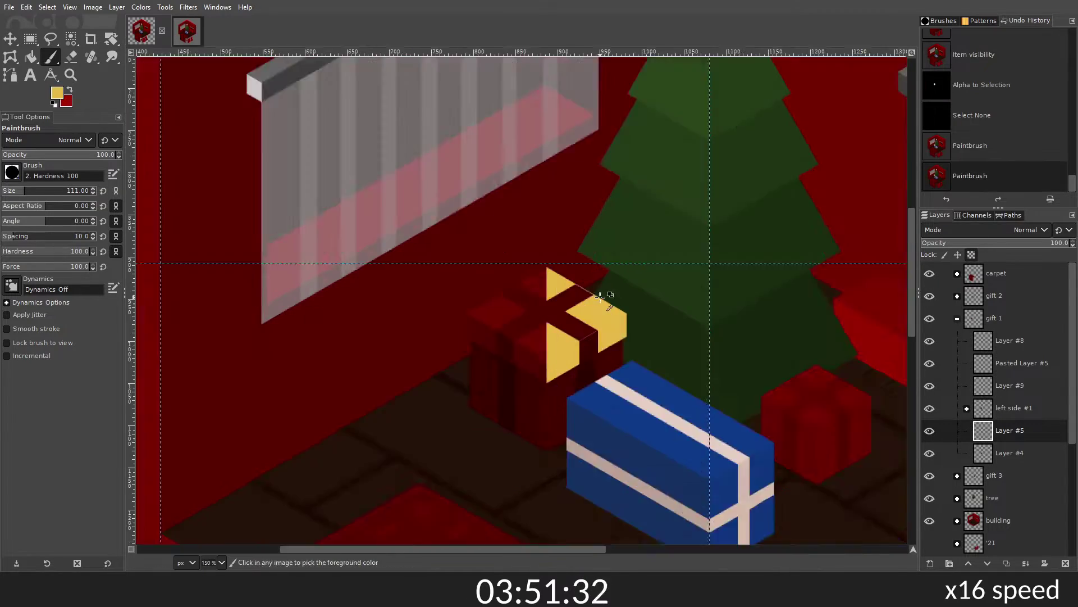
{"action": "scroll", "coordinate": [522, 337], "scroll_direction": "up", "scroll_amount": 3}
{"action": "left_click", "coordinate": [929, 439]}
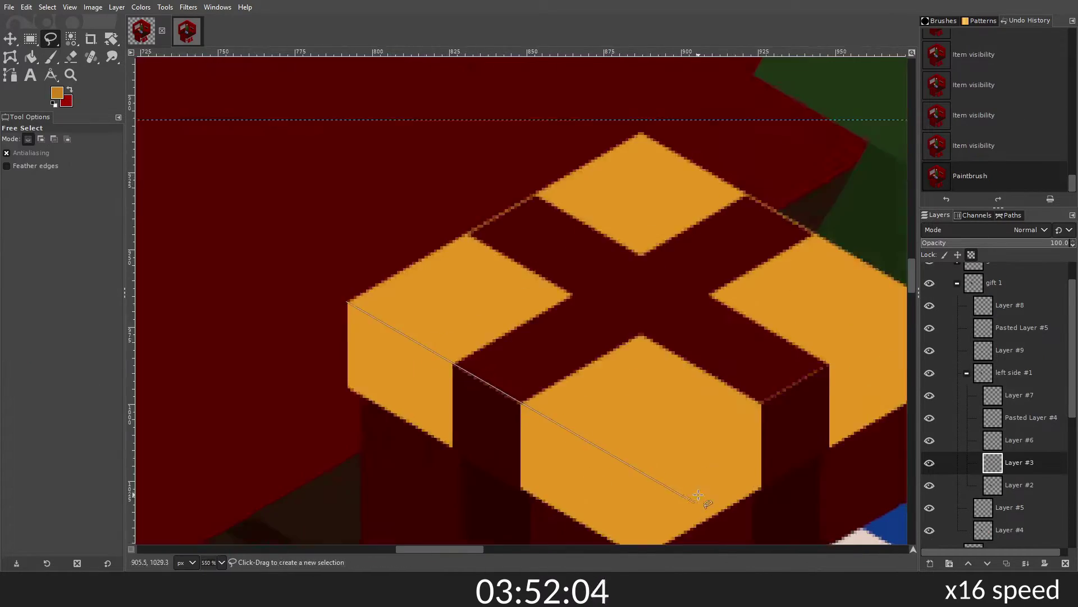
{"action": "scroll", "coordinate": [552, 402], "scroll_direction": "down", "scroll_amount": 5}
{"action": "scroll", "coordinate": [552, 402], "scroll_direction": "up", "scroll_amount": 4}
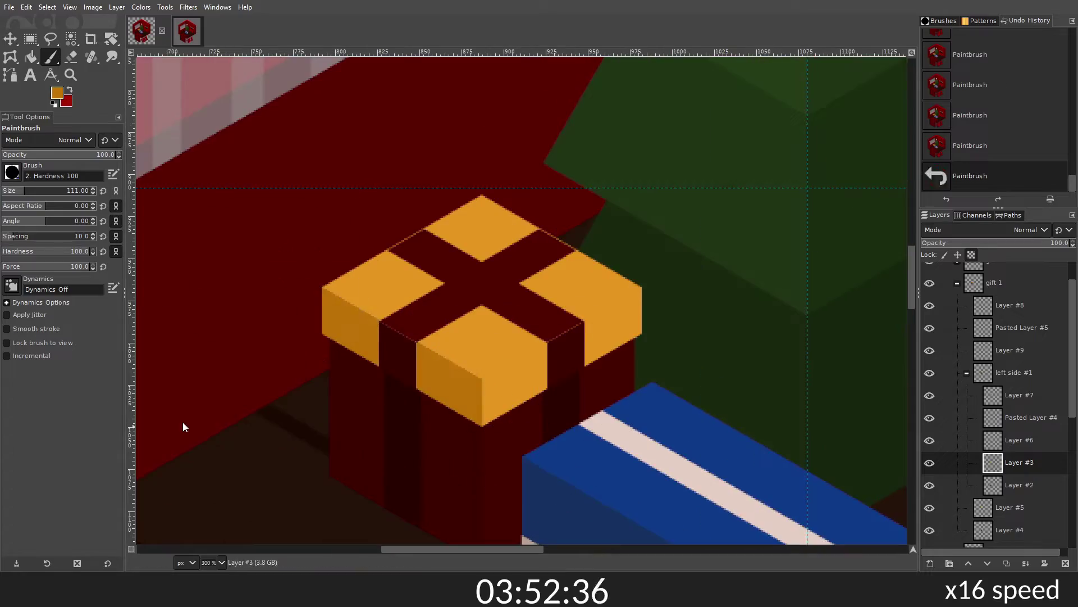
Step: Select Layer #2 in gift 1's left side group, then collapse the group
{"action": "left_click", "coordinate": [967, 372]}
{"action": "left_click", "coordinate": [1010, 395]}
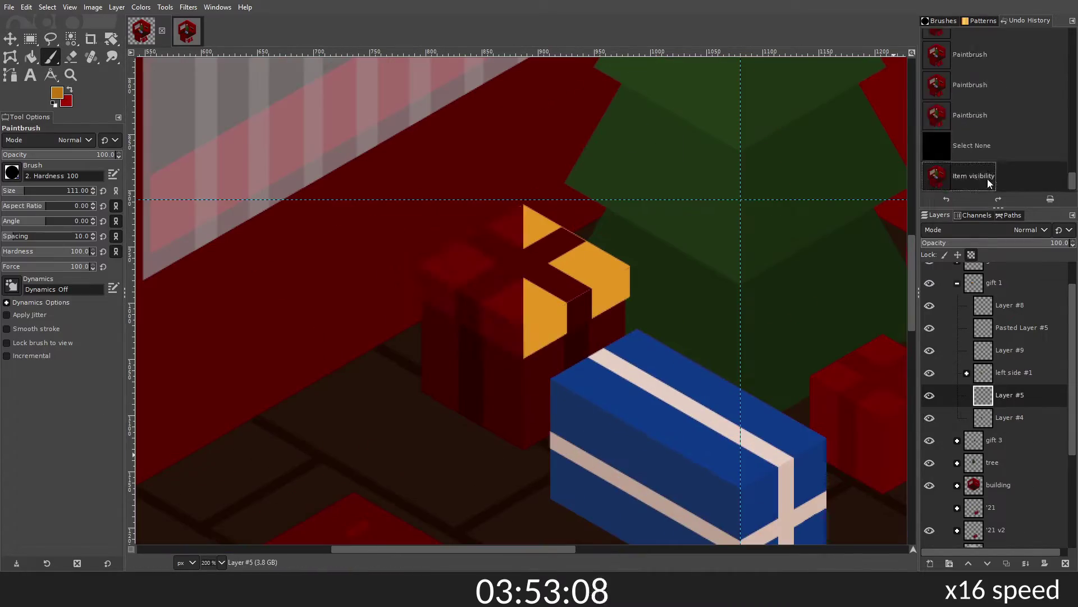
{"action": "scroll", "coordinate": [578, 357], "scroll_direction": "down", "scroll_amount": 4}
{"action": "left_click", "coordinate": [967, 372]}
{"action": "left_click", "coordinate": [993, 485]}
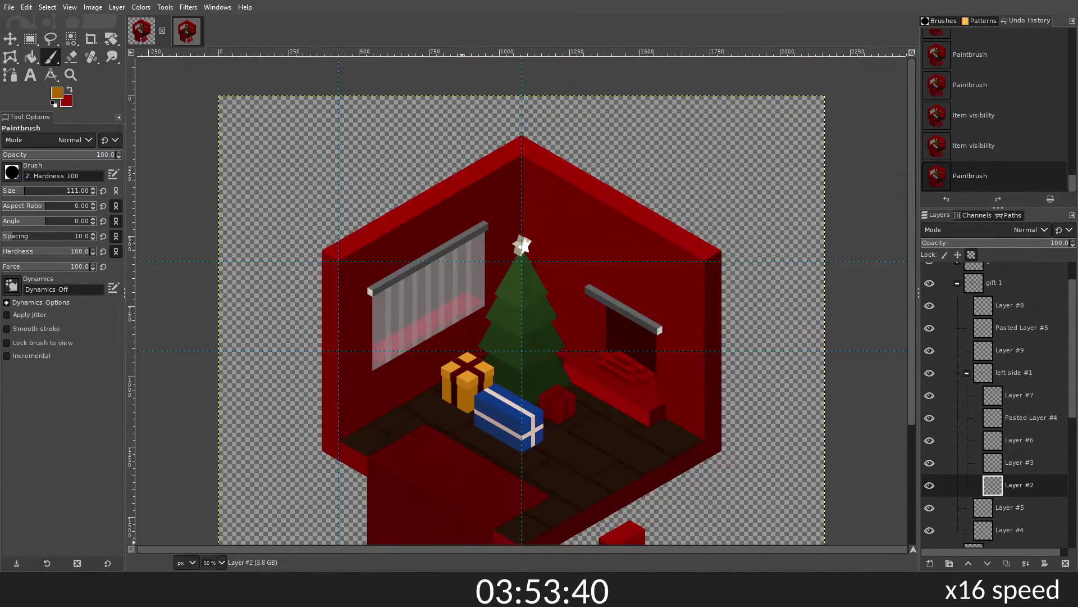
{"action": "scroll", "coordinate": [367, 430], "scroll_direction": "up", "scroll_amount": 1}
{"action": "left_click", "coordinate": [966, 372]}
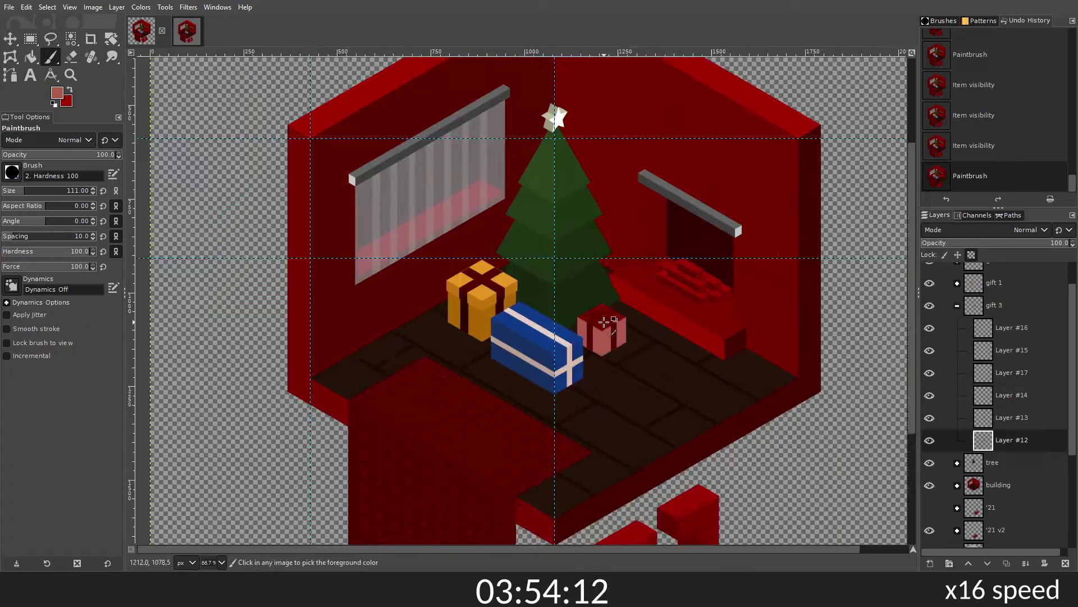
{"action": "scroll", "coordinate": [494, 326], "scroll_direction": "up", "scroll_amount": 3}
{"action": "scroll", "coordinate": [618, 354], "scroll_direction": "down", "scroll_amount": 1}
Step: Check Layer #4's visibility in gift 1 and select Layer #38 in gift 2
{"action": "left_click", "coordinate": [958, 319]}
{"action": "left_click", "coordinate": [1009, 452]}
{"action": "scroll", "coordinate": [441, 400], "scroll_direction": "down", "scroll_amount": 3}
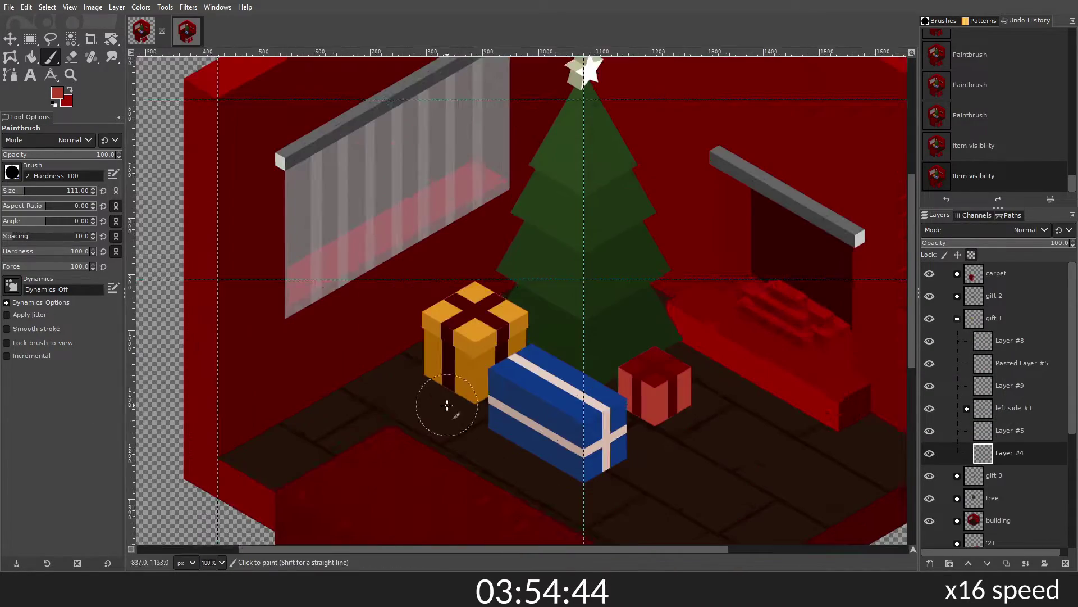
{"action": "scroll", "coordinate": [441, 400], "scroll_direction": "up", "scroll_amount": 4}
{"action": "left_click", "coordinate": [958, 476]}
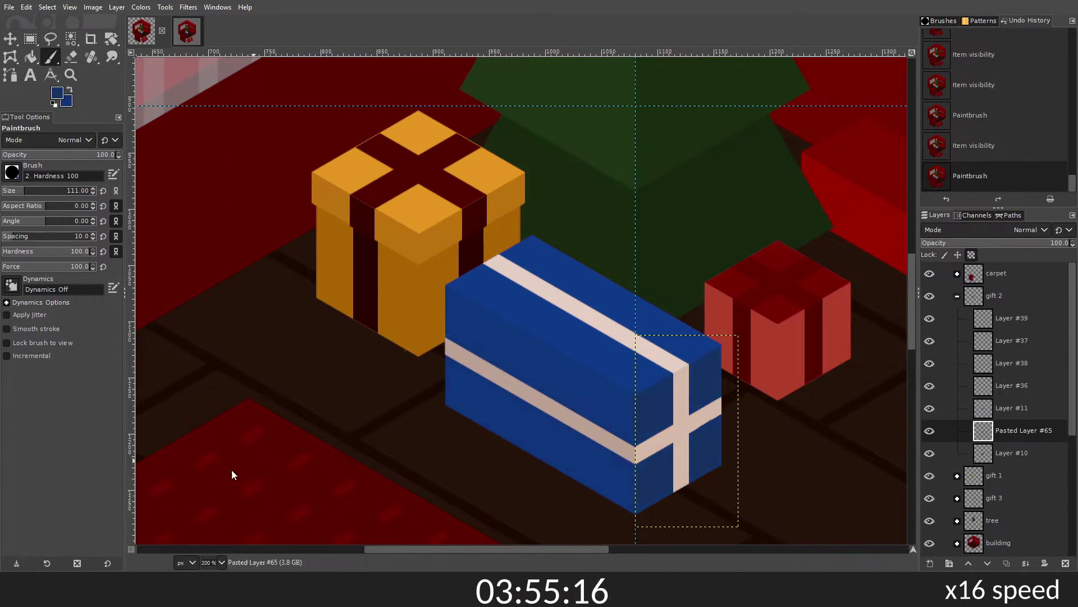
{"action": "left_click", "coordinate": [1012, 363]}
{"action": "scroll", "coordinate": [596, 314], "scroll_direction": "down", "scroll_amount": 3}
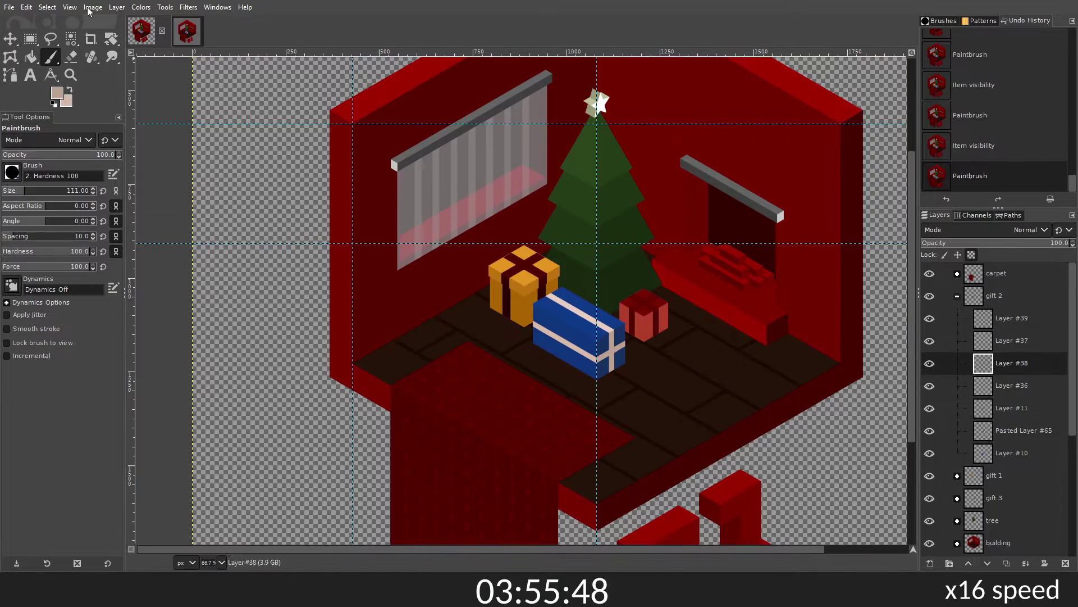
{"action": "scroll", "coordinate": [522, 286], "scroll_direction": "up", "scroll_amount": 5}
Step: Make a freehand selection beside the orange gift's corner, then clear it
{"action": "key", "text": "f"}
{"action": "key", "text": "p"}
{"action": "left_click", "coordinate": [534, 197], "text": "ctrl"}
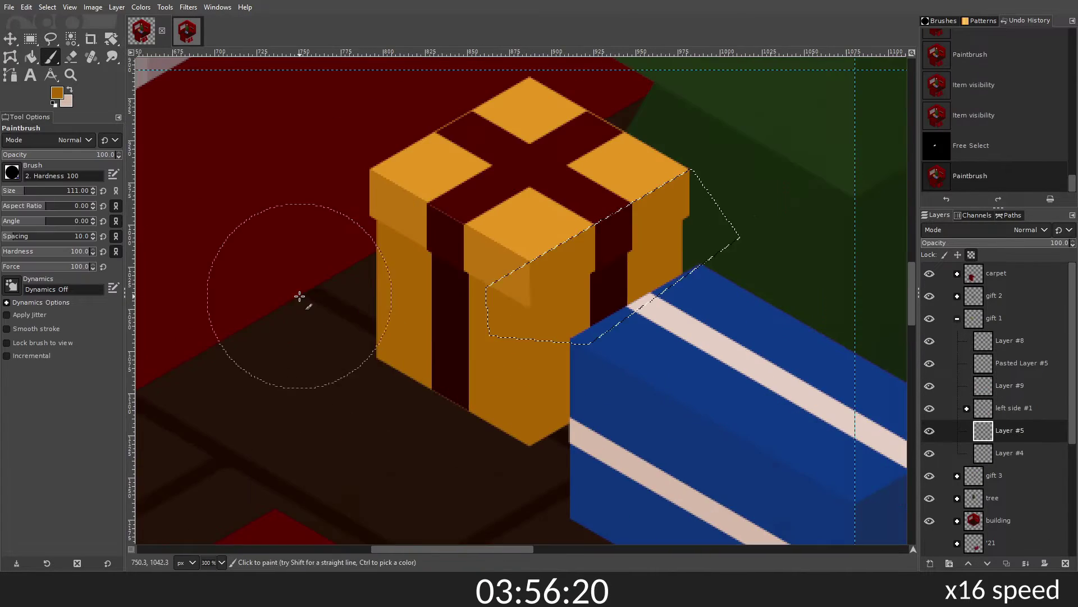
{"action": "key", "text": "ctrl+shift+a"}
{"action": "scroll", "coordinate": [267, 389], "scroll_direction": "down", "scroll_amount": 3}
{"action": "scroll", "coordinate": [506, 281], "scroll_direction": "up", "scroll_amount": 3}
{"action": "left_click", "coordinate": [958, 319]}
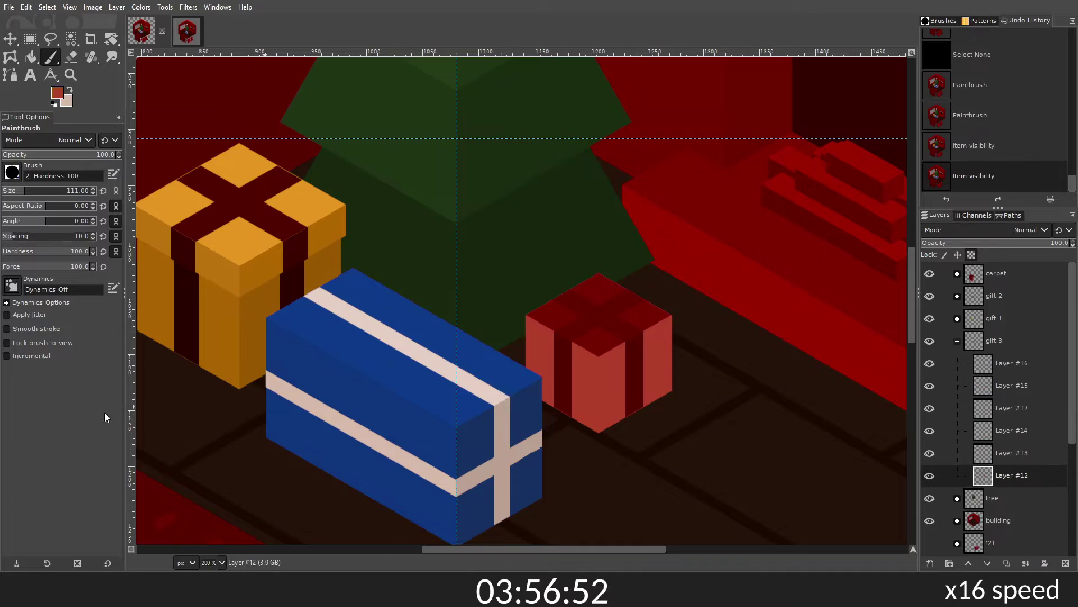
{"action": "scroll", "coordinate": [522, 298], "scroll_direction": "down", "scroll_amount": 4}
{"action": "scroll", "coordinate": [578, 356], "scroll_direction": "up", "scroll_amount": 2}
Step: Choose a brighter red for the small gift and select its Layer #13
{"action": "left_click", "coordinate": [565, 196], "text": "ctrl"}
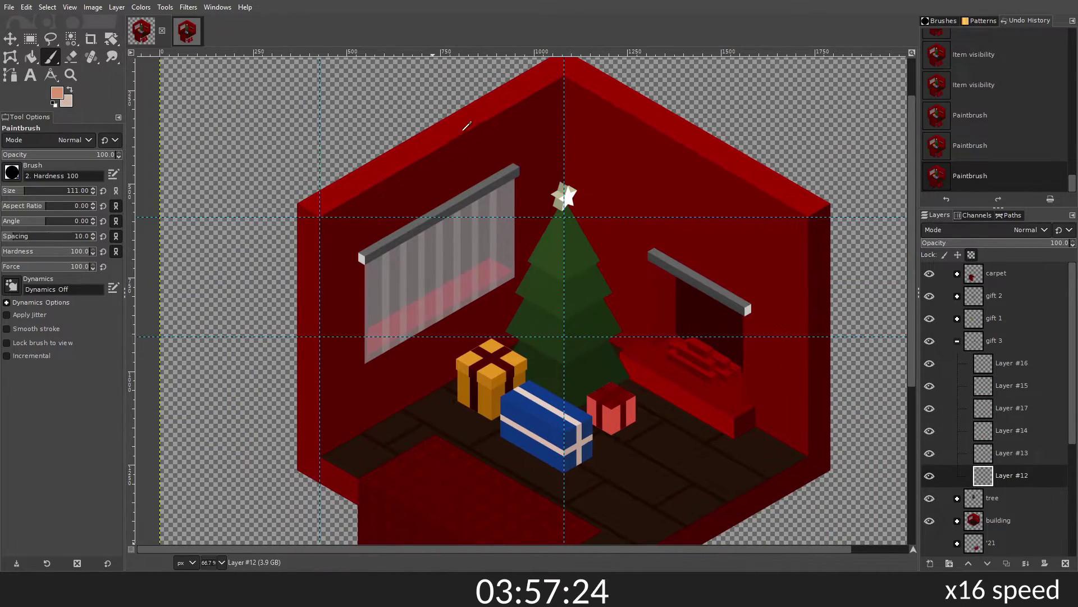
{"action": "scroll", "coordinate": [618, 415], "scroll_direction": "up", "scroll_amount": 3}
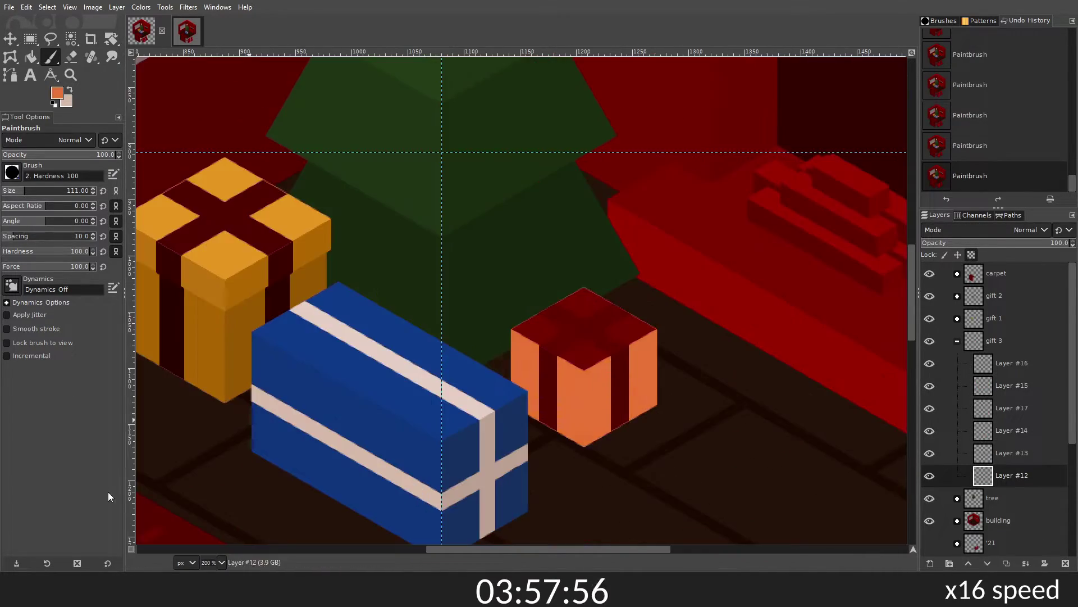
{"action": "scroll", "coordinate": [587, 346], "scroll_direction": "down", "scroll_amount": 4}
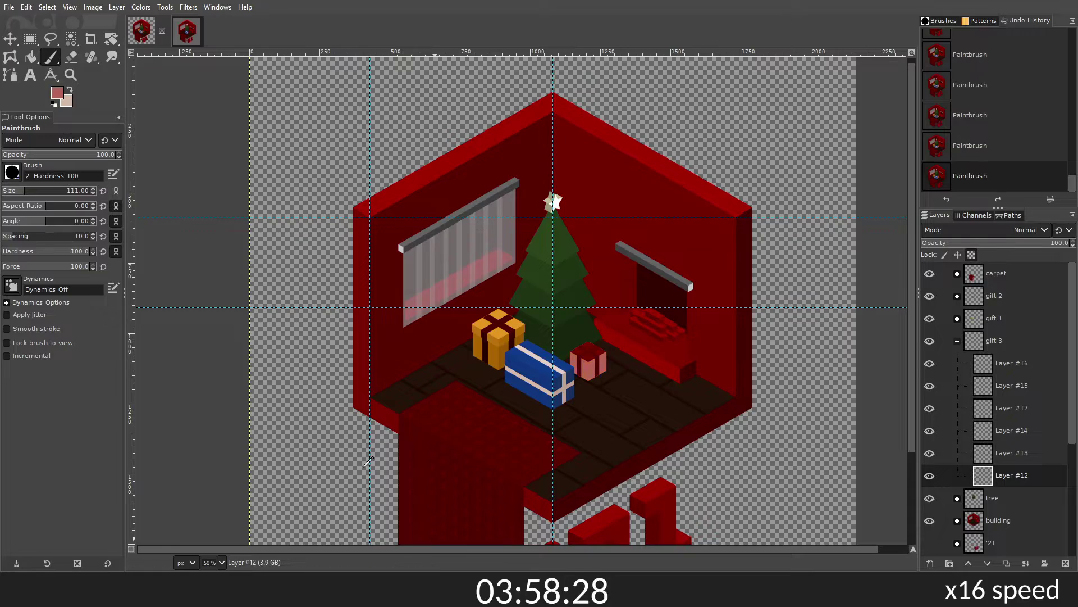
{"action": "scroll", "coordinate": [587, 359], "scroll_direction": "up", "scroll_amount": 4}
{"action": "left_click", "coordinate": [590, 366]}
{"action": "left_click", "coordinate": [1011, 453]}
{"action": "scroll", "coordinate": [712, 355], "scroll_direction": "down", "scroll_amount": 4}
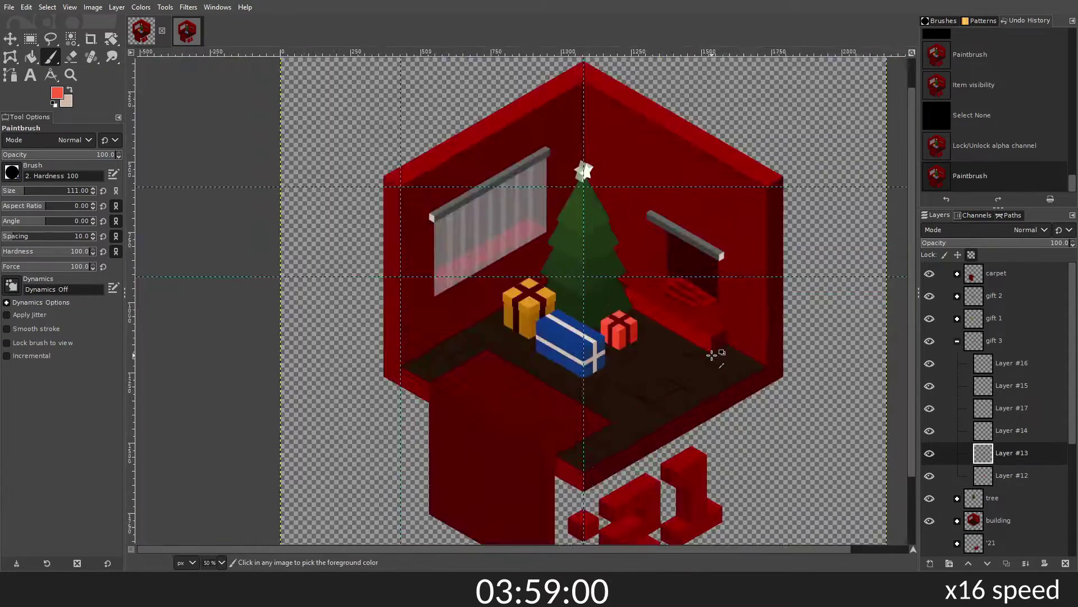
{"action": "scroll", "coordinate": [711, 355], "scroll_direction": "up", "scroll_amount": 5}
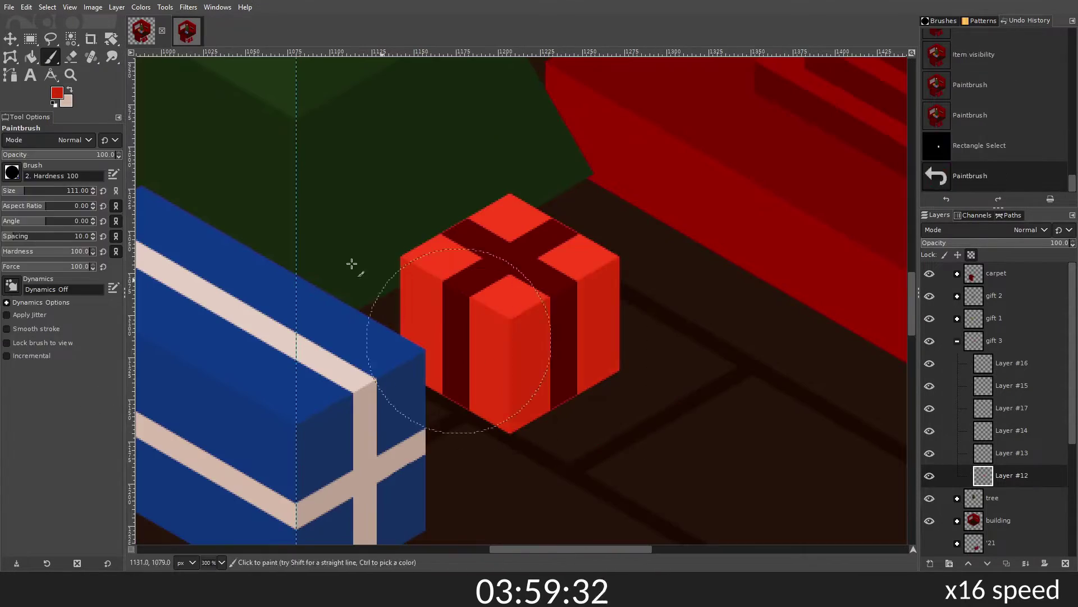
{"action": "scroll", "coordinate": [352, 264], "scroll_direction": "down", "scroll_amount": 3}
{"action": "key", "text": "shift+ctrl+a"}
{"action": "scroll", "coordinate": [596, 338], "scroll_direction": "down", "scroll_amount": 2}
{"action": "scroll", "coordinate": [595, 338], "scroll_direction": "up", "scroll_amount": 2}
Step: Save the image and close its second view
{"action": "key", "text": "ctrl+s"}
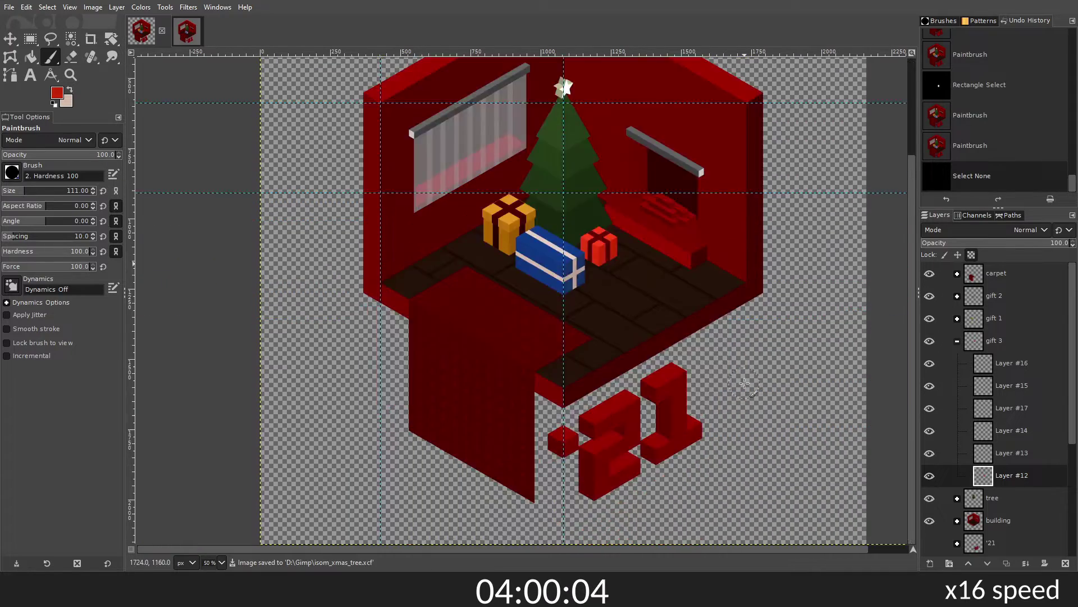
{"action": "key", "text": "ctrl+w"}
{"action": "scroll", "coordinate": [562, 303], "scroll_direction": "down", "scroll_amount": 2}
{"action": "scroll", "coordinate": [561, 304], "scroll_direction": "up", "scroll_amount": 3}
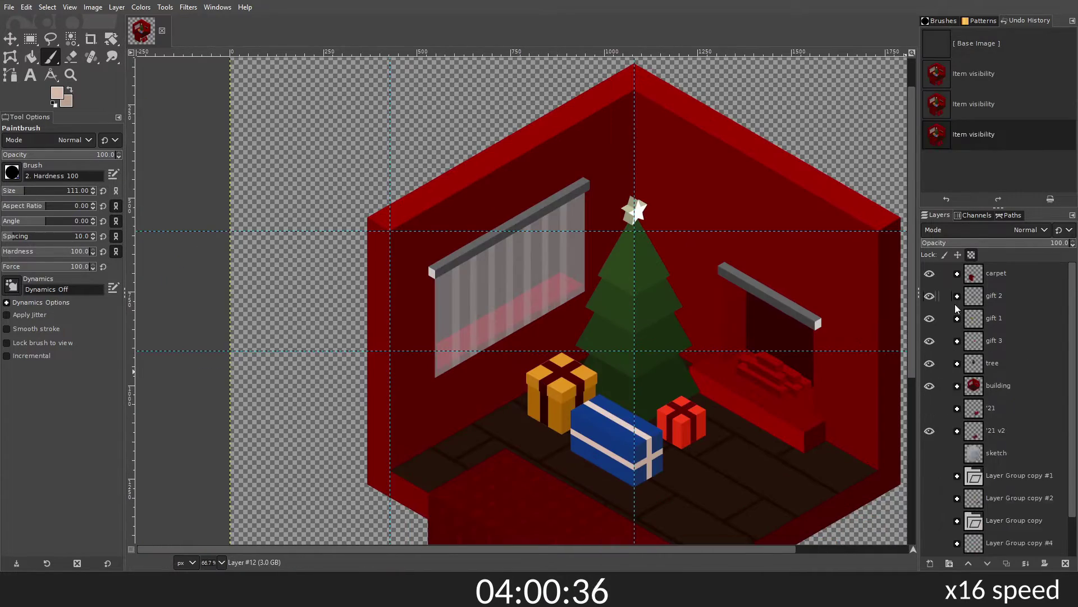
Step: Touch up the ribbon on the orange gift's Layer #9
{"action": "left_click", "coordinate": [957, 318]}
{"action": "left_click", "coordinate": [1009, 385]}
{"action": "scroll", "coordinate": [493, 357], "scroll_direction": "up", "scroll_amount": 3}
{"action": "left_click_drag", "start_coordinate": [494, 337], "coordinate": [613, 387]}
{"action": "scroll", "coordinate": [505, 360], "scroll_direction": "down", "scroll_amount": 2}
{"action": "scroll", "coordinate": [393, 337], "scroll_direction": "up", "scroll_amount": 2}
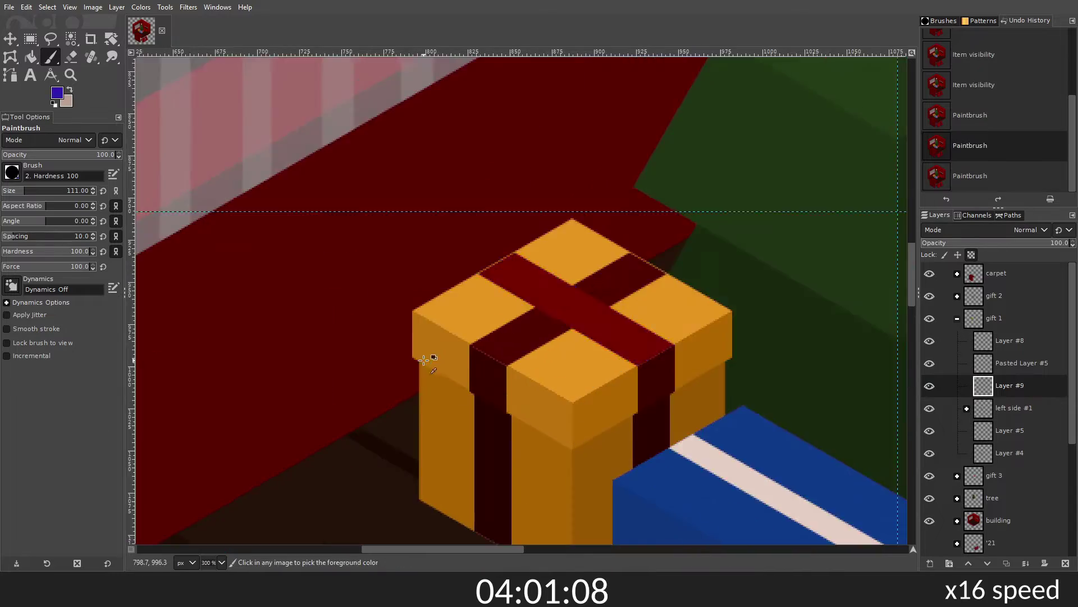
{"action": "scroll", "coordinate": [394, 337], "scroll_direction": "down", "scroll_amount": 4}
{"action": "scroll", "coordinate": [156, 485], "scroll_direction": "up", "scroll_amount": 4}
{"action": "scroll", "coordinate": [156, 485], "scroll_direction": "down", "scroll_amount": 5}
{"action": "scroll", "coordinate": [156, 484], "scroll_direction": "up", "scroll_amount": 6}
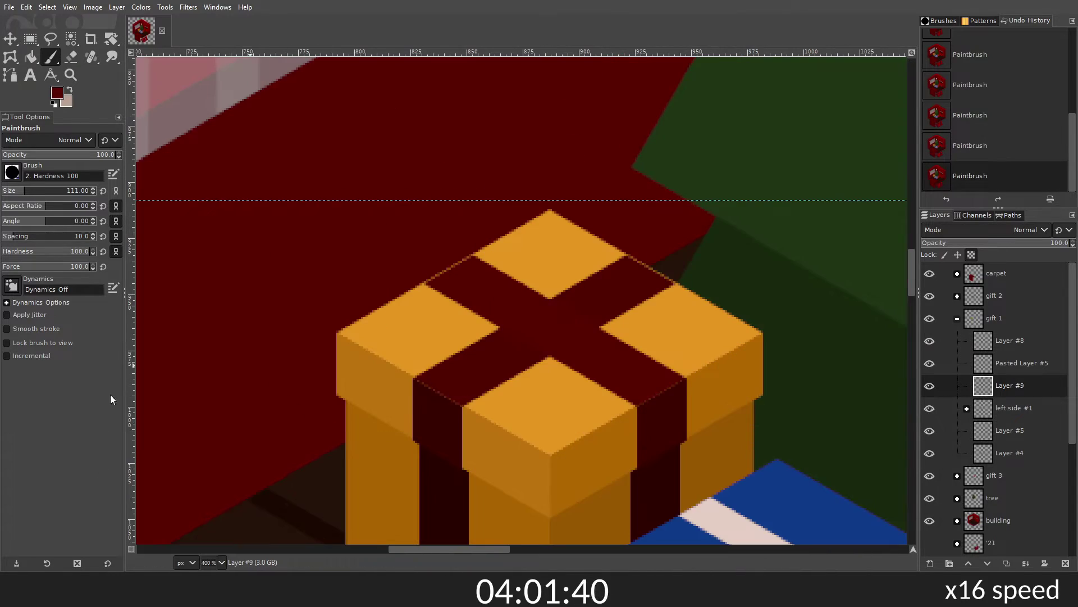
Step: At brush size 19, paint dark lines along the ribbon edges in gift 1's left side group
{"action": "left_click", "coordinate": [1019, 431]}
{"action": "triple_click", "coordinate": [57, 190]}
{"action": "type", "text": "19"}
{"action": "key", "text": "Return"}
{"action": "scroll", "coordinate": [451, 325], "scroll_direction": "up", "scroll_amount": 5}
{"action": "left_click", "coordinate": [450, 326]}
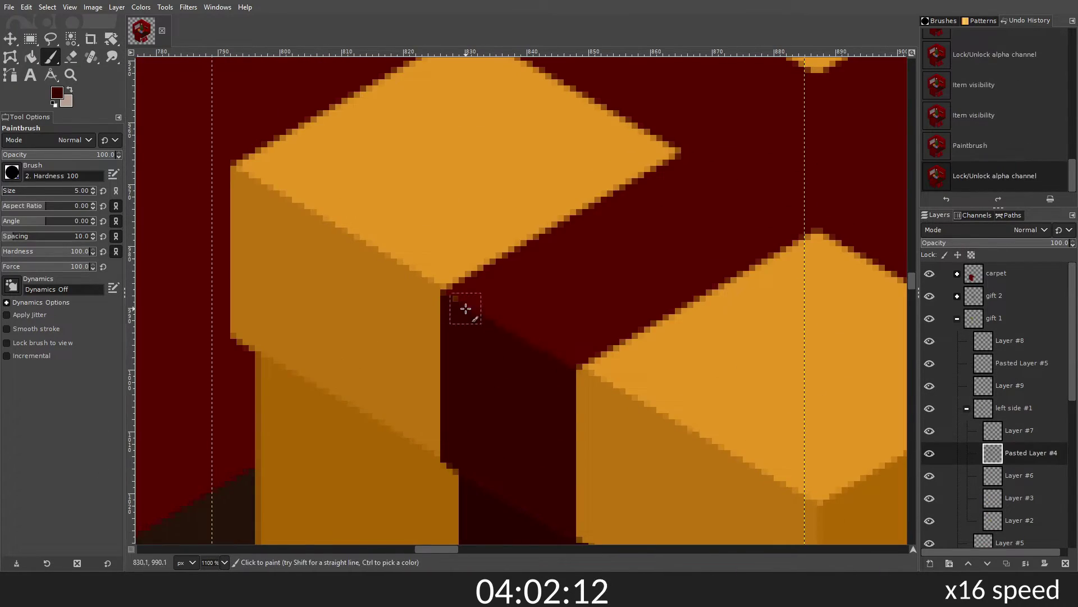
{"action": "scroll", "coordinate": [465, 309], "scroll_direction": "up", "scroll_amount": 3}
{"action": "left_click_drag", "start_coordinate": [466, 308], "coordinate": [232, 489]}
{"action": "left_click", "coordinate": [1019, 476]}
{"action": "left_click_drag", "start_coordinate": [410, 261], "coordinate": [629, 382]}
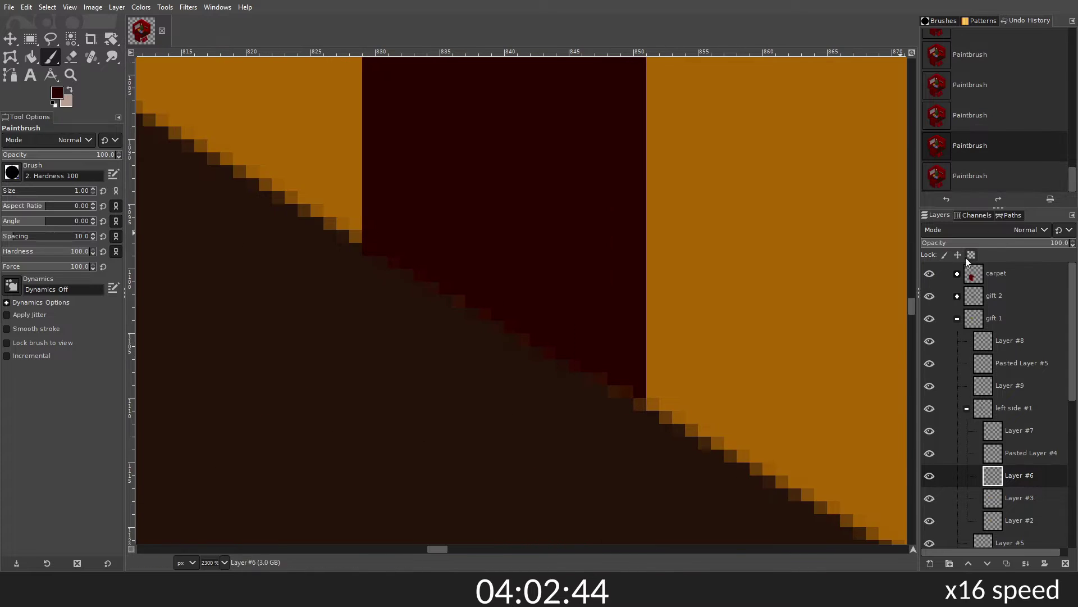
{"action": "scroll", "coordinate": [541, 349], "scroll_direction": "down", "scroll_amount": 5}
Step: Move Pasted Layer #5 down one slot and dab paint on Layer #8's ribbon
{"action": "left_click", "coordinate": [967, 407]}
{"action": "left_click", "coordinate": [1020, 363]}
{"action": "scroll", "coordinate": [584, 236], "scroll_direction": "up", "scroll_amount": 3}
{"action": "left_click", "coordinate": [987, 563]}
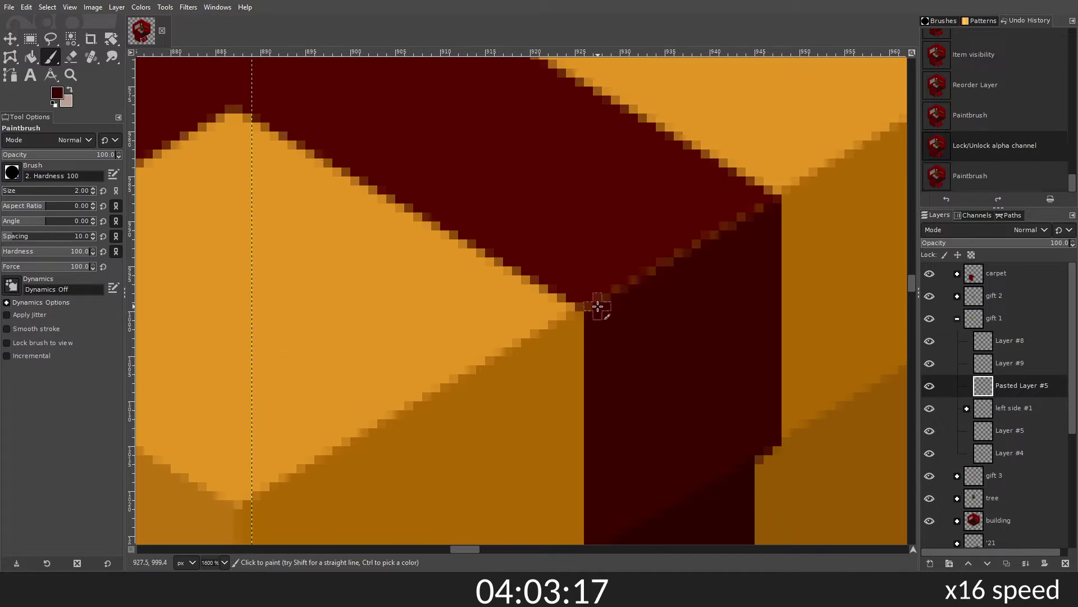
{"action": "scroll", "coordinate": [469, 404], "scroll_direction": "down", "scroll_amount": 2}
{"action": "scroll", "coordinate": [650, 400], "scroll_direction": "down", "scroll_amount": 3}
{"action": "left_click", "coordinate": [930, 341]}
{"action": "left_click", "coordinate": [1010, 341]}
{"action": "scroll", "coordinate": [234, 489], "scroll_direction": "up", "scroll_amount": 4}
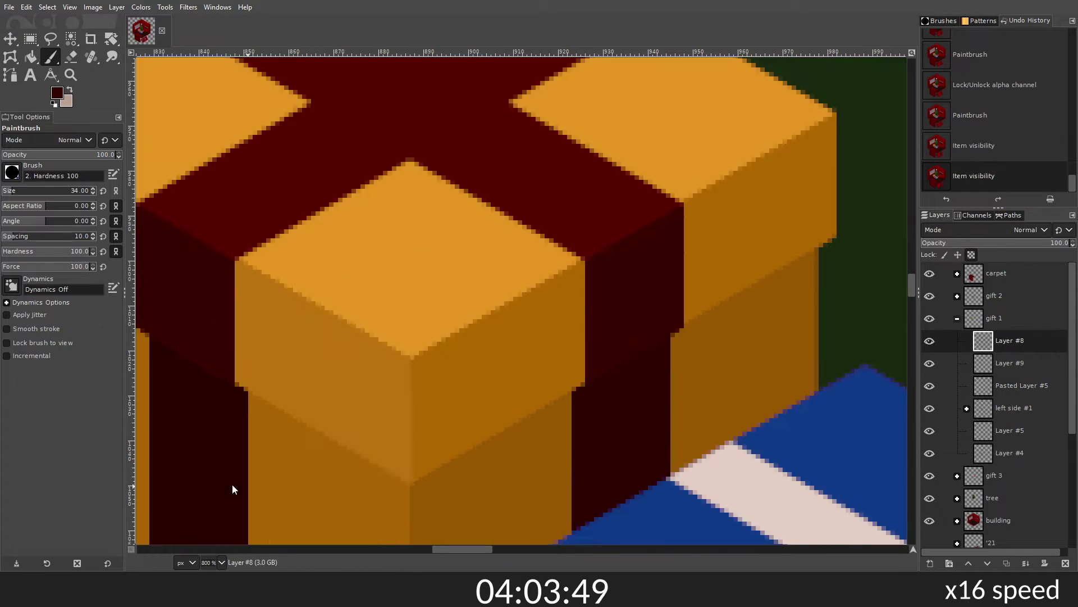
{"action": "left_click", "coordinate": [787, 267]}
{"action": "scroll", "coordinate": [207, 482], "scroll_direction": "down", "scroll_amount": 1}
Step: Save the image, set a size-307 brush, and make the blue window glass translucent
{"action": "key", "text": "shift+ctrl+j"}
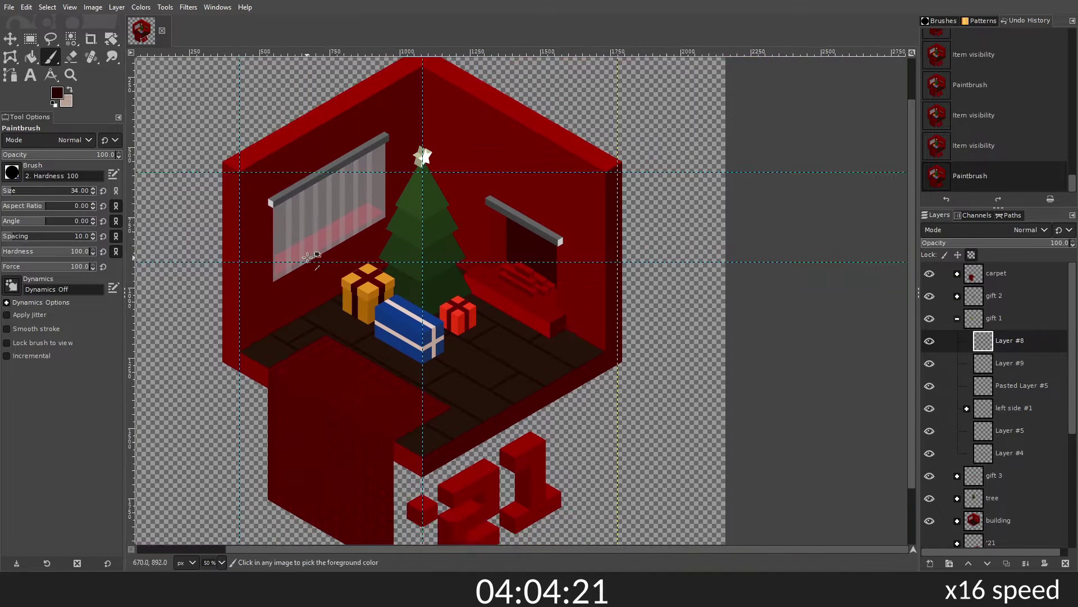
{"action": "left_click", "coordinate": [1009, 341]}
{"action": "key", "text": "ctrl+s"}
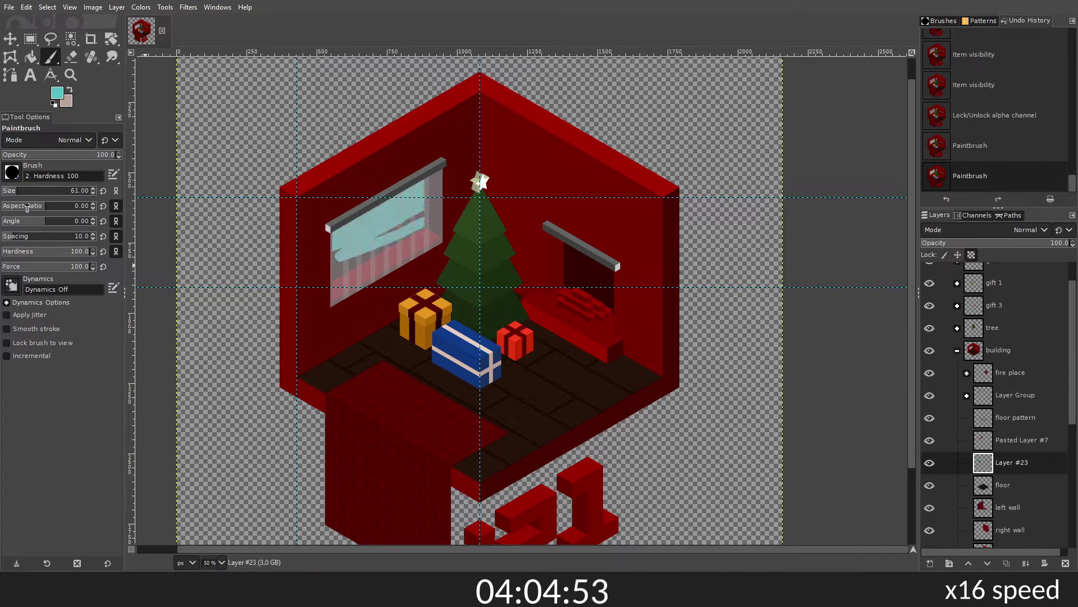
{"action": "left_click_drag", "start_coordinate": [27, 191], "coordinate": [45, 191]}
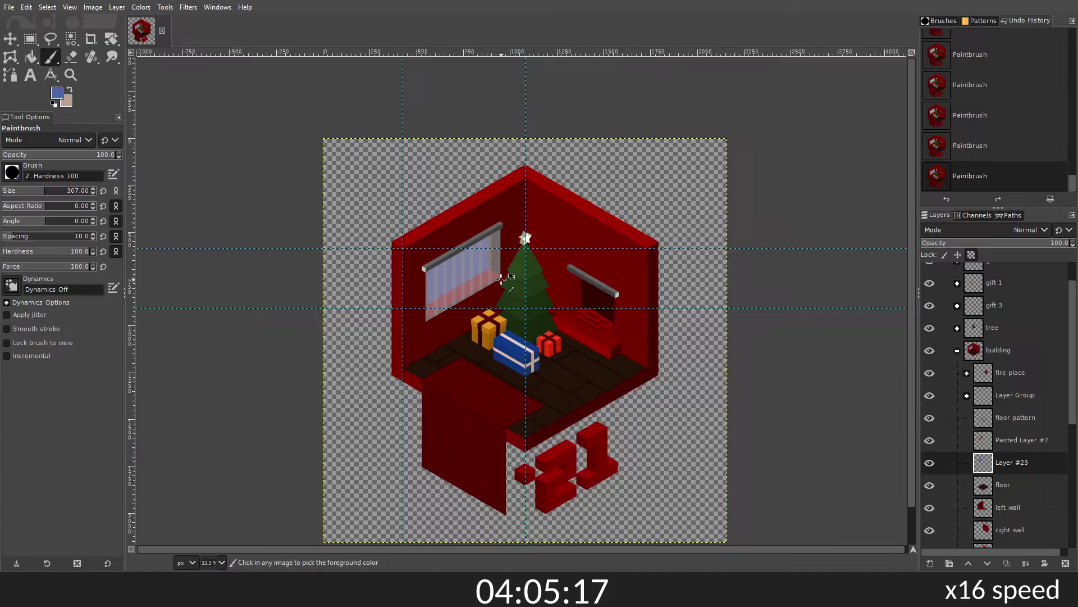
{"action": "left_click", "coordinate": [513, 347], "text": "ctrl"}
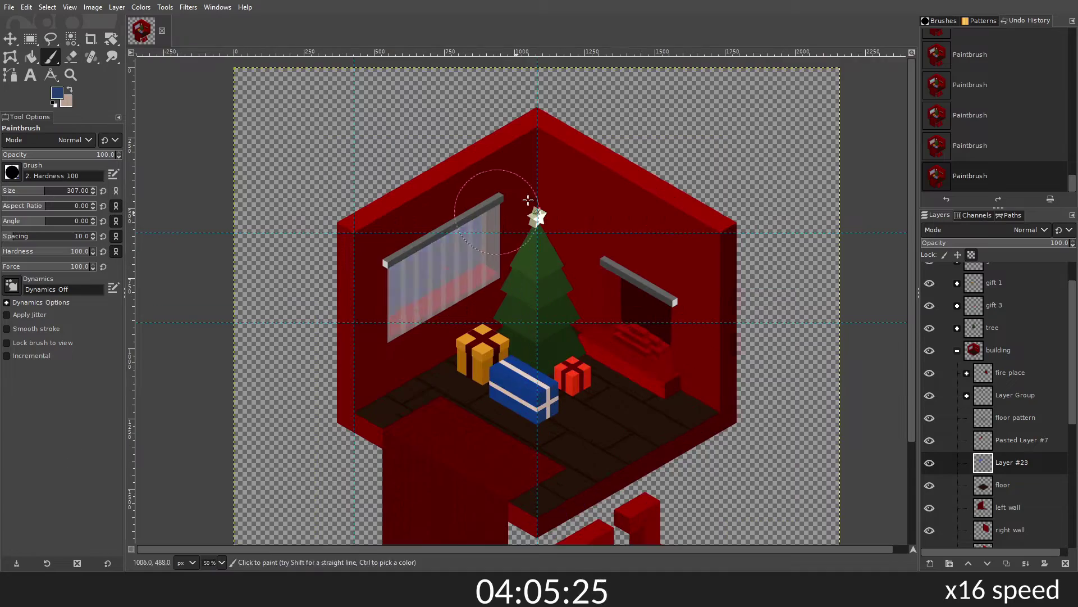
{"action": "scroll", "coordinate": [513, 347], "scroll_direction": "down", "scroll_amount": 2}
{"action": "scroll", "coordinate": [513, 348], "scroll_direction": "up", "scroll_amount": 1}
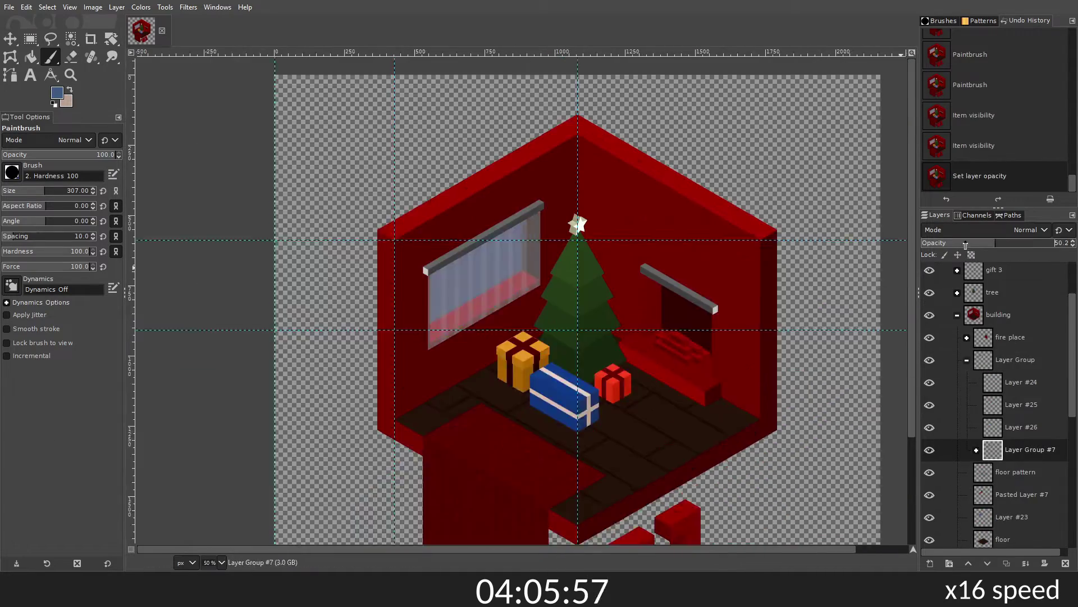
{"action": "left_click_drag", "start_coordinate": [1056, 242], "coordinate": [980, 242]}
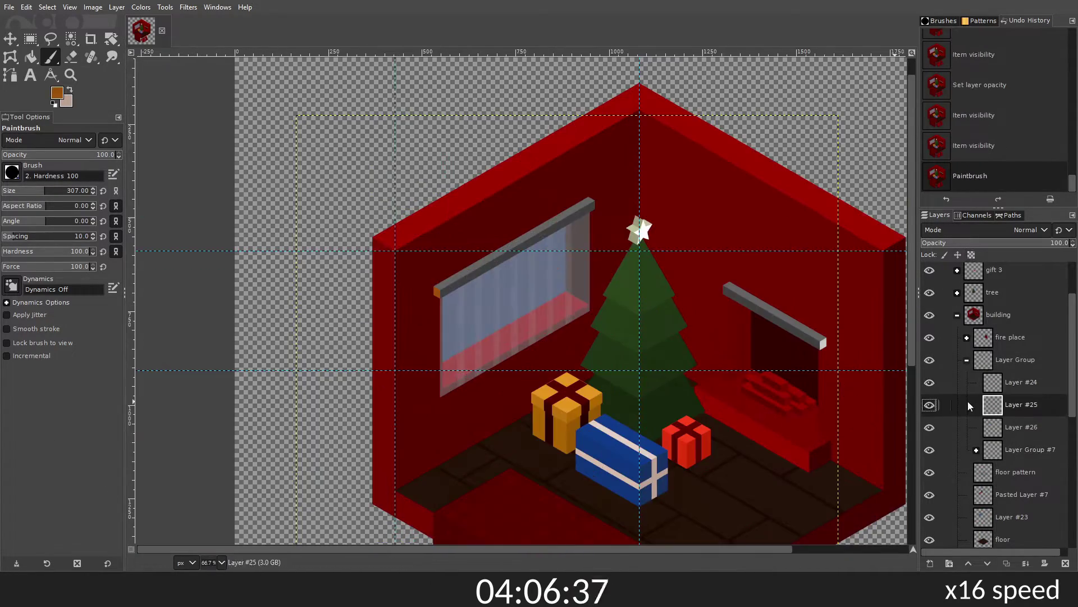
Step: Paint the window sill orange, inspect Layer #26, and undo the last stroke
{"action": "left_click_drag", "start_coordinate": [432, 286], "coordinate": [658, 236]}
{"action": "left_click", "coordinate": [1021, 427]}
{"action": "scroll", "coordinate": [536, 363], "scroll_direction": "down", "scroll_amount": 2}
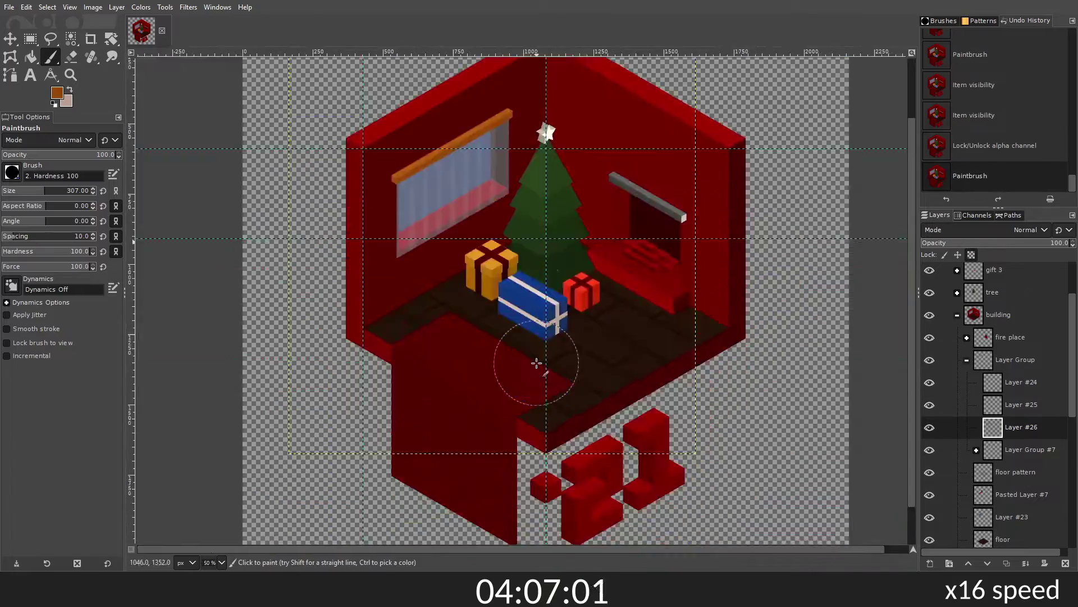
{"action": "scroll", "coordinate": [536, 363], "scroll_direction": "down", "scroll_amount": 1}
{"action": "scroll", "coordinate": [590, 303], "scroll_direction": "up", "scroll_amount": 5}
{"action": "scroll", "coordinate": [589, 303], "scroll_direction": "down", "scroll_amount": 1}
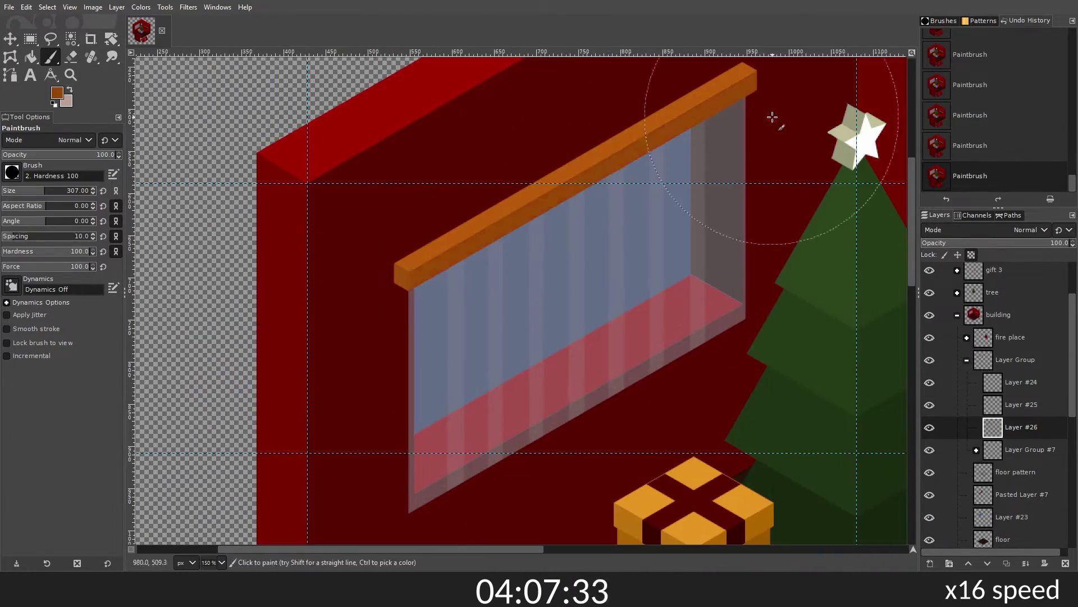
{"action": "scroll", "coordinate": [773, 117], "scroll_direction": "down", "scroll_amount": 4}
{"action": "scroll", "coordinate": [486, 297], "scroll_direction": "up", "scroll_amount": 1}
{"action": "scroll", "coordinate": [486, 297], "scroll_direction": "up", "scroll_amount": 3}
{"action": "scroll", "coordinate": [487, 296], "scroll_direction": "up", "scroll_amount": 1}
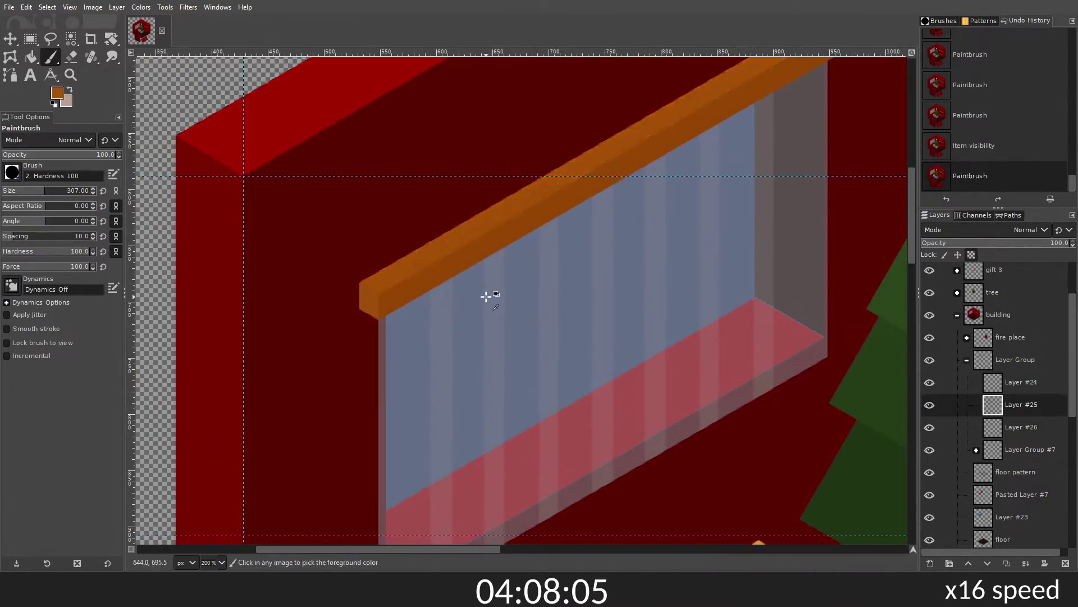
{"action": "scroll", "coordinate": [486, 296], "scroll_direction": "down", "scroll_amount": 2}
{"action": "key", "text": "ctrl+z"}
Step: Step up to the topmost window layer and zoom out over the whole room
{"action": "scroll", "coordinate": [453, 193], "scroll_direction": "up", "scroll_amount": 3}
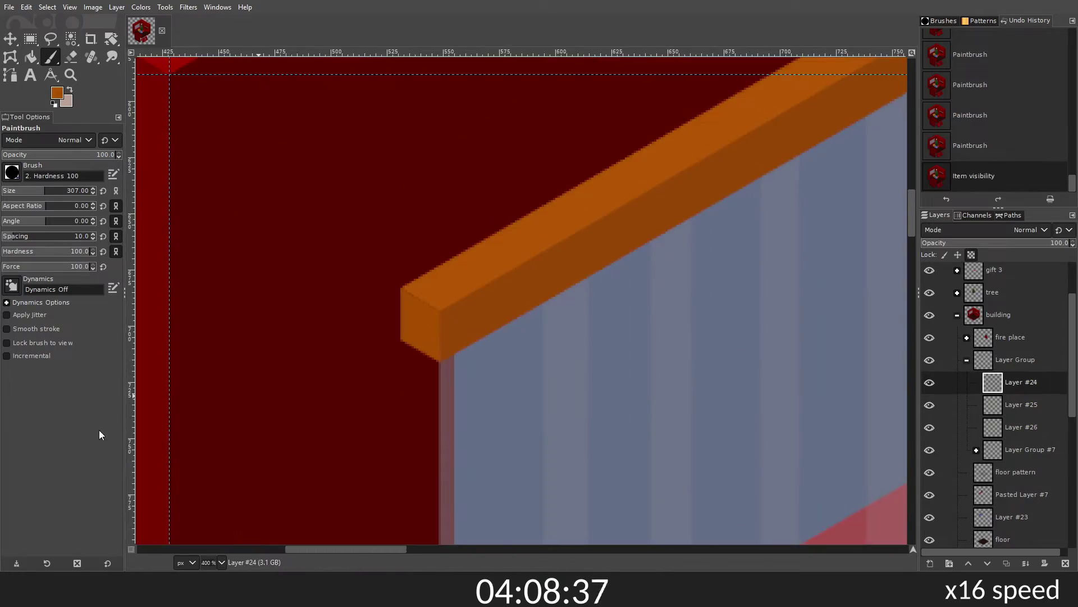
{"action": "scroll", "coordinate": [193, 427], "scroll_direction": "down", "scroll_amount": 1}
{"action": "scroll", "coordinate": [479, 433], "scroll_direction": "down", "scroll_amount": 2}
{"action": "scroll", "coordinate": [154, 414], "scroll_direction": "up", "scroll_amount": 3}
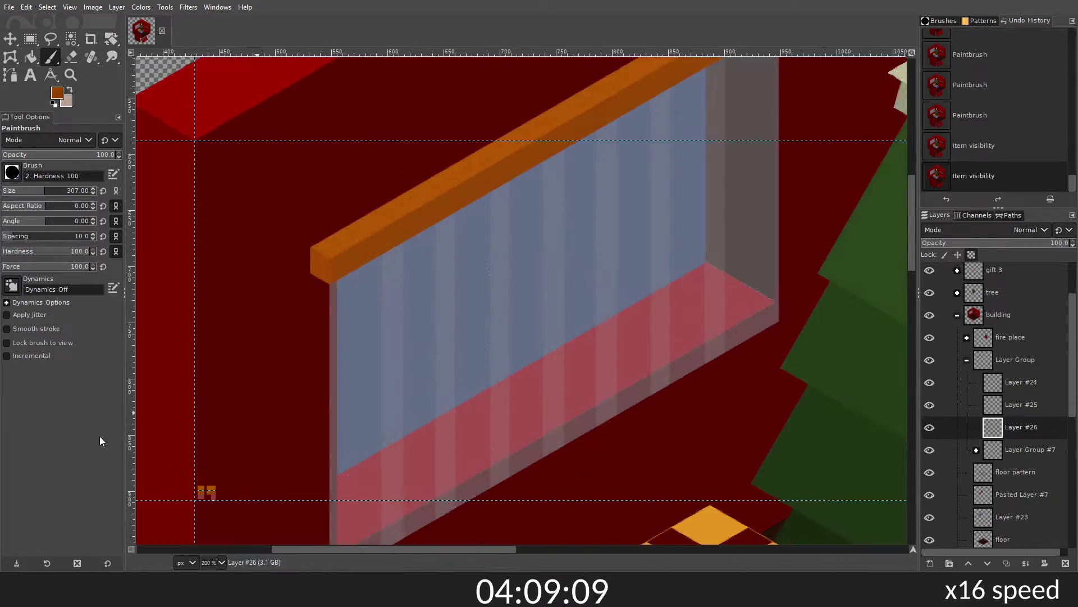
{"action": "key", "text": "Page_Up"}
{"action": "scroll", "coordinate": [100, 436], "scroll_direction": "up", "scroll_amount": 2}
{"action": "key", "text": "Page_Up"}
{"action": "scroll", "coordinate": [168, 465], "scroll_direction": "down", "scroll_amount": 2}
{"action": "scroll", "coordinate": [168, 465], "scroll_direction": "left", "scroll_amount": 2}
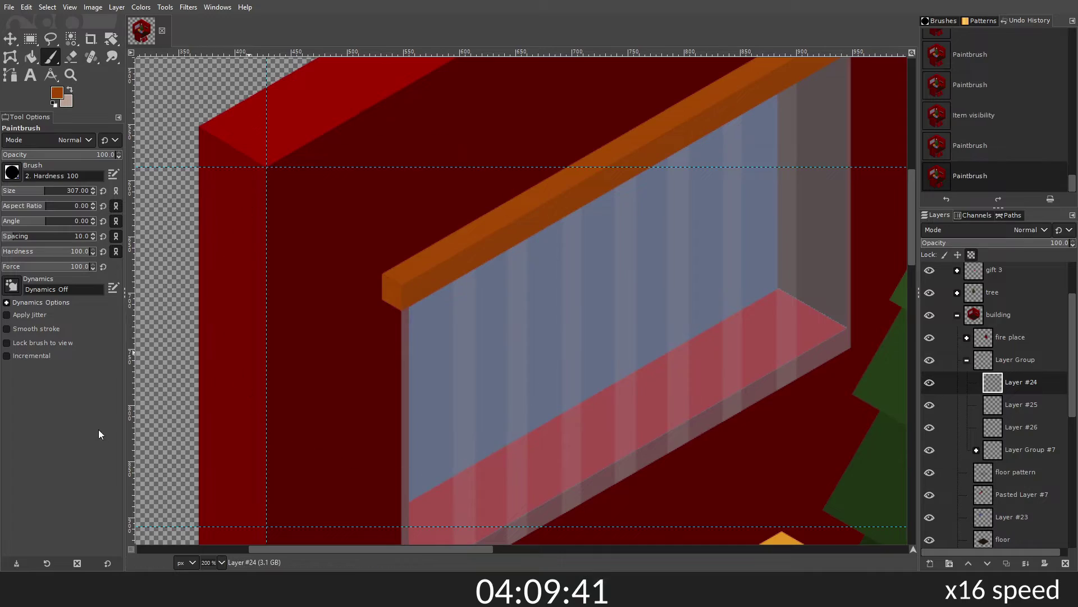
{"action": "scroll", "coordinate": [416, 284], "scroll_direction": "down", "scroll_amount": 4}
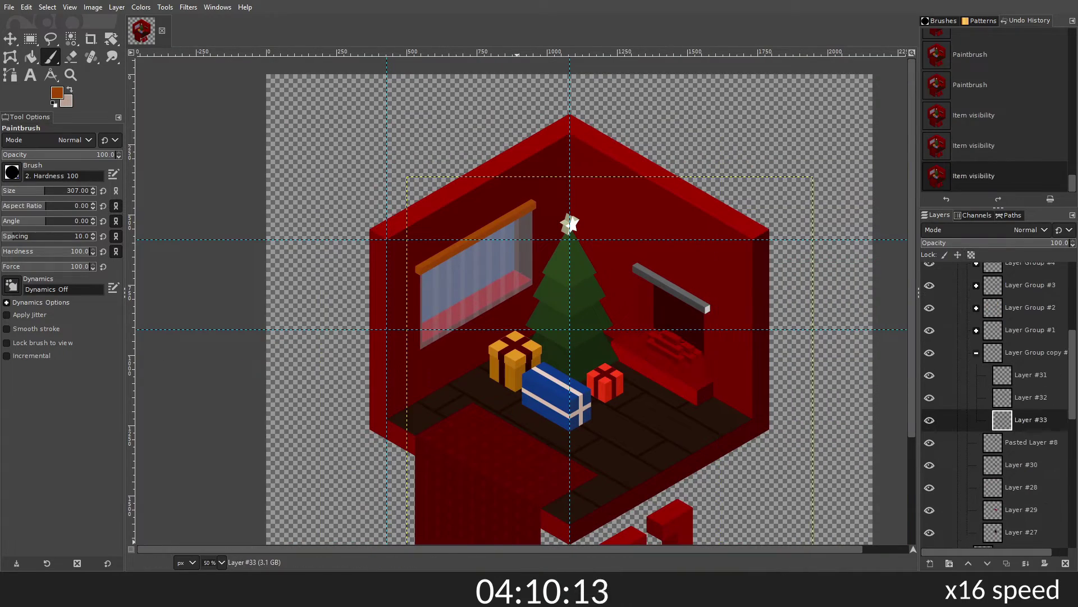
Step: Paint the mantel top light grey and the fireplace pillar peach
{"action": "scroll", "coordinate": [523, 309], "scroll_direction": "up", "scroll_amount": 2}
{"action": "key", "text": "Page_Up"}
{"action": "scroll", "coordinate": [523, 309], "scroll_direction": "up", "scroll_amount": 2}
{"action": "left_click", "coordinate": [560, 263], "text": "ctrl"}
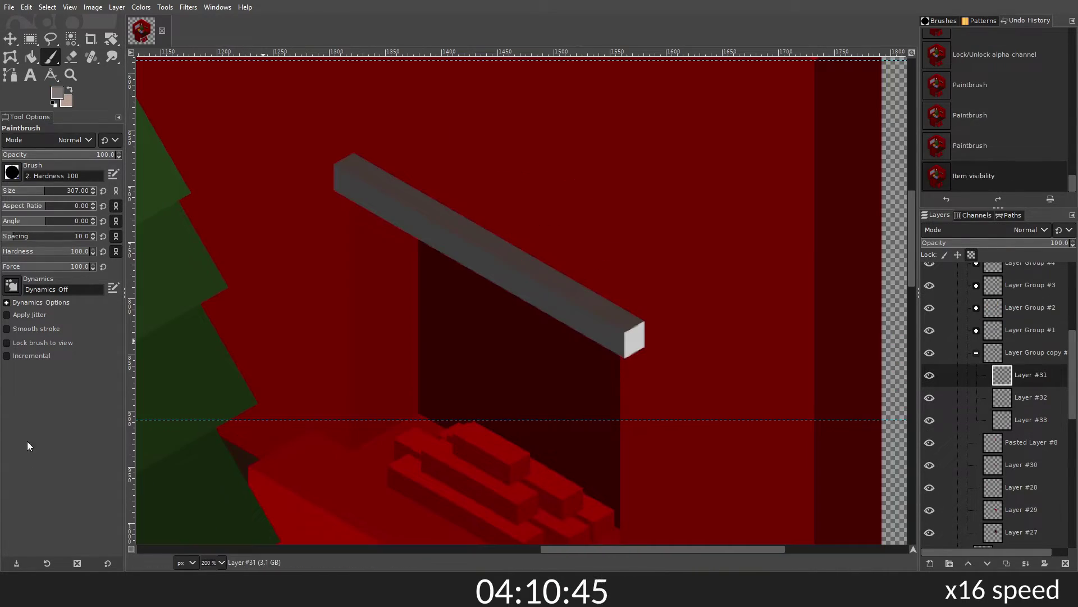
{"action": "scroll", "coordinate": [506, 281], "scroll_direction": "down", "scroll_amount": 2}
{"action": "key", "text": "Page_Down"}
{"action": "key", "text": "Page_Down"}
{"action": "left_click_drag", "start_coordinate": [506, 252], "coordinate": [618, 337]}
{"action": "scroll", "coordinate": [646, 326], "scroll_direction": "up", "scroll_amount": 4}
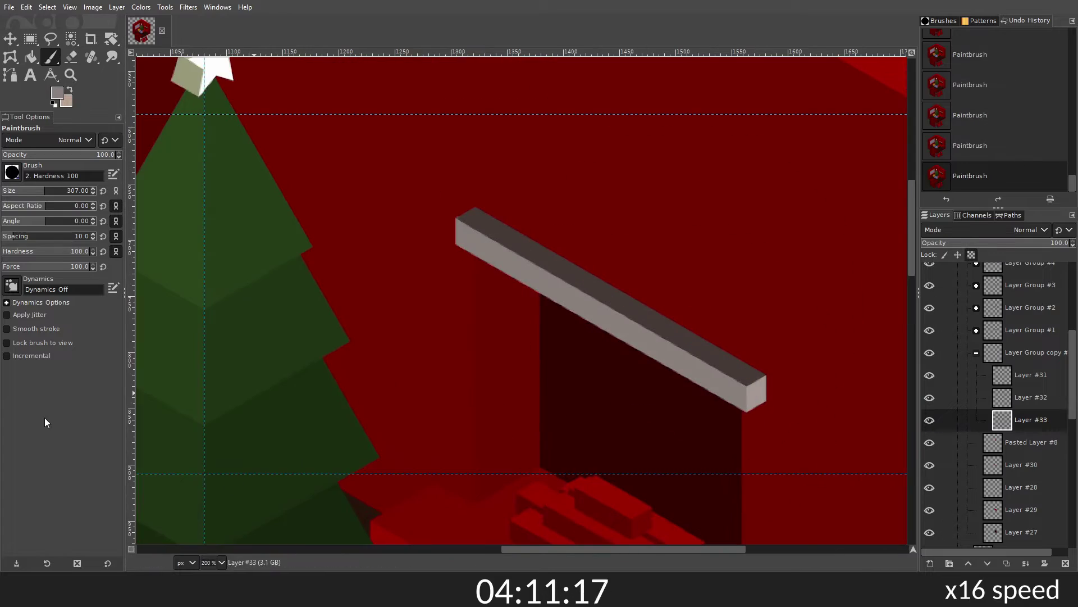
{"action": "scroll", "coordinate": [716, 368], "scroll_direction": "down", "scroll_amount": 4}
{"action": "scroll", "coordinate": [666, 304], "scroll_direction": "up", "scroll_amount": 2}
{"action": "left_click_drag", "start_coordinate": [624, 309], "coordinate": [589, 353]}
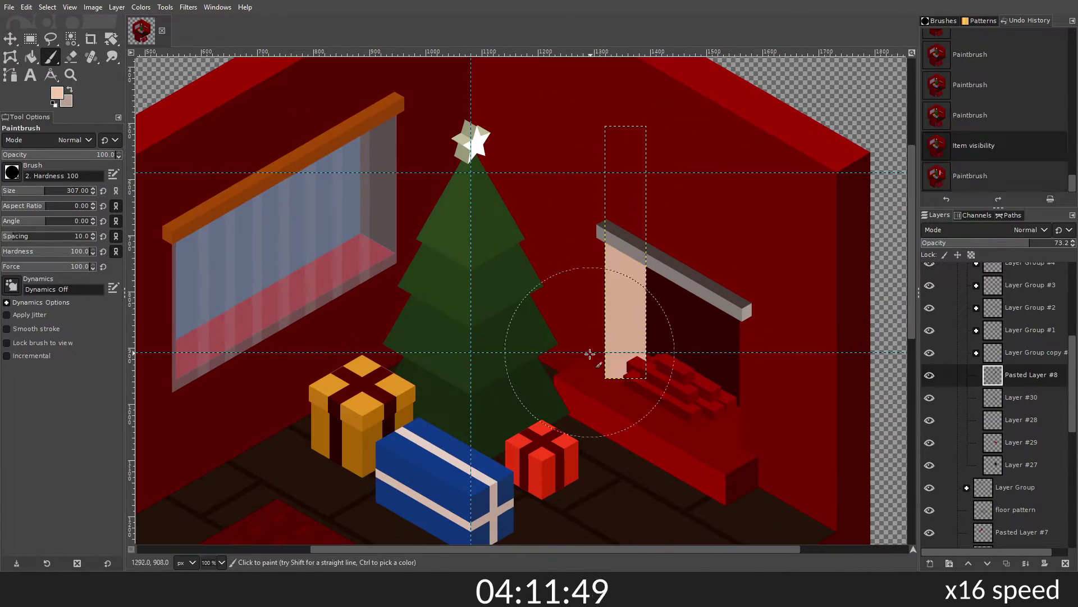
Step: Paint the hearth and its front on Layer #28, hiding Layer #30 to check
{"action": "left_click", "coordinate": [929, 465]}
{"action": "key", "text": "minus"}
{"action": "left_click", "coordinate": [930, 398]}
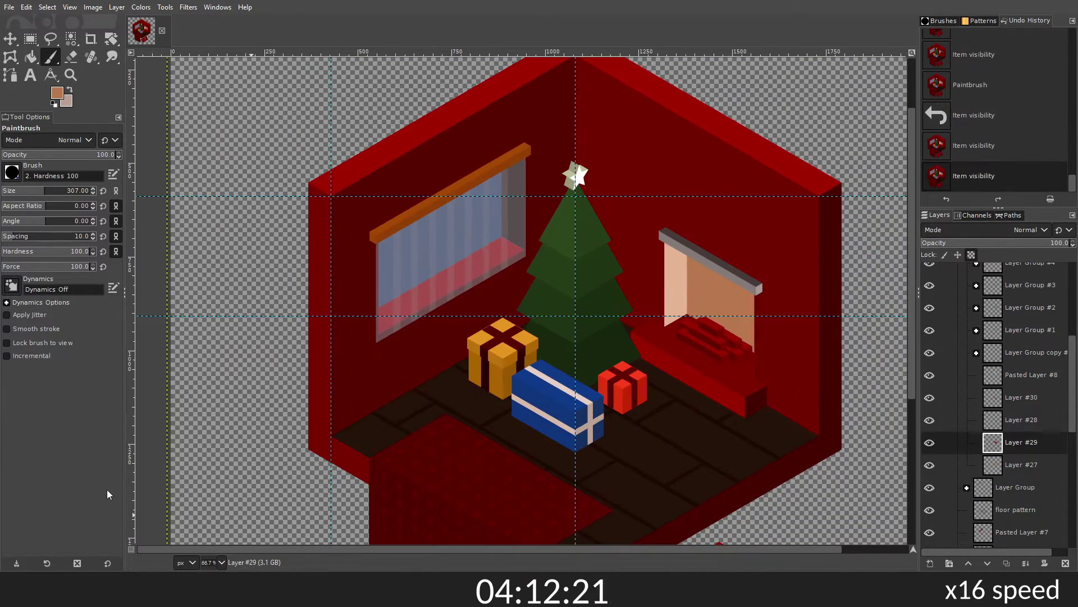
{"action": "key", "text": "1"}
{"action": "left_click_drag", "start_coordinate": [590, 326], "coordinate": [730, 404]}
{"action": "key", "text": "minus"}
{"action": "left_click", "coordinate": [930, 397]}
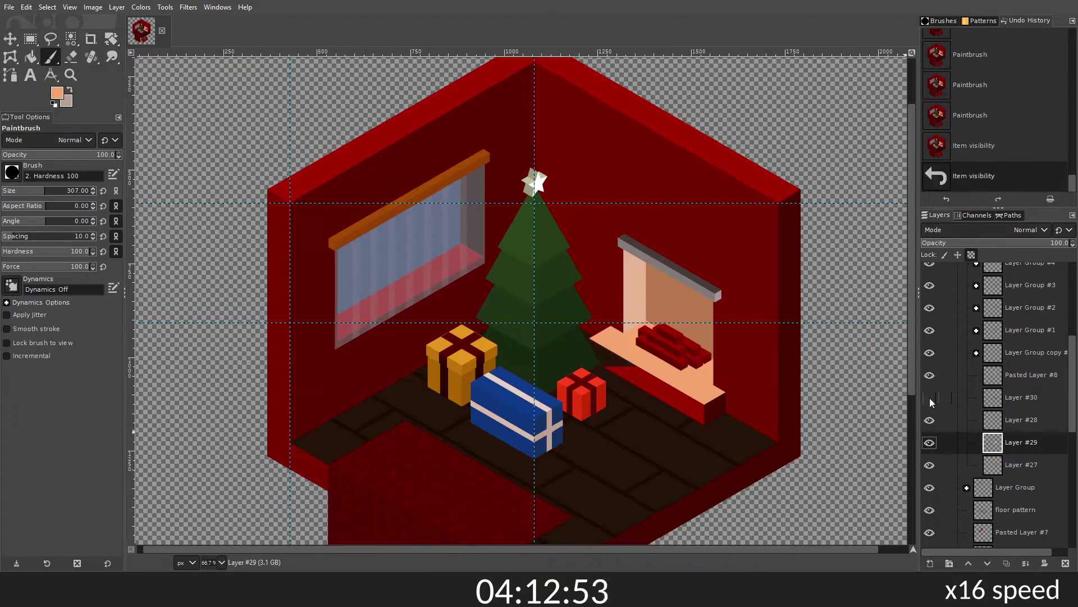
{"action": "left_click", "coordinate": [1021, 420]}
{"action": "left_click_drag", "start_coordinate": [646, 382], "coordinate": [707, 405]}
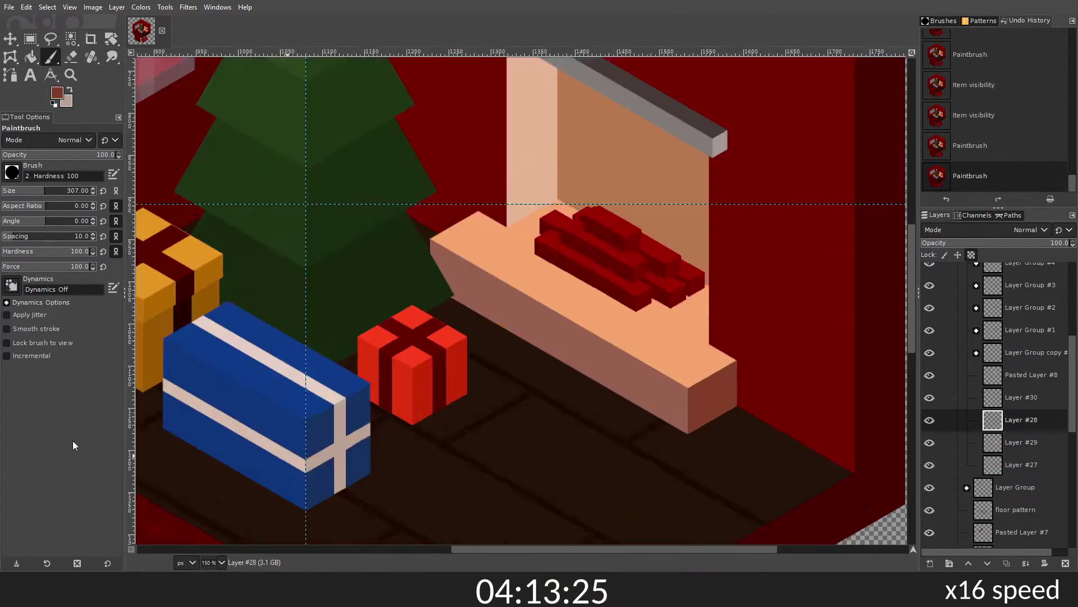
{"action": "key", "text": "1"}
Step: Toggle the visibility of fireplace Layers #29 and #30 while zooming to inspect
{"action": "scroll", "coordinate": [289, 421], "scroll_direction": "left", "scroll_amount": 3}
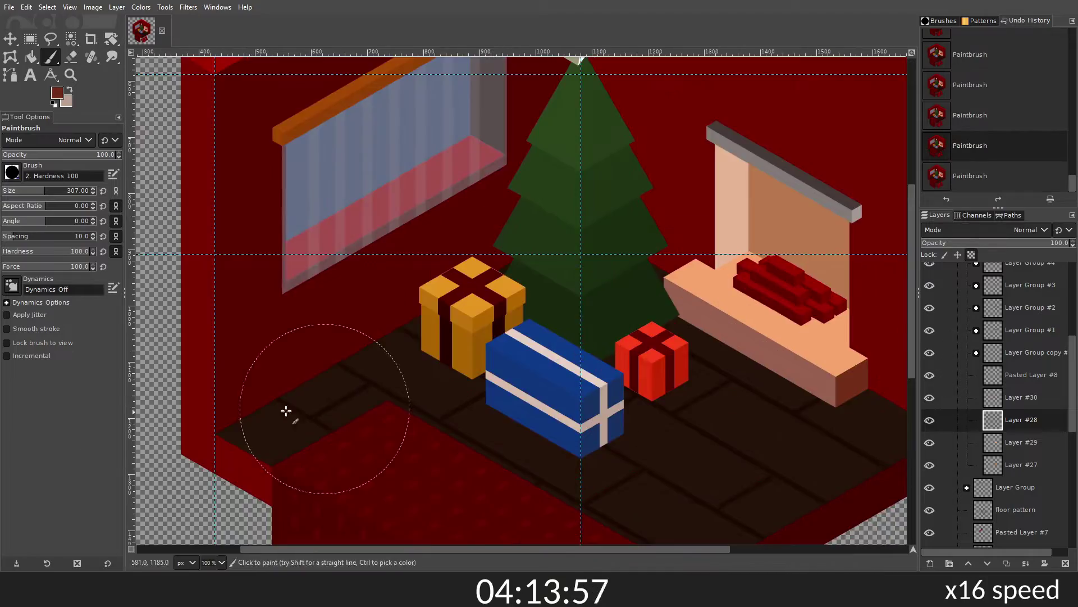
{"action": "key", "text": "plus"}
{"action": "left_click", "coordinate": [1022, 397]}
{"action": "left_click", "coordinate": [930, 398]}
{"action": "key", "text": "minus"}
{"action": "key", "text": "minus"}
{"action": "key", "text": "plus"}
{"action": "key", "text": "plus"}
{"action": "key", "text": "minus"}
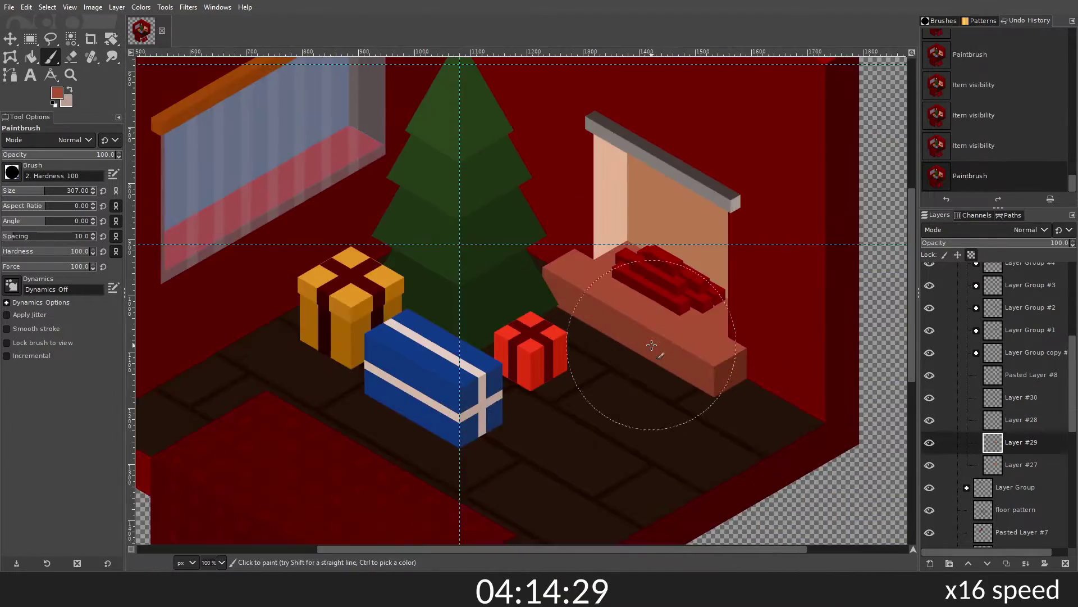
{"action": "key", "text": "minus"}
{"action": "left_click", "coordinate": [930, 443]}
{"action": "key", "text": "plus"}
{"action": "key", "text": "plus"}
{"action": "key", "text": "minus"}
{"action": "key", "text": "minus"}
{"action": "left_click", "coordinate": [1021, 442]}
Step: Sample a tan colour and paint the fireplace interior with it
{"action": "left_click", "coordinate": [1019, 463]}
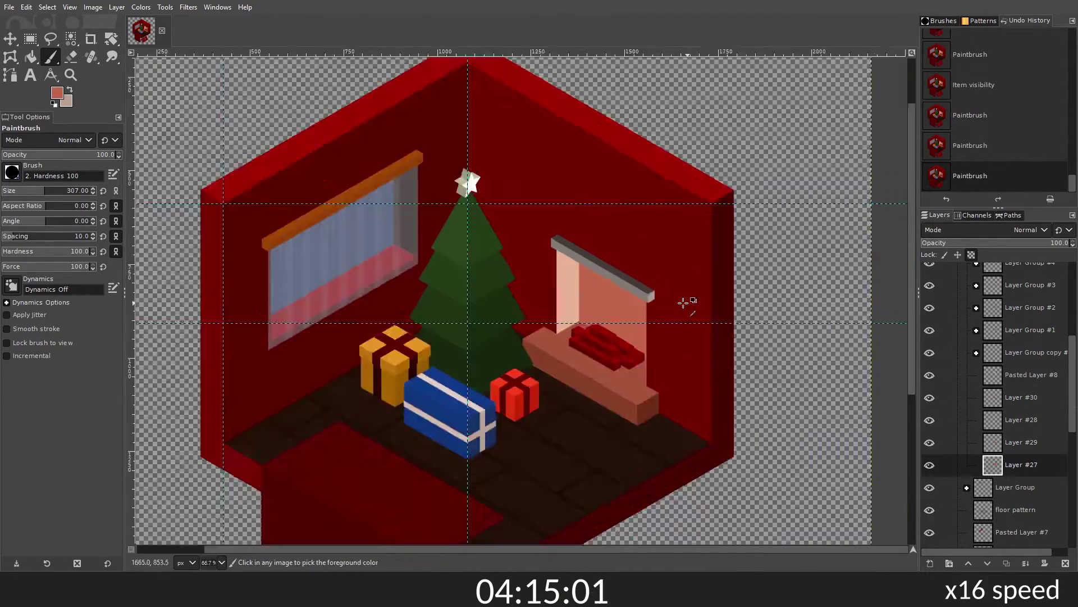
{"action": "key", "text": "plus"}
{"action": "key", "text": "plus"}
{"action": "left_click_drag", "start_coordinate": [590, 236], "coordinate": [646, 292]}
{"action": "key", "text": "minus"}
{"action": "key", "text": "minus"}
{"action": "key", "text": "minus"}
{"action": "key", "text": "plus"}
{"action": "key", "text": "plus"}
{"action": "key", "text": "plus"}
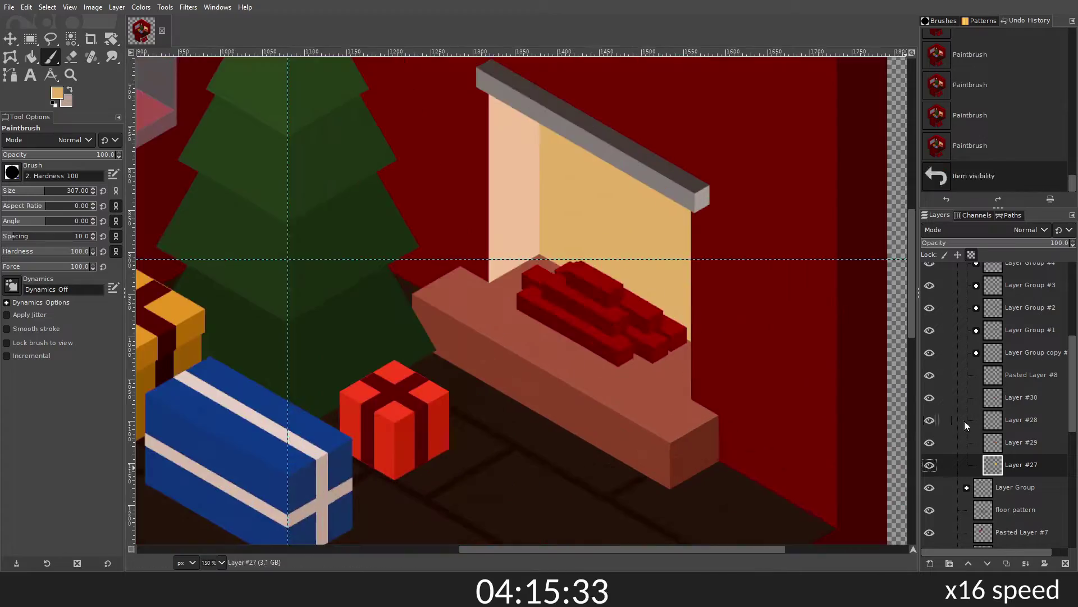
Step: Toggle Layer #30, undo the last change, and select hearth Layer #29
{"action": "key", "text": "minus"}
{"action": "key", "text": "minus"}
{"action": "left_click", "coordinate": [1021, 420]}
{"action": "left_click", "coordinate": [930, 397]}
{"action": "key", "text": "minus"}
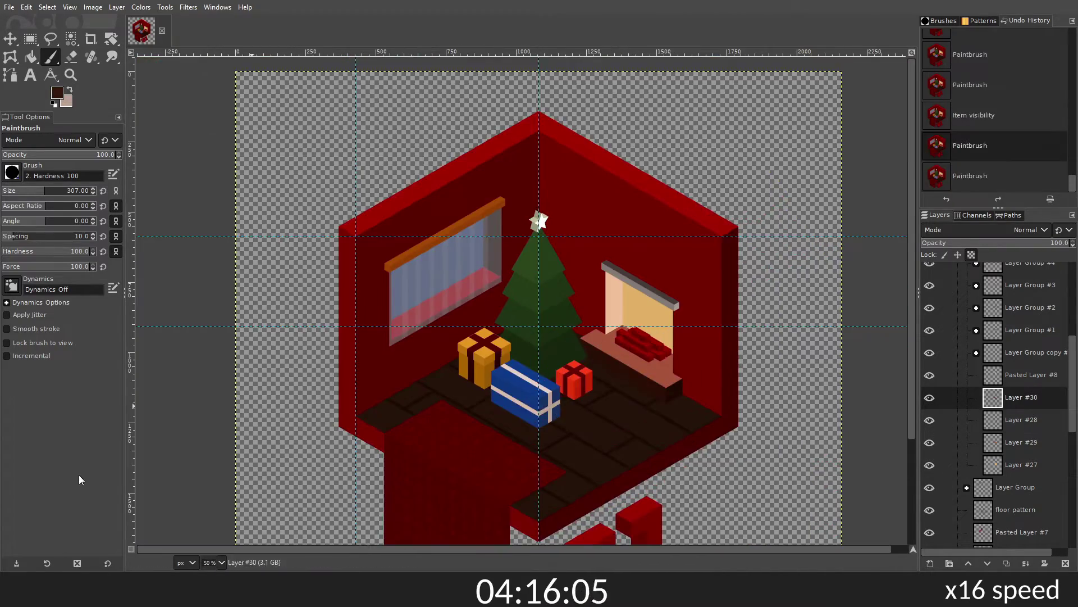
{"action": "key", "text": "plus"}
{"action": "key", "text": "plus"}
{"action": "key", "text": "ctrl+z"}
{"action": "key", "text": "minus"}
{"action": "key", "text": "plus"}
{"action": "key", "text": "minus"}
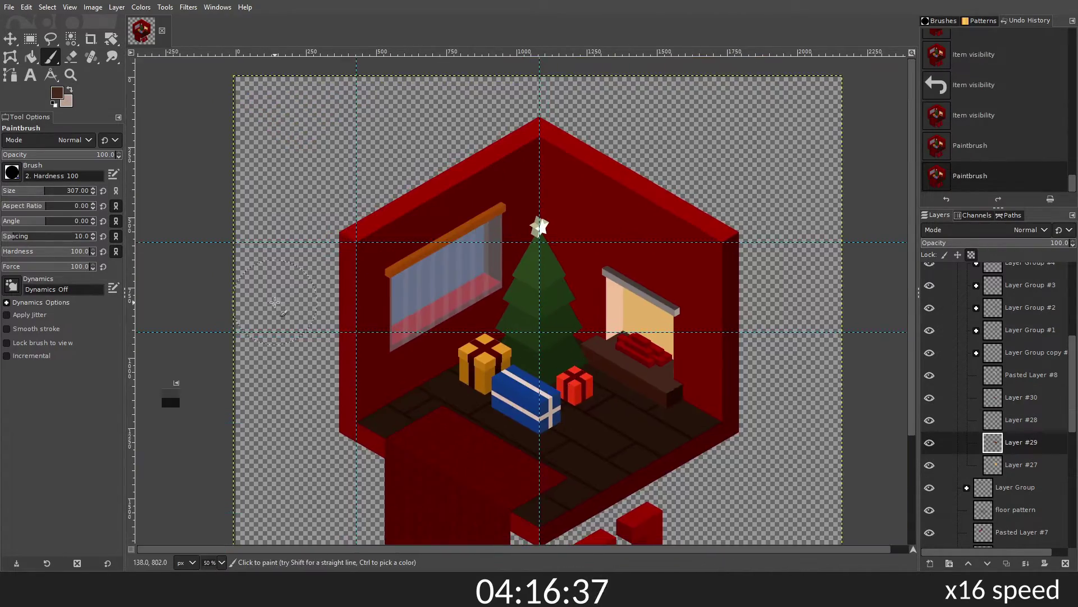
{"action": "key", "text": "shift+b"}
Step: Show the '21 v2 group and select the '21 blocks by colour
{"action": "scroll", "coordinate": [994, 394], "scroll_direction": "up", "scroll_amount": 5}
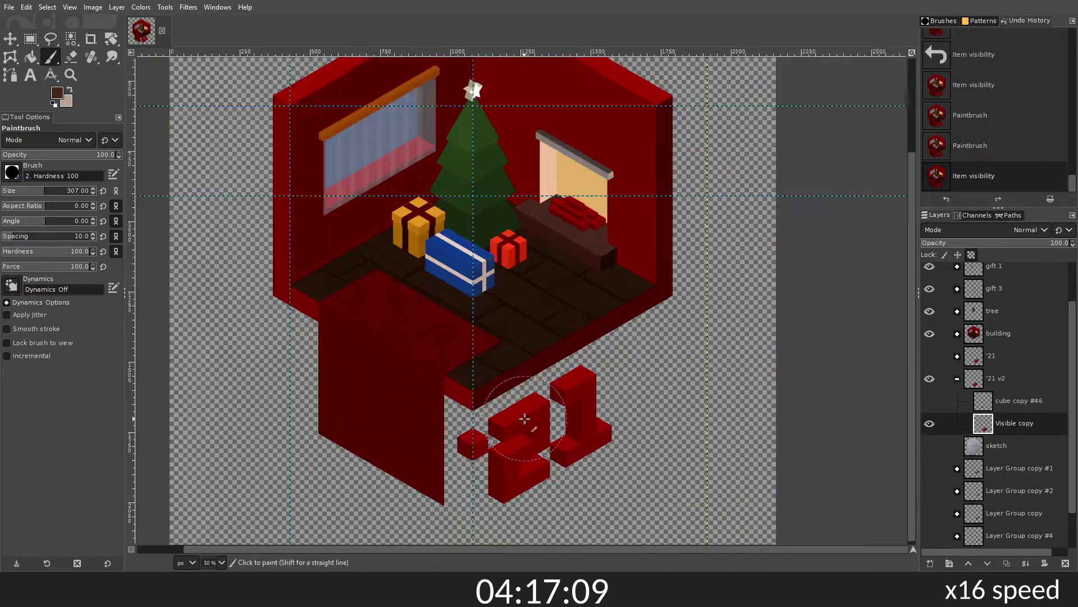
{"action": "key", "text": "ctrl+n"}
{"action": "left_click", "coordinate": [929, 431]}
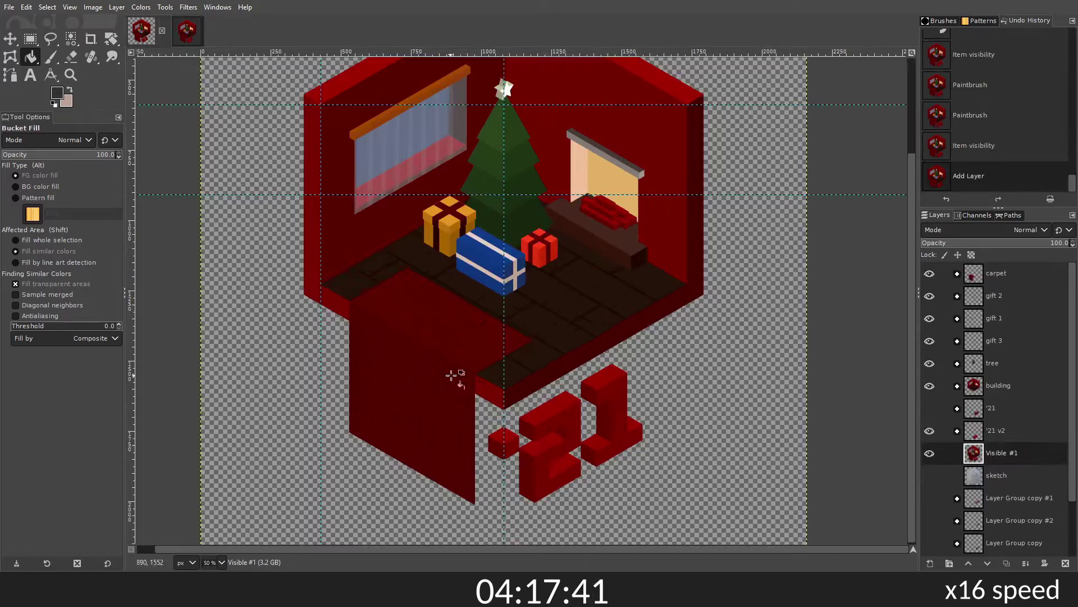
{"action": "key", "text": "1"}
{"action": "key", "text": "f"}
{"action": "left_click", "coordinate": [585, 277]}
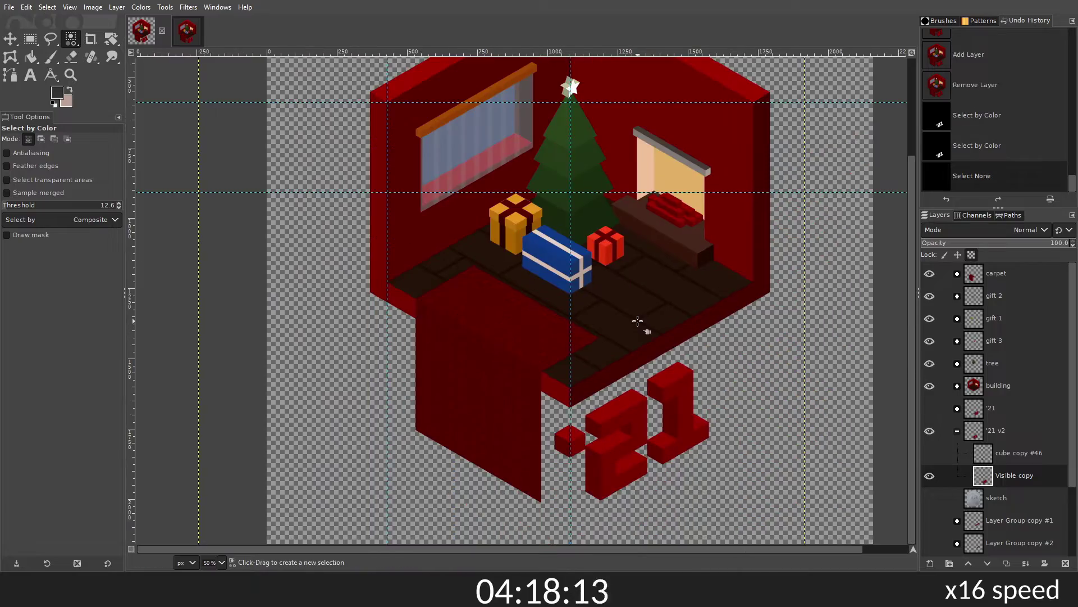
Step: Fill two faces of the '21 copy in the second image, then return to the scene
{"action": "left_click", "coordinate": [174, 31]}
{"action": "left_click", "coordinate": [31, 56]}
{"action": "left_click", "coordinate": [533, 365]}
{"action": "scroll", "coordinate": [471, 316], "scroll_direction": "down", "scroll_amount": 4}
{"action": "key", "text": "shift+o"}
{"action": "left_click", "coordinate": [472, 316]}
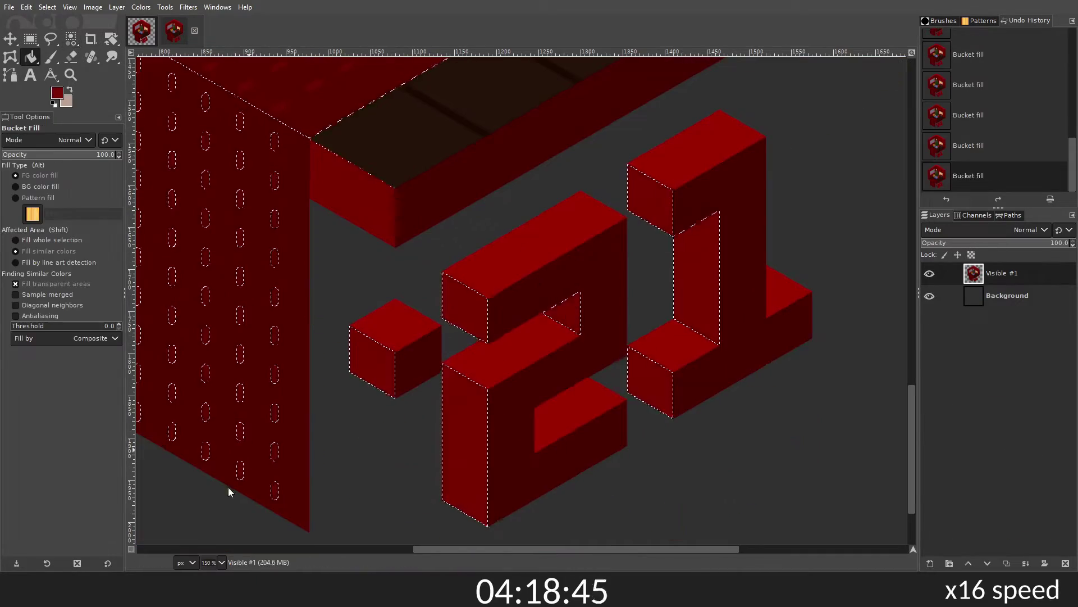
{"action": "key", "text": "ctrl+shift+a"}
{"action": "scroll", "coordinate": [534, 361], "scroll_direction": "up", "scroll_amount": 3}
{"action": "left_click", "coordinate": [142, 31]}
Step: Reselect the '21 blocks by colour, then clear the selection
{"action": "scroll", "coordinate": [539, 380], "scroll_direction": "up", "scroll_amount": 4}
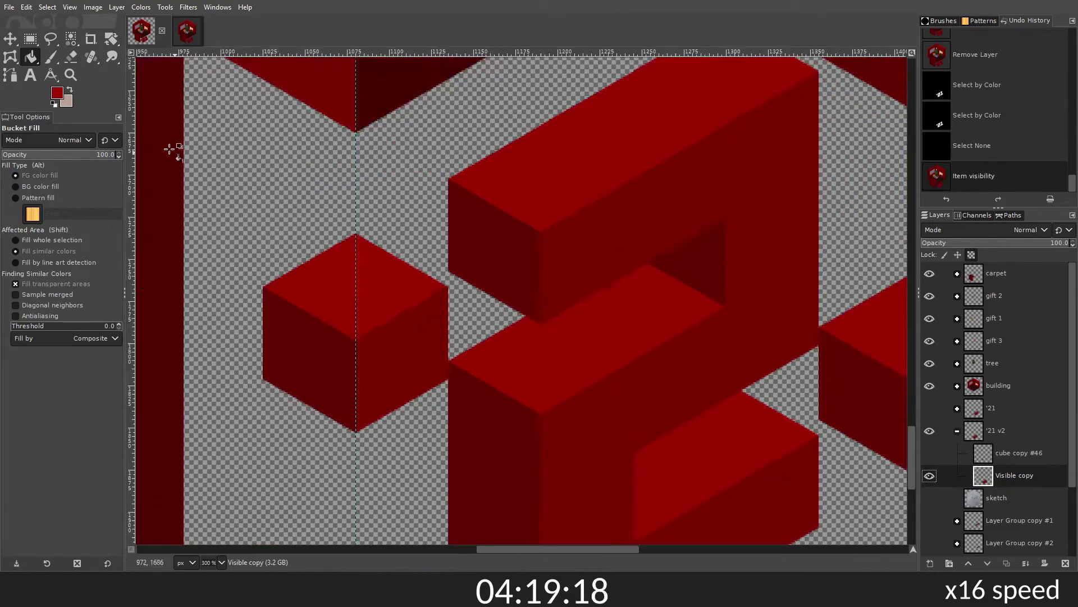
{"action": "key", "text": "shift+o"}
{"action": "scroll", "coordinate": [532, 276], "scroll_direction": "down", "scroll_amount": 3}
{"action": "left_click", "coordinate": [532, 275]}
{"action": "scroll", "coordinate": [580, 332], "scroll_direction": "up", "scroll_amount": 3}
{"action": "scroll", "coordinate": [581, 332], "scroll_direction": "down", "scroll_amount": 3}
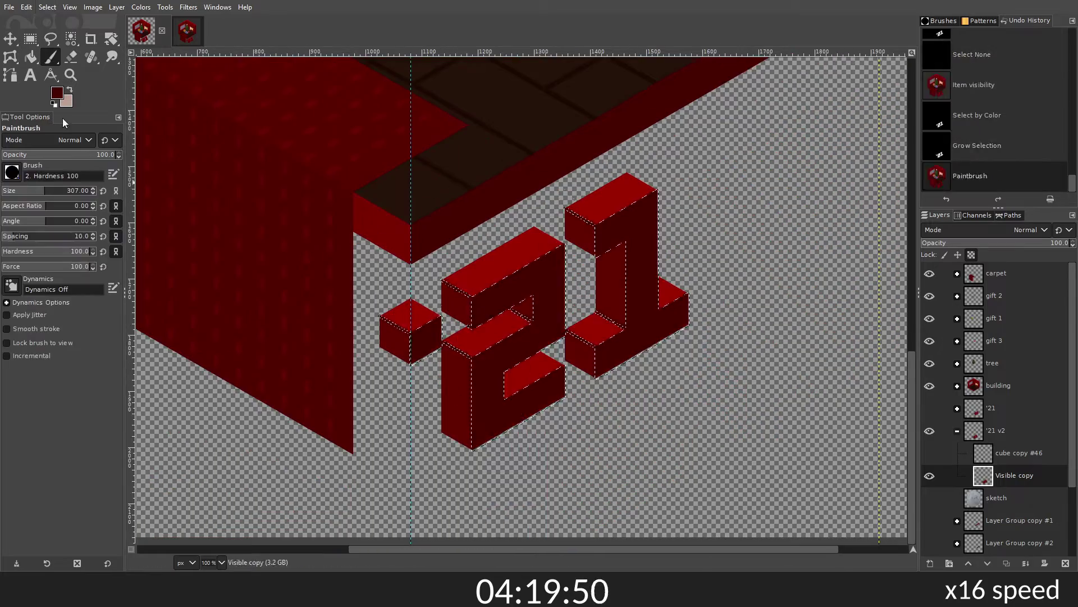
{"action": "scroll", "coordinate": [484, 246], "scroll_direction": "up", "scroll_amount": 2}
{"action": "key", "text": "shift+o"}
{"action": "key", "text": "ctrl+shift+a"}
Step: Free-select a block's top face and then its side face
{"action": "key", "text": "f"}
{"action": "scroll", "coordinate": [484, 246], "scroll_direction": "up", "scroll_amount": 5}
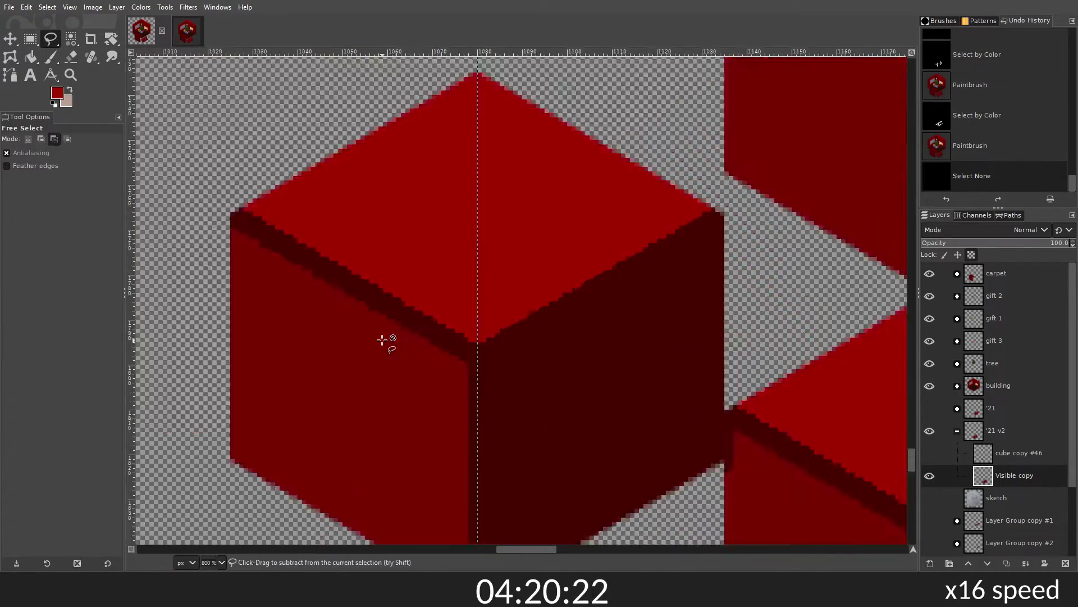
{"action": "left_click", "coordinate": [605, 231]}
{"action": "key", "text": "Return"}
{"action": "scroll", "coordinate": [356, 222], "scroll_direction": "down", "scroll_amount": 2}
{"action": "scroll", "coordinate": [457, 313], "scroll_direction": "up", "scroll_amount": 3}
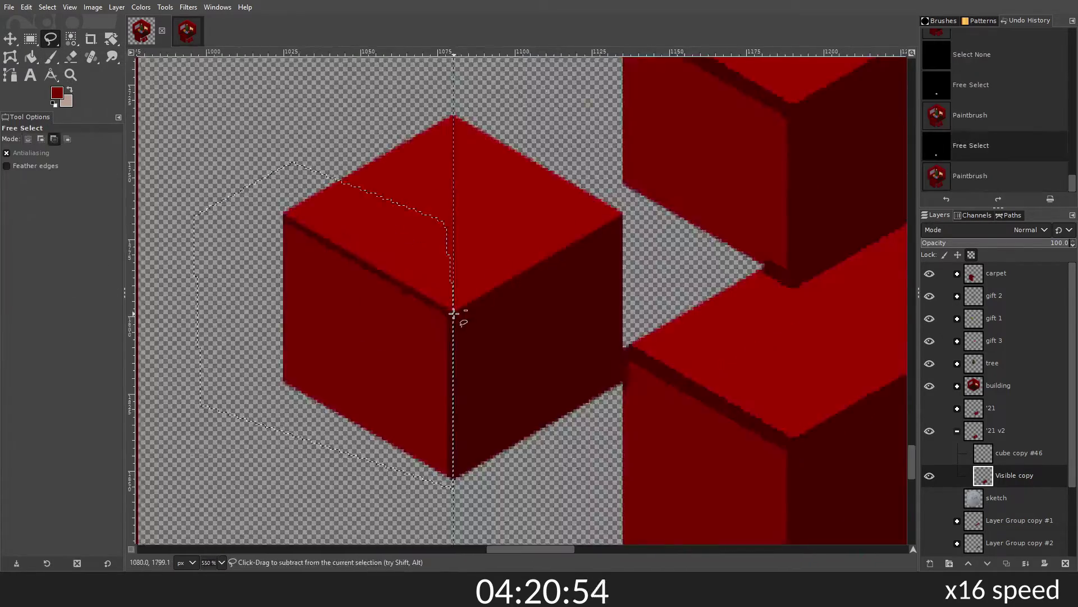
{"action": "scroll", "coordinate": [349, 445], "scroll_direction": "down", "scroll_amount": 2}
{"action": "scroll", "coordinate": [665, 158], "scroll_direction": "right", "scroll_amount": 5}
{"action": "left_click", "coordinate": [664, 158]}
{"action": "scroll", "coordinate": [621, 446], "scroll_direction": "up", "scroll_amount": 2}
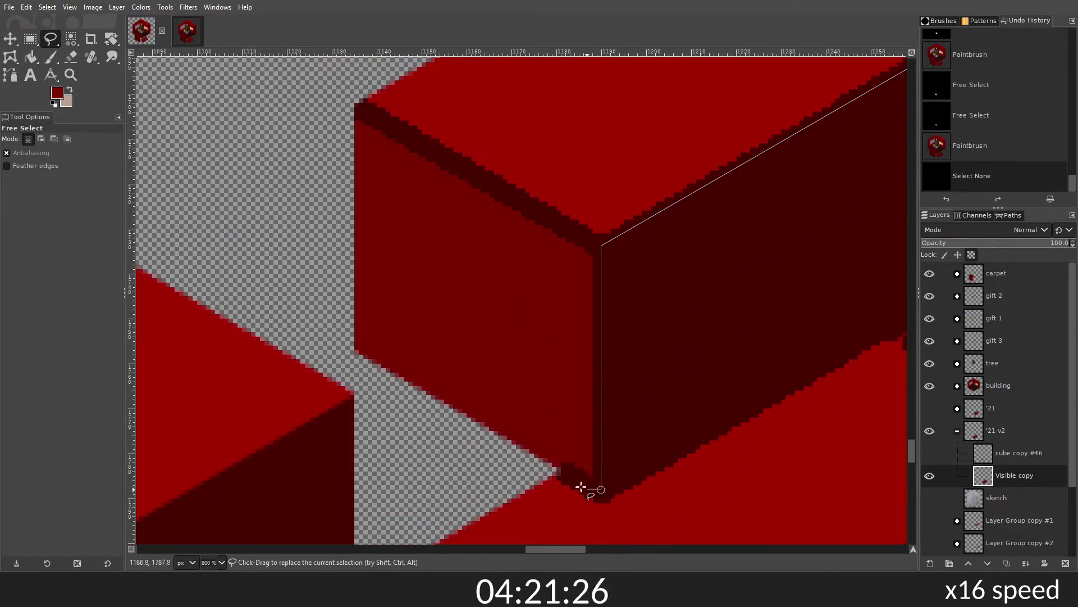
{"action": "scroll", "coordinate": [585, 489], "scroll_direction": "up", "scroll_amount": 2}
{"action": "key", "text": "Return"}
Step: Paint a darker edge line along the selected block face
{"action": "key", "text": "p"}
{"action": "scroll", "coordinate": [446, 377], "scroll_direction": "down", "scroll_amount": 3}
{"action": "left_click", "coordinate": [378, 388]}
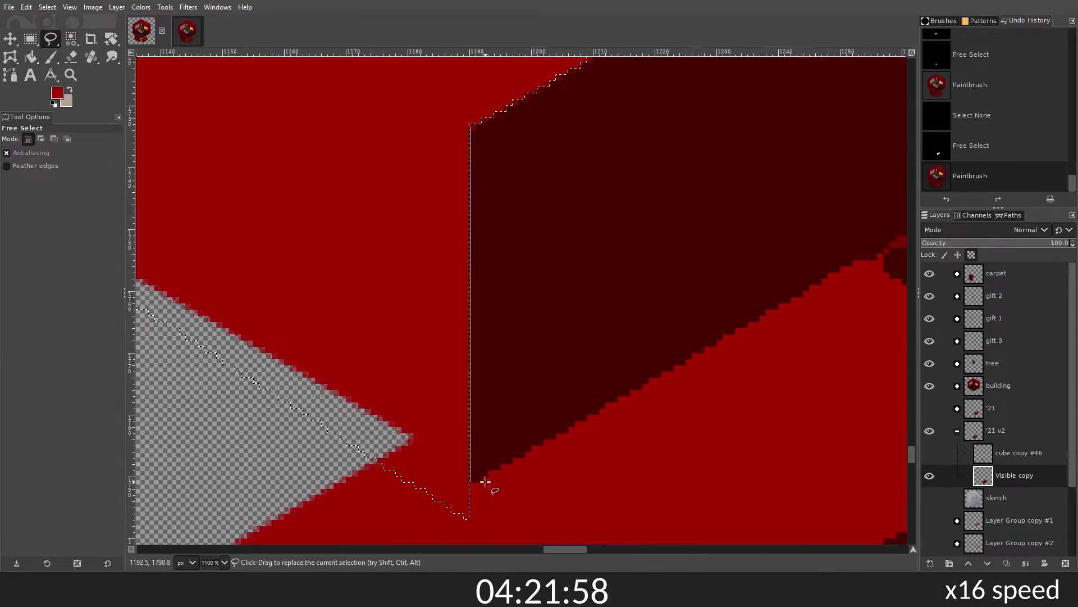
{"action": "scroll", "coordinate": [378, 388], "scroll_direction": "down", "scroll_amount": 2}
Step: Begin free-selecting the inner face of the 2
{"action": "key", "text": "f"}
{"action": "scroll", "coordinate": [465, 337], "scroll_direction": "up", "scroll_amount": 2}
{"action": "scroll", "coordinate": [669, 258], "scroll_direction": "down", "scroll_amount": 4}
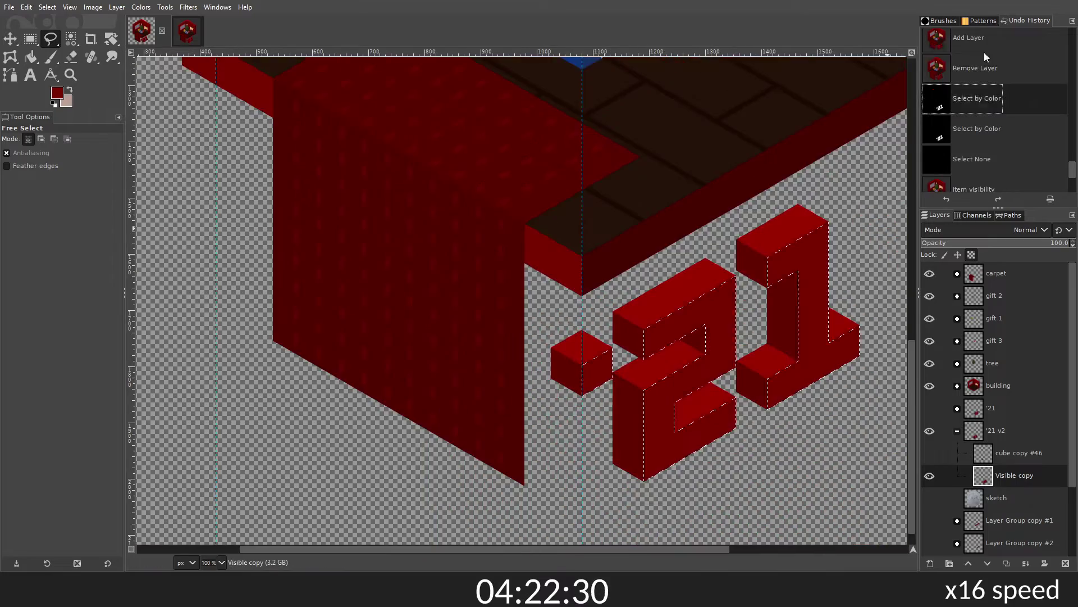
{"action": "scroll", "coordinate": [676, 384], "scroll_direction": "down", "scroll_amount": 2}
{"action": "scroll", "coordinate": [689, 439], "scroll_direction": "down", "scroll_amount": 3}
{"action": "scroll", "coordinate": [618, 393], "scroll_direction": "up", "scroll_amount": 4}
{"action": "left_click", "coordinate": [493, 422]}
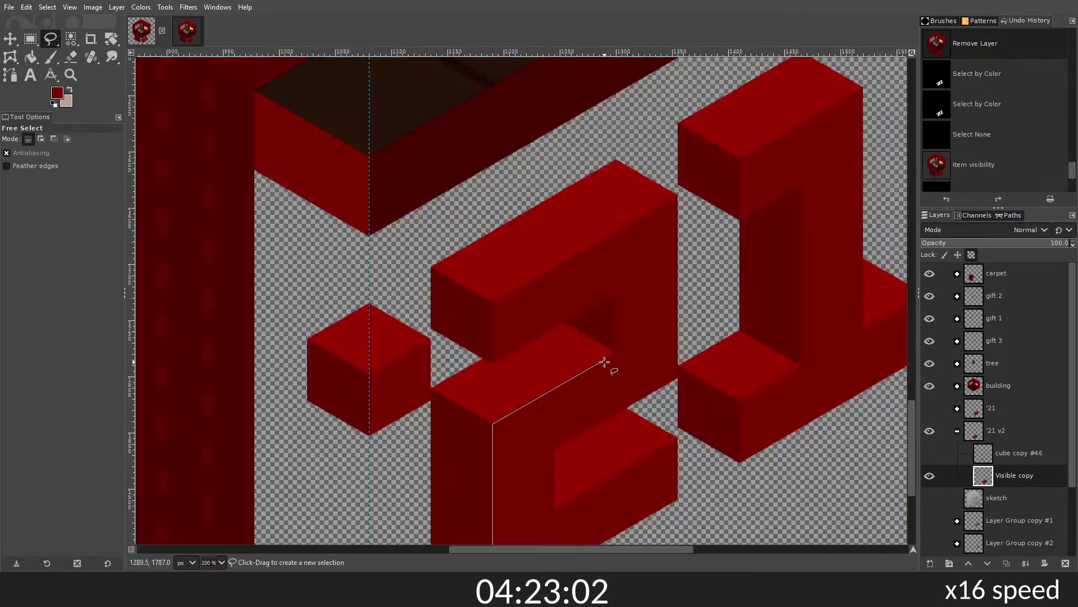
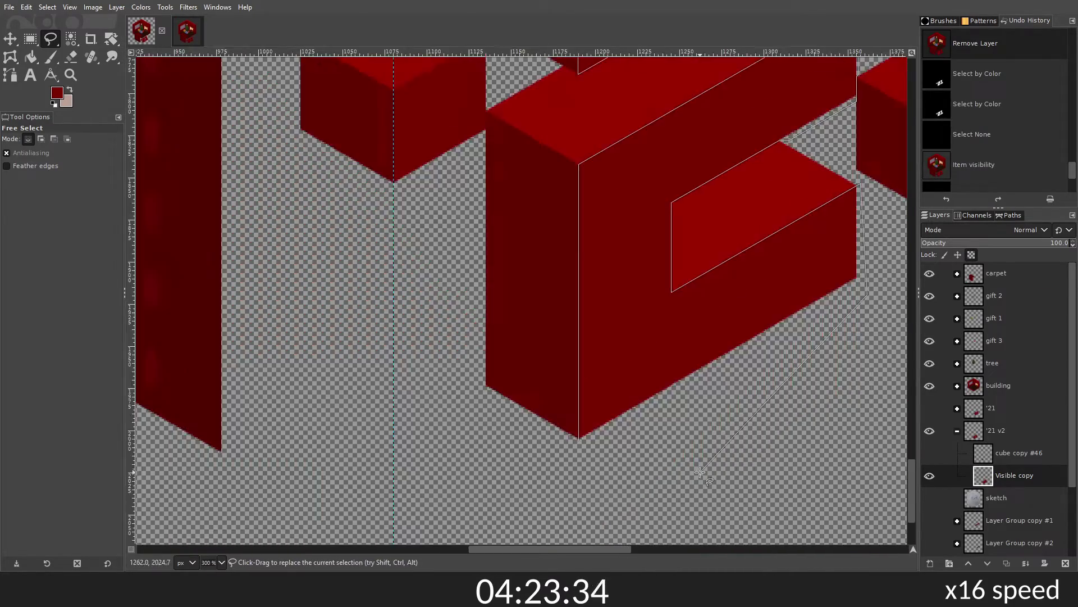
Step: Cut the first outlined numeral piece and paste it as its own new layer
{"action": "key", "text": "Return"}
{"action": "key", "text": "ctrl+x"}
{"action": "key", "text": "ctrl+v"}
{"action": "scroll", "coordinate": [700, 473], "scroll_direction": "down", "scroll_amount": 2}
{"action": "key", "text": "shift+ctrl+n"}
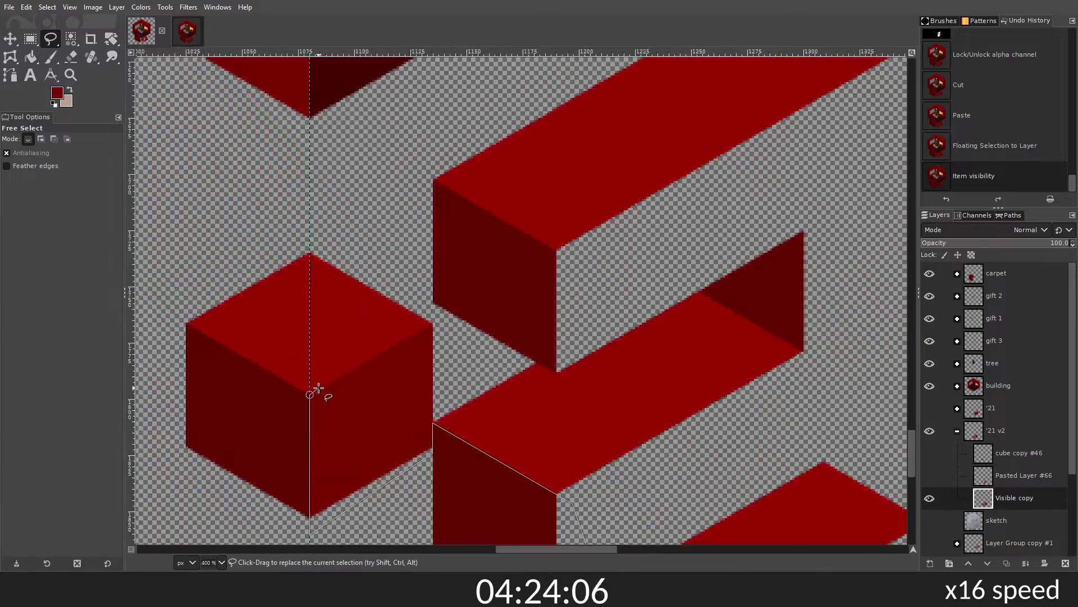
{"action": "scroll", "coordinate": [314, 263], "scroll_direction": "up", "scroll_amount": 2}
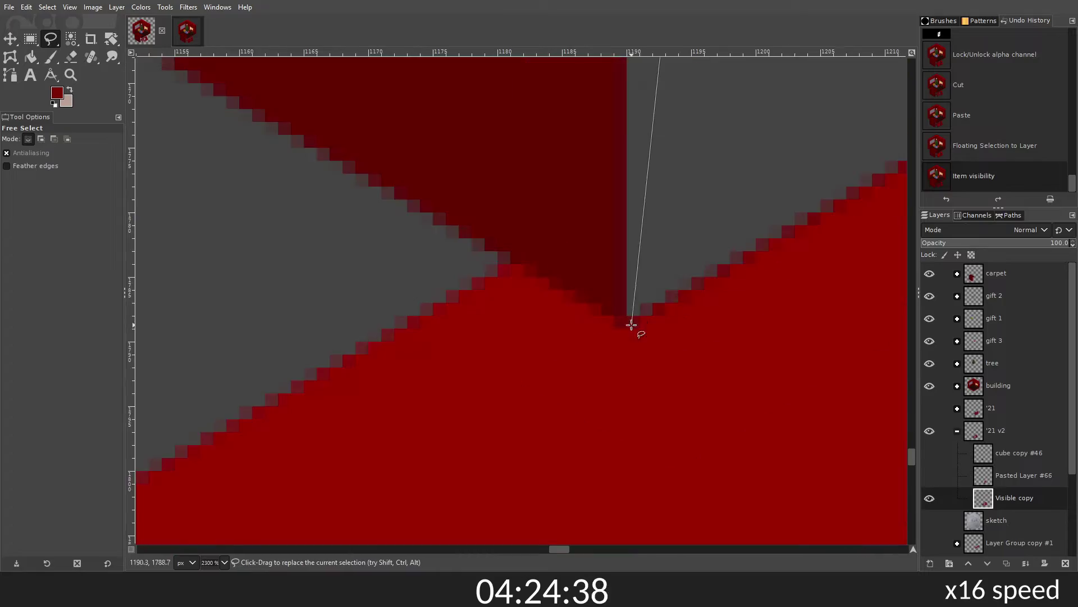
{"action": "scroll", "coordinate": [635, 325], "scroll_direction": "down", "scroll_amount": 2}
Step: Cut and paste another numeral piece, merge it down, and select Pasted Layer #66
{"action": "key", "text": "Return"}
{"action": "key", "text": "ctrl+x"}
{"action": "key", "text": "ctrl+v"}
{"action": "left_click", "coordinate": [931, 563]}
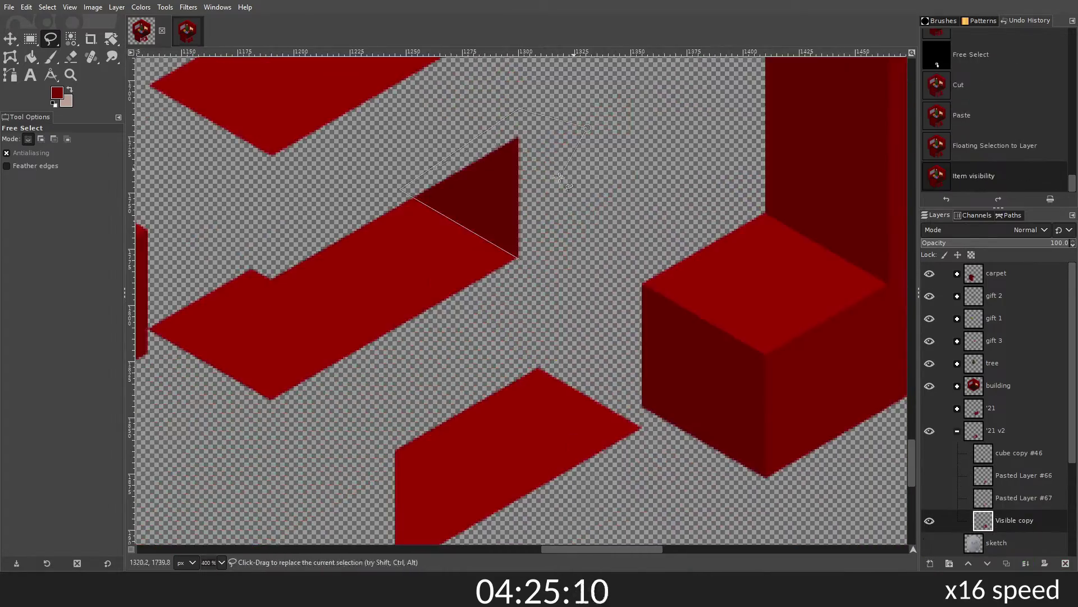
{"action": "scroll", "coordinate": [891, 472], "scroll_direction": "down", "scroll_amount": 1}
{"action": "scroll", "coordinate": [781, 337], "scroll_direction": "up", "scroll_amount": 2}
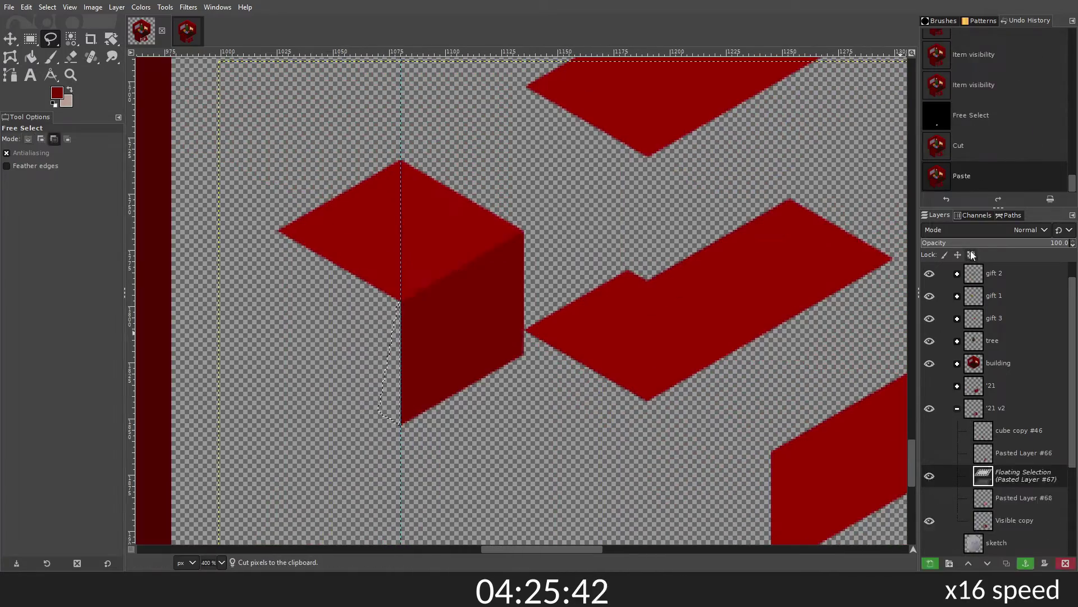
{"action": "left_click", "coordinate": [1023, 452]}
{"action": "scroll", "coordinate": [812, 404], "scroll_direction": "up", "scroll_amount": 3}
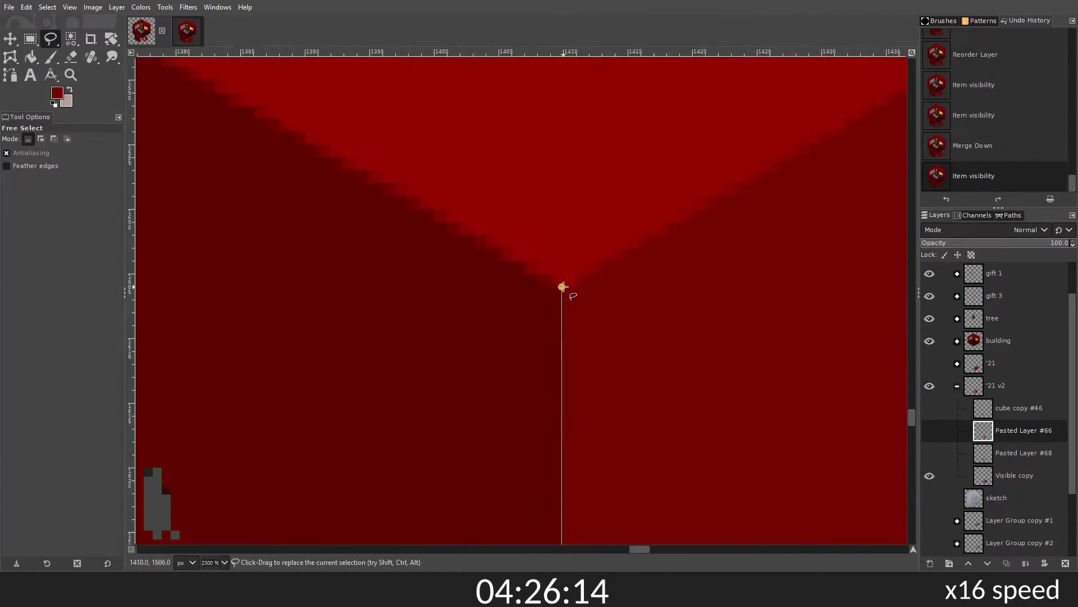
{"action": "scroll", "coordinate": [618, 281], "scroll_direction": "down", "scroll_amount": 3}
Step: Cut a numeral region into Pasted Layer #67 and reorder the Visible copy layer
{"action": "key", "text": "ctrl+x"}
{"action": "key", "text": "ctrl+v"}
{"action": "left_click", "coordinate": [930, 563]}
{"action": "left_click", "coordinate": [930, 453]}
{"action": "left_click", "coordinate": [930, 498]}
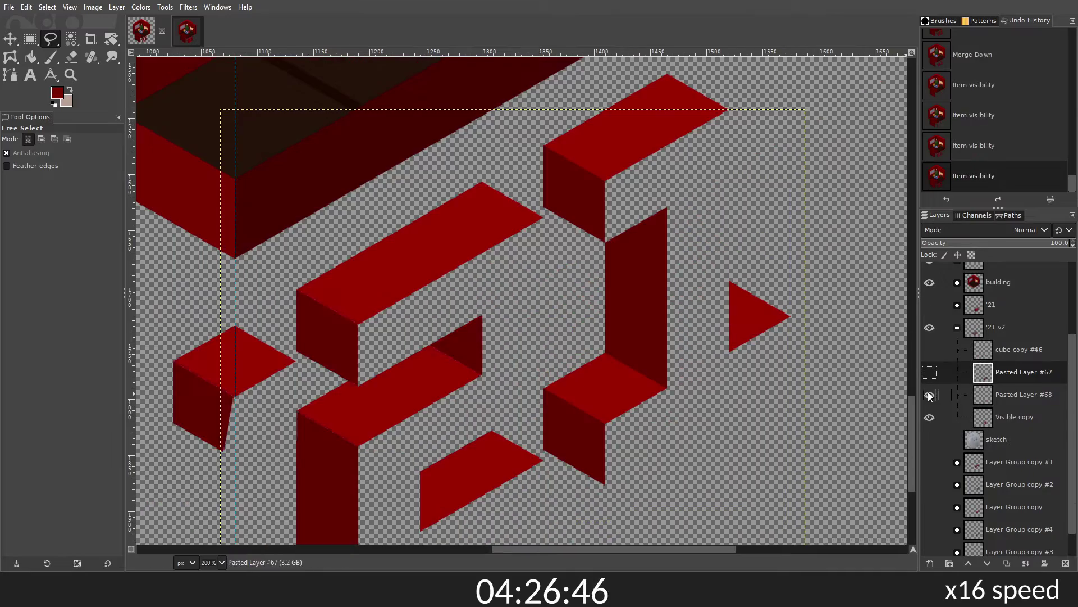
{"action": "scroll", "coordinate": [562, 281], "scroll_direction": "down", "scroll_amount": 2}
{"action": "scroll", "coordinate": [730, 252], "scroll_direction": "up", "scroll_amount": 2}
Step: Outline and cut another numeral piece, clear the selection, and select Pasted Layer #67
{"action": "left_click", "coordinate": [705, 223]}
{"action": "left_click", "coordinate": [771, 260]}
{"action": "scroll", "coordinate": [562, 280], "scroll_direction": "down", "scroll_amount": 2}
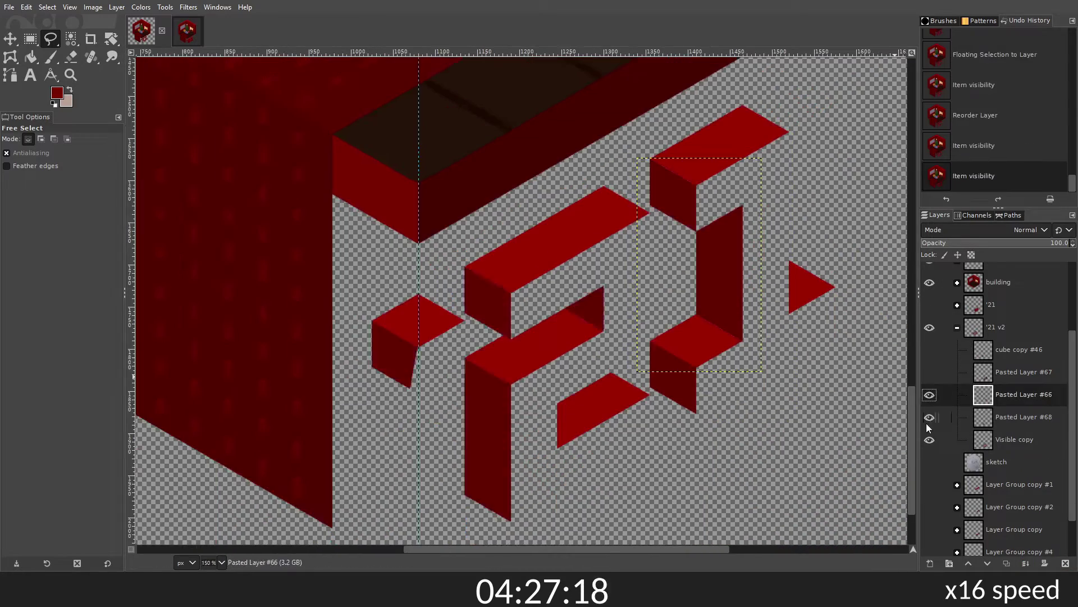
{"action": "key", "text": "ctrl+x"}
{"action": "scroll", "coordinate": [562, 281], "scroll_direction": "down", "scroll_amount": 2}
{"action": "left_click", "coordinate": [929, 364]}
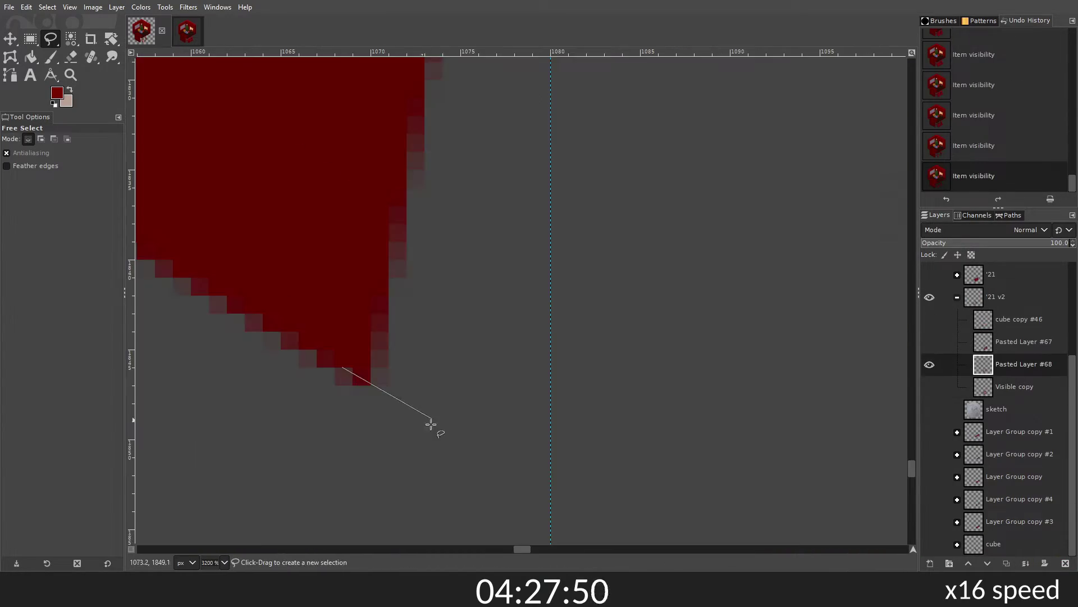
{"action": "key", "text": "ctrl+shift+a"}
{"action": "left_click", "coordinate": [930, 386]}
{"action": "left_click", "coordinate": [1024, 342]}
Step: Repaint the numeral faces with the Paintbrush, with alpha locked
{"action": "key", "text": "p"}
{"action": "left_click", "coordinate": [971, 254]}
{"action": "left_click", "coordinate": [572, 352]}
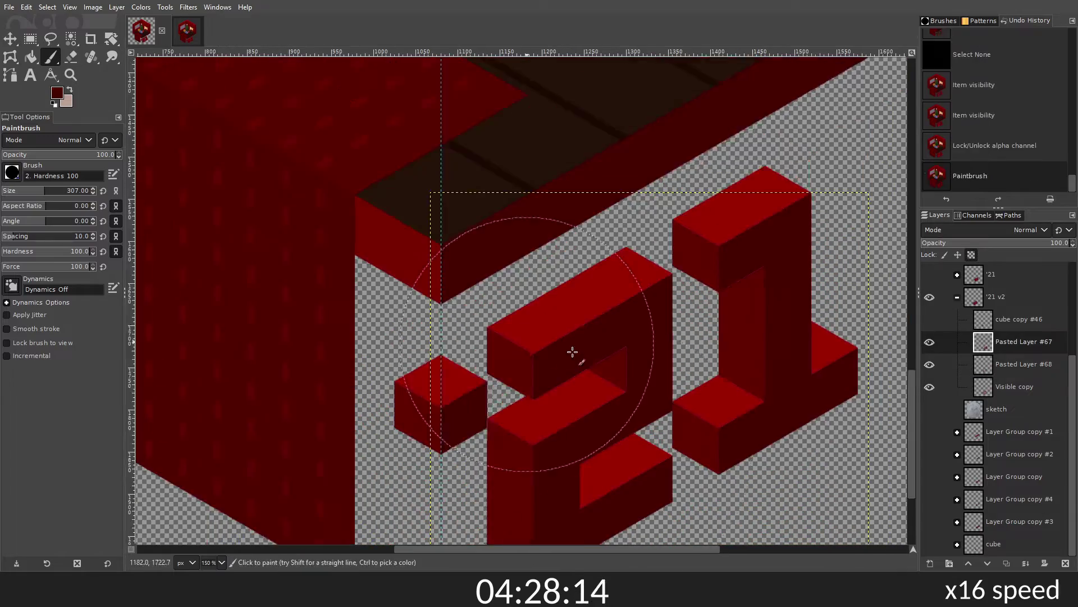
{"action": "left_click", "coordinate": [642, 338]}
{"action": "scroll", "coordinate": [642, 338], "scroll_direction": "down", "scroll_amount": 3}
{"action": "left_click", "coordinate": [930, 386]}
{"action": "scroll", "coordinate": [554, 357], "scroll_direction": "up", "scroll_amount": 2}
Step: Collapse the '21 v2 group and rename the duplicated '21 layer to '21 shadow
{"action": "left_click", "coordinate": [957, 296]}
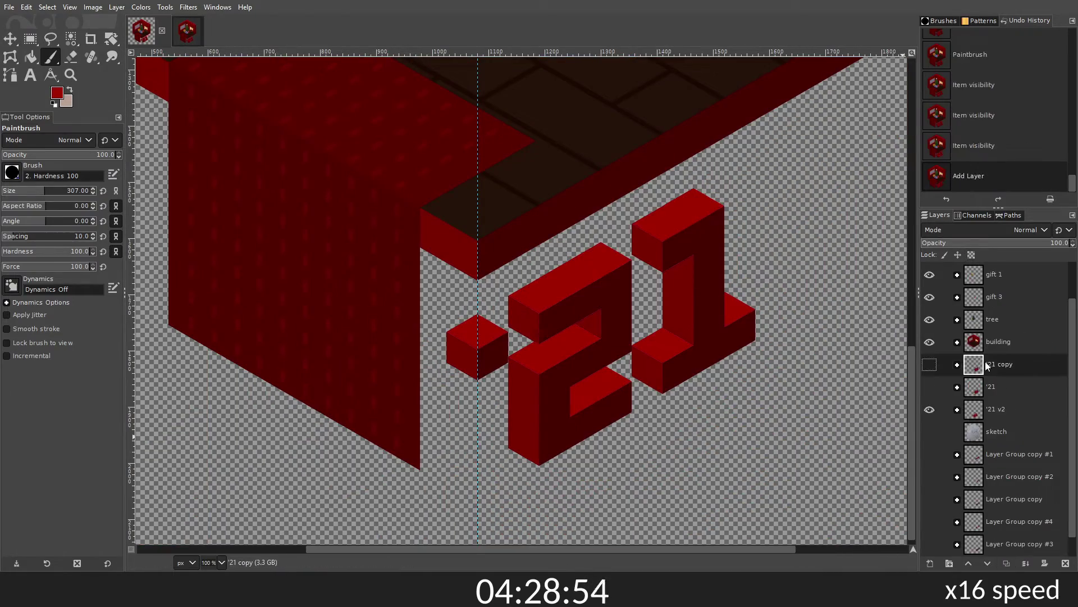
{"action": "type", "text": "shadow"}
{"action": "key", "text": "Return"}
{"action": "key", "text": "m"}
{"action": "scroll", "coordinate": [513, 380], "scroll_direction": "down", "scroll_amount": 3}
Step: Save the artwork and close the other, flattened image
{"action": "key", "text": "ctrl+s"}
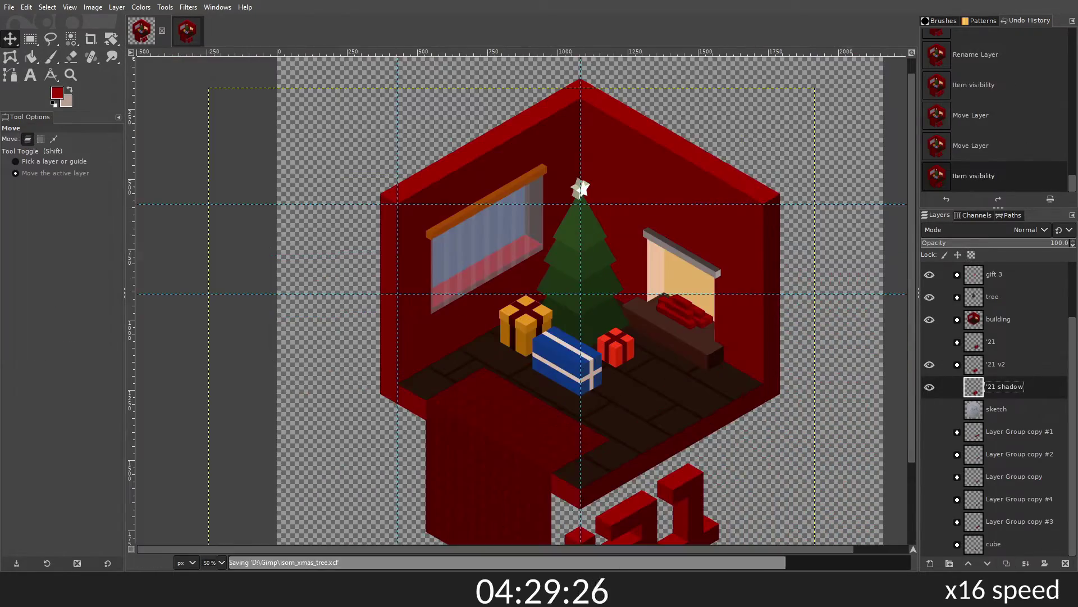
{"action": "left_click", "coordinate": [136, 34]}
{"action": "key", "text": "ctrl+w"}
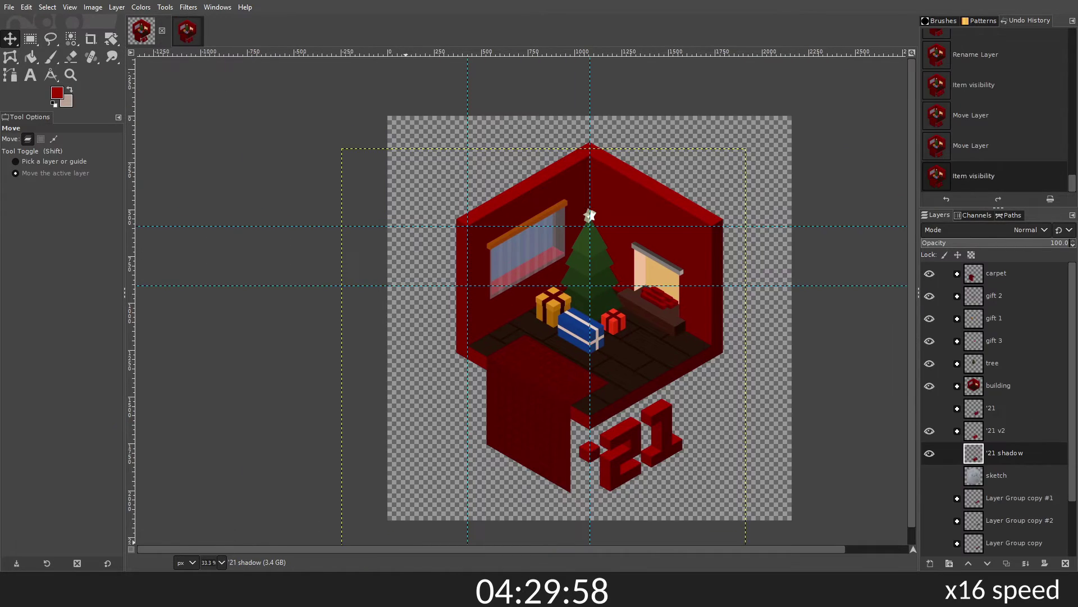
{"action": "scroll", "coordinate": [344, 273], "scroll_direction": "up", "scroll_amount": 4}
Step: Touch up the yellow gift's ribbon with the Paintbrush and lock the layer's alpha
{"action": "scroll", "coordinate": [344, 273], "scroll_direction": "up", "scroll_amount": 4}
{"action": "key", "text": "p"}
{"action": "scroll", "coordinate": [344, 274], "scroll_direction": "down", "scroll_amount": 5}
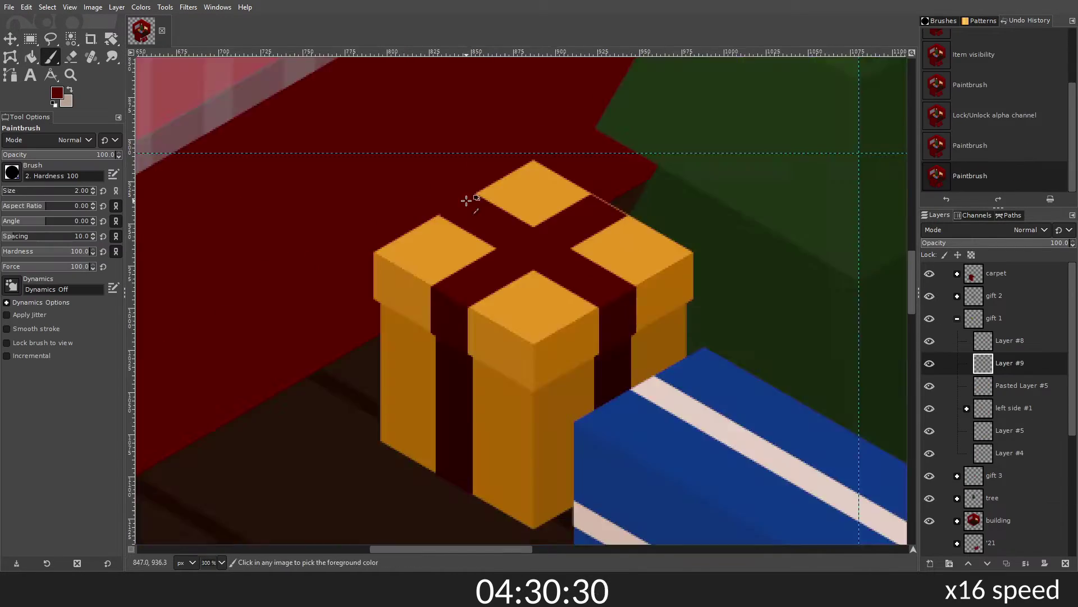
{"action": "scroll", "coordinate": [505, 280], "scroll_direction": "up", "scroll_amount": 4}
{"action": "left_click", "coordinate": [930, 386]}
{"action": "left_click", "coordinate": [683, 282]}
{"action": "left_click", "coordinate": [972, 254]}
Step: Show and expand the gift 3 group and select a layer inside it
{"action": "scroll", "coordinate": [547, 280], "scroll_direction": "down", "scroll_amount": 5}
{"action": "scroll", "coordinate": [548, 281], "scroll_direction": "down", "scroll_amount": 3}
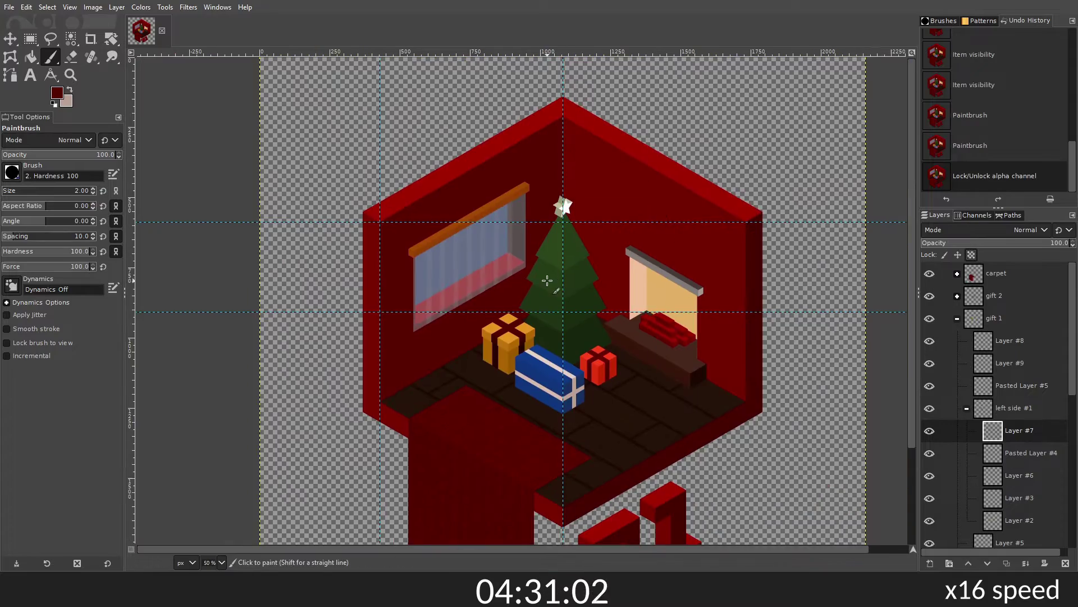
{"action": "left_click", "coordinate": [929, 341]}
{"action": "left_click", "coordinate": [957, 341]}
{"action": "scroll", "coordinate": [598, 365], "scroll_direction": "up", "scroll_amount": 5}
{"action": "left_click", "coordinate": [1011, 475]}
{"action": "left_click", "coordinate": [930, 475]}
{"action": "scroll", "coordinate": [561, 337], "scroll_direction": "down", "scroll_amount": 3}
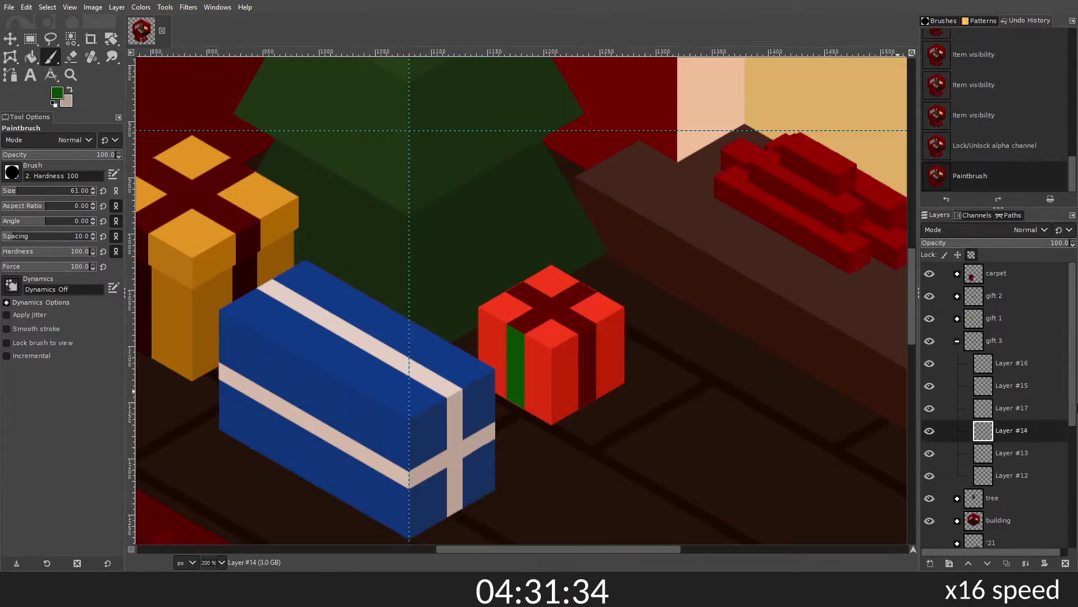
Step: Repaint the red gift's ribbon olive green on Layer #16
{"action": "left_click", "coordinate": [1011, 408]}
{"action": "scroll", "coordinate": [562, 337], "scroll_direction": "down", "scroll_amount": 3}
{"action": "left_click", "coordinate": [1011, 363]}
{"action": "scroll", "coordinate": [562, 337], "scroll_direction": "up", "scroll_amount": 4}
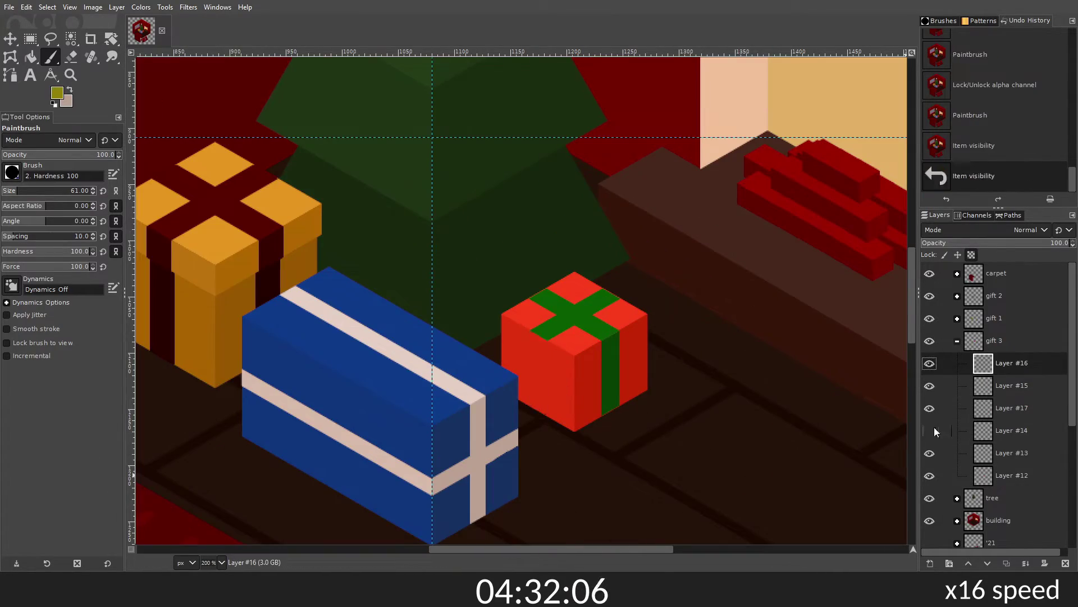
{"action": "left_click", "coordinate": [930, 431]}
{"action": "left_click_drag", "start_coordinate": [539, 303], "coordinate": [613, 337]}
{"action": "scroll", "coordinate": [561, 337], "scroll_direction": "up", "scroll_amount": 2}
Step: Select Layer #15 and toggle a layer's visibility to check the ribbon
{"action": "left_click", "coordinate": [955, 386]}
{"action": "left_click", "coordinate": [930, 430]}
{"action": "scroll", "coordinate": [562, 337], "scroll_direction": "down", "scroll_amount": 5}
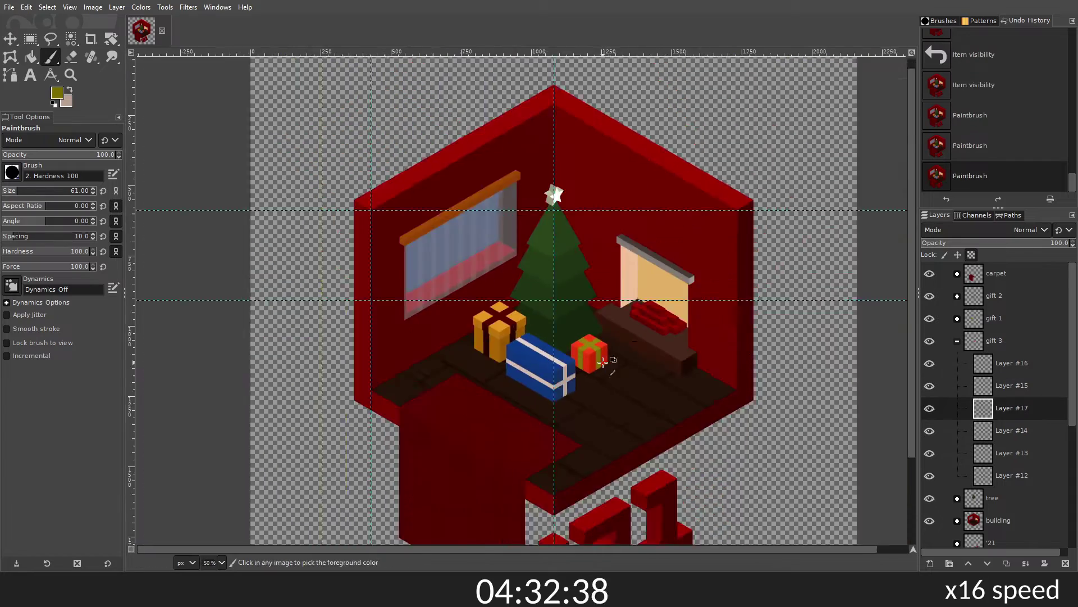
{"action": "left_click", "coordinate": [930, 430]}
{"action": "scroll", "coordinate": [995, 393], "scroll_direction": "down", "scroll_amount": 5}
{"action": "scroll", "coordinate": [726, 315], "scroll_direction": "up", "scroll_amount": 3}
Step: Bucket-fill the fireplace interior, then refill it a darker colour
{"action": "scroll", "coordinate": [727, 315], "scroll_direction": "down", "scroll_amount": 2}
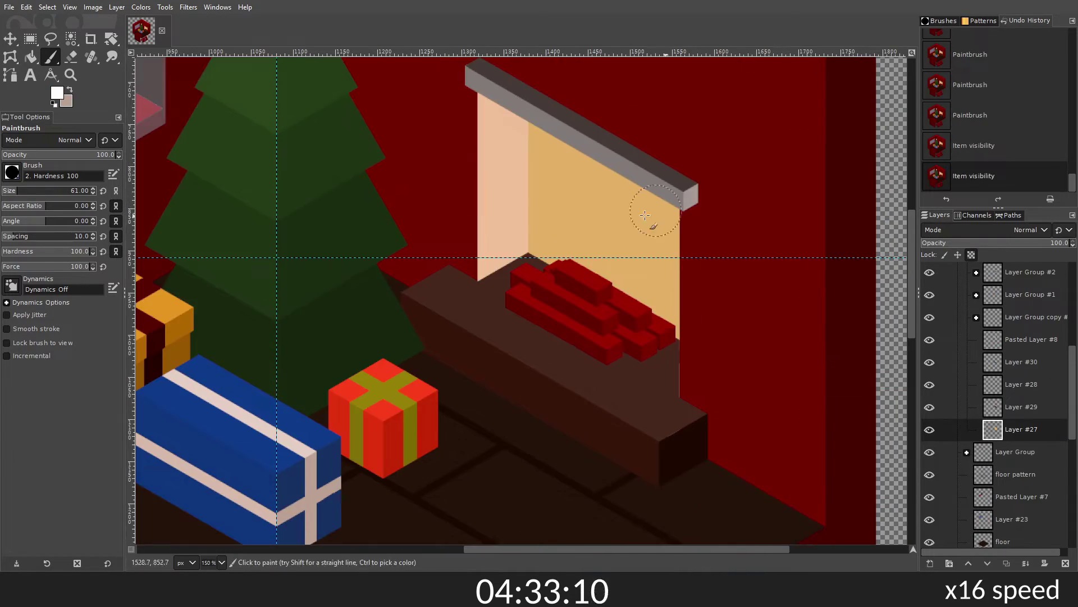
{"action": "key", "text": "shift+b"}
{"action": "left_click", "coordinate": [590, 168]}
{"action": "scroll", "coordinate": [734, 277], "scroll_direction": "down", "scroll_amount": 3}
{"action": "scroll", "coordinate": [539, 303], "scroll_direction": "up", "scroll_amount": 3}
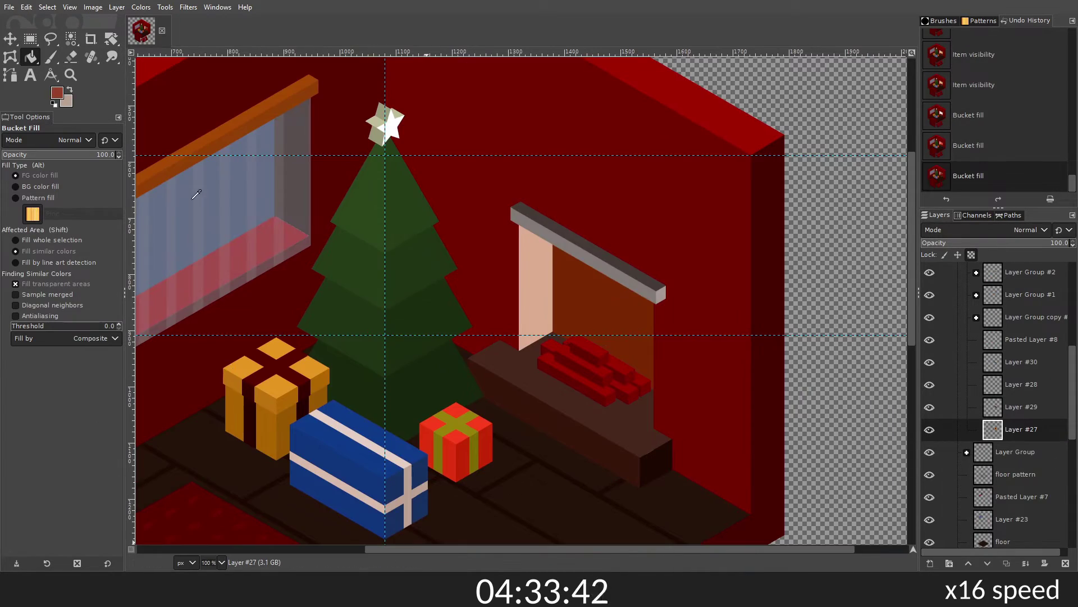
{"action": "scroll", "coordinate": [585, 308], "scroll_direction": "up", "scroll_amount": 2}
{"action": "scroll", "coordinate": [624, 373], "scroll_direction": "down", "scroll_amount": 3}
{"action": "scroll", "coordinate": [761, 316], "scroll_direction": "up", "scroll_amount": 3}
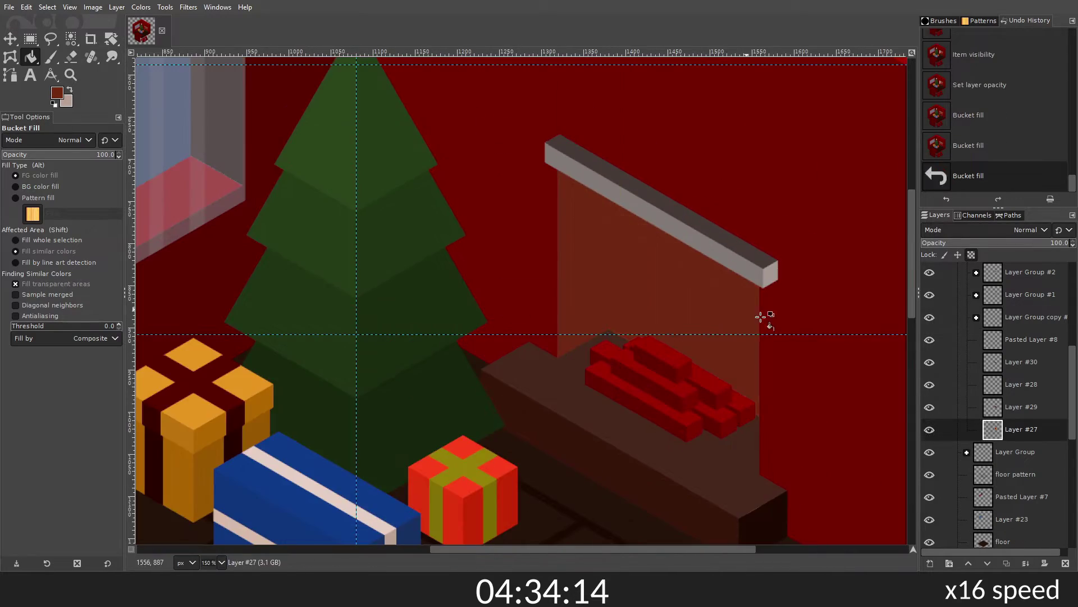
{"action": "scroll", "coordinate": [760, 317], "scroll_direction": "down", "scroll_amount": 2}
{"action": "left_click", "coordinate": [618, 314]}
{"action": "scroll", "coordinate": [776, 293], "scroll_direction": "down", "scroll_amount": 3}
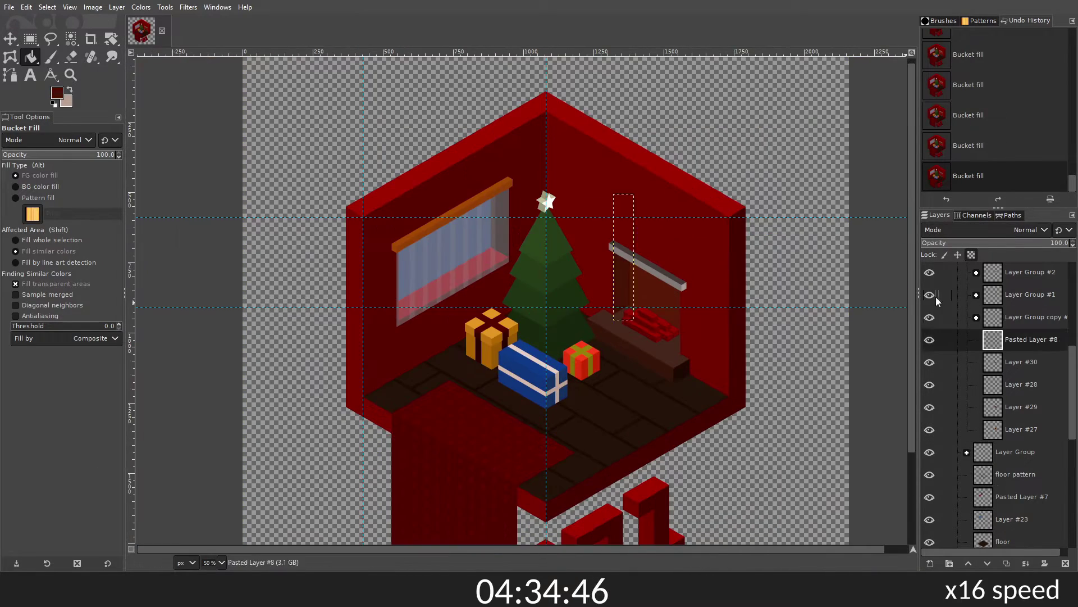
{"action": "scroll", "coordinate": [618, 315], "scroll_direction": "up", "scroll_amount": 3}
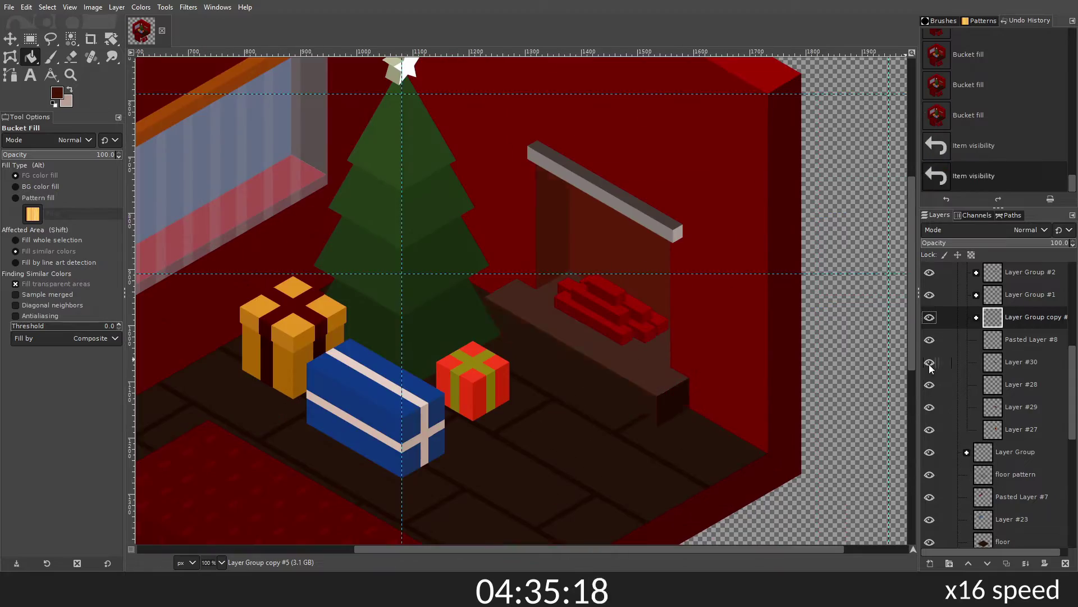
Step: Test a pink fill on the mantel's Layer #29, then look through nearby fireplace layers
{"action": "left_click", "coordinate": [1021, 406]}
{"action": "scroll", "coordinate": [618, 314], "scroll_direction": "down", "scroll_amount": 1}
{"action": "left_click", "coordinate": [602, 337]}
{"action": "scroll", "coordinate": [618, 315], "scroll_direction": "up", "scroll_amount": 1}
{"action": "scroll", "coordinate": [618, 314], "scroll_direction": "down", "scroll_amount": 3}
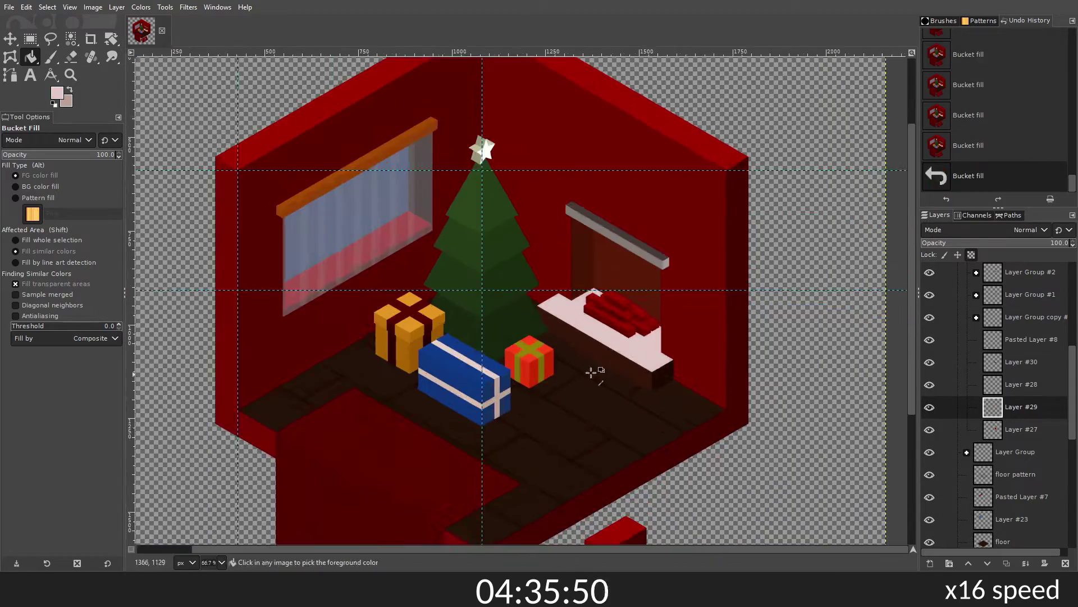
{"action": "scroll", "coordinate": [618, 315], "scroll_direction": "up", "scroll_amount": 3}
{"action": "left_click", "coordinate": [1021, 385]}
{"action": "scroll", "coordinate": [618, 314], "scroll_direction": "down", "scroll_amount": 2}
{"action": "left_click", "coordinate": [1022, 362]}
{"action": "scroll", "coordinate": [772, 435], "scroll_direction": "down", "scroll_amount": 1}
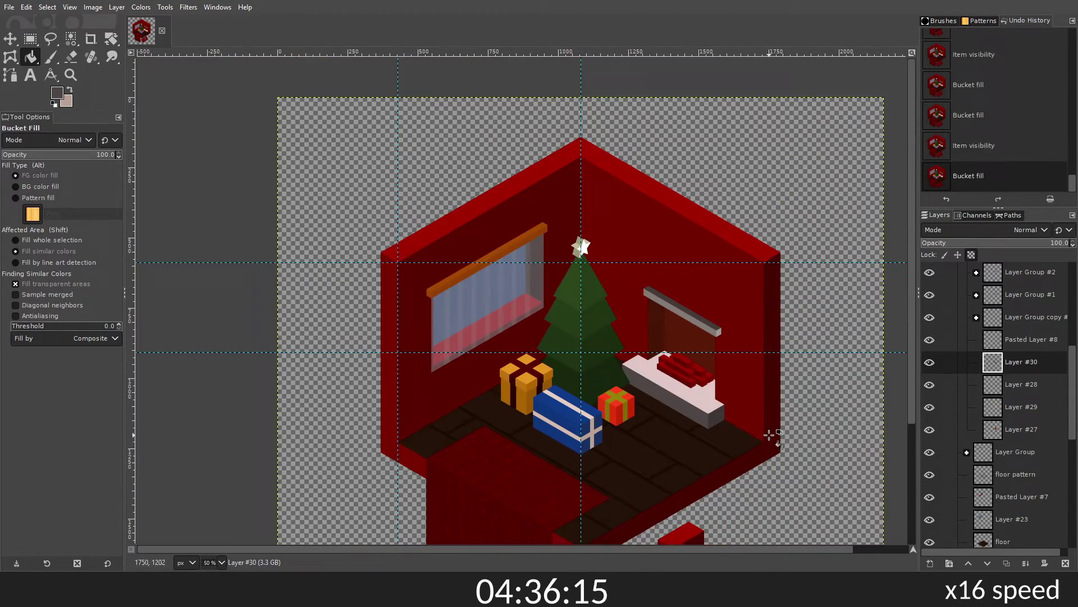
Step: On Layer #28, fill the fireplace interior, then refill it darker red
{"action": "left_click", "coordinate": [1001, 384]}
{"action": "scroll", "coordinate": [714, 339], "scroll_direction": "up", "scroll_amount": 2}
{"action": "left_click", "coordinate": [713, 339]}
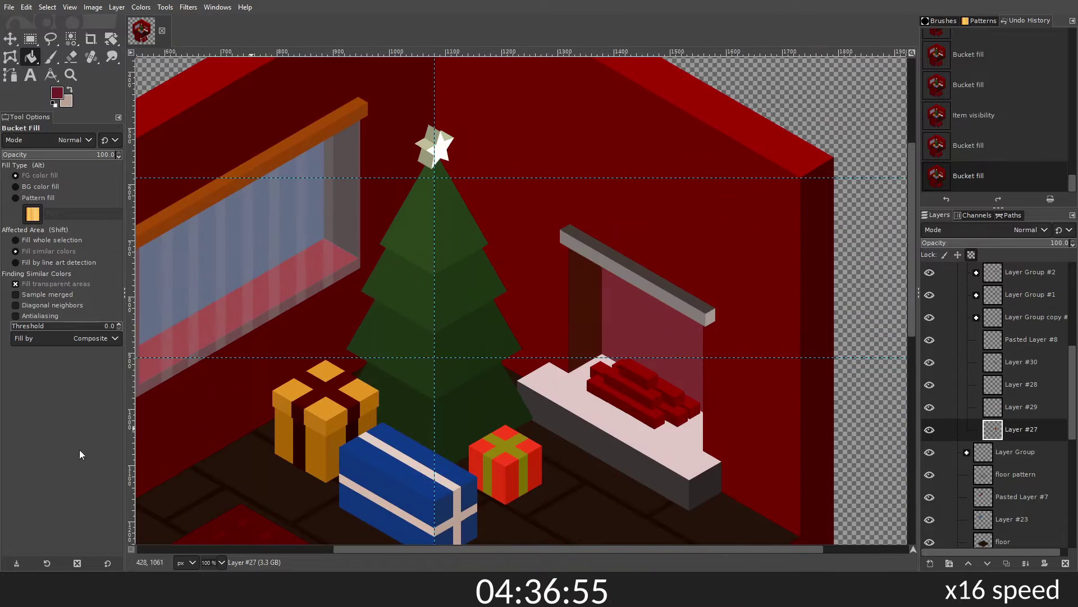
{"action": "scroll", "coordinate": [646, 354], "scroll_direction": "down", "scroll_amount": 2}
{"action": "left_click", "coordinate": [680, 348]}
{"action": "scroll", "coordinate": [679, 349], "scroll_direction": "up", "scroll_amount": 2}
{"action": "scroll", "coordinate": [679, 349], "scroll_direction": "down", "scroll_amount": 2}
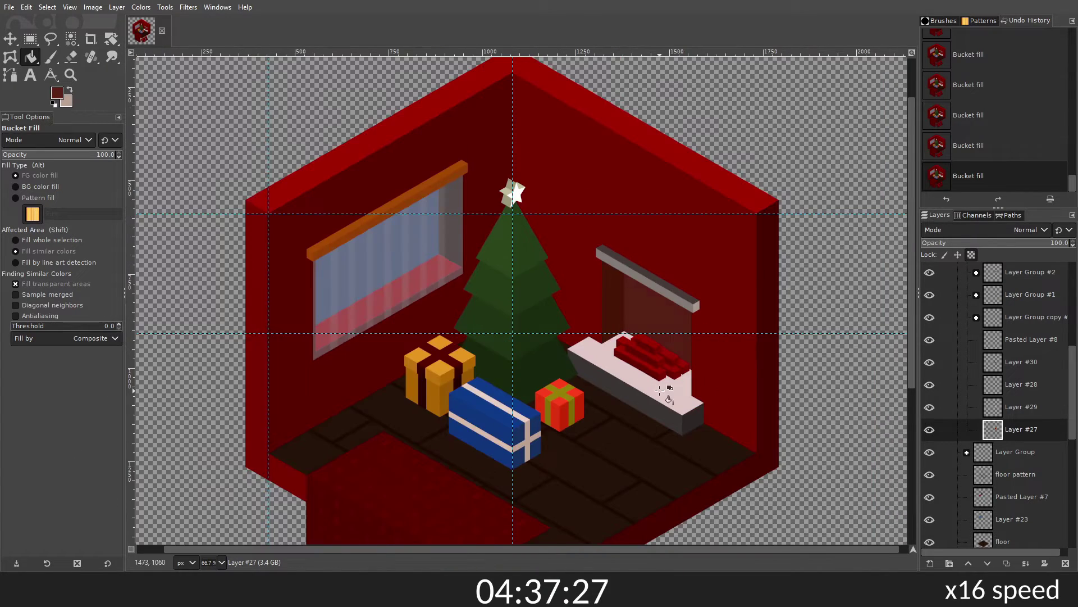
Step: Fill part of the fireplace on Layer #33 and select the mantel's layer
{"action": "left_click", "coordinate": [1016, 527]}
{"action": "scroll", "coordinate": [709, 425], "scroll_direction": "up", "scroll_amount": 2}
{"action": "left_click", "coordinate": [710, 425]}
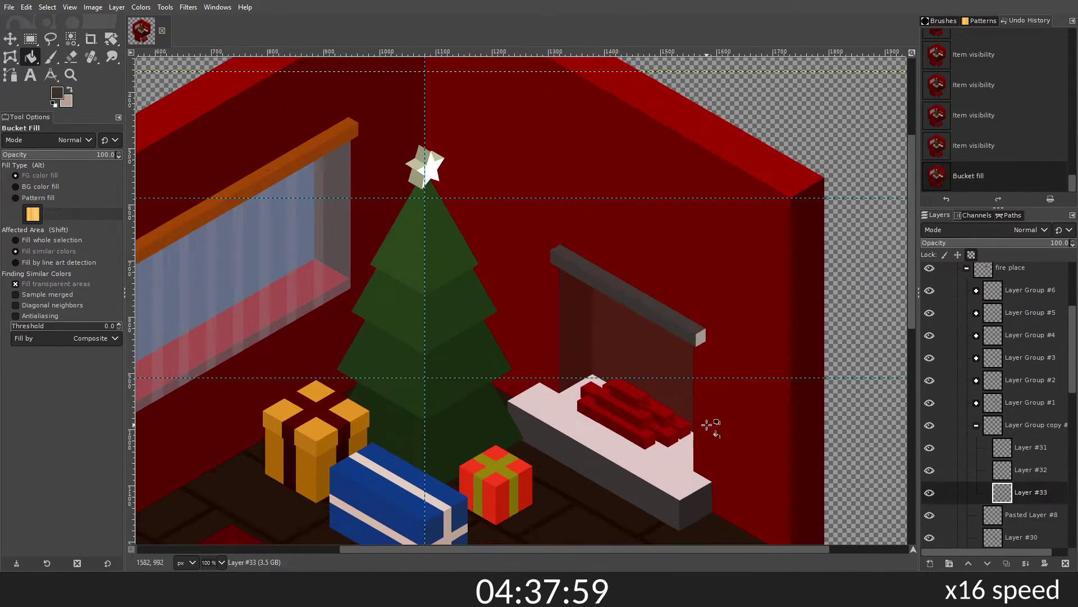
{"action": "scroll", "coordinate": [654, 382], "scroll_direction": "down", "scroll_amount": 2}
{"action": "left_click", "coordinate": [656, 383]}
{"action": "scroll", "coordinate": [655, 382], "scroll_direction": "up", "scroll_amount": 2}
Step: Fill the mantel top dark grey and fill another part of the fireplace
{"action": "left_click", "coordinate": [930, 447]}
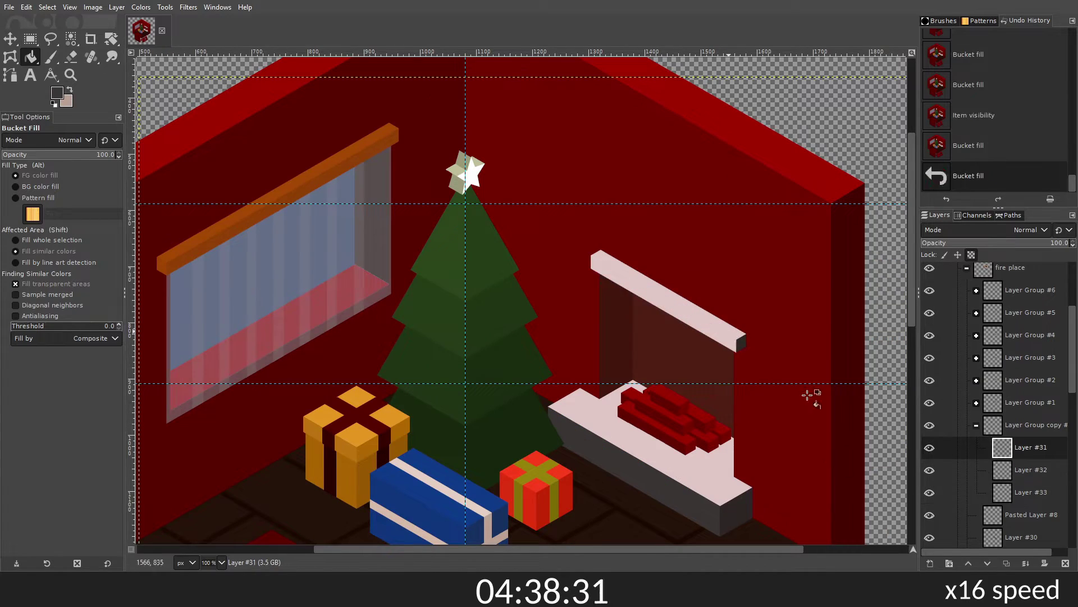
{"action": "left_click", "coordinate": [668, 296]}
{"action": "scroll", "coordinate": [668, 296], "scroll_direction": "down", "scroll_amount": 1}
{"action": "scroll", "coordinate": [668, 296], "scroll_direction": "down", "scroll_amount": 1}
{"action": "scroll", "coordinate": [668, 296], "scroll_direction": "up", "scroll_amount": 2}
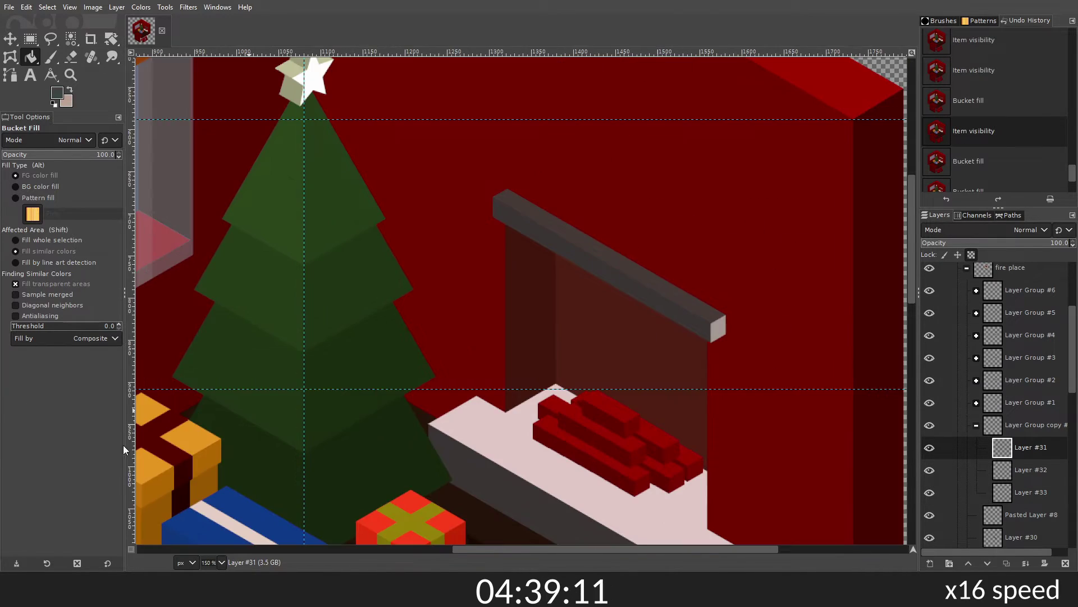
{"action": "left_click", "coordinate": [571, 230]}
Step: Save the project as isom_xmas_tree.xcf
{"action": "scroll", "coordinate": [571, 231], "scroll_direction": "down", "scroll_amount": 1}
{"action": "scroll", "coordinate": [562, 280], "scroll_direction": "up", "scroll_amount": 1}
{"action": "scroll", "coordinate": [486, 239], "scroll_direction": "down", "scroll_amount": 1}
{"action": "key", "text": "ctrl+s"}
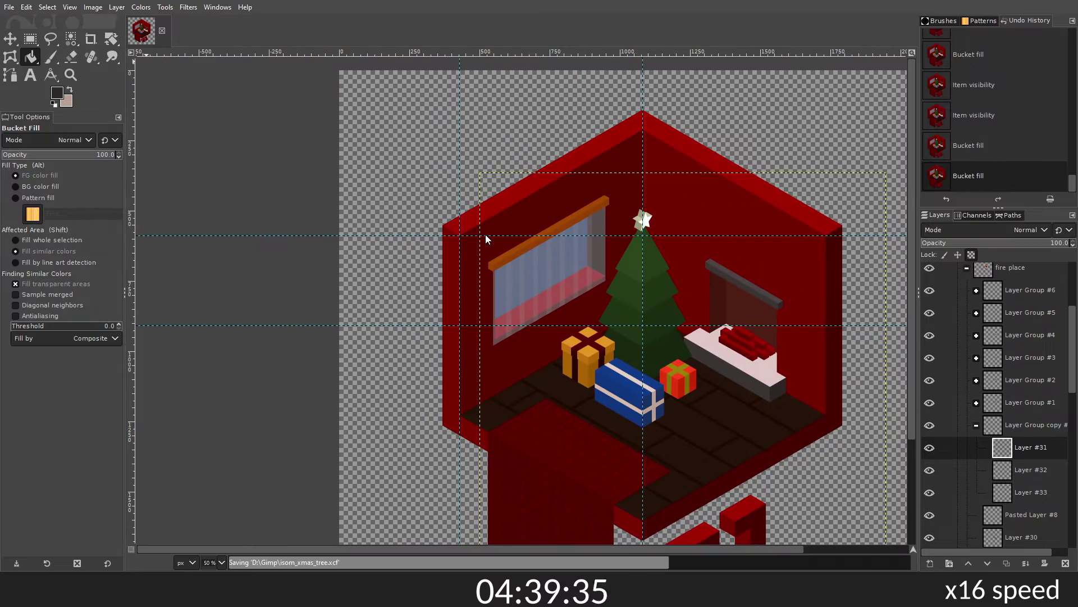
Step: Bucket-fill both curtain rail layers dark brown
{"action": "left_click", "coordinate": [1021, 406]}
{"action": "scroll", "coordinate": [410, 315], "scroll_direction": "up", "scroll_amount": 2}
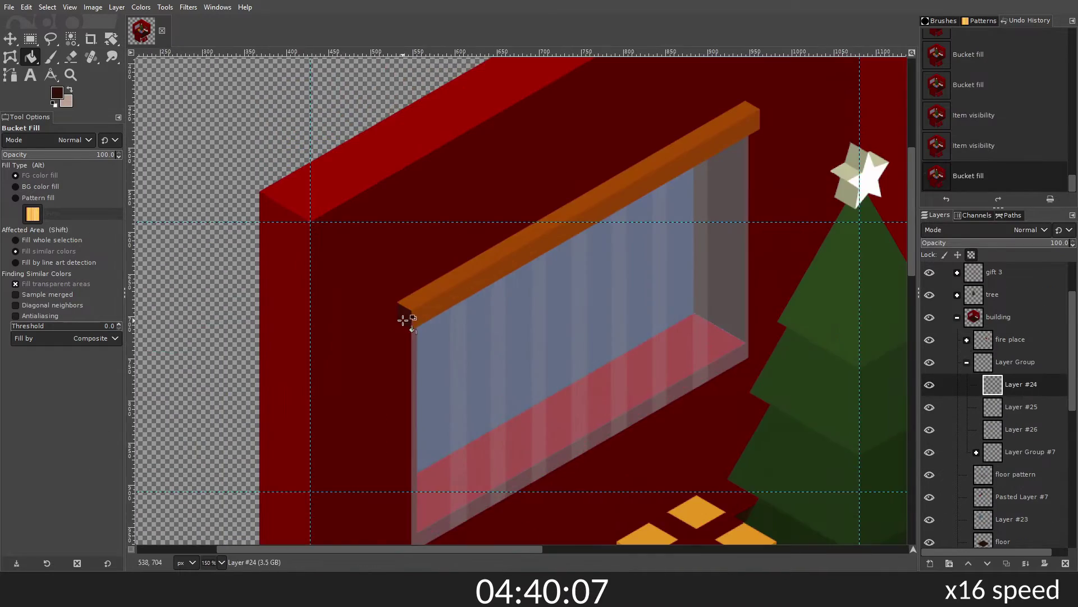
{"action": "left_click", "coordinate": [596, 219]}
{"action": "scroll", "coordinate": [446, 337], "scroll_direction": "down", "scroll_amount": 2}
{"action": "scroll", "coordinate": [447, 337], "scroll_direction": "up", "scroll_amount": 2}
{"action": "left_click", "coordinate": [1021, 429]}
{"action": "left_click", "coordinate": [723, 366]}
Step: Pick a grey-blue colour and fill the left wall with it instead of red
{"action": "scroll", "coordinate": [561, 351], "scroll_direction": "down", "scroll_amount": 2}
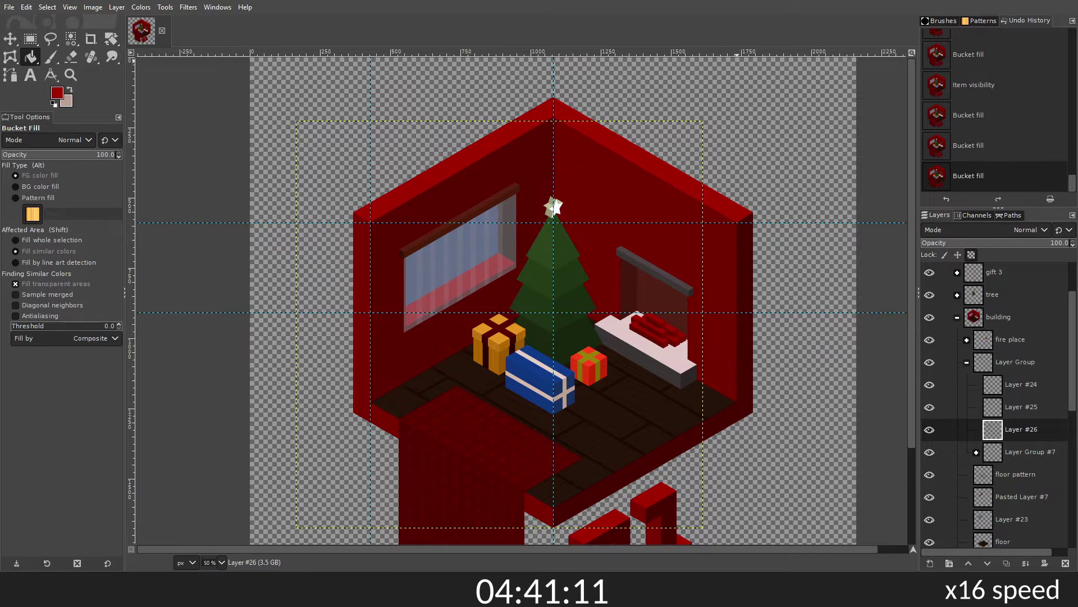
{"action": "scroll", "coordinate": [590, 315], "scroll_direction": "down", "scroll_amount": 2}
{"action": "scroll", "coordinate": [594, 299], "scroll_direction": "up", "scroll_amount": 3}
{"action": "scroll", "coordinate": [586, 355], "scroll_direction": "down", "scroll_amount": 1}
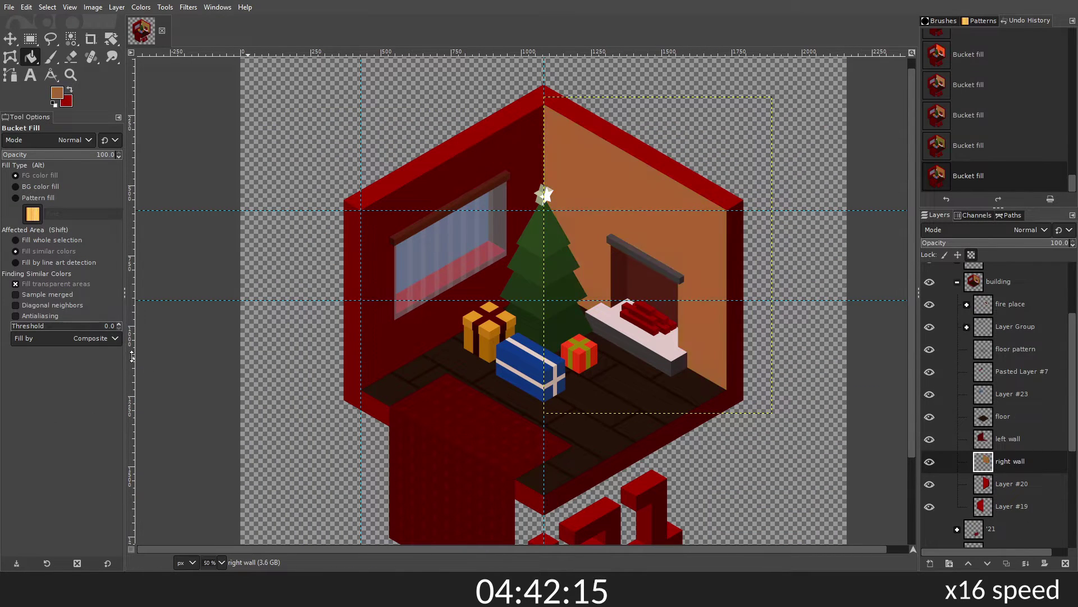
{"action": "scroll", "coordinate": [556, 317], "scroll_direction": "up", "scroll_amount": 2}
{"action": "scroll", "coordinate": [634, 337], "scroll_direction": "down", "scroll_amount": 2}
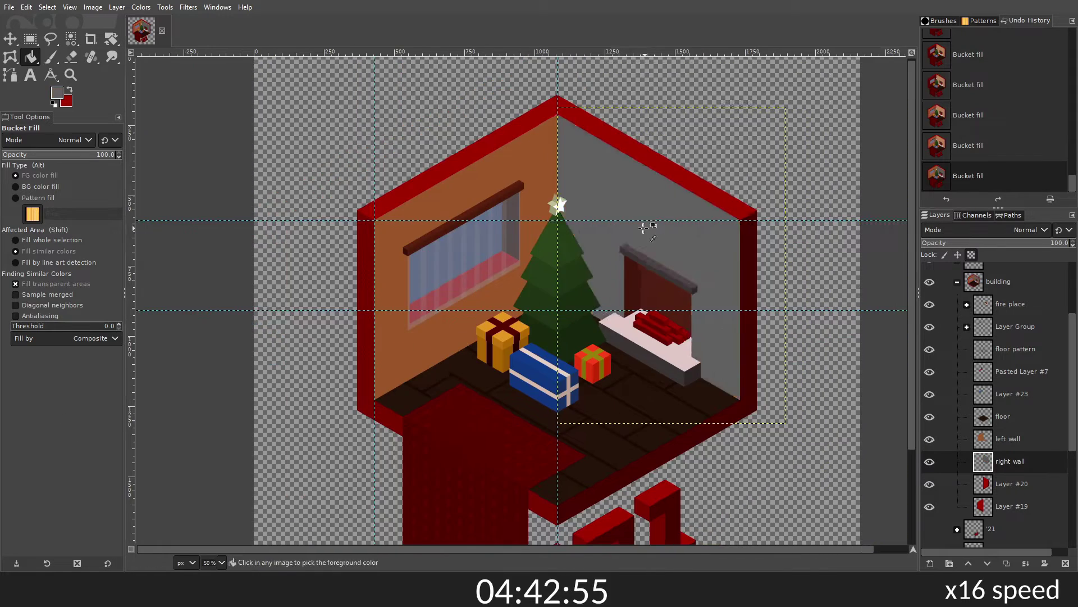
{"action": "scroll", "coordinate": [645, 224], "scroll_direction": "down", "scroll_amount": 1}
{"action": "left_click", "coordinate": [620, 353]}
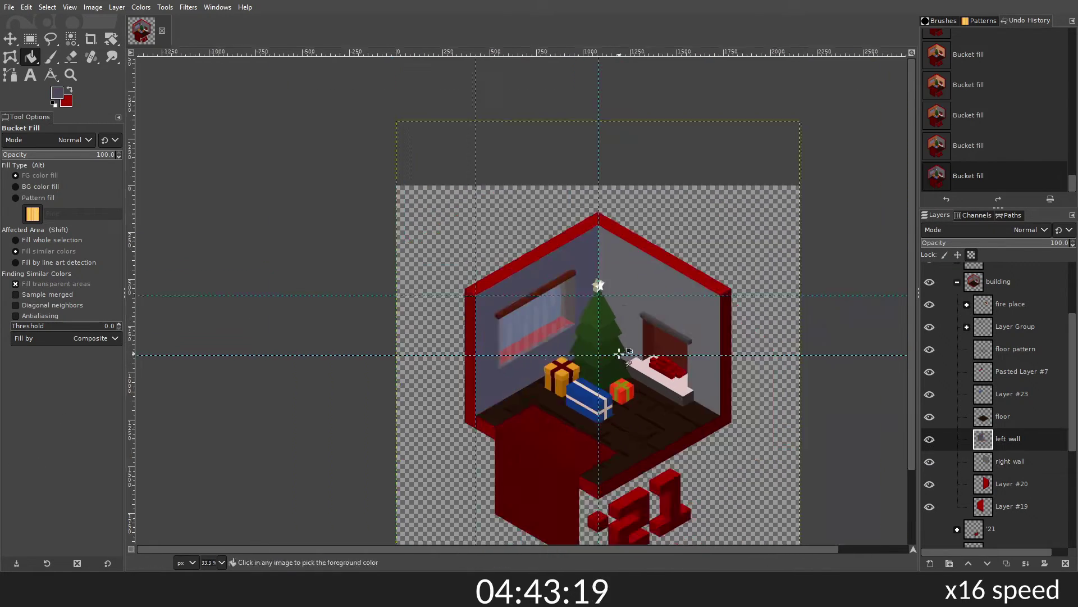
{"action": "scroll", "coordinate": [619, 353], "scroll_direction": "up", "scroll_amount": 1}
{"action": "scroll", "coordinate": [620, 353], "scroll_direction": "up", "scroll_amount": 1}
Step: Fill the right wall grey-blue, undoing one misplaced fill first
{"action": "left_click", "coordinate": [751, 330]}
{"action": "key", "text": "ctrl+z"}
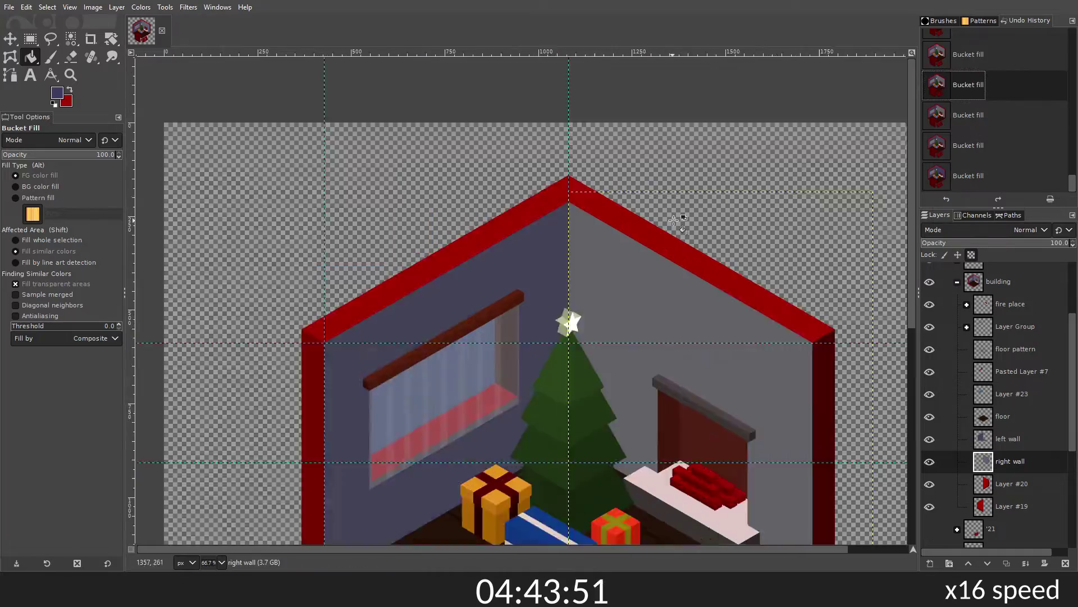
{"action": "left_click", "coordinate": [674, 220]}
{"action": "scroll", "coordinate": [584, 315], "scroll_direction": "down", "scroll_amount": 1}
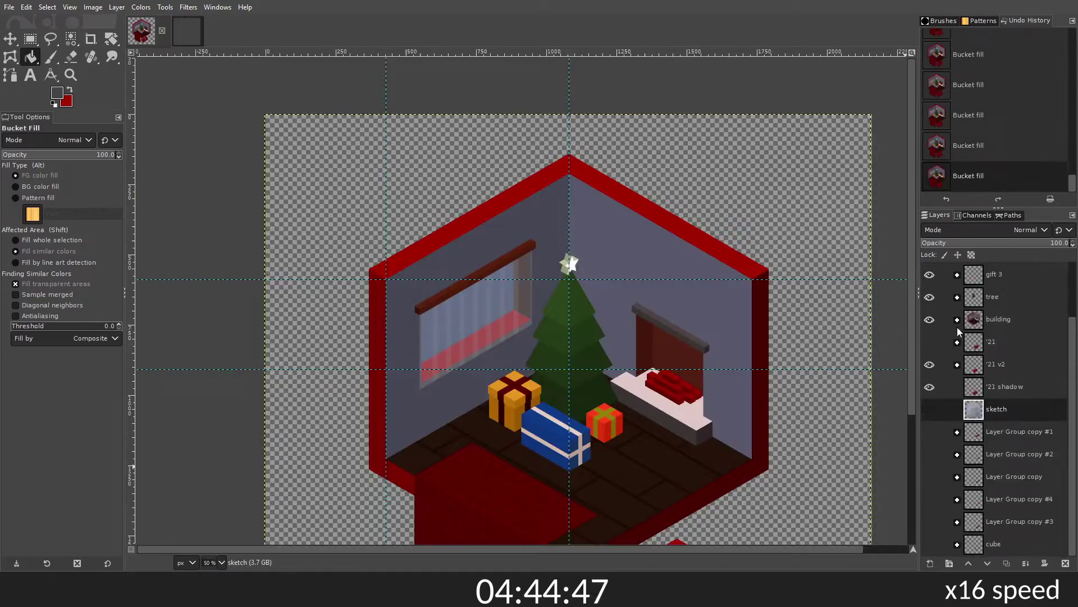
Step: Preview a flattened Visible copy, then bucket-fill the window glass layer
{"action": "left_click_drag", "start_coordinate": [983, 409], "coordinate": [242, 222]}
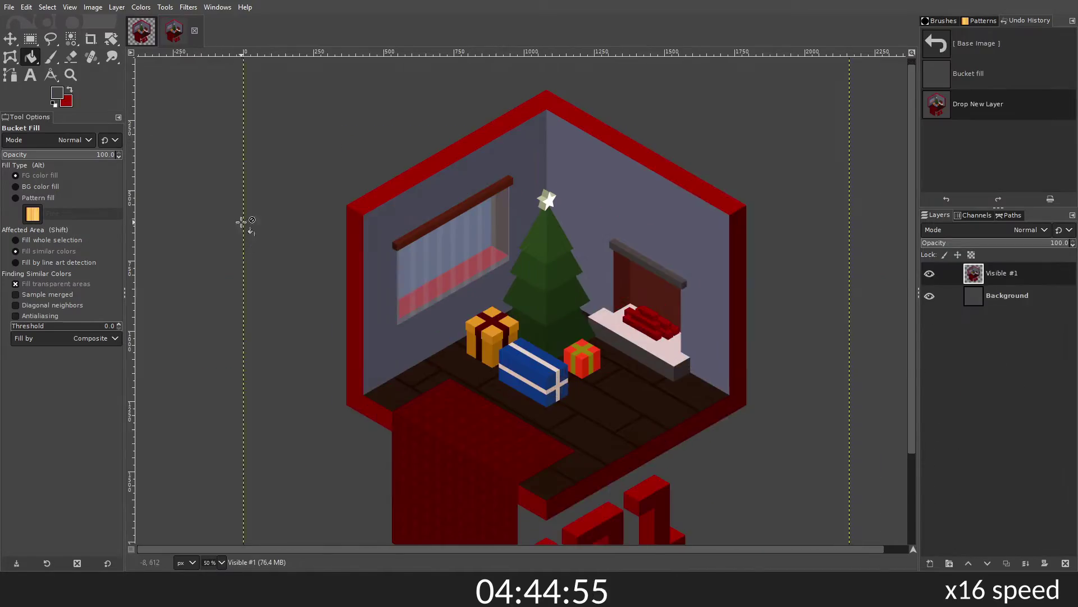
{"action": "left_click", "coordinate": [142, 31]}
{"action": "left_click", "coordinate": [929, 471]}
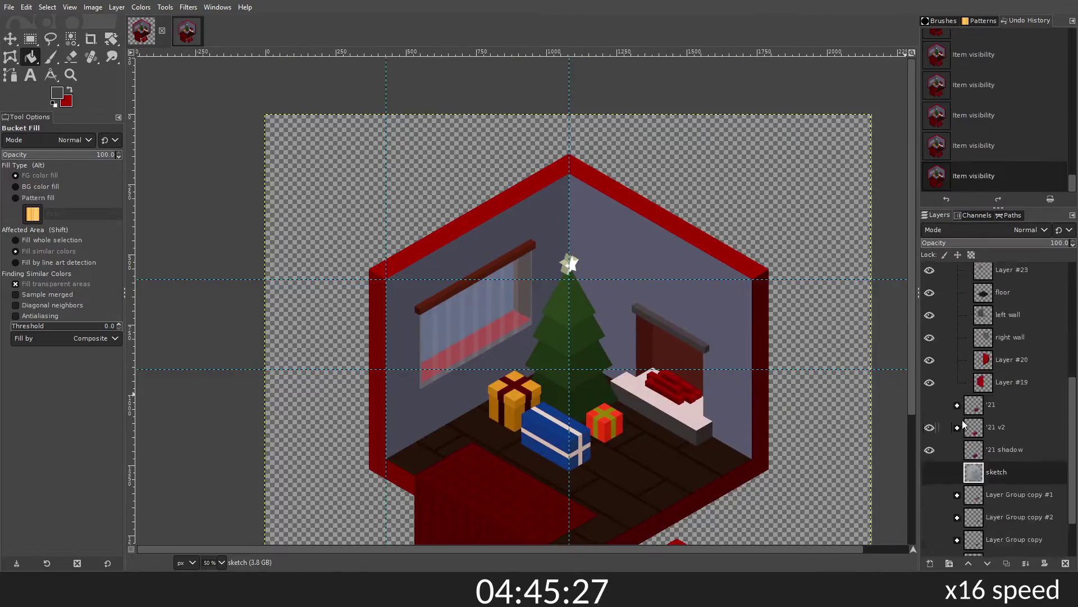
{"action": "left_click", "coordinate": [1011, 425]}
{"action": "key", "text": "r"}
{"action": "key", "text": "shift+b"}
{"action": "left_click", "coordinate": [483, 368]}
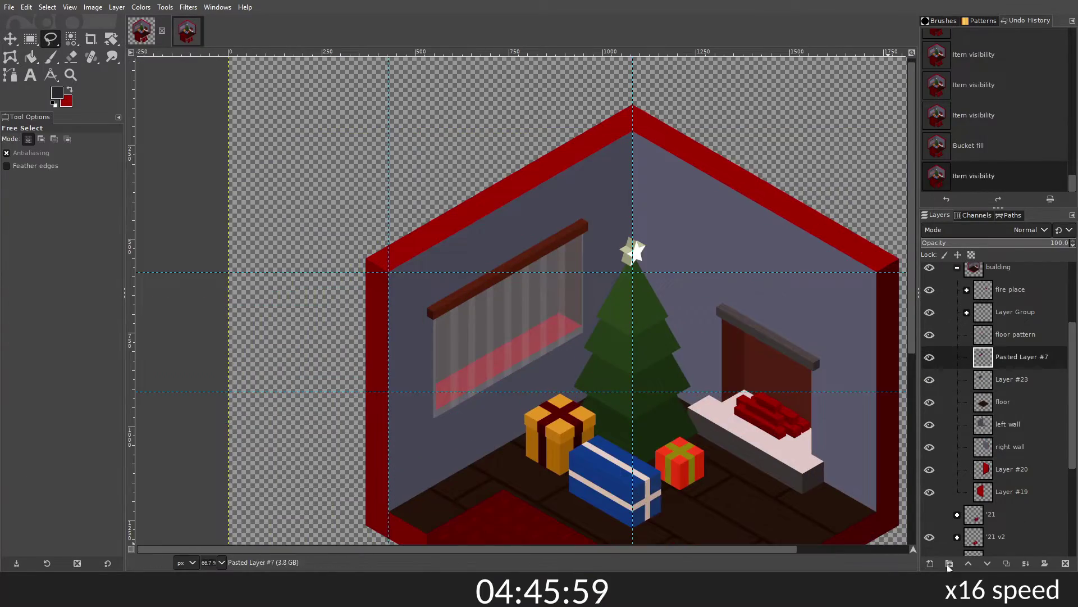
Step: Free-select the window glass on a new layer, fill it grey, and save
{"action": "left_click", "coordinate": [949, 563]}
{"action": "key", "text": "1"}
{"action": "key", "text": "shift+b"}
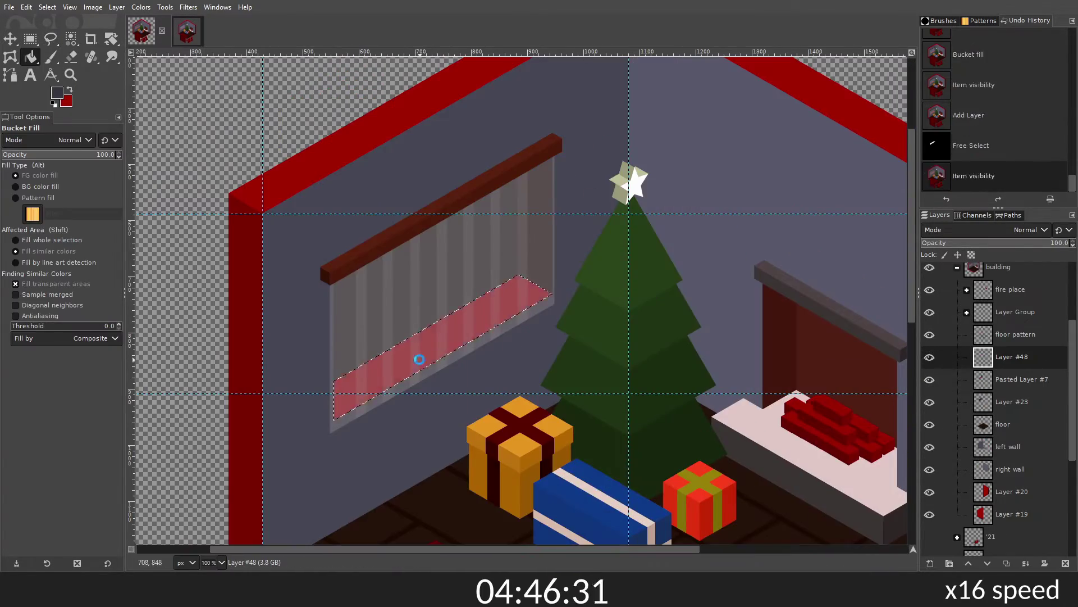
{"action": "left_click", "coordinate": [419, 359]}
{"action": "left_click", "coordinate": [419, 359]}
{"action": "scroll", "coordinate": [356, 377], "scroll_direction": "up", "scroll_amount": 1}
{"action": "key", "text": "ctrl+s"}
Step: Hide the old pink glass layer and keep the glass selection active
{"action": "left_click", "coordinate": [929, 402]}
{"action": "key", "text": "shift+ctrl+j"}
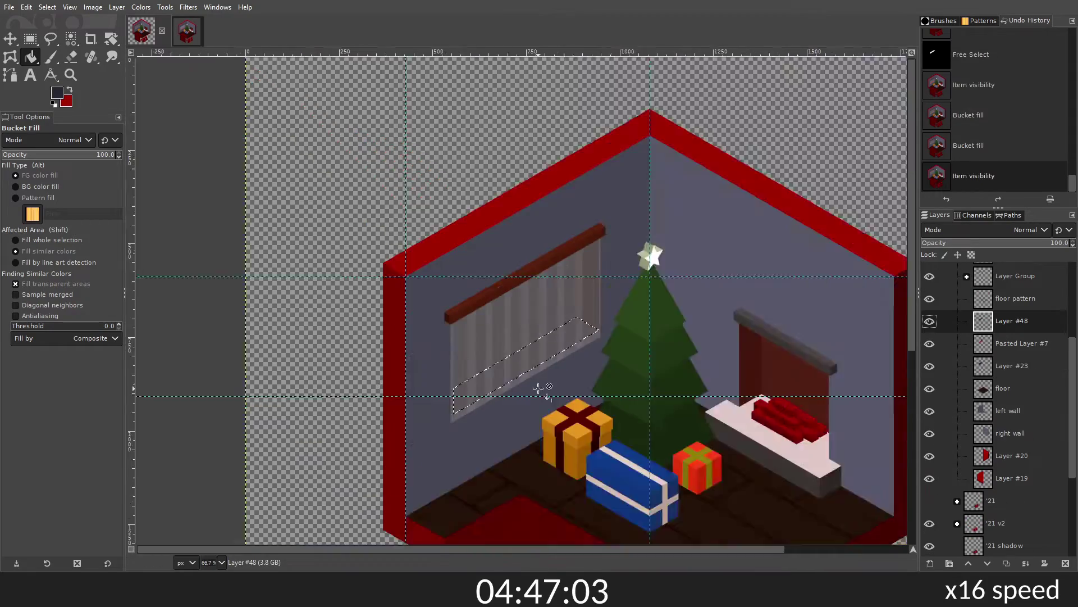
{"action": "key", "text": "ctrl+shift+a"}
{"action": "key", "text": "ctrl+z"}
{"action": "key", "text": "grave"}
Step: Lower the curtain strips group's opacity to about 29 and swap the foreground/background colours
{"action": "left_click", "coordinate": [967, 276]}
{"action": "key", "text": "shift+ctrl+j"}
{"action": "left_click_drag", "start_coordinate": [1056, 246], "coordinate": [1027, 245]}
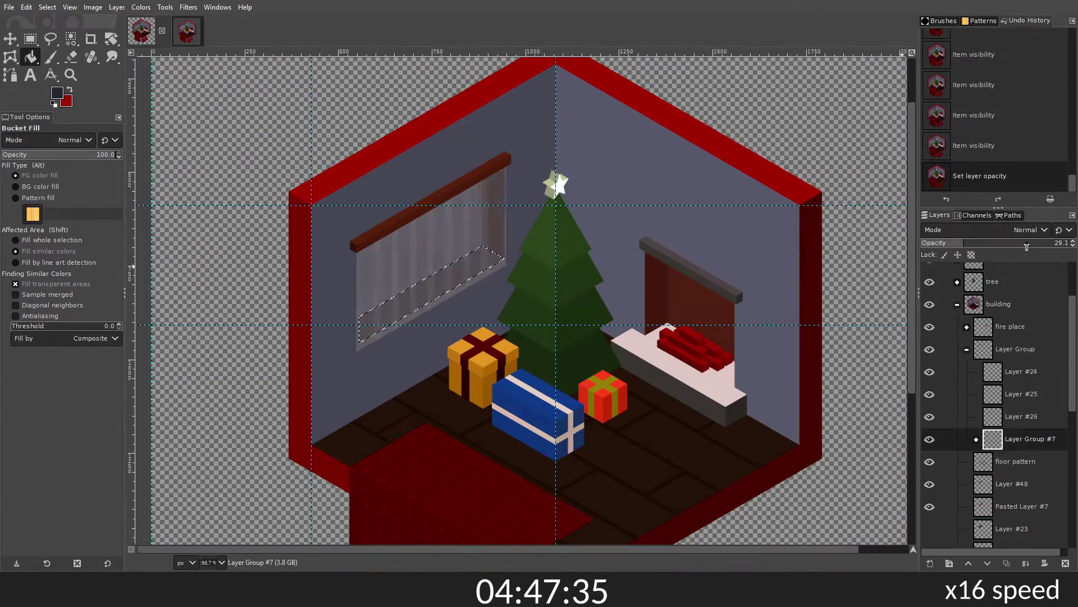
{"action": "left_click", "coordinate": [1011, 394]}
{"action": "left_click", "coordinate": [929, 349]}
{"action": "key", "text": "x"}
{"action": "key", "text": "1"}
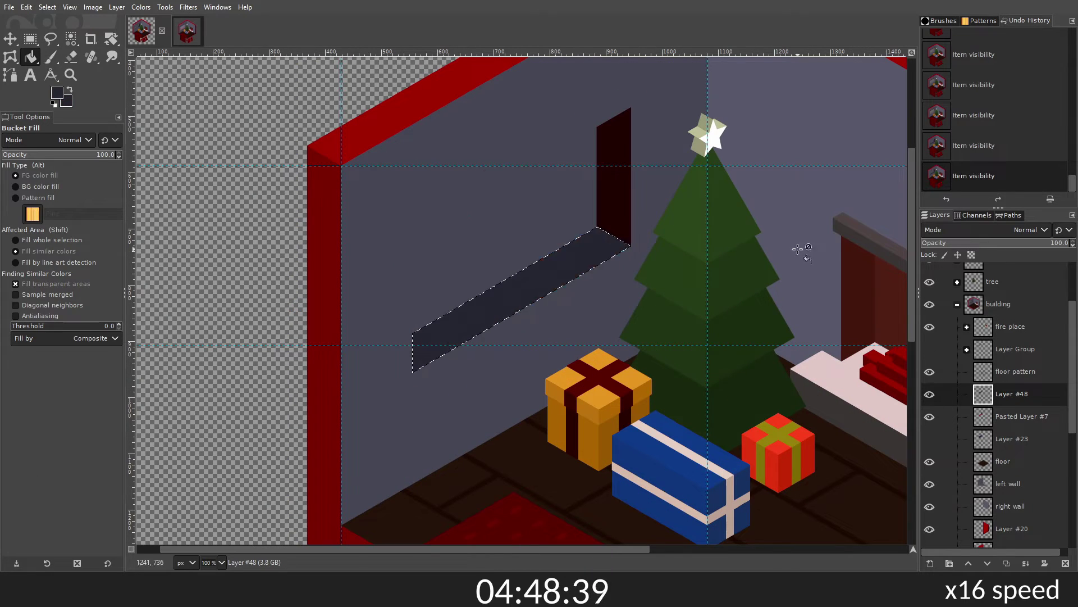
Step: Outline the window recess on a new layer and fill the curtain strips pale grey
{"action": "key", "text": "shift+ctrl+n"}
{"action": "key", "text": "f"}
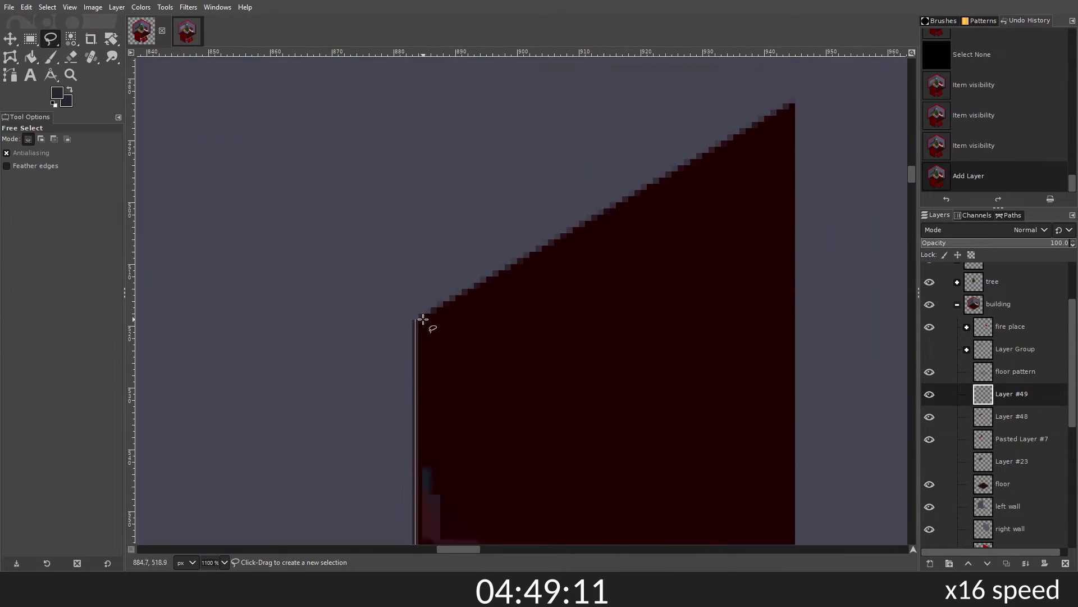
{"action": "left_click", "coordinate": [795, 176]}
{"action": "key", "text": "shift+b"}
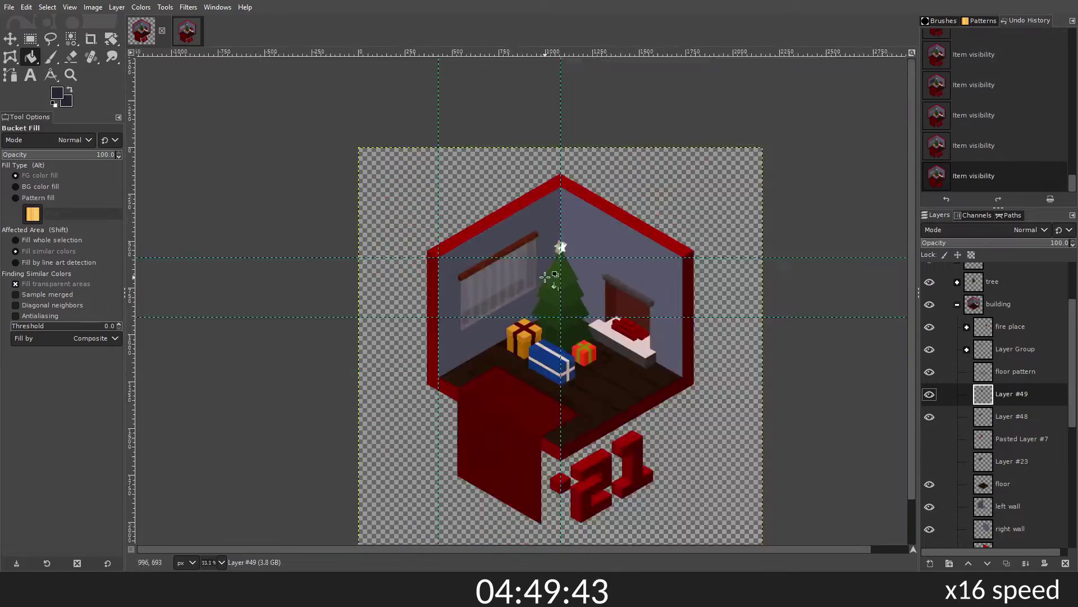
{"action": "left_click", "coordinate": [1022, 402]}
{"action": "left_click", "coordinate": [1031, 490]}
{"action": "left_click", "coordinate": [511, 427]}
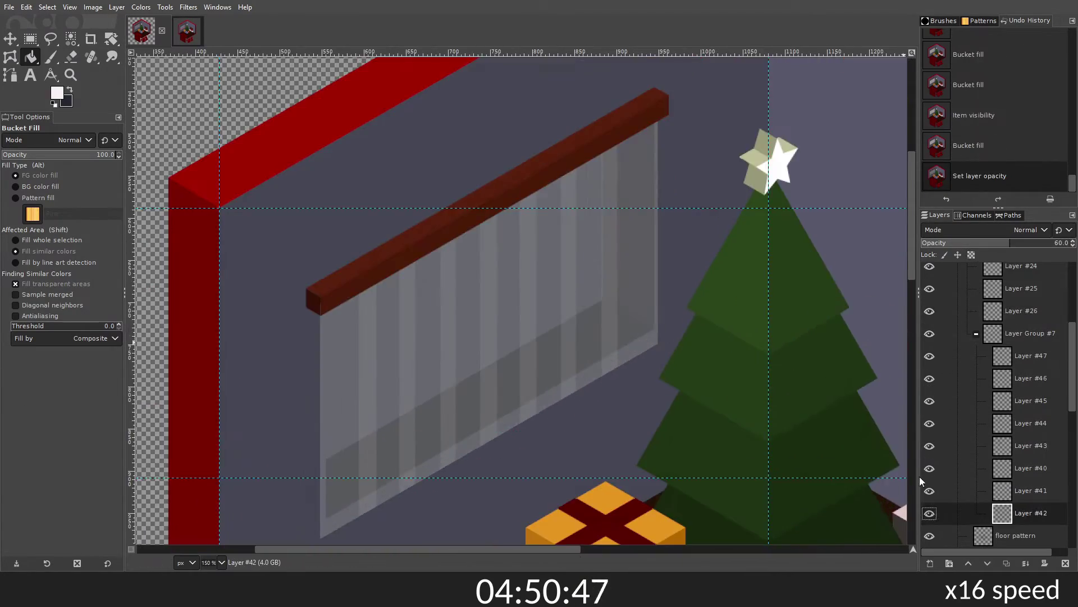
Step: Lock the strip layer's transparency and brighten the left curtain strips
{"action": "left_click", "coordinate": [975, 118]}
{"action": "key", "text": "ctrl+y"}
{"action": "key", "text": "ctrl+y"}
{"action": "key", "text": "ctrl+y"}
{"action": "left_click", "coordinate": [971, 255]}
{"action": "left_click", "coordinate": [1031, 422]}
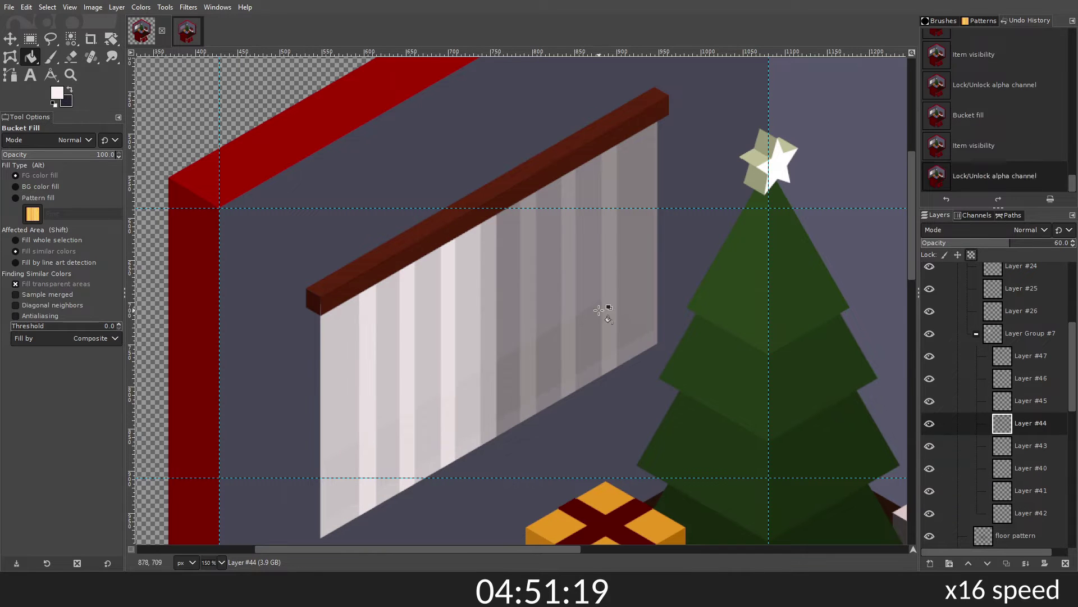
{"action": "left_click", "coordinate": [977, 334]}
{"action": "key", "text": "shift+ctrl+j"}
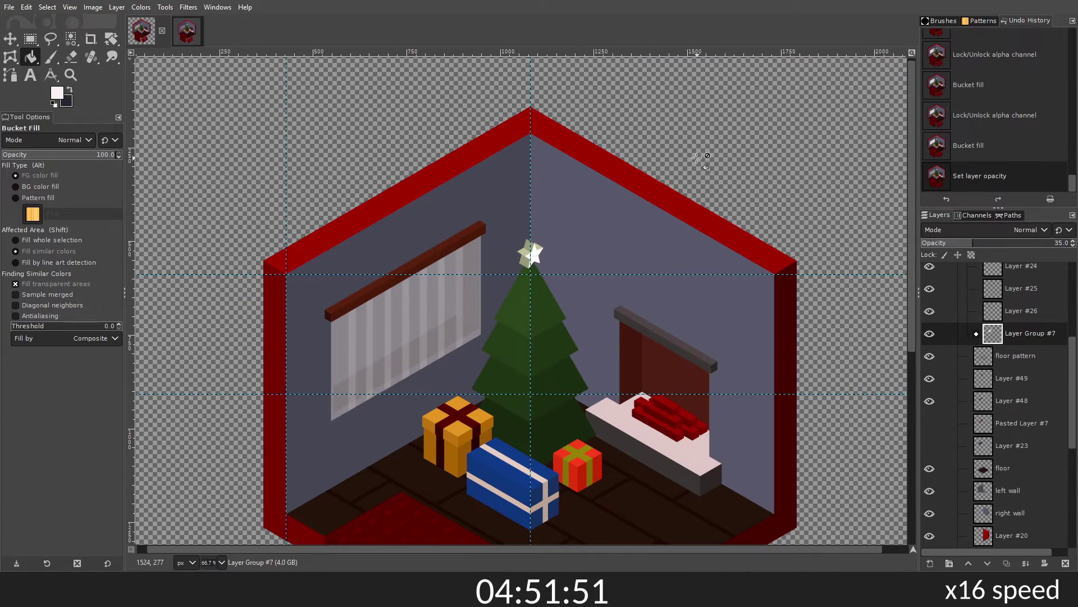
{"action": "key", "text": "1"}
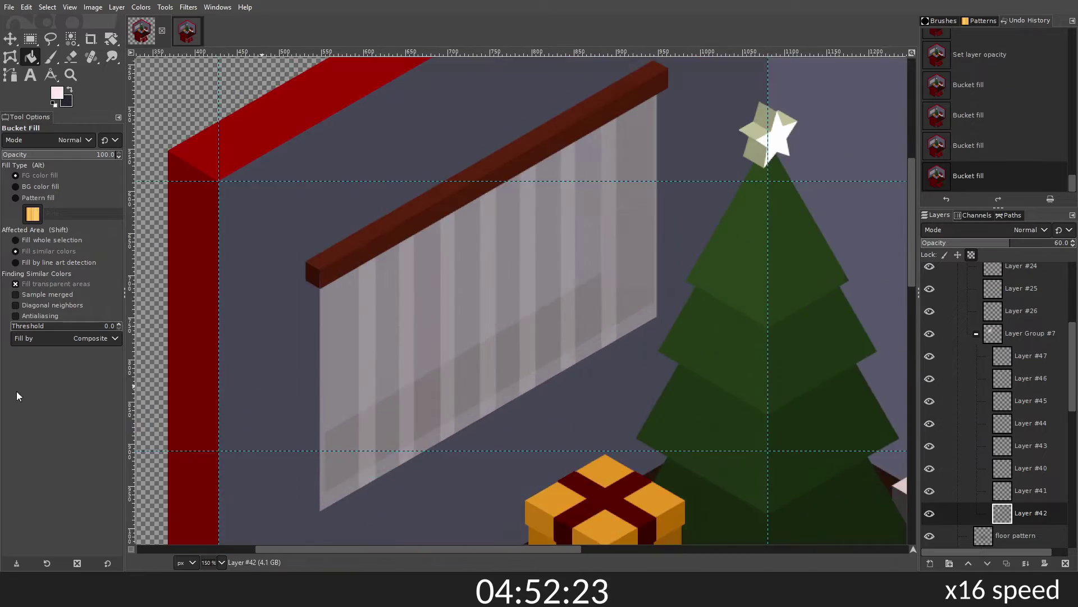
{"action": "key", "text": "shift+ctrl+j"}
Step: Hide one curtain strip, drop the strips group opacity to 15, and show the glass again
{"action": "left_click", "coordinate": [1030, 491]}
{"action": "left_click", "coordinate": [929, 491]}
{"action": "left_click", "coordinate": [976, 333]}
{"action": "key", "text": "shift+ctrl+j"}
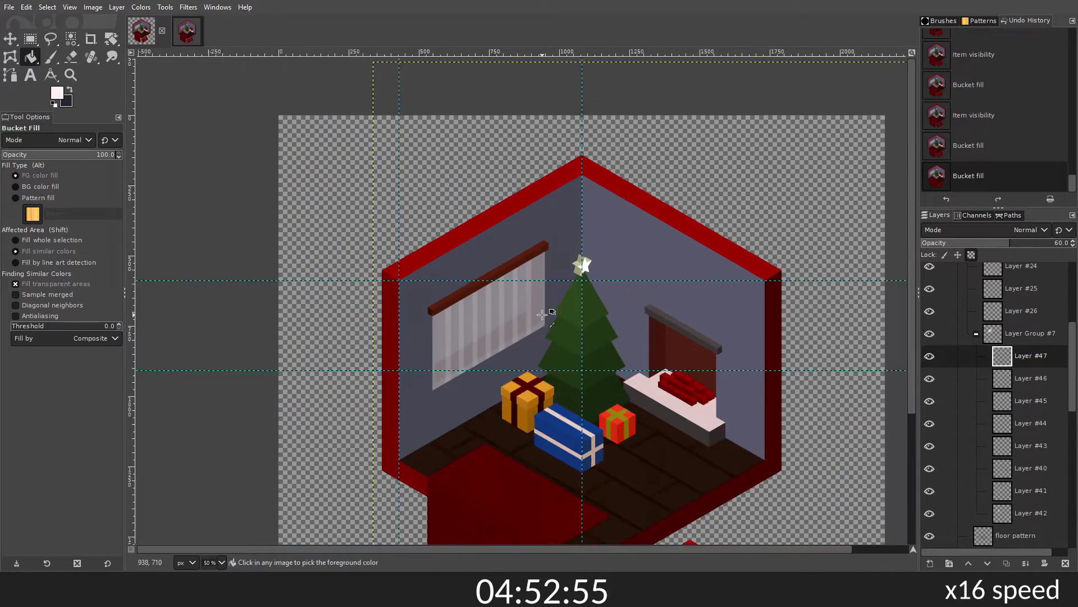
{"action": "scroll", "coordinate": [949, 364], "scroll_direction": "down", "scroll_amount": 2}
{"action": "left_click", "coordinate": [967, 317]}
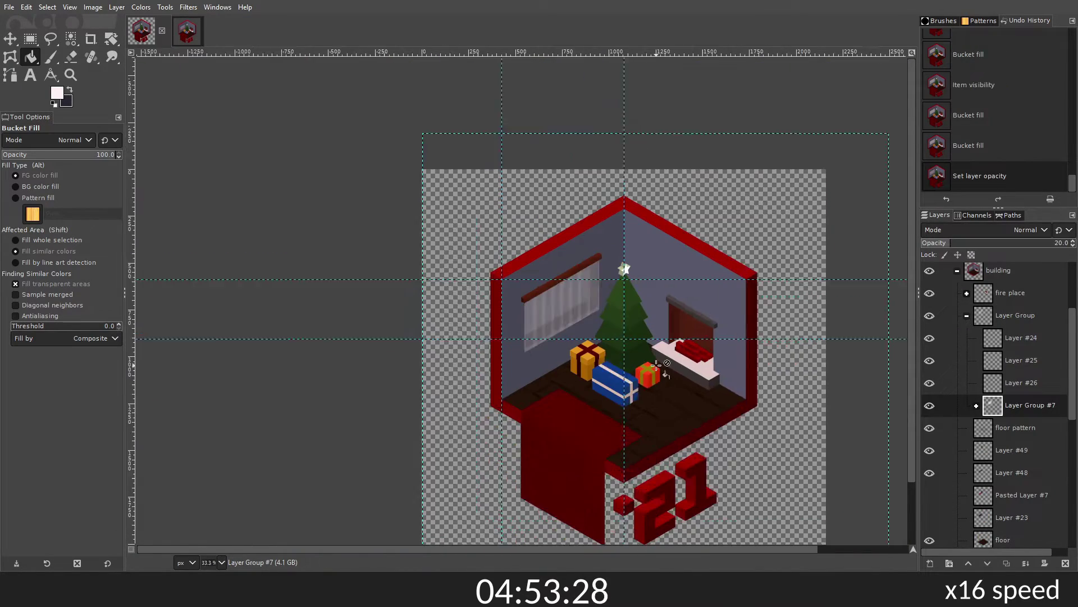
{"action": "left_click", "coordinate": [930, 427]}
{"action": "left_click", "coordinate": [529, 352]}
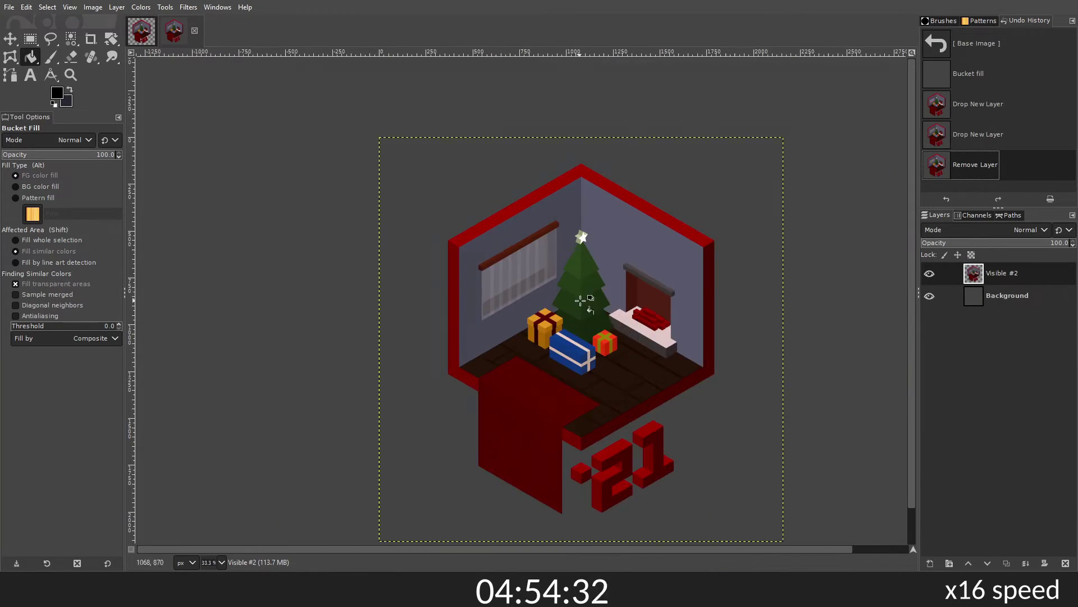
Step: Undo the yellow log fill, lock the log layer's alpha and refill the logs brown
{"action": "key", "text": "alt+1"}
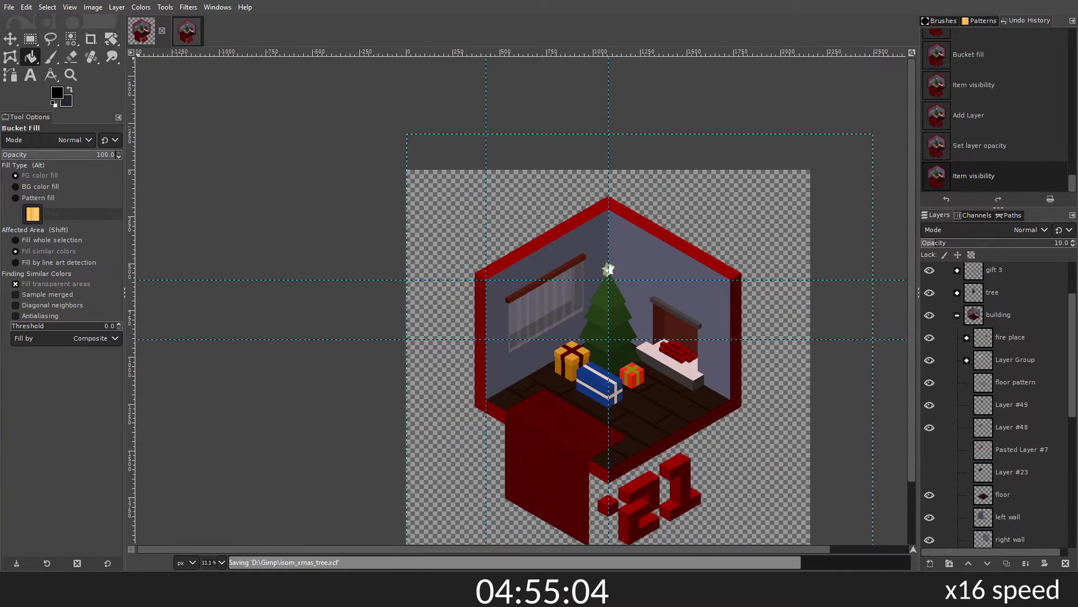
{"action": "scroll", "coordinate": [655, 329], "scroll_direction": "up", "scroll_amount": 10}
{"action": "left_click", "coordinate": [974, 259]}
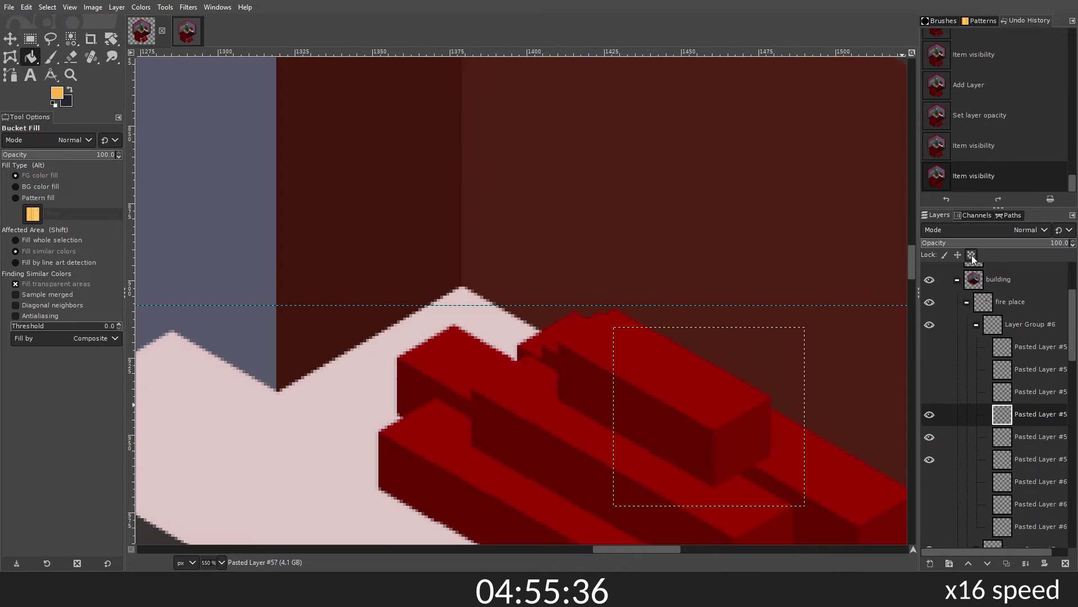
{"action": "key", "text": "minus"}
{"action": "key", "text": "minus"}
{"action": "key", "text": "ctrl+z"}
{"action": "left_click", "coordinate": [976, 324]}
{"action": "left_click", "coordinate": [930, 325]}
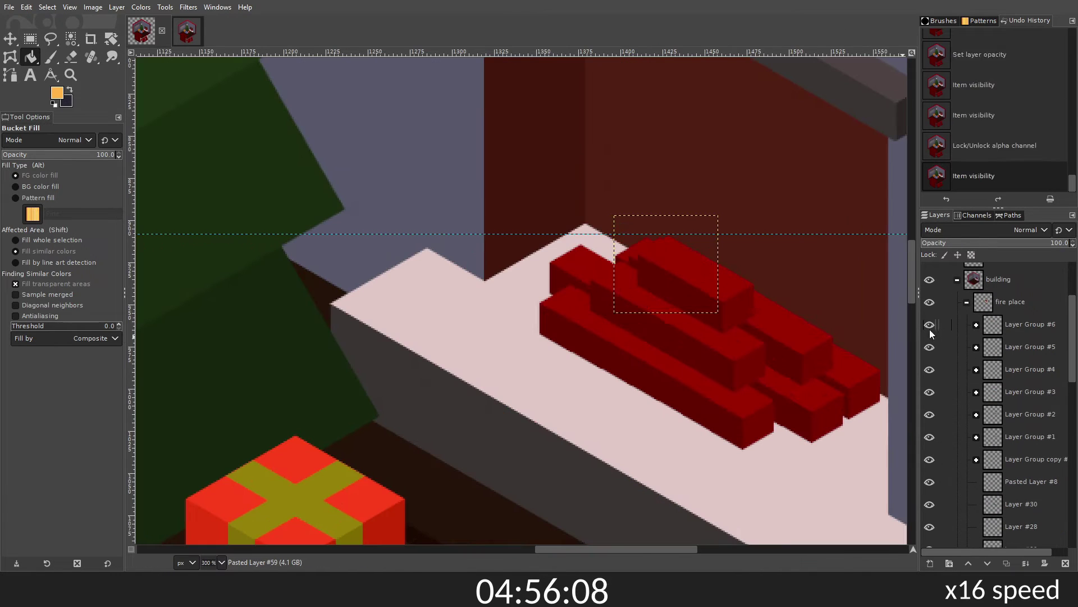
{"action": "left_click", "coordinate": [971, 255]}
{"action": "key", "text": "d"}
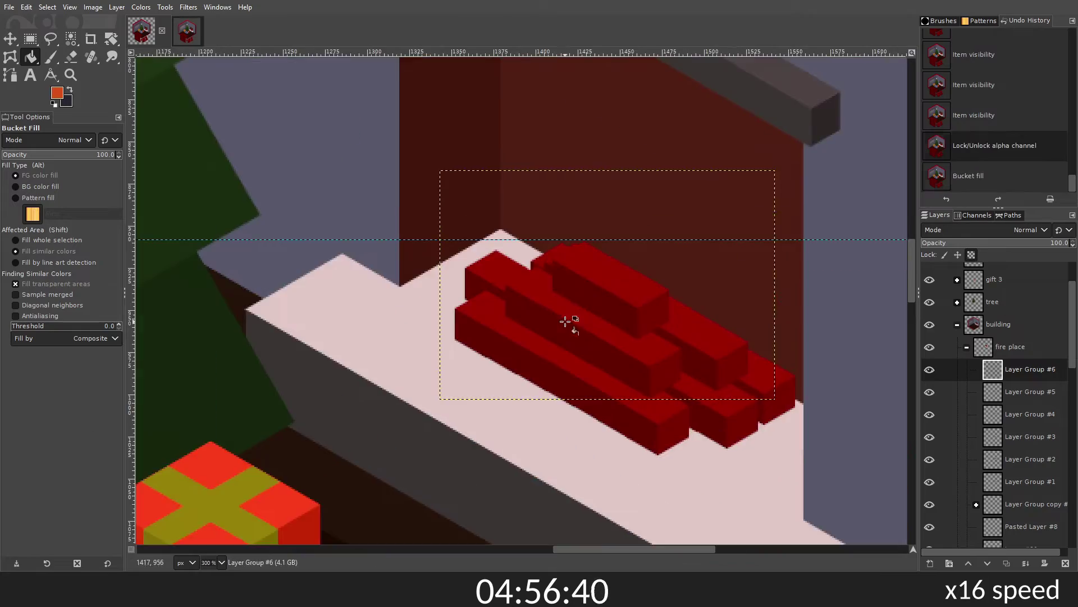
{"action": "left_click", "coordinate": [571, 321]}
Step: Collapse the building group, try a dark green carpet fill, then undo it
{"action": "key", "text": "shift+ctrl+j"}
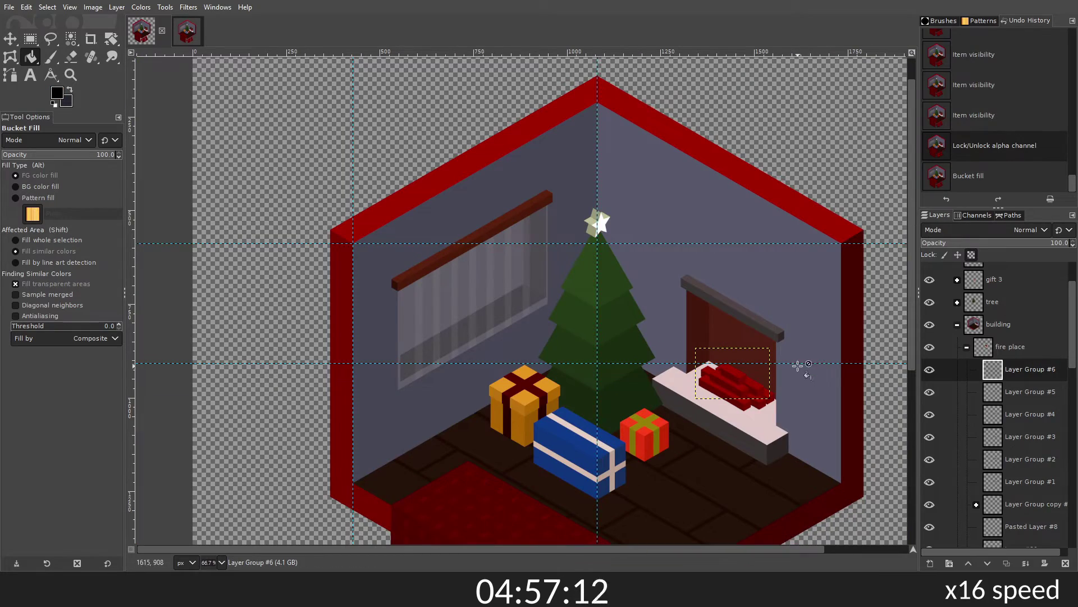
{"action": "scroll", "coordinate": [798, 366], "scroll_direction": "down", "scroll_amount": 5}
{"action": "key", "text": "minus"}
{"action": "left_click", "coordinate": [957, 325]}
{"action": "scroll", "coordinate": [987, 306], "scroll_direction": "up", "scroll_amount": 5}
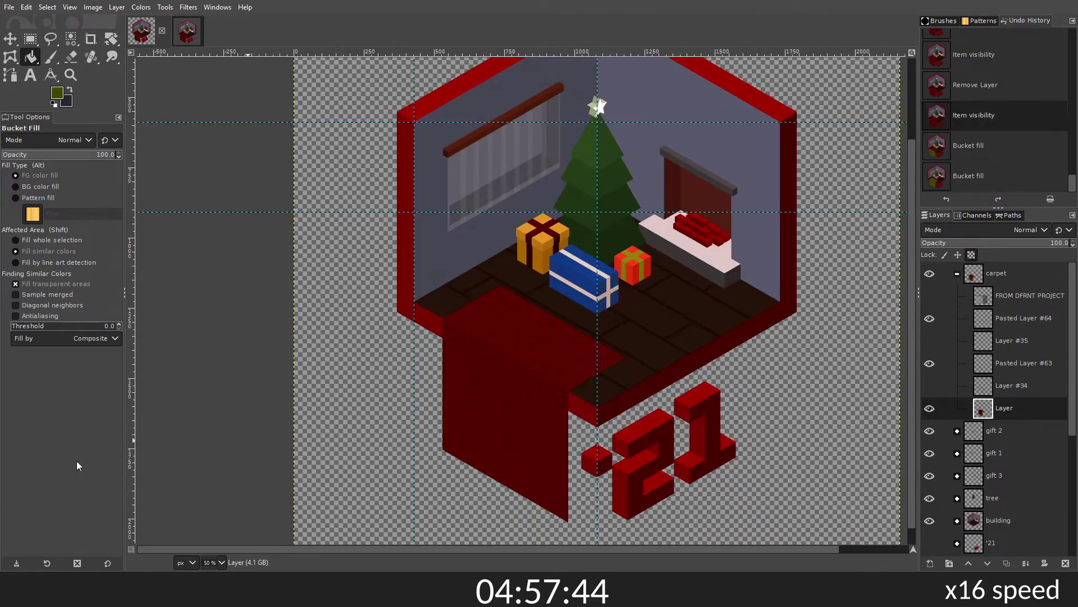
{"action": "left_click", "coordinate": [505, 427]}
{"action": "key", "text": "minus"}
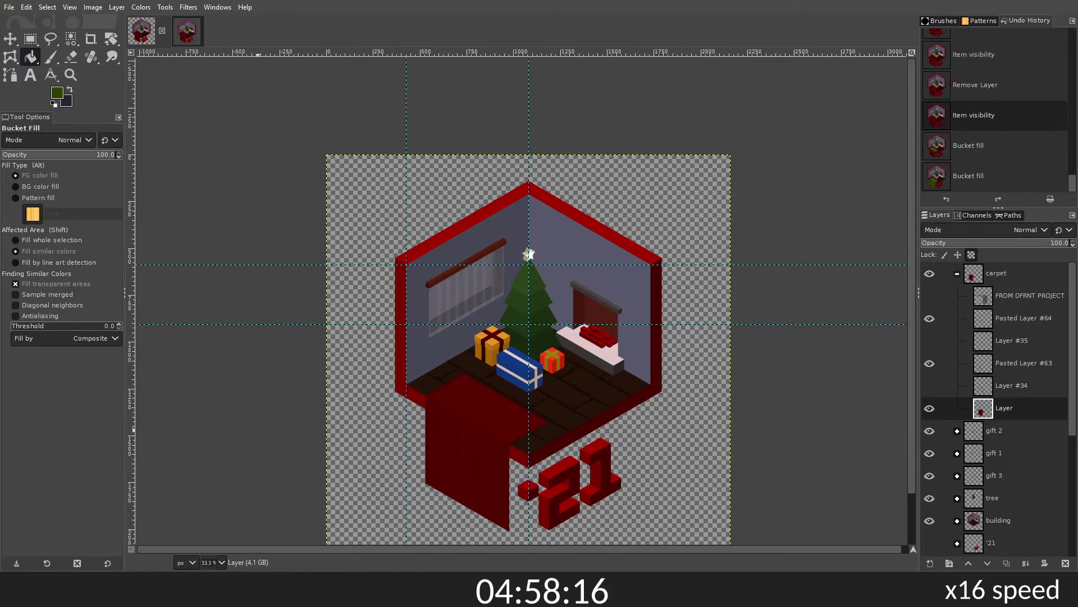
{"action": "key", "text": "plus"}
{"action": "key", "text": "plus"}
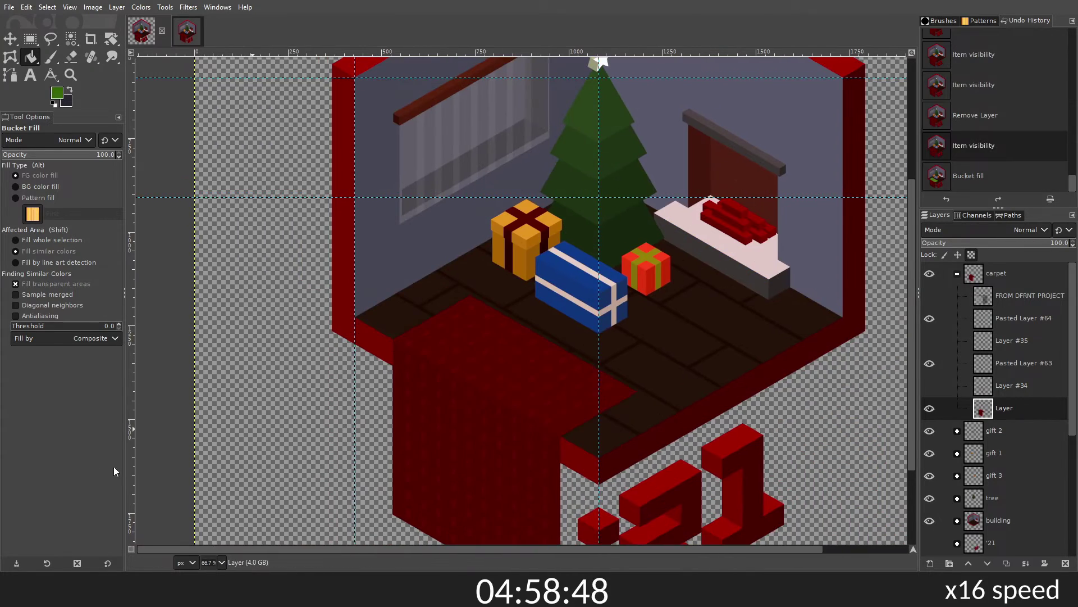
{"action": "key", "text": "minus"}
{"action": "key", "text": "minus"}
{"action": "key", "text": "ctrl+z"}
{"action": "key", "text": "plus"}
Step: Hide the left red frame and paint the free-selected wall tops grey-blue
{"action": "scroll", "coordinate": [933, 450], "scroll_direction": "down", "scroll_amount": 5}
{"action": "left_click", "coordinate": [930, 473]}
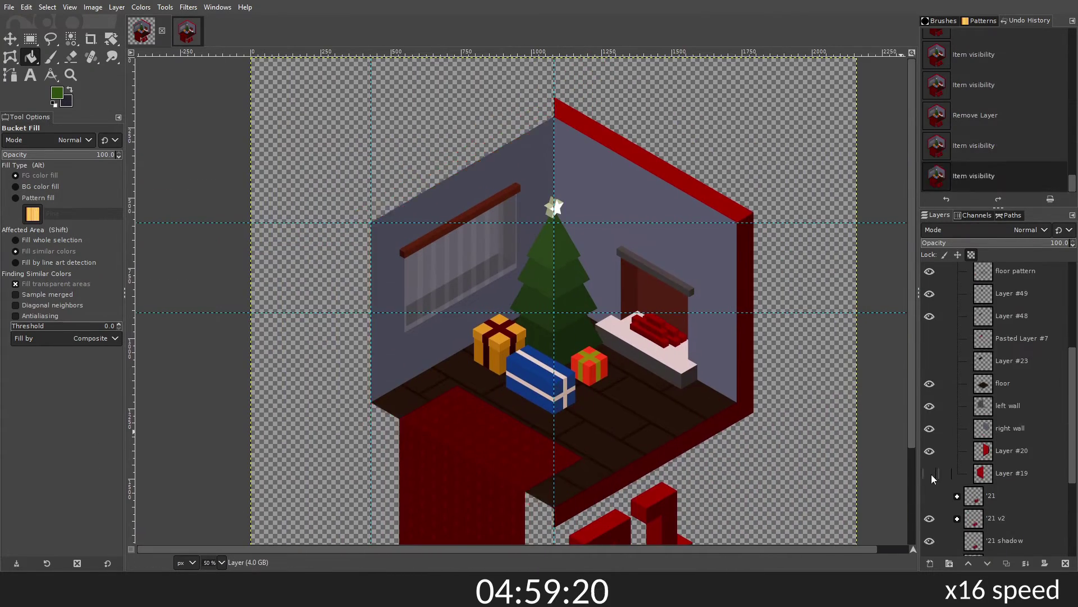
{"action": "key", "text": "f"}
{"action": "left_click", "coordinate": [296, 250]}
{"action": "left_click", "coordinate": [255, 289]}
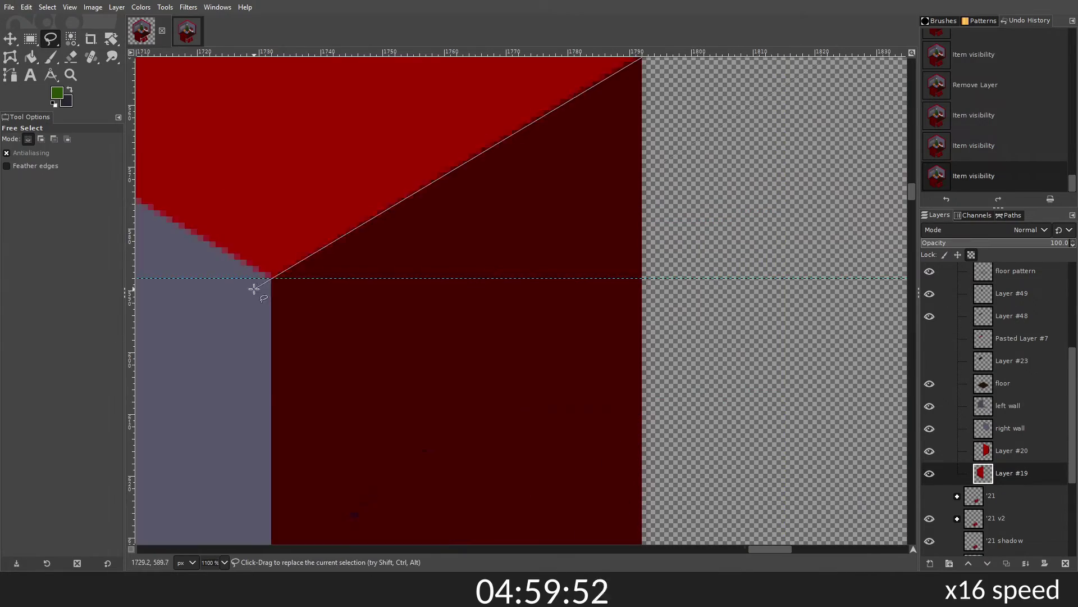
{"action": "key", "text": "Return"}
{"action": "left_click", "coordinate": [1011, 451]}
{"action": "key", "text": "plus"}
{"action": "left_click_drag", "start_coordinate": [307, 326], "coordinate": [567, 171]}
{"action": "left_click_drag", "start_coordinate": [567, 172], "coordinate": [828, 326]}
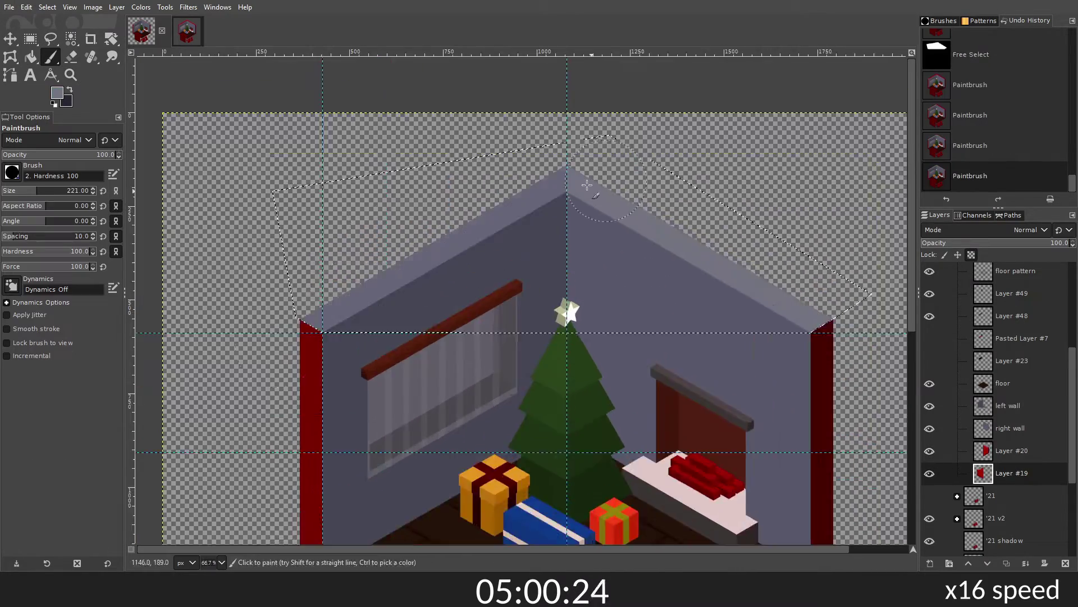
{"action": "key", "text": "minus"}
Step: Free-select the left wall side and bucket-fill it grey-blue
{"action": "key", "text": "ctrl+shift+a"}
{"action": "key", "text": "f"}
{"action": "left_click", "coordinate": [360, 198]}
{"action": "left_click", "coordinate": [348, 326]}
{"action": "left_click", "coordinate": [481, 404]}
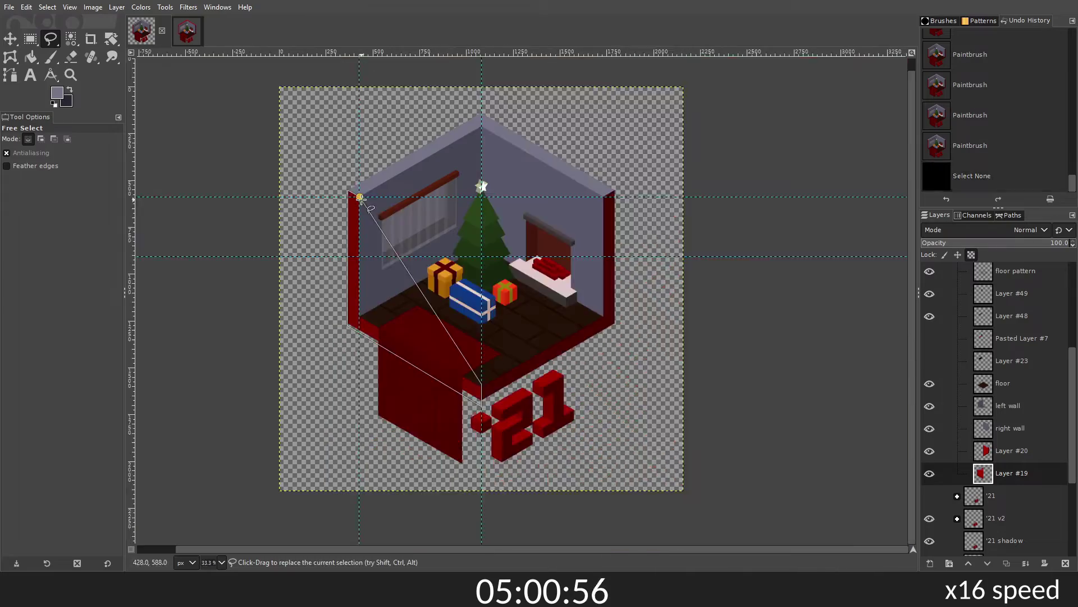
{"action": "left_click", "coordinate": [360, 197]}
{"action": "key", "text": "Return"}
{"action": "key", "text": "plus"}
{"action": "key", "text": "shift+b"}
{"action": "key", "text": "ctrl+shift+a"}
{"action": "left_click", "coordinate": [1011, 450]}
Step: Free-select along the right wall side and fill it with colour
{"action": "key", "text": "f"}
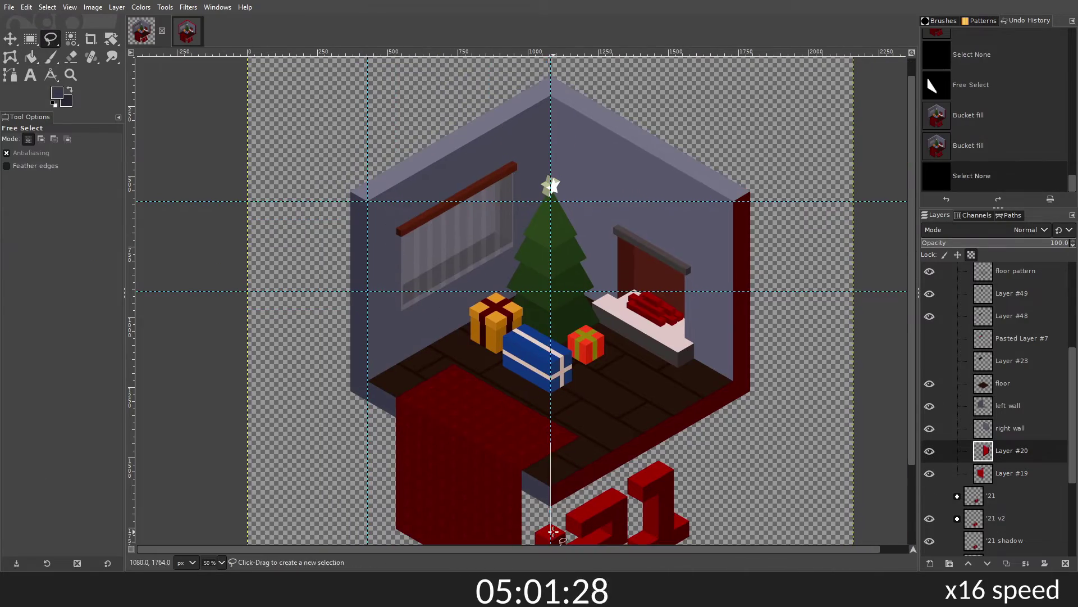
{"action": "left_click", "coordinate": [705, 180]}
{"action": "key", "text": "shift+b"}
{"action": "left_click", "coordinate": [614, 384]}
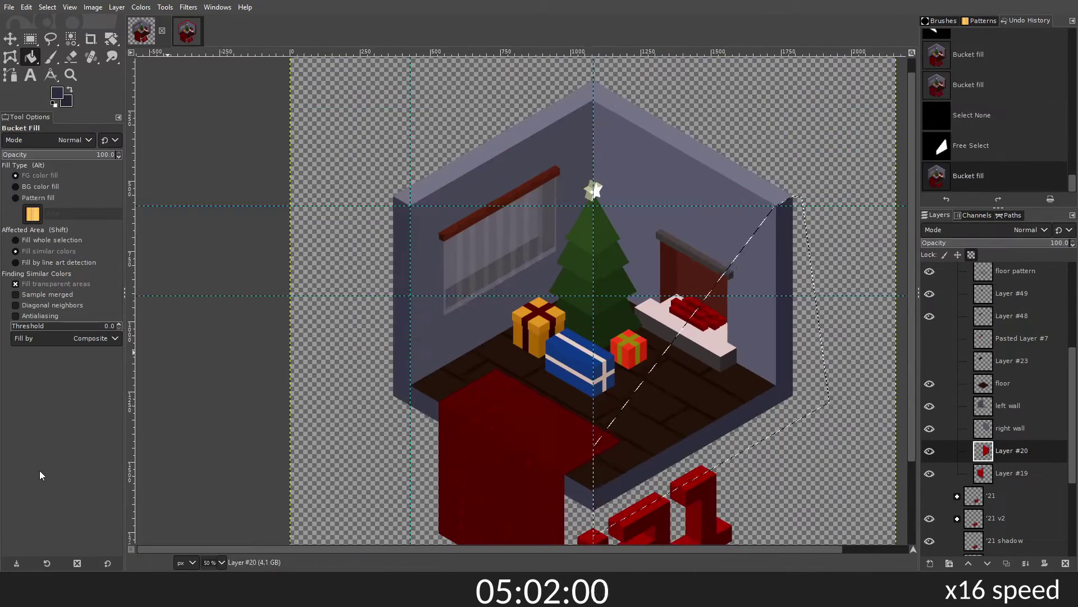
{"action": "key", "text": "ctrl+shift+a"}
Step: Make a merged visible copy, delete it again, and pick the left frame layer
{"action": "left_click", "coordinate": [979, 446]}
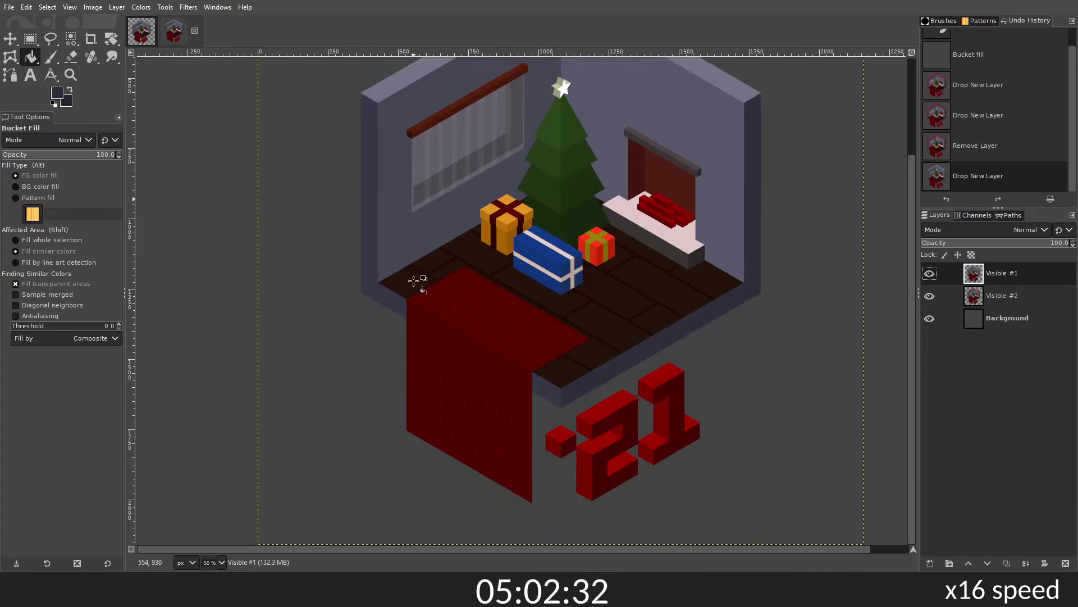
{"action": "left_click", "coordinate": [930, 446]}
{"action": "left_click", "coordinate": [1011, 454]}
{"action": "key", "text": "4"}
{"action": "key", "text": "f"}
Step: Free-select the strip below the floor's left edge
{"action": "left_click", "coordinate": [431, 328]}
{"action": "key", "text": "shift+ctrl+j"}
{"action": "left_click", "coordinate": [607, 438]}
{"action": "left_click", "coordinate": [246, 422]}
{"action": "key", "text": "Return"}
{"action": "key", "text": "shift+b"}
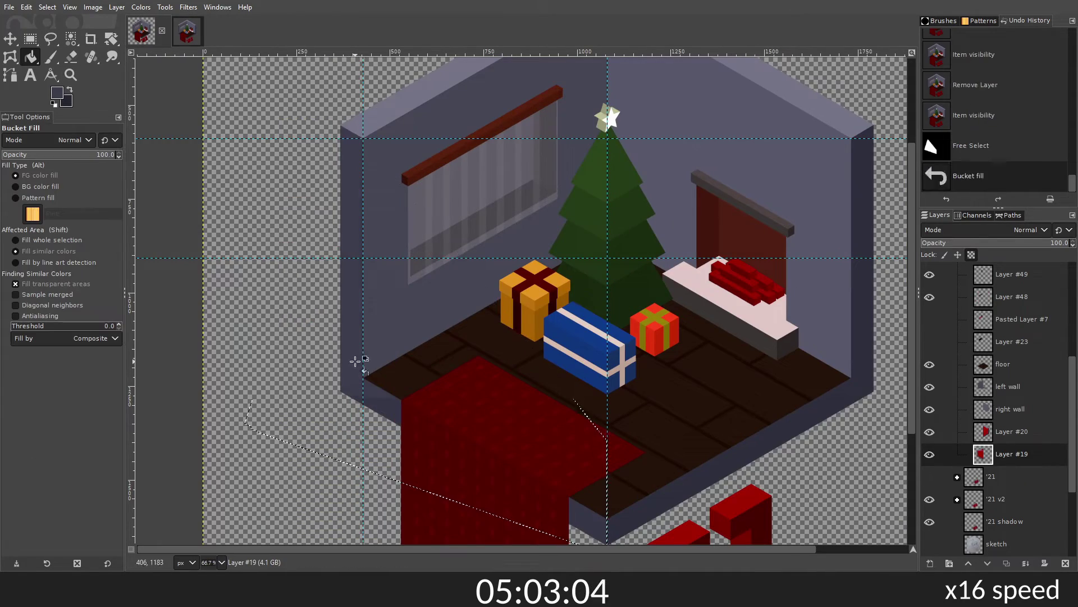
{"action": "key", "text": "ctrl+shift+a"}
Step: Fill the floor's lower edge grey and the preview background dark grey
{"action": "left_click", "coordinate": [972, 145]}
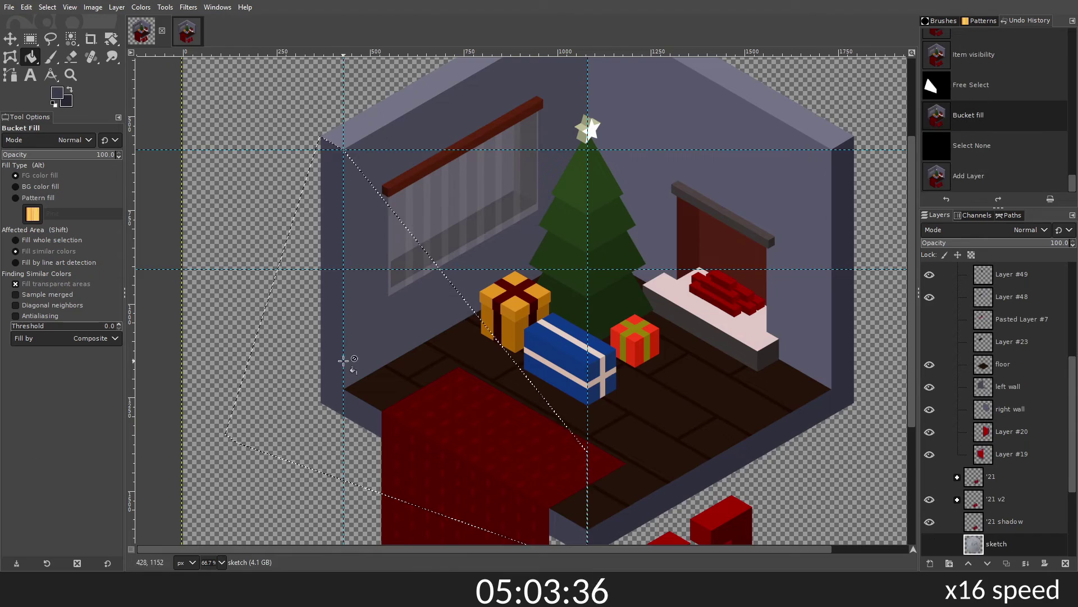
{"action": "left_click", "coordinate": [1011, 454]}
{"action": "left_click", "coordinate": [344, 360]}
{"action": "scroll", "coordinate": [354, 406], "scroll_direction": "down", "scroll_amount": 2, "text": "ctrl"}
{"action": "left_click", "coordinate": [354, 406]}
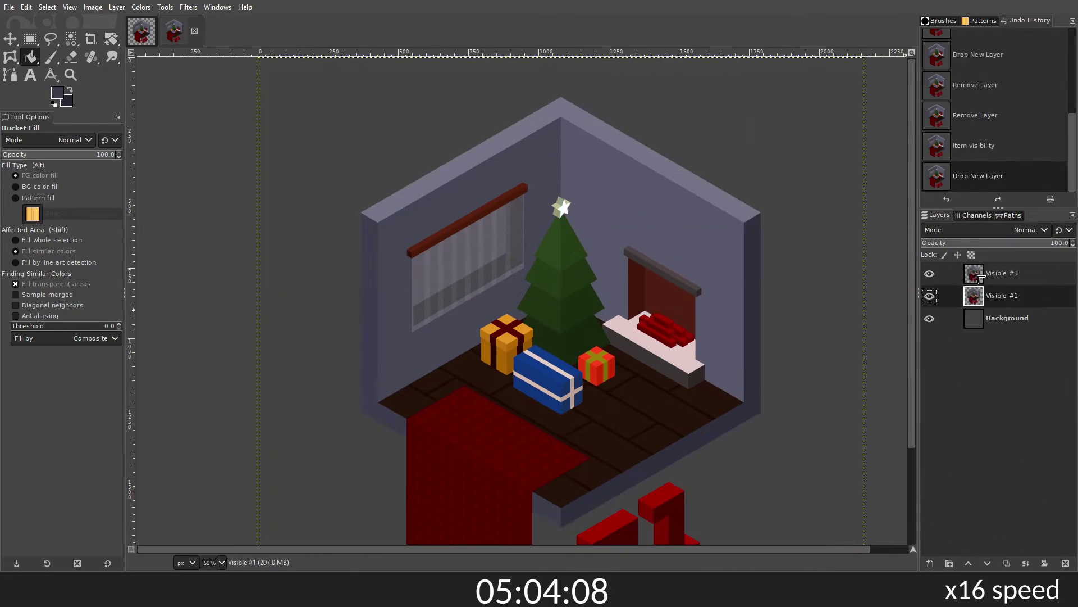
{"action": "scroll", "coordinate": [303, 333], "scroll_direction": "down", "scroll_amount": 2, "text": "ctrl"}
{"action": "left_click", "coordinate": [393, 337]}
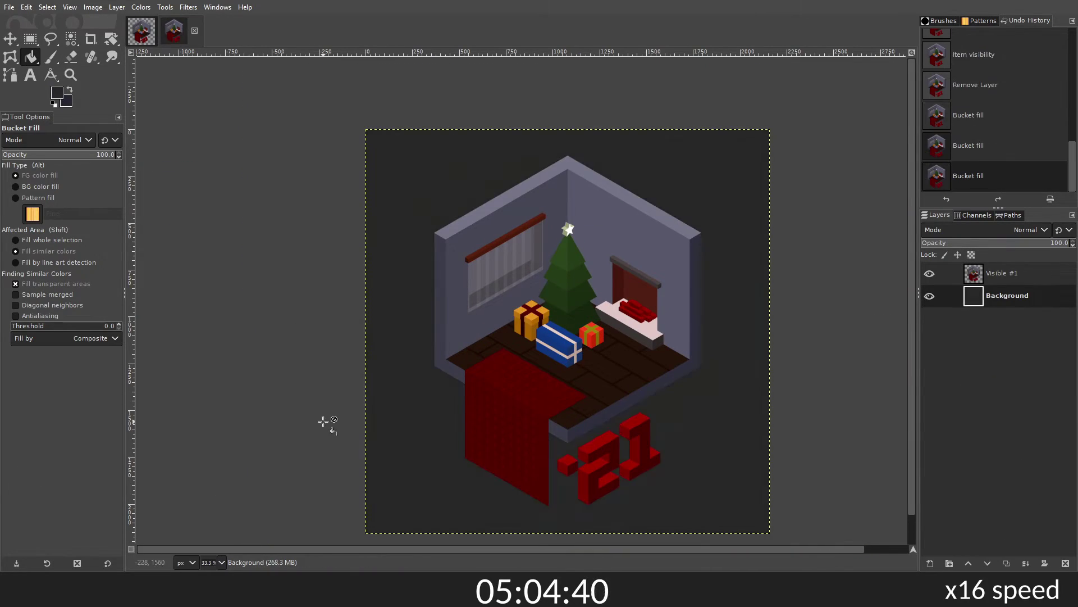
Step: Back in the main image, fill the right floor edge grey-blue on the right frame layer
{"action": "left_click", "coordinate": [141, 31]}
{"action": "key", "text": "alt+2"}
{"action": "key", "text": "alt+1"}
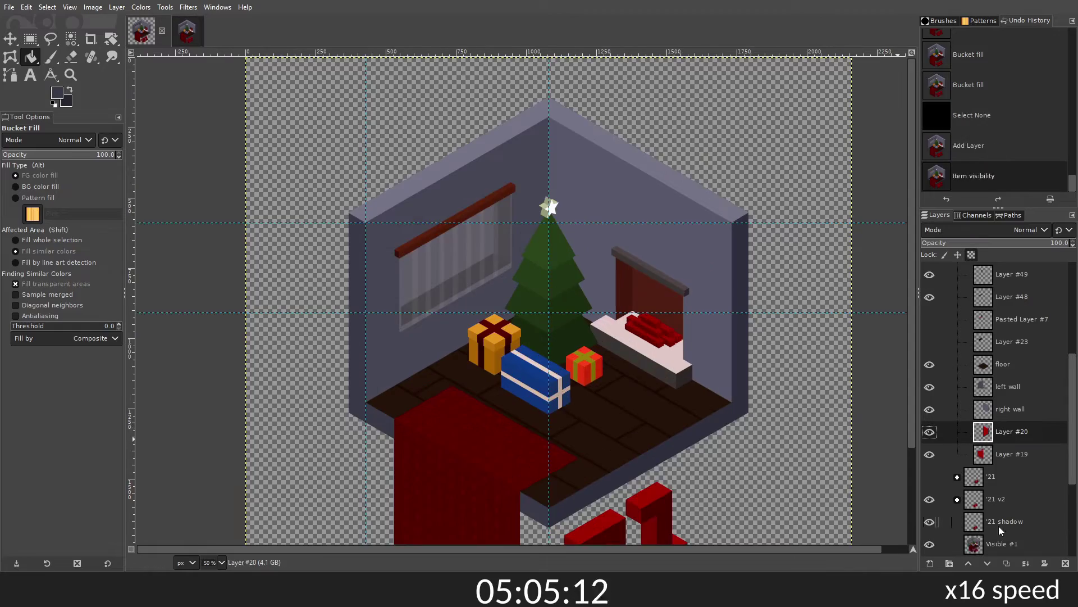
{"action": "left_click", "coordinate": [1011, 431]}
{"action": "key", "text": "p"}
{"action": "key", "text": "shift+b"}
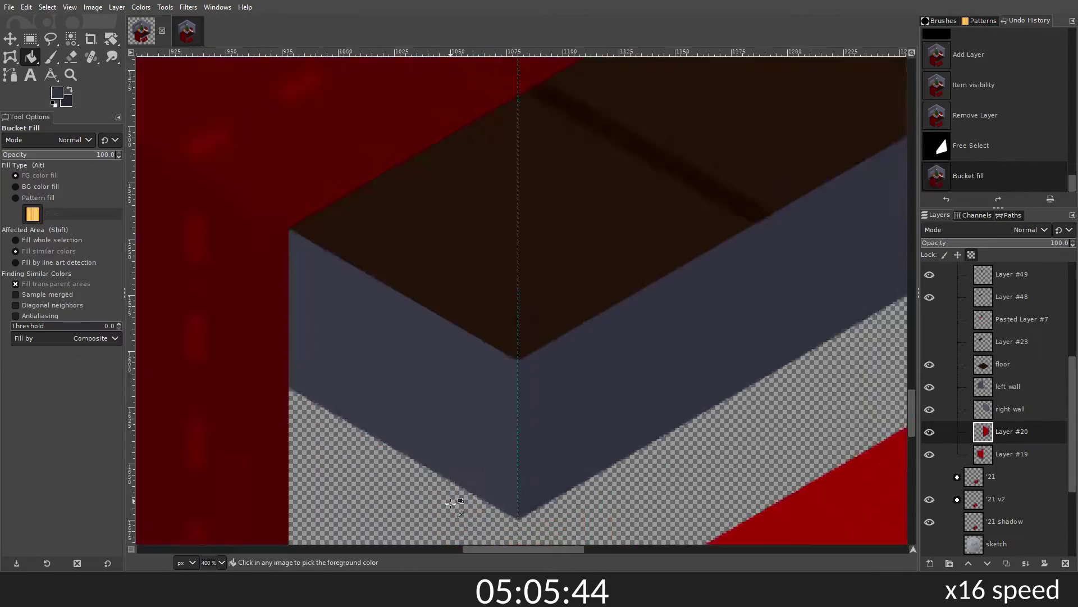
{"action": "left_click", "coordinate": [457, 546]}
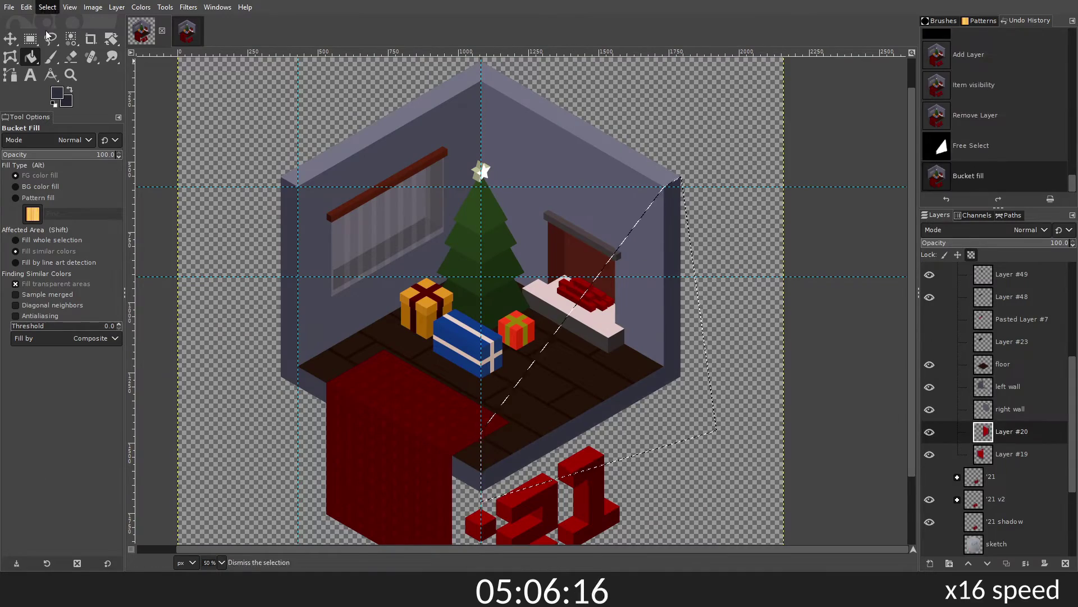
Step: Check the flattened preview, return to the main image, and commit the corner selection
{"action": "left_click", "coordinate": [173, 31]}
{"action": "left_click", "coordinate": [930, 274]}
{"action": "left_click", "coordinate": [141, 31]}
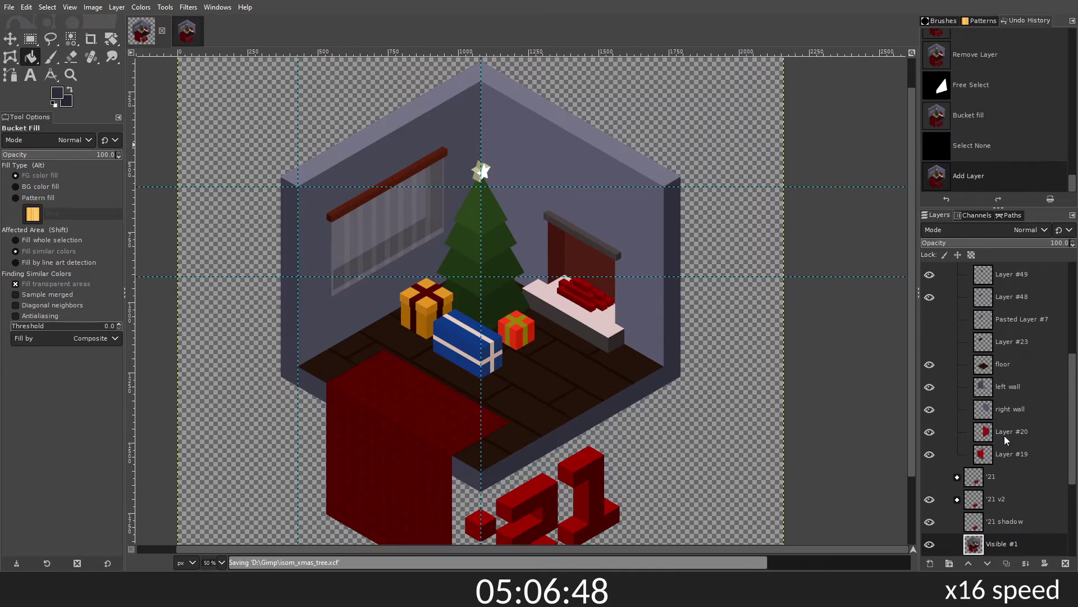
{"action": "scroll", "coordinate": [794, 184], "scroll_direction": "up", "scroll_amount": 10}
{"action": "key", "text": "Return"}
Step: Paint the wall corner grey-blue and save the project
{"action": "key", "text": "p"}
{"action": "left_click", "coordinate": [983, 454]}
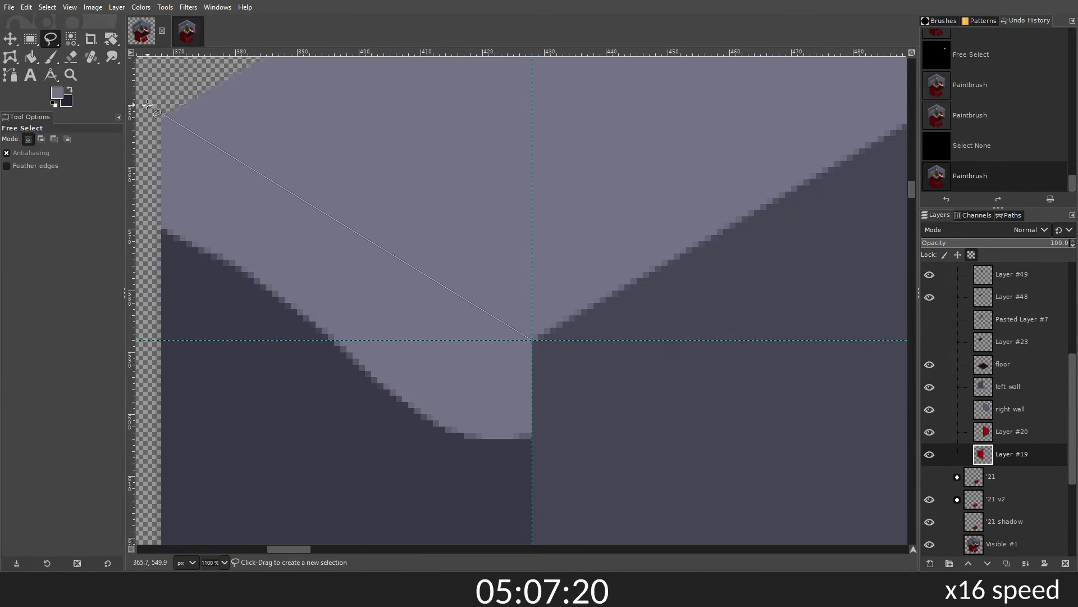
{"action": "key", "text": "ctrl+shift+a"}
{"action": "key", "text": "shift+ctrl+j"}
{"action": "key", "text": "ctrl+s"}
Step: Hide the window and curtain group and fill the fireplace opening near-black
{"action": "scroll", "coordinate": [930, 393], "scroll_direction": "up", "scroll_amount": 5}
{"action": "left_click", "coordinate": [930, 376]}
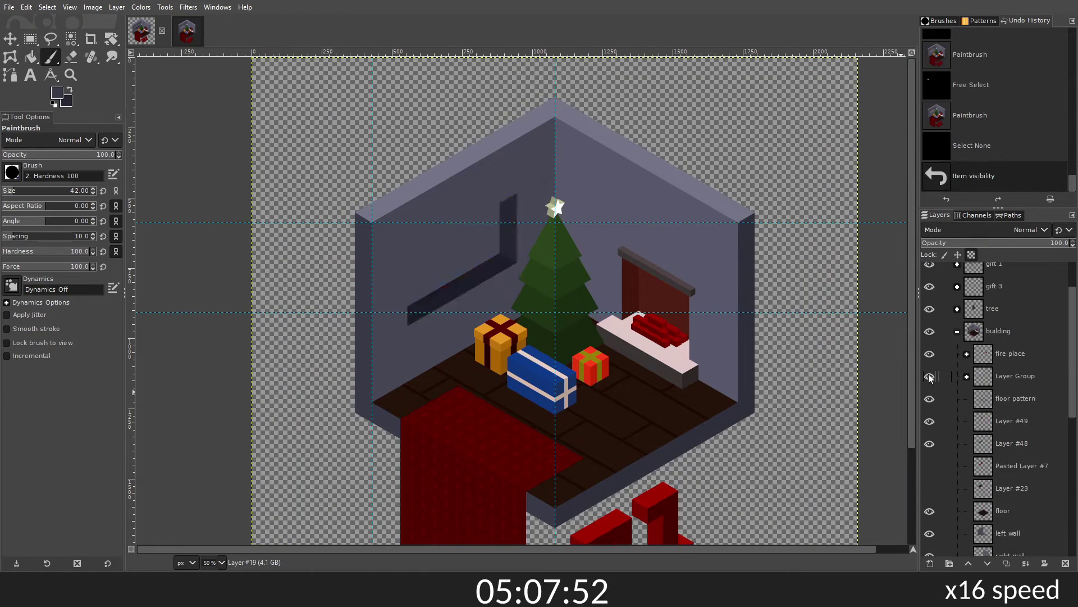
{"action": "key", "text": "1"}
{"action": "key", "text": "shift+b"}
{"action": "left_click", "coordinate": [715, 351]}
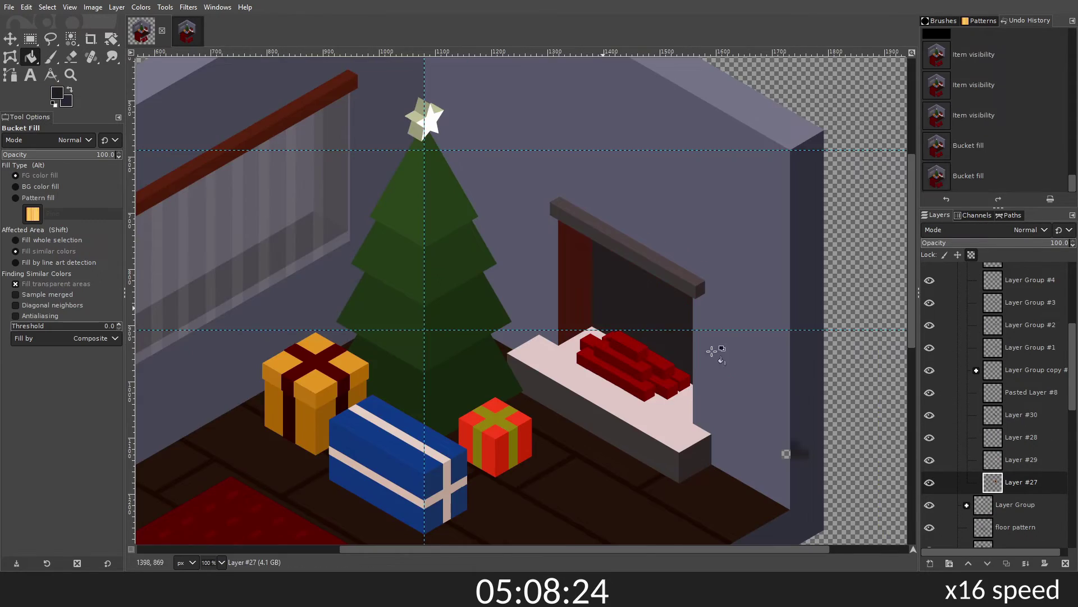
{"action": "left_click", "coordinate": [730, 308]}
{"action": "key", "text": "shift+ctrl+j"}
{"action": "scroll", "coordinate": [722, 240], "scroll_direction": "up", "scroll_amount": 1}
{"action": "left_click", "coordinate": [671, 326]}
{"action": "left_click", "coordinate": [739, 336]}
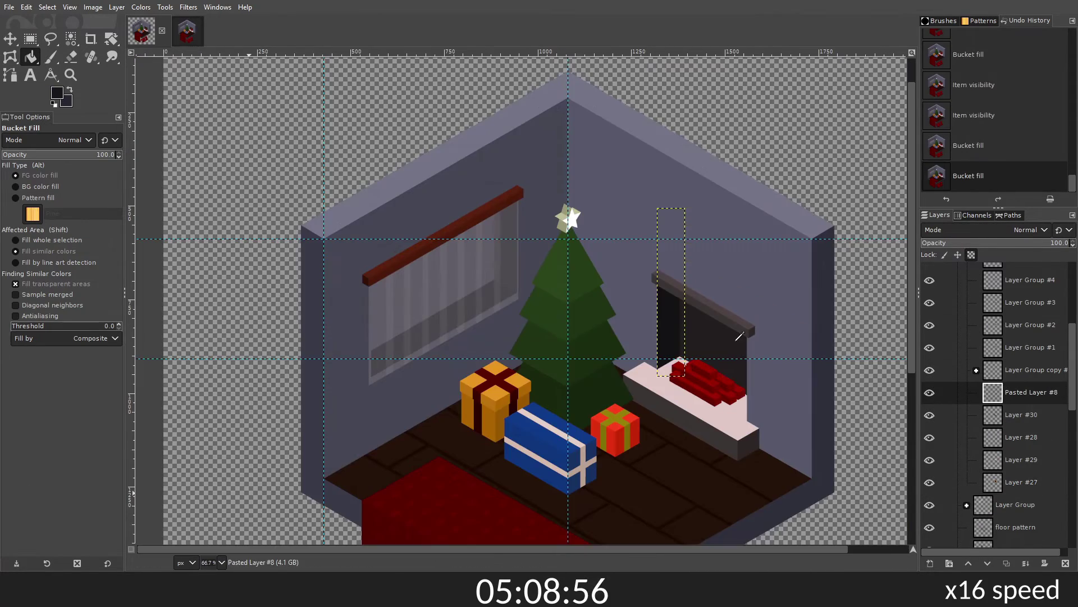
Step: View the flattened preview image, then return to the layered working image
{"action": "scroll", "coordinate": [682, 382], "scroll_direction": "down", "scroll_amount": 2}
{"action": "scroll", "coordinate": [621, 309], "scroll_direction": "up", "scroll_amount": 3}
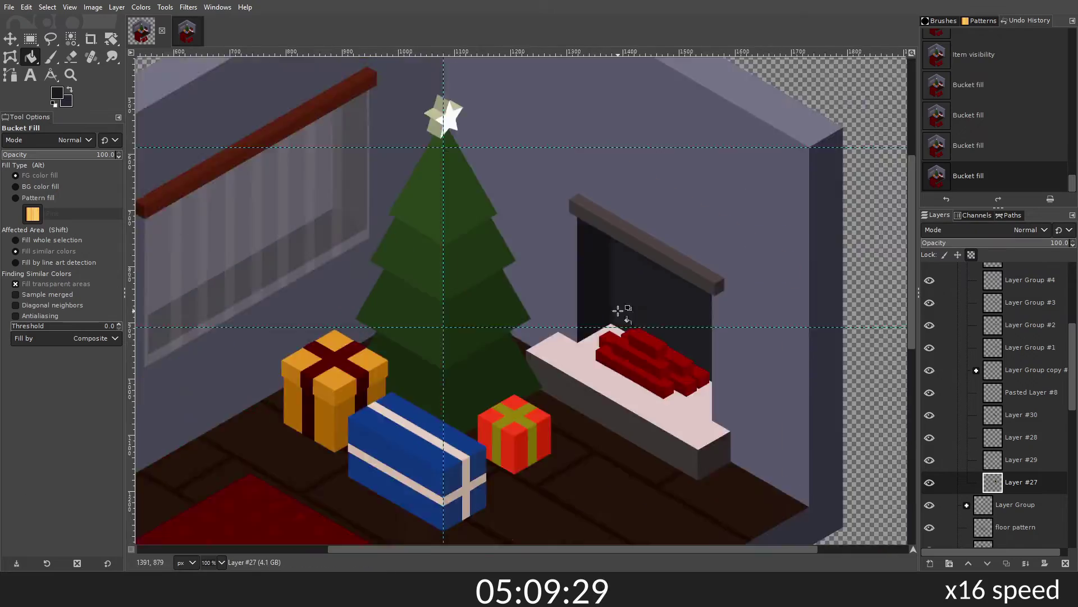
{"action": "scroll", "coordinate": [621, 308], "scroll_direction": "up", "scroll_amount": 1}
{"action": "scroll", "coordinate": [579, 358], "scroll_direction": "down", "scroll_amount": 2}
{"action": "scroll", "coordinate": [229, 482], "scroll_direction": "down", "scroll_amount": 1}
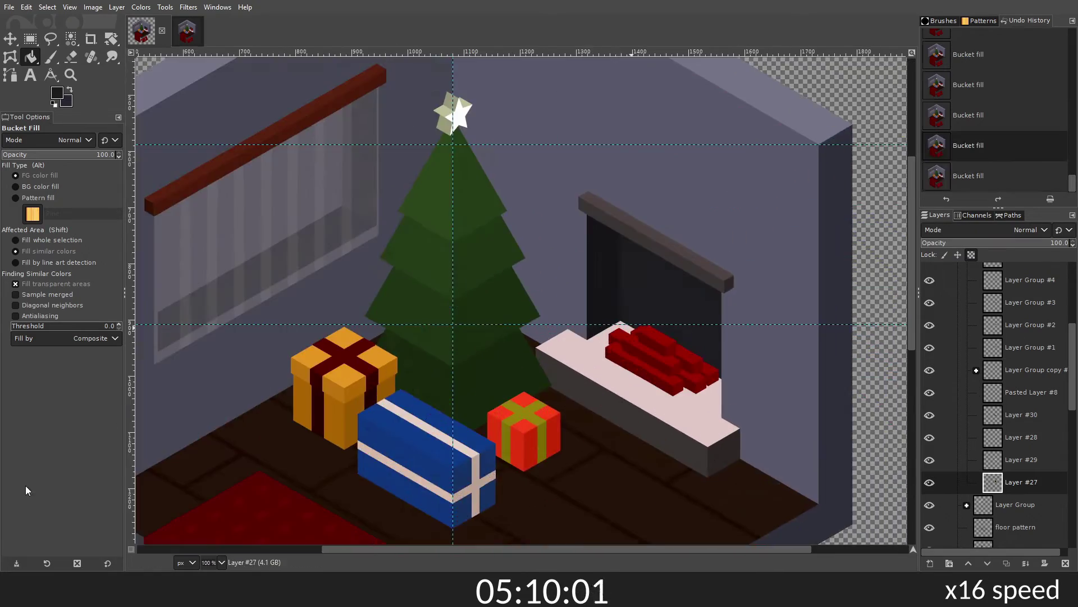
{"action": "scroll", "coordinate": [510, 344], "scroll_direction": "up", "scroll_amount": 3}
{"action": "scroll", "coordinate": [233, 425], "scroll_direction": "down", "scroll_amount": 4}
{"action": "key", "text": "Page_Up"}
{"action": "scroll", "coordinate": [234, 425], "scroll_direction": "down", "scroll_amount": 1}
{"action": "scroll", "coordinate": [393, 271], "scroll_direction": "up", "scroll_amount": 1}
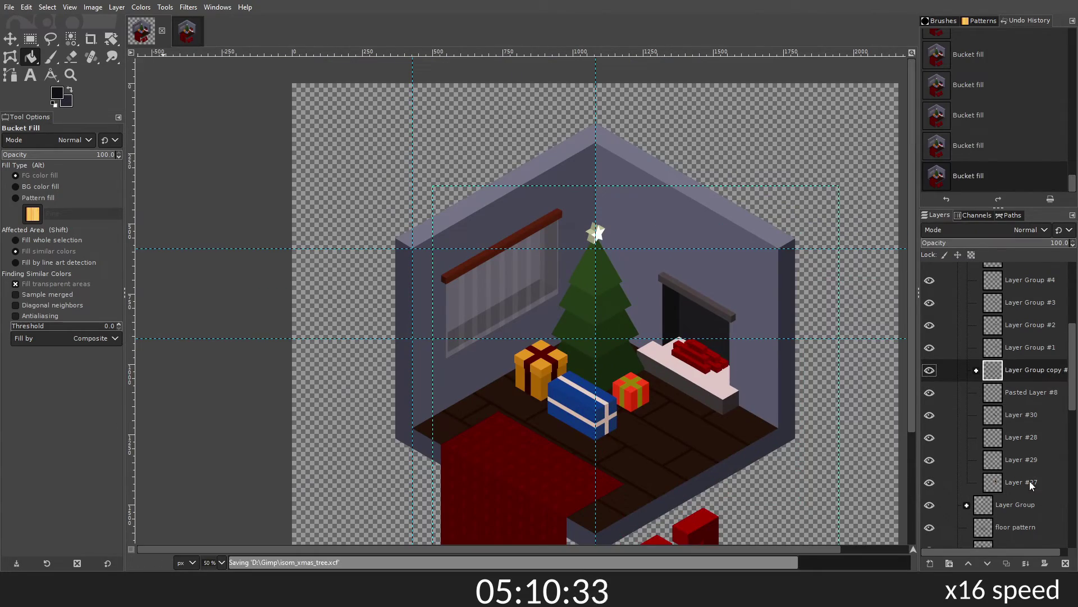
{"action": "left_click", "coordinate": [1066, 563]}
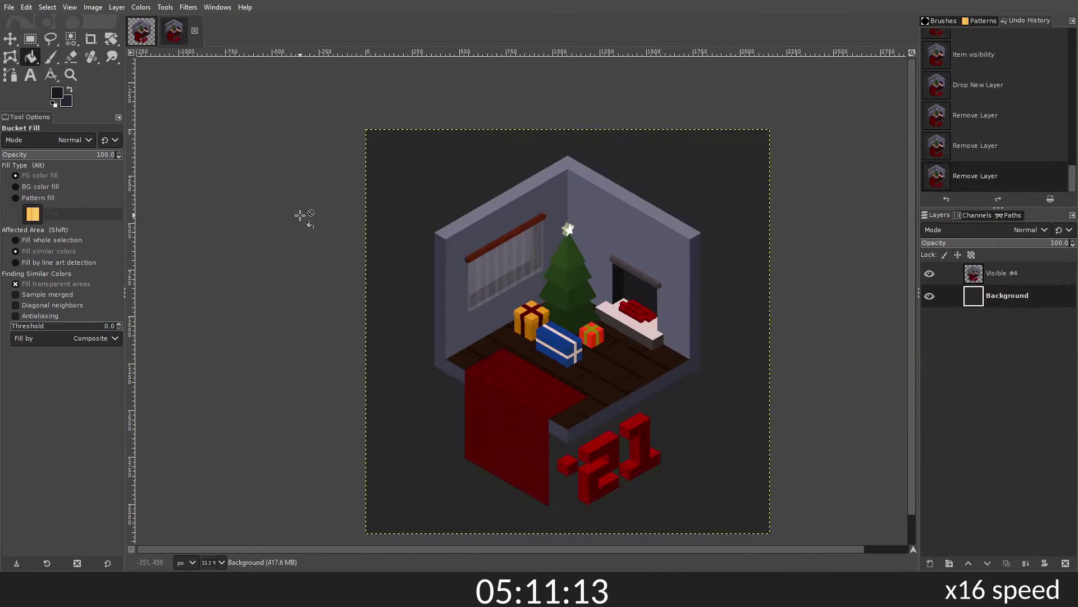
{"action": "left_click", "coordinate": [141, 31]}
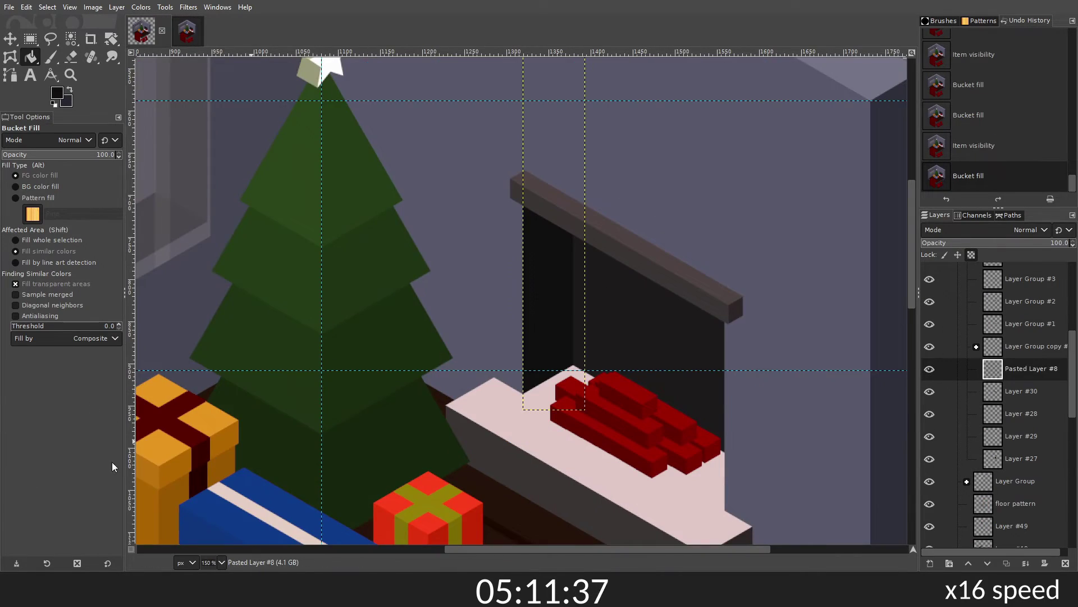
Step: Bucket-fill the top fireplace log brown
{"action": "scroll", "coordinate": [394, 281], "scroll_direction": "down", "scroll_amount": 5}
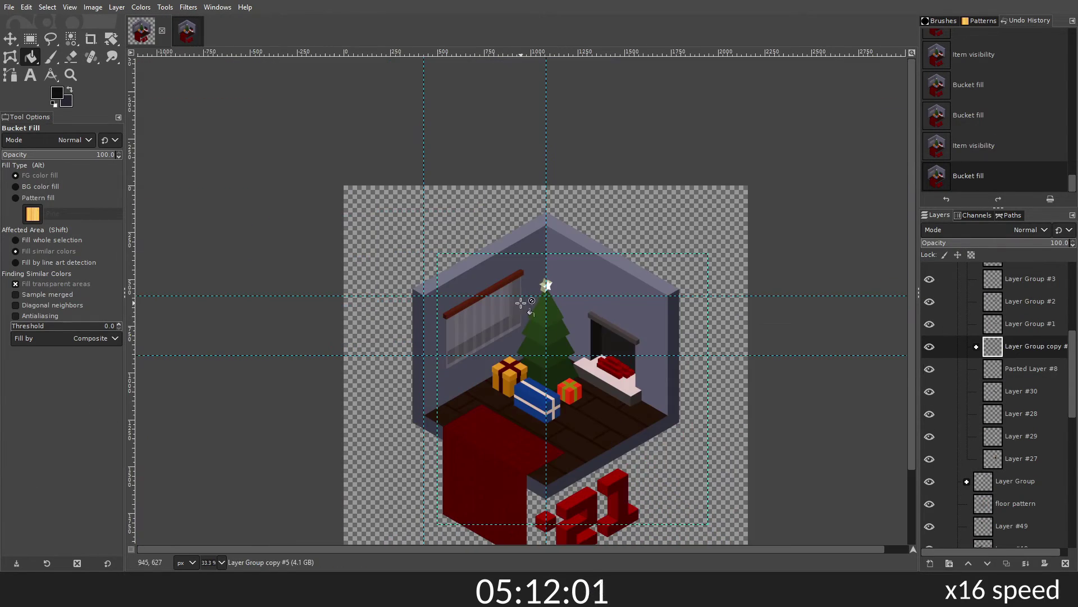
{"action": "left_click", "coordinate": [1030, 356]}
{"action": "scroll", "coordinate": [459, 242], "scroll_direction": "up", "scroll_amount": 6}
{"action": "key", "text": "f"}
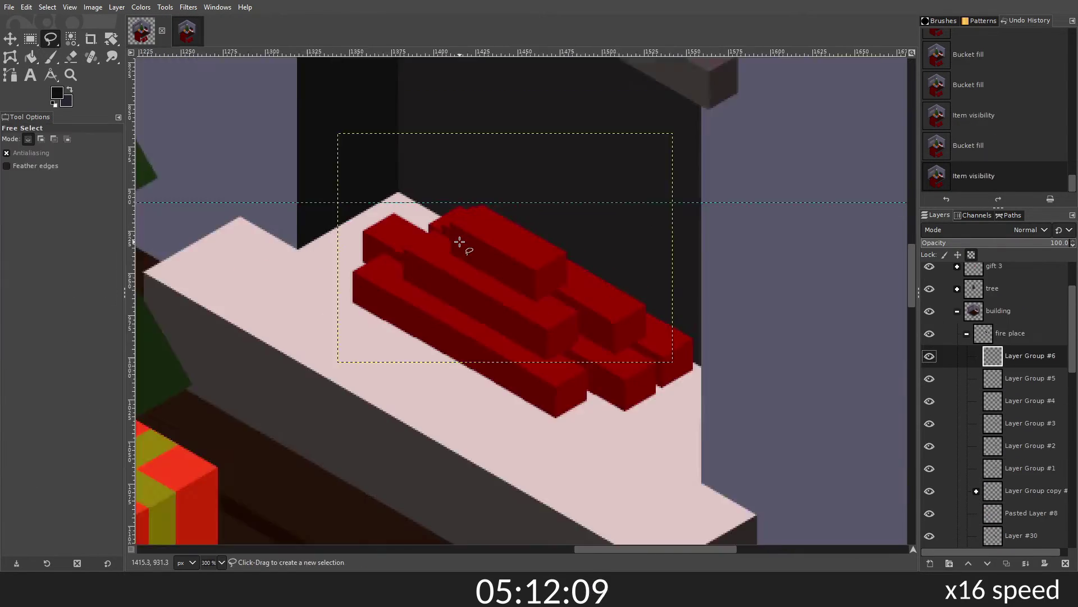
{"action": "scroll", "coordinate": [460, 242], "scroll_direction": "up", "scroll_amount": 1}
{"action": "key", "text": "shift+b"}
{"action": "scroll", "coordinate": [534, 361], "scroll_direction": "down", "scroll_amount": 3}
{"action": "scroll", "coordinate": [535, 359], "scroll_direction": "down", "scroll_amount": 2}
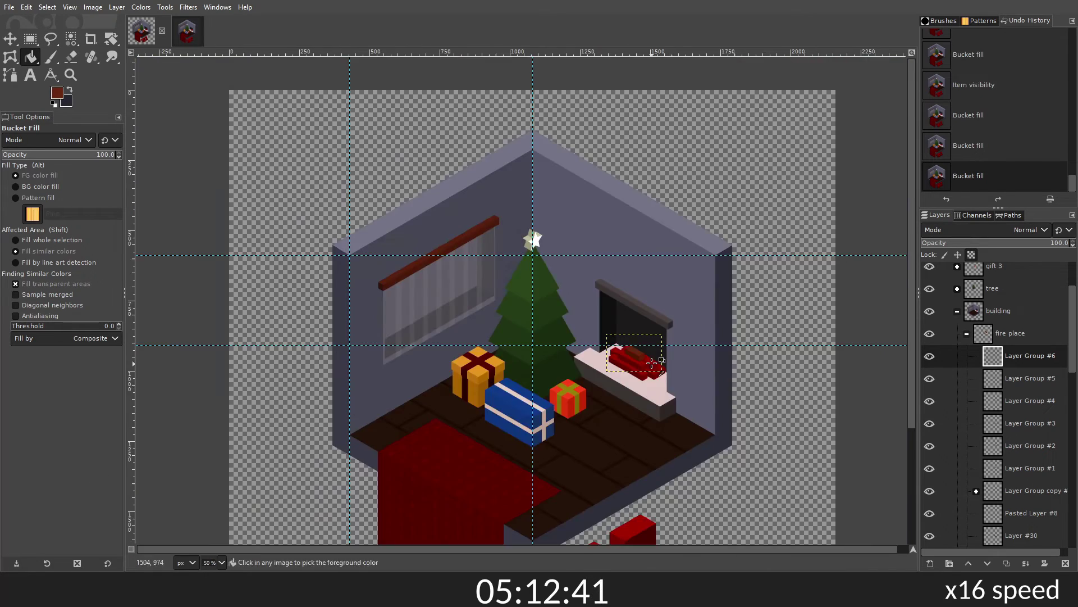
{"action": "scroll", "coordinate": [534, 343], "scroll_direction": "up", "scroll_amount": 5}
{"action": "left_click", "coordinate": [534, 337]}
{"action": "scroll", "coordinate": [546, 333], "scroll_direction": "down", "scroll_amount": 5}
{"action": "scroll", "coordinate": [624, 326], "scroll_direction": "up", "scroll_amount": 7}
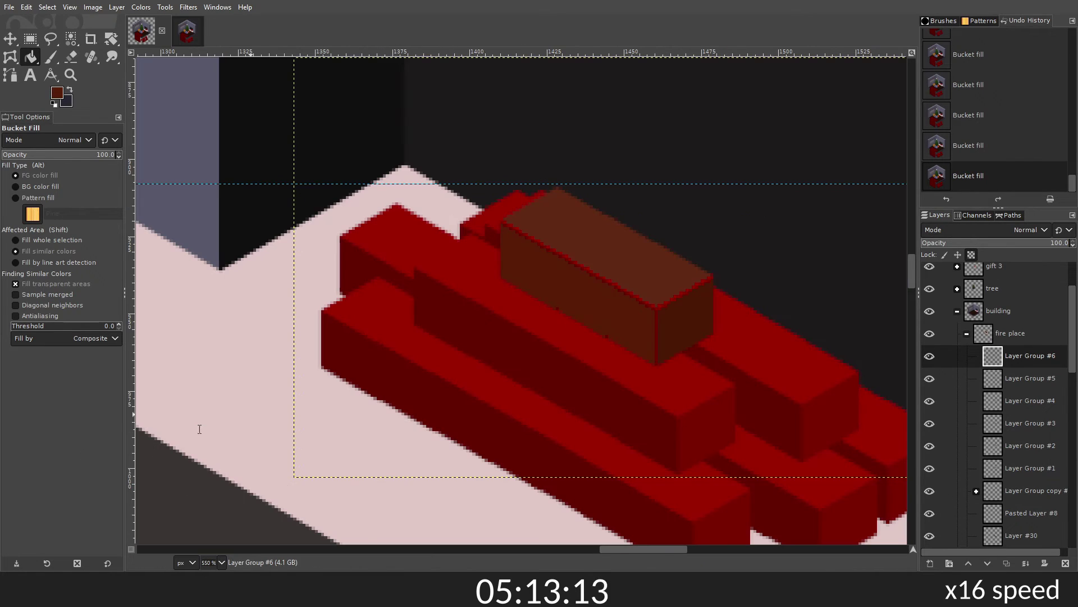
Step: Redo the previously undone log edits
{"action": "key", "text": "ctrl+y"}
{"action": "key", "text": "ctrl+y"}
{"action": "key", "text": "2"}
{"action": "scroll", "coordinate": [534, 308], "scroll_direction": "down", "scroll_amount": 4}
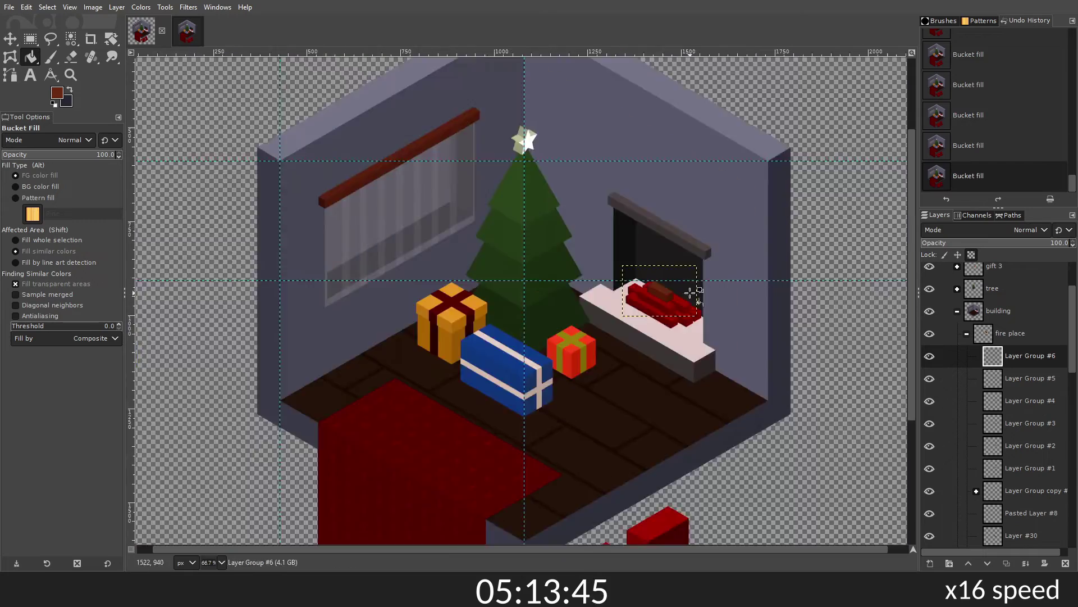
{"action": "scroll", "coordinate": [227, 482], "scroll_direction": "up", "scroll_amount": 6}
{"action": "scroll", "coordinate": [228, 482], "scroll_direction": "down", "scroll_amount": 5}
{"action": "scroll", "coordinate": [722, 277], "scroll_direction": "up", "scroll_amount": 5}
Step: Hide the other red log layers and try a freehand selection around the log
{"action": "key", "text": "f"}
{"action": "left_click_drag", "start_coordinate": [929, 378], "coordinate": [930, 468]}
{"action": "scroll", "coordinate": [655, 258], "scroll_direction": "up", "scroll_amount": 2}
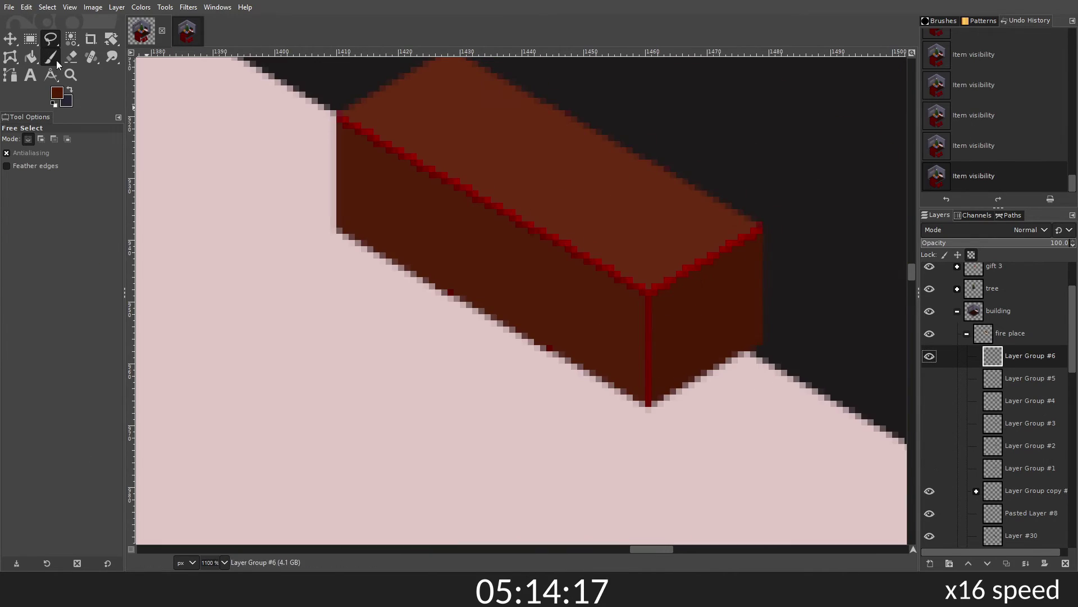
{"action": "scroll", "coordinate": [234, 482], "scroll_direction": "down", "scroll_amount": 1}
{"action": "key", "text": "f"}
{"action": "left_click", "coordinate": [732, 352]}
{"action": "scroll", "coordinate": [542, 310], "scroll_direction": "down", "scroll_amount": 2}
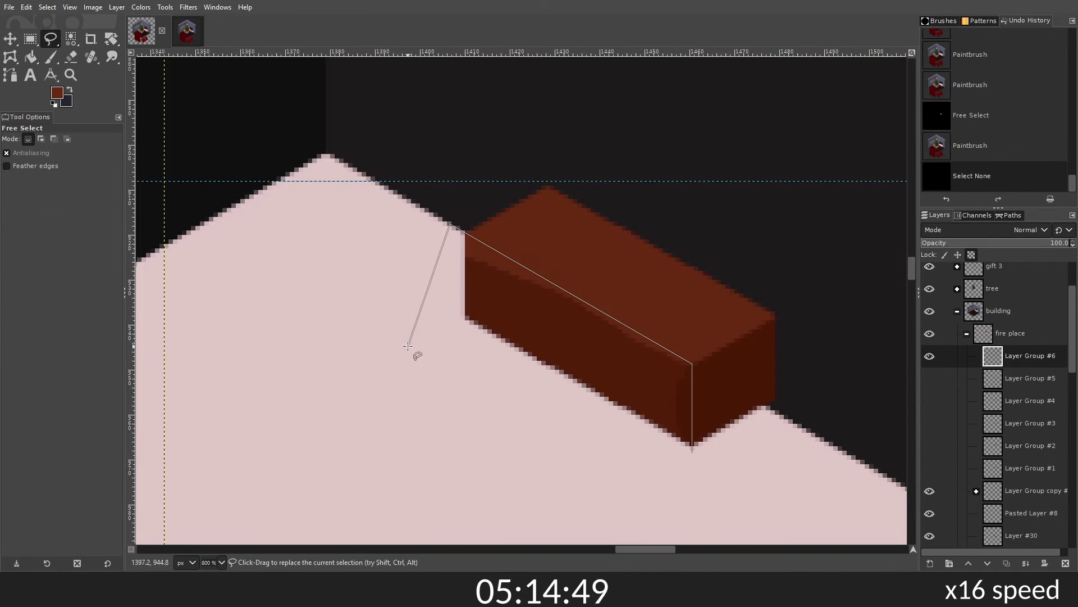
{"action": "key", "text": "ctrl+shift+a"}
Step: Show the red log in Layer Group #5 again
{"action": "left_click", "coordinate": [930, 378]}
{"action": "scroll", "coordinate": [506, 281], "scroll_direction": "up", "scroll_amount": 2}
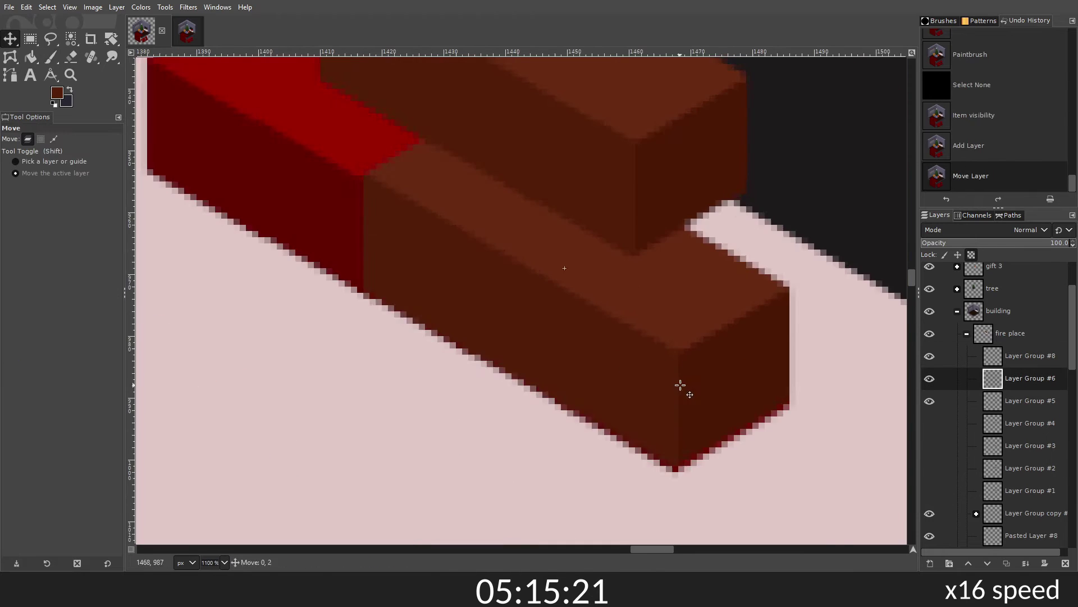
{"action": "key", "text": "shift+e"}
{"action": "left_click", "coordinate": [935, 423]}
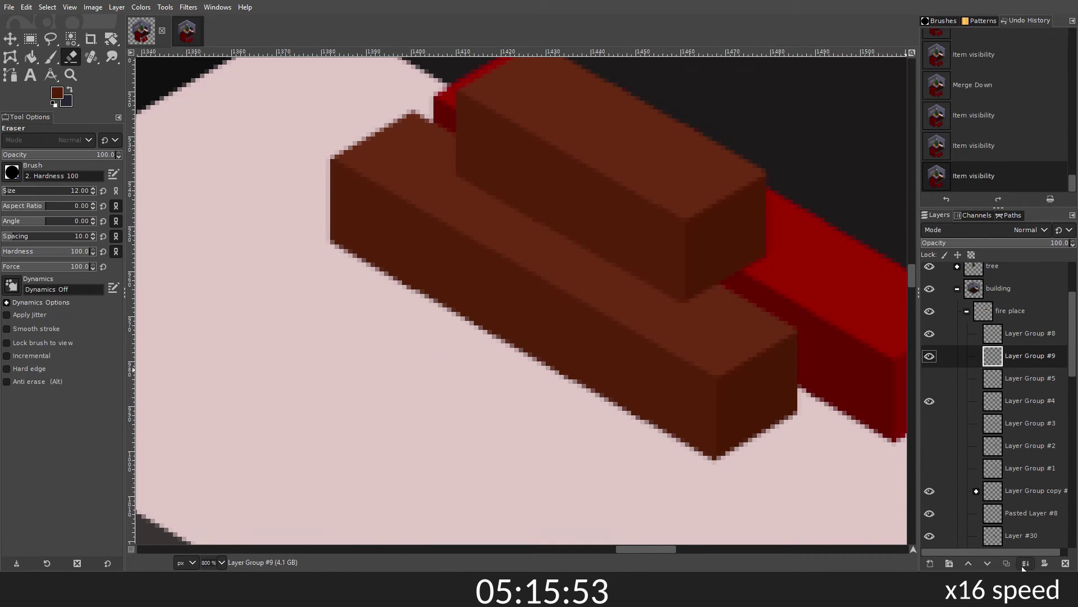
{"action": "key", "text": "m"}
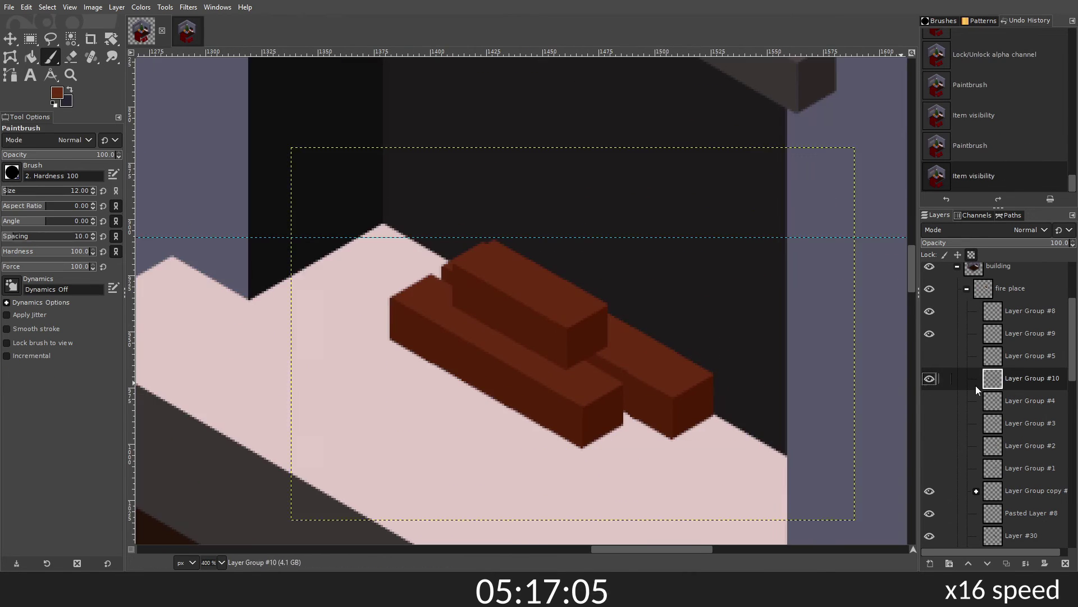
{"action": "scroll", "coordinate": [561, 337], "scroll_direction": "up", "scroll_amount": 5}
Step: Outline a new four-corner log shape with Free Select
{"action": "key", "text": "f"}
{"action": "left_click", "coordinate": [798, 433]}
{"action": "left_click", "coordinate": [567, 297]}
{"action": "left_click", "coordinate": [557, 419]}
{"action": "left_click", "coordinate": [732, 482]}
{"action": "left_click", "coordinate": [797, 434]}
{"action": "scroll", "coordinate": [787, 448], "scroll_direction": "down", "scroll_amount": 5}
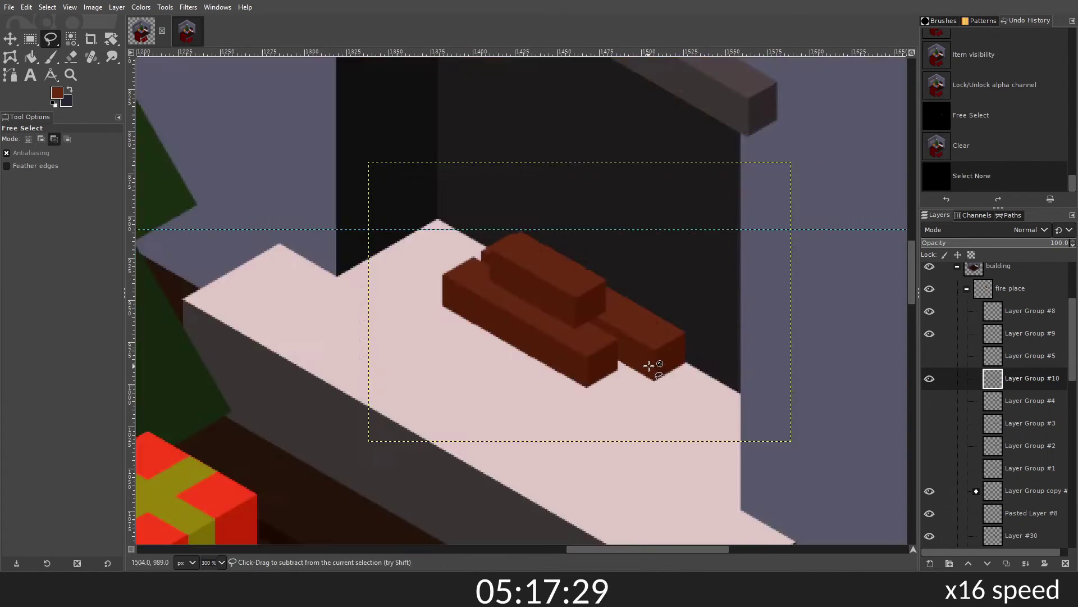
Step: Shift the new log into place on the hearth and merge it down
{"action": "key", "text": "m"}
{"action": "left_click_drag", "start_coordinate": [562, 292], "coordinate": [551, 281]}
{"action": "left_click", "coordinate": [1026, 563]}
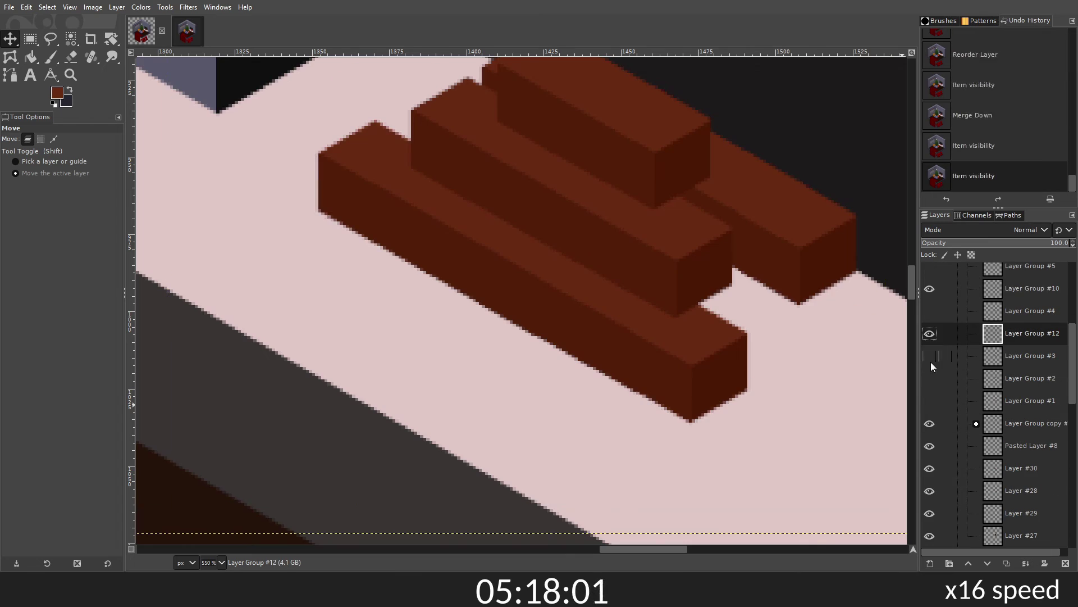
{"action": "scroll", "coordinate": [522, 297], "scroll_direction": "down", "scroll_amount": 3}
{"action": "scroll", "coordinate": [699, 329], "scroll_direction": "up", "scroll_amount": 3}
{"action": "left_click", "coordinate": [930, 356]}
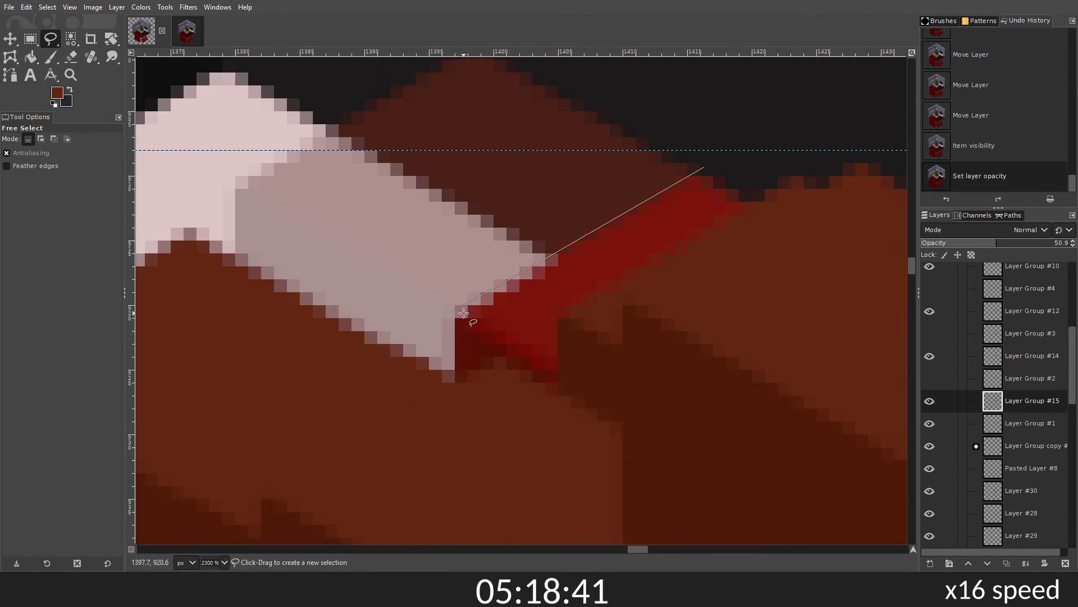
Step: Repaint the end of the Layer Group #9 log brown with transparency locked
{"action": "key", "text": "f"}
{"action": "key", "text": "ctrl+shift+a"}
{"action": "left_click", "coordinate": [929, 364]}
{"action": "scroll", "coordinate": [522, 337], "scroll_direction": "up", "scroll_amount": 5}
{"action": "key", "text": "p"}
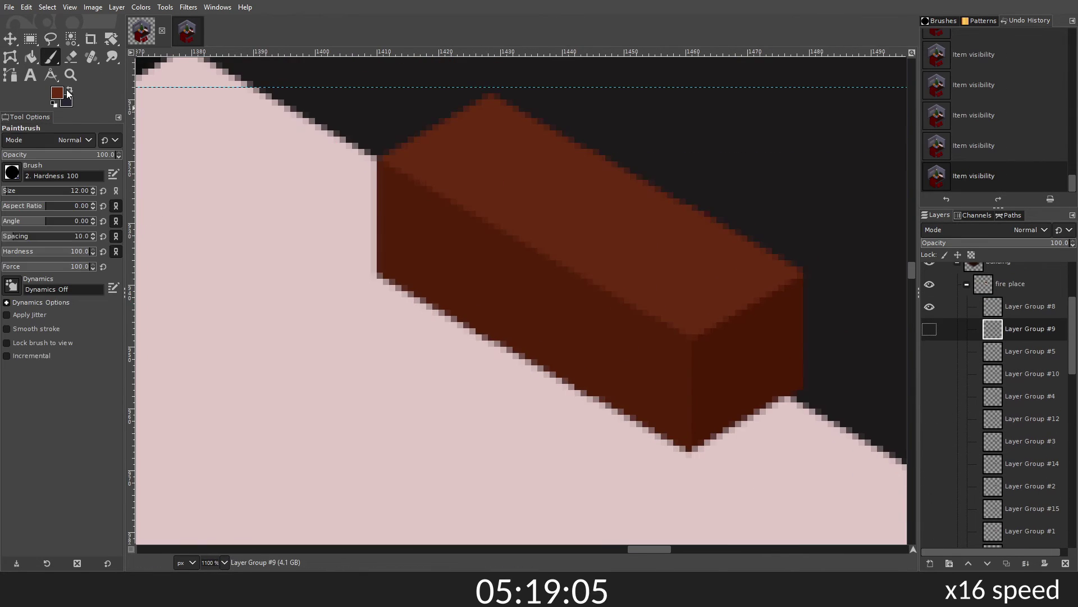
{"action": "left_click", "coordinate": [971, 255]}
{"action": "left_click_drag", "start_coordinate": [349, 270], "coordinate": [375, 250]}
{"action": "key", "text": "f"}
{"action": "key", "text": "ctrl+shift+a"}
Step: Show Layer Groups #9, #10 and #12, making #12 the working layer
{"action": "left_click", "coordinate": [930, 328]}
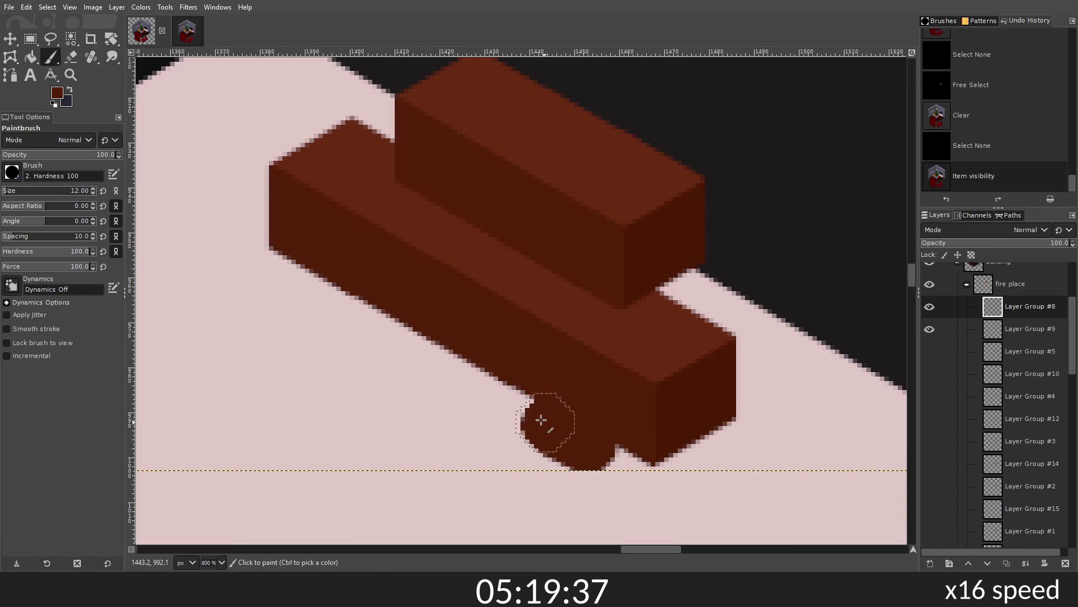
{"action": "left_click", "coordinate": [930, 374]}
{"action": "scroll", "coordinate": [773, 364], "scroll_direction": "up", "scroll_amount": 5}
{"action": "scroll", "coordinate": [773, 364], "scroll_direction": "down", "scroll_amount": 5}
{"action": "left_click", "coordinate": [929, 419]}
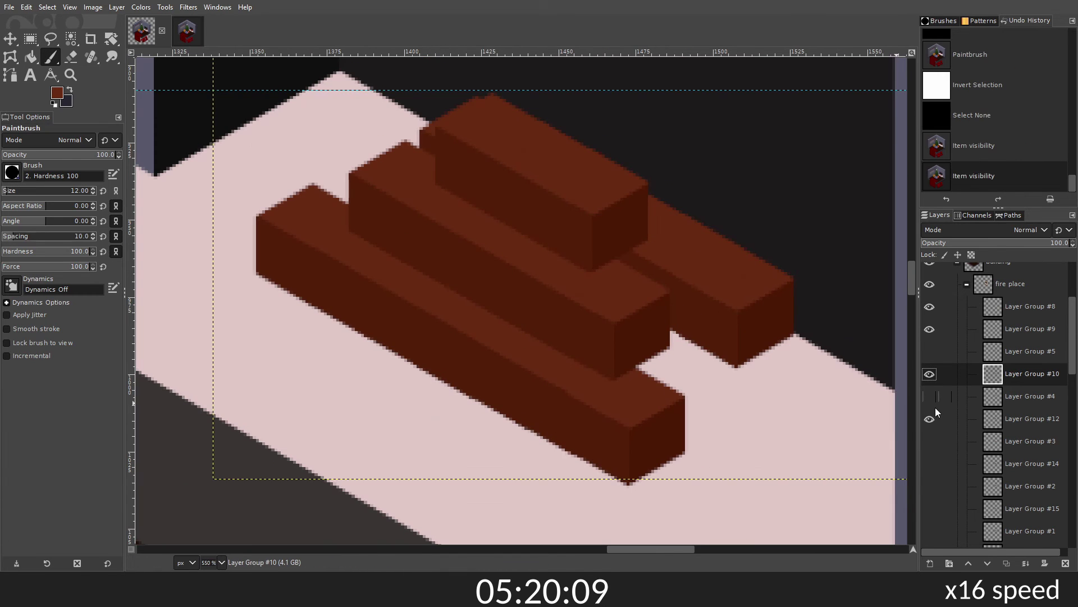
{"action": "left_click", "coordinate": [1032, 418]}
{"action": "scroll", "coordinate": [608, 389], "scroll_direction": "up", "scroll_amount": 2}
{"action": "scroll", "coordinate": [608, 389], "scroll_direction": "up", "scroll_amount": 3}
Step: Reveal Layer Group #14, make it active, and save the project
{"action": "key", "text": "p"}
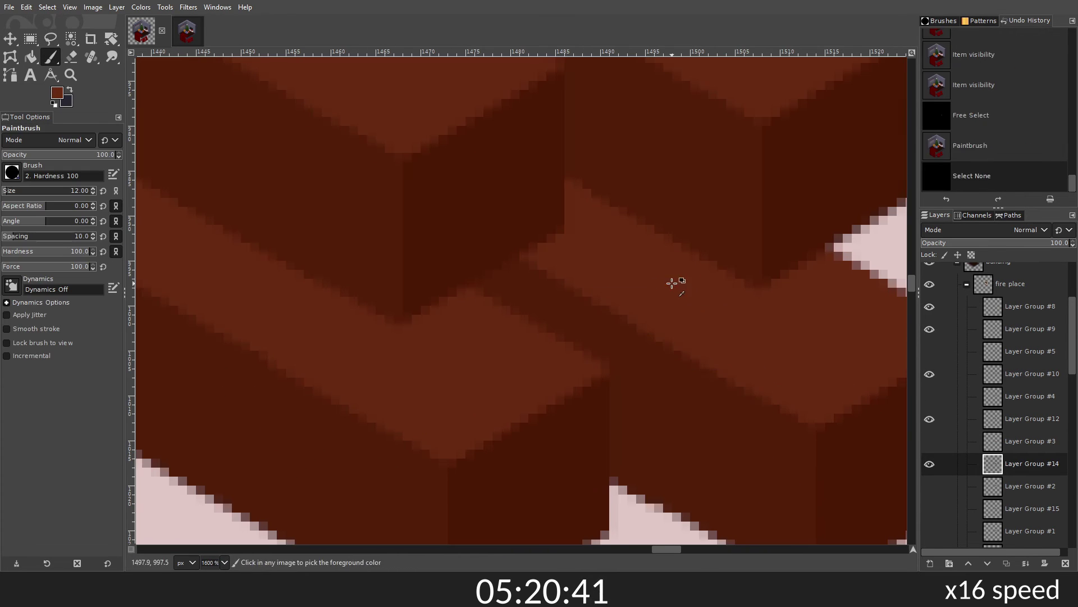
{"action": "left_click", "coordinate": [929, 464]}
{"action": "left_click", "coordinate": [1032, 463]}
{"action": "key", "text": "shift+ctrl+j"}
{"action": "key", "text": "ctrl+s"}
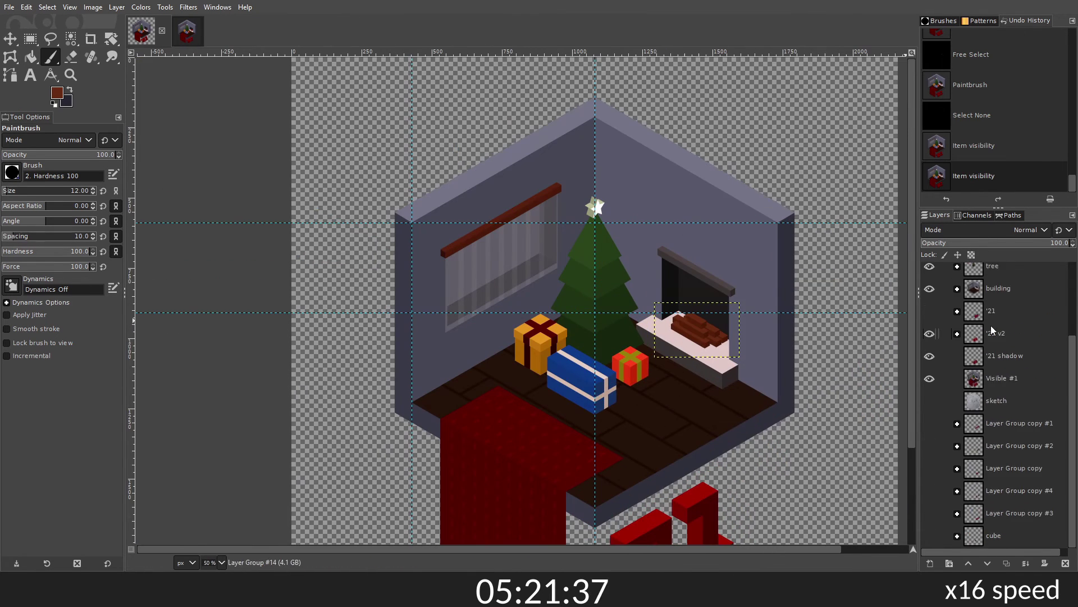
Step: Start a fresh flattened preview copy, then bucket-fill part of Layer #23
{"action": "left_click", "coordinate": [1066, 562]}
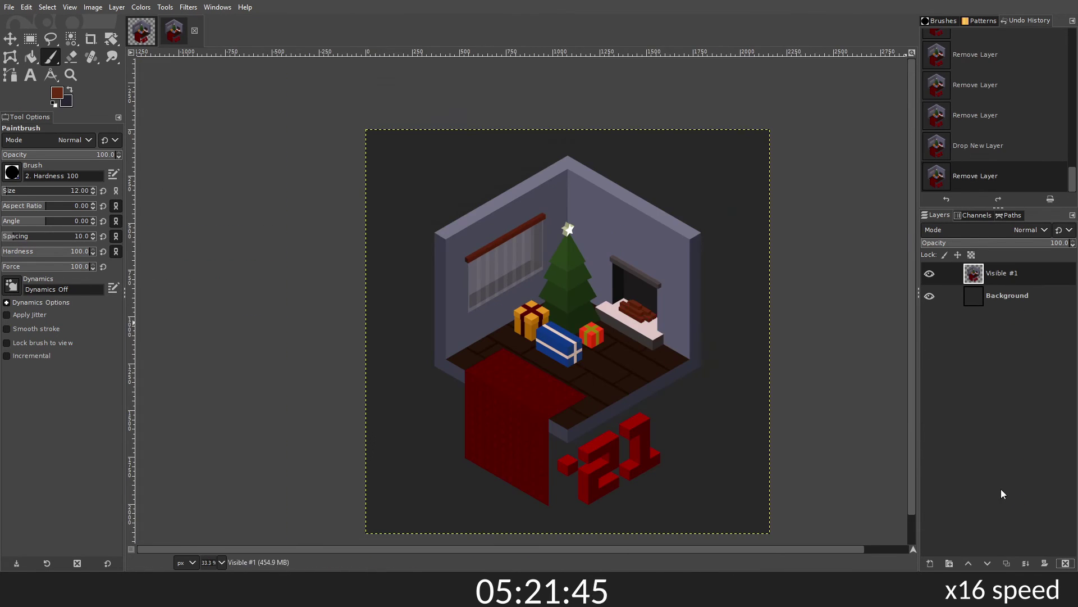
{"action": "scroll", "coordinate": [650, 342], "scroll_direction": "up", "scroll_amount": 2}
{"action": "left_click", "coordinate": [141, 31]}
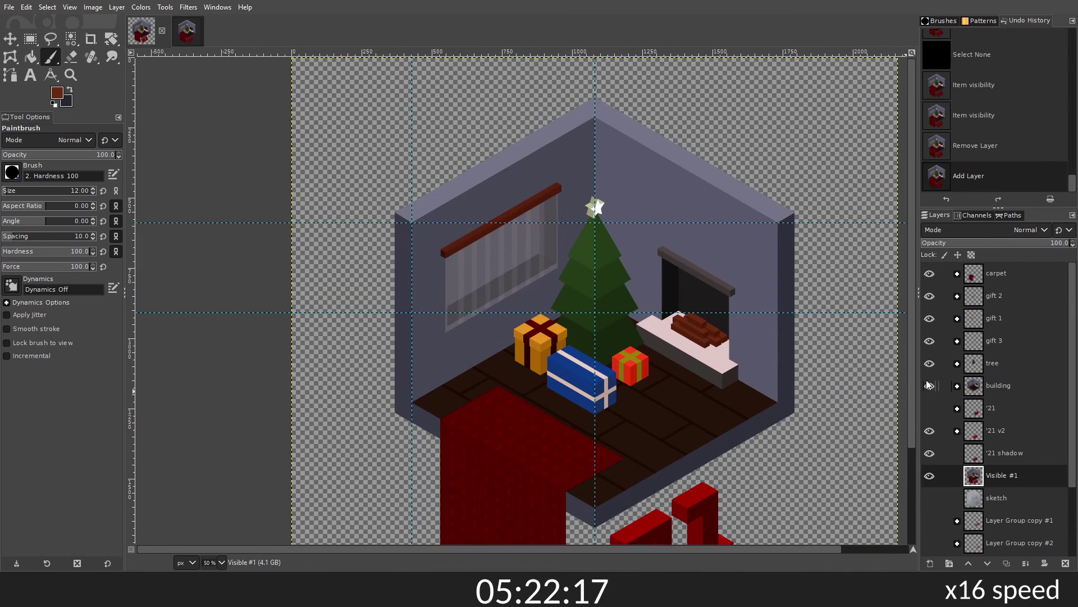
{"action": "left_click", "coordinate": [934, 472]}
{"action": "left_click", "coordinate": [983, 471]}
{"action": "key", "text": "shift+b"}
{"action": "key", "text": "minus"}
{"action": "left_click", "coordinate": [929, 471]}
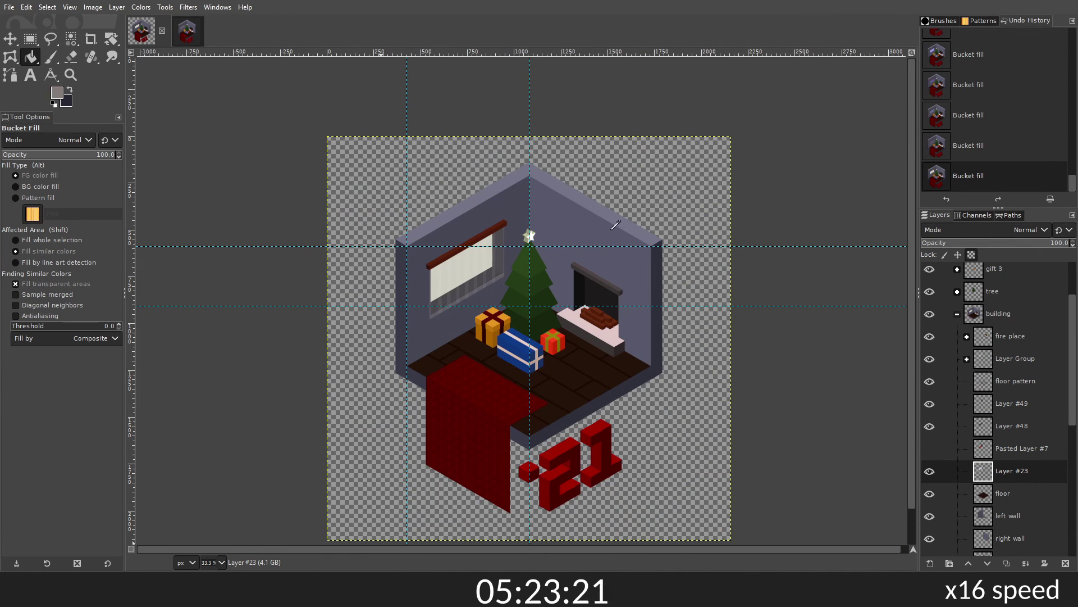
Step: Hide the Layer Group and compare the result against the flattened preview
{"action": "left_click", "coordinate": [187, 32]}
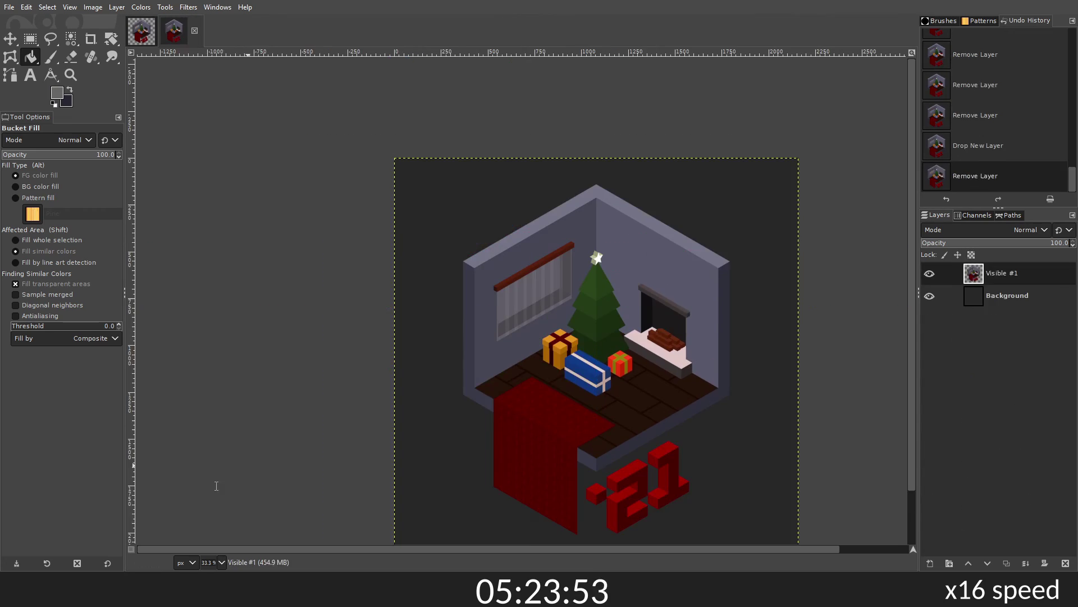
{"action": "left_click", "coordinate": [141, 31]}
{"action": "left_click", "coordinate": [929, 394]}
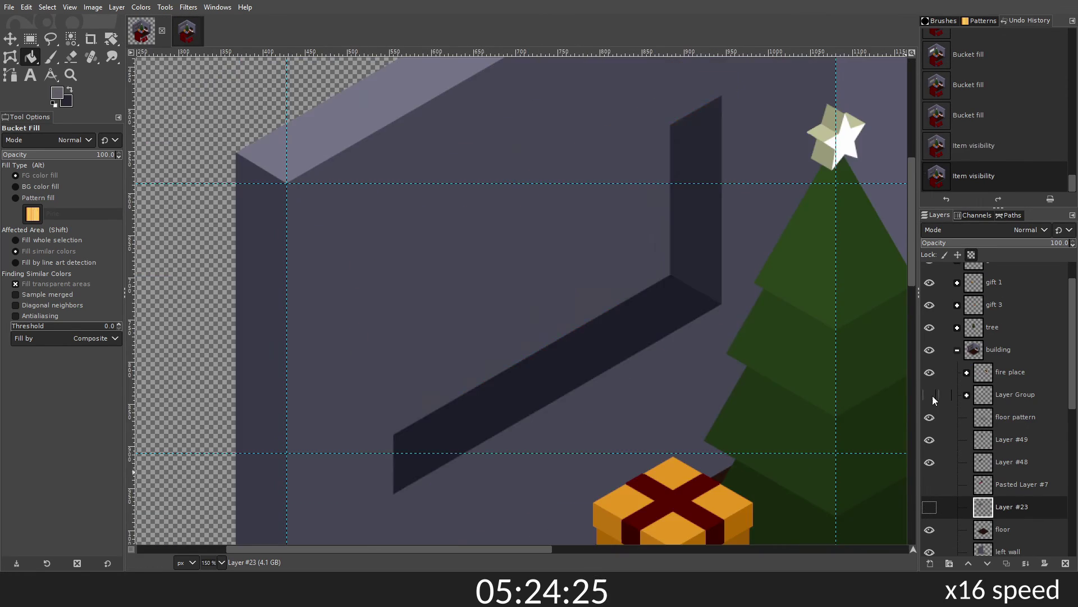
{"action": "left_click", "coordinate": [187, 32]}
{"action": "left_click", "coordinate": [141, 31]}
{"action": "key", "text": "1"}
{"action": "key", "text": "minus"}
{"action": "key", "text": "minus"}
Step: Re-show Layer #23, drop a flattened copy into the preview, and save isom_xmas_tree.xcf
{"action": "left_click", "coordinate": [930, 507]}
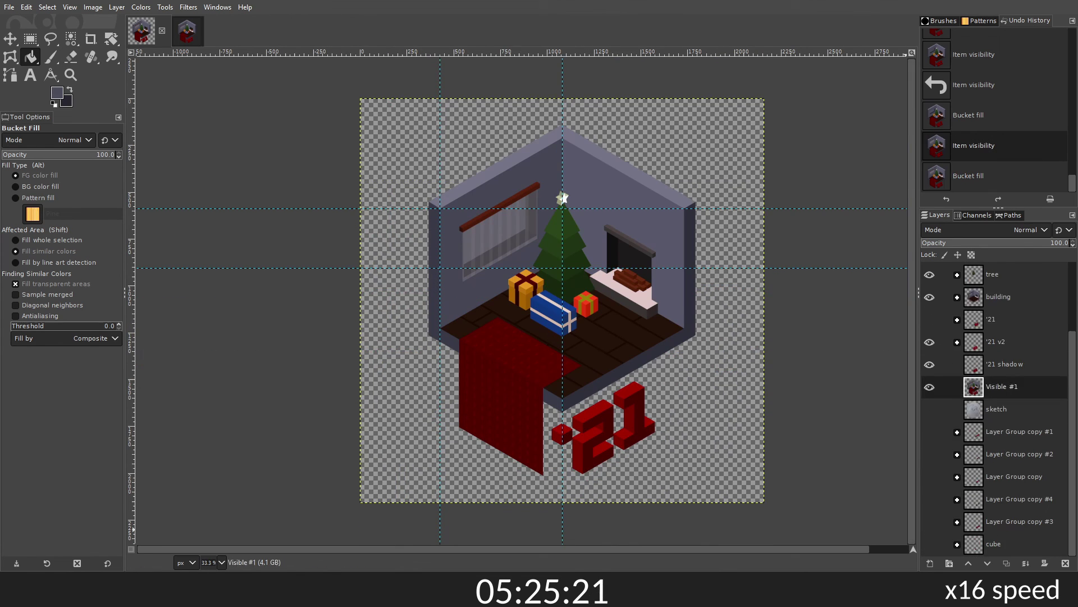
{"action": "left_click_drag", "start_coordinate": [994, 273], "coordinate": [934, 276]}
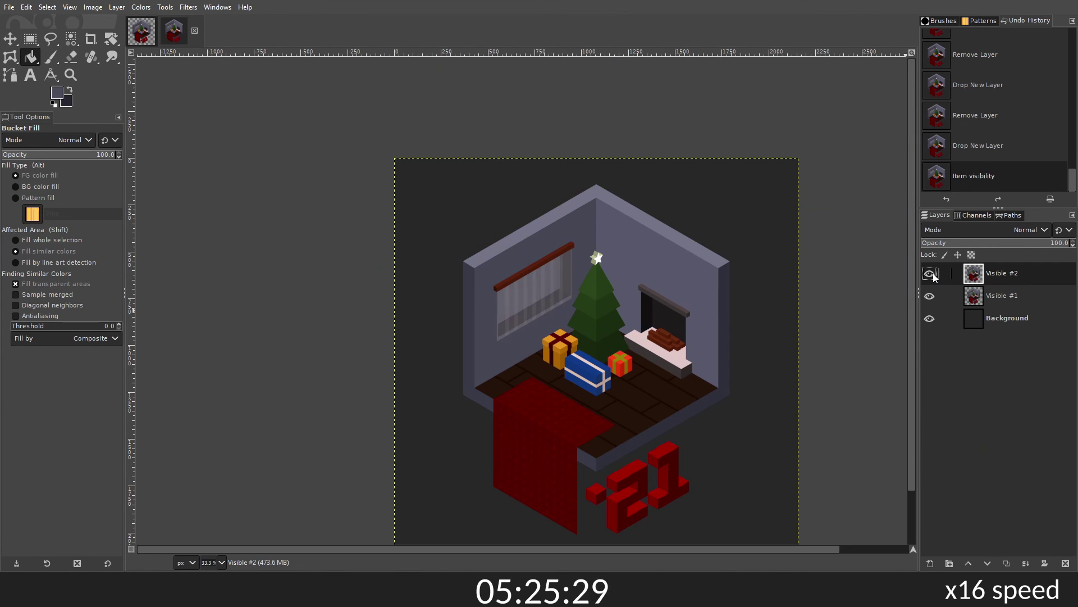
{"action": "left_click", "coordinate": [141, 31]}
{"action": "key", "text": "ctrl+s"}
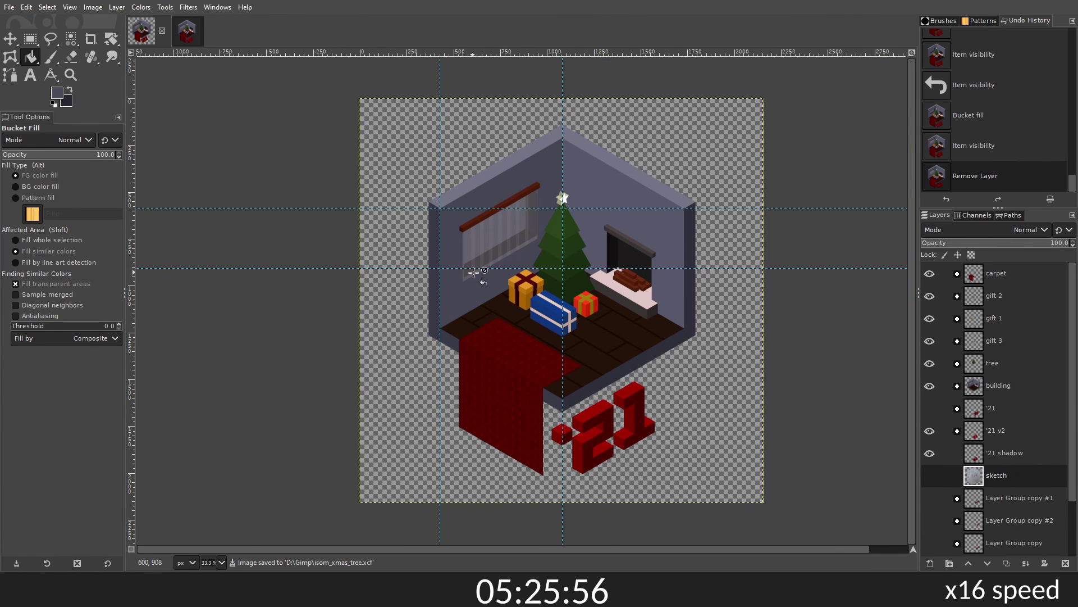